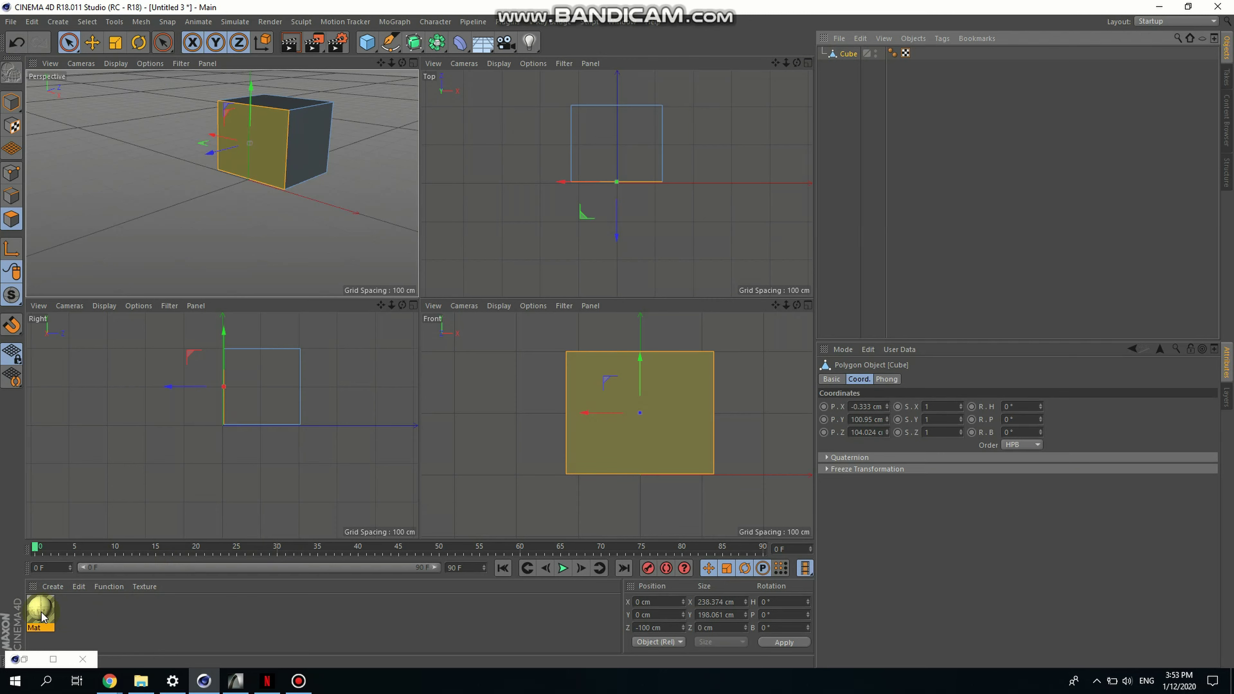
Examine the Mat material's color texture and browse the desktop for the chandelier reference image
double_click(40, 611)
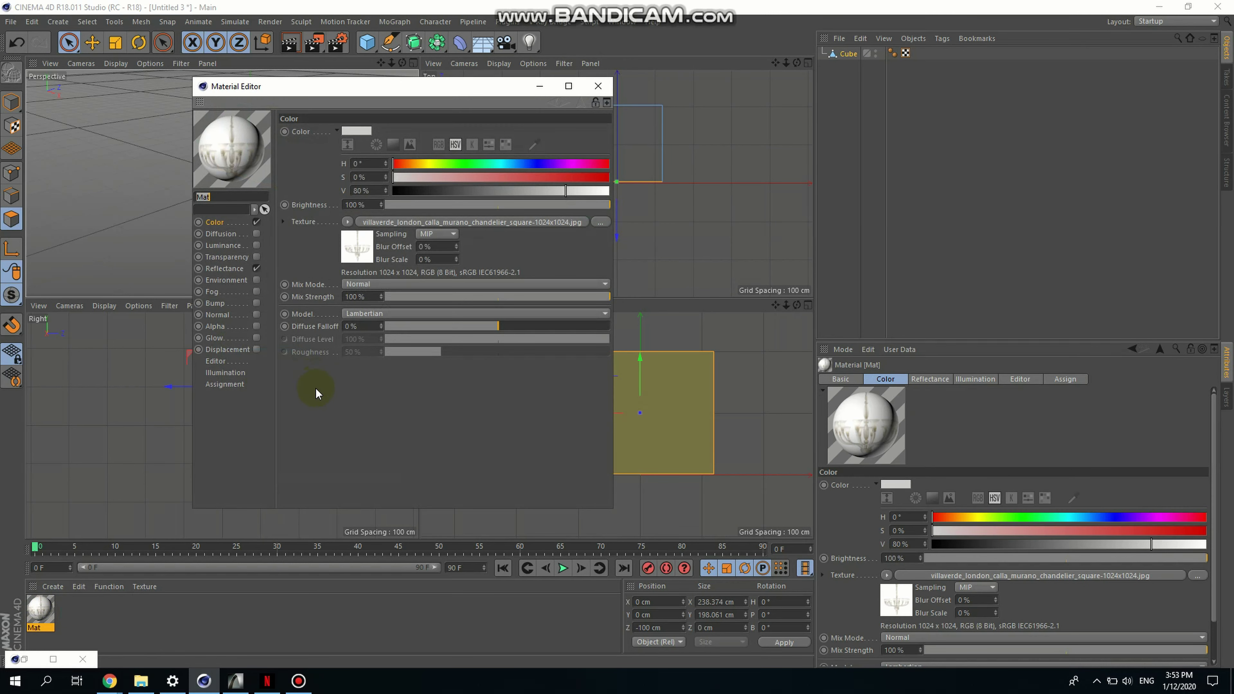
click(346, 222)
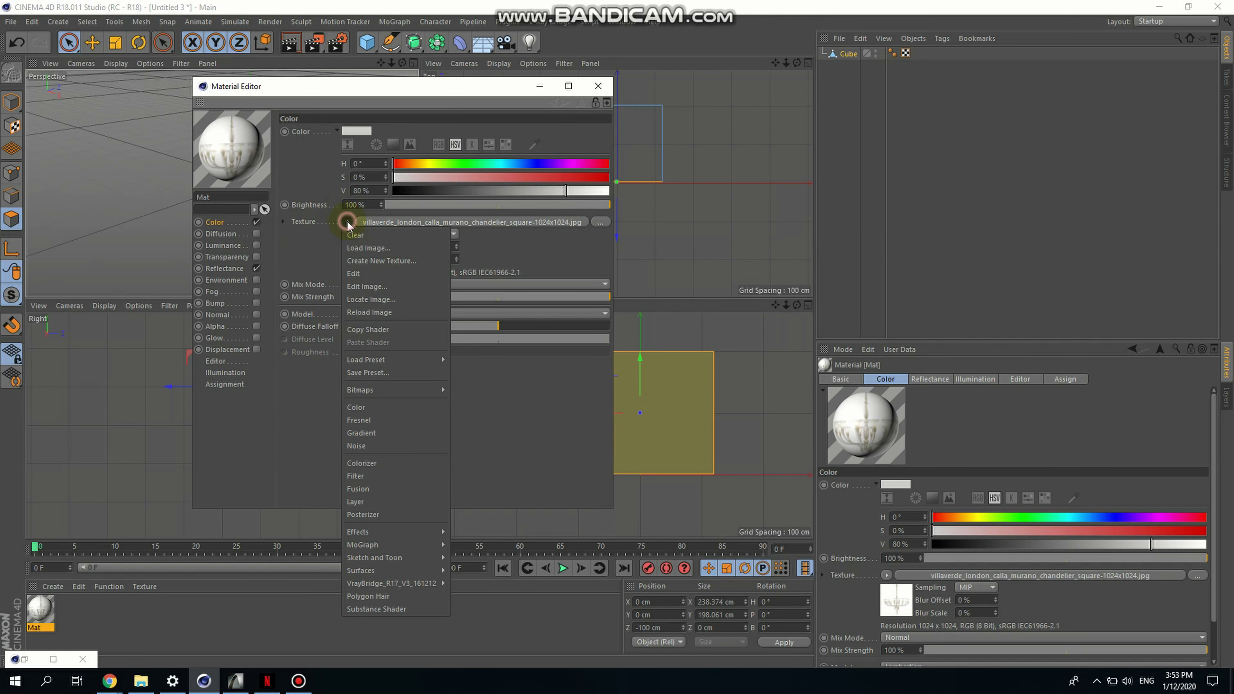
click(381, 250)
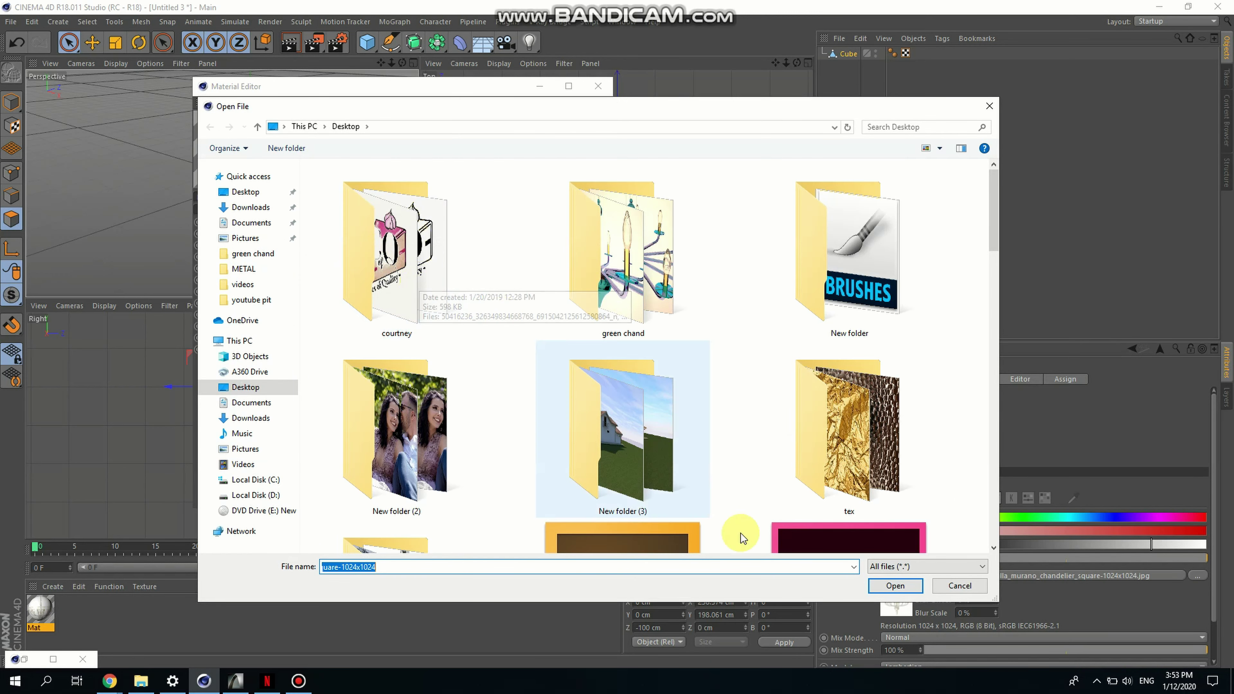
drag(992, 234, 973, 375)
scroll(974, 371, down, 10)
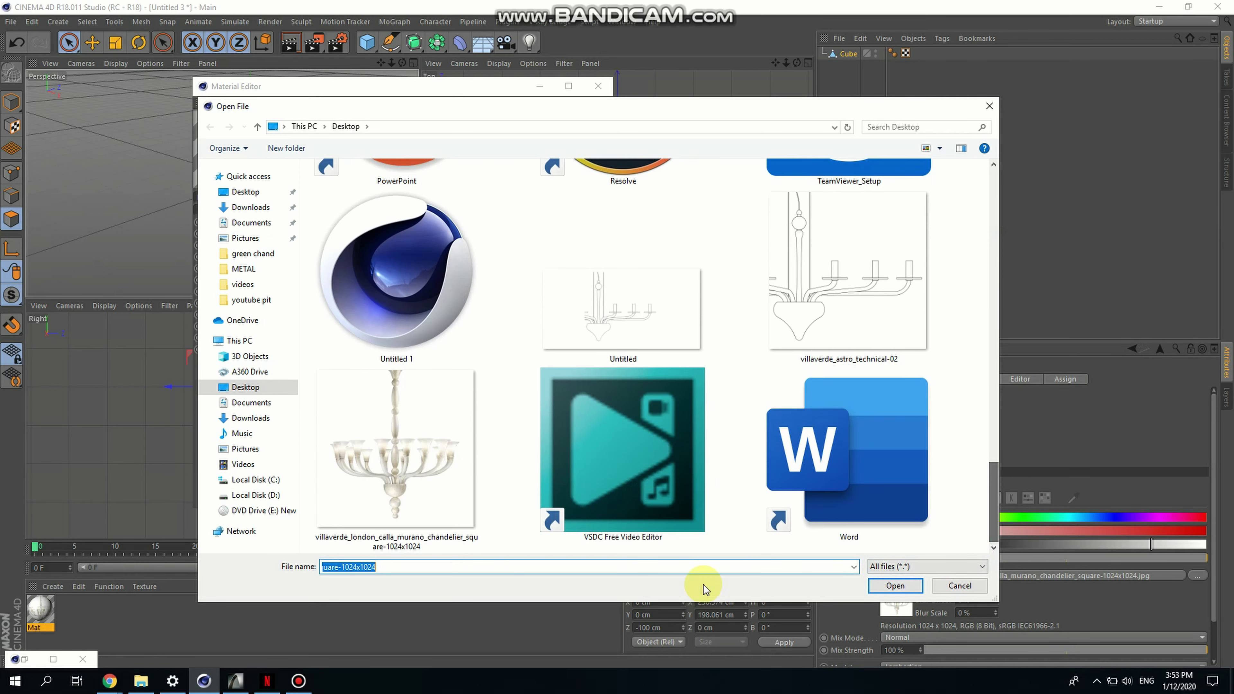
click(989, 106)
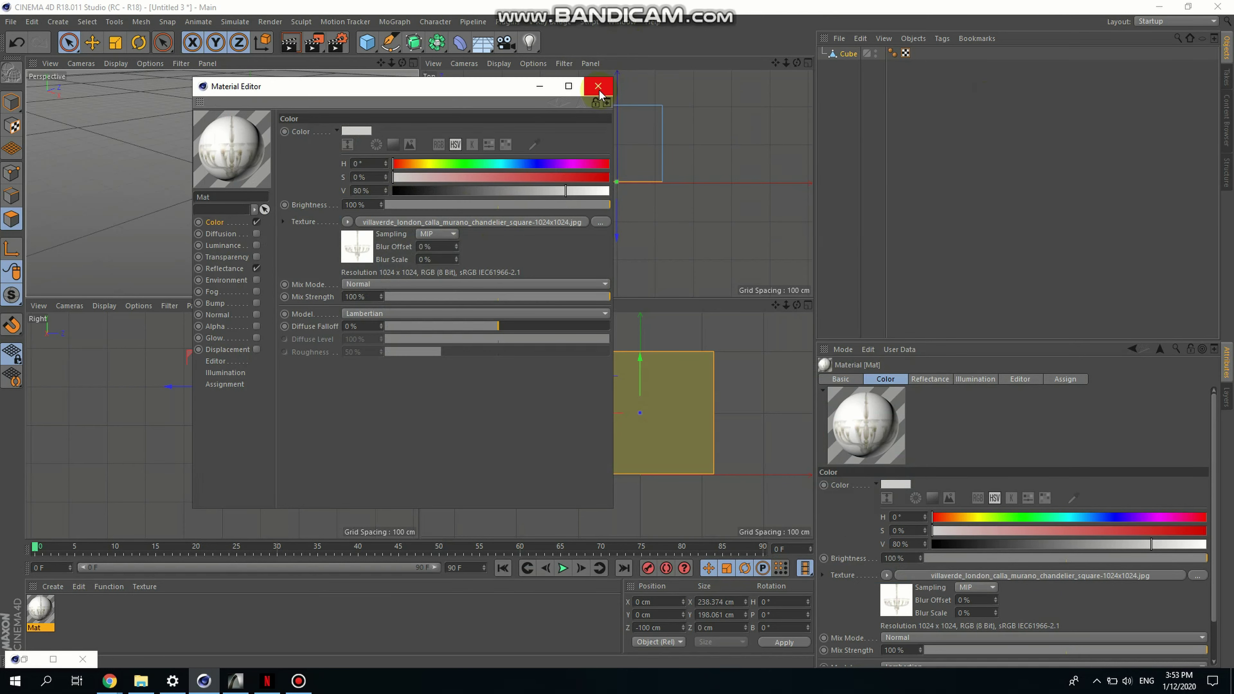
click(598, 87)
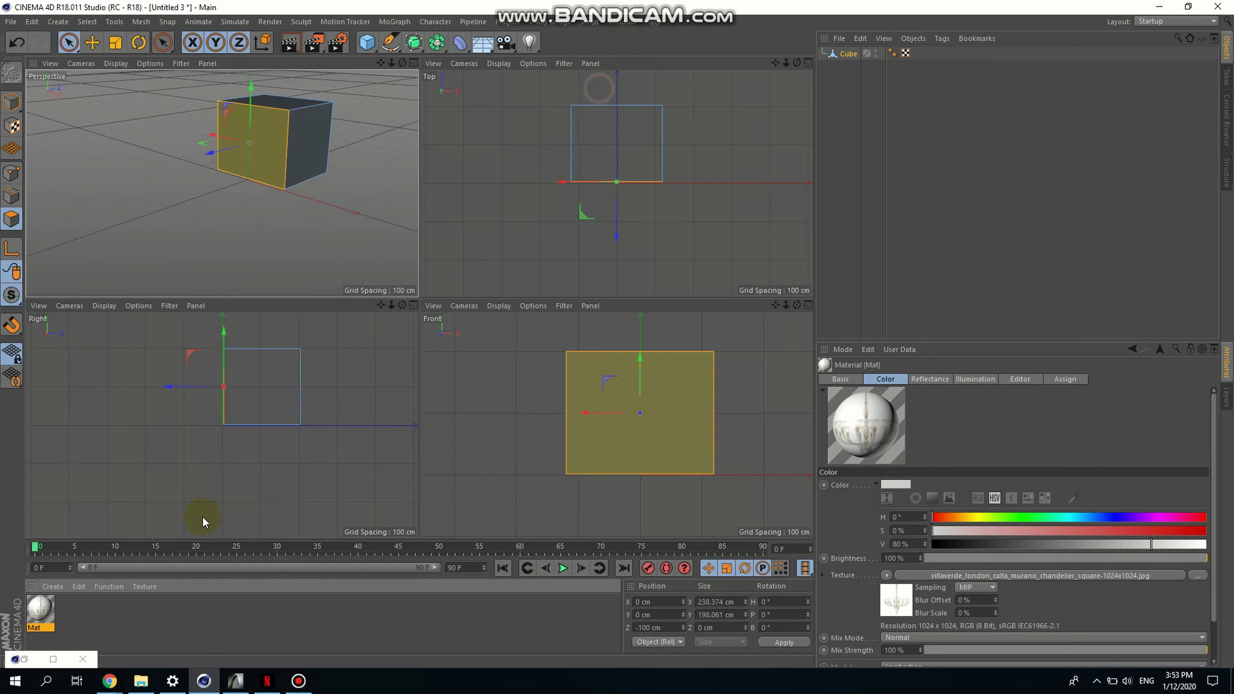
Apply the Mat chandelier material to the cube's selected front face and display the Front view in Constant Shading (Lines)
drag(43, 631, 268, 130)
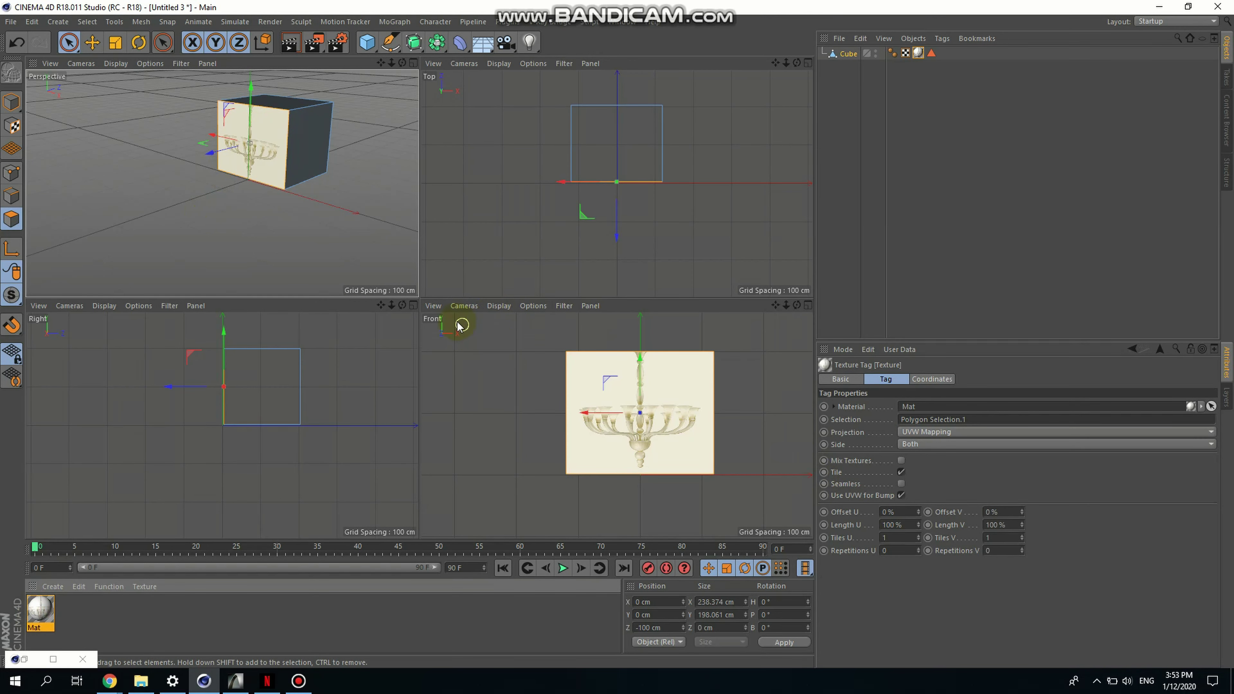
click(498, 305)
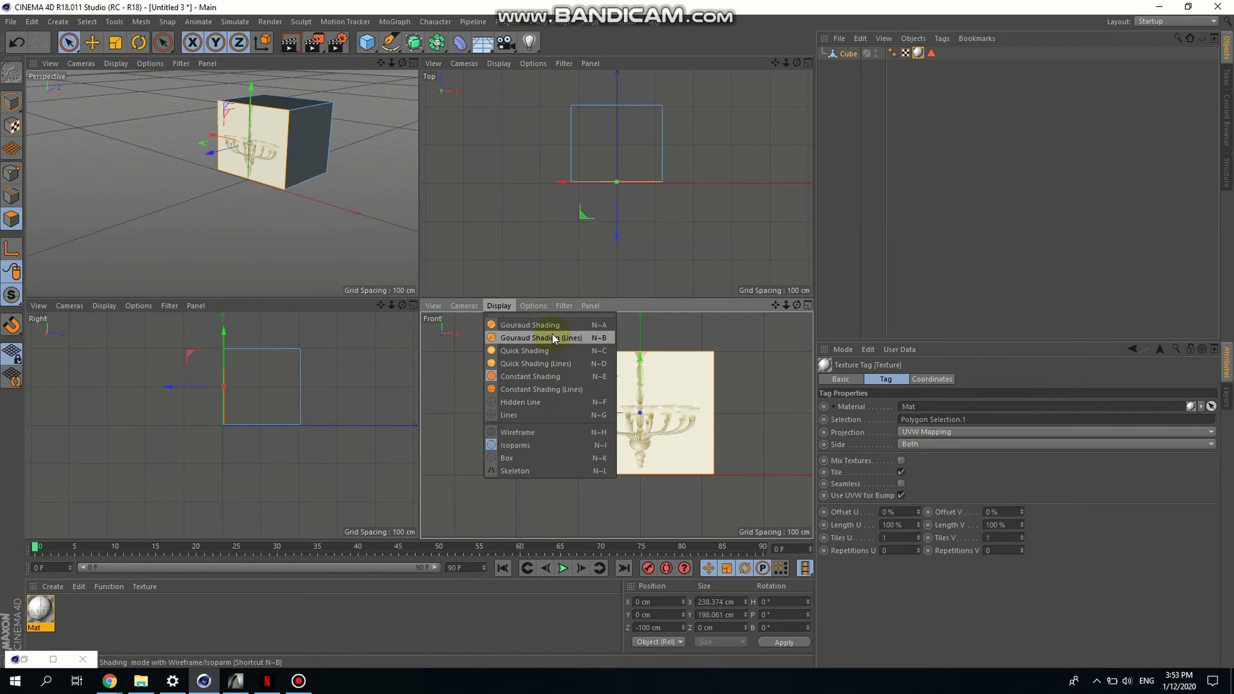
click(526, 403)
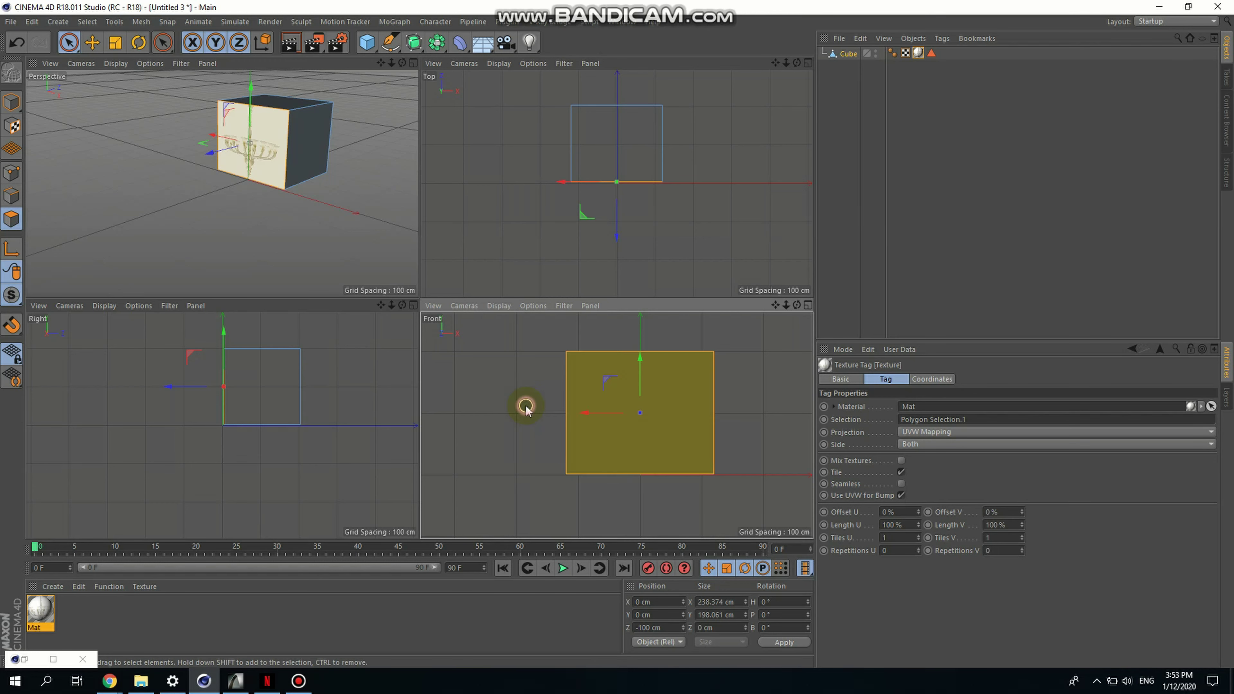
click(499, 305)
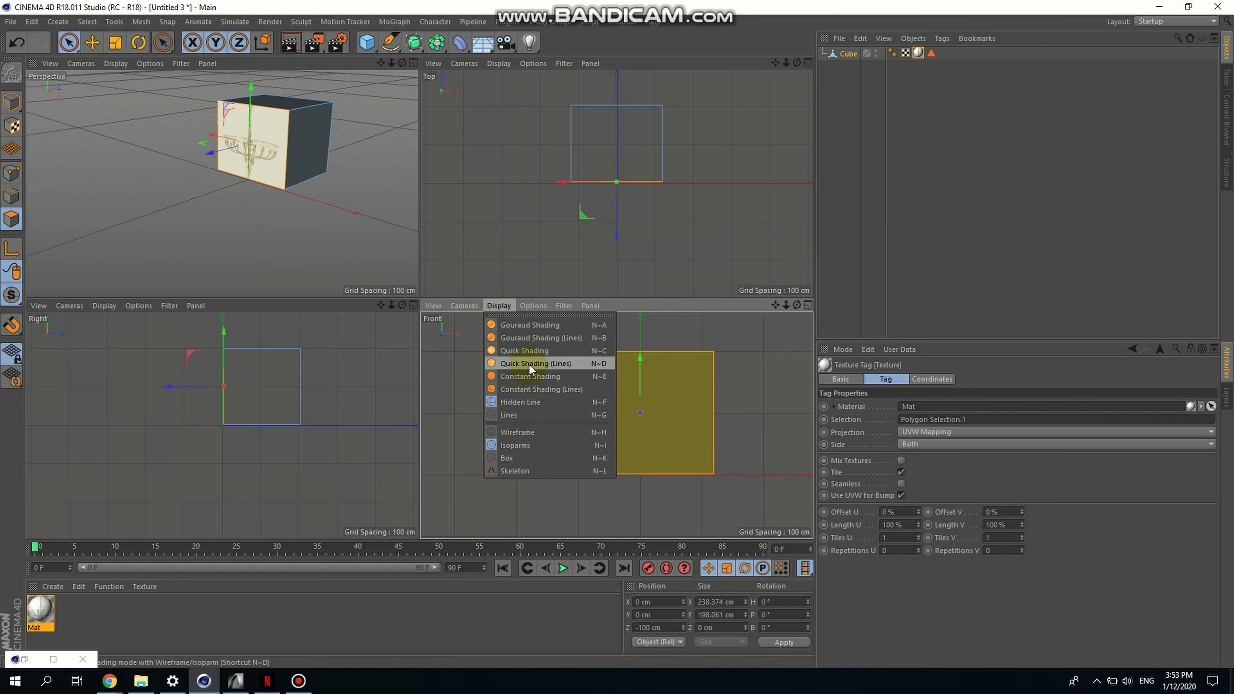
click(539, 388)
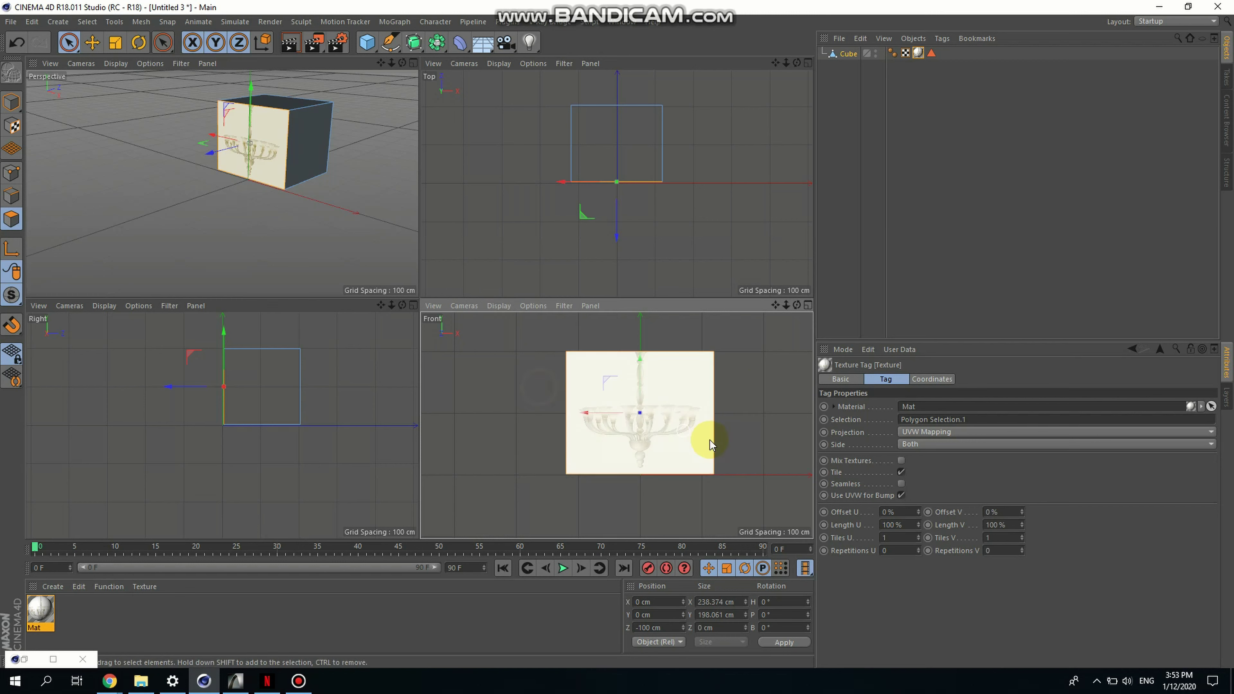
Maximize the Front view on the chandelier image and switch from polygon to model mode
click(808, 305)
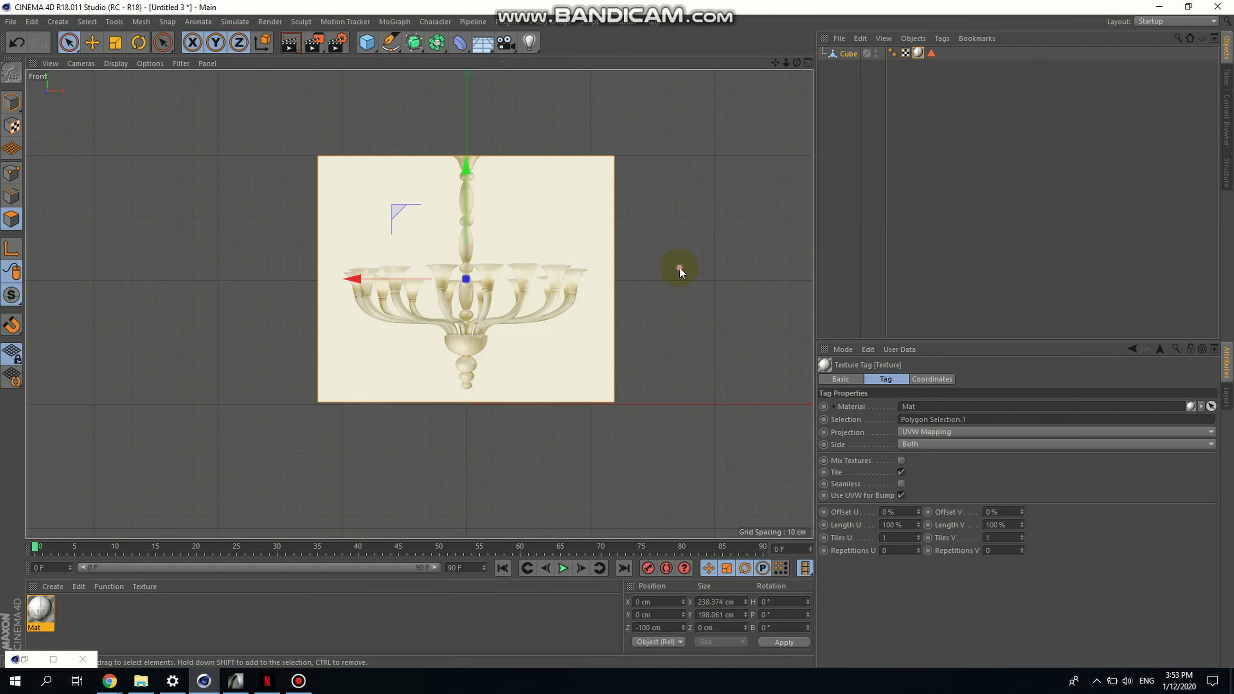
scroll(495, 282, up, 5)
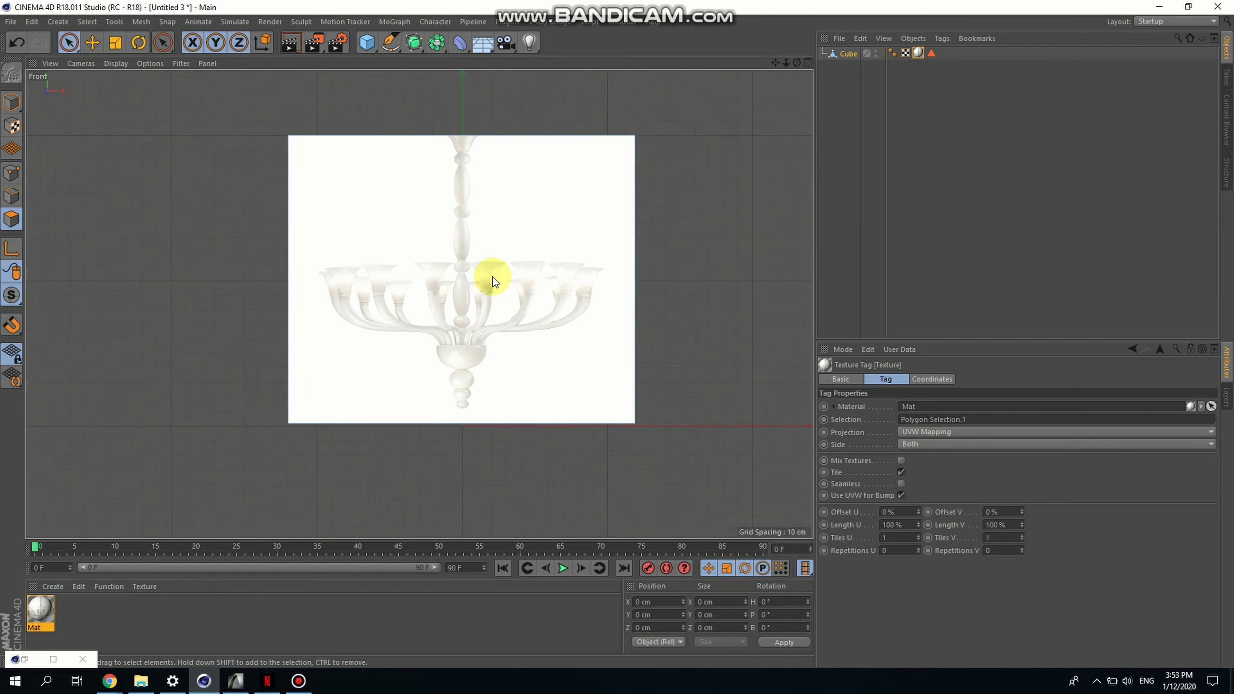
click(3, 103)
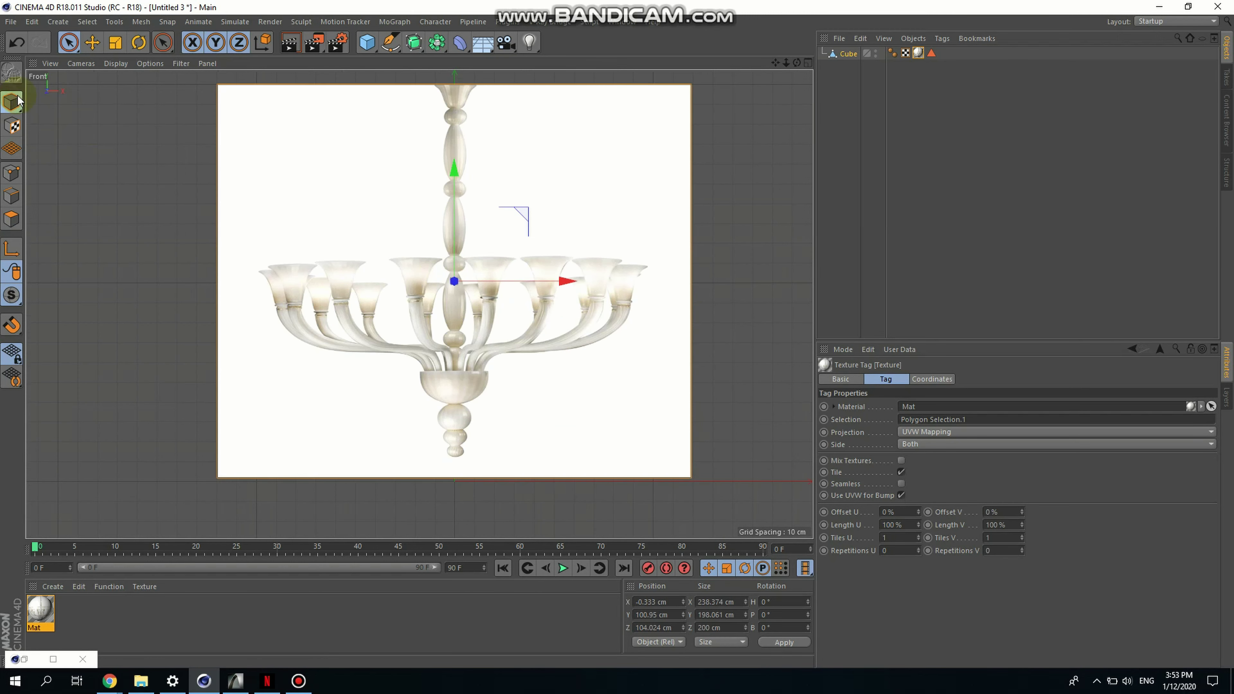
Start a Pen spline at the chandelier's bottom centre and trace the right outline of the lowest bead
click(390, 43)
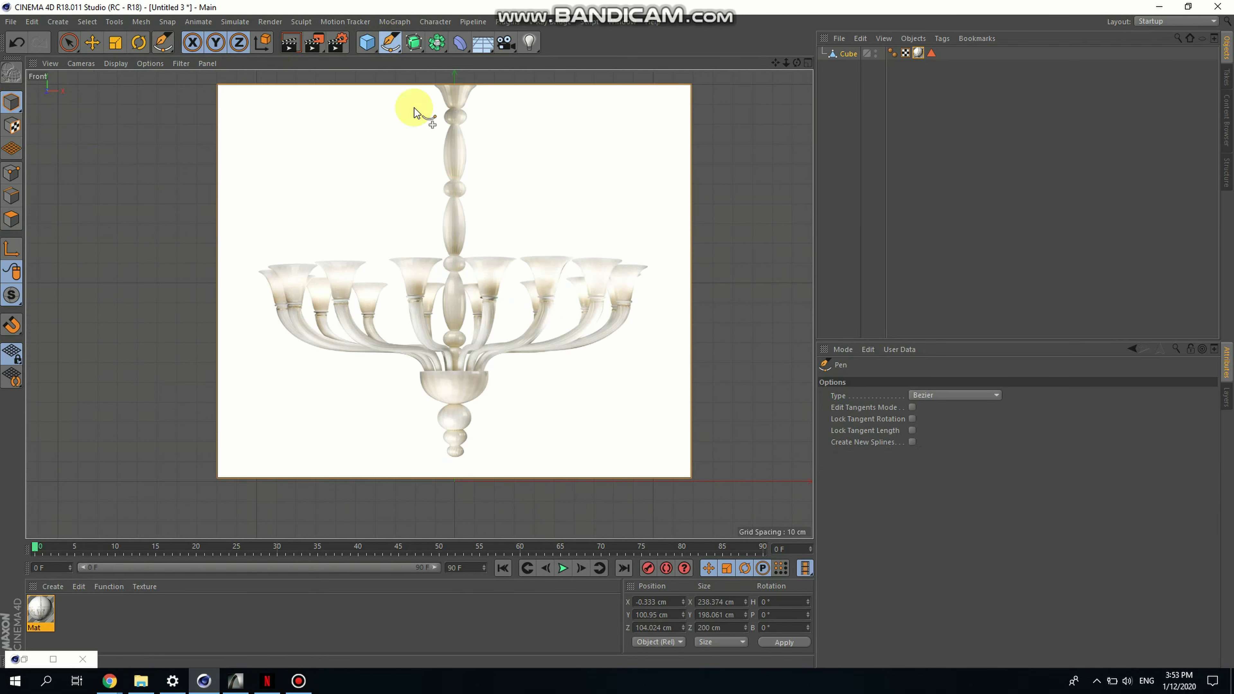
scroll(458, 461, up, 2)
scroll(458, 461, up, 1)
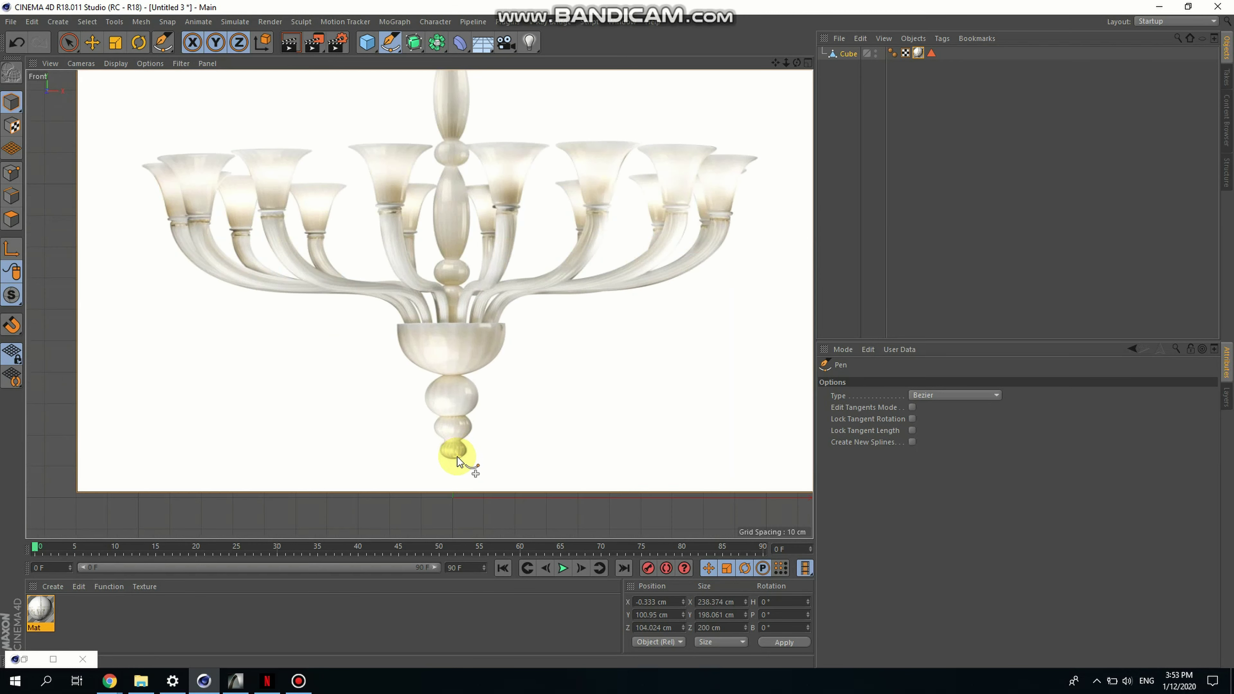
scroll(458, 457, up, 1)
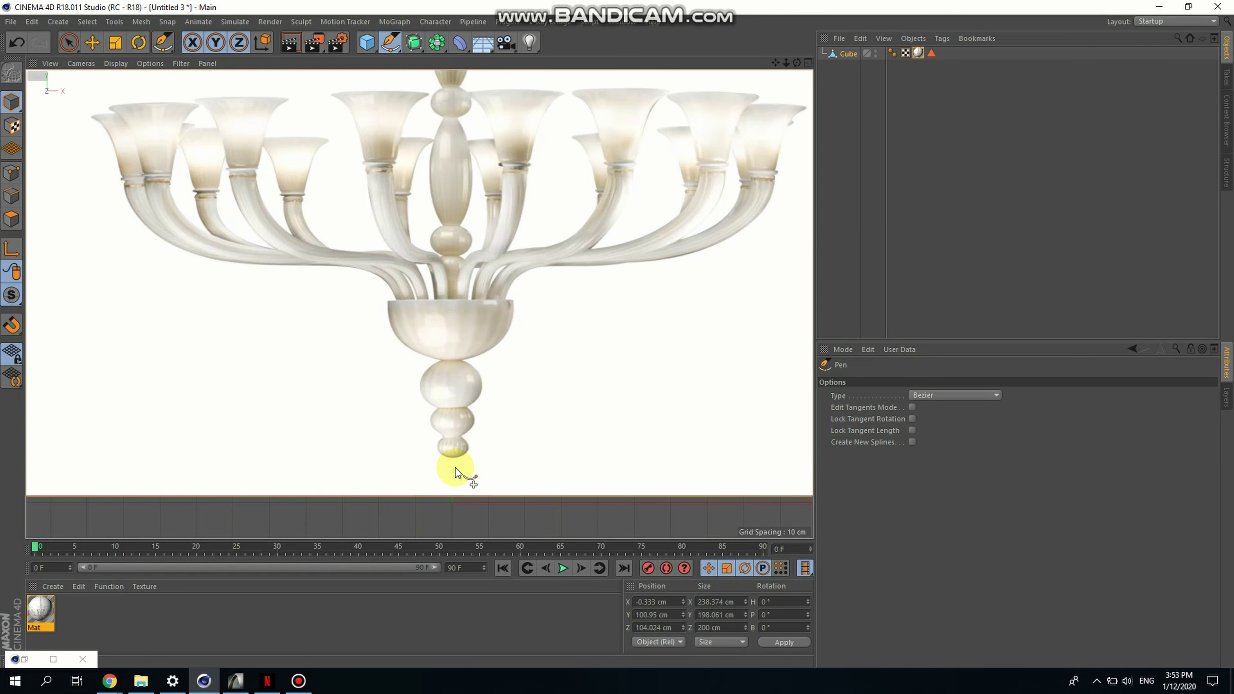
scroll(450, 447, up, 1)
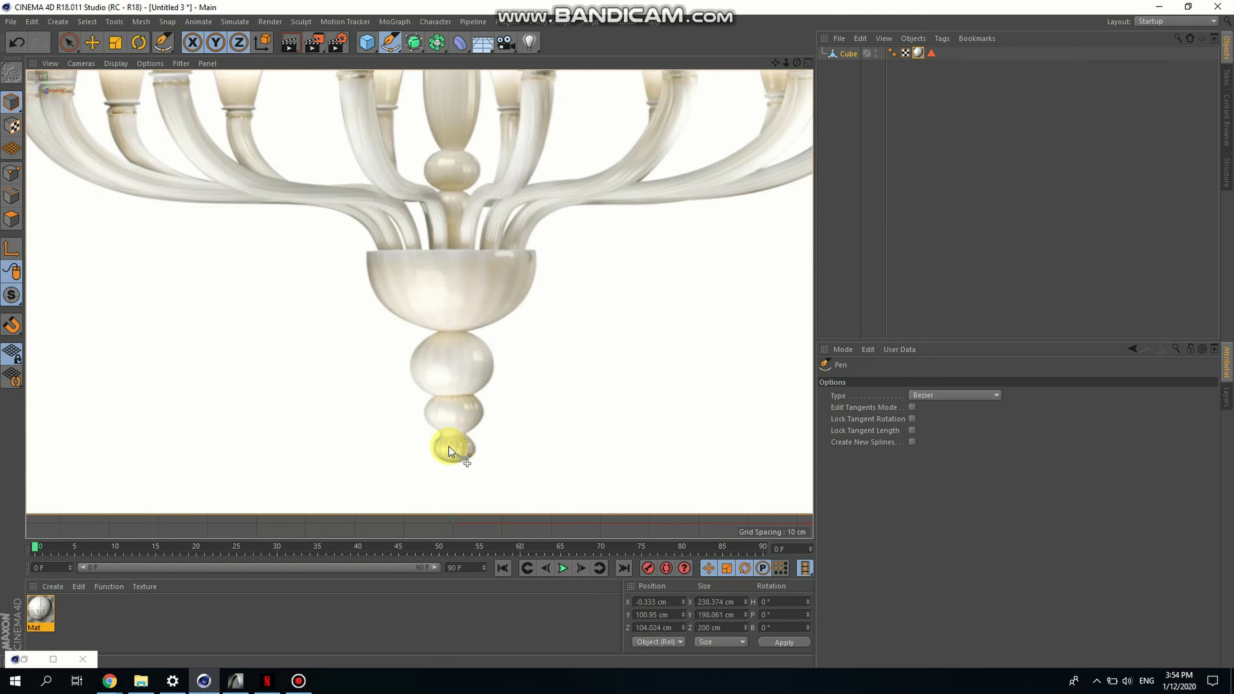
scroll(449, 450, up, 2)
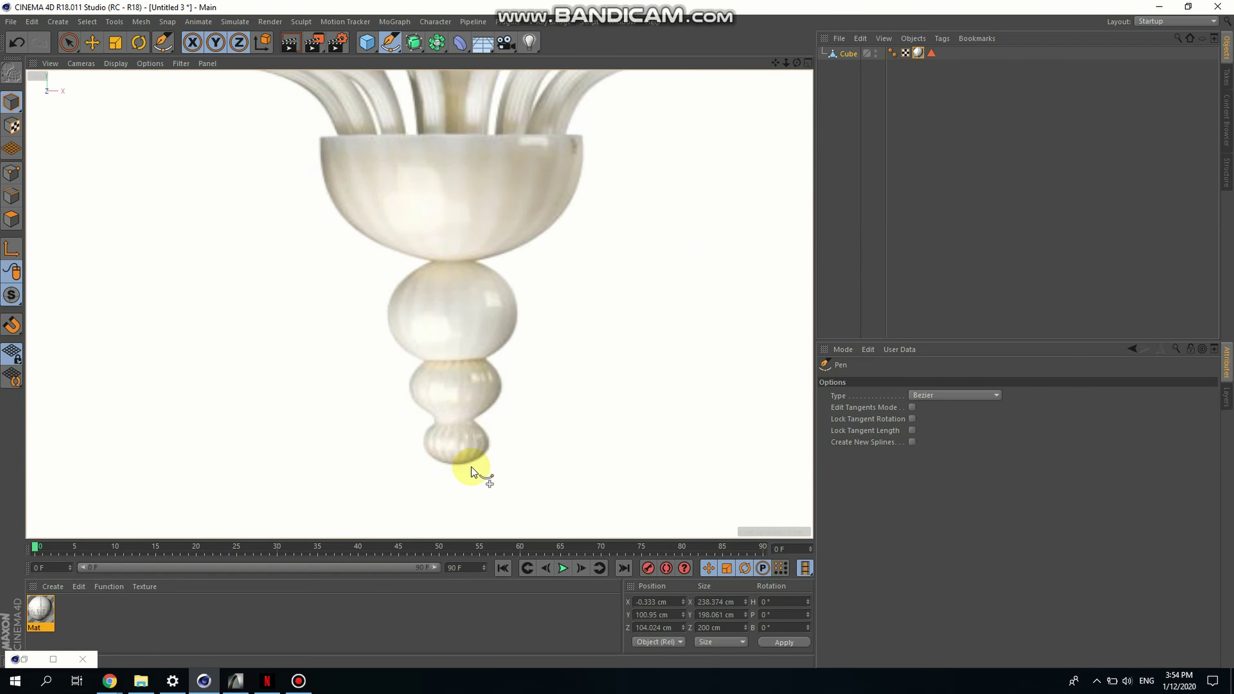
scroll(471, 472, up, 1)
scroll(467, 471, up, 1)
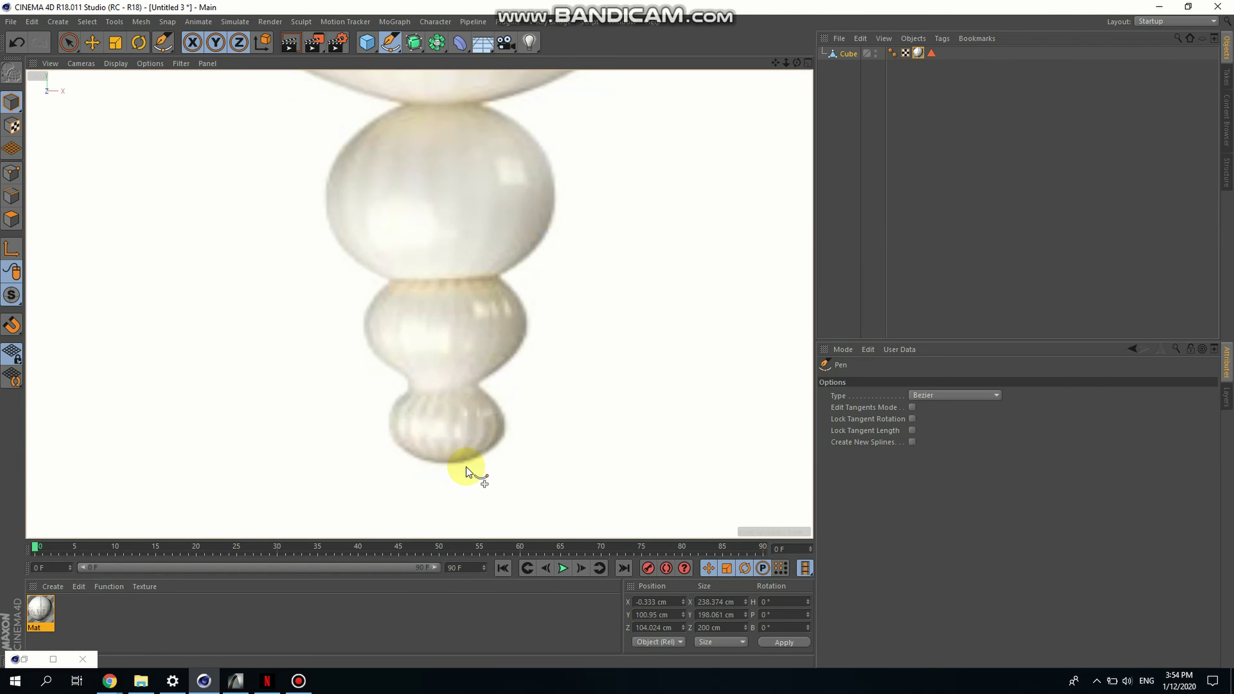
click(447, 462)
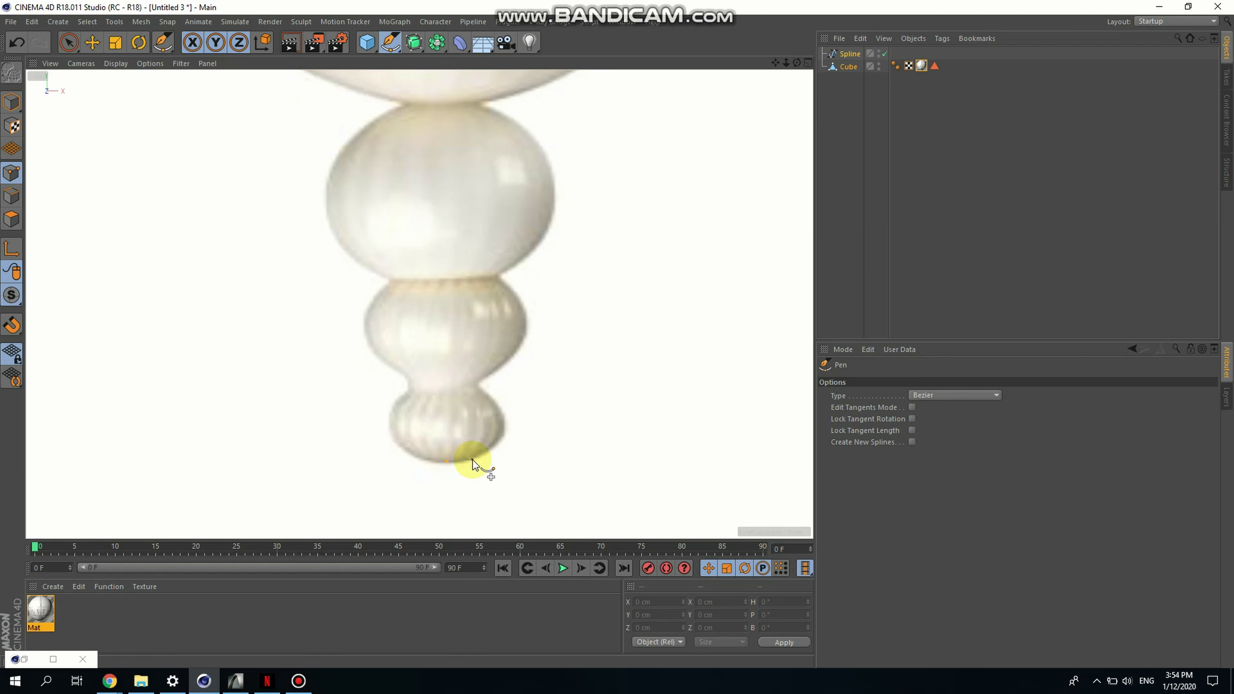
click(472, 460)
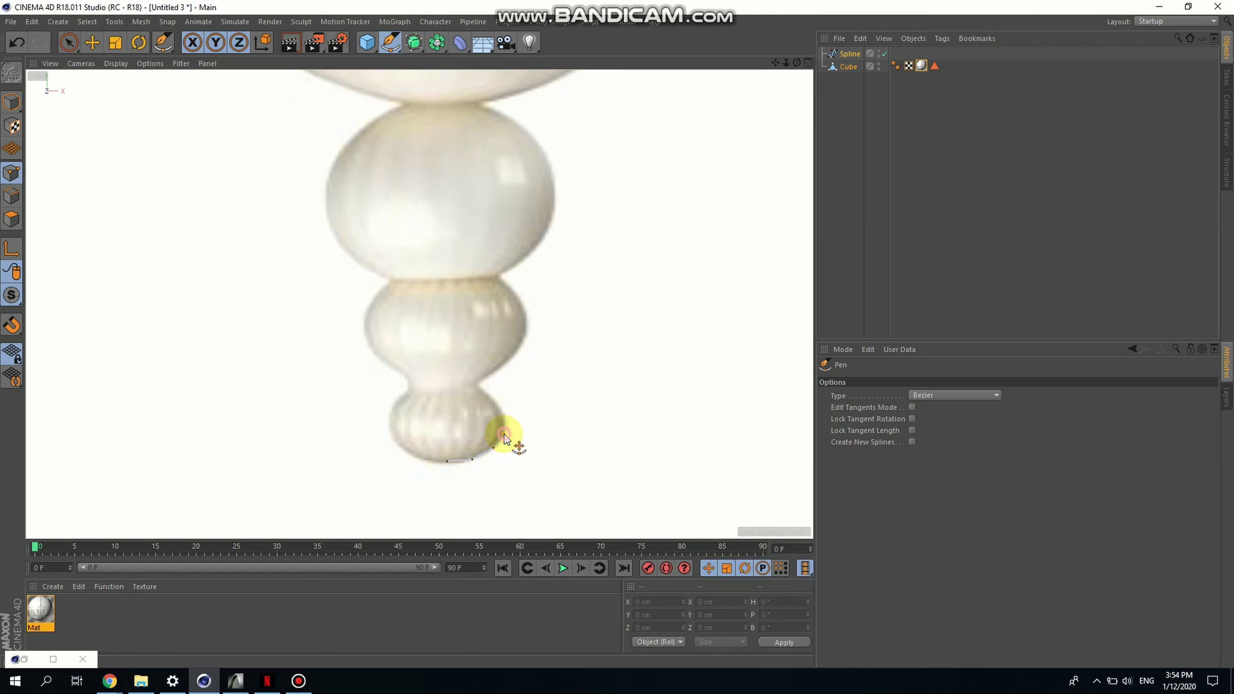
click(504, 434)
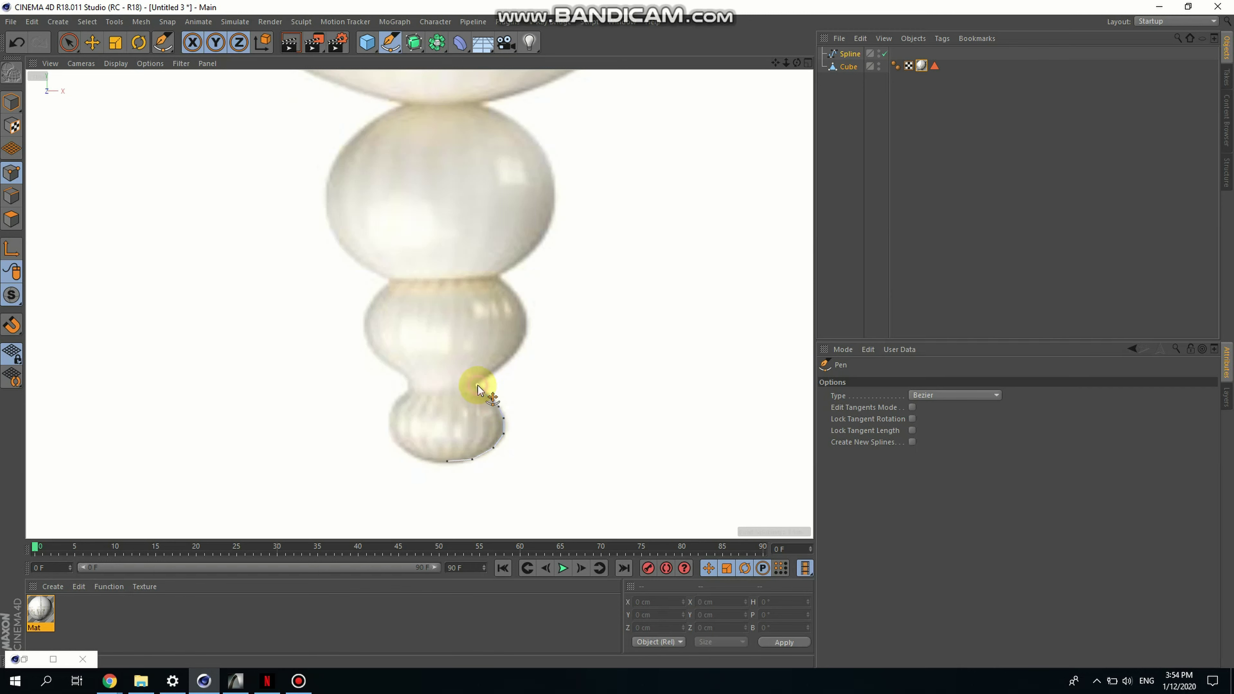
Continue the spline up the right outline of the second bead to its upper neck
click(495, 371)
scroll(510, 368, up, 2)
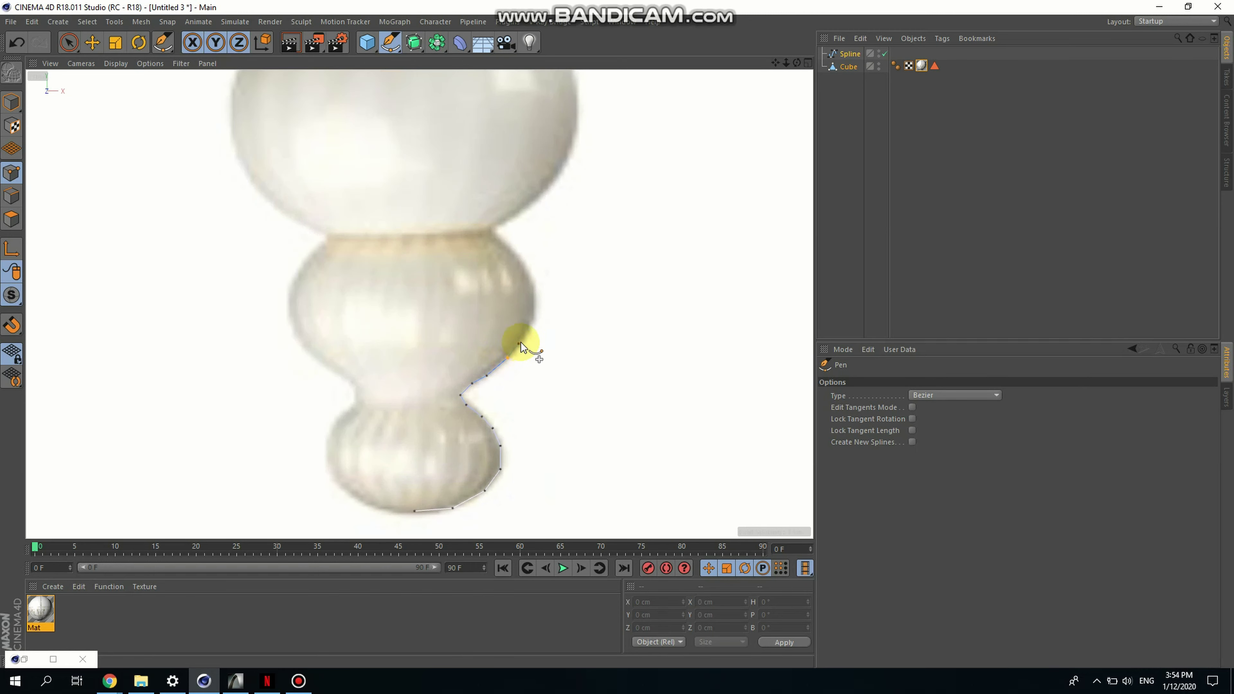
scroll(521, 342, up, 1)
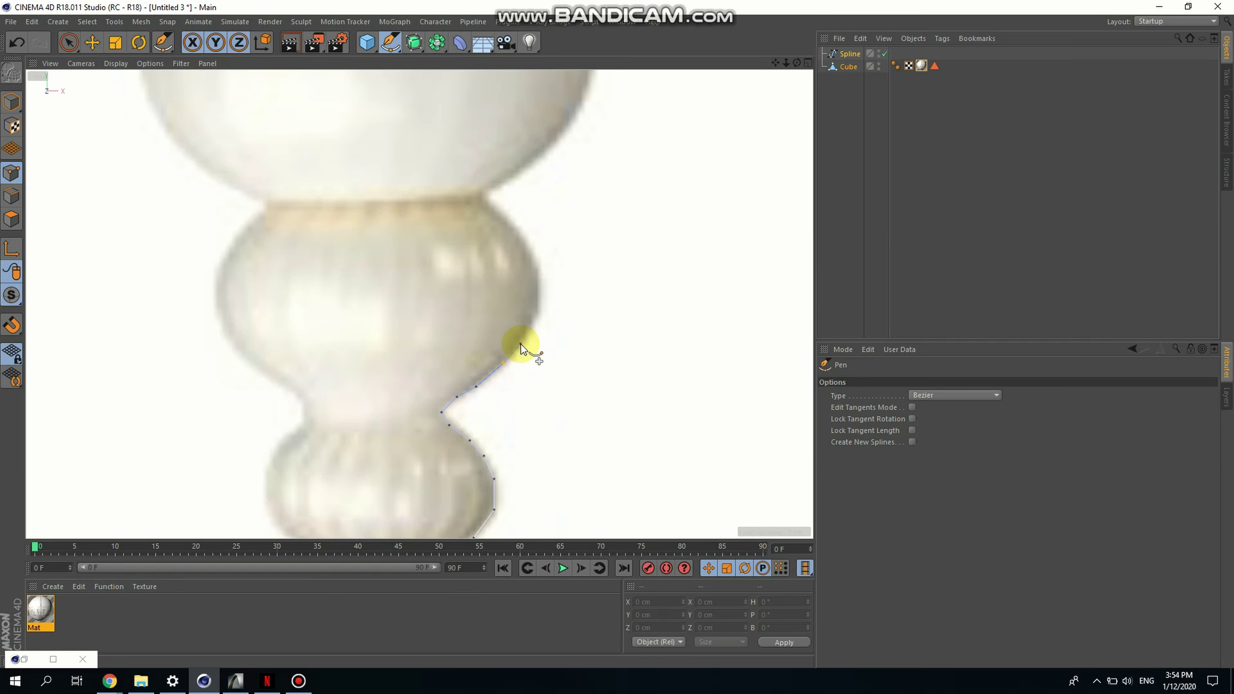
click(524, 336)
click(537, 307)
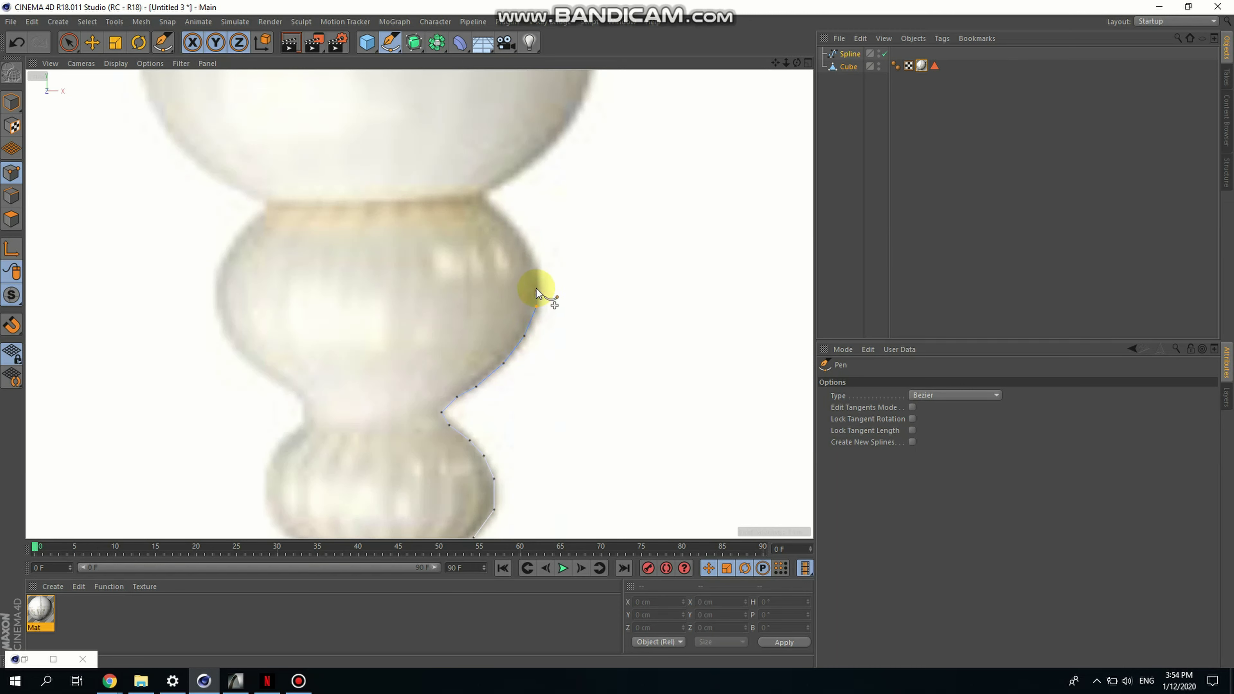
click(530, 261)
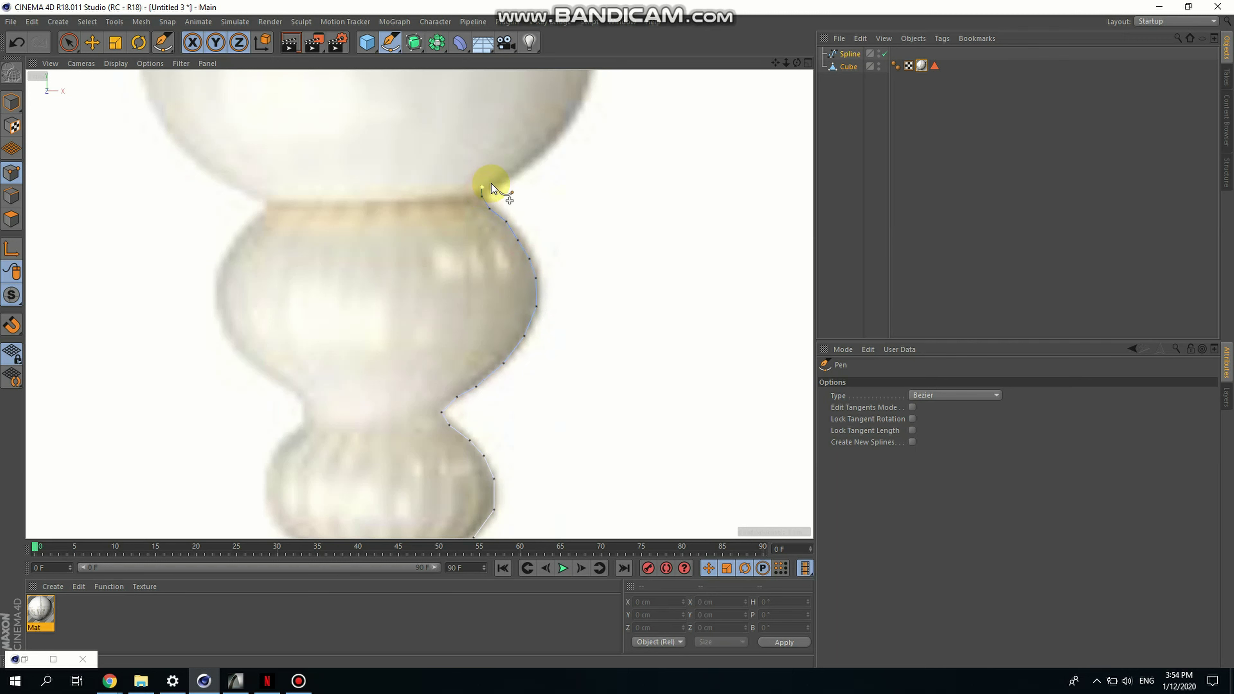
Extend the spline along the lower right curve of the large third bead up to its widest part
click(548, 146)
click(570, 119)
scroll(570, 175, down, 7)
alt+middle_drag(570, 168, 528, 226)
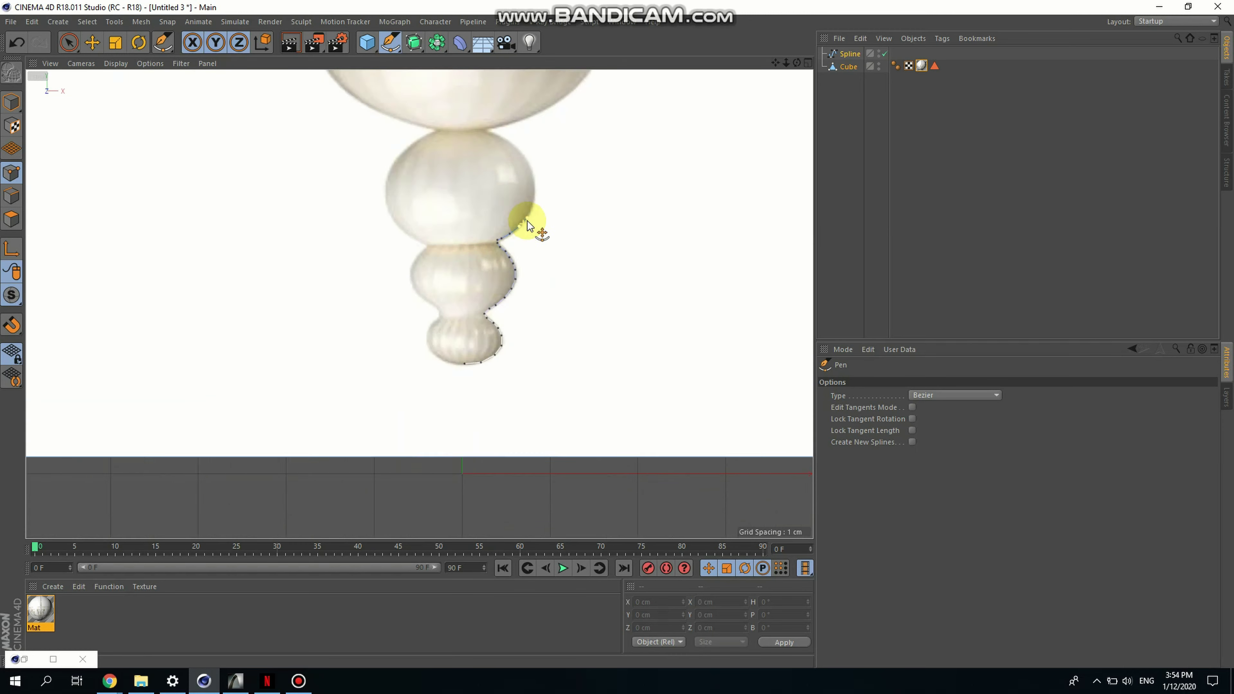
scroll(527, 226, up, 6)
scroll(555, 195, up, 6)
click(550, 178)
click(559, 129)
scroll(559, 129, down, 6)
alt+middle_drag(561, 129, 598, 182)
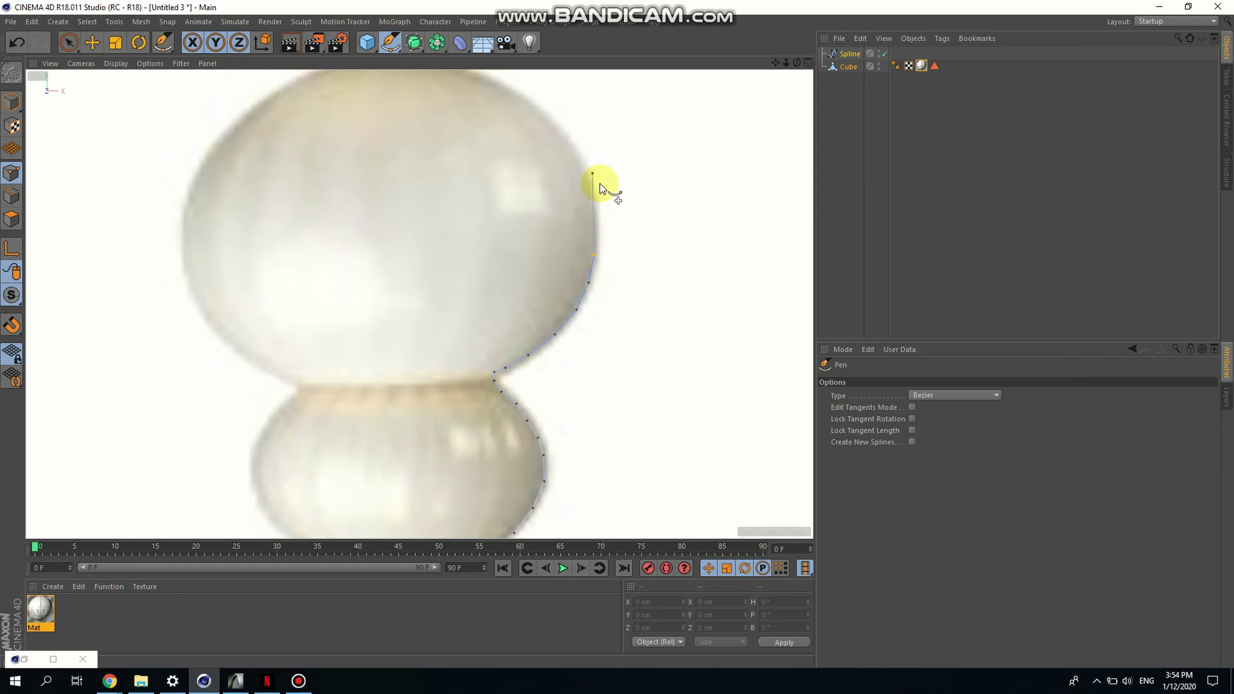
Trace the upper right curve of the large bead up to the neck beneath the bowl
scroll(599, 229, up, 6)
click(599, 231)
click(594, 175)
click(580, 132)
scroll(580, 133, down, 6)
alt+middle_drag(578, 134, 583, 199)
scroll(569, 184, up, 5)
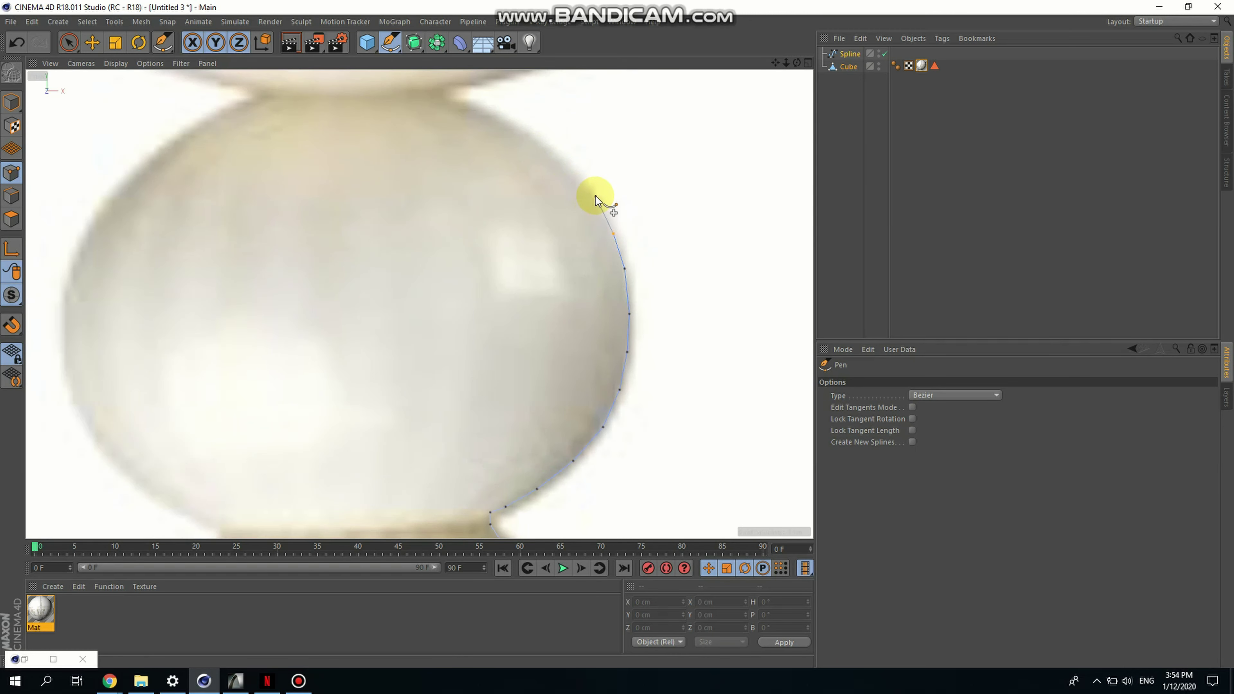
click(572, 176)
click(549, 161)
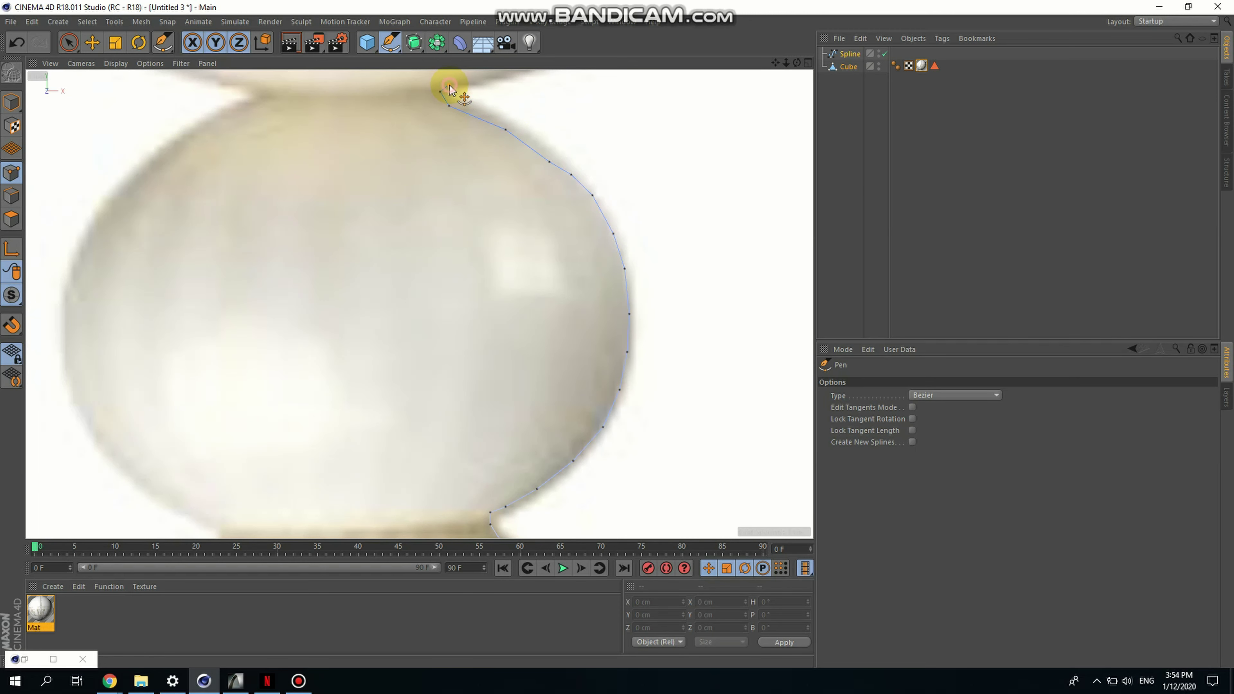
click(450, 86)
Continue the Pen spline from the neck above the large bead along the bowl's lower right outline
scroll(453, 125, down, 6)
scroll(479, 161, up, 8)
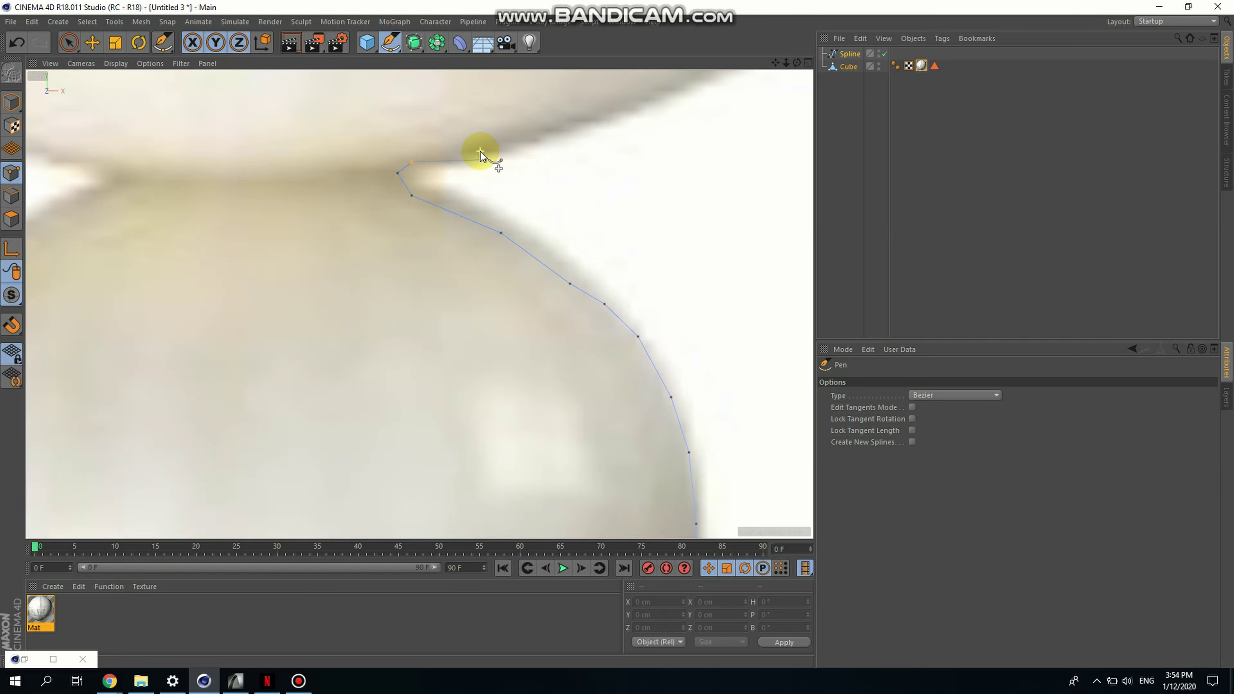
scroll(594, 228, down, 4)
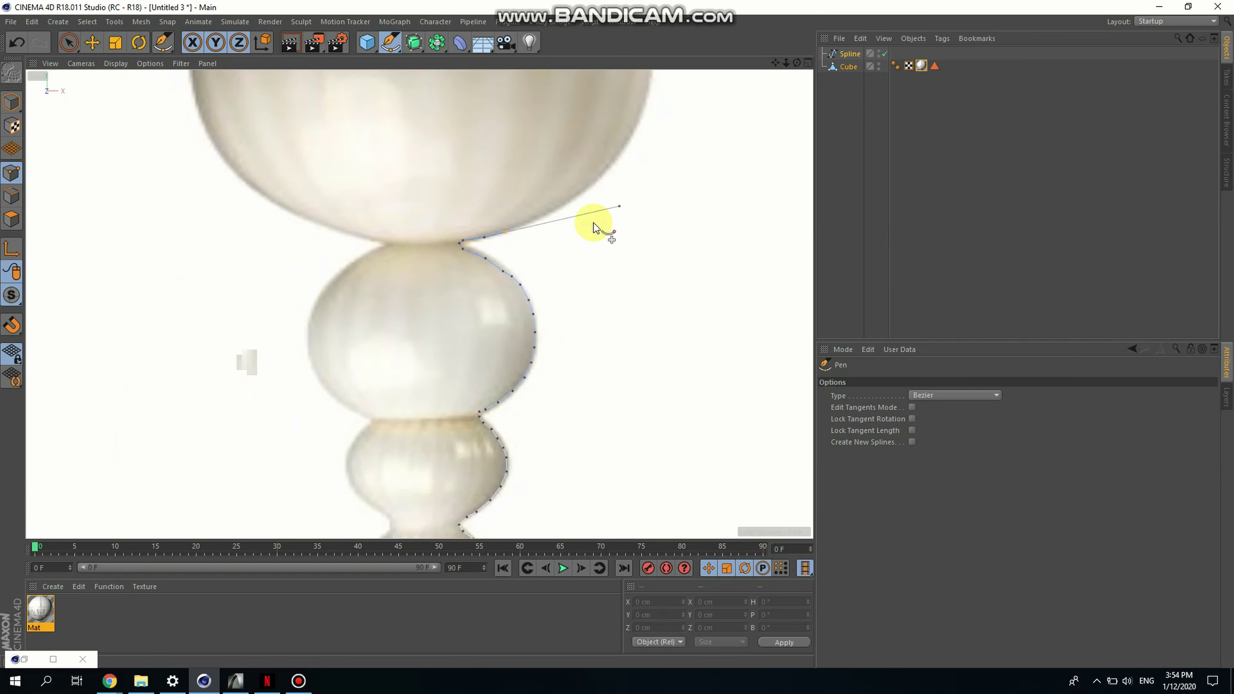
scroll(594, 223, up, 3)
click(481, 190)
click(534, 161)
click(583, 132)
scroll(592, 188, down, 4)
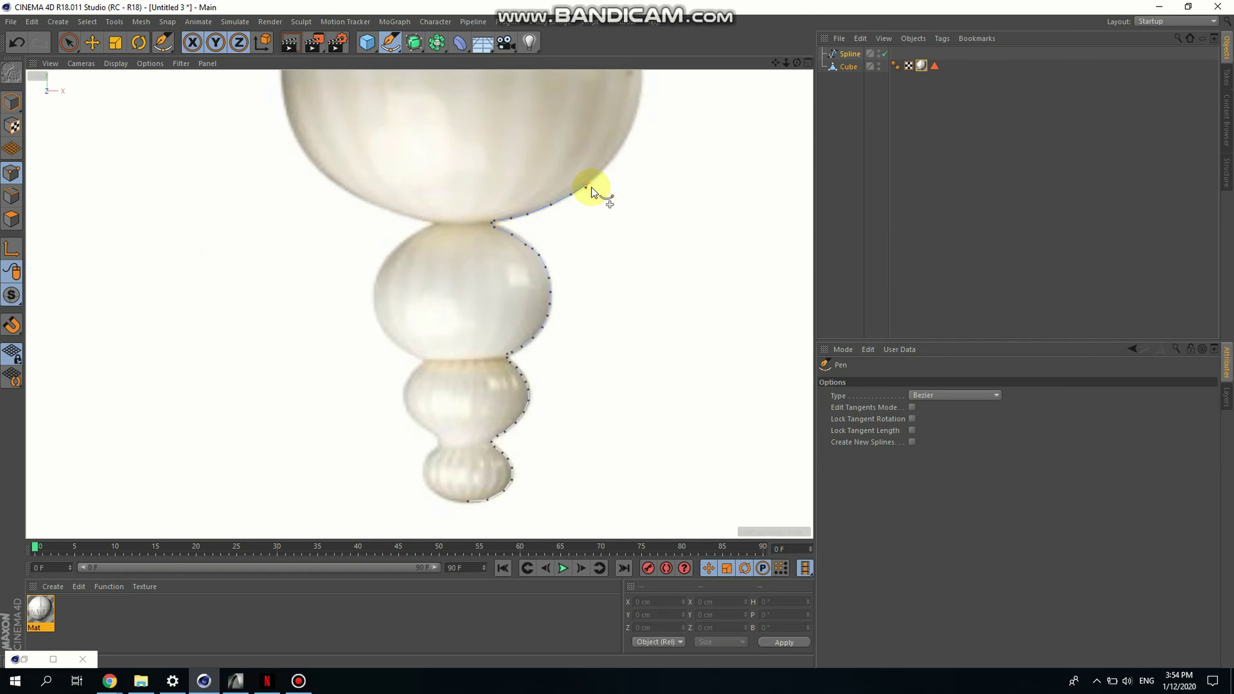
scroll(573, 201, up, 2)
click(593, 182)
Trace the bowl's upper right outline up to just below its rim
scroll(601, 193, down, 4)
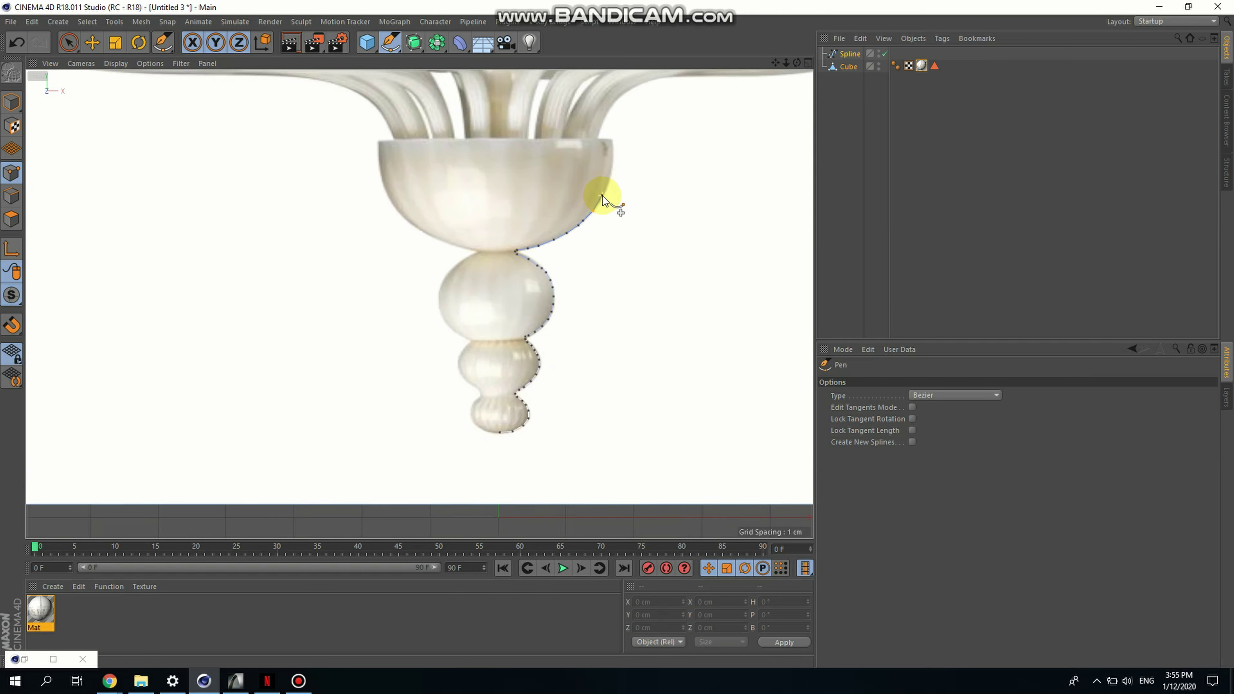
scroll(603, 197, up, 4)
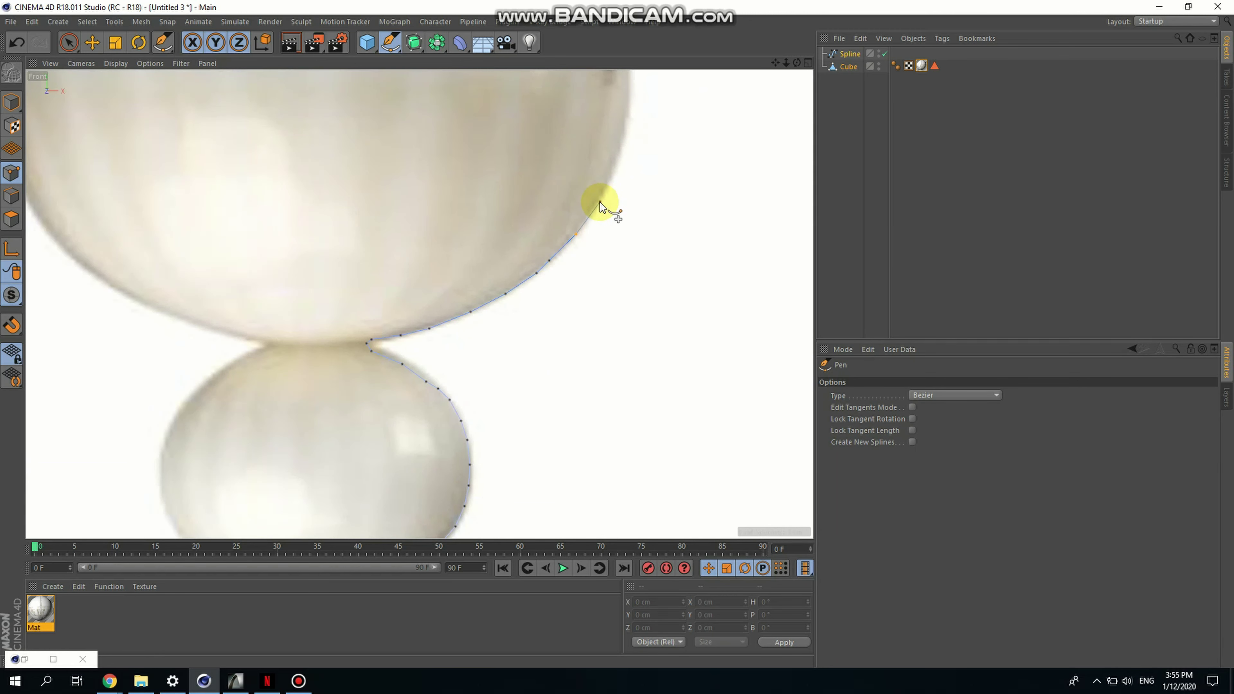
click(600, 200)
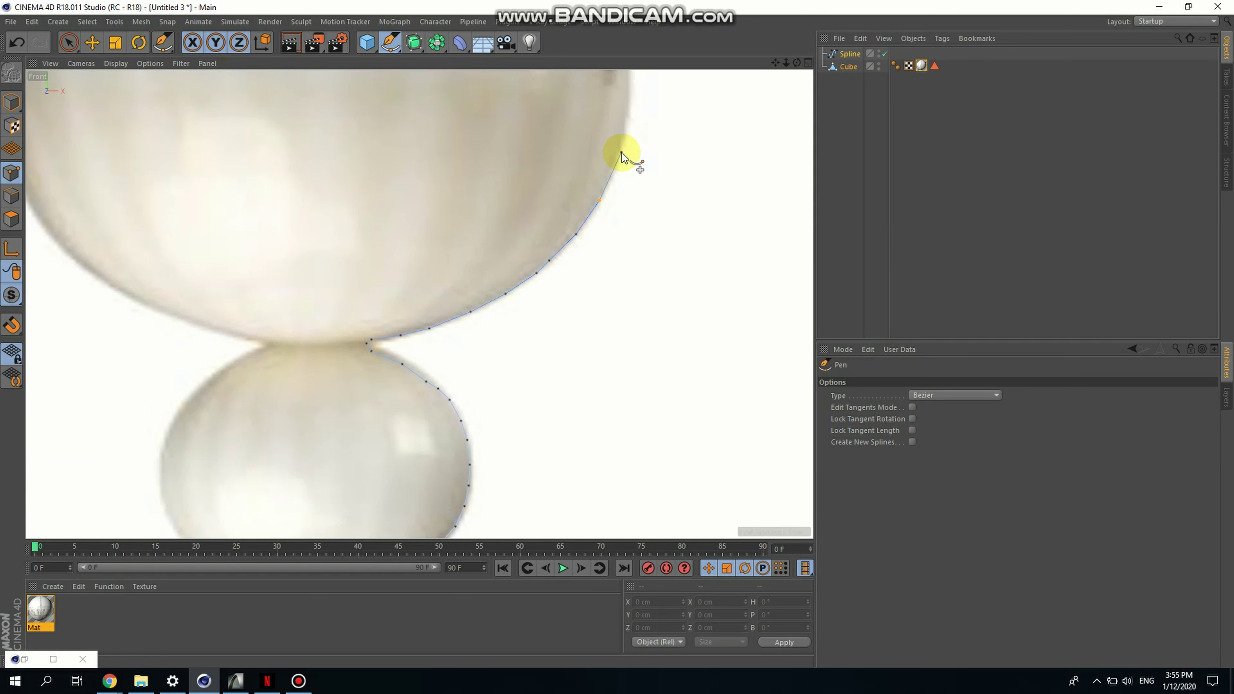
click(622, 153)
scroll(621, 268, down, 3)
scroll(619, 190, up, 2)
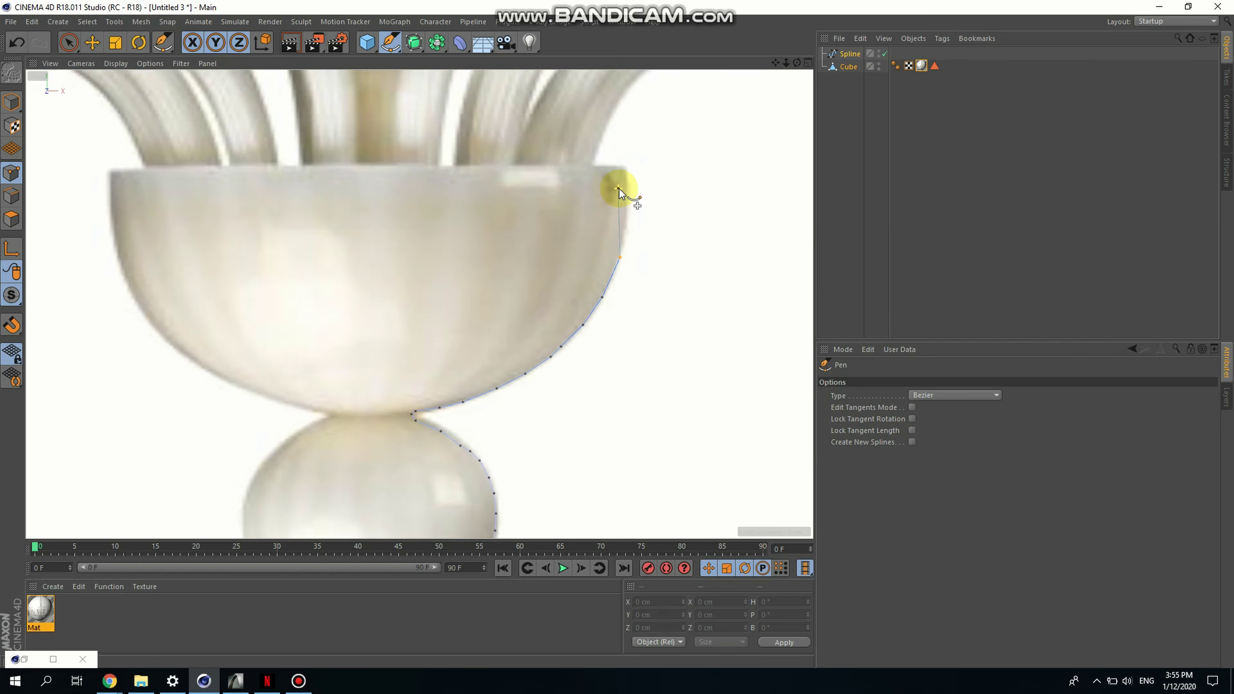
scroll(619, 192, up, 2)
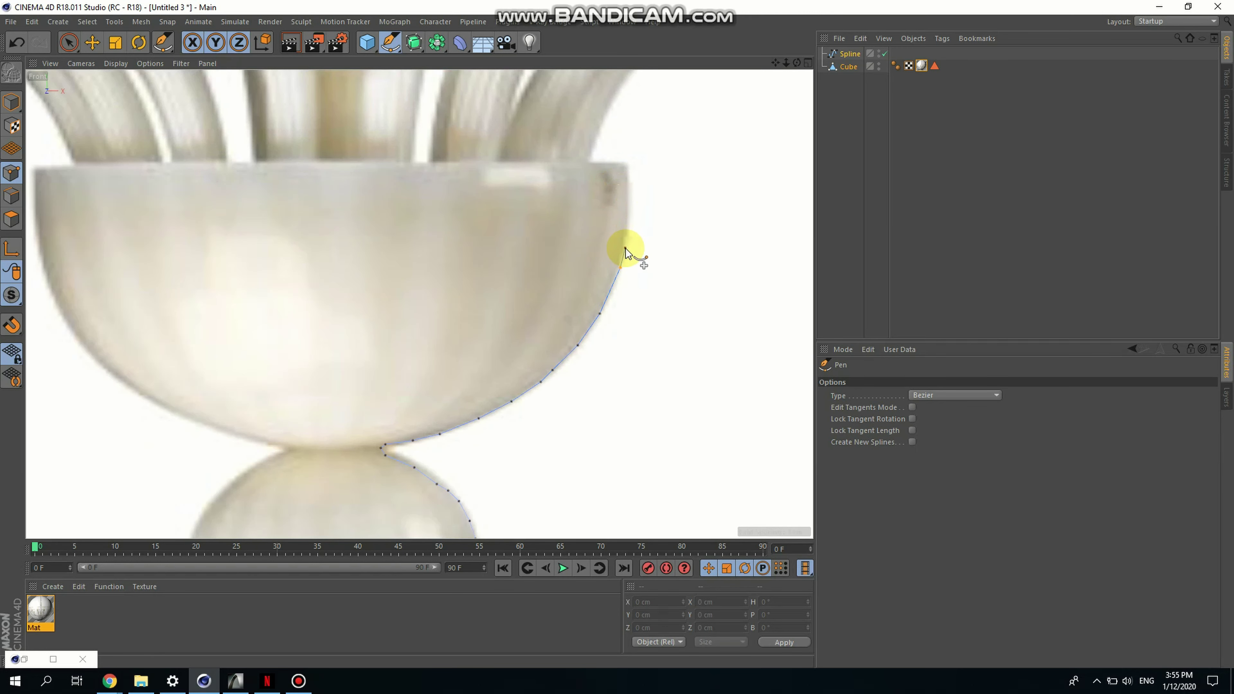
scroll(626, 245, up, 2)
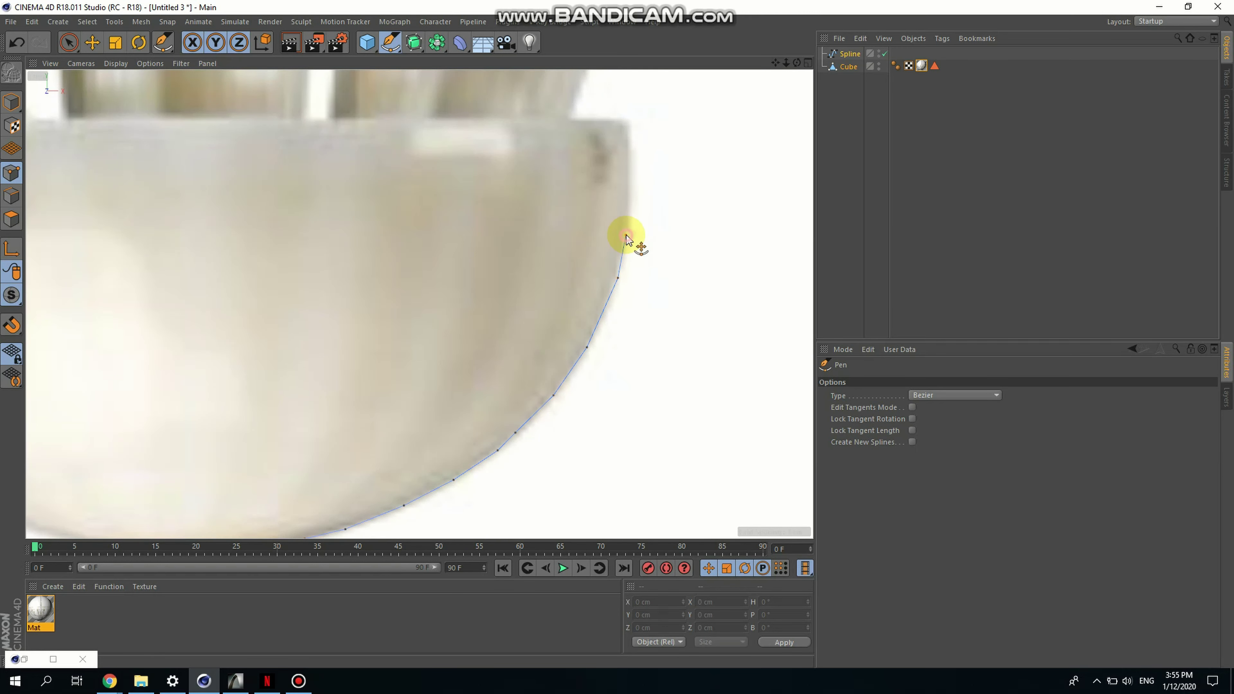
click(626, 236)
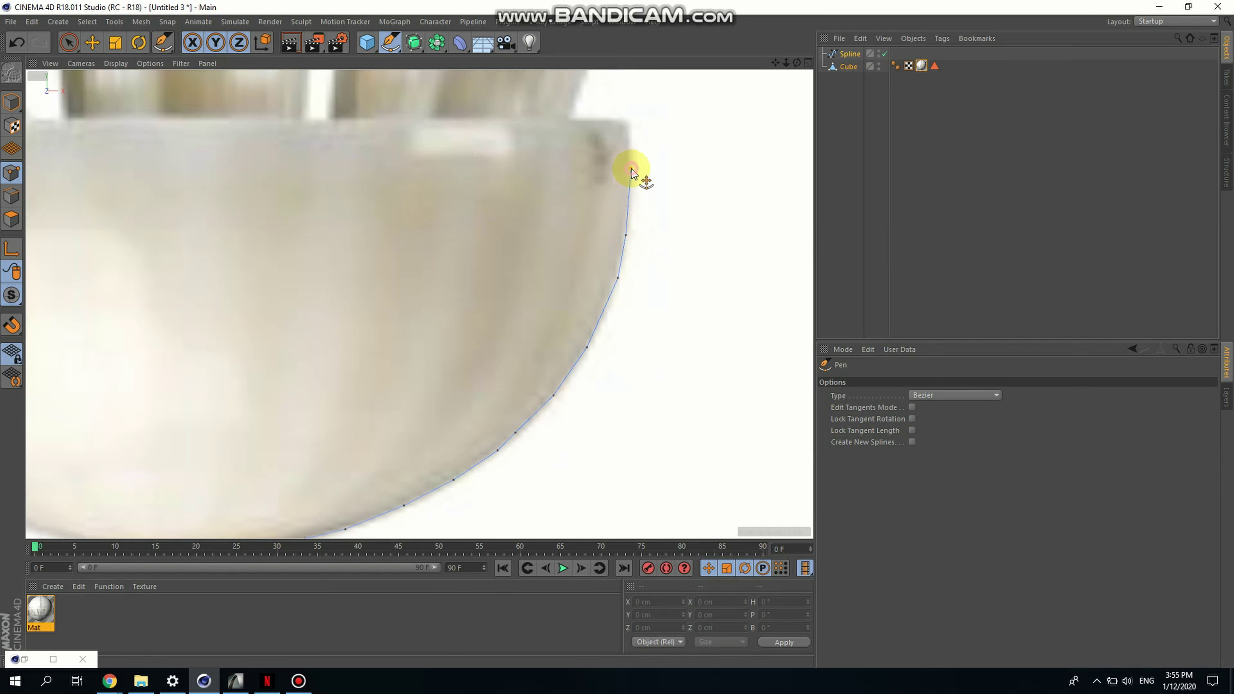
scroll(630, 138, up, 2)
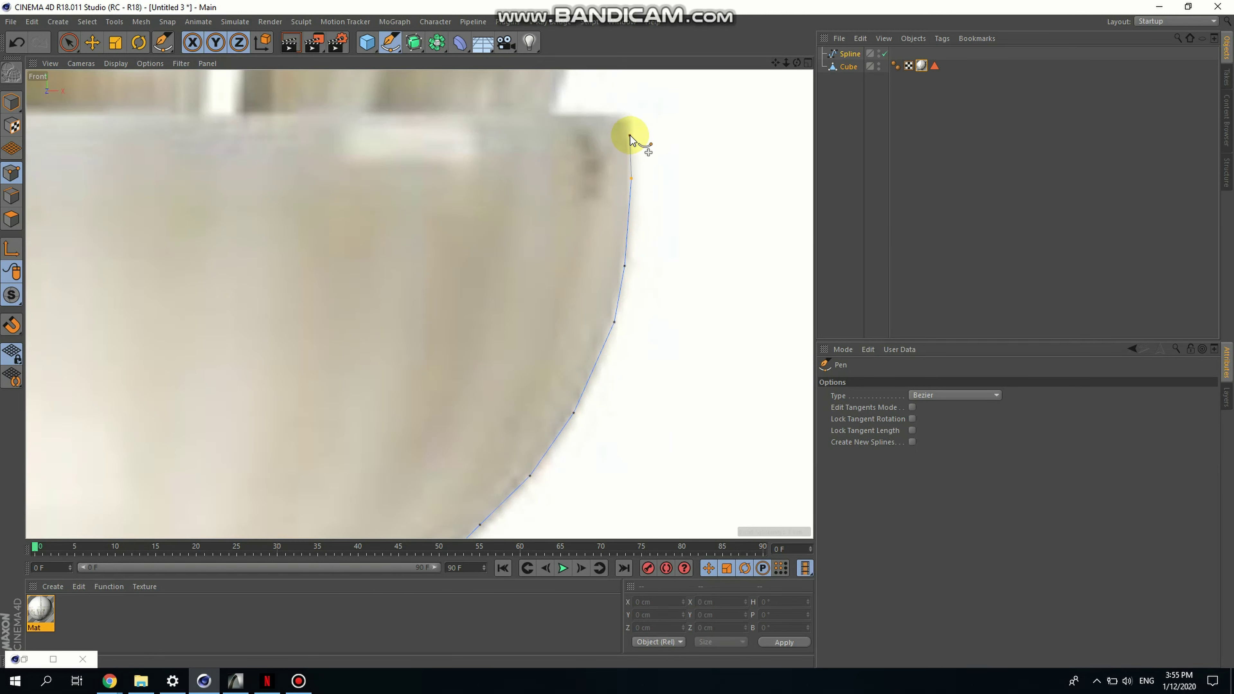
click(630, 131)
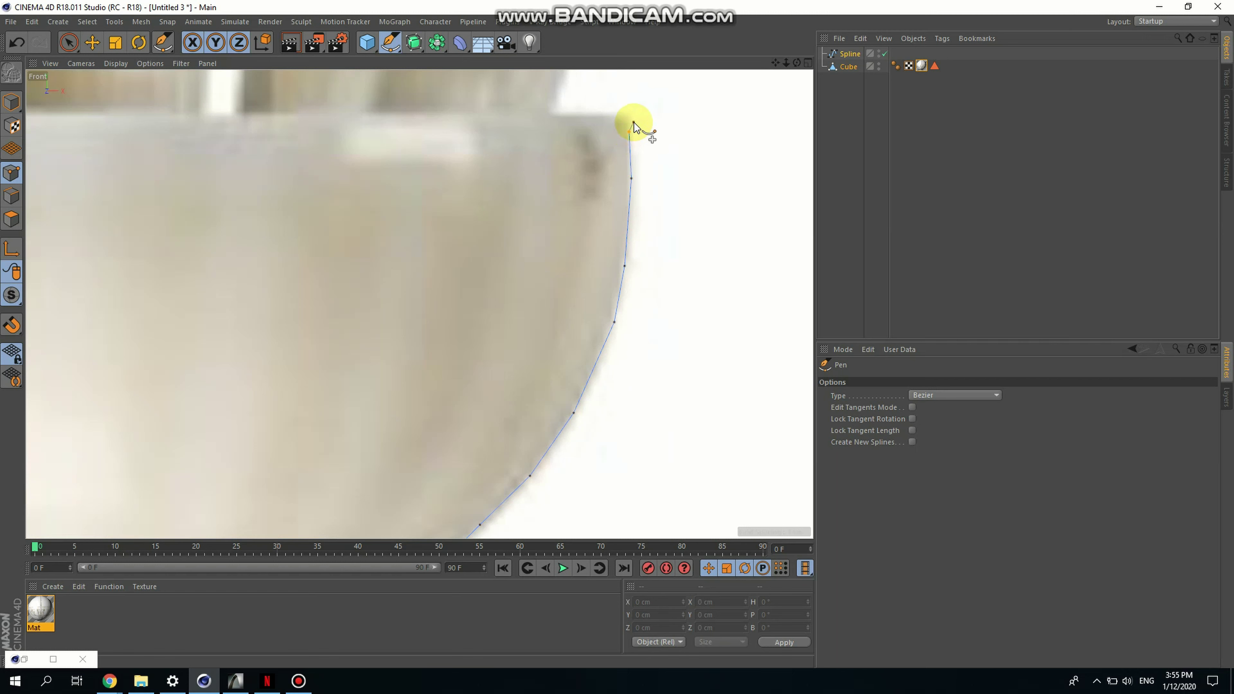
Curve the spline over the bowl's rim with closely spaced points to form a rounded lip
click(634, 123)
click(635, 115)
click(626, 107)
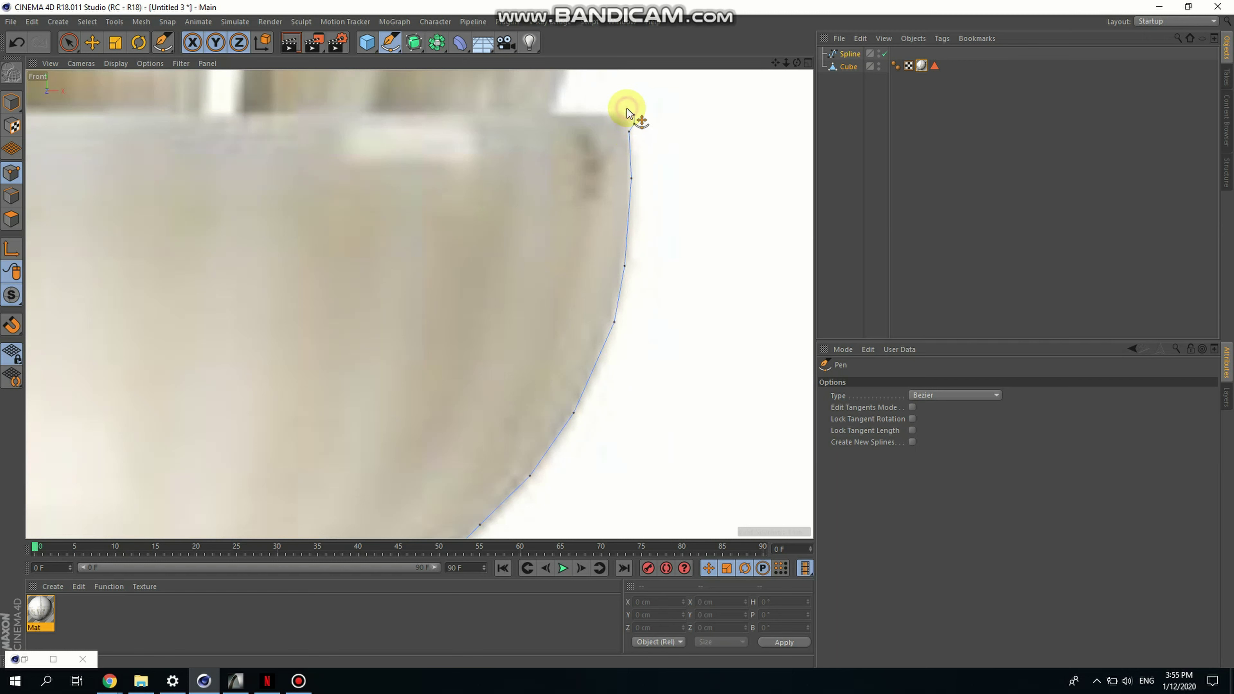
click(618, 107)
click(607, 111)
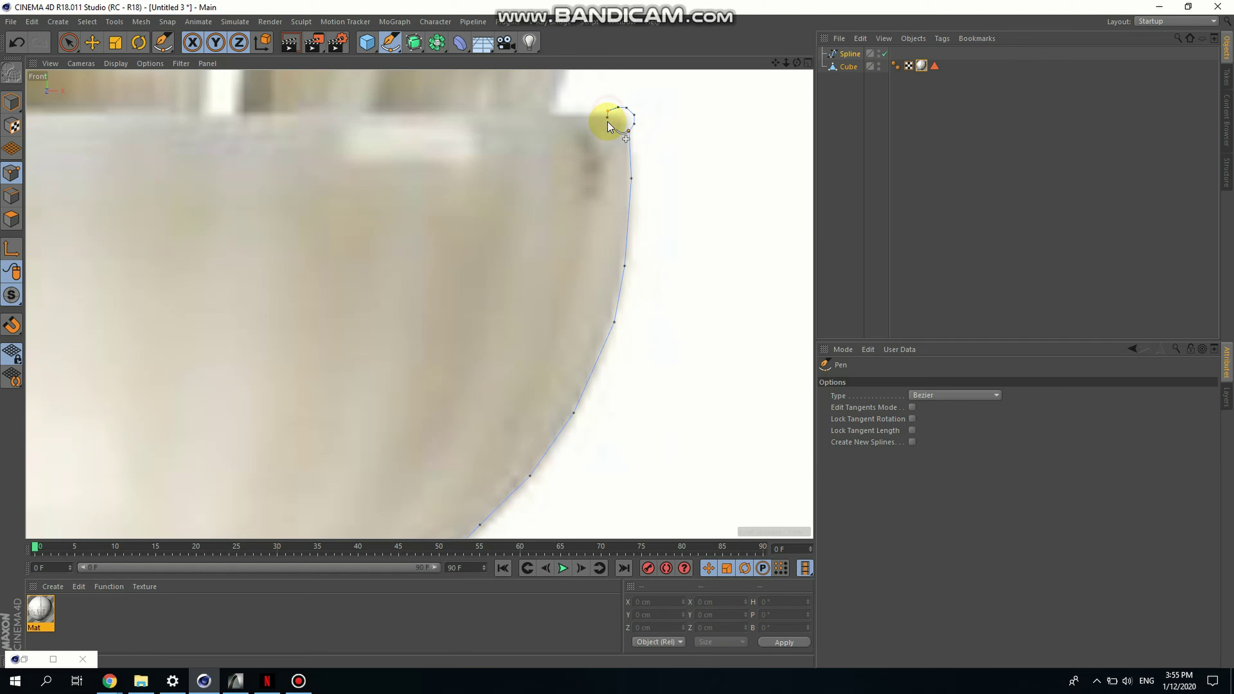
Run the spline down inside the bowl's upper right side, offset slightly inward from the outer outline to give wall thickness
click(612, 148)
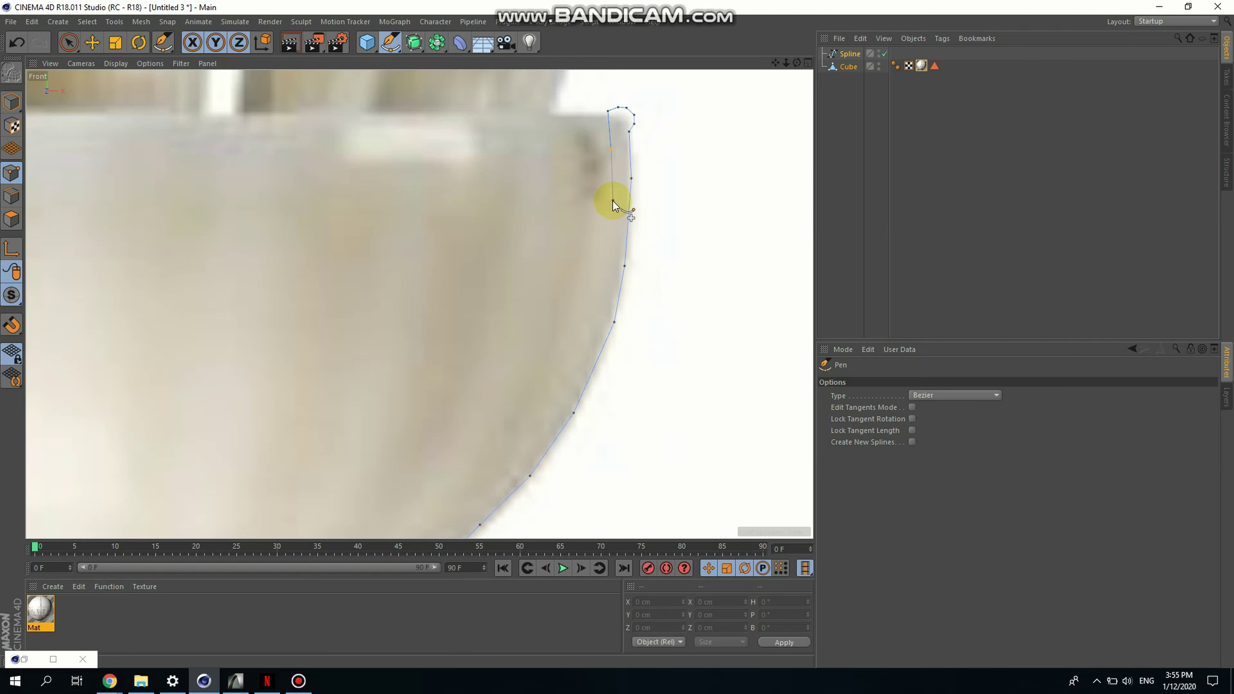
click(612, 203)
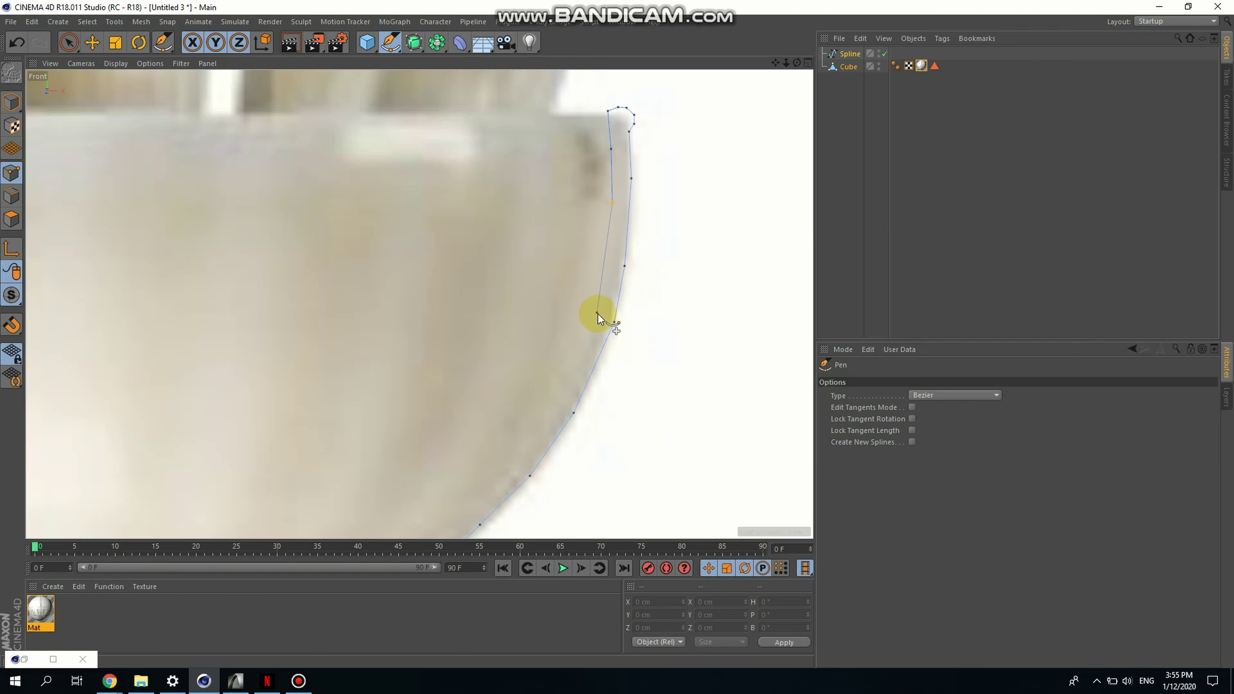
scroll(608, 278, up, 2)
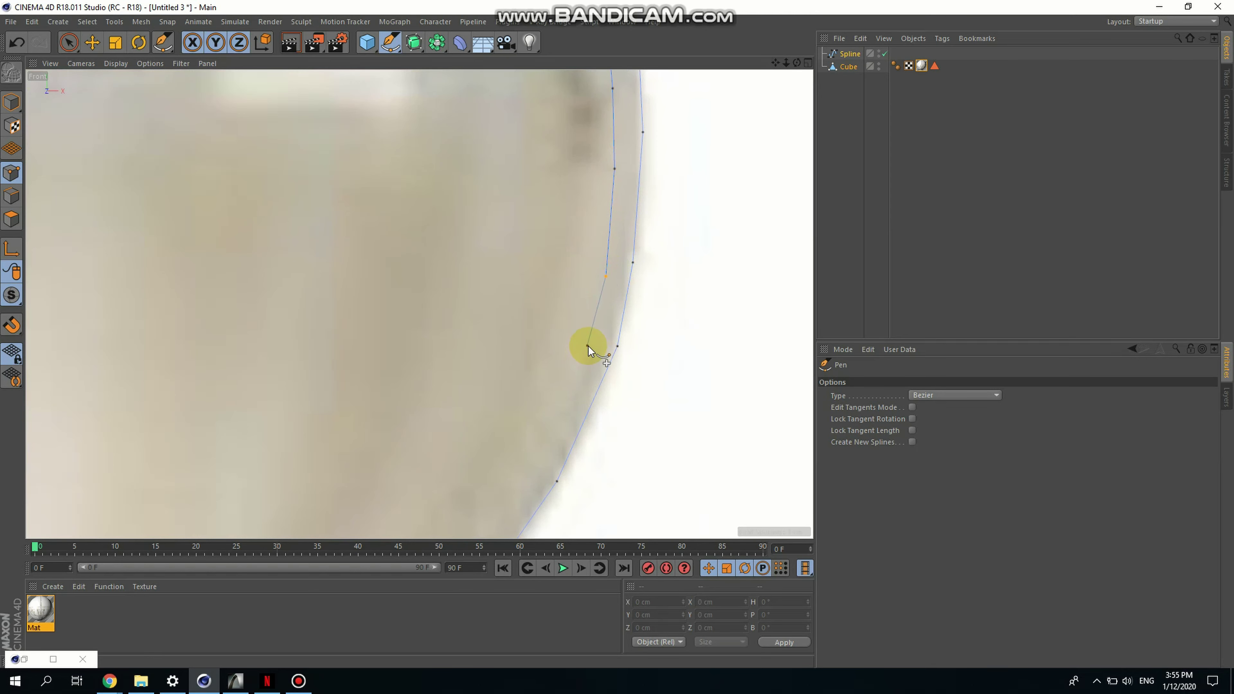
click(587, 346)
click(556, 428)
scroll(558, 413, down, 5)
scroll(557, 409, up, 3)
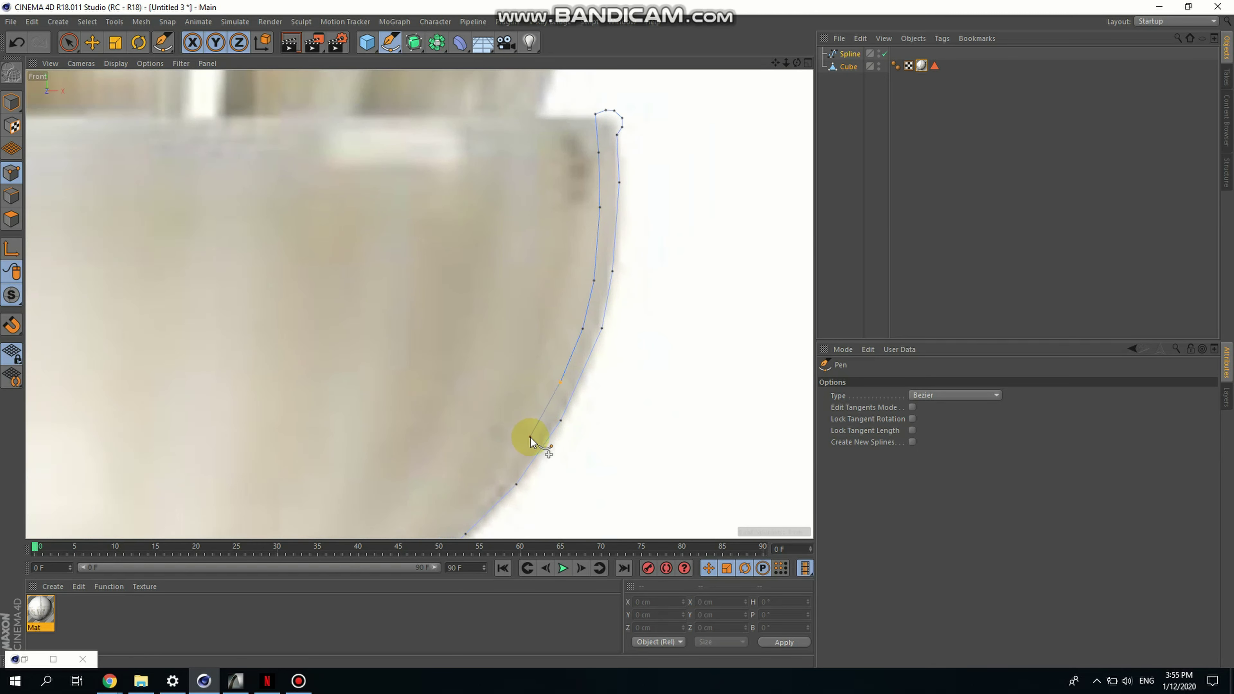
click(530, 438)
Continue the inner wall line along the bowl's lower right curve, parallel to the outer outline
scroll(521, 452, down, 3)
scroll(516, 462, up, 2)
click(522, 448)
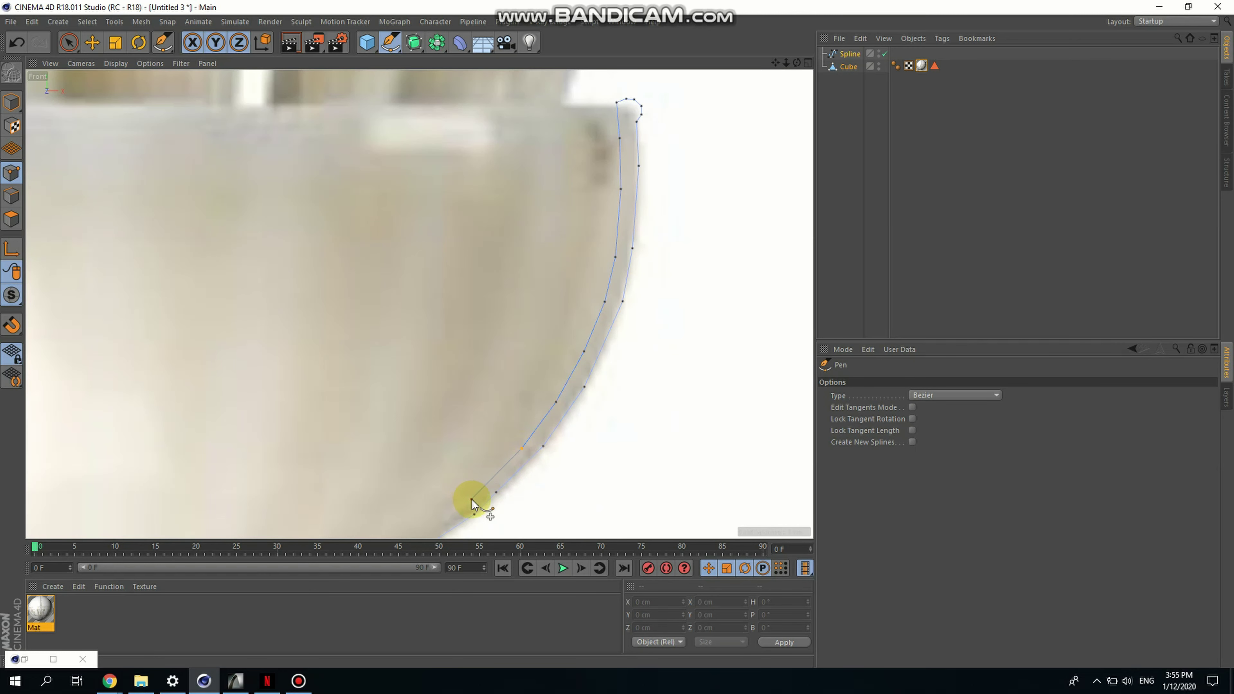
scroll(561, 400, down, 3)
scroll(545, 423, up, 2)
scroll(553, 432, up, 2)
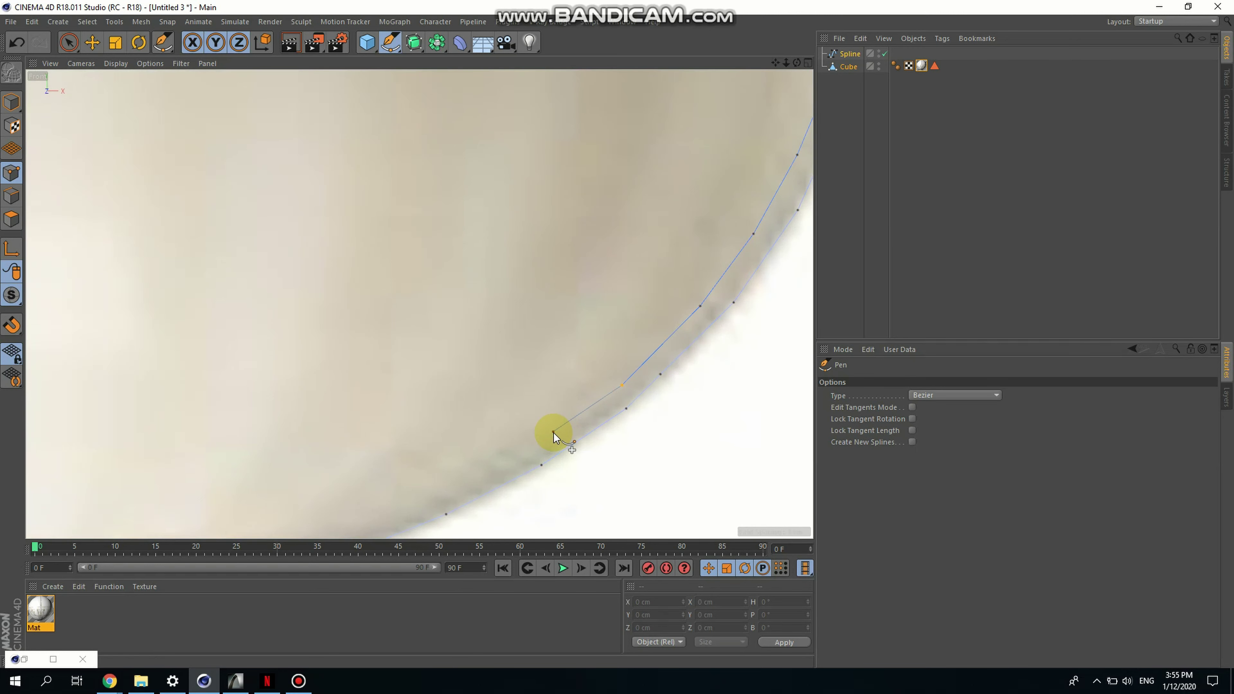
scroll(547, 442, down, 3)
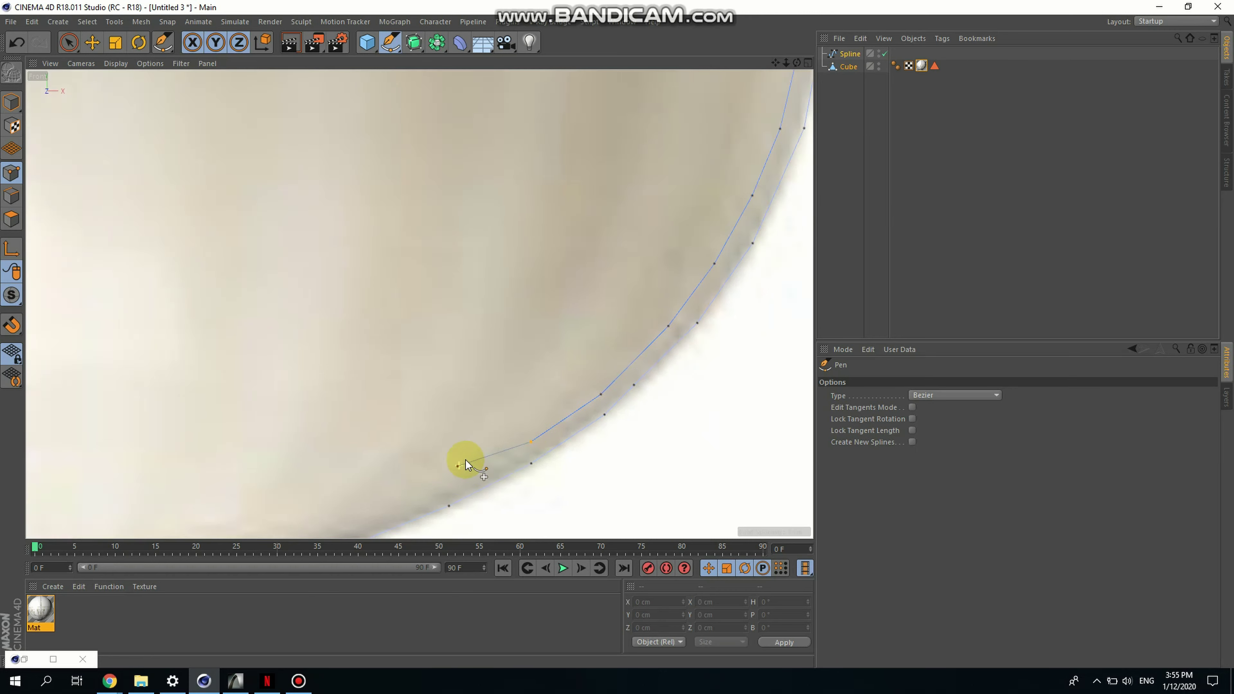
scroll(478, 468, up, 2)
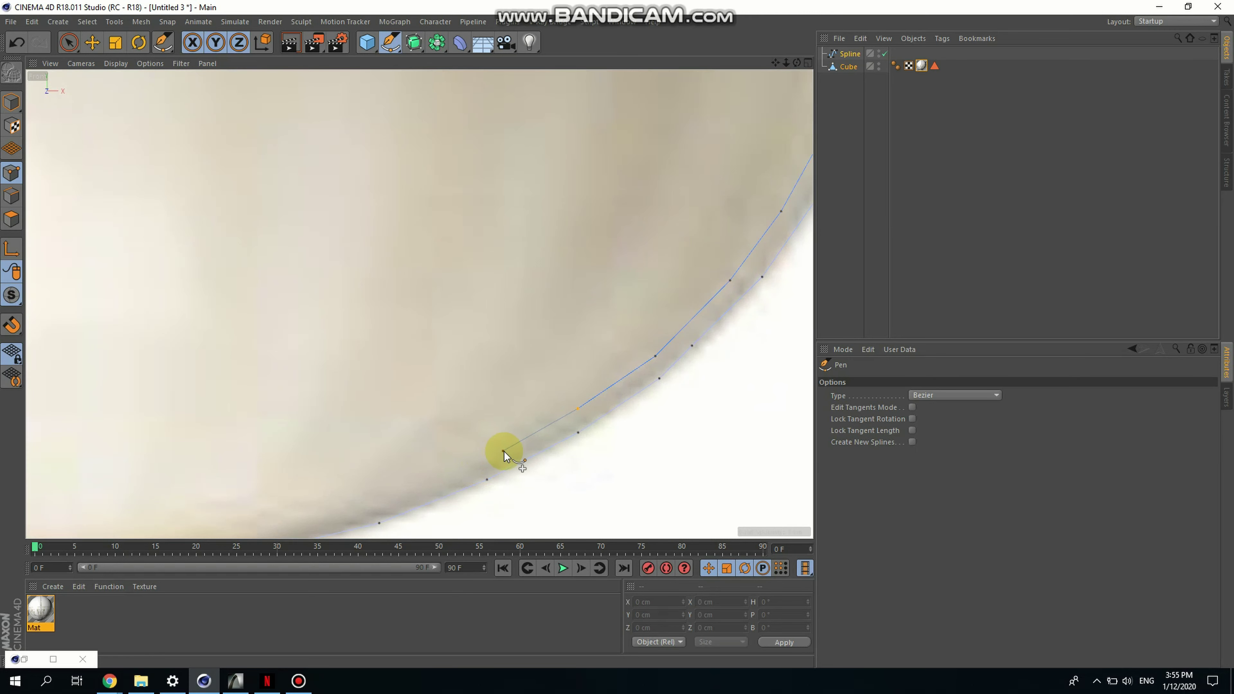
click(516, 443)
click(434, 481)
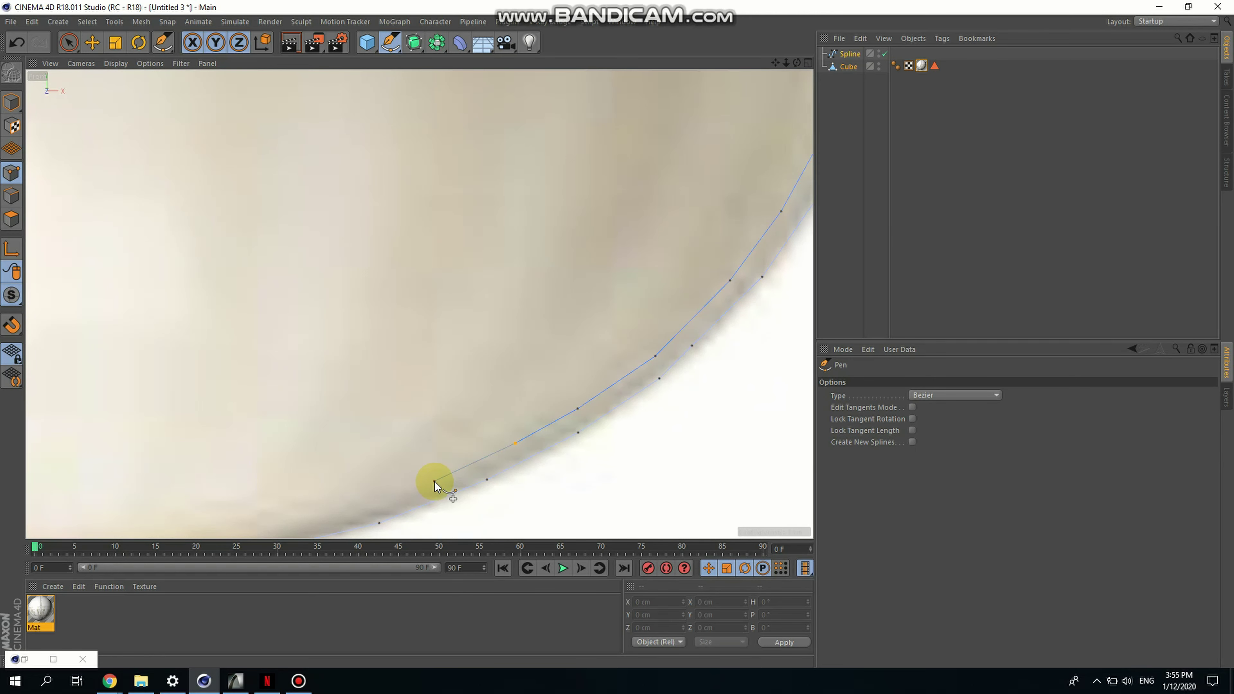
Carry the inner wall line through the neck beneath the bowl and into the top of the large bead
scroll(384, 491, down, 3)
scroll(465, 441, up, 2)
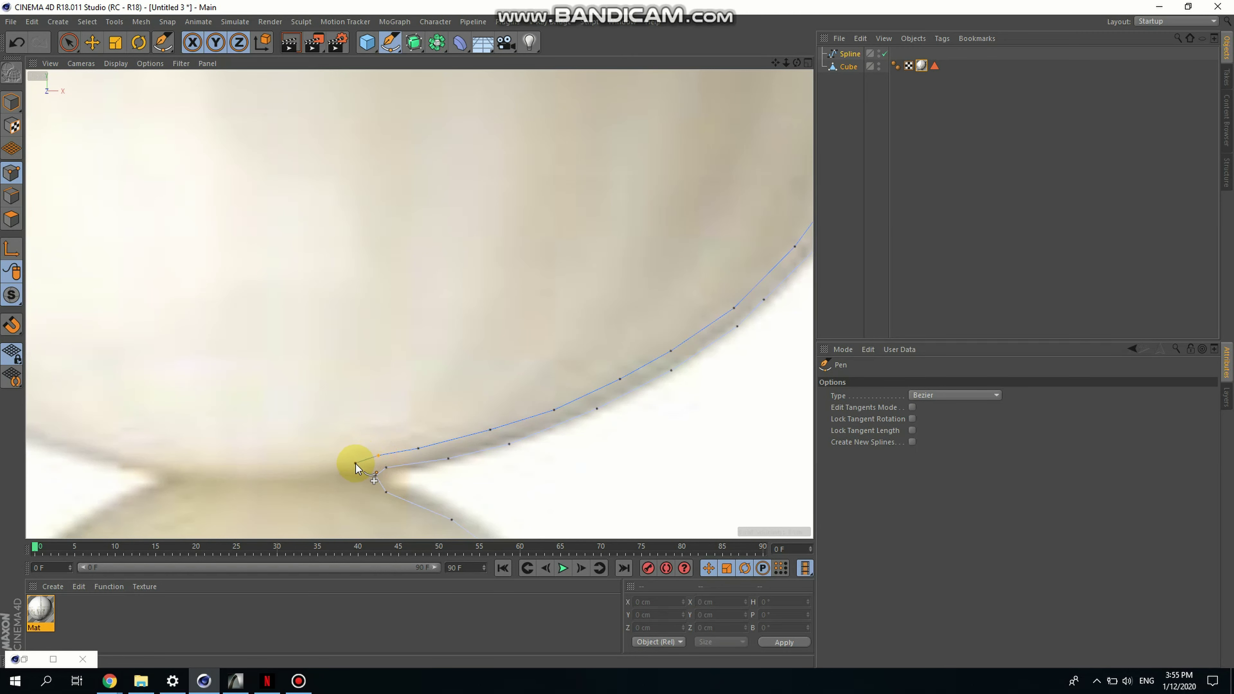
click(354, 485)
scroll(354, 484, down, 3)
scroll(437, 435, up, 2)
click(435, 439)
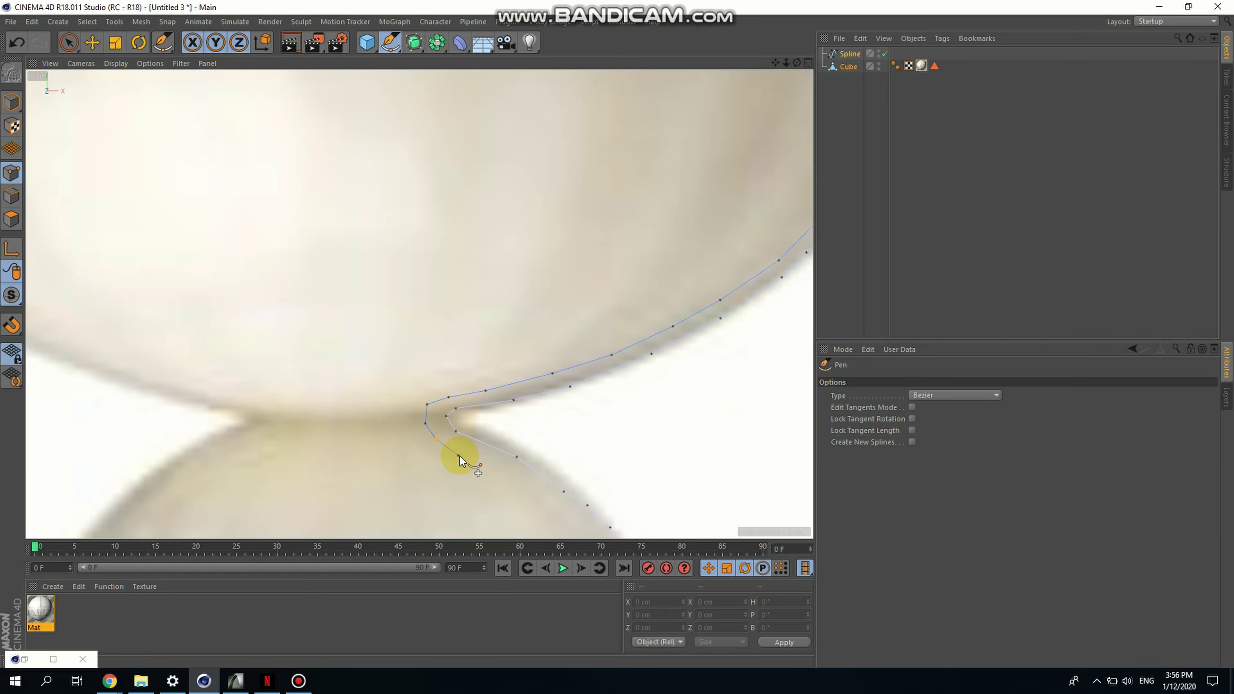
click(462, 455)
Trace the inner wall line down the large bead's upper right curve and past its widest part
scroll(501, 473, down, 3)
scroll(495, 432, up, 2)
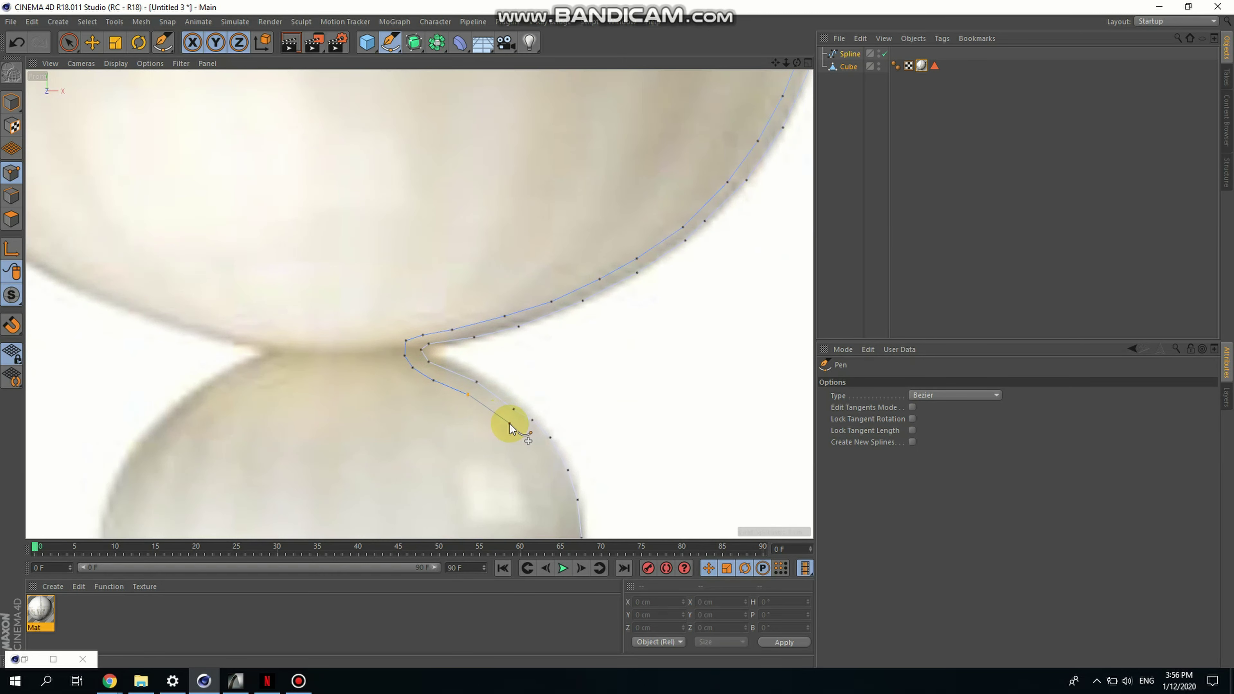
scroll(546, 463, down, 3)
scroll(559, 396, up, 2)
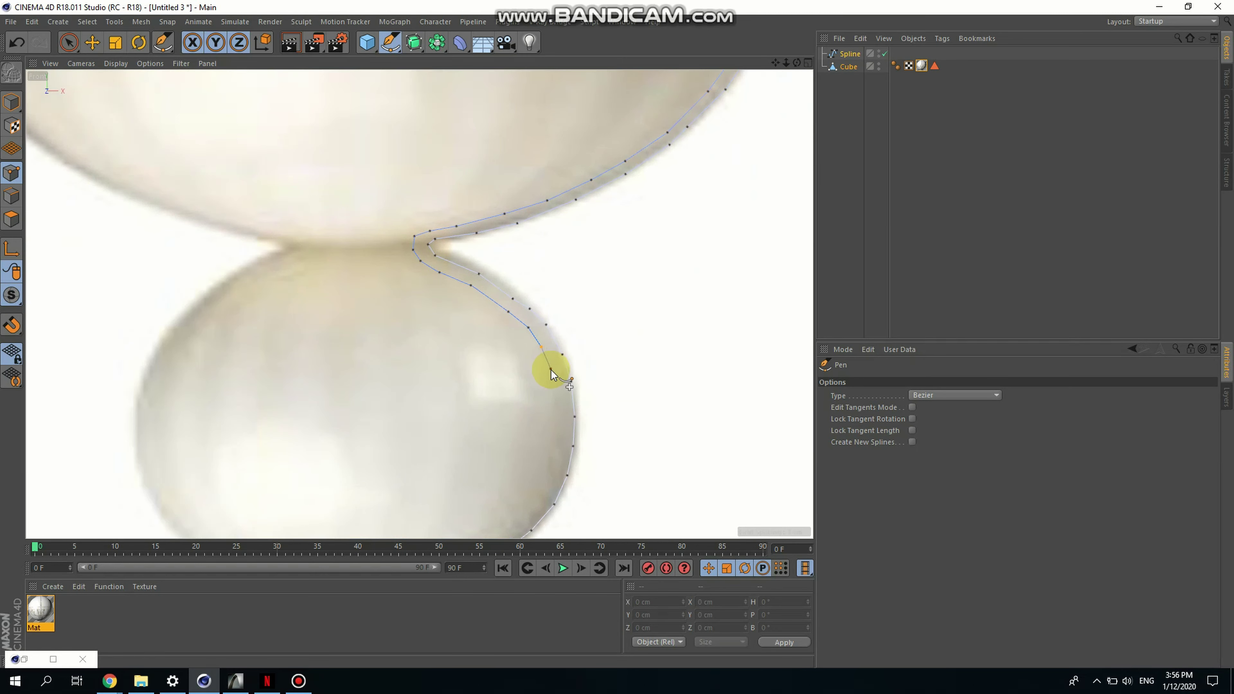
click(551, 369)
click(555, 392)
click(556, 419)
click(554, 453)
click(548, 476)
Extend the inner wall line along the large bead's lower right curve and around the neck below it
scroll(553, 336, down, 3)
scroll(539, 389, up, 3)
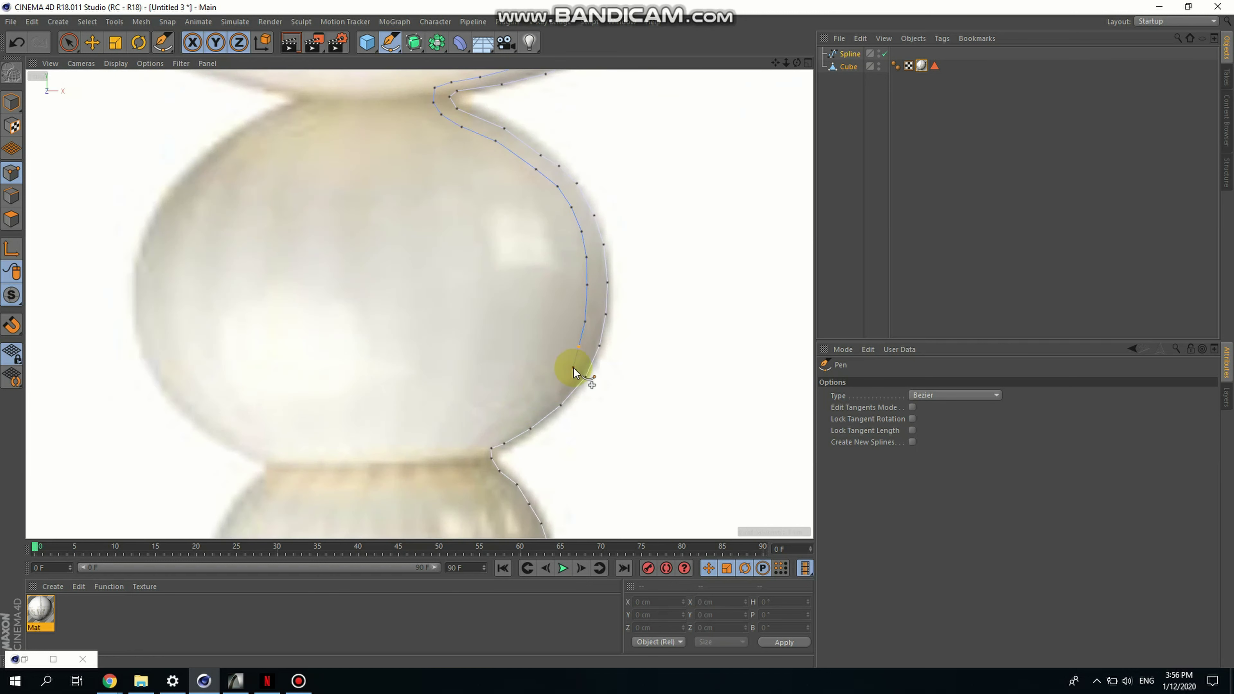
click(523, 419)
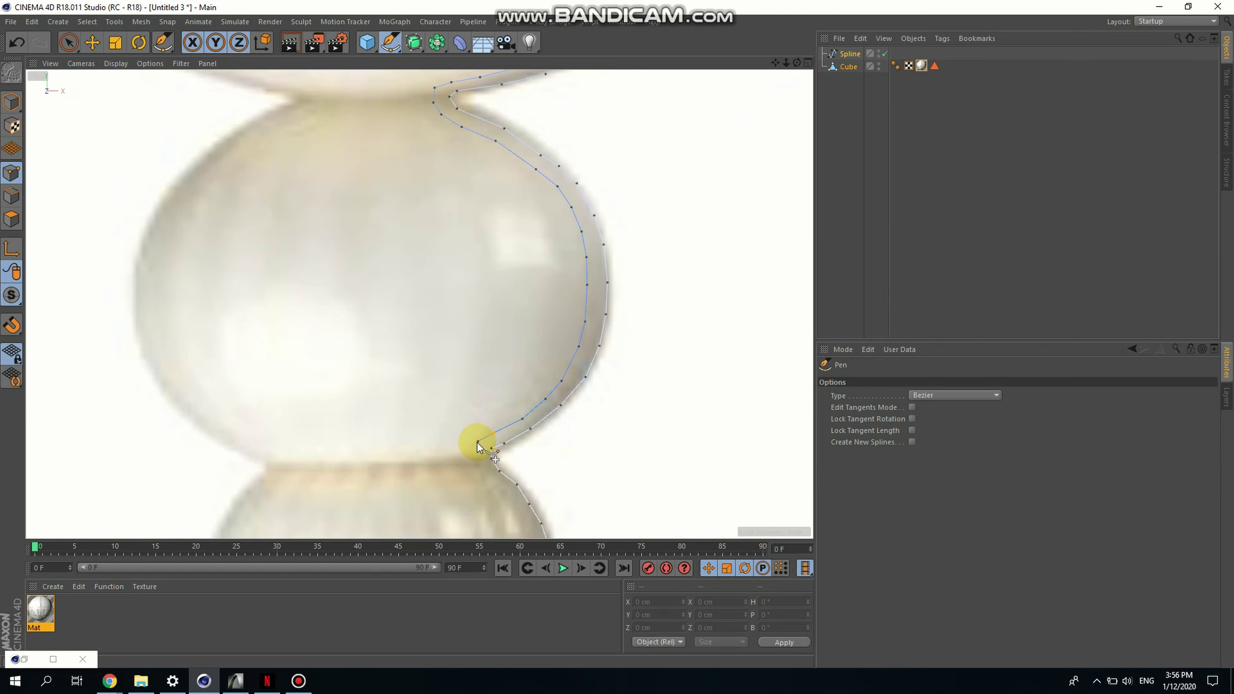
scroll(476, 379, down, 3)
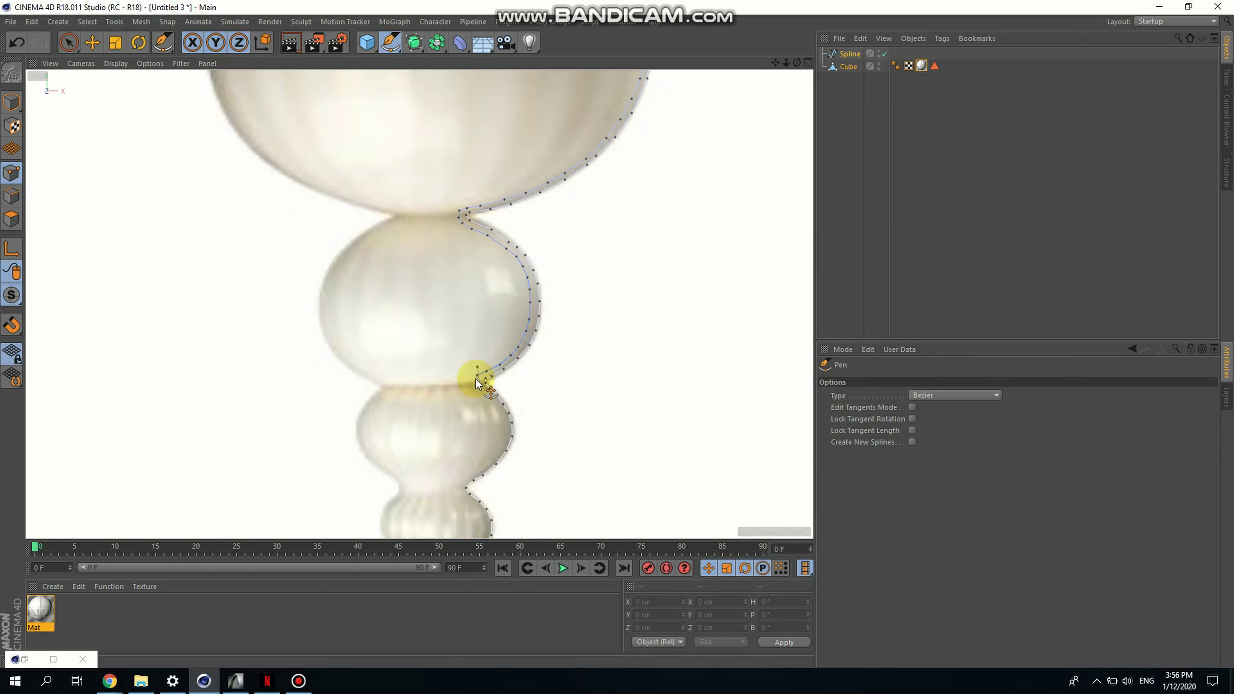
scroll(477, 395, up, 3)
click(477, 395)
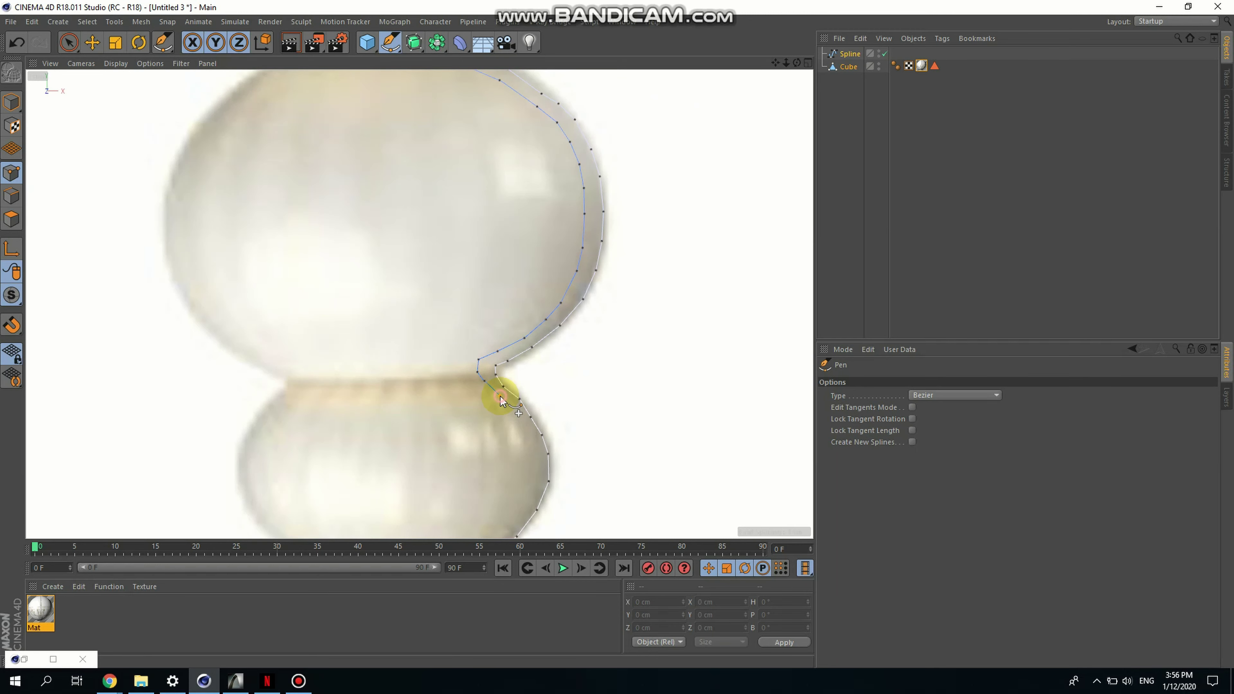
Trace the inner wall line along the second bead's upper right curve to its widest part
click(500, 396)
scroll(519, 426, up, 2)
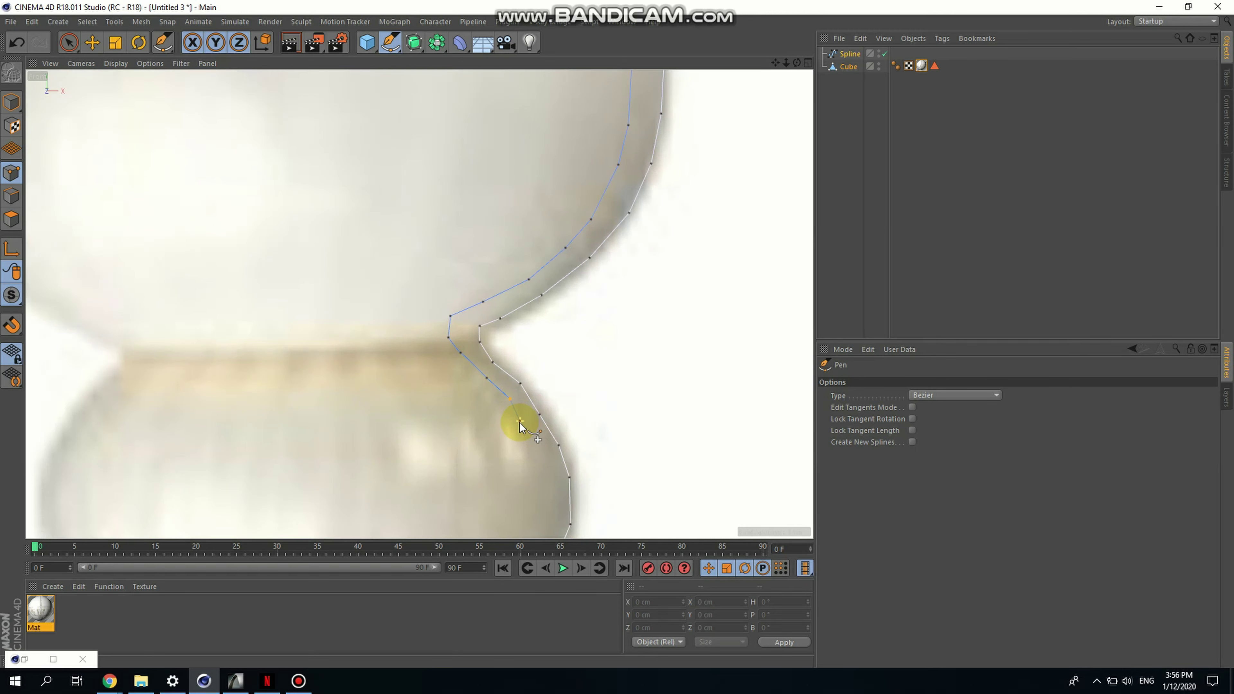
click(545, 455)
scroll(547, 454, down, 3)
scroll(568, 387, up, 3)
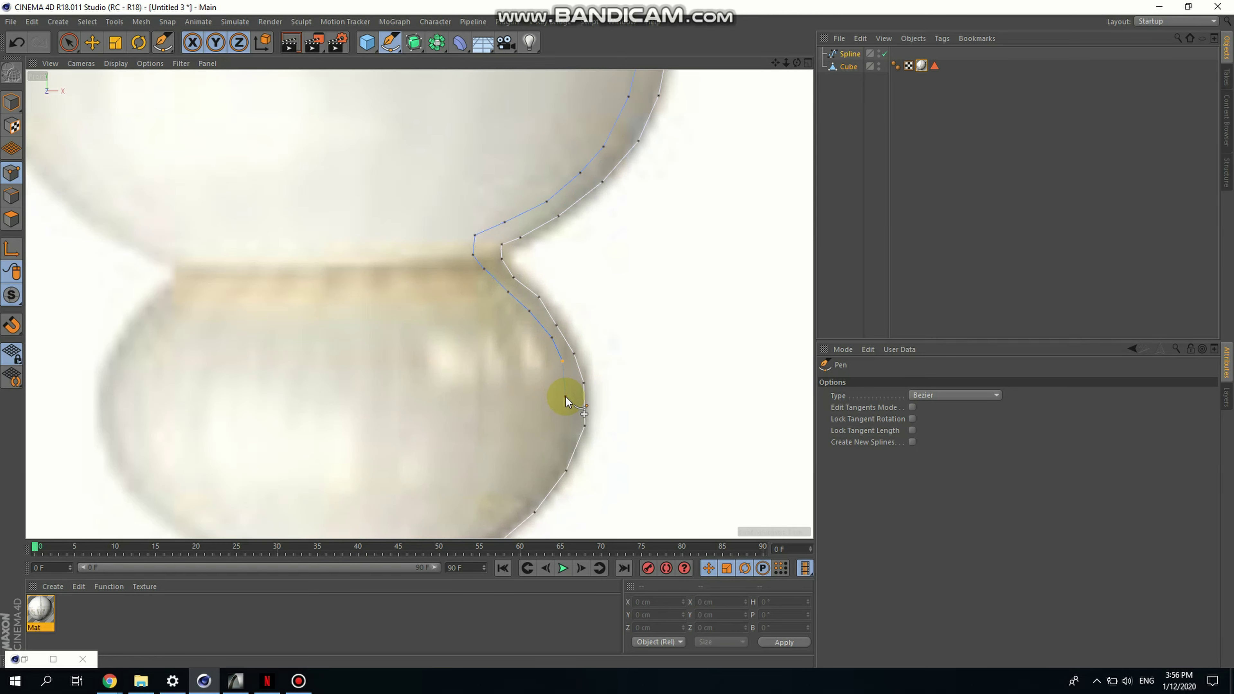
click(570, 384)
click(567, 410)
Trace the inner wall line down the second bead's lower right curve toward the neck beneath it
click(563, 439)
click(539, 492)
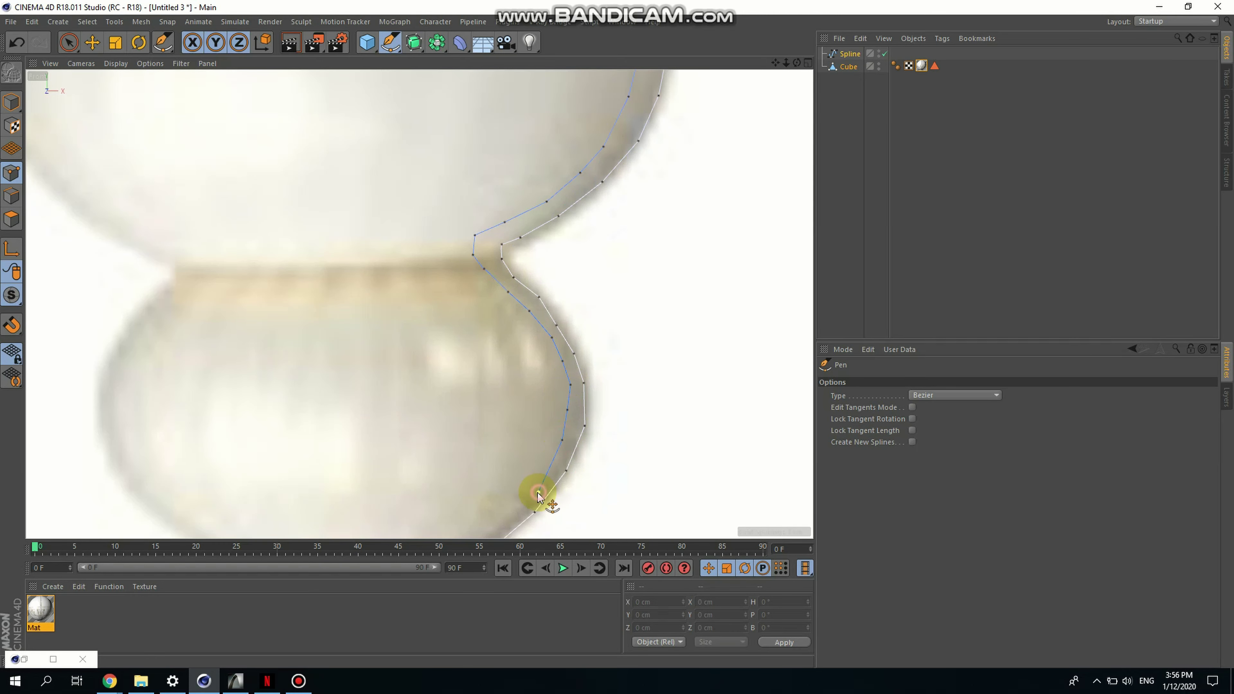
scroll(539, 492, down, 3)
scroll(497, 480, up, 4)
click(523, 480)
scroll(523, 481, down, 3)
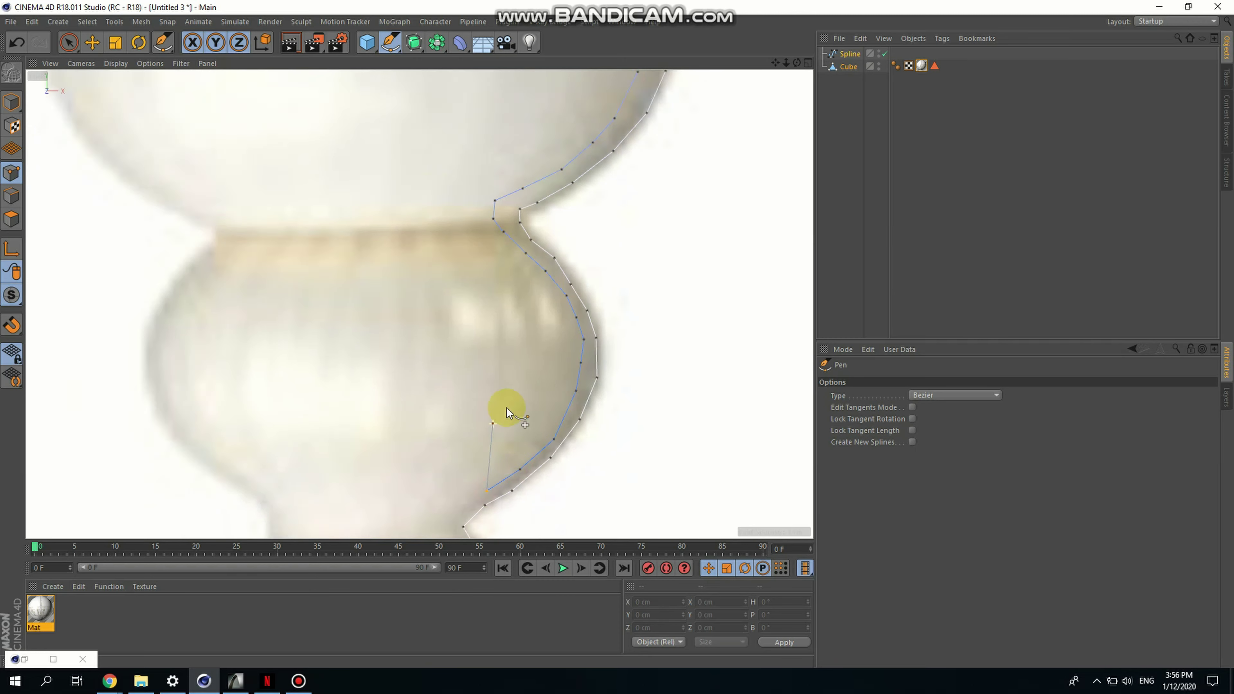
scroll(506, 408, up, 3)
Carry the inner wall line around the neck below the second bead and into the top of the bottom bead
click(526, 398)
click(510, 427)
click(513, 446)
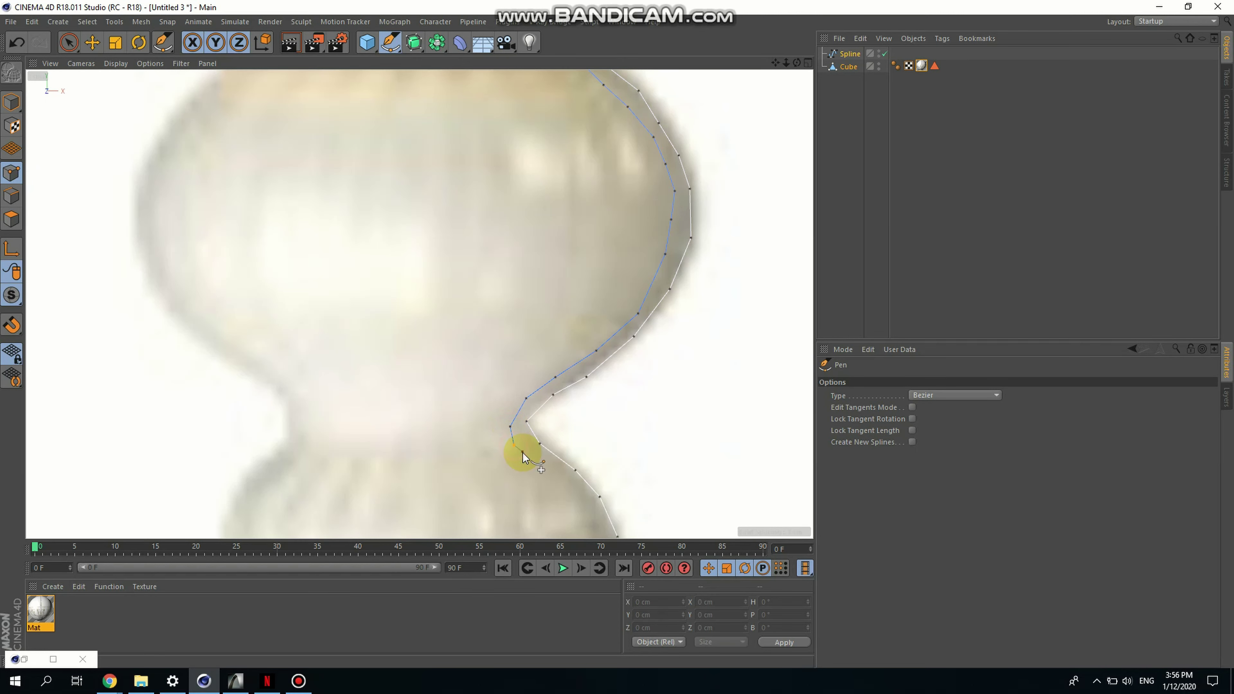
click(550, 468)
scroll(550, 468, down, 3)
scroll(520, 378, up, 3)
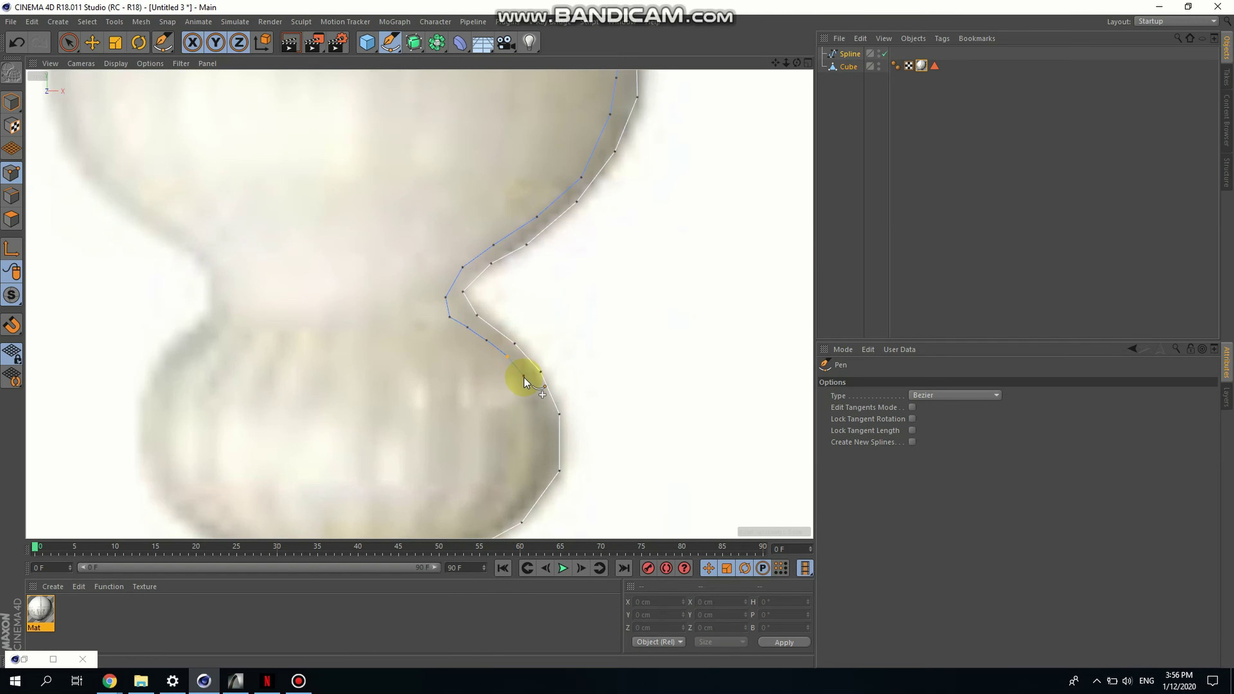
Trace the inner wall line down the bottom bead's right side and around its lower right curve
scroll(543, 449, down, 3)
scroll(542, 461, up, 3)
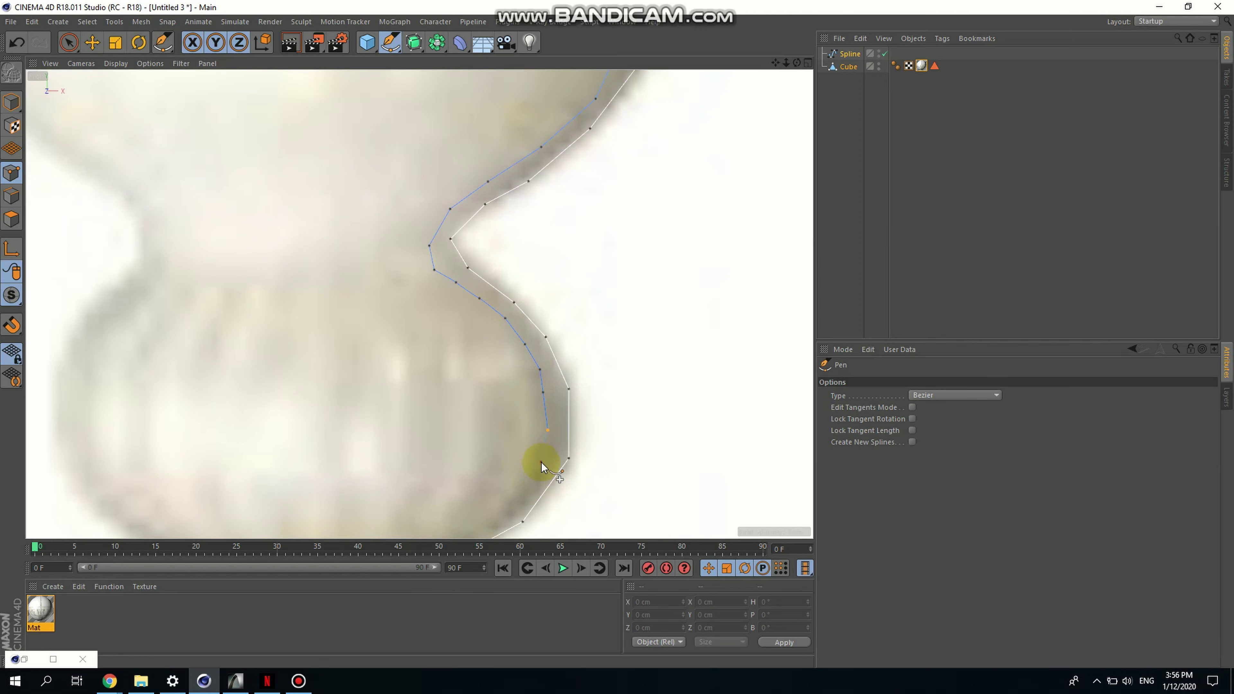
click(523, 497)
scroll(527, 467, down, 3)
scroll(522, 440, up, 3)
click(522, 452)
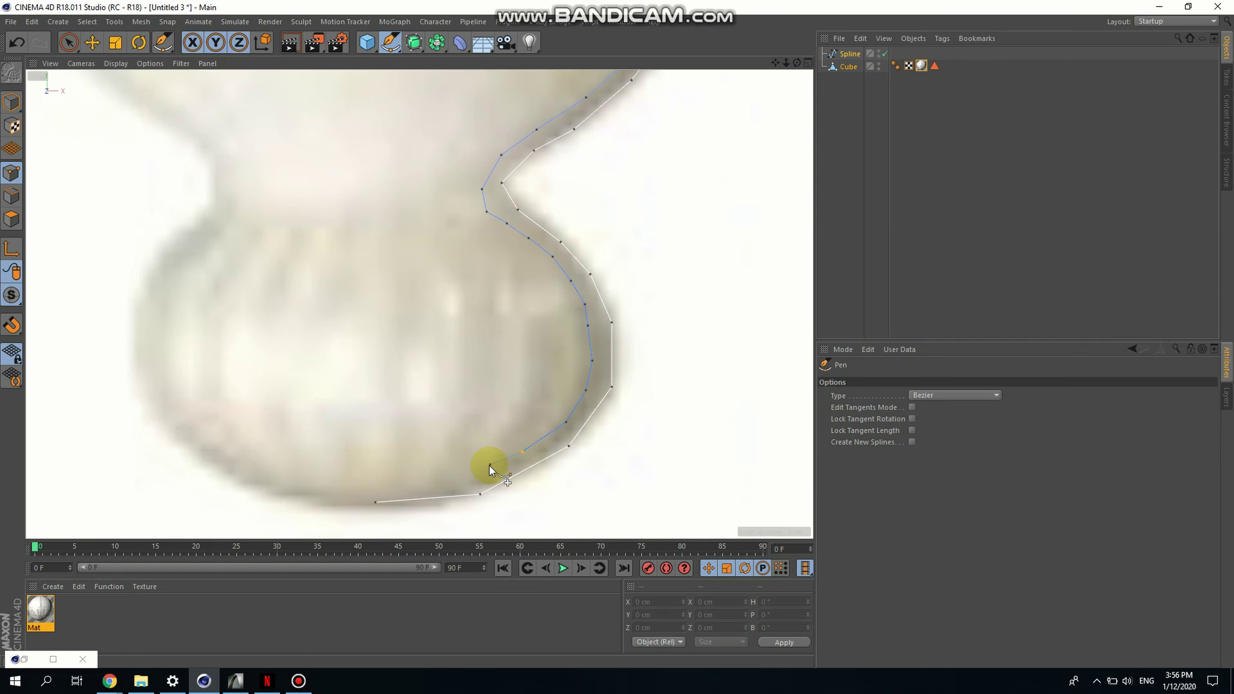
Extend the inner wall line along the bottom bead's underside to the centre and close the spline on the outer line's end point
click(484, 473)
click(458, 479)
click(410, 480)
click(382, 485)
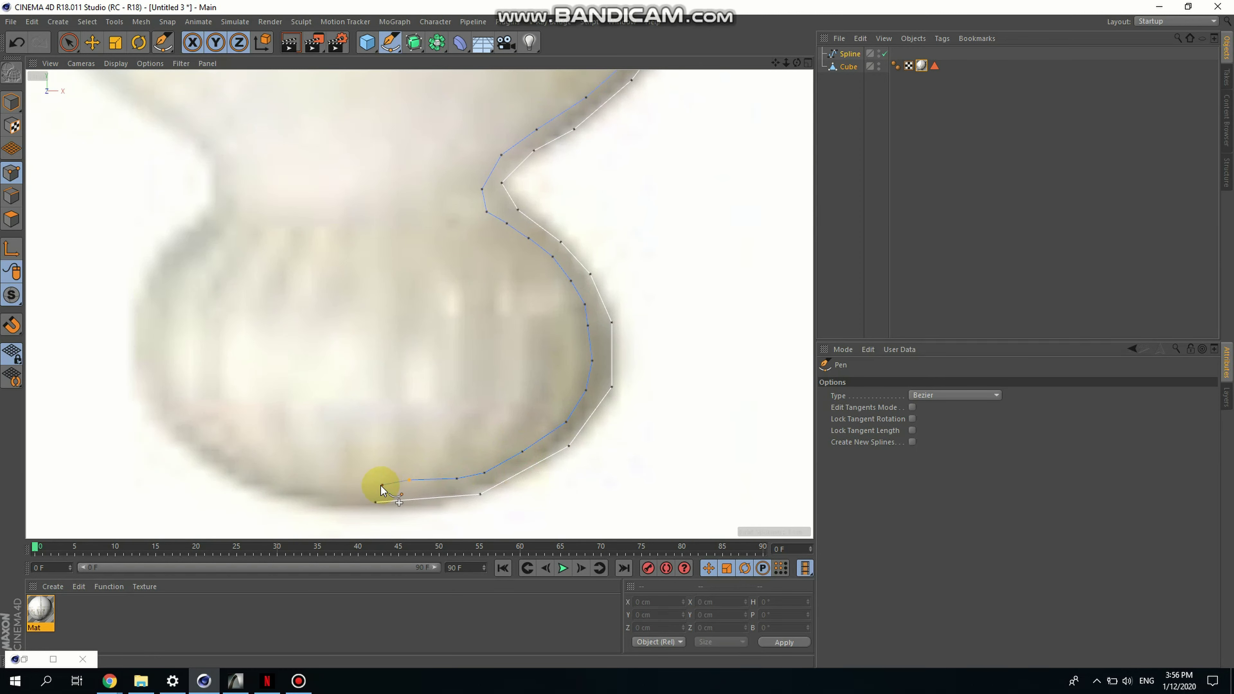
click(374, 502)
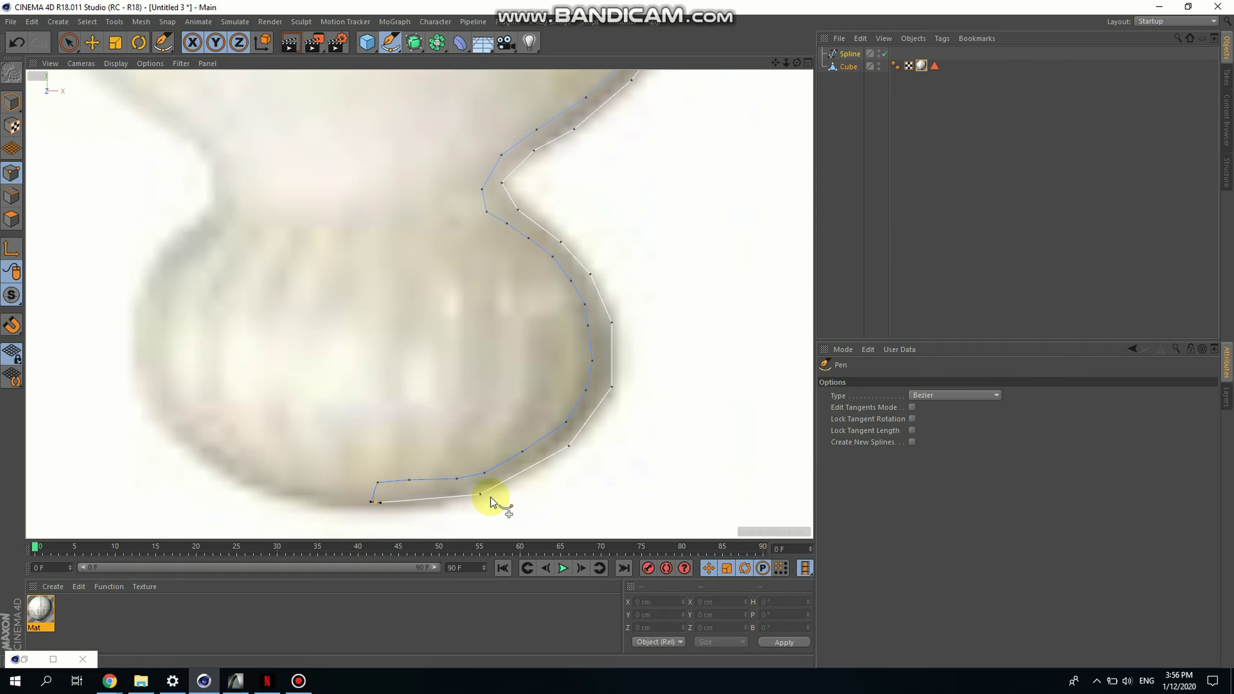
scroll(525, 422, down, 3)
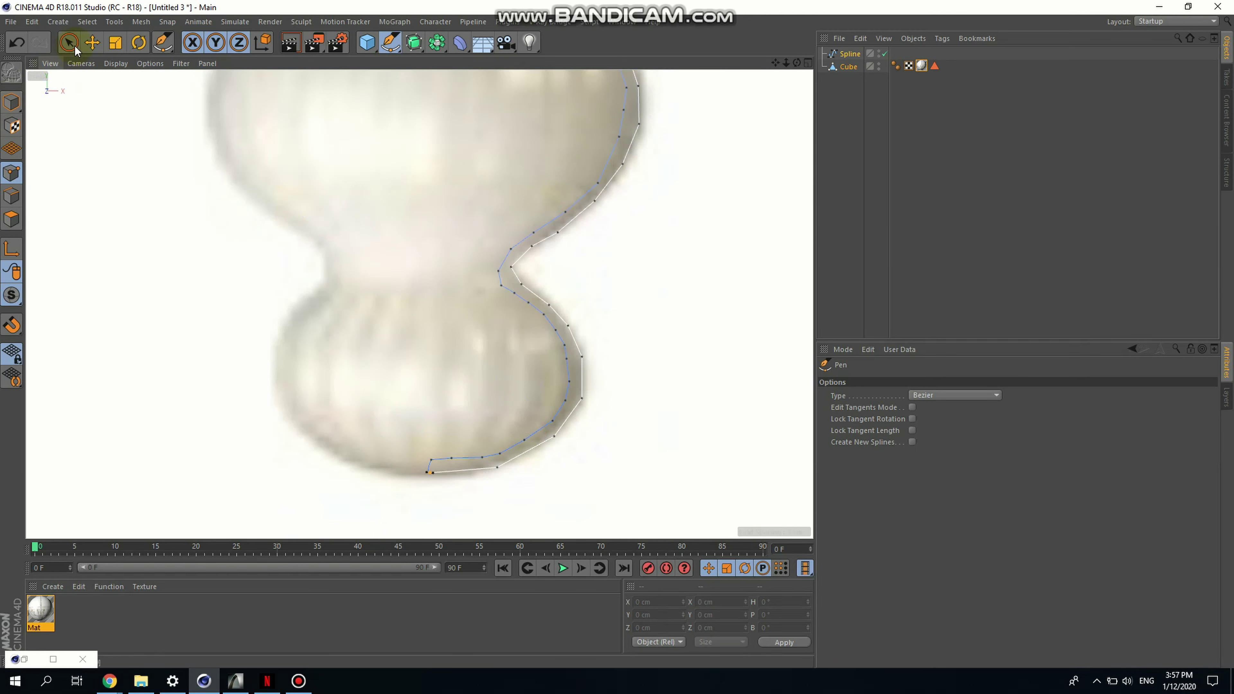
Nudge the spline's closing point at the bottom centre of the column with the Move tool
click(93, 43)
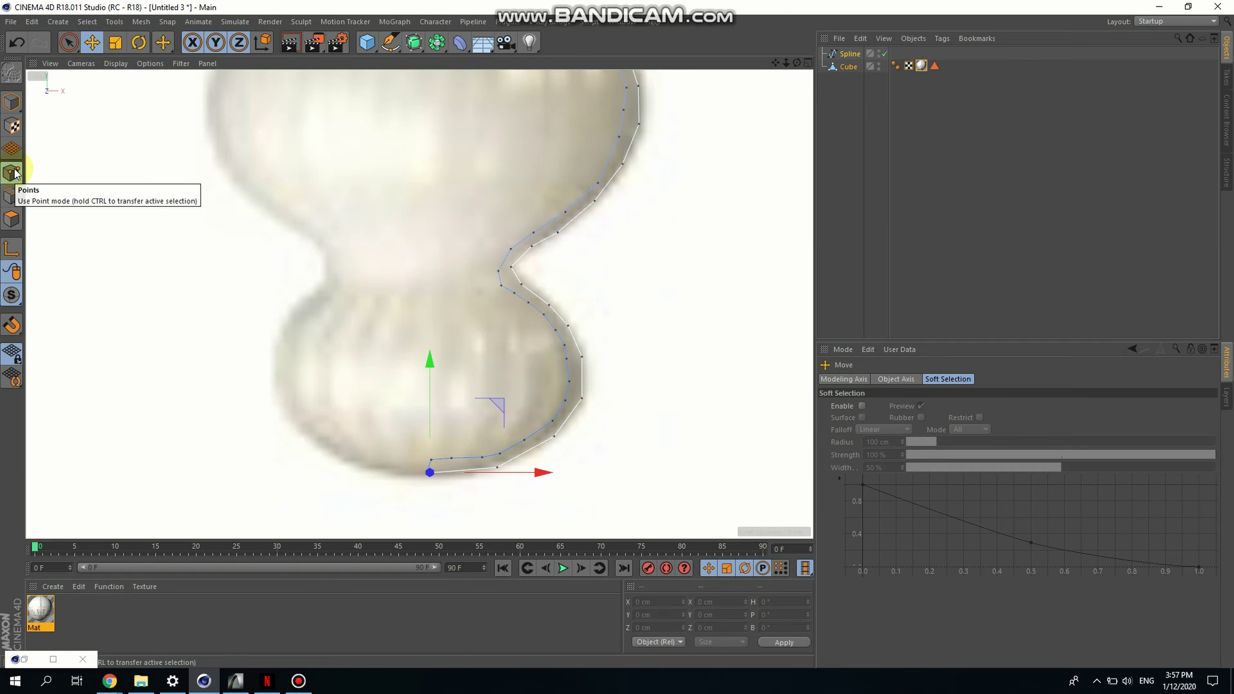
scroll(437, 487, up, 5)
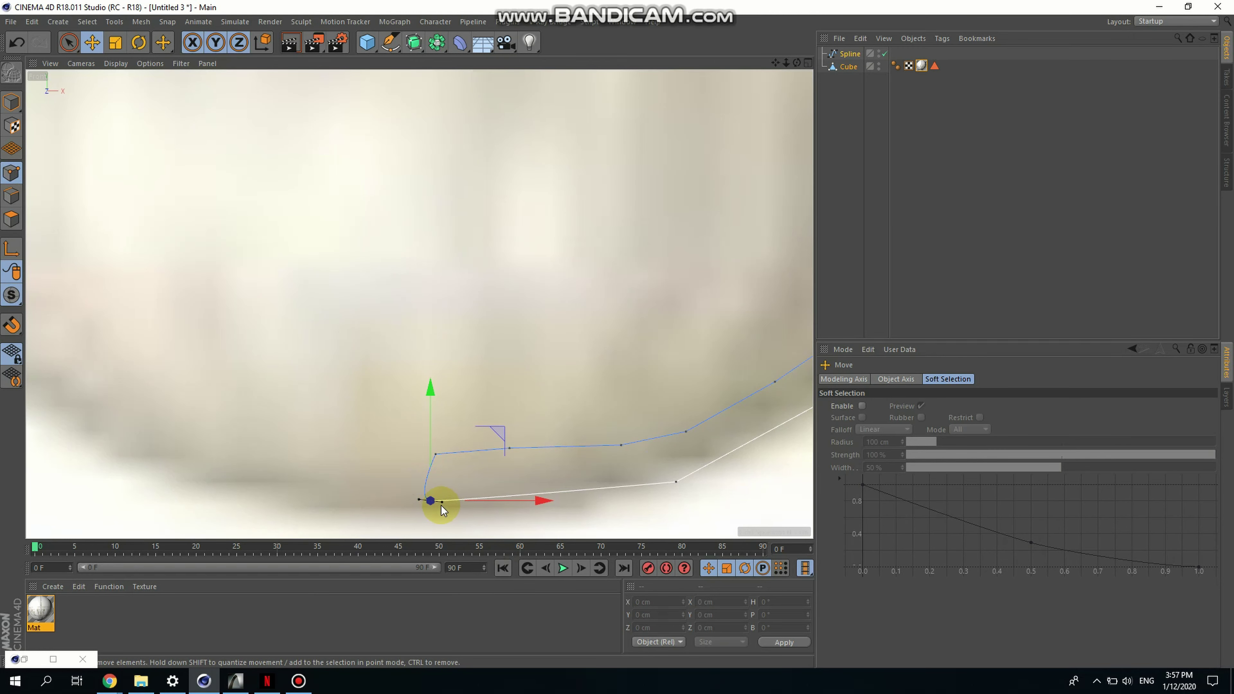
drag(443, 509, 445, 511)
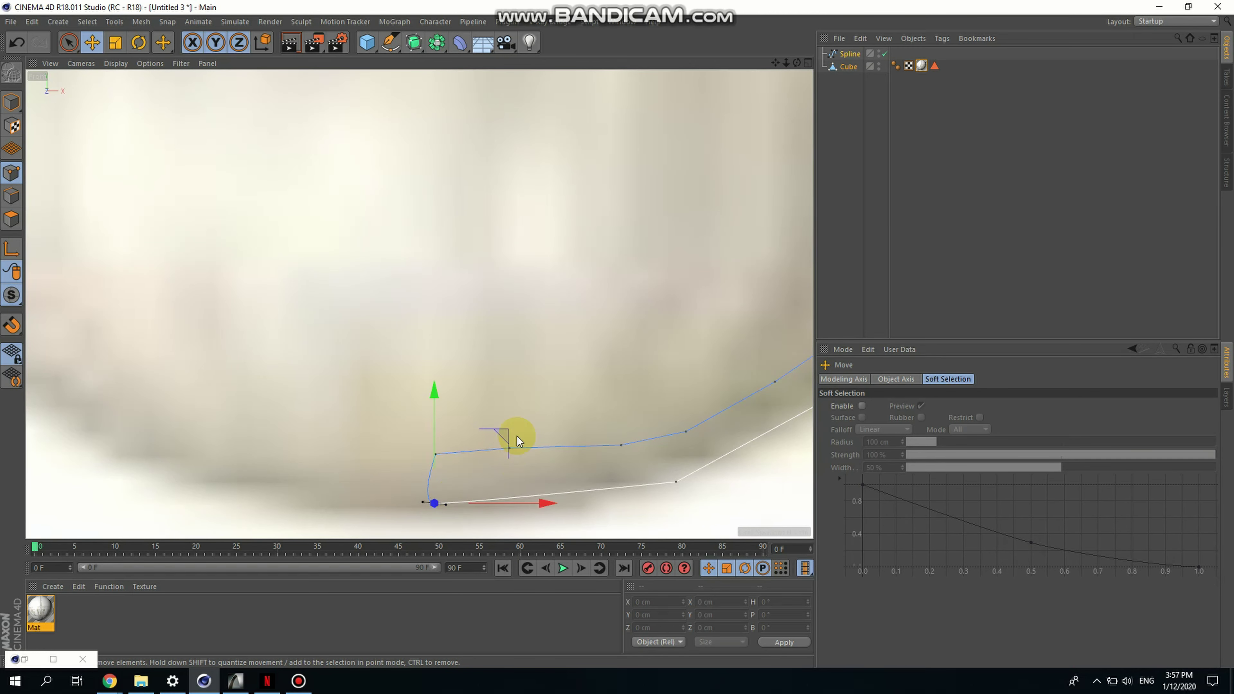
Fine-tune the inner wall point where the bottom bead's underside starts curving upward
click(511, 446)
click(690, 433)
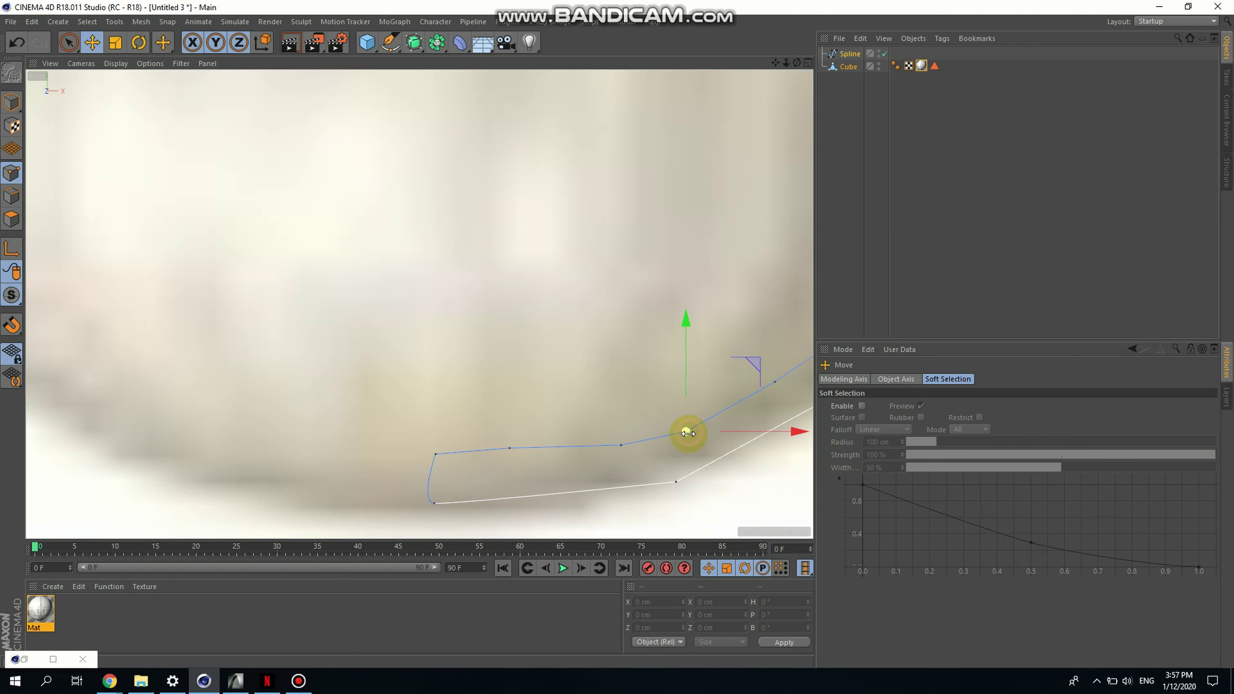
mouse_move(679, 344)
mouse_down()
mouse_move(686, 264)
mouse_move(694, 328)
mouse_up()
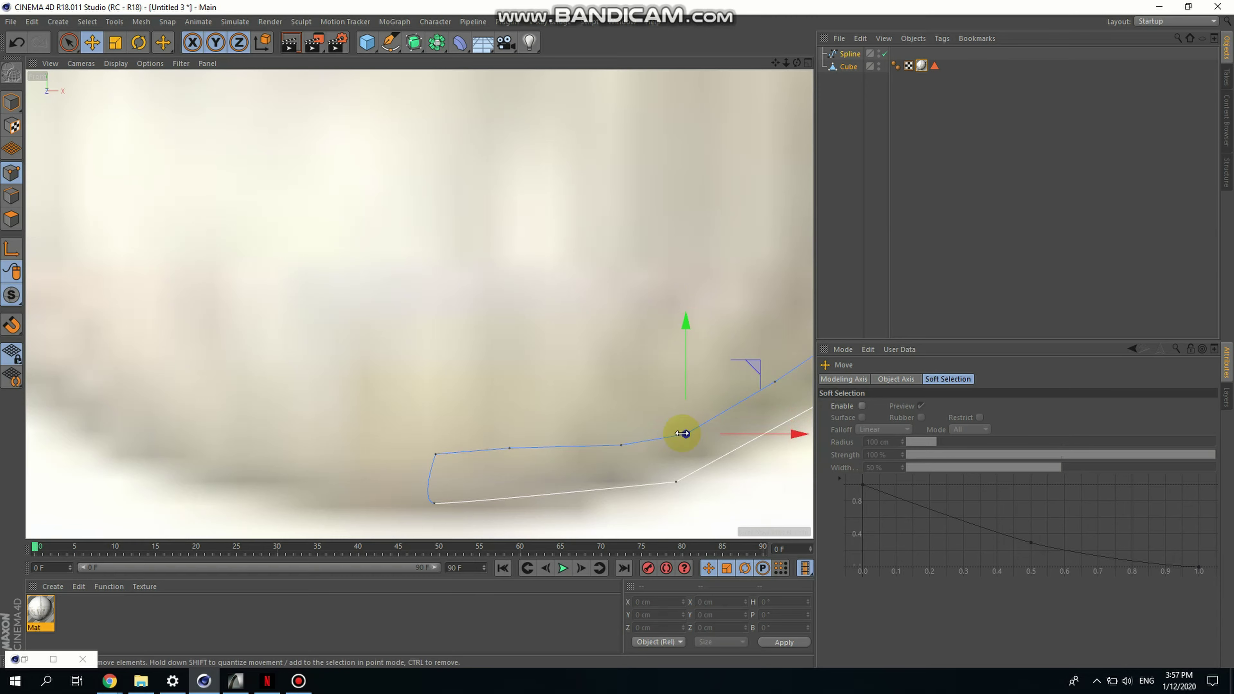
alt+middle_drag(683, 433, 549, 433)
scroll(543, 443, down, 5)
scroll(621, 430, up, 6)
drag(616, 432, 620, 432)
scroll(600, 388, down, 1)
Lower the inner wall point on the bottom bead's lower right curve to even out the wall thickness
click(700, 316)
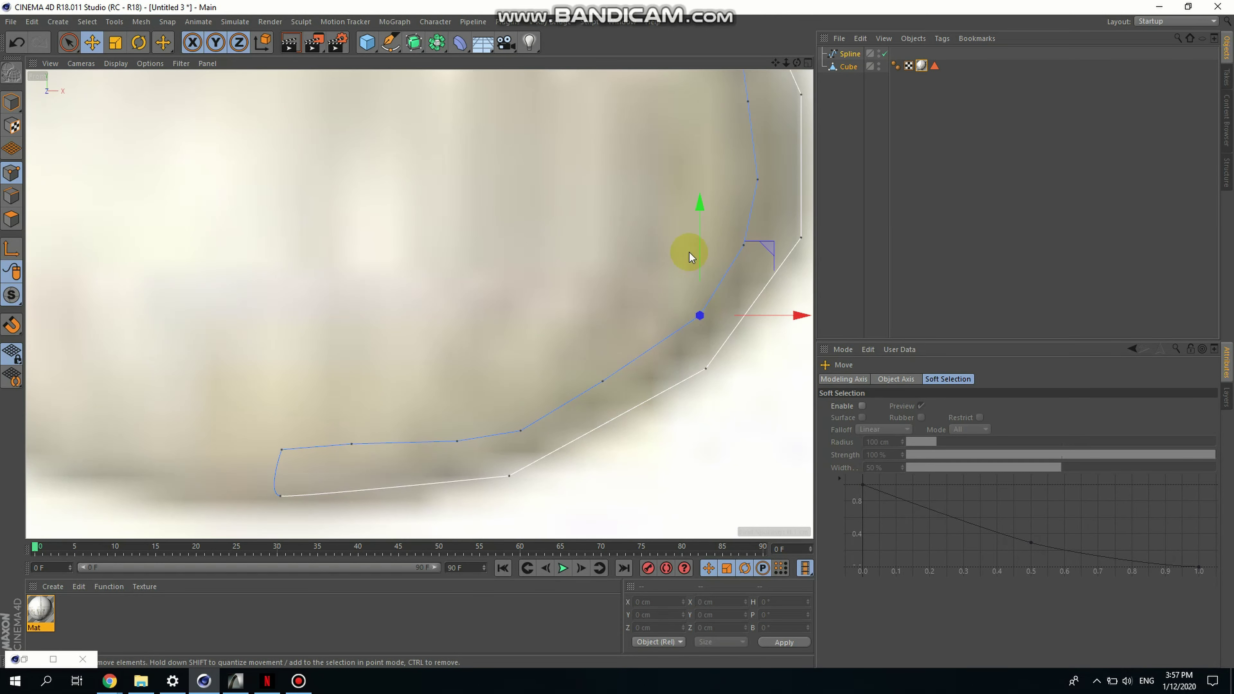
drag(700, 207, 699, 223)
drag(787, 335, 782, 336)
click(698, 474)
scroll(501, 424, down, 1)
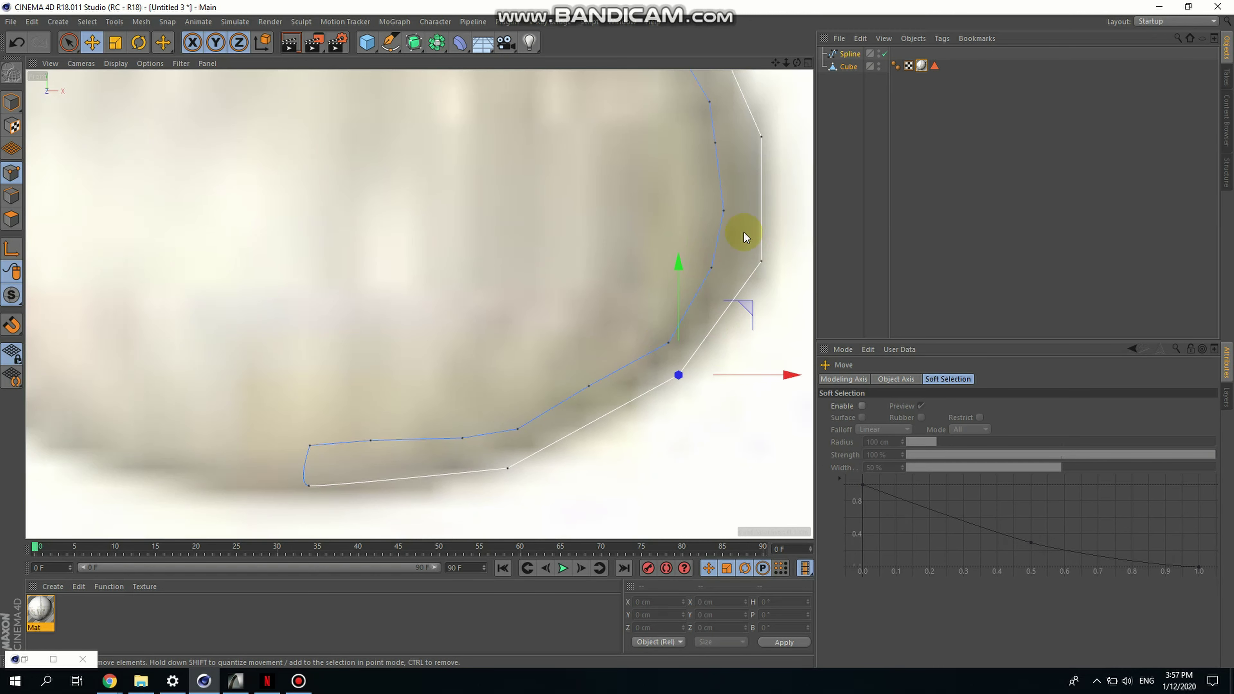
click(711, 267)
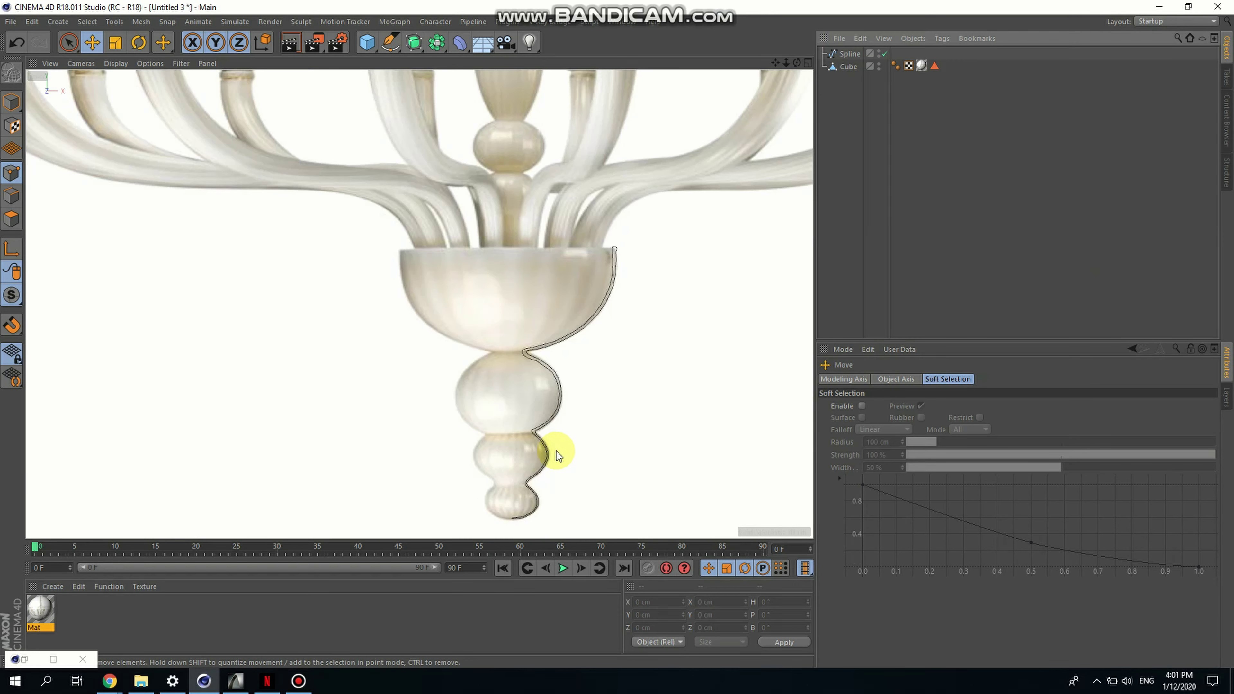
Add a Lathe generator and nest the profile spline inside it to revolve the bowl and beads
scroll(557, 437, up, 1)
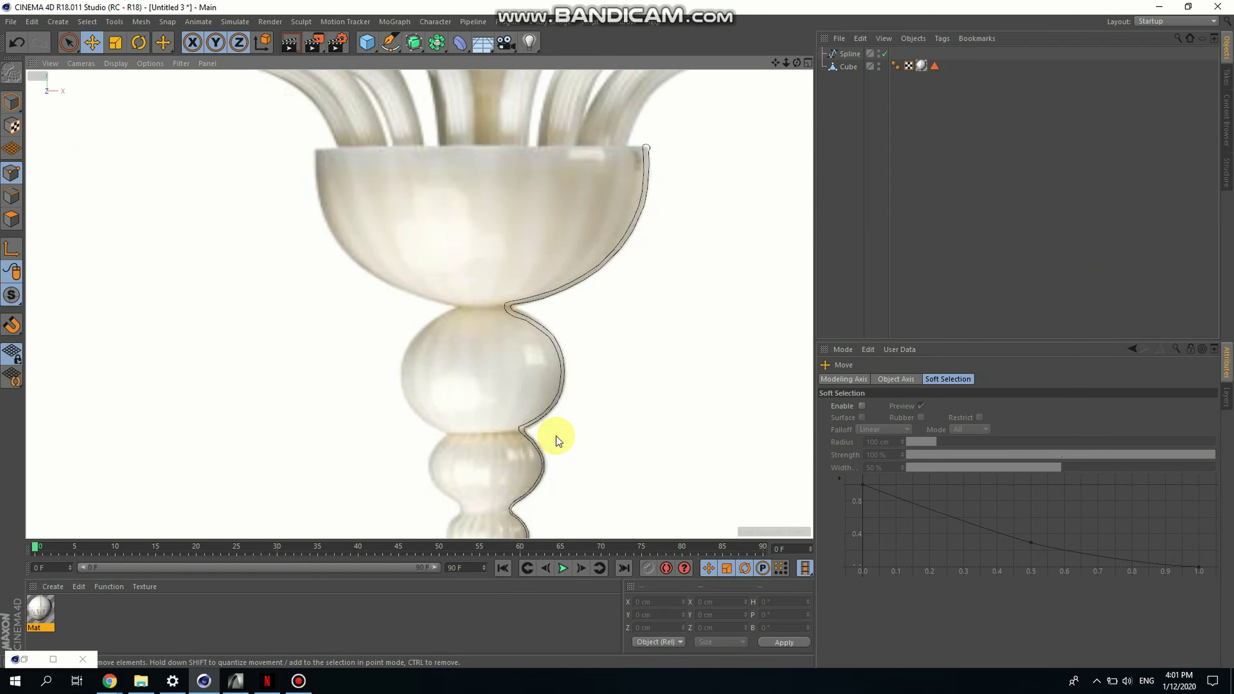
scroll(393, 371, down, 2)
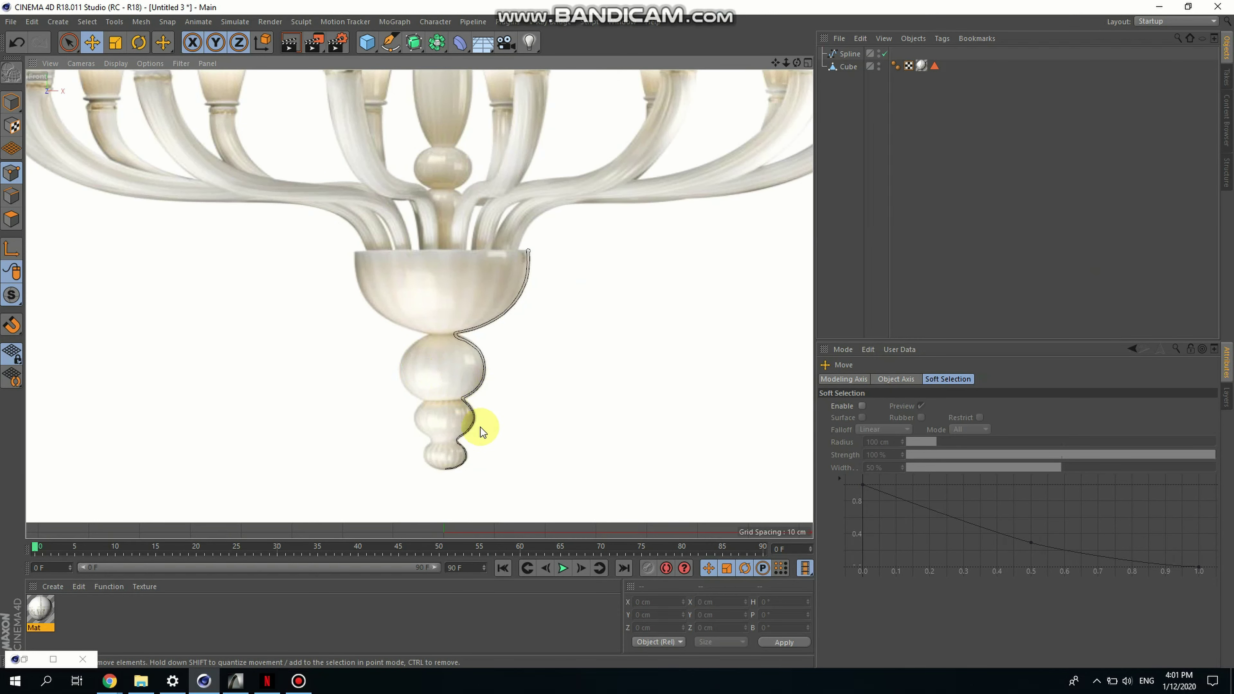
scroll(451, 469, up, 2)
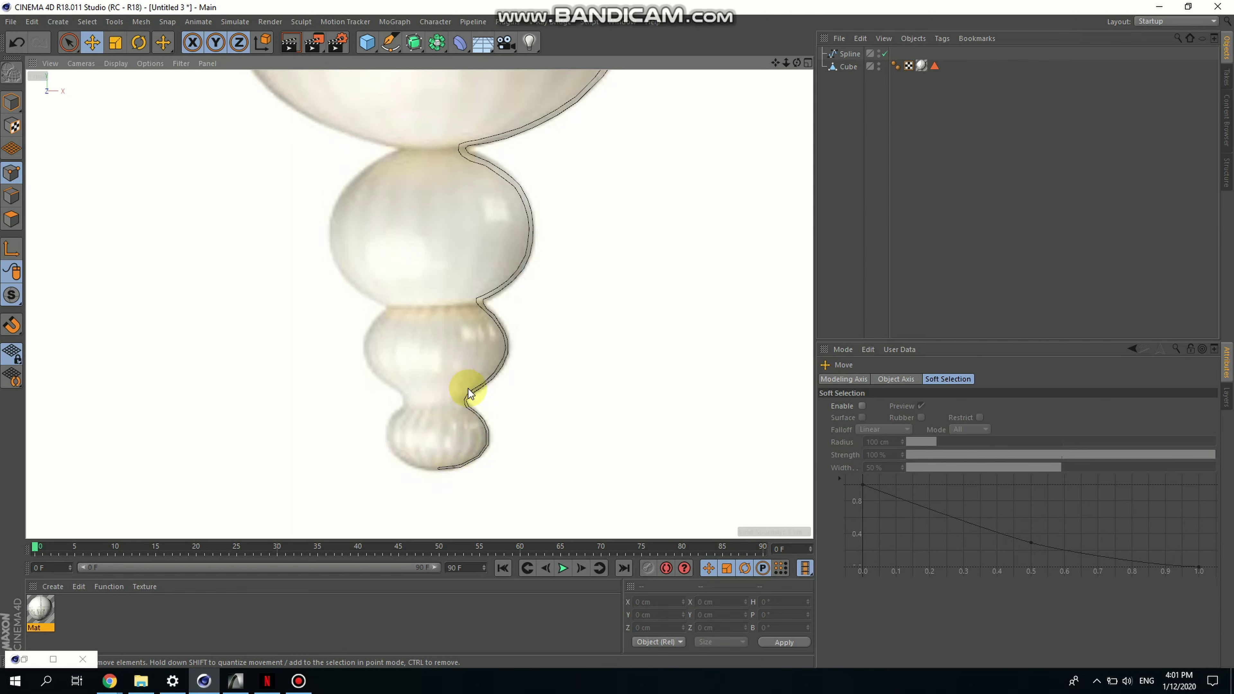
scroll(525, 302, down, 3)
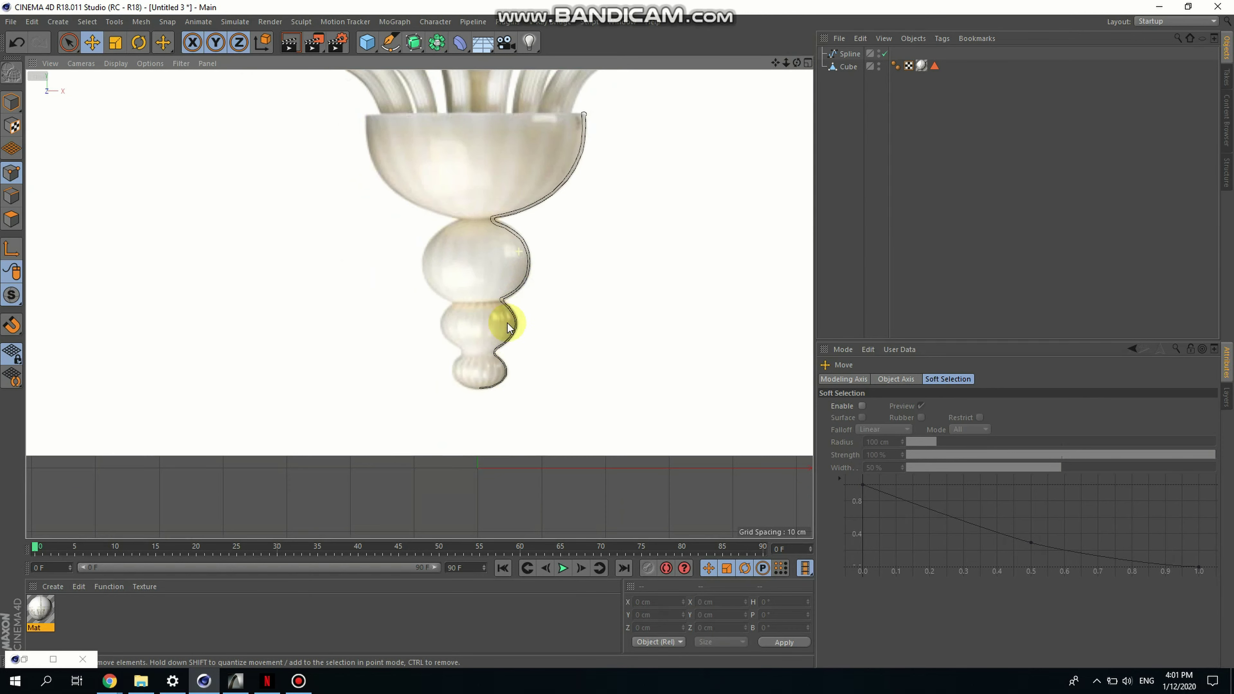
click(414, 43)
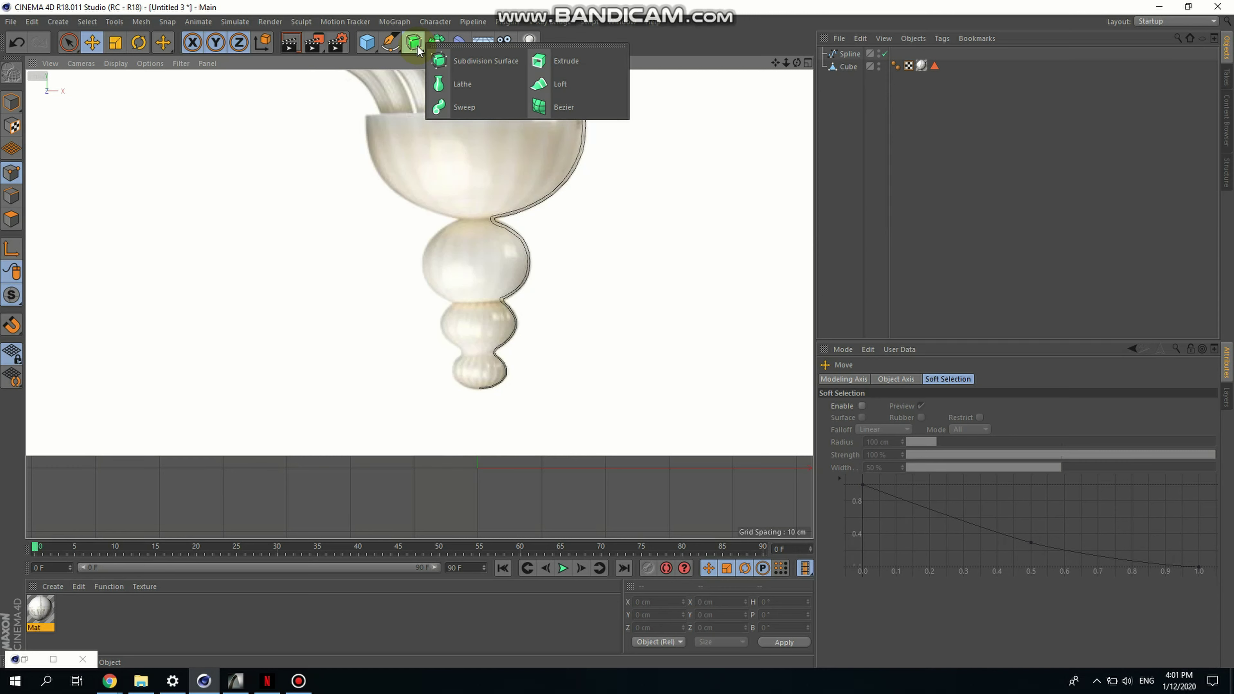
click(445, 83)
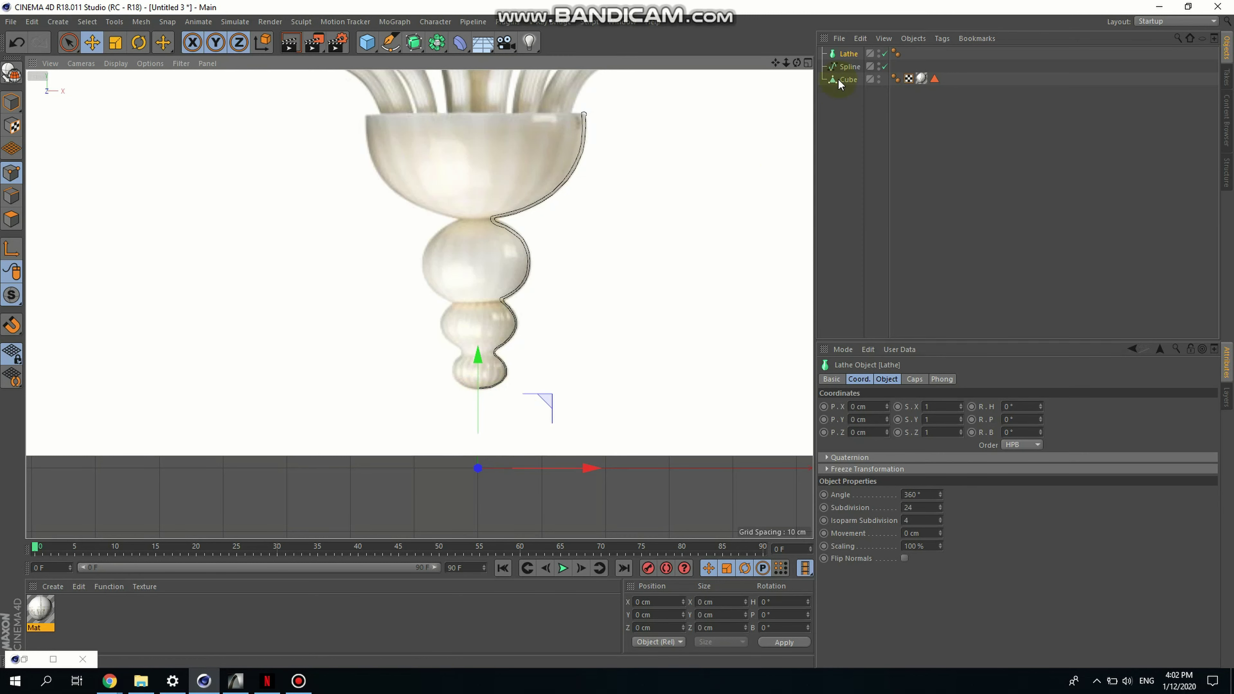
scroll(487, 381, up, 3)
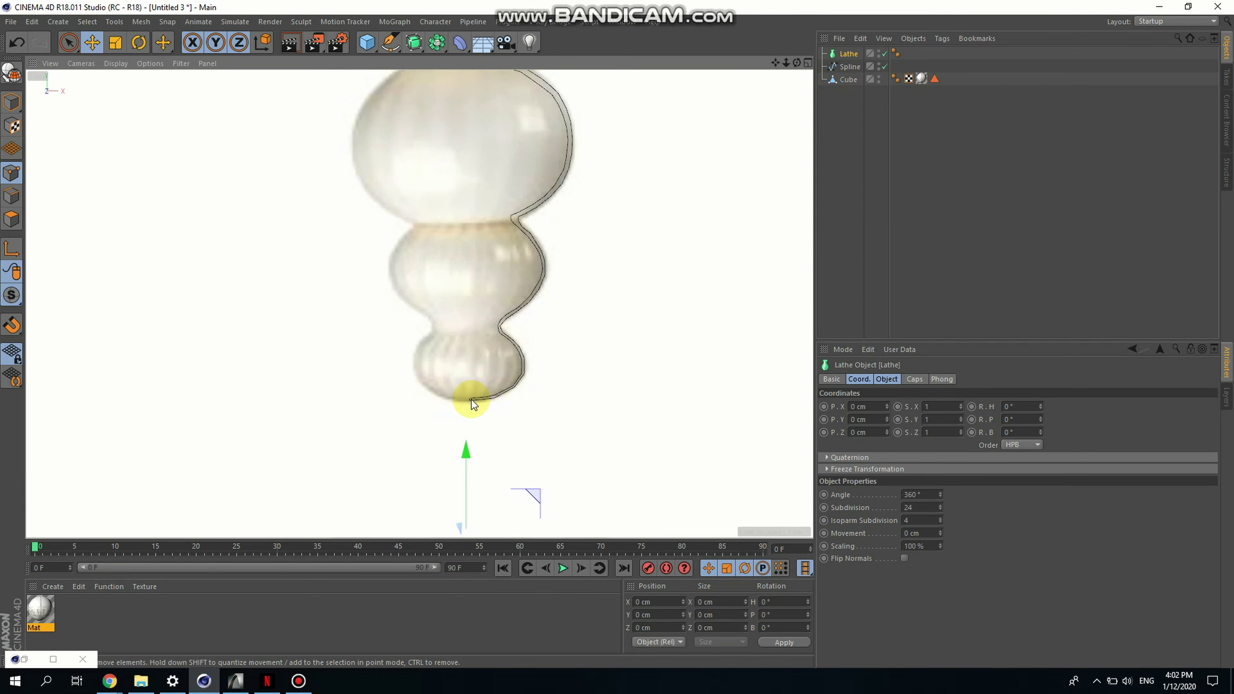
scroll(470, 405, down, 2)
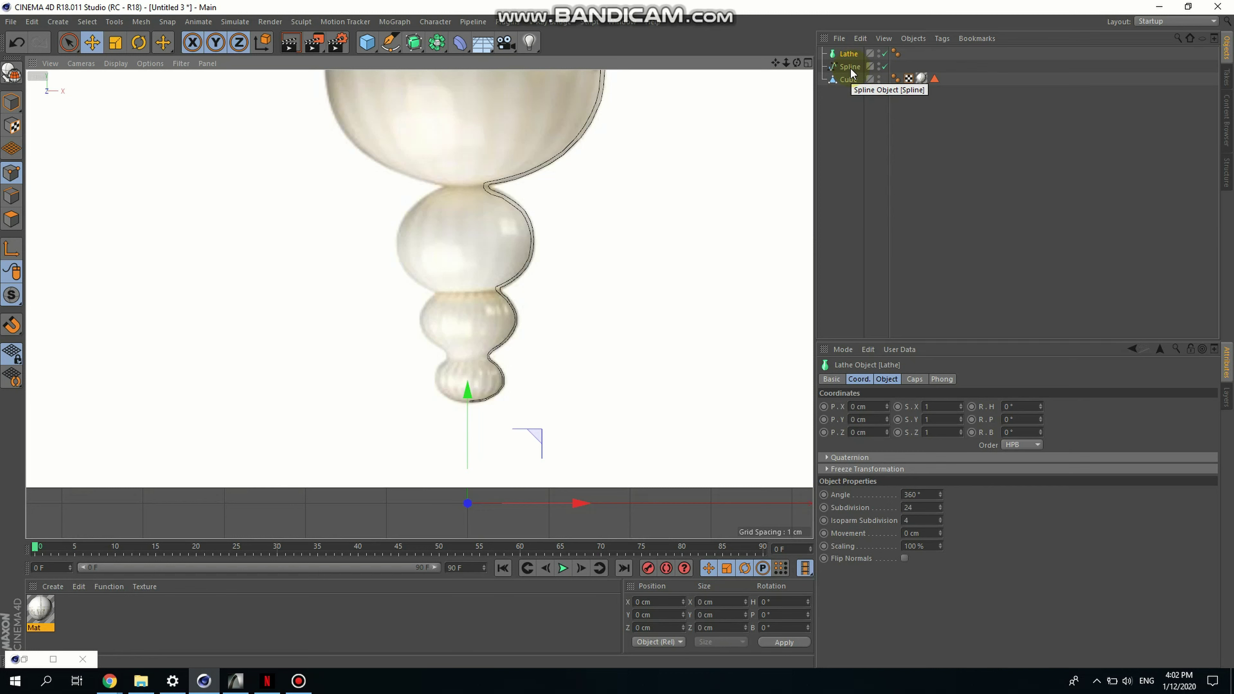
drag(852, 68, 847, 57)
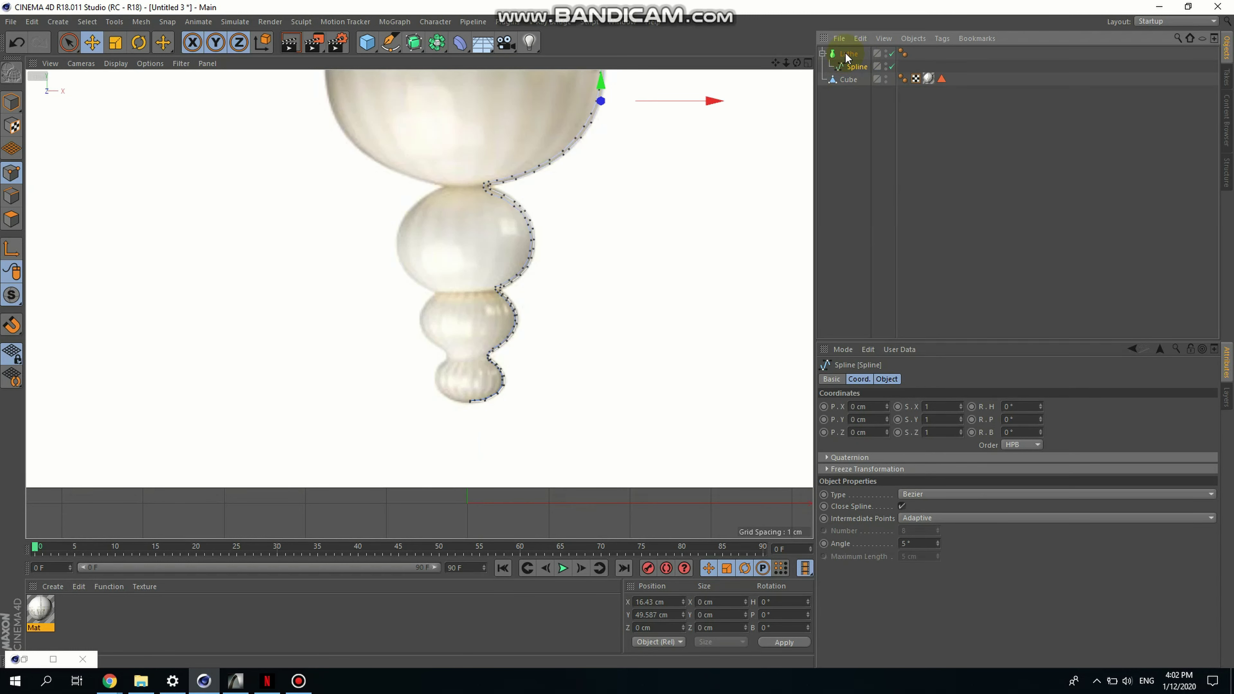
scroll(382, 365, down, 4)
scroll(382, 365, down, 2)
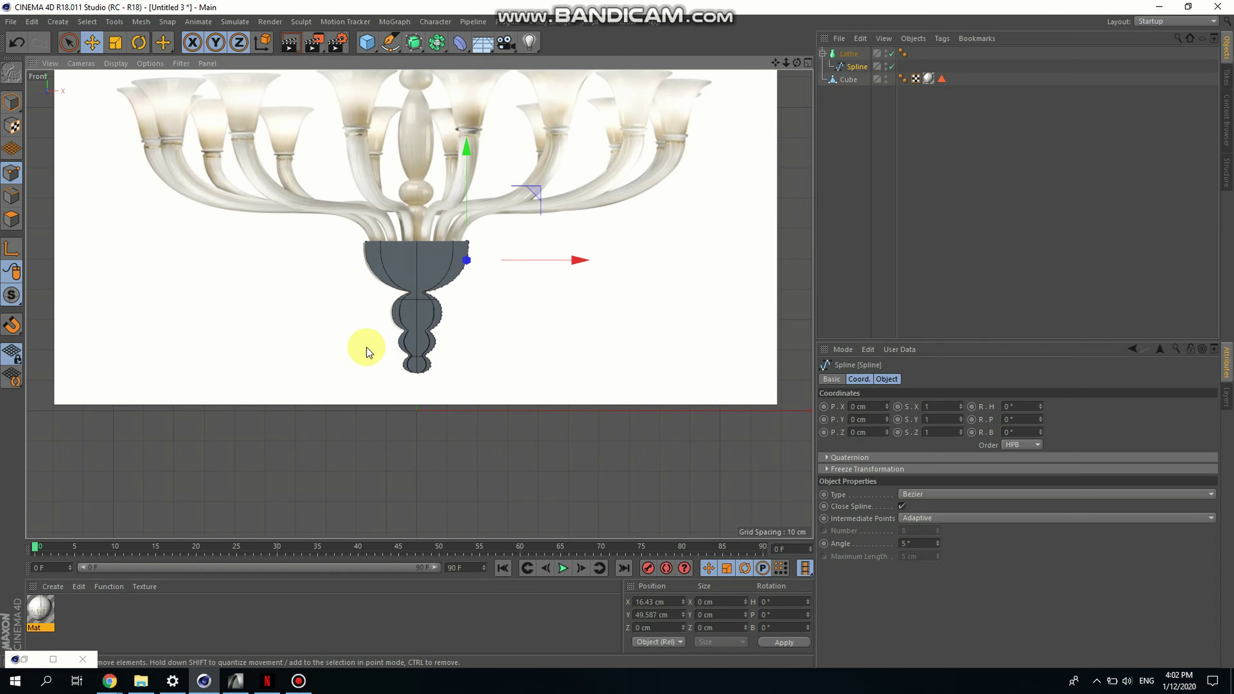
Move the reference image cube back along Z to about 121 cm, behind the lathed bowl and beads
click(807, 63)
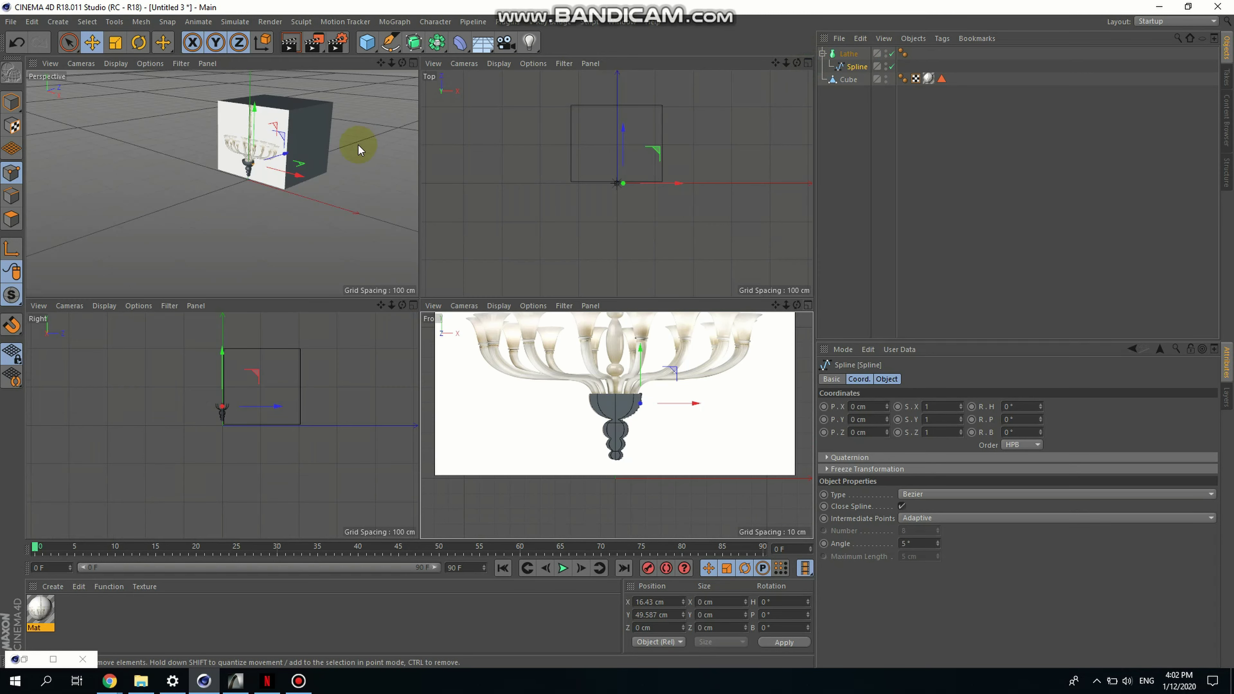
click(414, 64)
scroll(477, 268, up, 3)
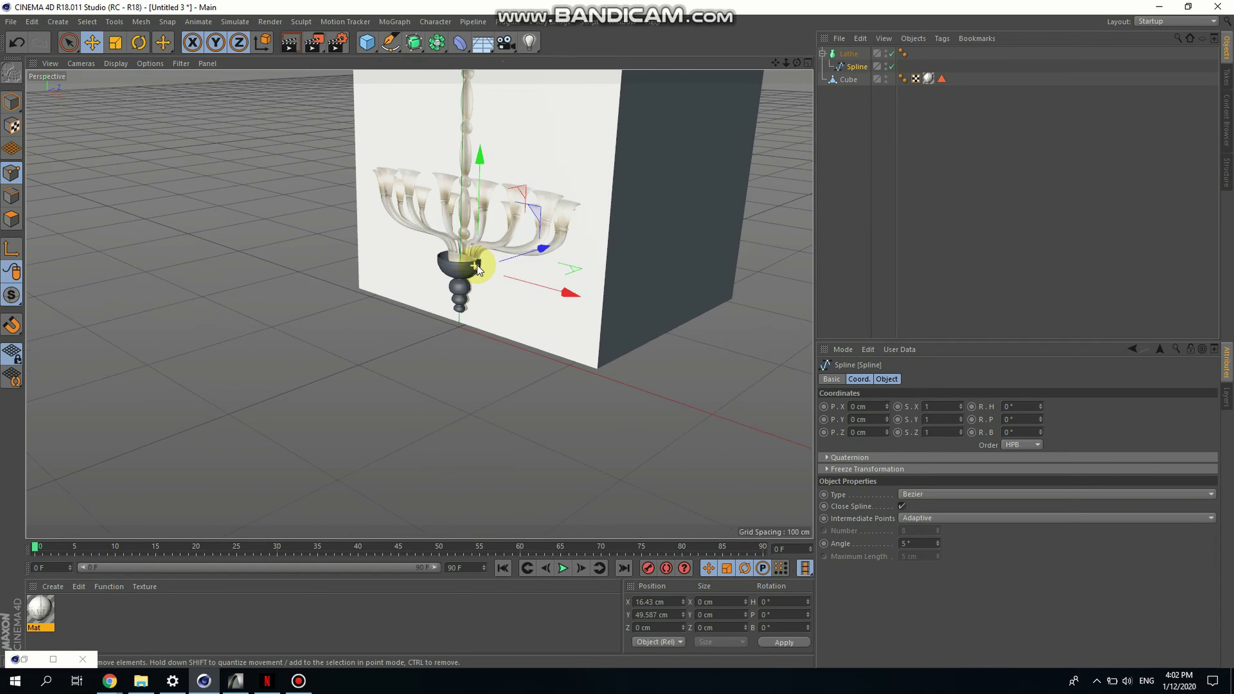
scroll(478, 268, up, 2)
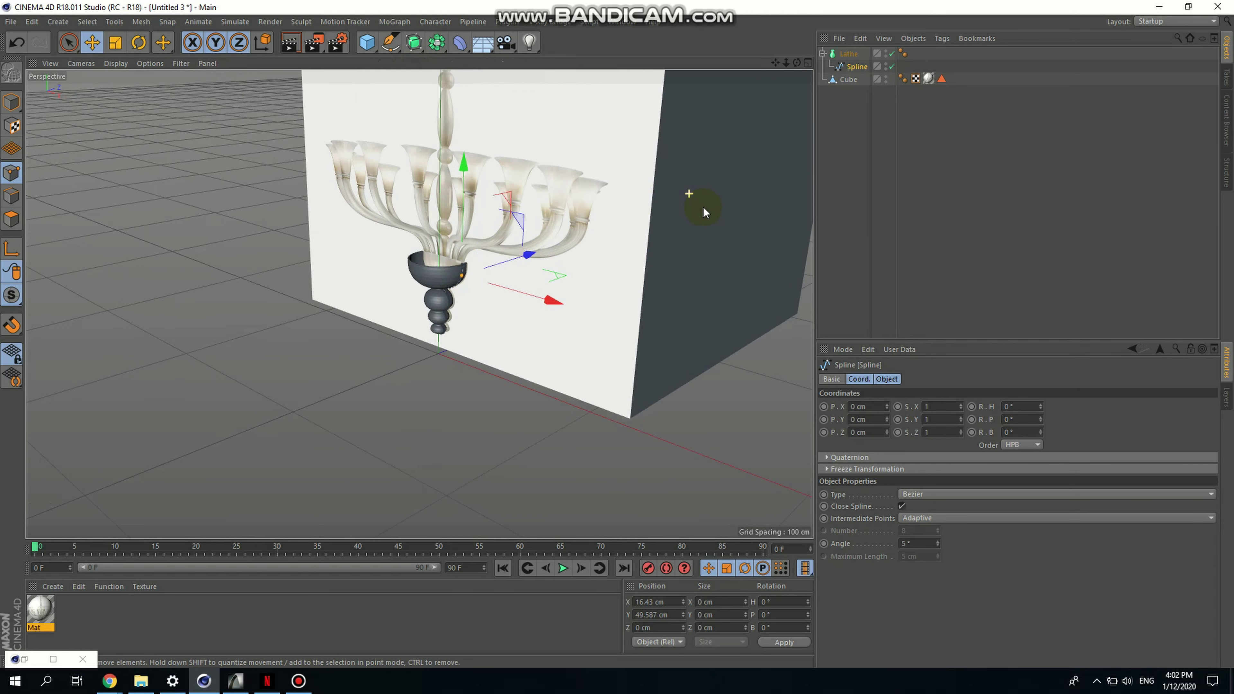
click(851, 80)
click(15, 115)
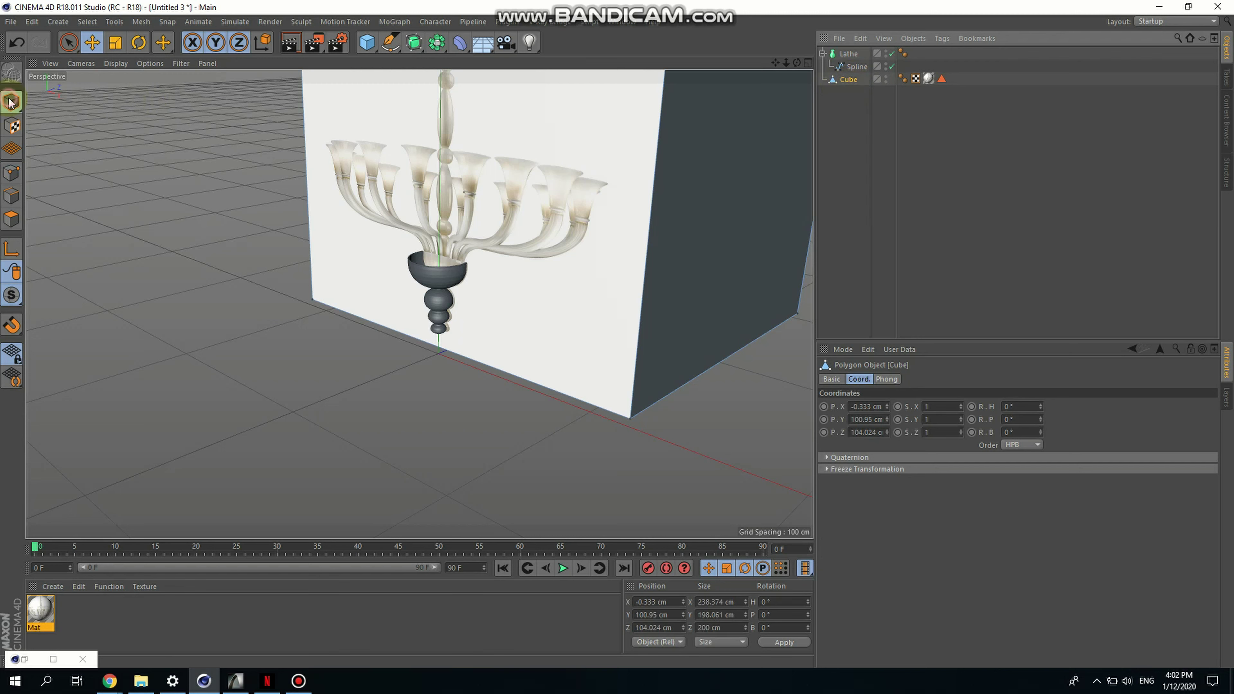
drag(578, 142, 632, 138)
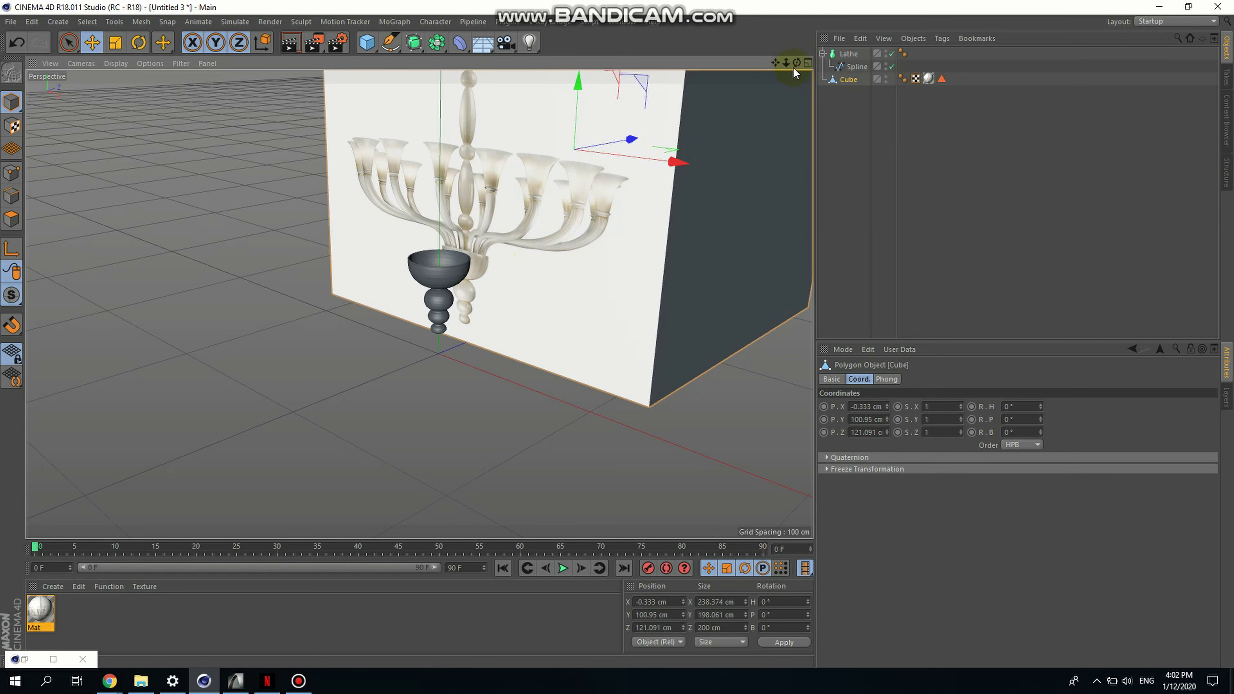
mouse_move(797, 64)
mouse_down()
mouse_move(758, 65)
mouse_move(796, 83)
mouse_move(809, 112)
mouse_move(705, 97)
mouse_move(743, 78)
mouse_move(800, 83)
mouse_up()
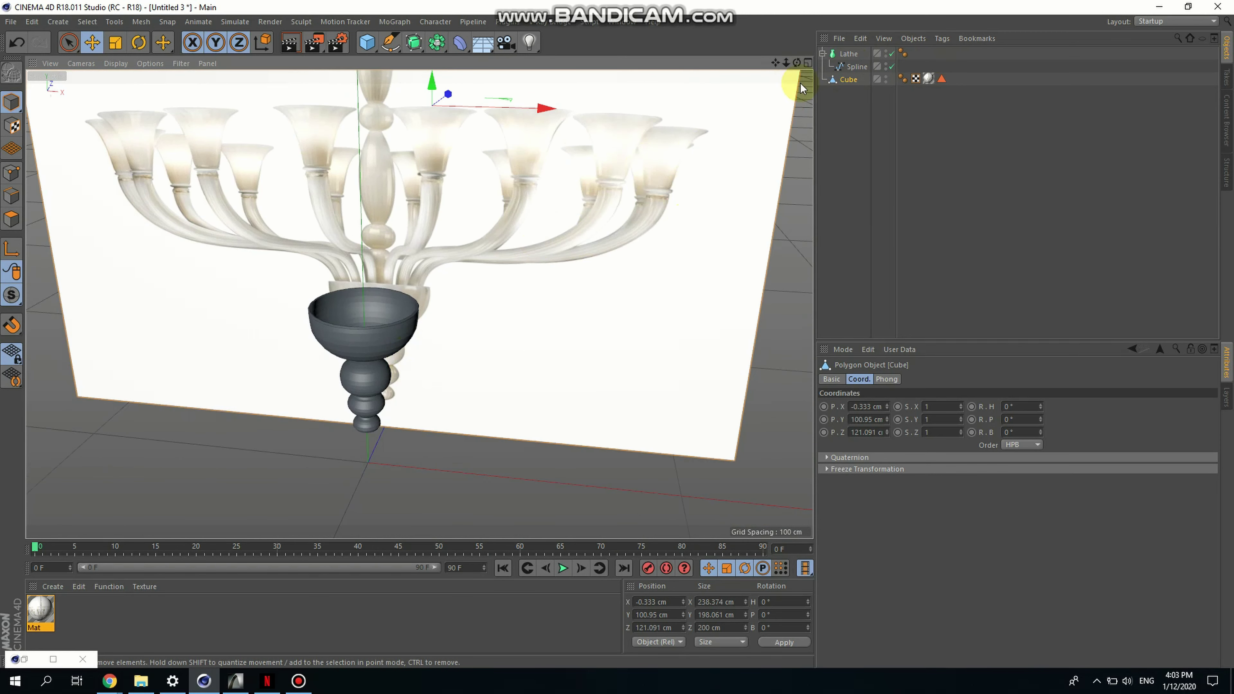
Add a Null object and nest the Lathe with its spline inside it
click(808, 62)
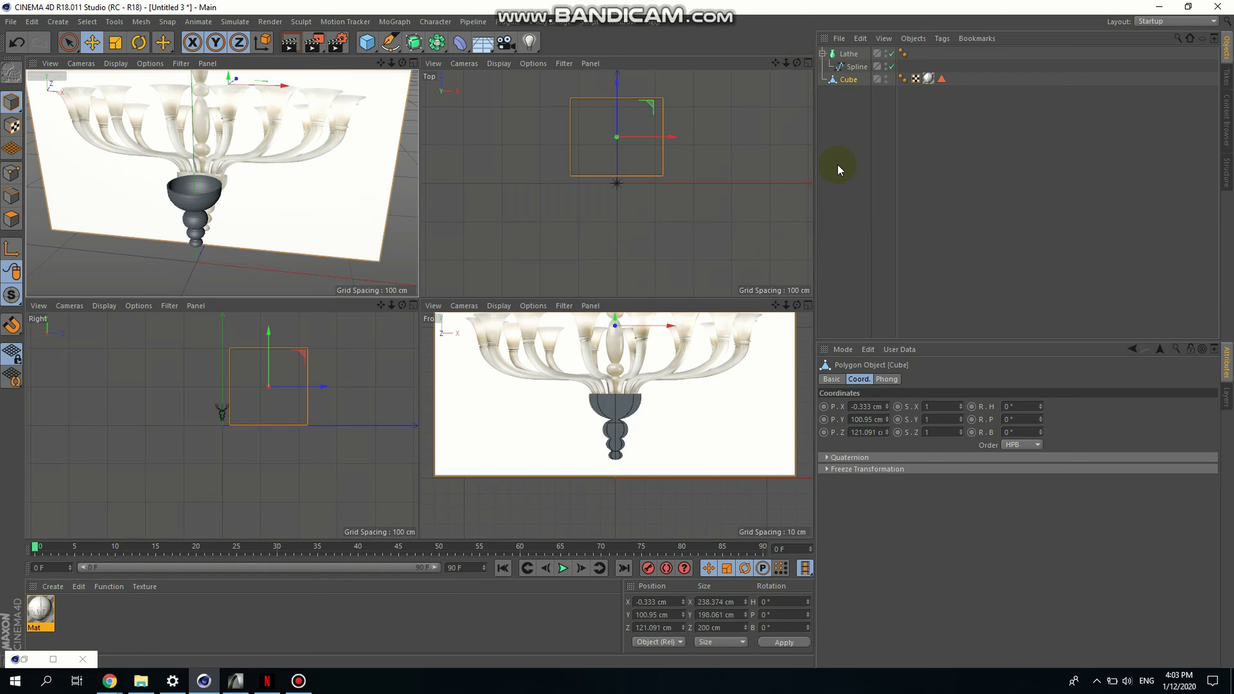
click(371, 50)
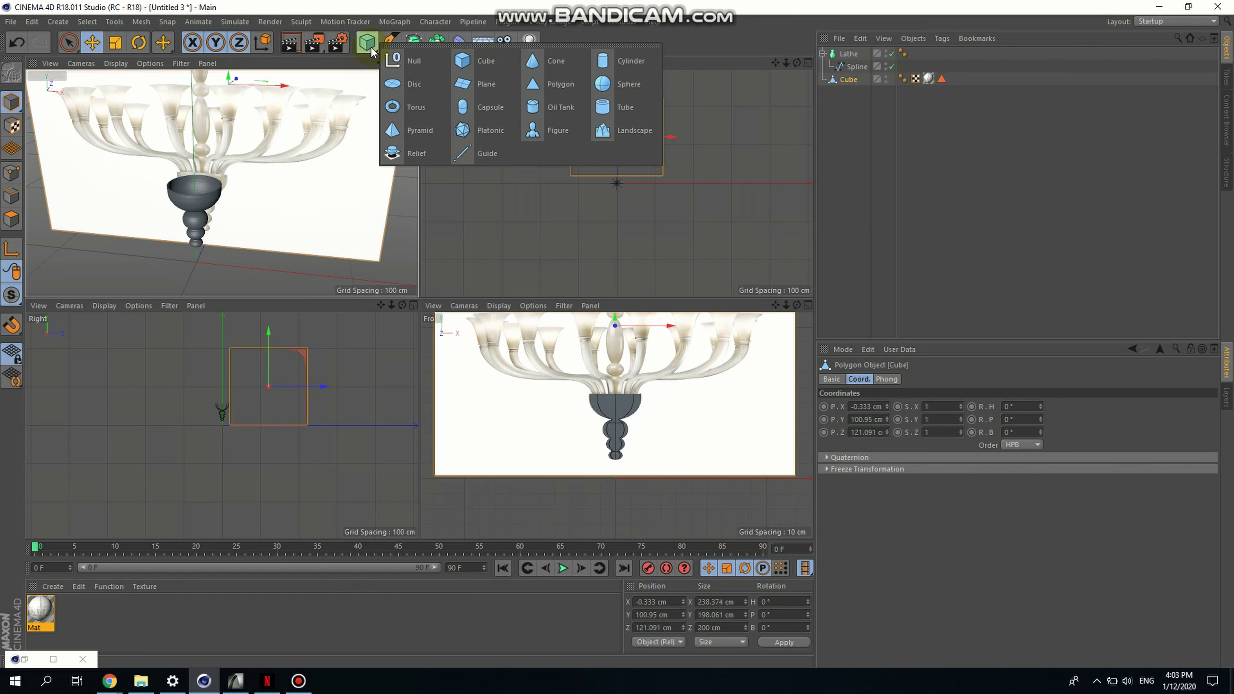
click(403, 63)
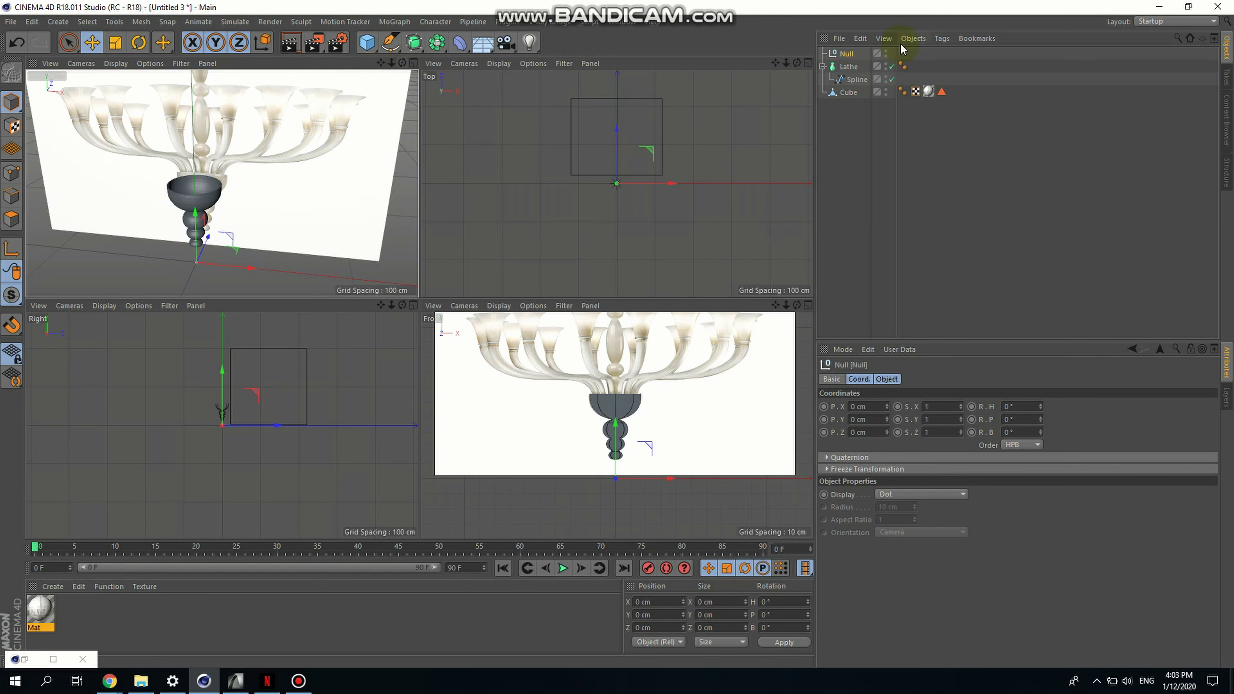
drag(834, 72, 844, 55)
Rename the null group as body
double_click(849, 54)
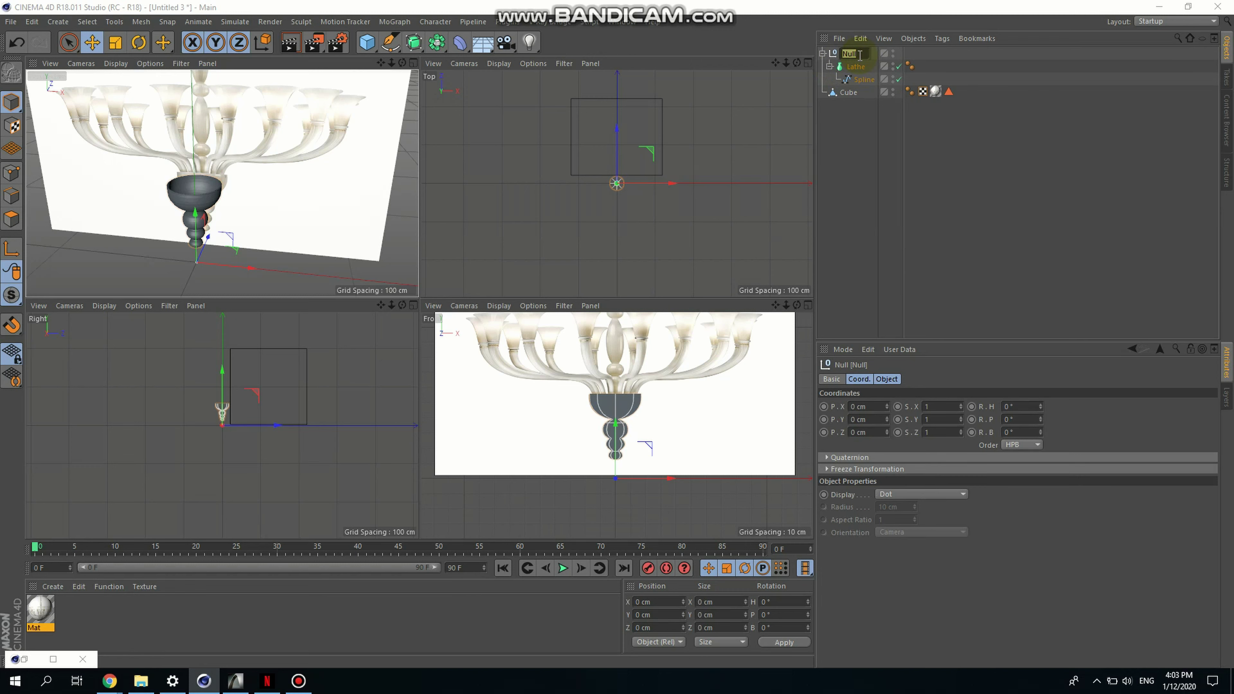
key(BackSpace)
text(b)
key(BackSpace)
key(BackSpace)
text(dy)
click(841, 179)
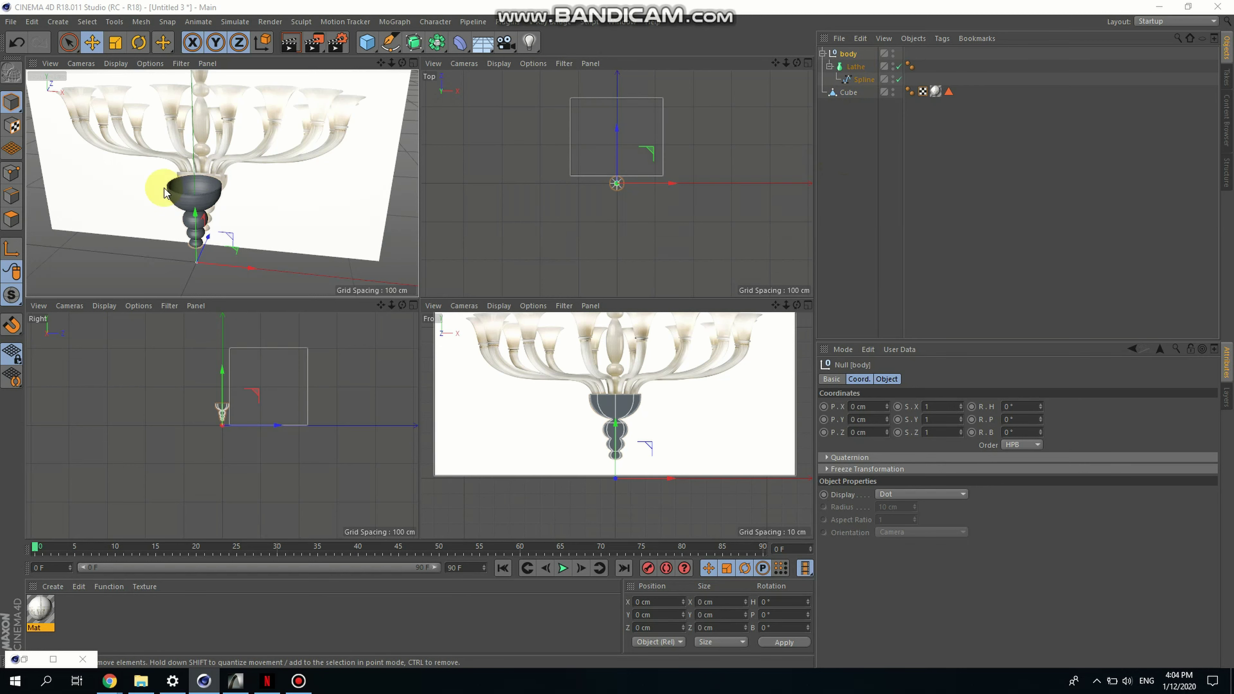
Convert the Lathe generator of the bowl and beads into an editable polygon object
click(847, 71)
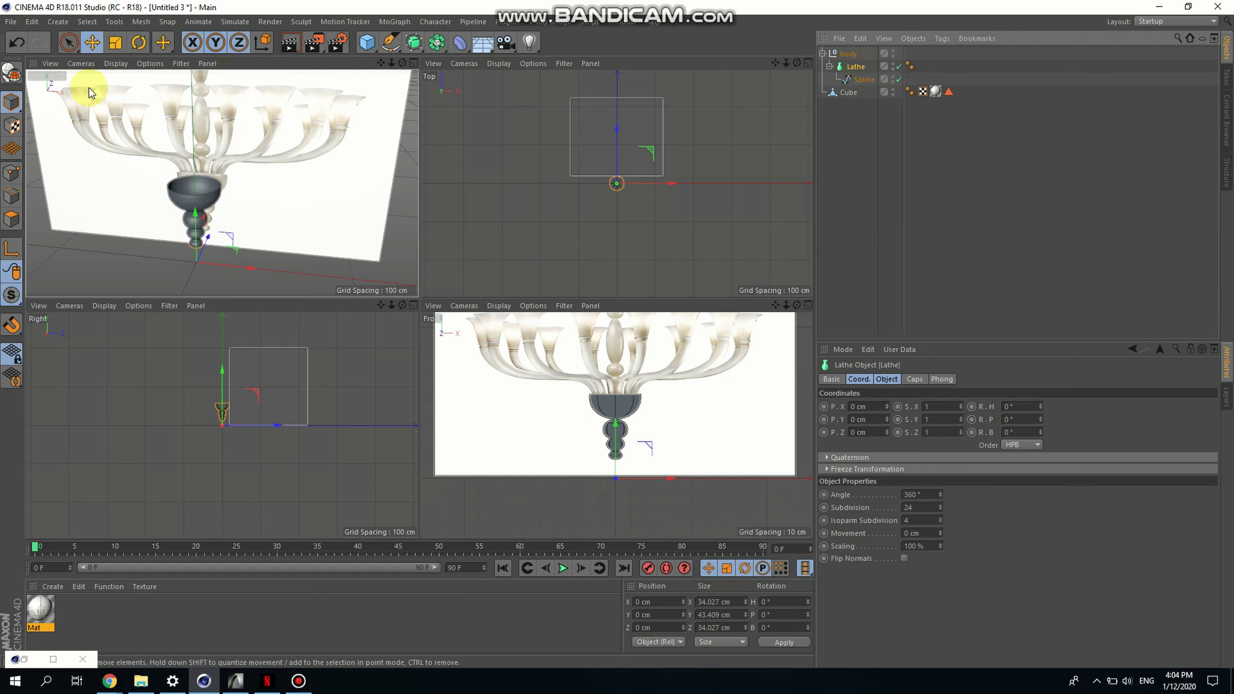
click(9, 77)
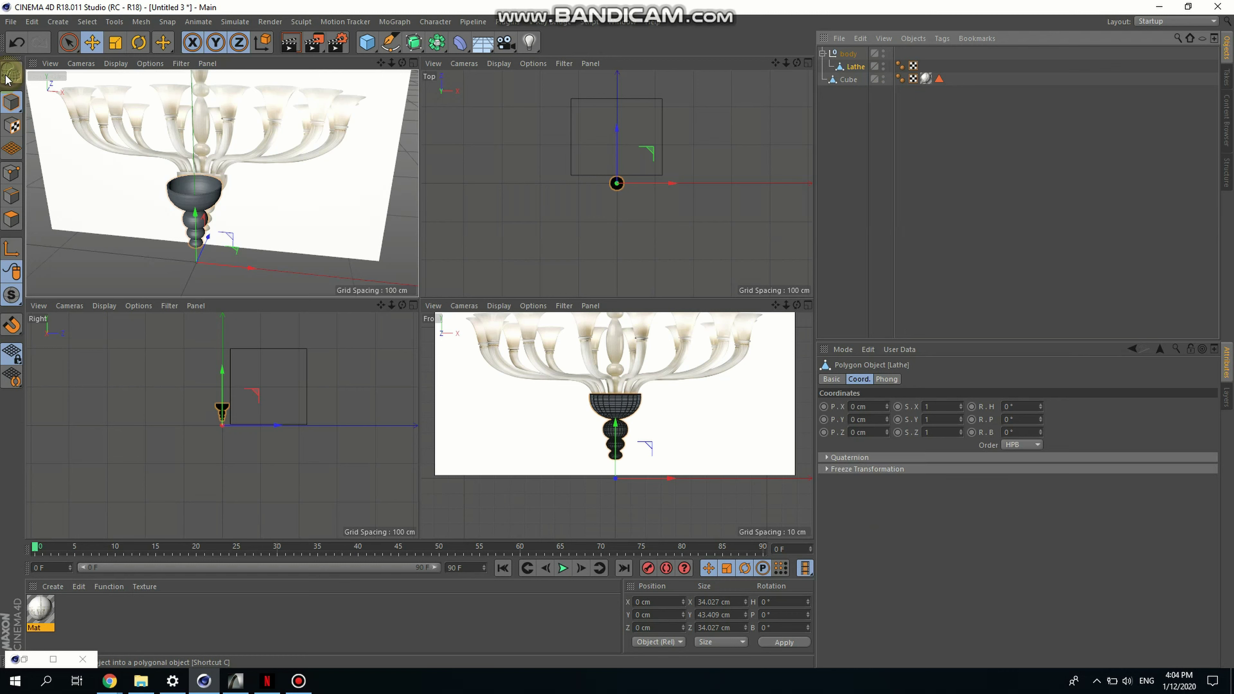
click(859, 124)
click(865, 69)
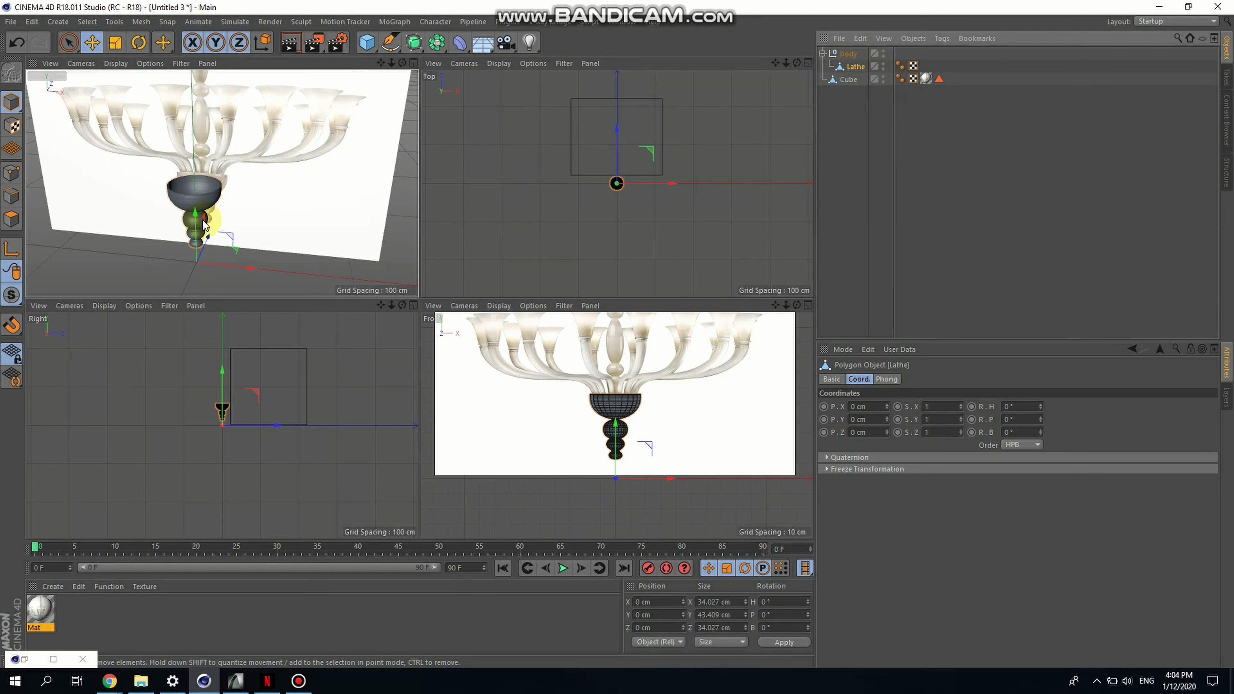
click(821, 127)
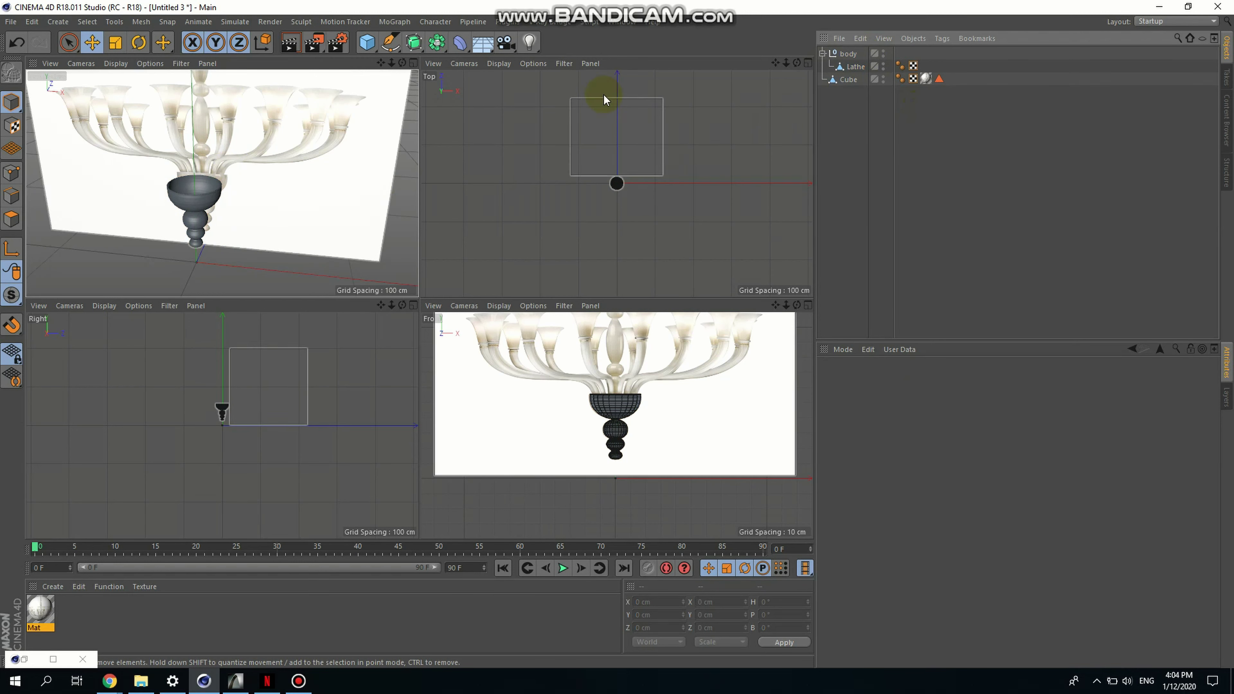
Trace the left outline of the stem's lowest section with a Bezier Pen spline, from the bowl rim to the neck below the round bead
click(808, 305)
scroll(406, 520, down, 5)
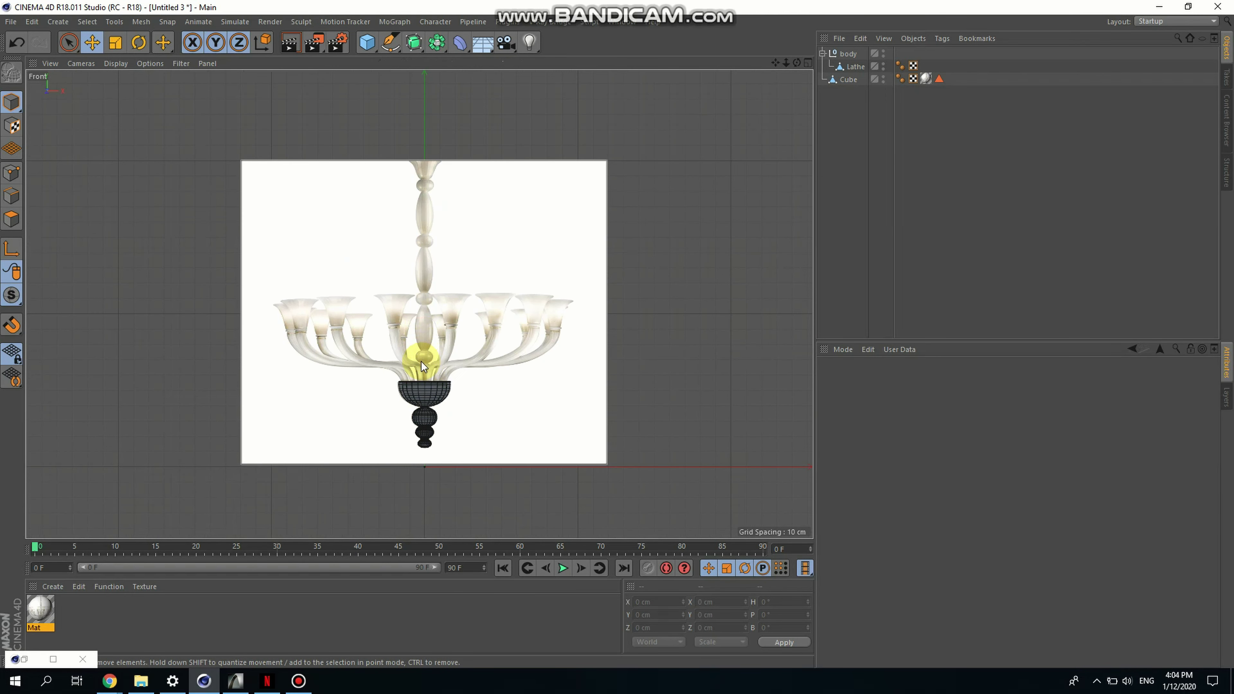
scroll(421, 363, up, 3)
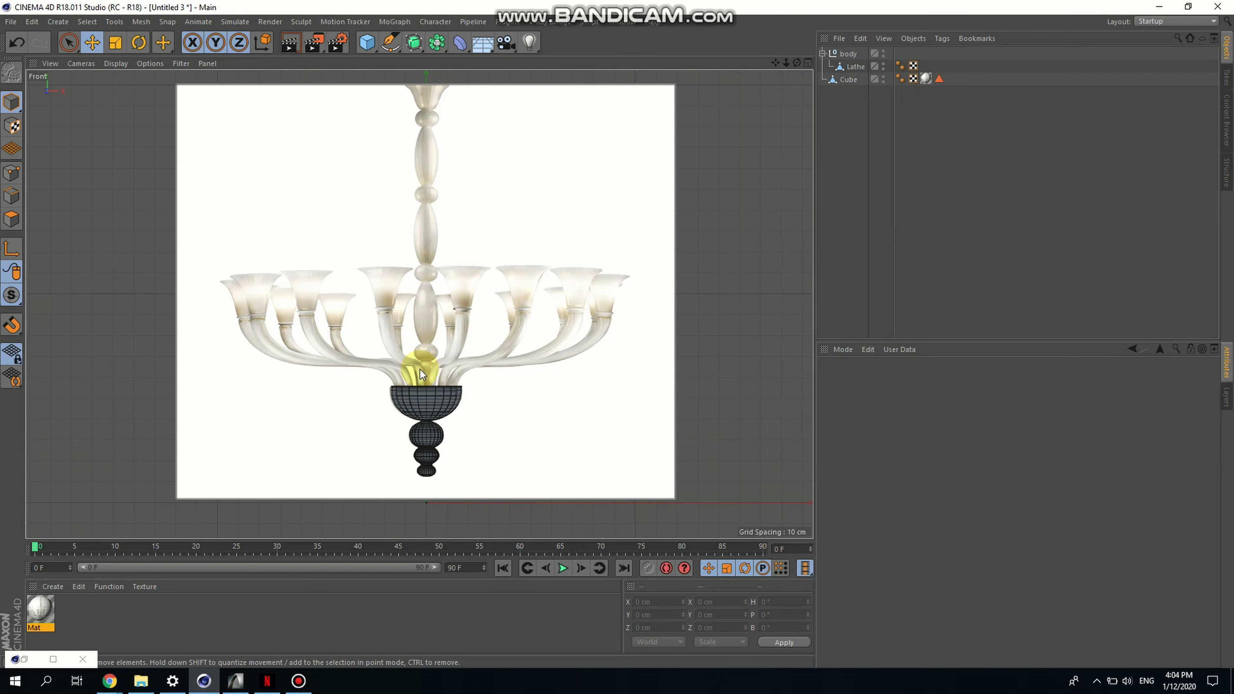
scroll(421, 374, up, 3)
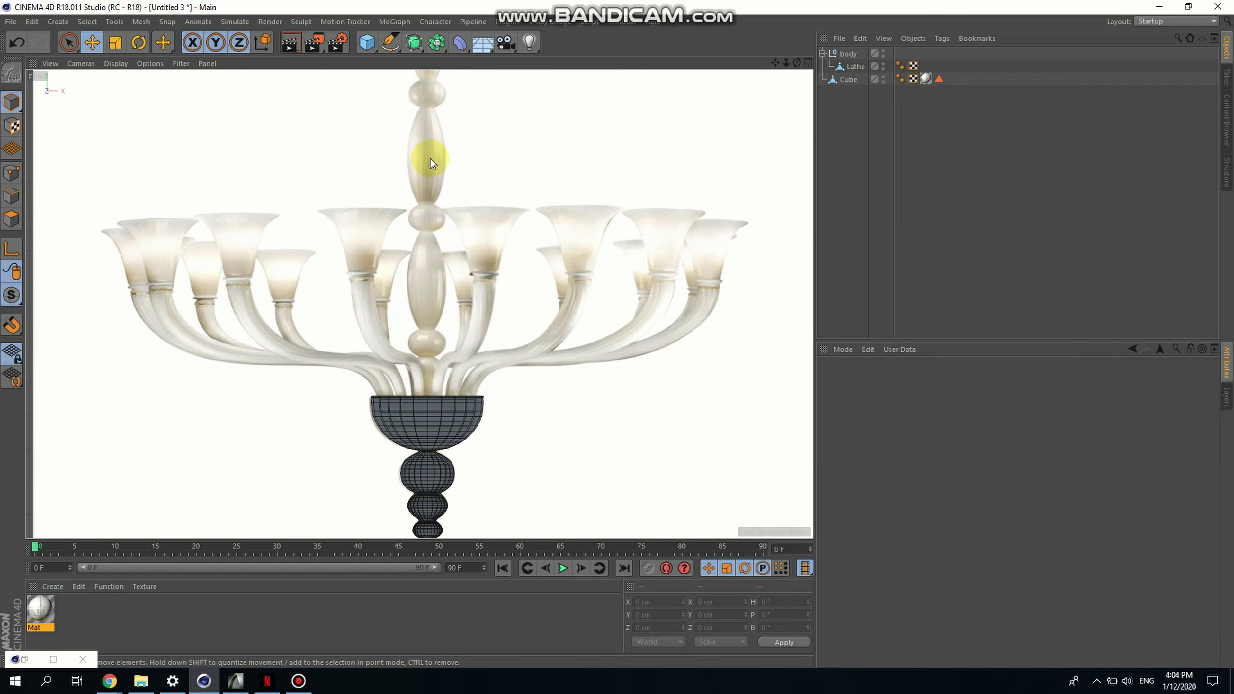
scroll(455, 325, down, 3)
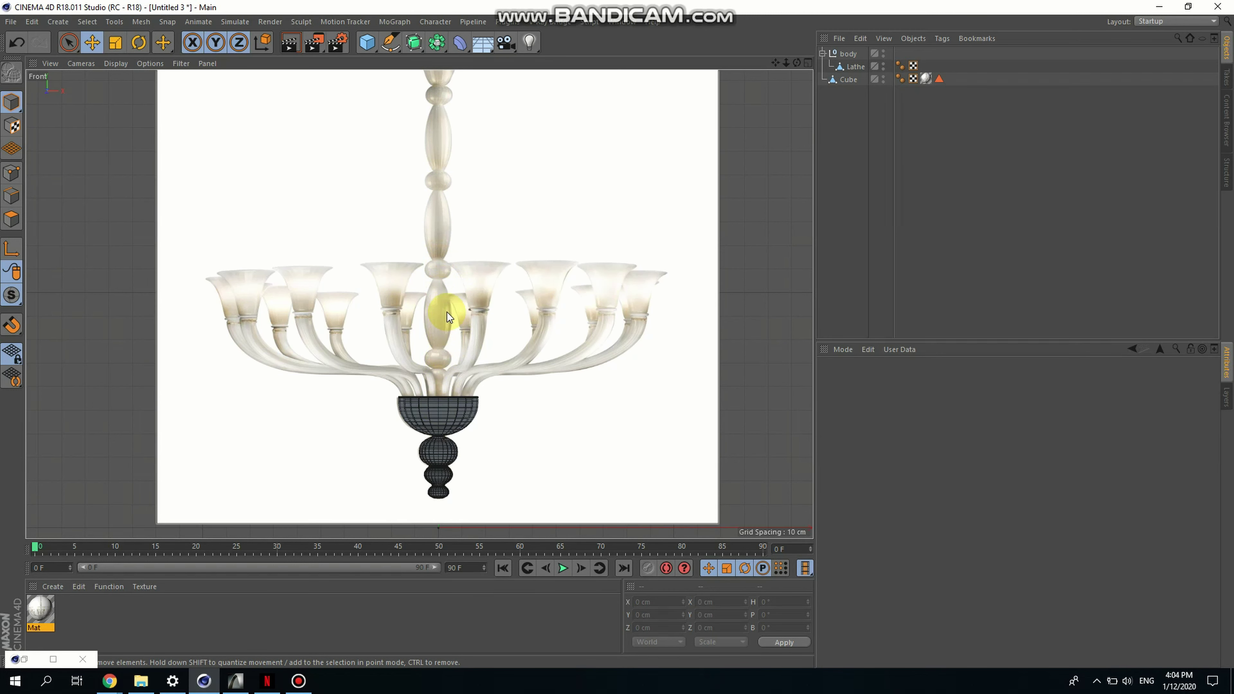
scroll(462, 413, down, 2)
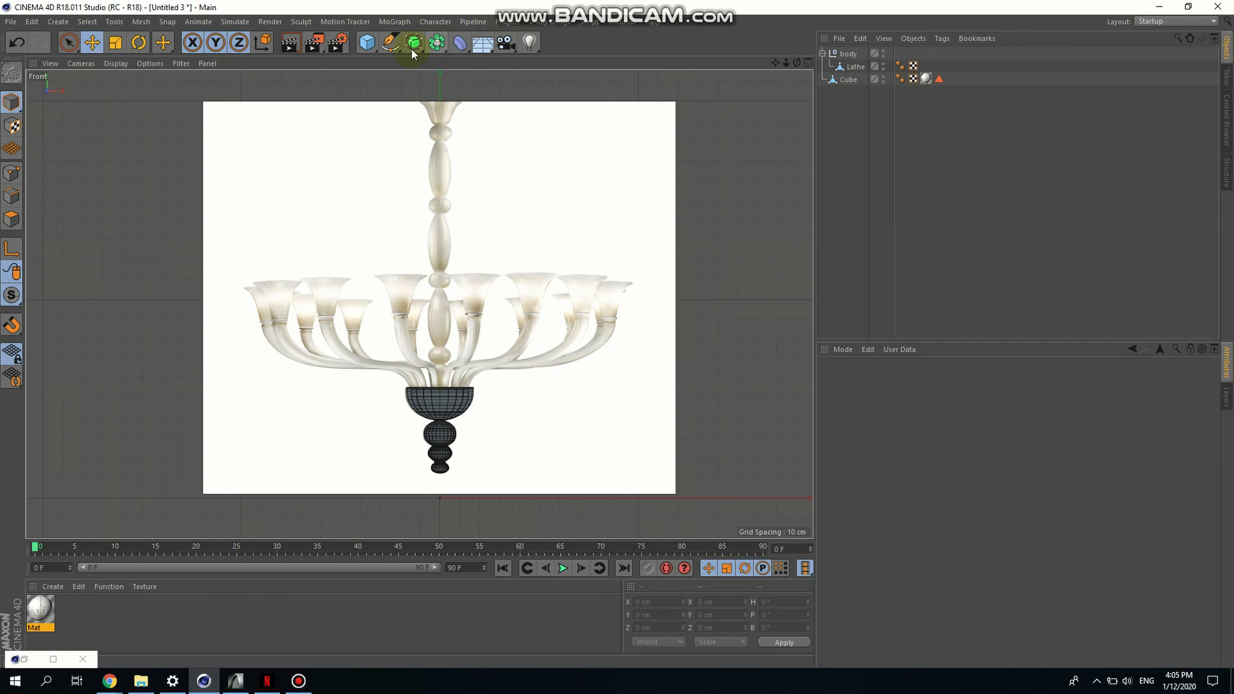
click(395, 44)
scroll(449, 381, up, 6)
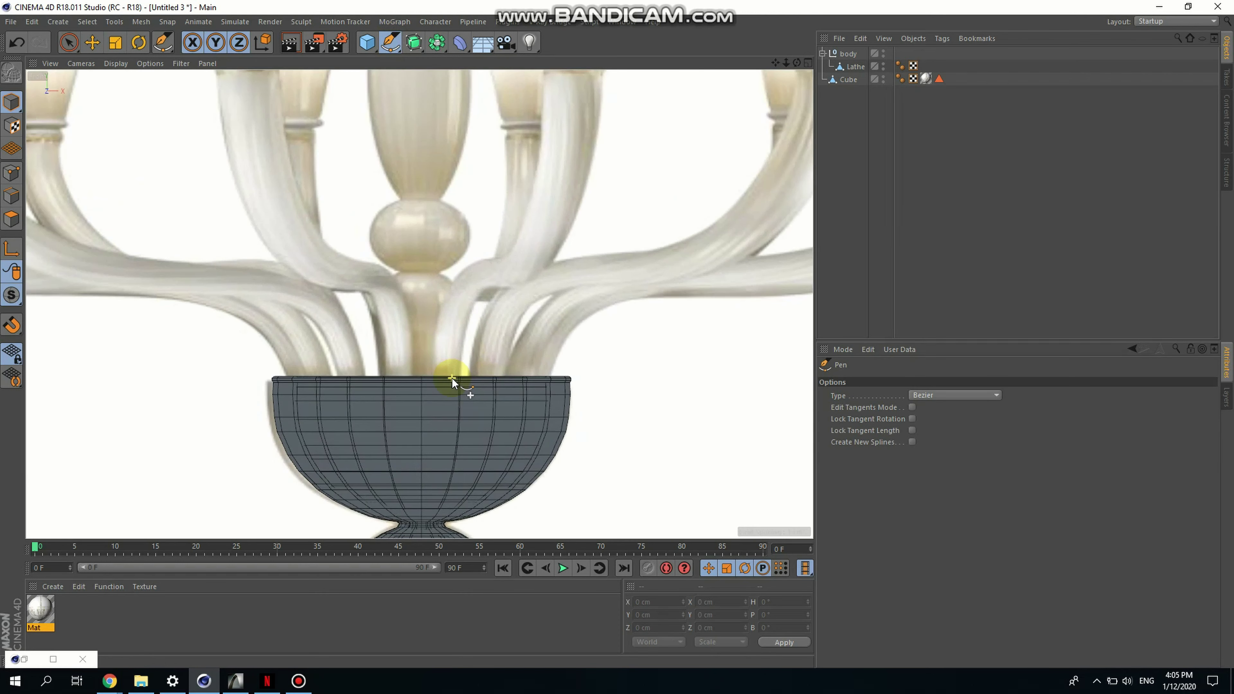
scroll(440, 350, up, 3)
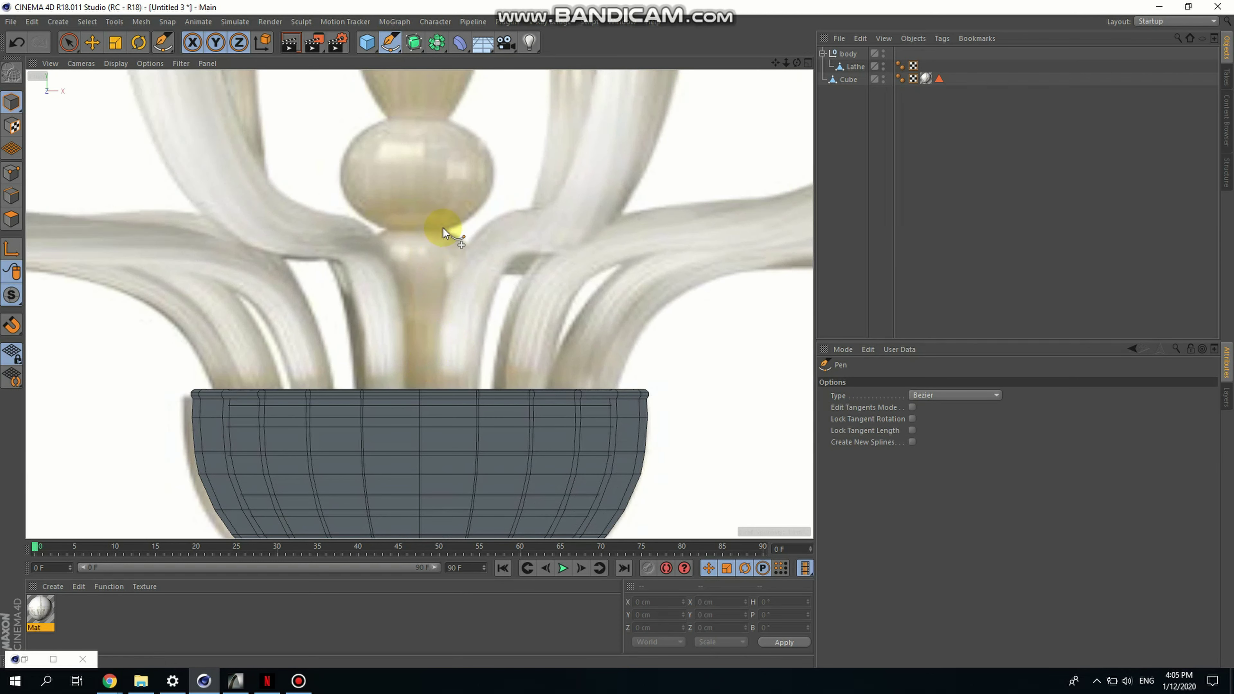
scroll(446, 393, down, 3)
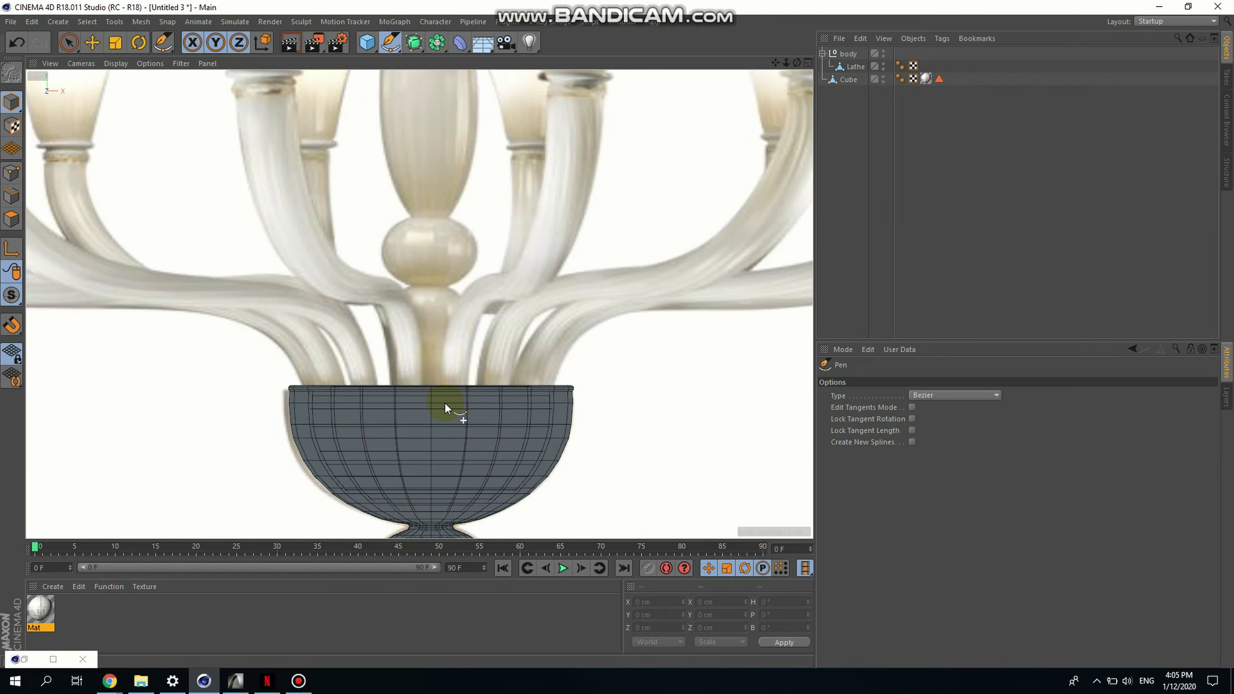
scroll(445, 402, down, 2)
scroll(444, 381, up, 5)
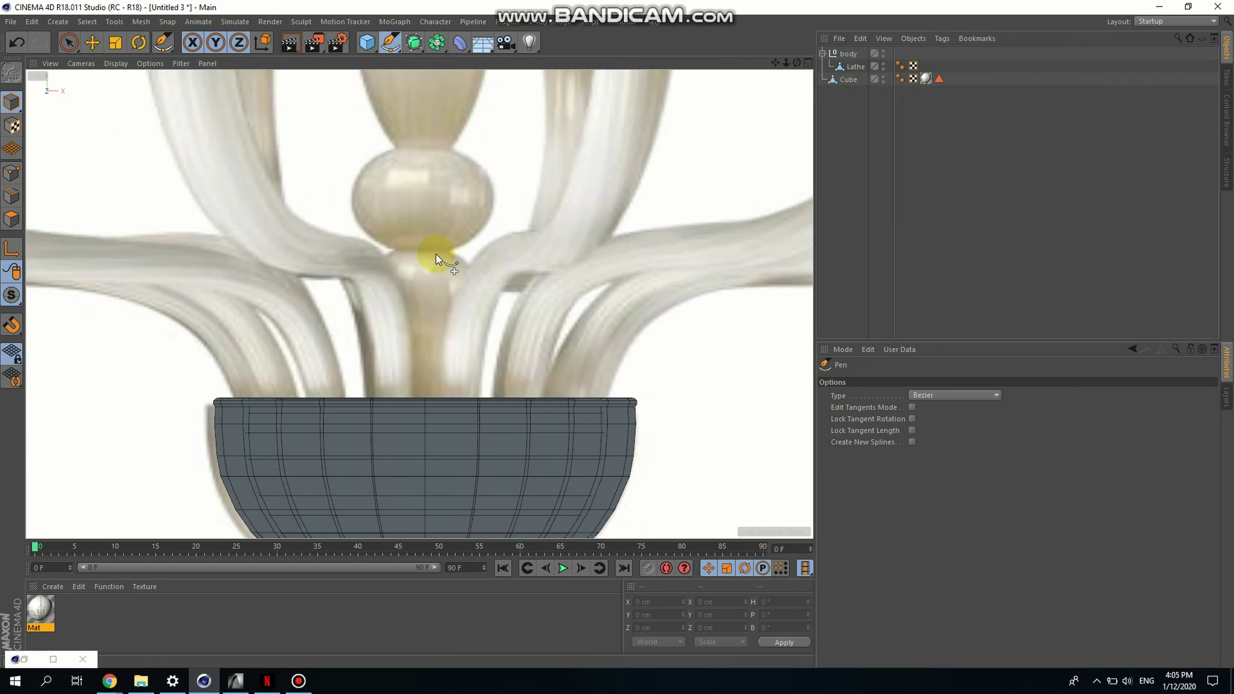
scroll(441, 254, up, 4)
scroll(485, 436, down, 1)
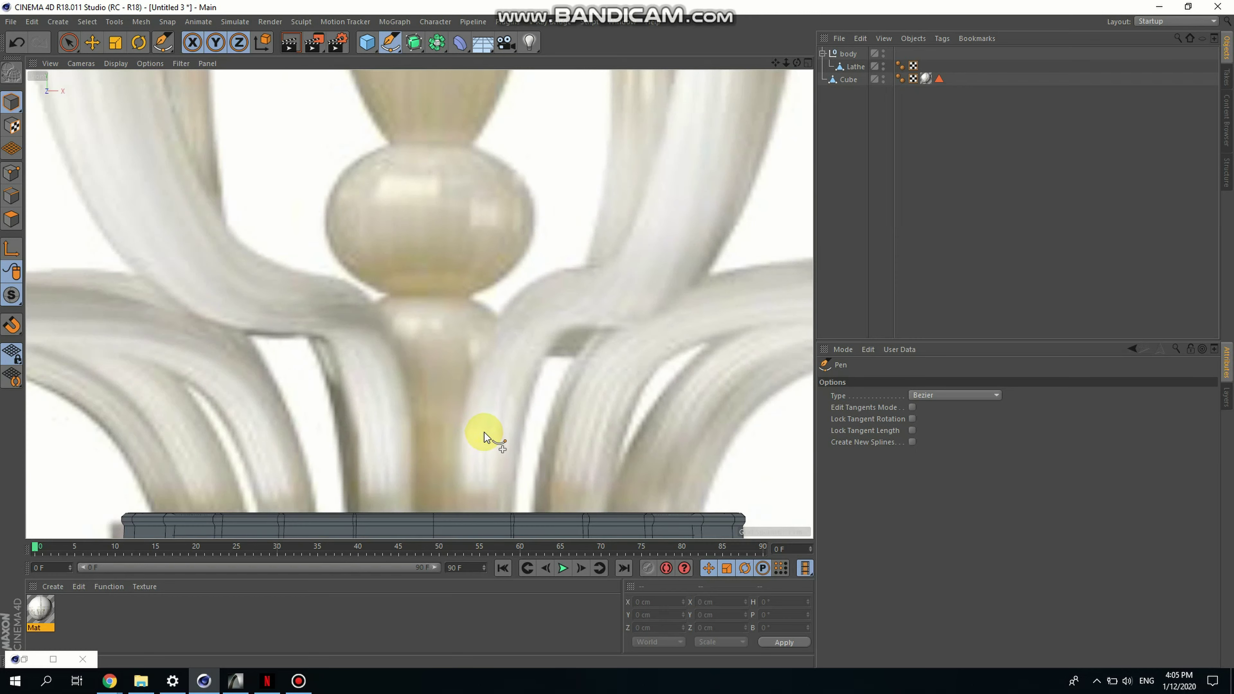
click(361, 509)
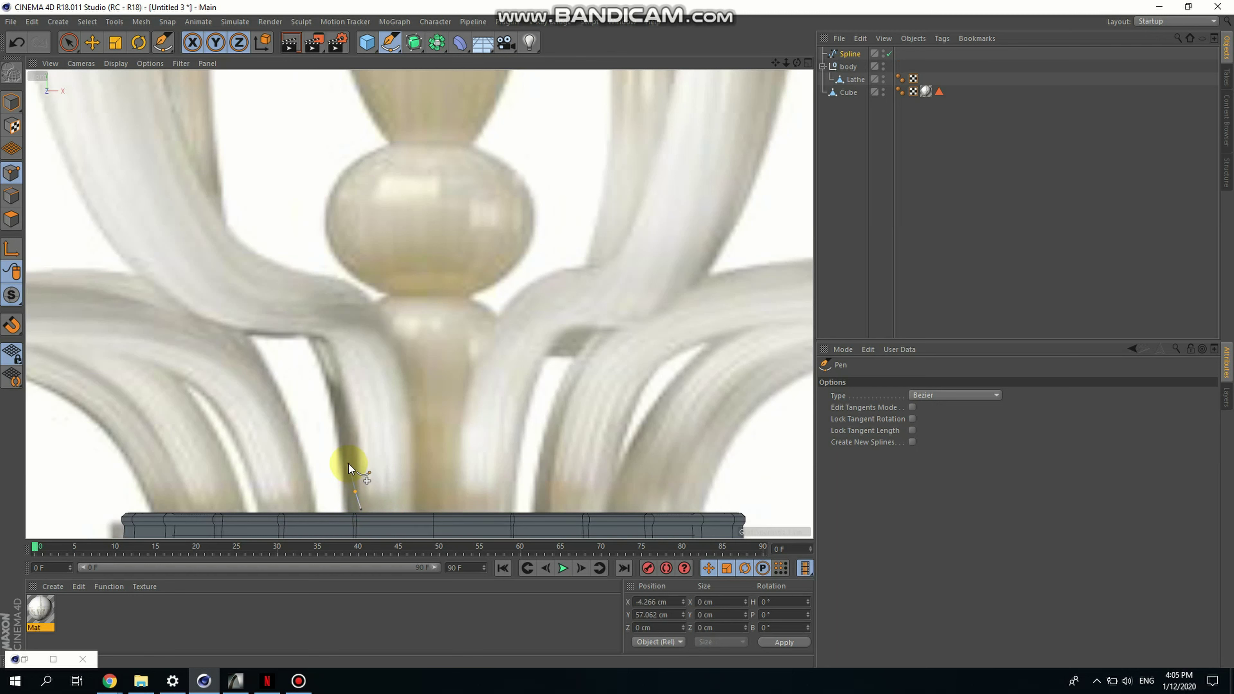
click(344, 432)
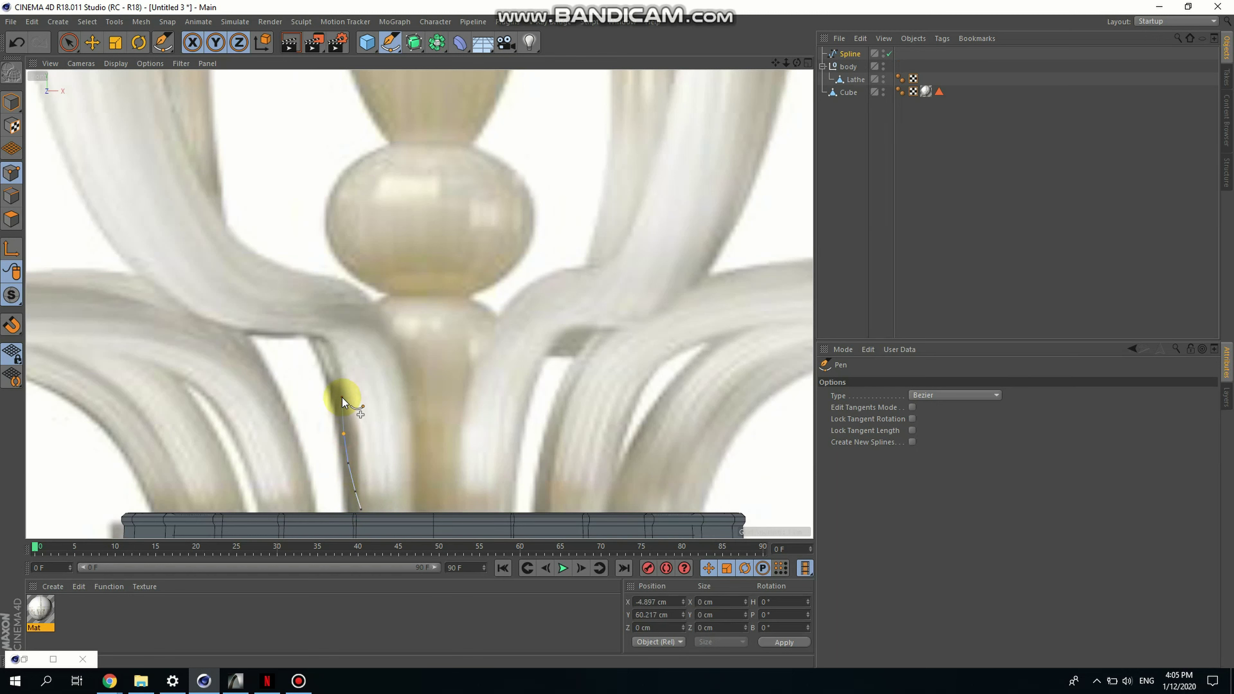
click(341, 393)
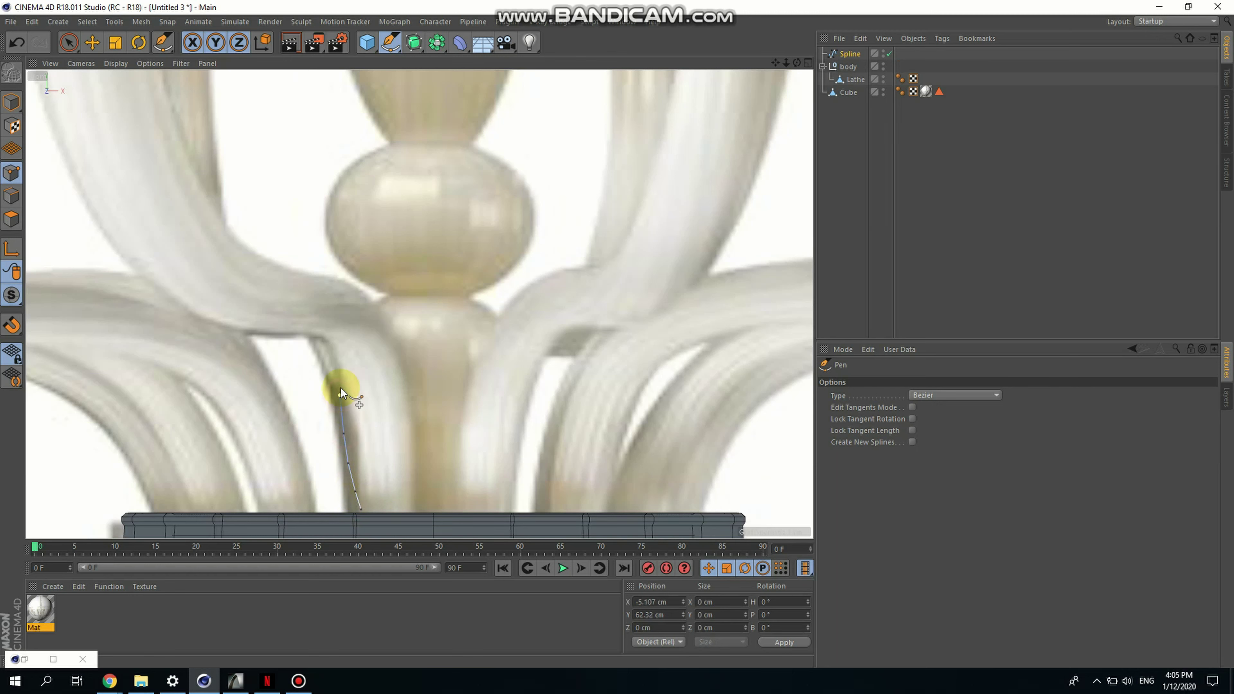
click(343, 364)
click(347, 339)
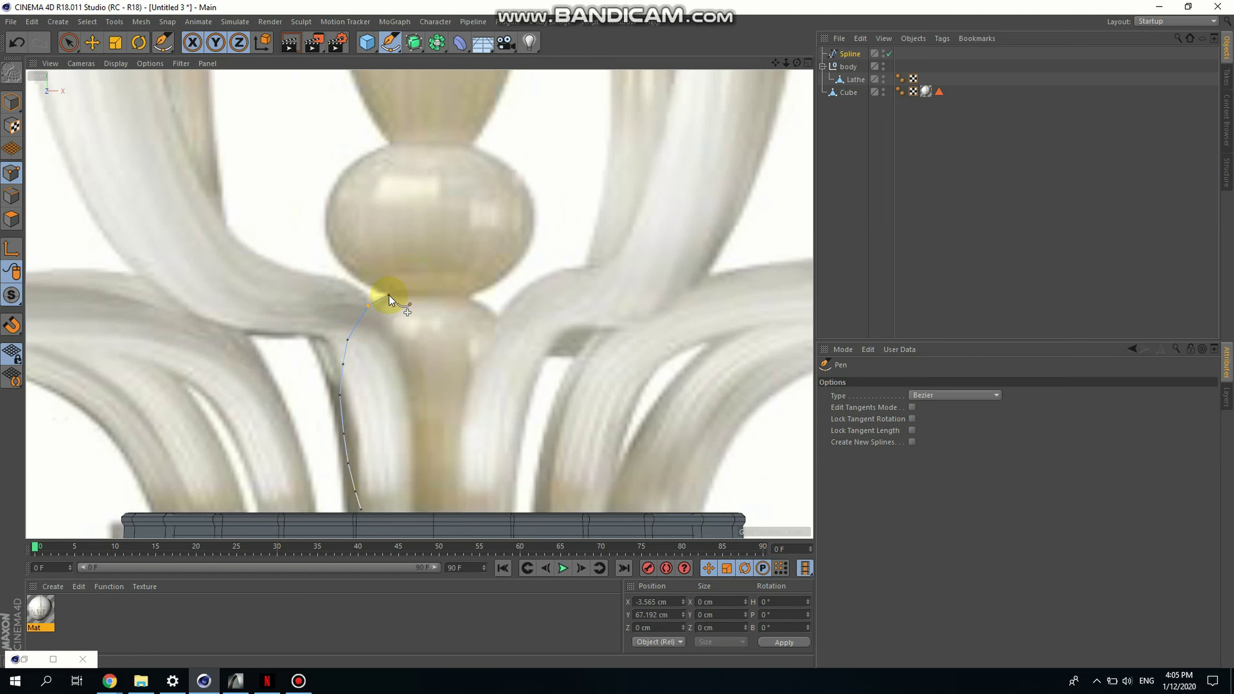
click(388, 295)
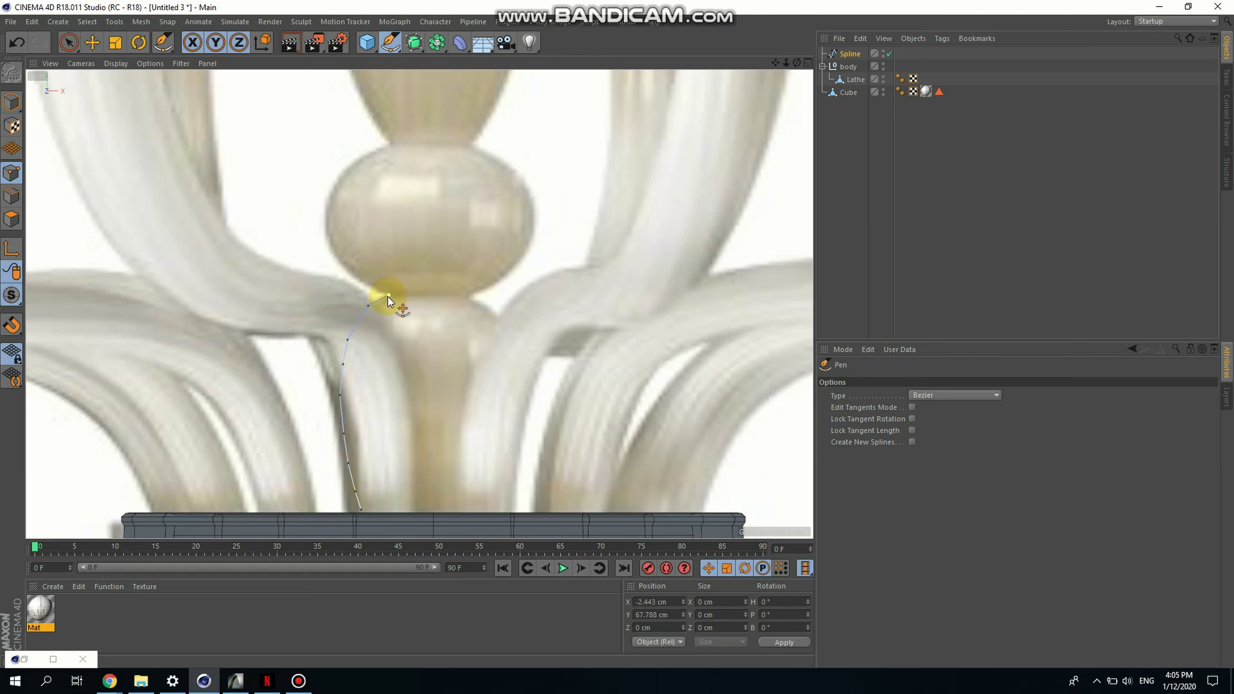
Continue the spline around the left outline of the round bead up to the neck beneath the elongated bead
click(366, 284)
click(345, 268)
click(332, 243)
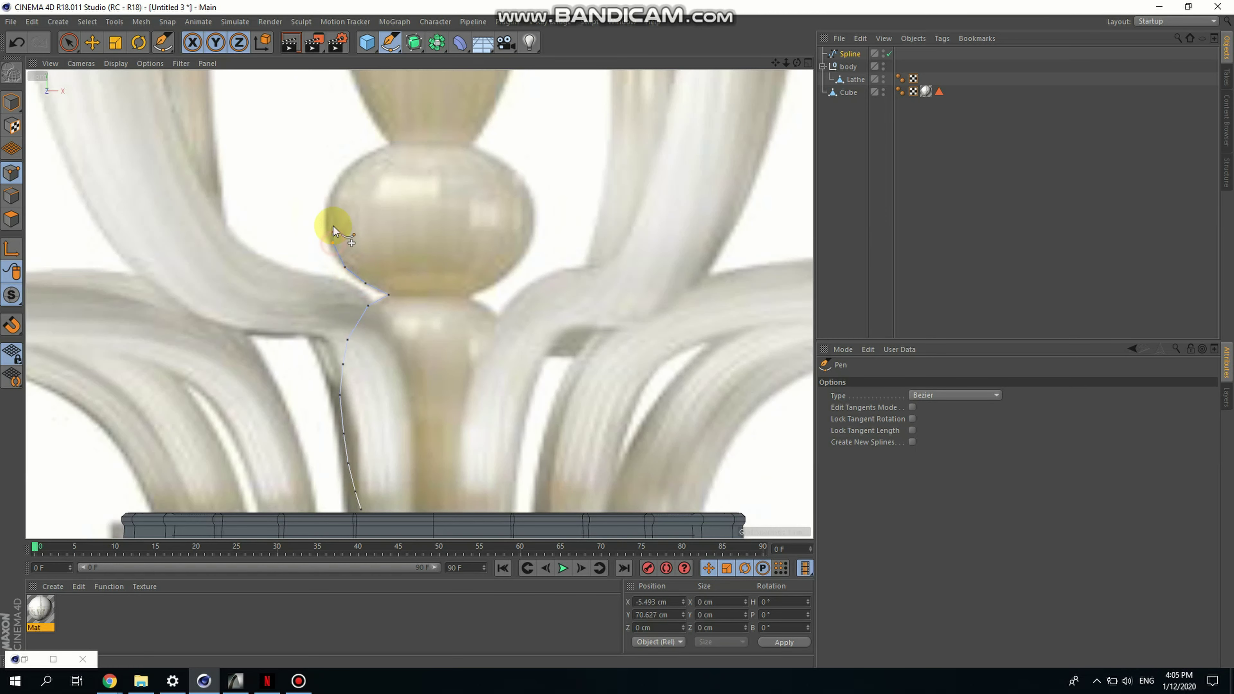
click(329, 210)
click(336, 185)
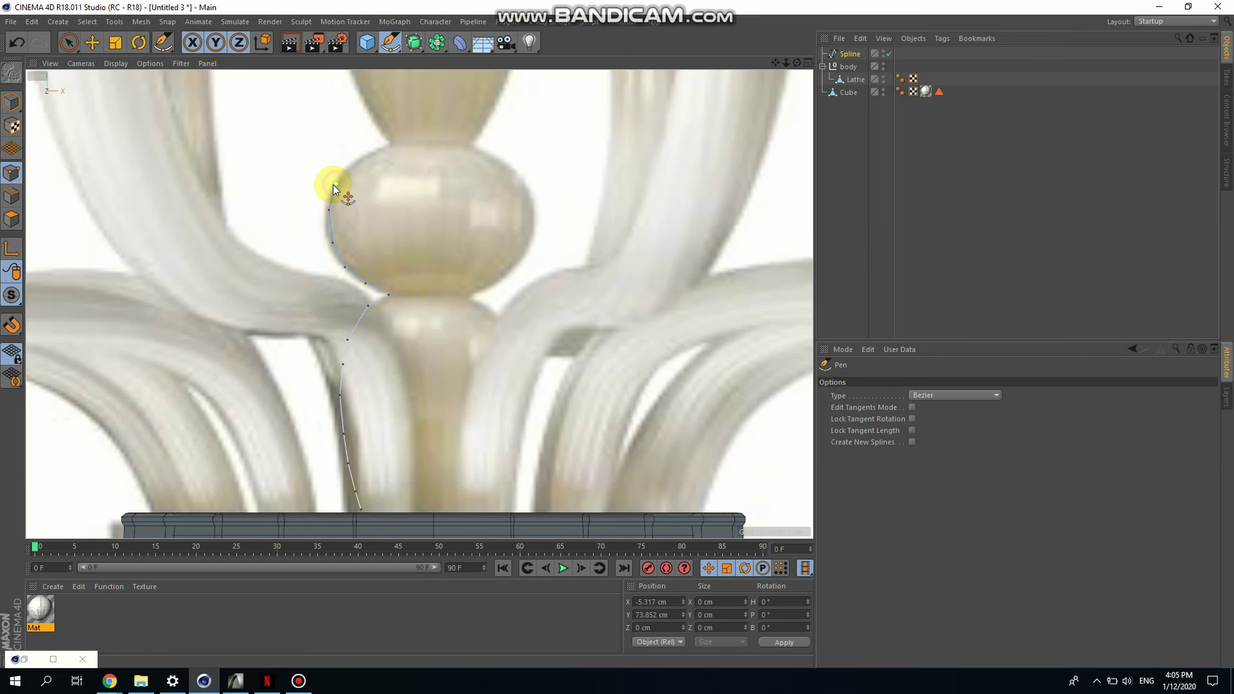
scroll(336, 185, up, 3)
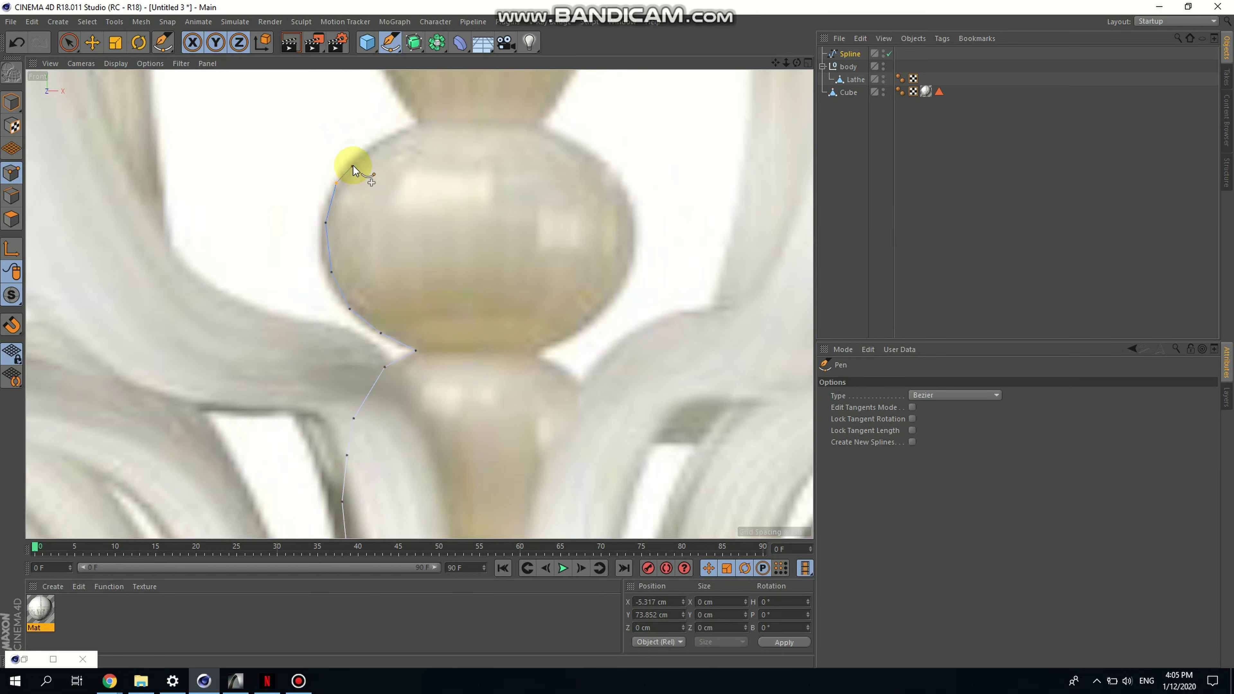
click(358, 159)
click(395, 136)
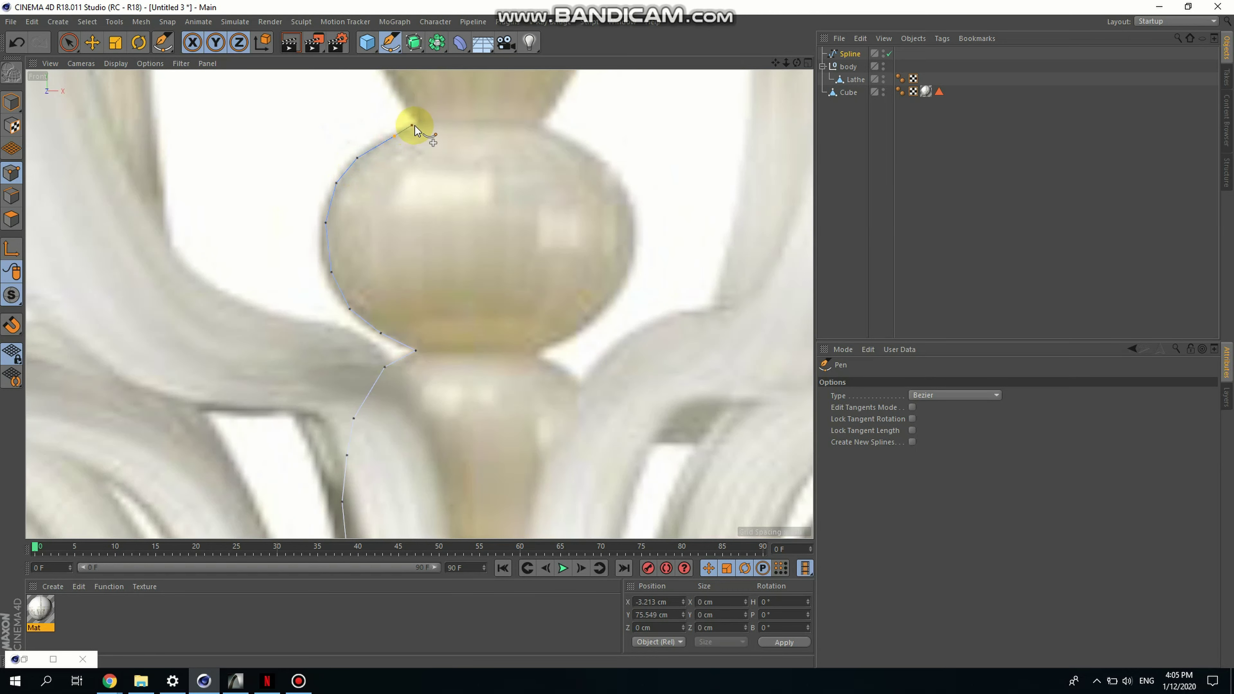
click(422, 123)
Continue the spline from the neck up the left outline of the lowest elongated bead to about mid-height
scroll(423, 127, down, 3)
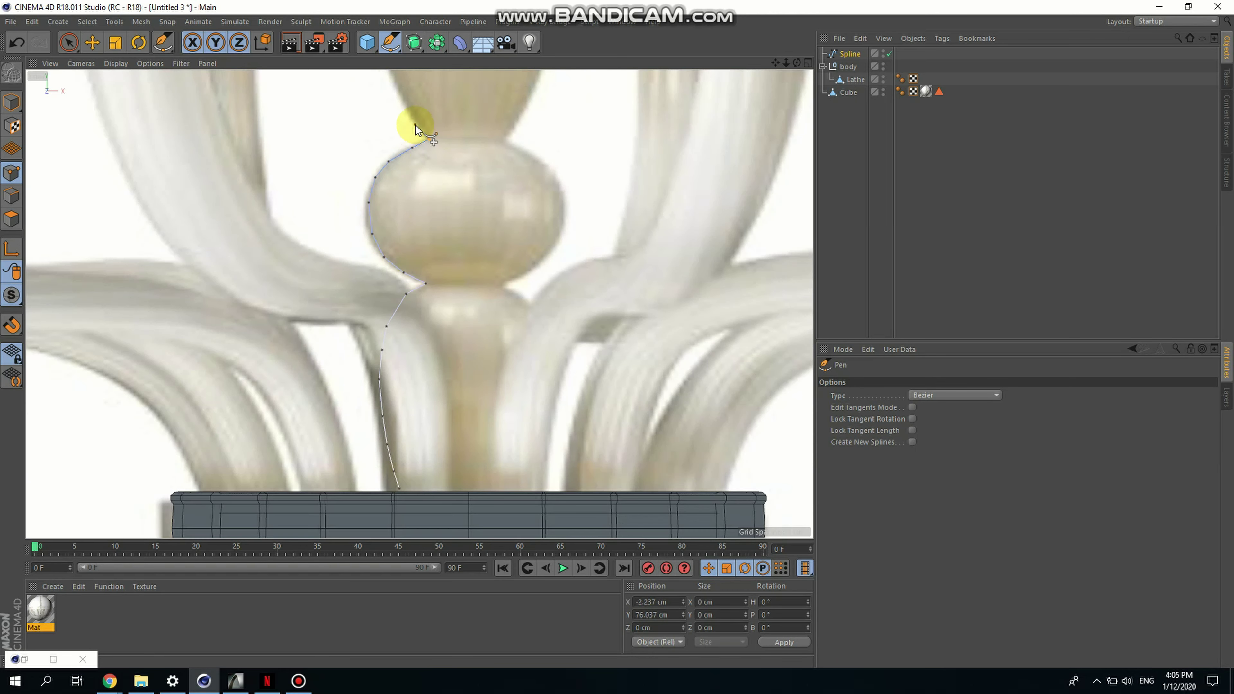
scroll(438, 170, up, 3)
scroll(433, 185, down, 3)
scroll(444, 185, up, 5)
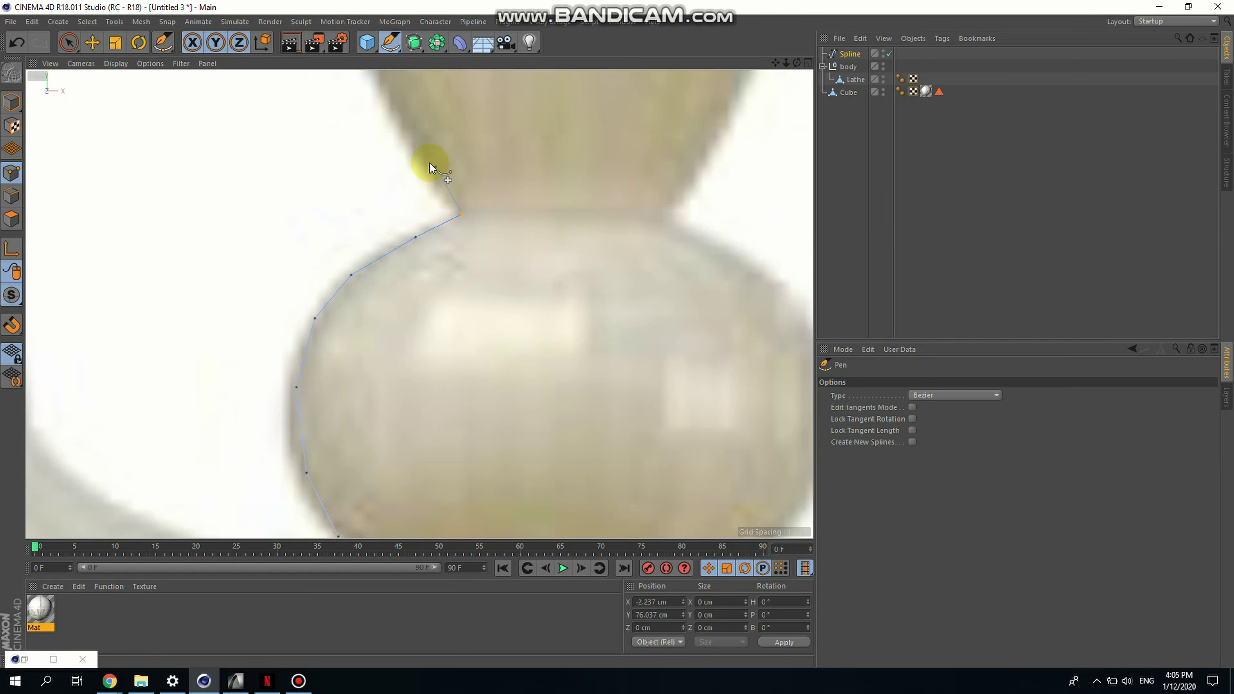
click(436, 180)
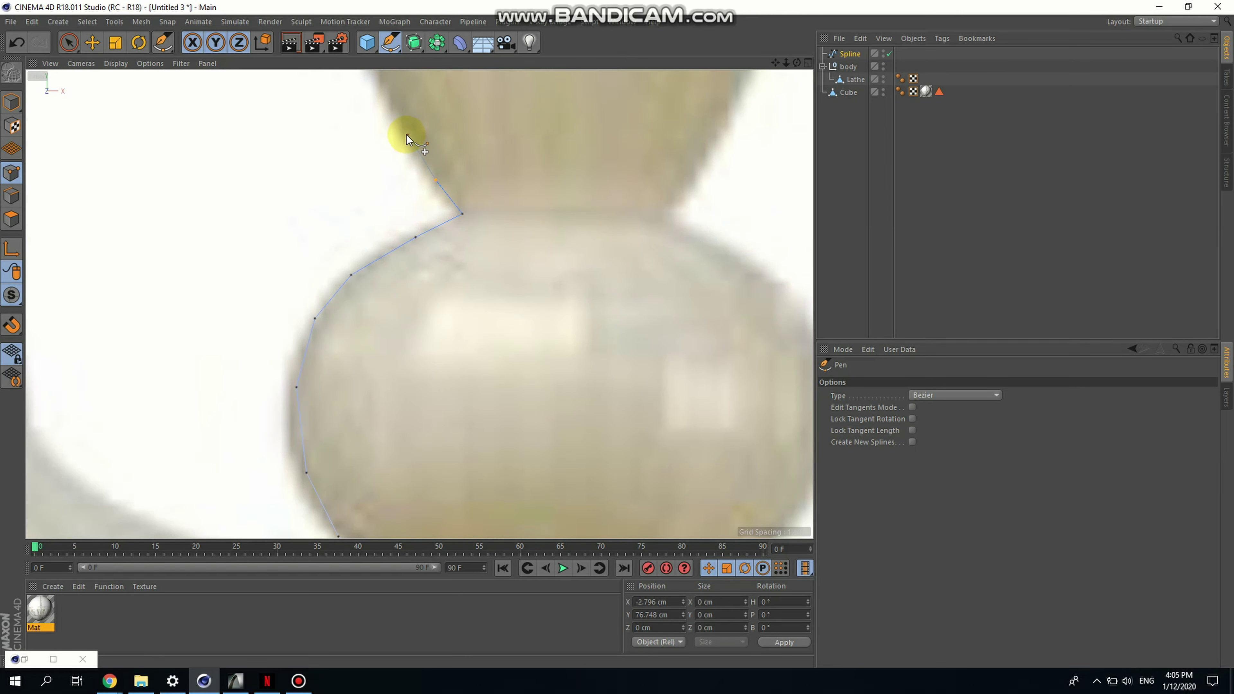
click(407, 136)
scroll(396, 122, down, 3)
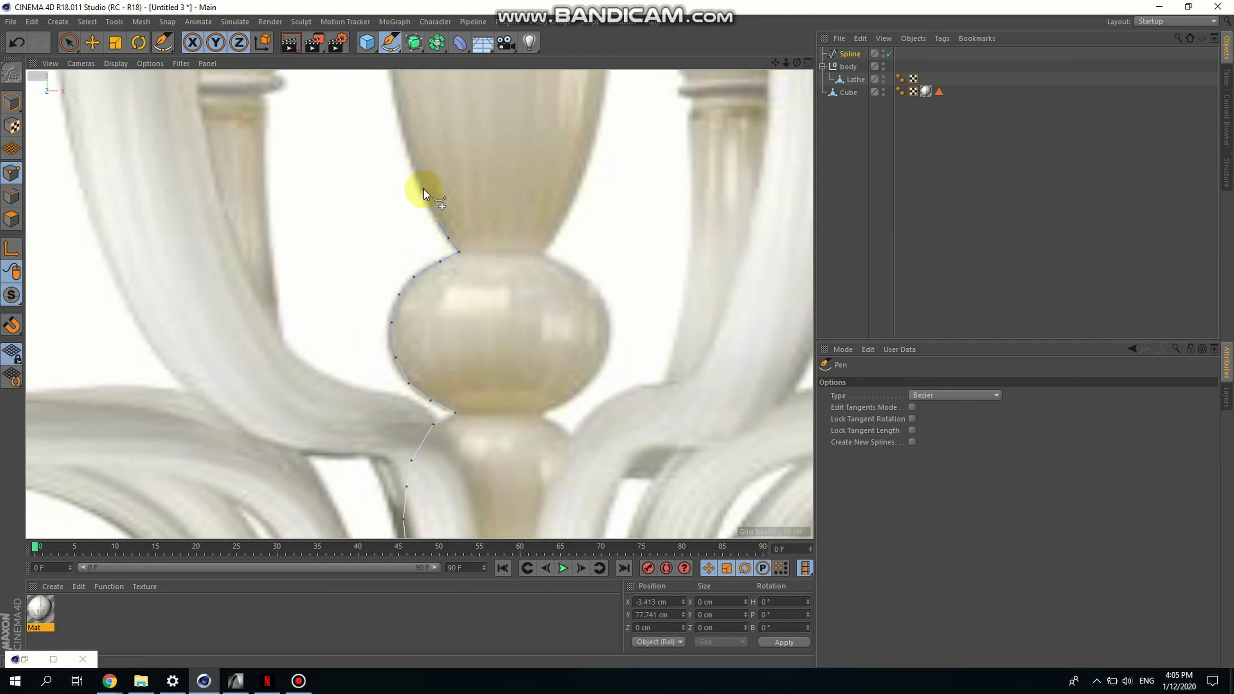
scroll(410, 152, down, 5)
scroll(414, 233, up, 6)
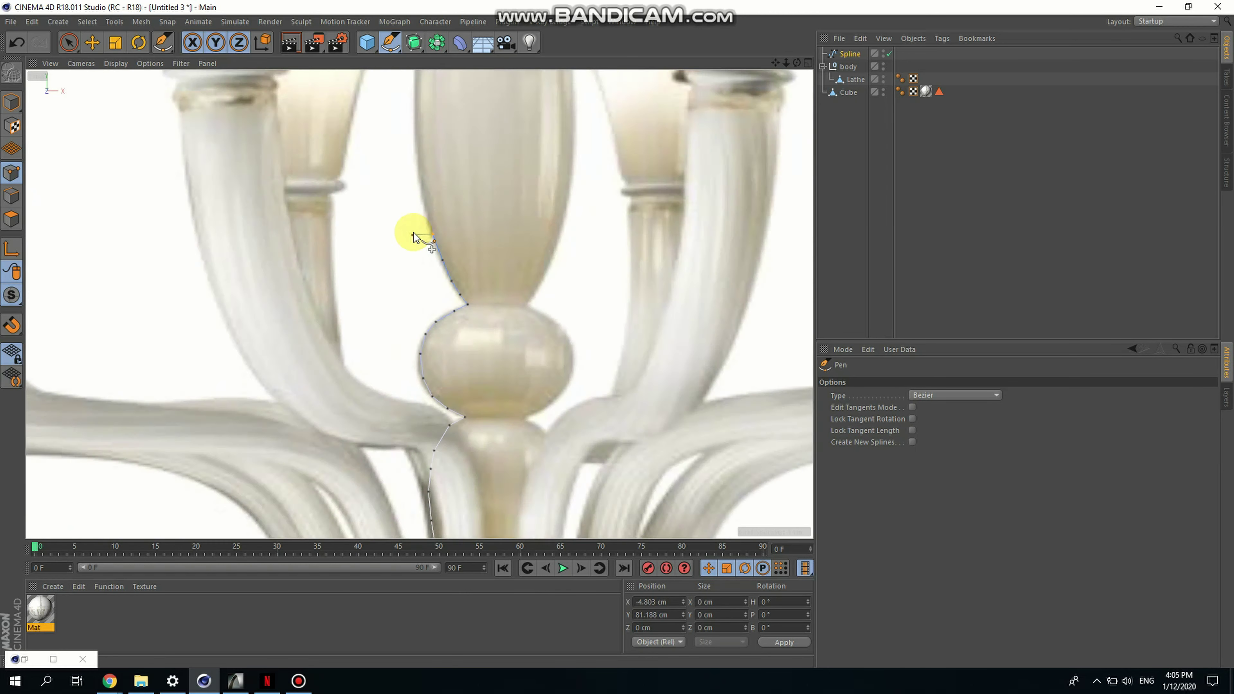
click(425, 187)
click(430, 185)
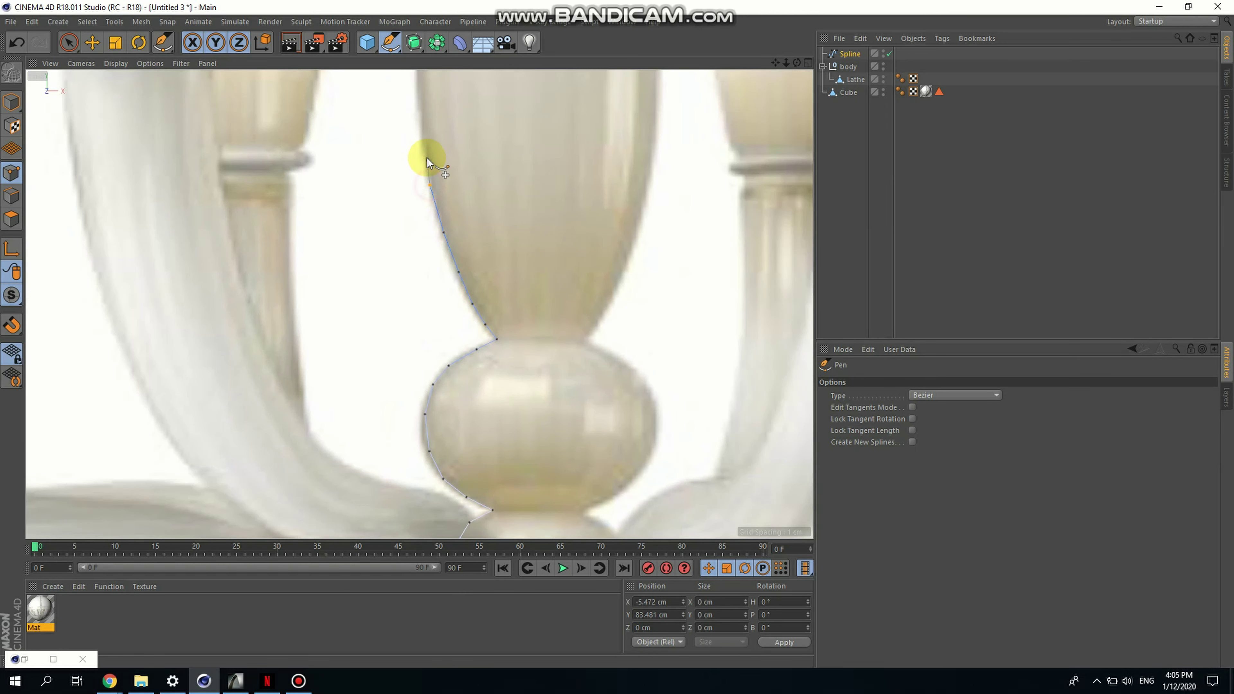
click(423, 136)
Trace the upper half of the lowest elongated bead's left outline up to the neck beneath the second round bead
scroll(412, 253, down, 4)
scroll(412, 262, down, 4)
scroll(410, 195, up, 5)
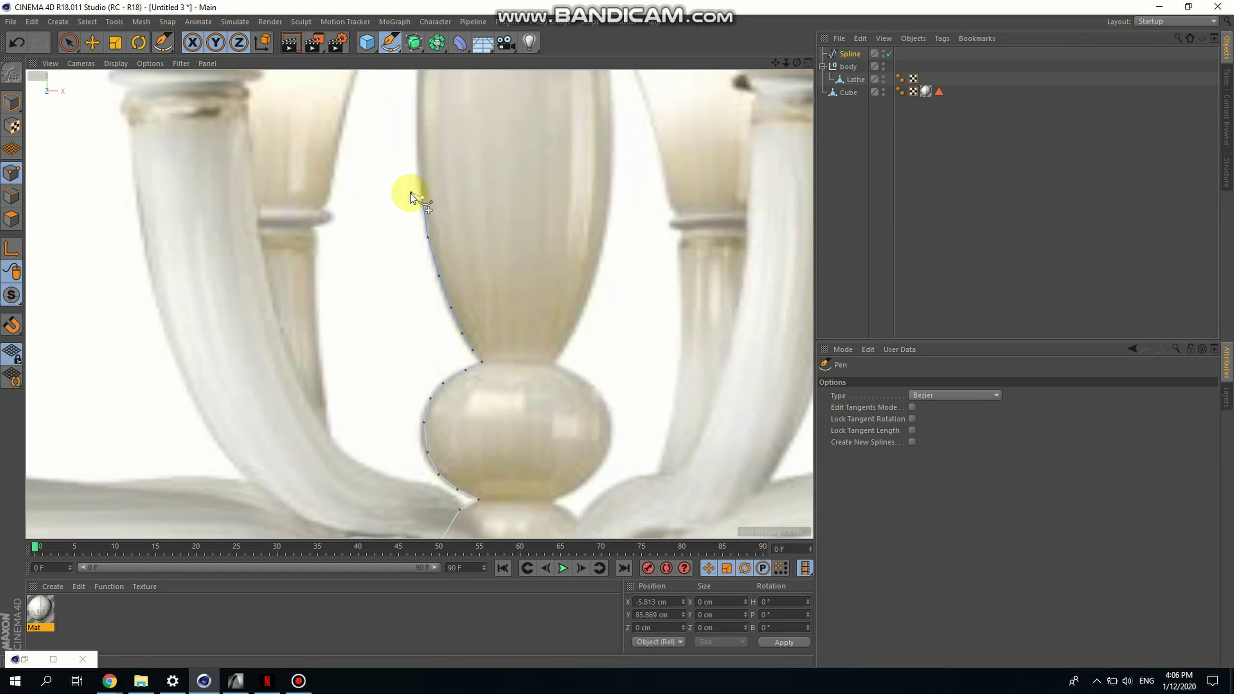
scroll(413, 240, down, 4)
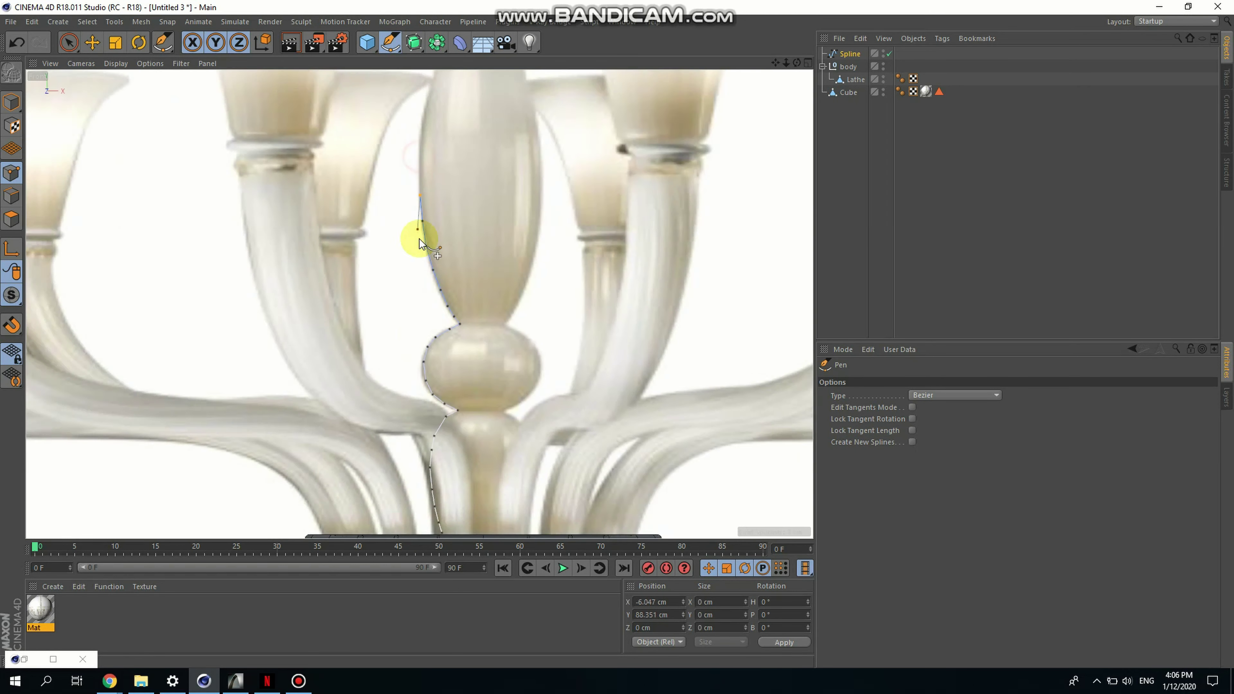
scroll(408, 201, up, 5)
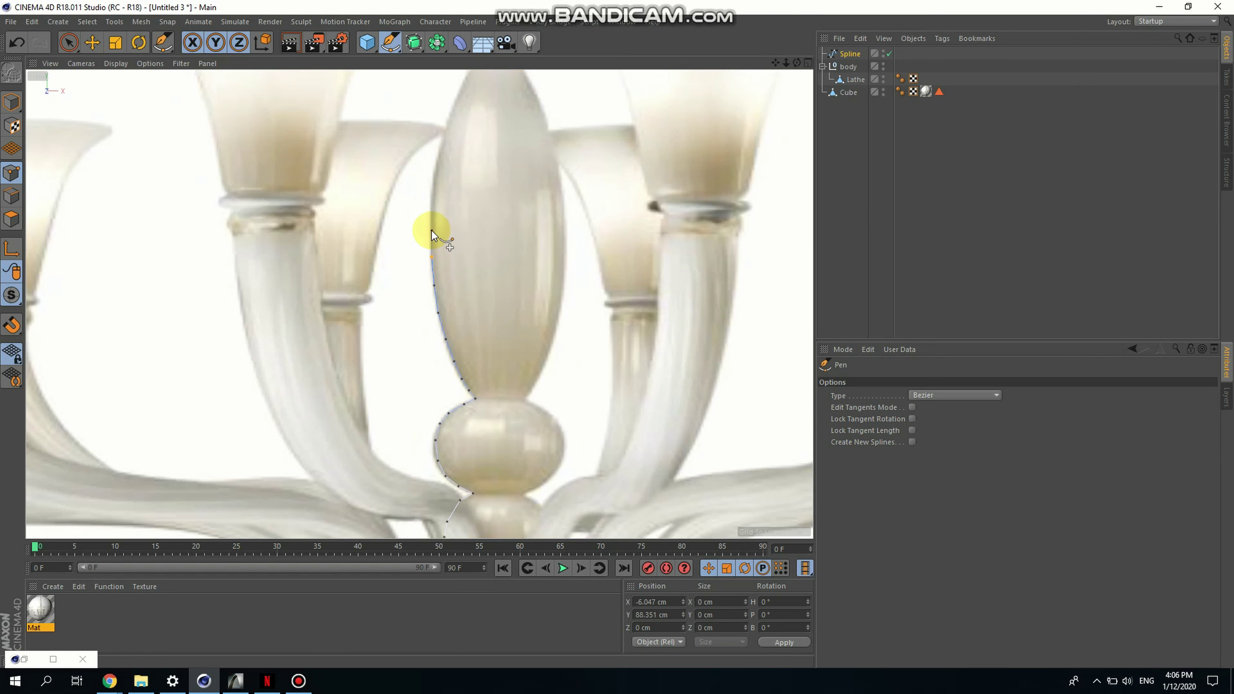
click(432, 222)
click(438, 158)
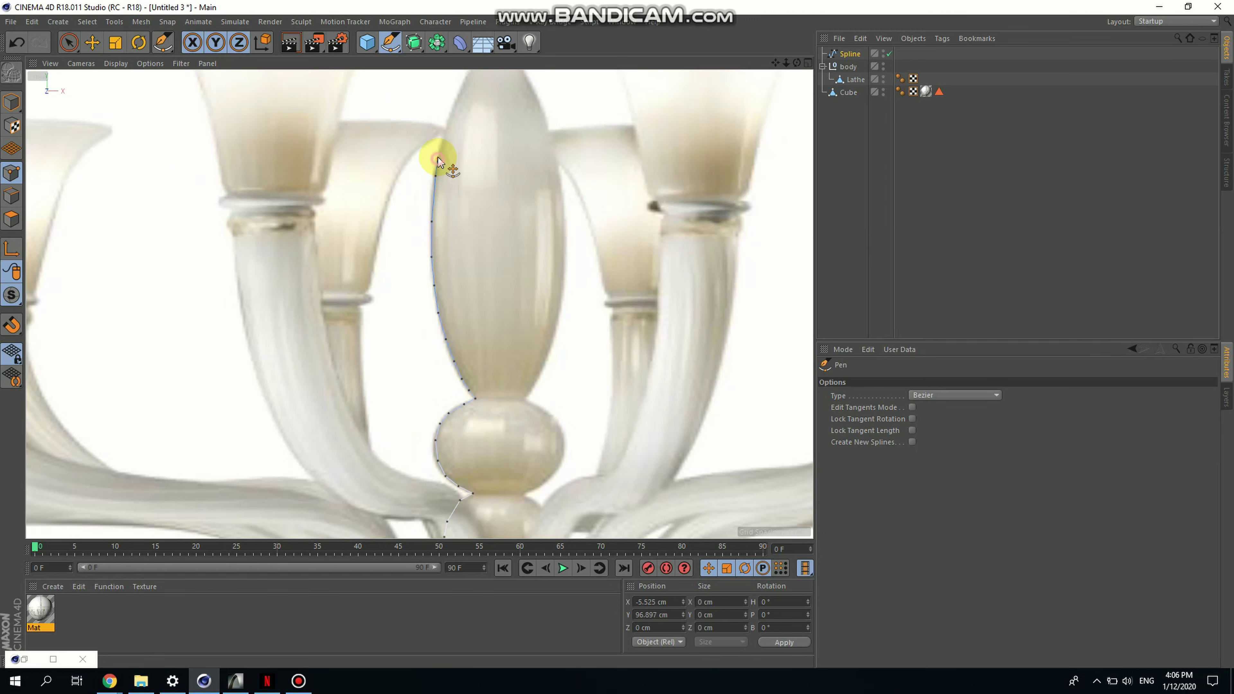
click(449, 120)
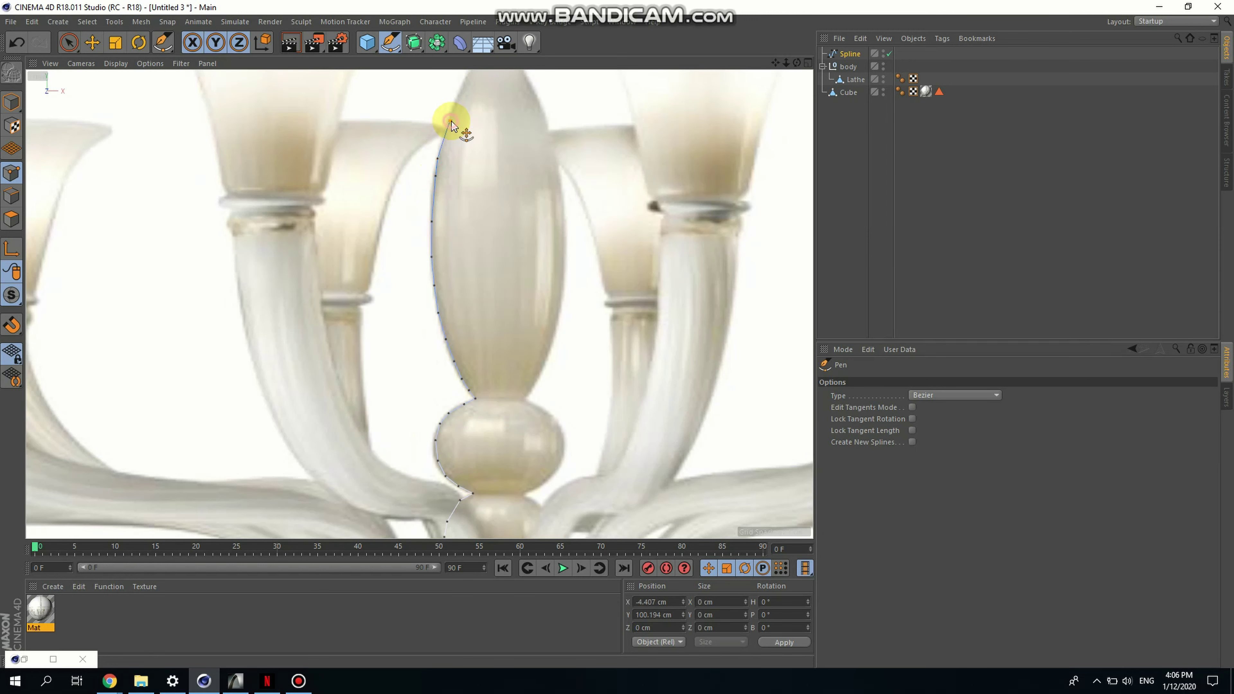
scroll(427, 262, down, 4)
scroll(430, 191, up, 5)
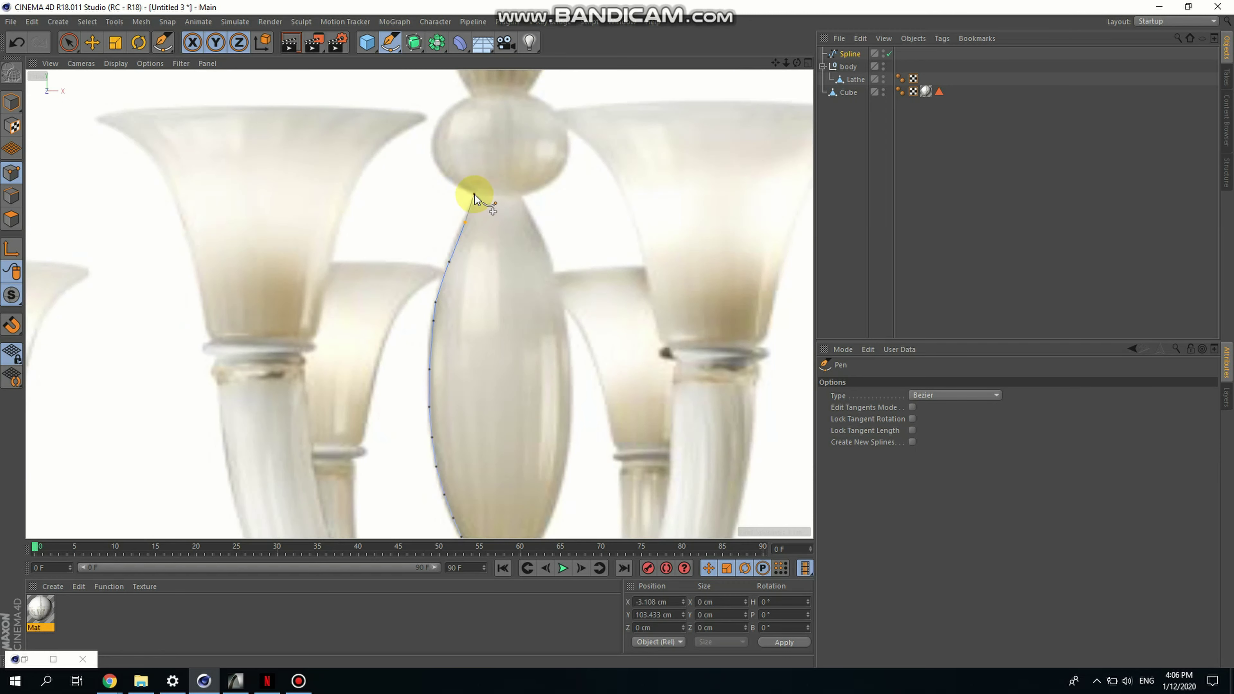
click(475, 190)
Extend the spline around the left outline of the second round bead to the neck above it
click(447, 177)
click(438, 162)
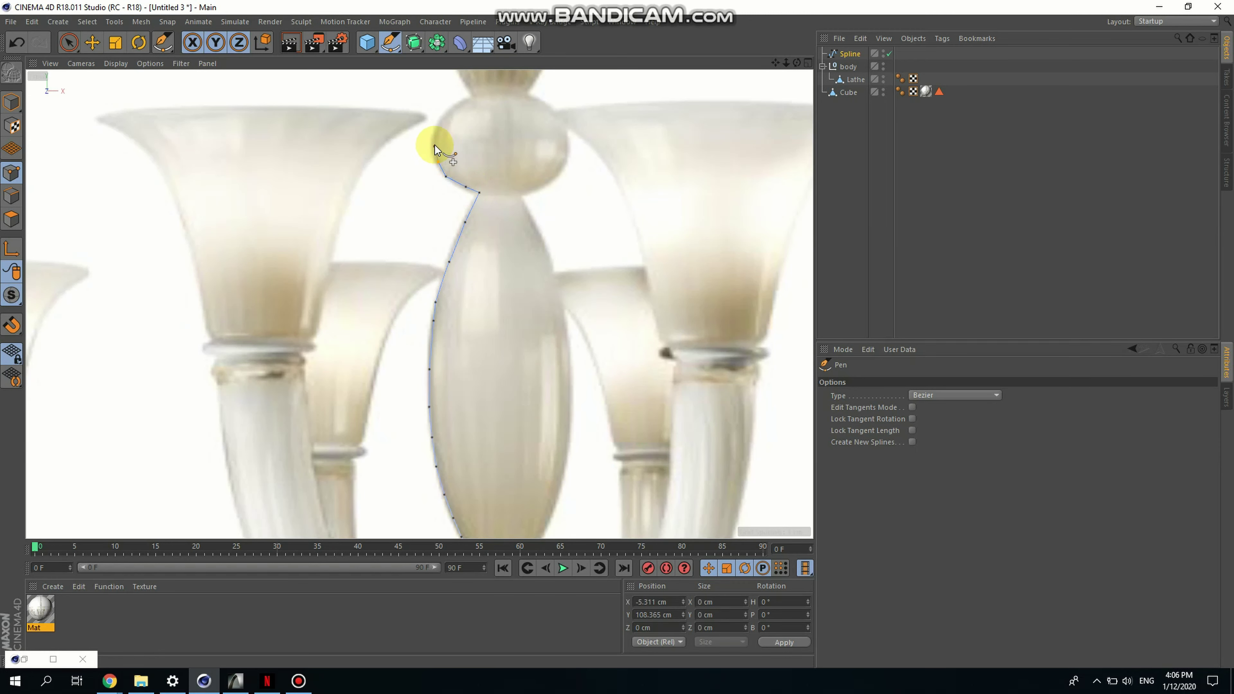
click(434, 141)
click(435, 122)
click(454, 106)
click(474, 94)
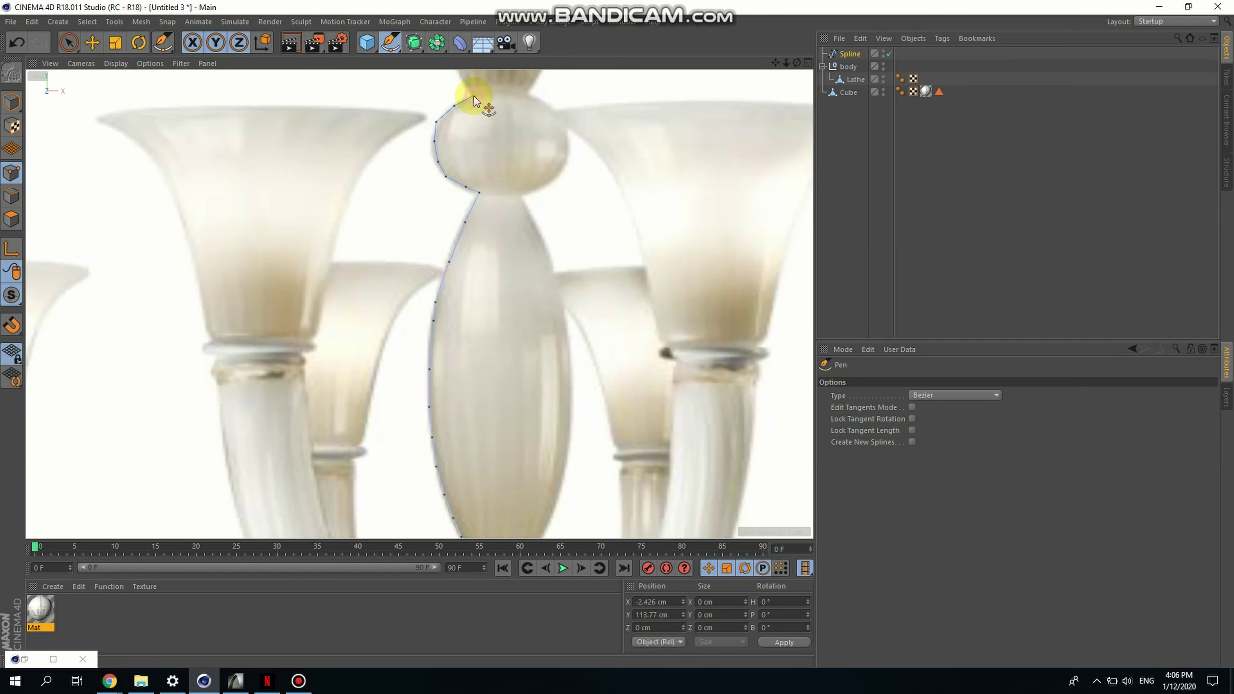
Trace the lower half of the second elongated bead's left outline with further spline points
scroll(474, 95, down, 3)
scroll(461, 233, up, 3)
click(462, 244)
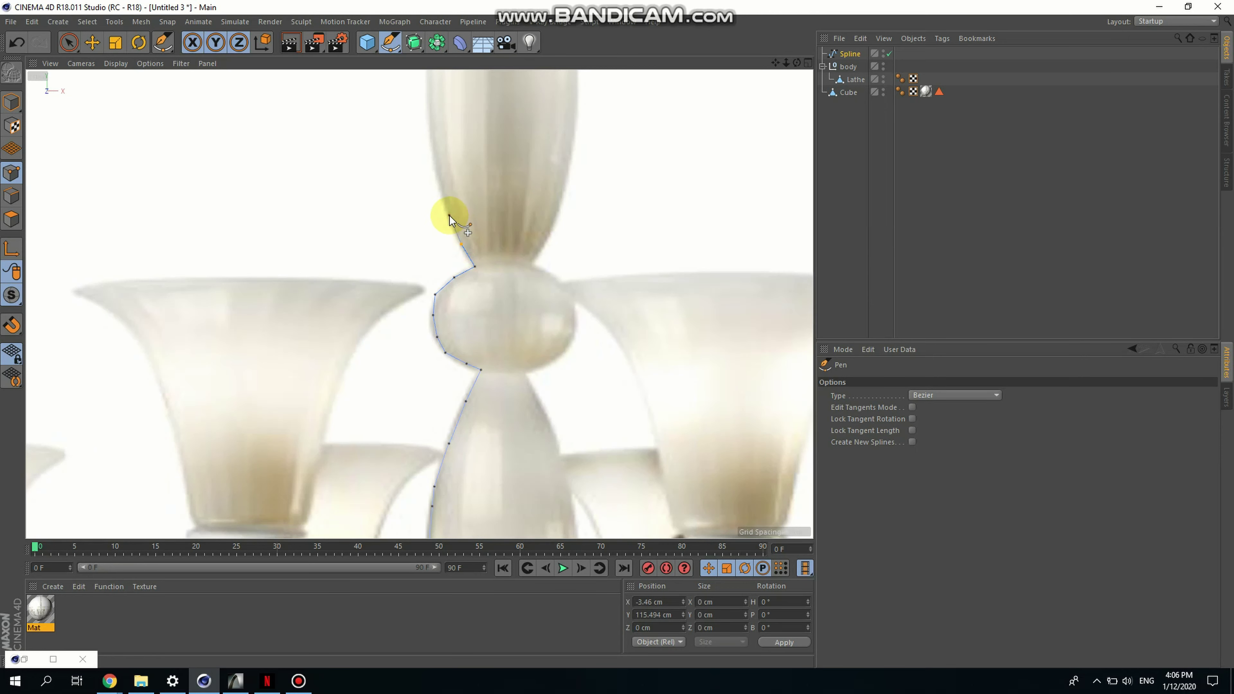
click(448, 215)
click(434, 166)
scroll(443, 198, down, 4)
scroll(442, 198, up, 4)
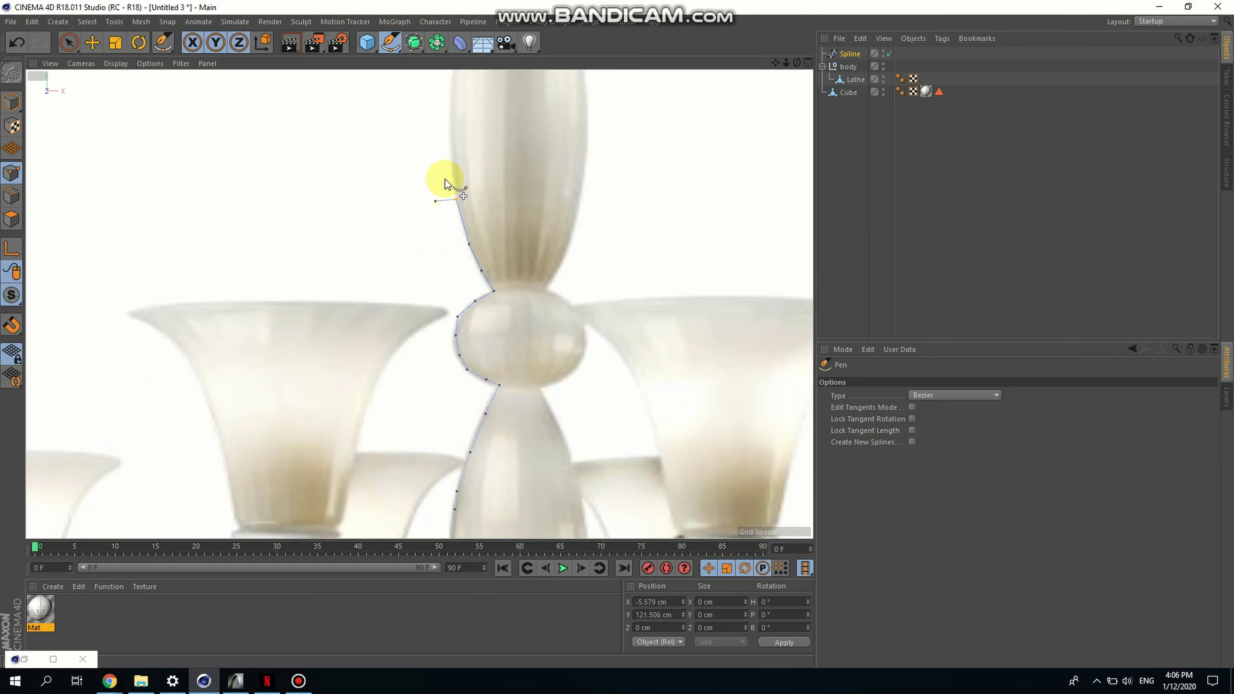
click(452, 160)
click(451, 125)
Carry the spline up the second elongated bead's upper left outline to the neck beneath the third round bead
scroll(451, 125, down, 7)
alt+middle_drag(459, 104, 465, 266)
scroll(466, 269, up, 6)
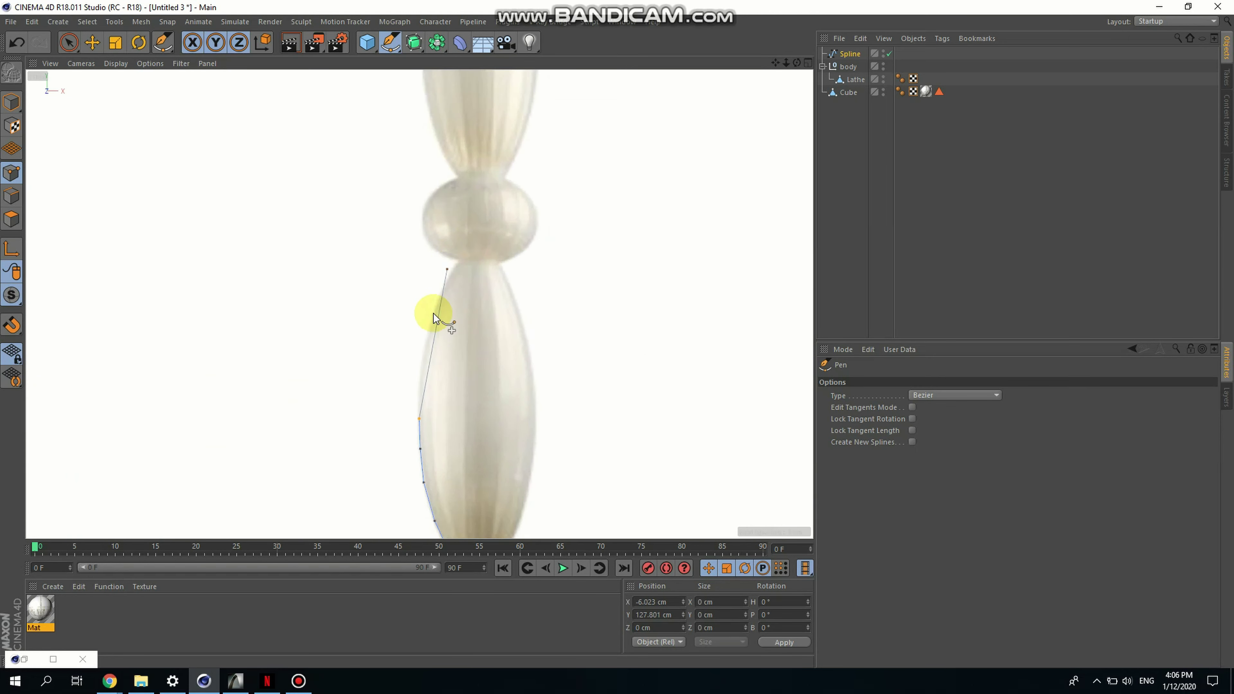
click(428, 320)
click(435, 278)
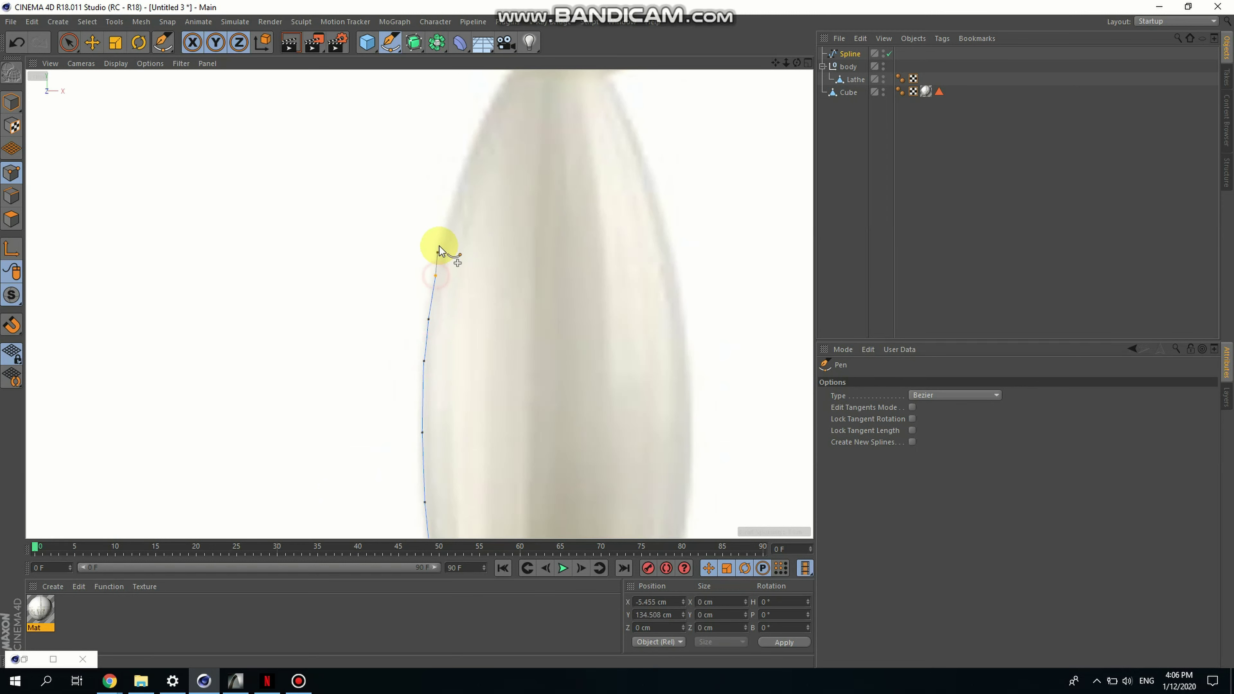
click(443, 235)
scroll(450, 248, down, 8)
scroll(473, 170, up, 7)
click(444, 265)
click(467, 208)
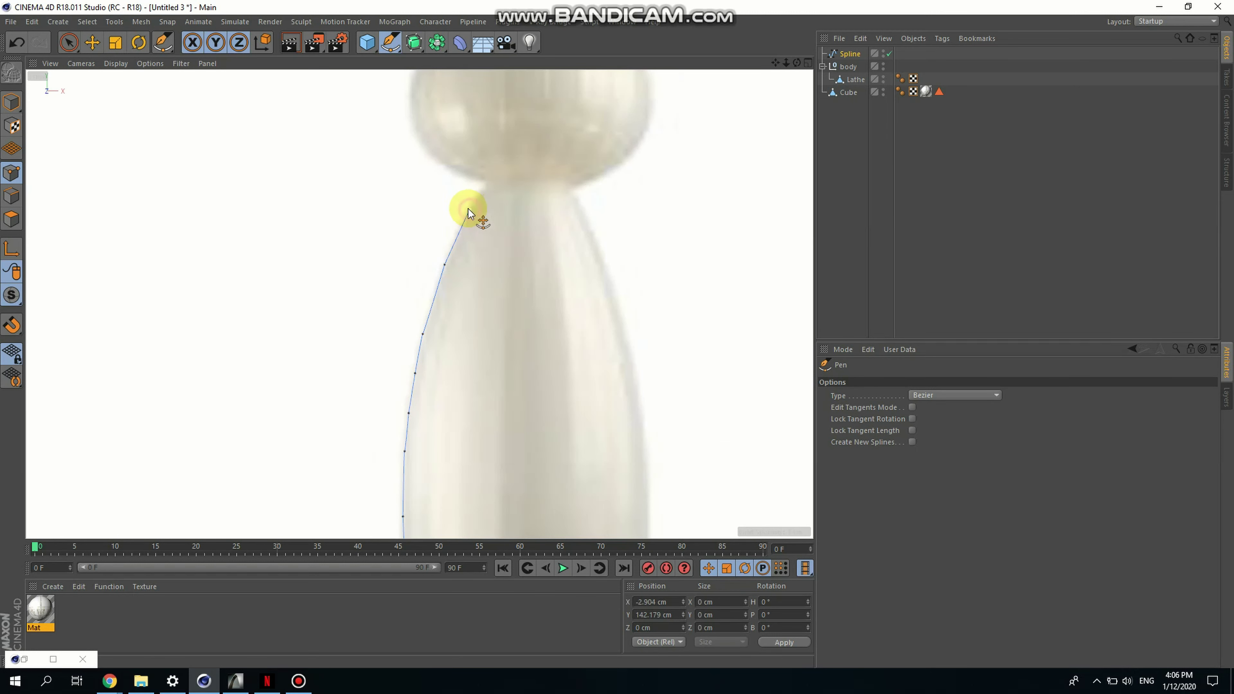
click(488, 180)
Trace the left outline of the third round bead from its lower neck to its upper neck
click(462, 174)
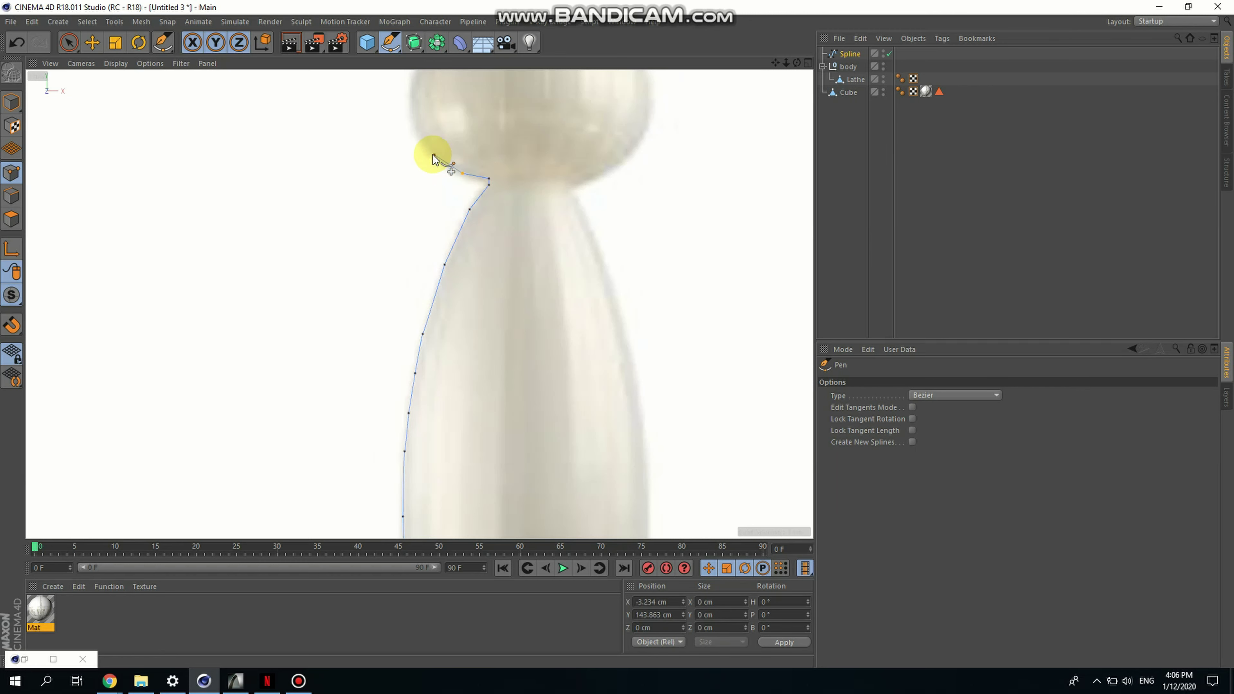
click(432, 155)
scroll(433, 214, down, 2)
scroll(429, 181, up, 4)
click(415, 114)
scroll(418, 214, down, 4)
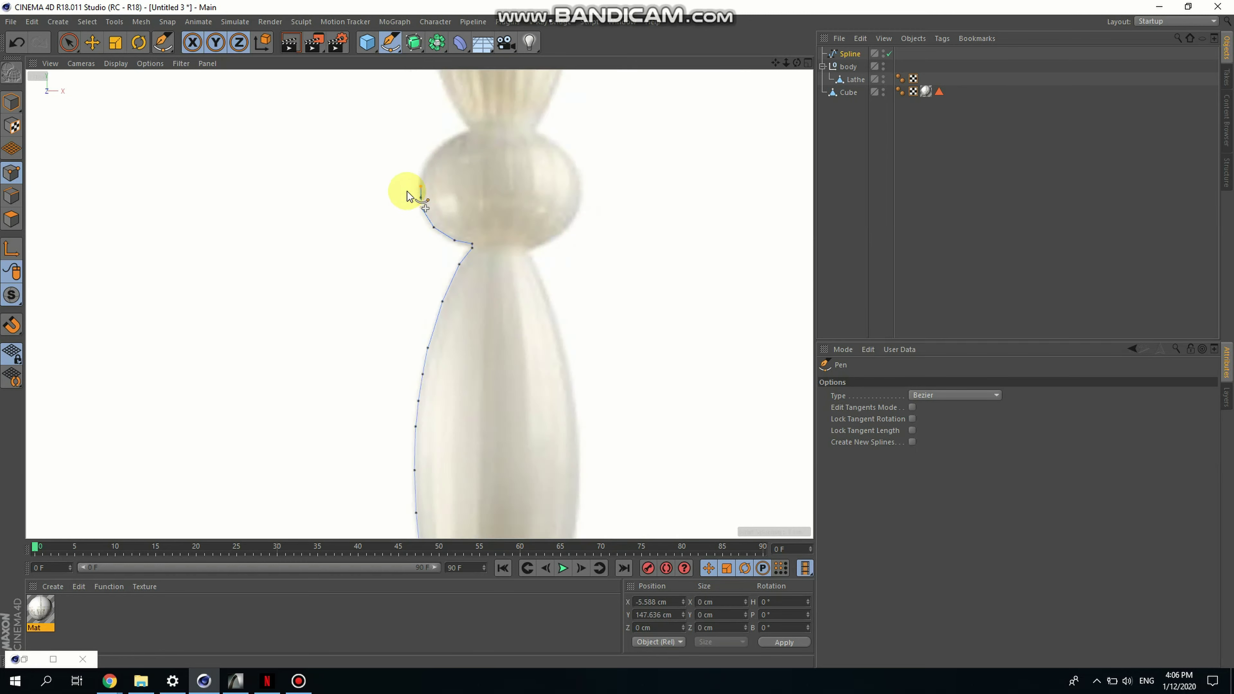
scroll(409, 185, up, 4)
click(449, 183)
click(469, 155)
click(499, 132)
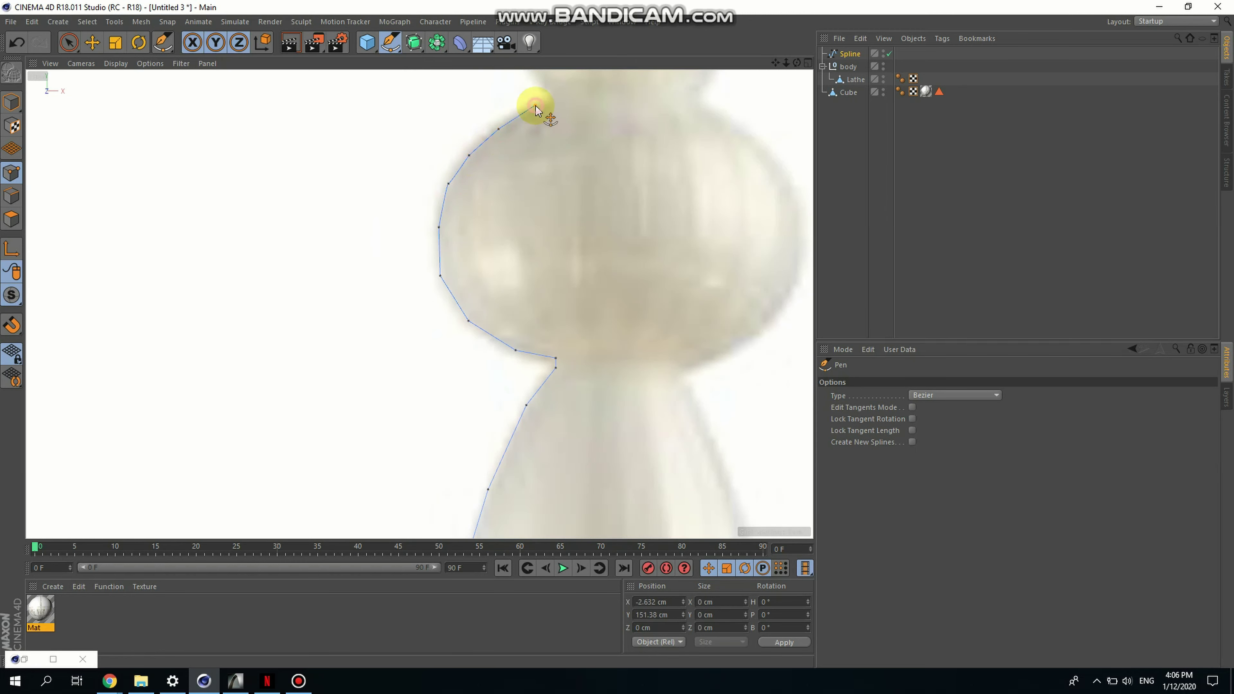
click(535, 105)
click(555, 94)
Continue the spline along the lower left outline of the third elongated bead
scroll(540, 194, down, 4)
scroll(578, 124, up, 4)
scroll(577, 125, down, 4)
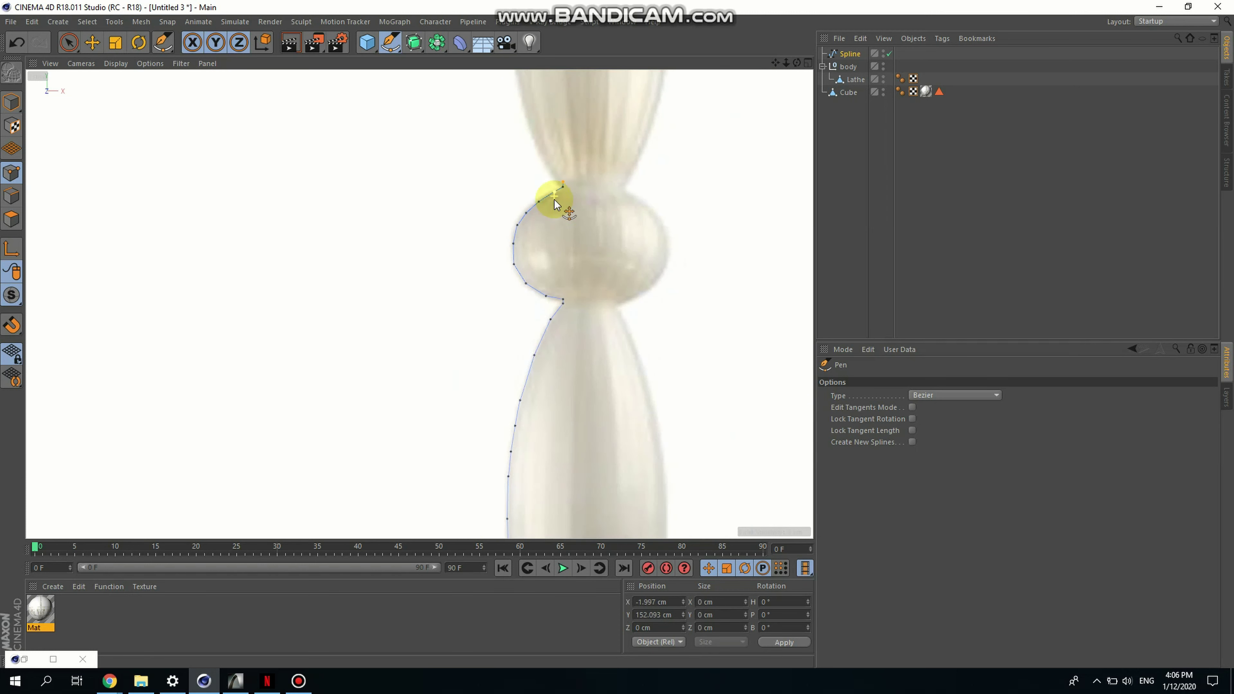
scroll(541, 154, up, 2)
click(534, 131)
click(523, 92)
scroll(516, 194, down, 5)
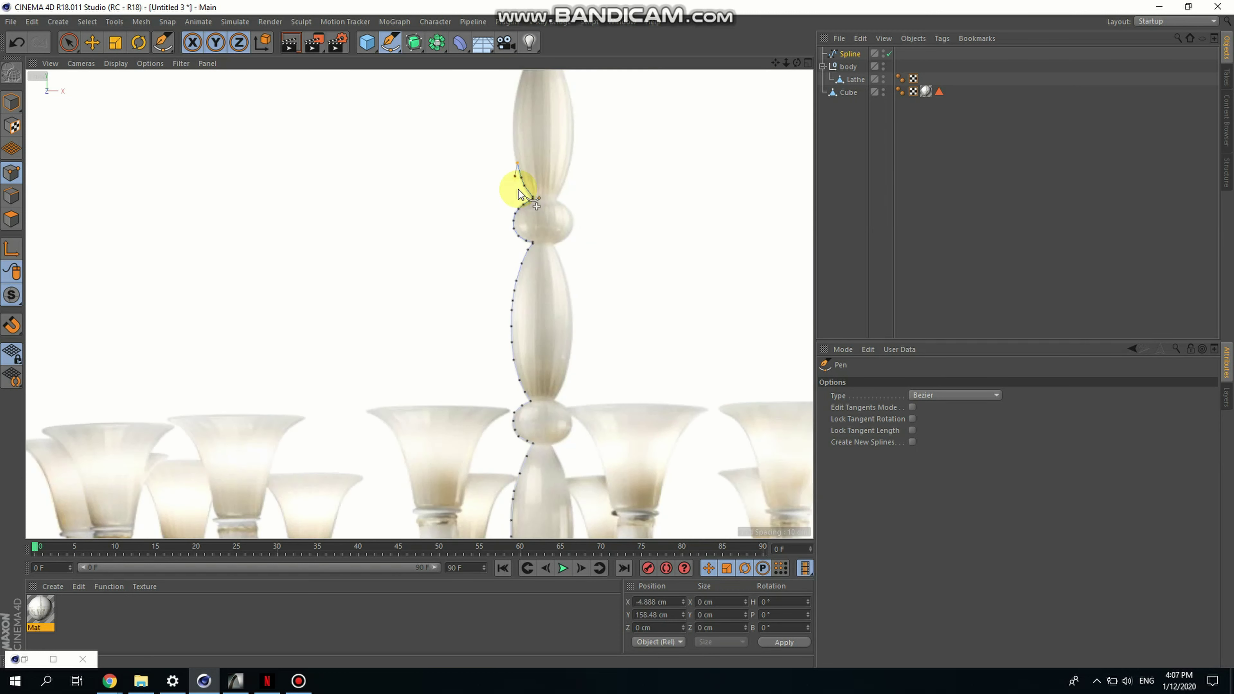
scroll(513, 153, up, 4)
scroll(513, 235, up, 3)
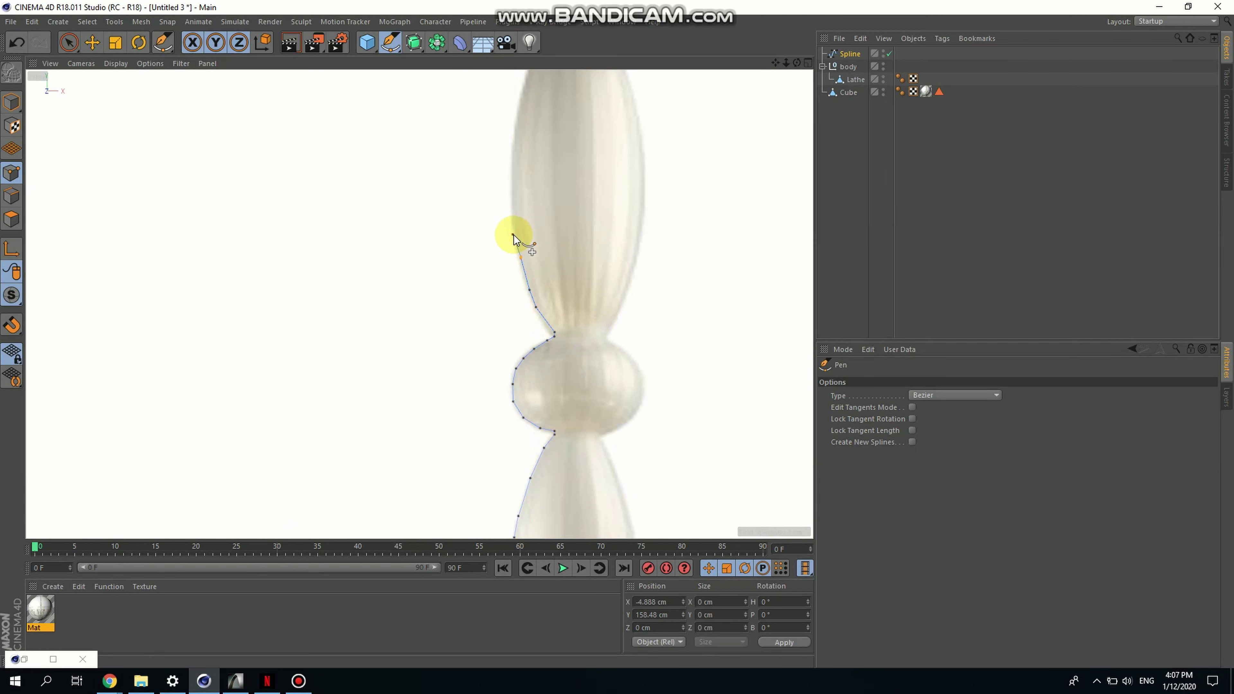
click(514, 231)
click(504, 175)
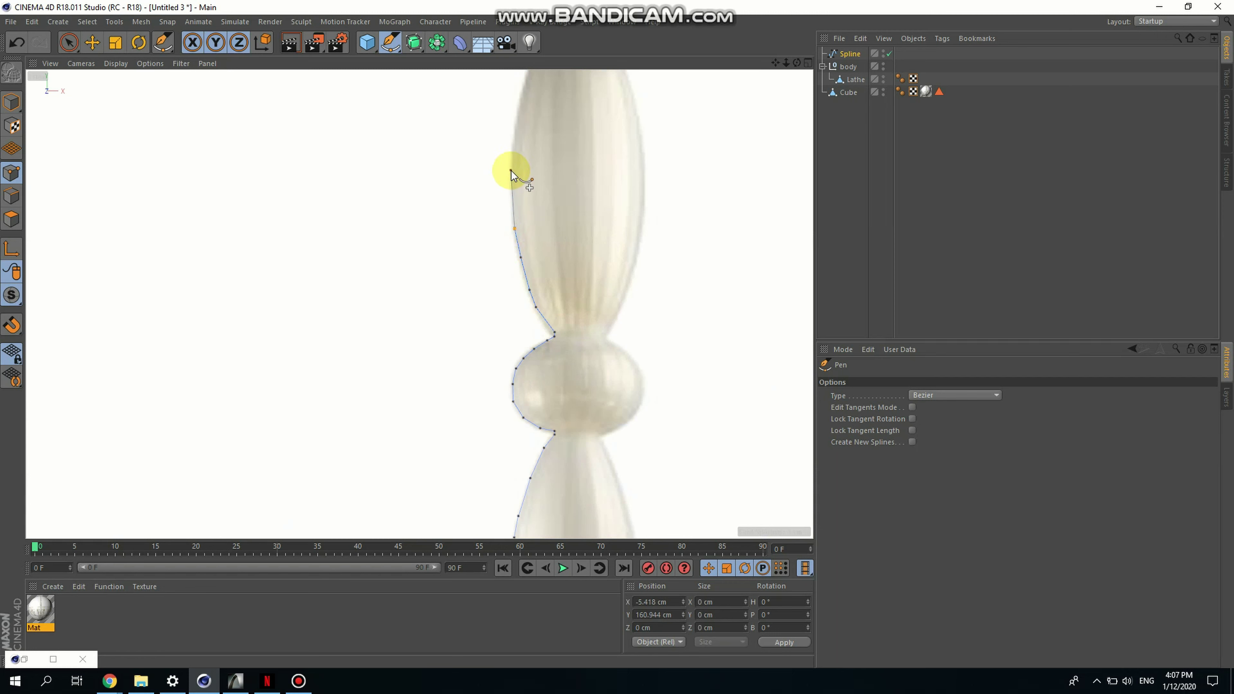
Complete the third elongated bead's left outline up to the neck beneath the topmost round bead
scroll(513, 175, down, 5)
scroll(474, 262, up, 5)
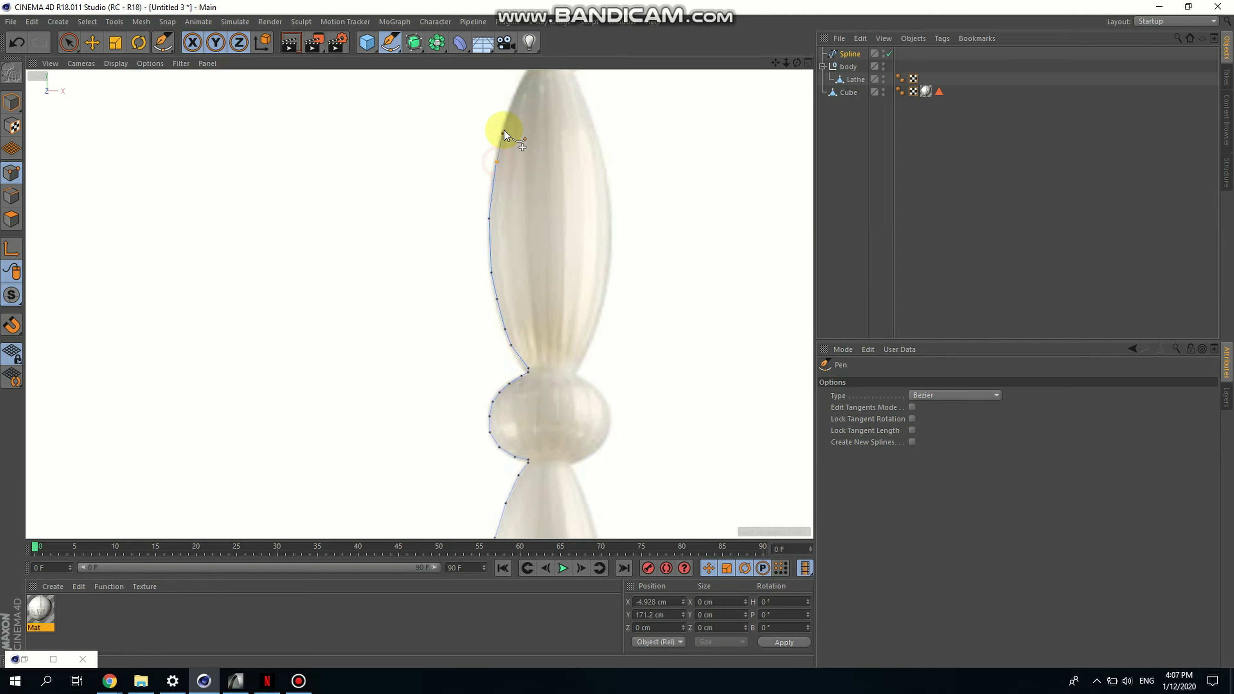
click(500, 122)
scroll(483, 187, down, 3)
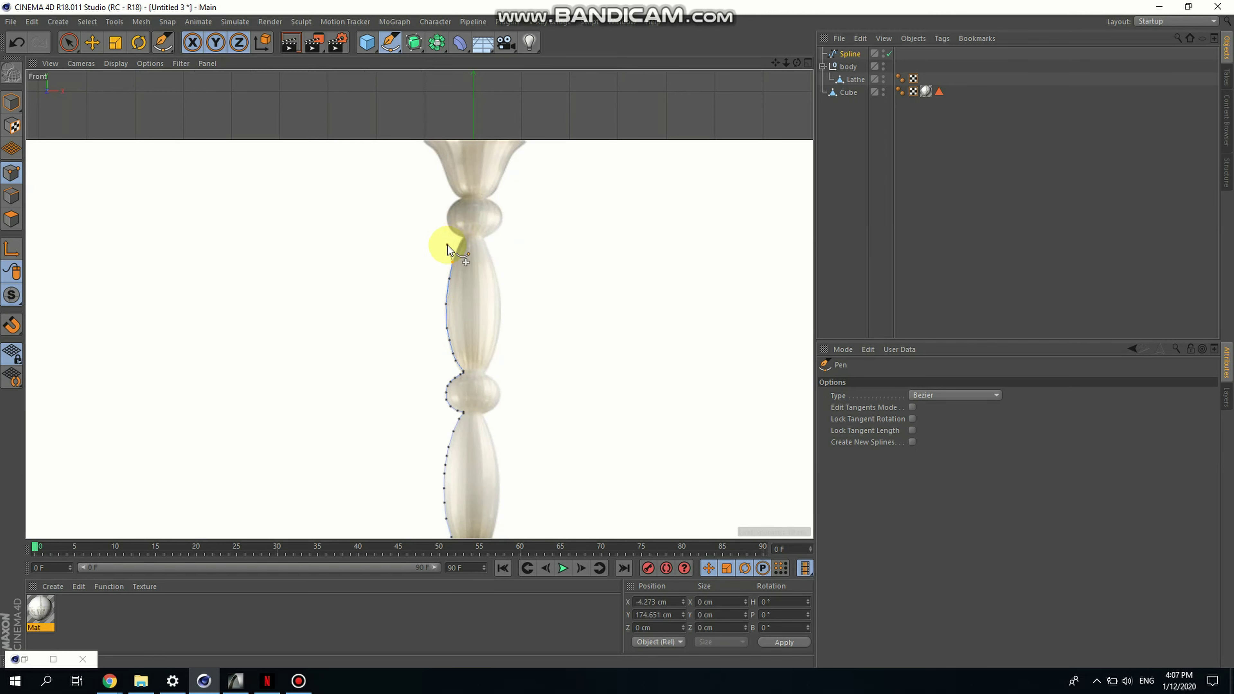
scroll(447, 245, up, 3)
click(474, 247)
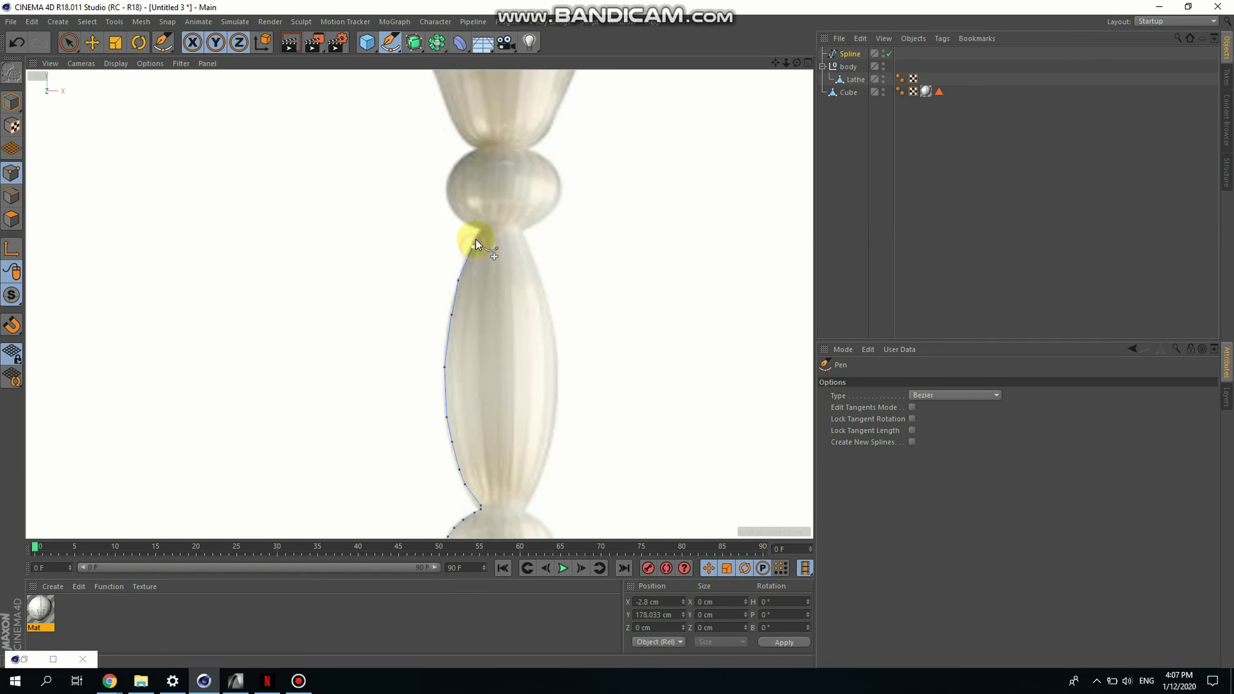
click(481, 231)
Trace the topmost round bead's left outline over its upper edge, ending at the stem's centre axis
drag(483, 228, 447, 181)
click(449, 203)
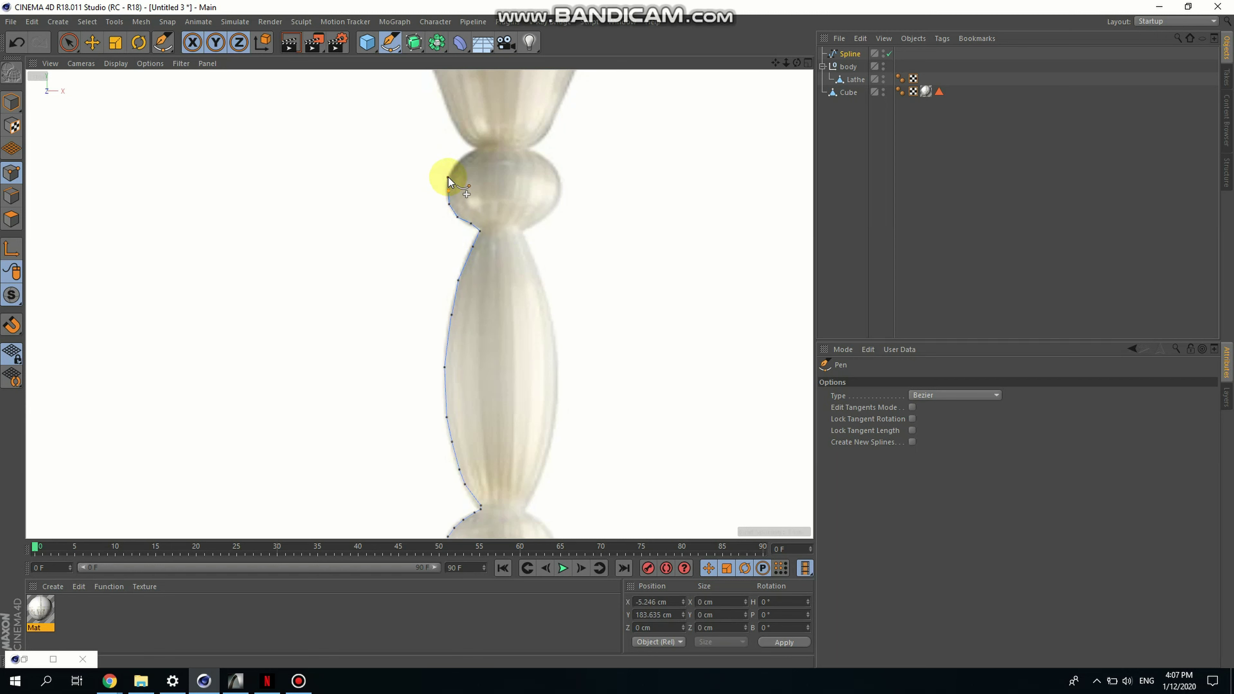
click(449, 176)
click(456, 165)
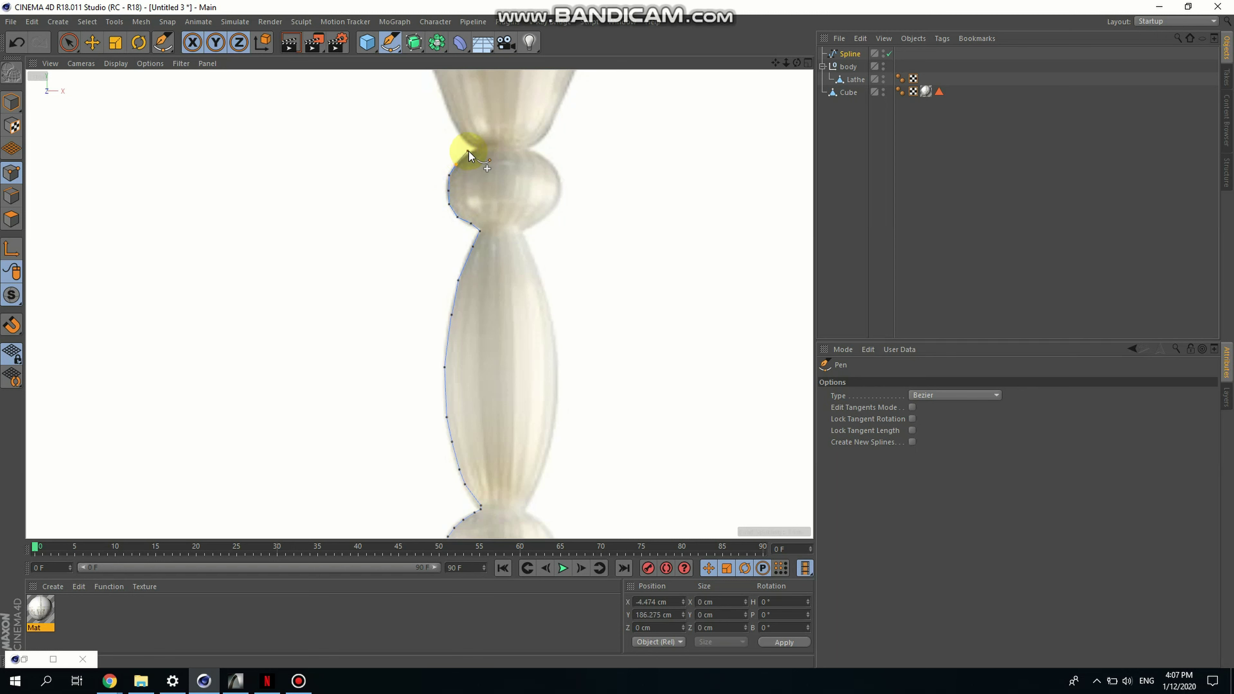
click(474, 152)
click(501, 144)
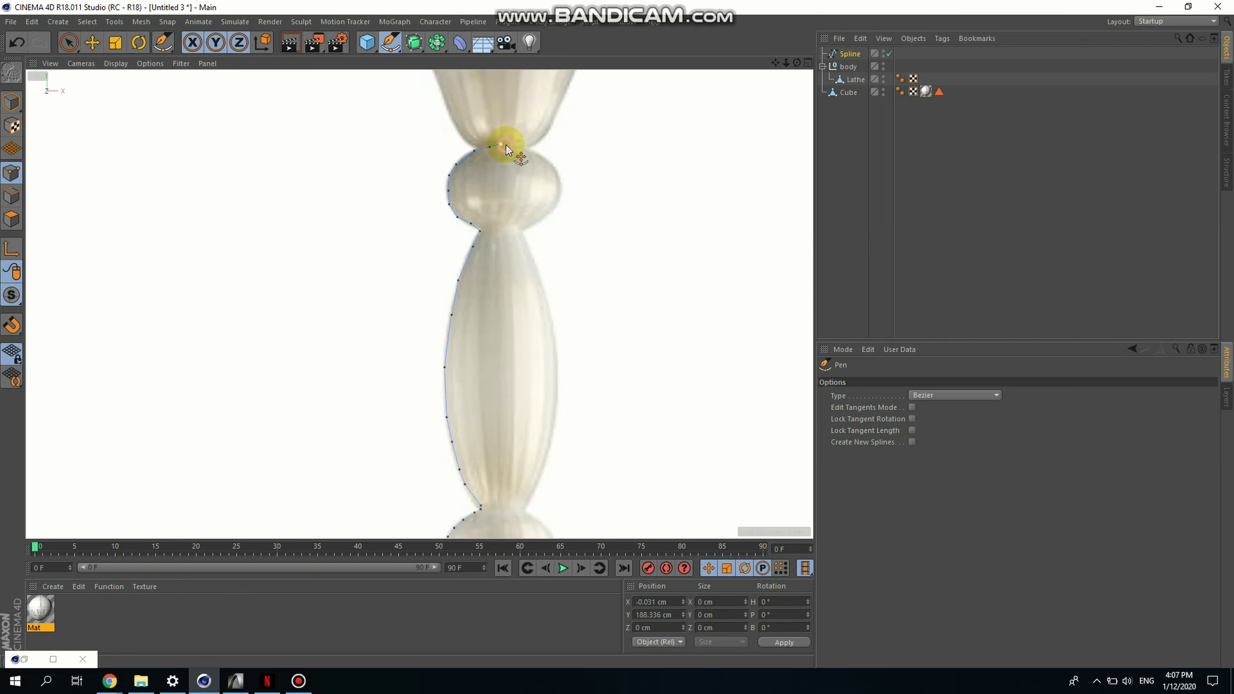
Turn the spline back at the stem's axis and start its inner line just inside the topmost round bead's upper edge
scroll(505, 148, up, 2)
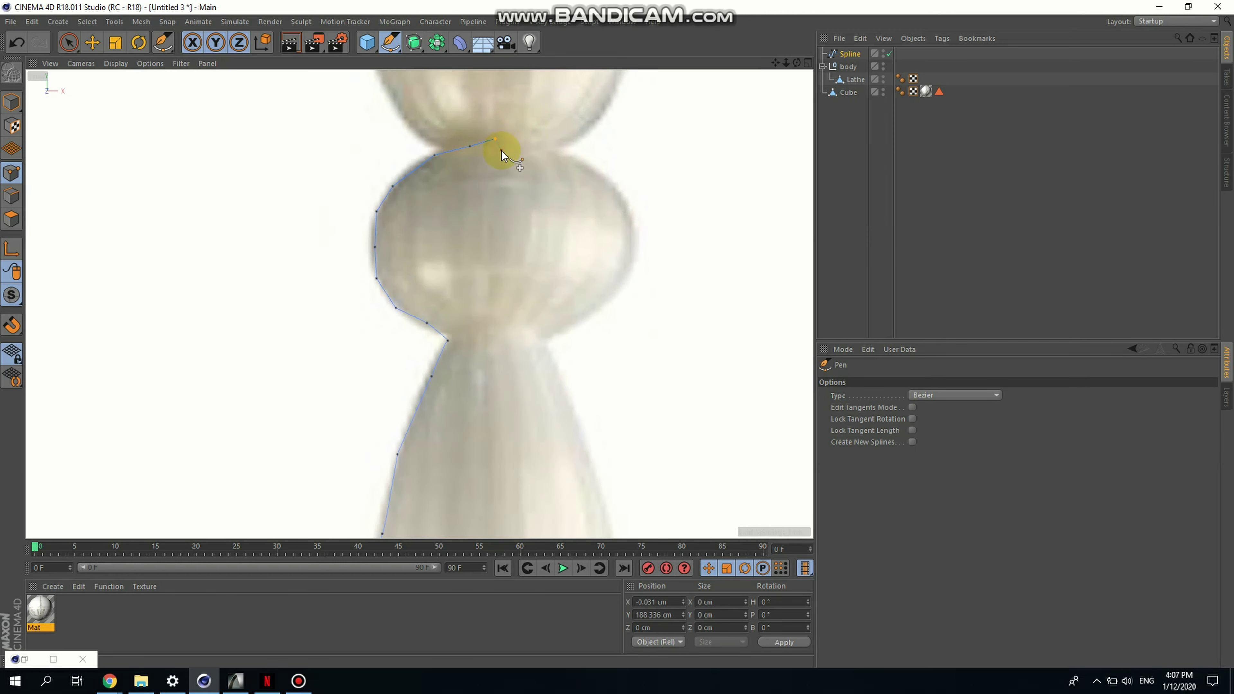
click(496, 147)
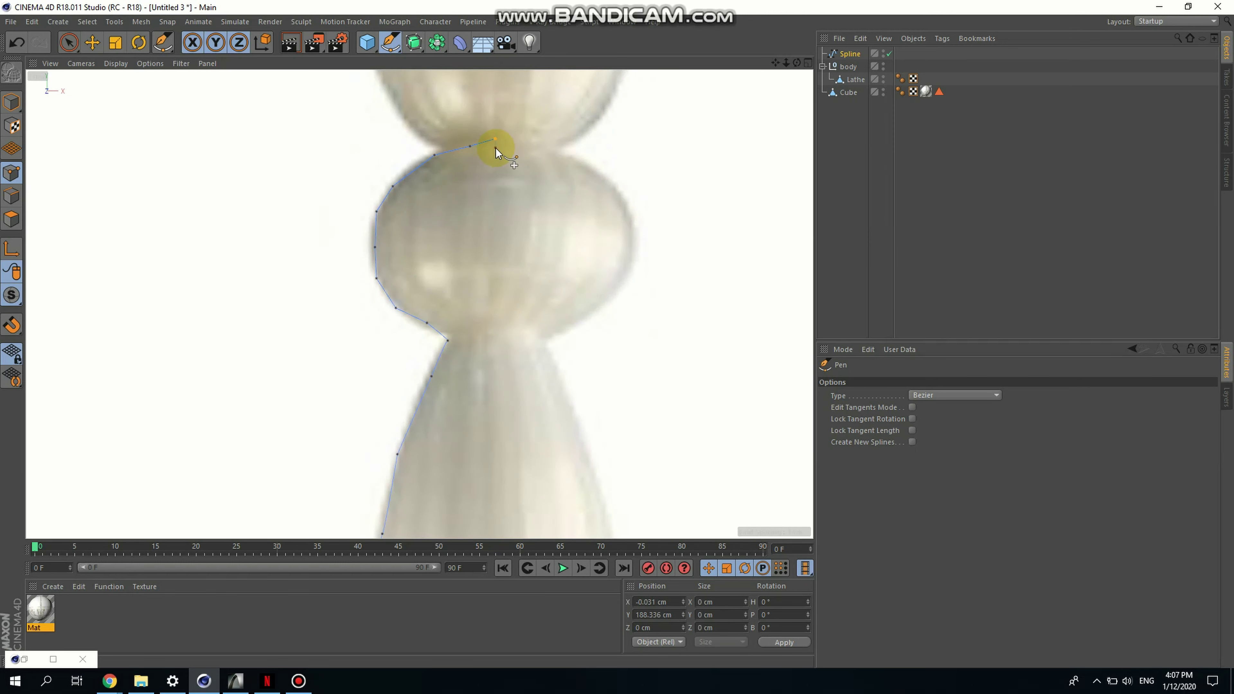
click(467, 155)
click(441, 163)
scroll(441, 163, up, 2)
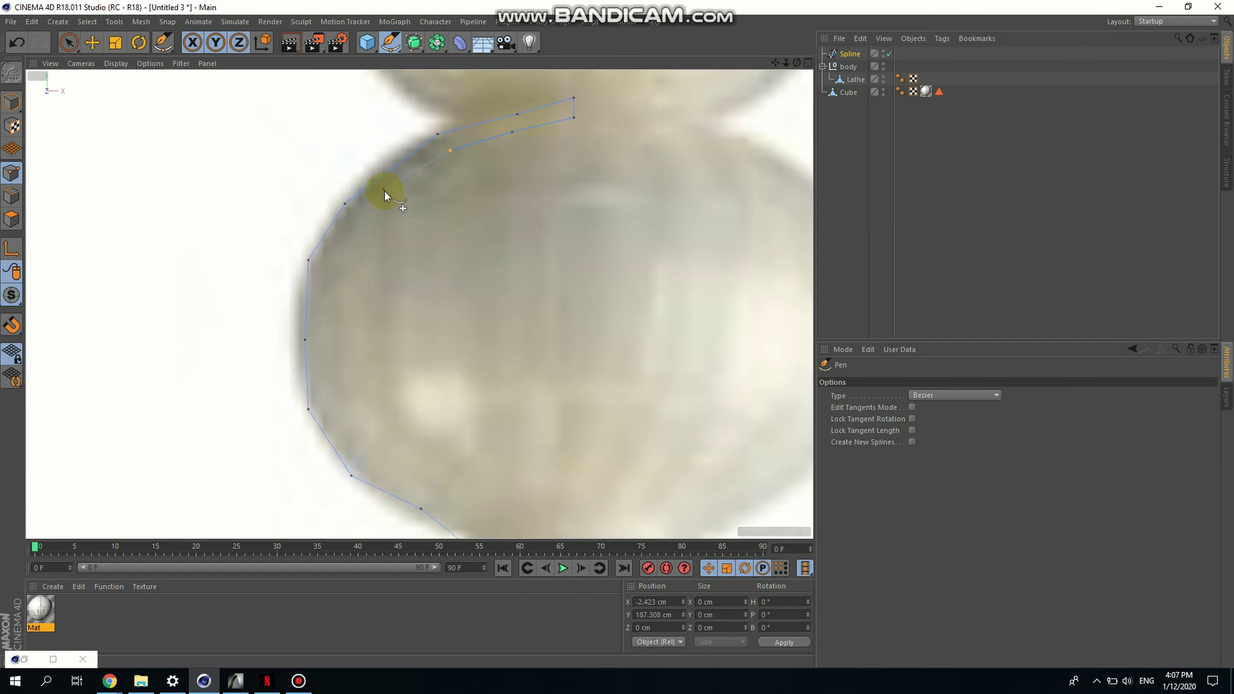
Continue the inner line down the topmost round bead's left side, parallel to its outer line
click(331, 260)
click(325, 303)
click(325, 348)
click(330, 394)
click(348, 429)
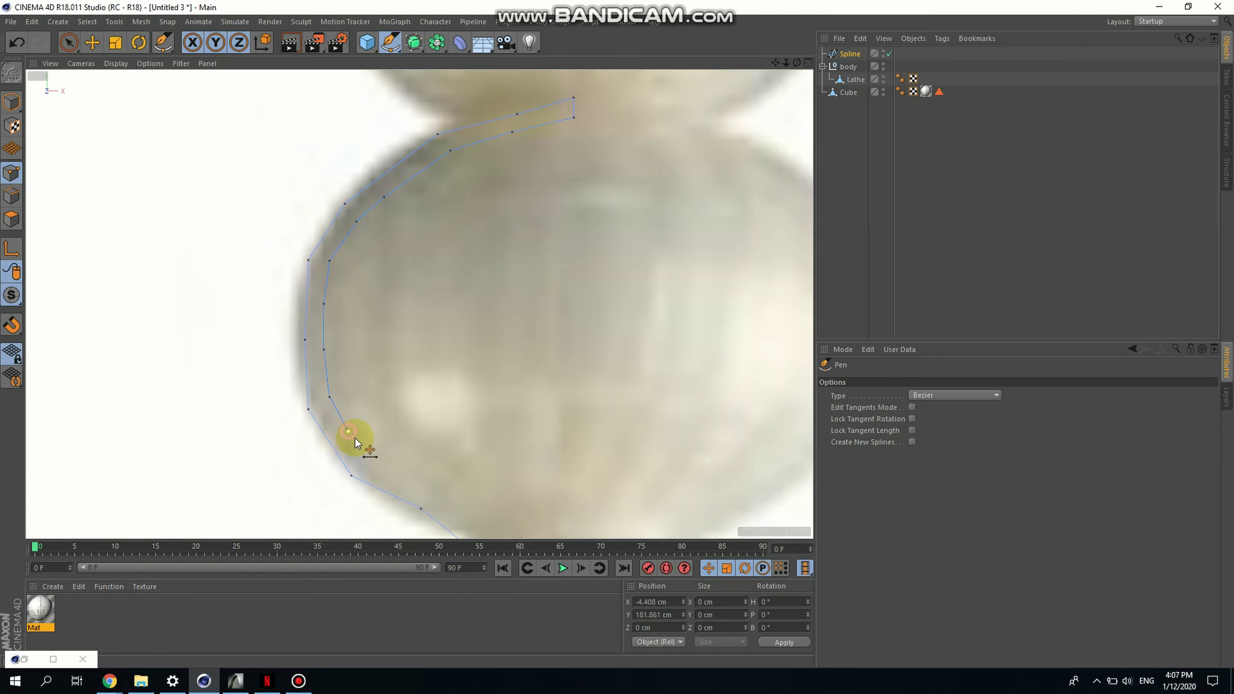
click(377, 459)
Carry the inner line along the topmost round bead's lower left edge to the neck beneath it
scroll(404, 451, down, 2)
scroll(402, 451, up, 2)
click(411, 467)
click(440, 481)
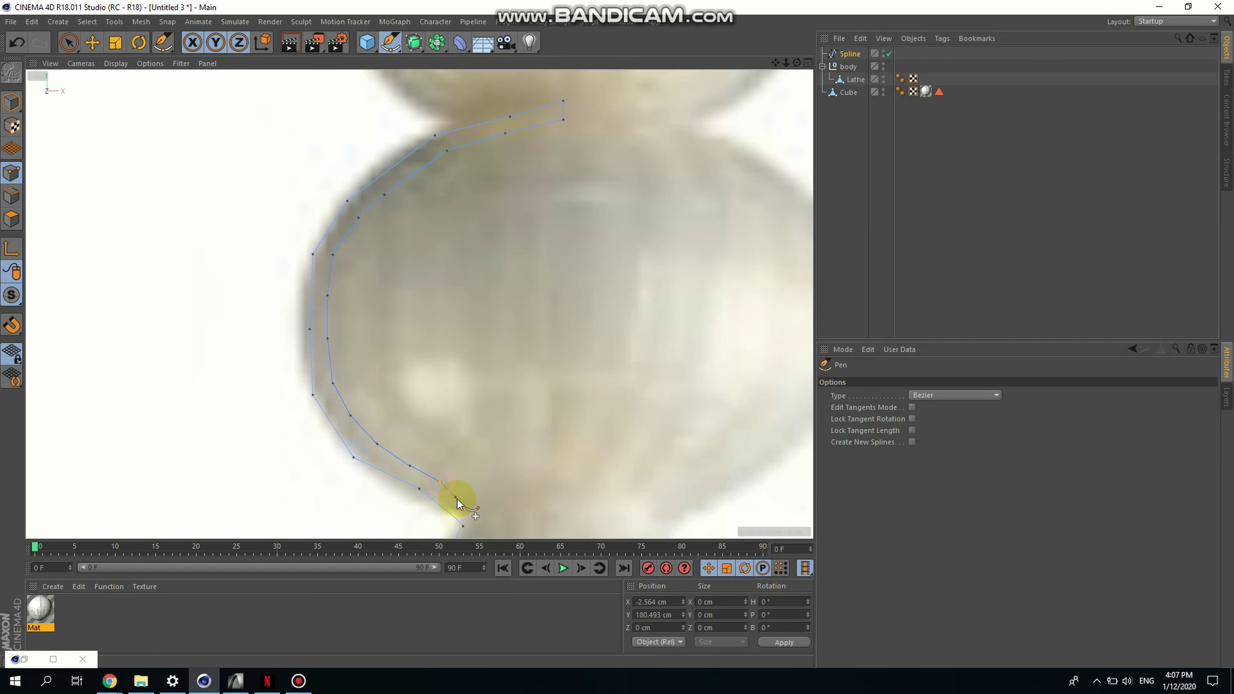
click(462, 502)
click(483, 519)
Run the inner line from the neck down the upper left side of the third elongated bead
scroll(488, 516, down, 4)
scroll(490, 509, up, 4)
scroll(483, 465, down, 3)
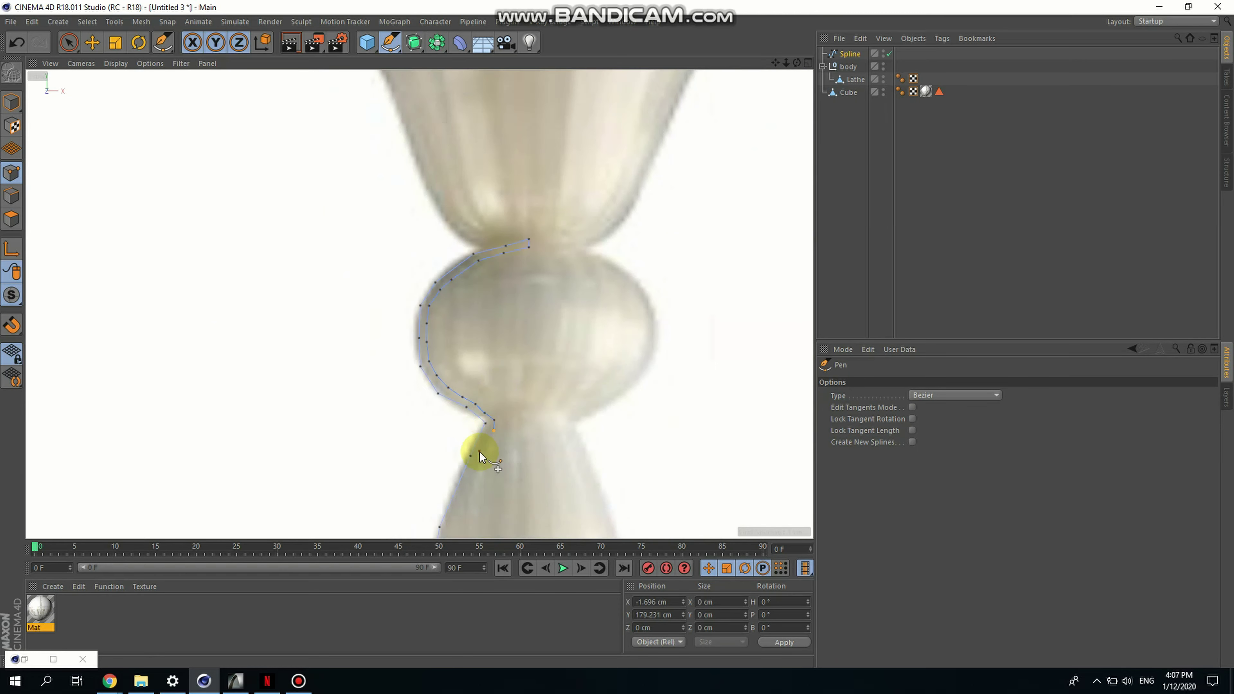
scroll(486, 448, up, 1)
scroll(466, 491, down, 4)
scroll(449, 386, down, 3)
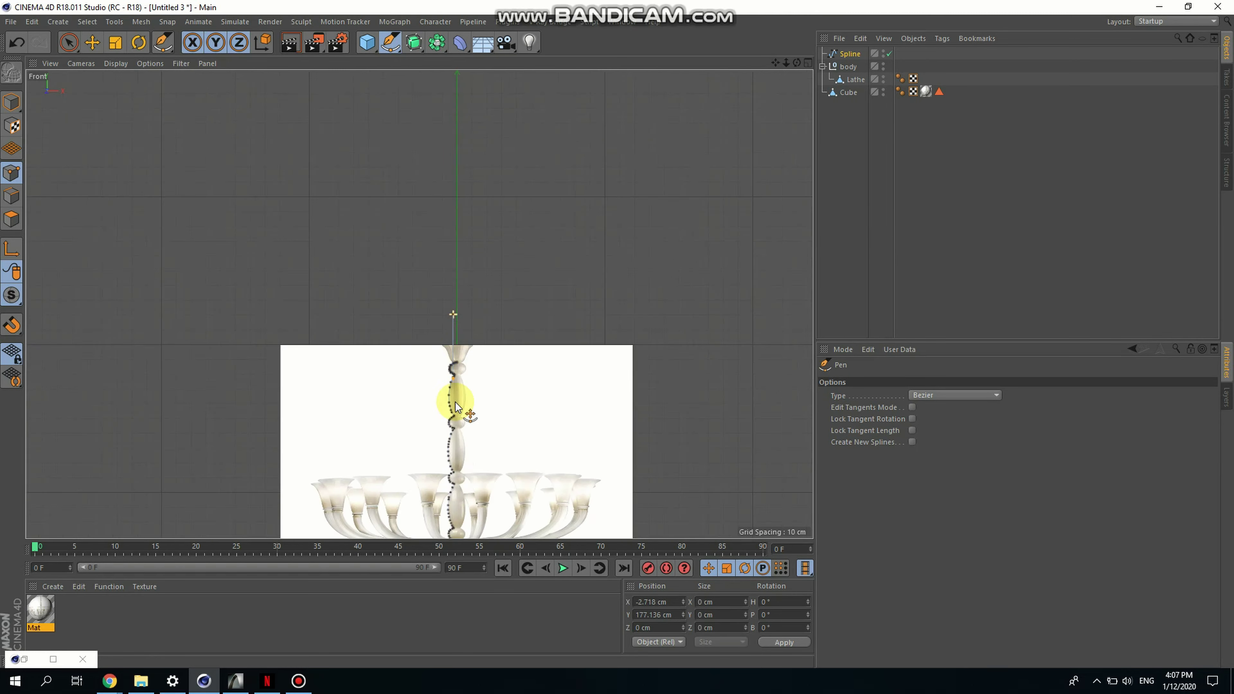
scroll(421, 413, up, 8)
scroll(419, 358, down, 3)
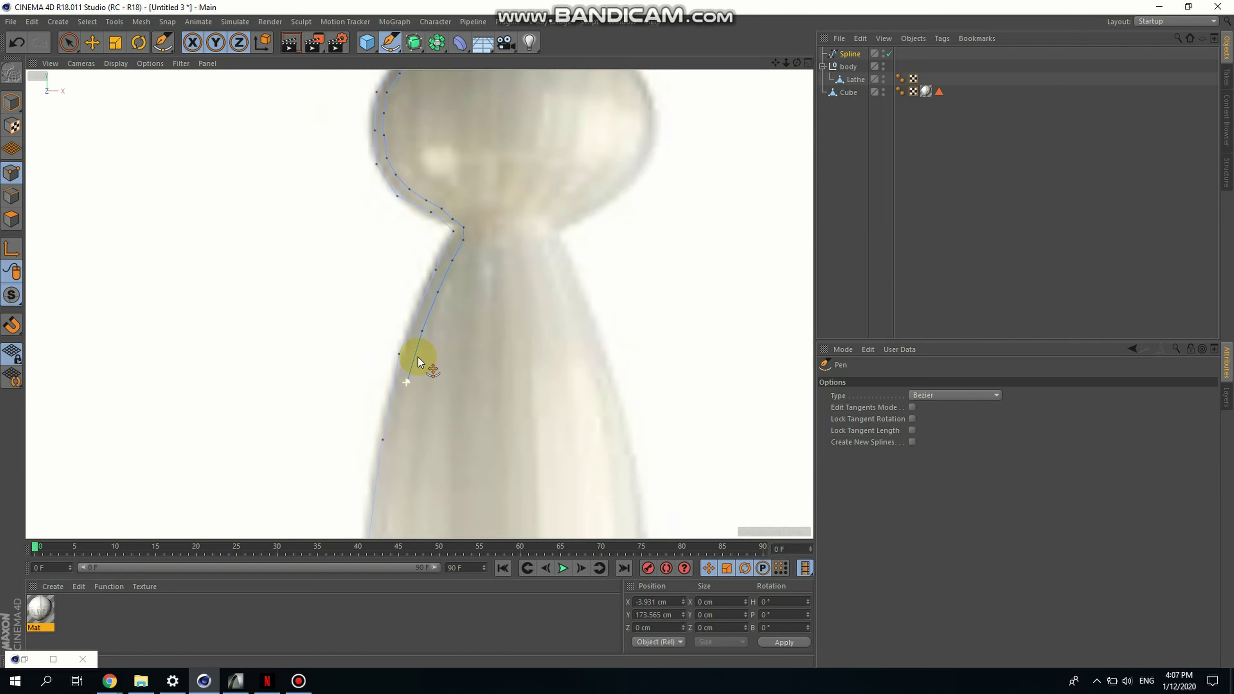
scroll(393, 469, up, 3)
scroll(399, 448, down, 2)
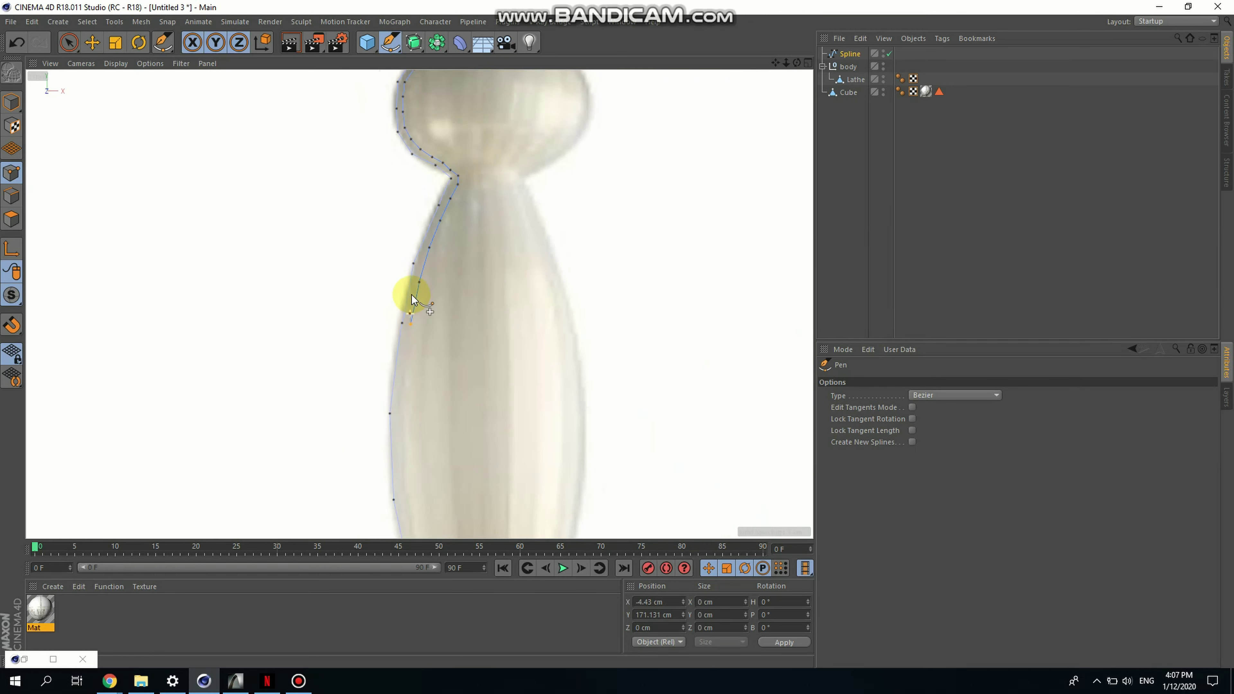
Continue the inner line past the third elongated bead's widest part down to its lower neck
scroll(410, 413, up, 2)
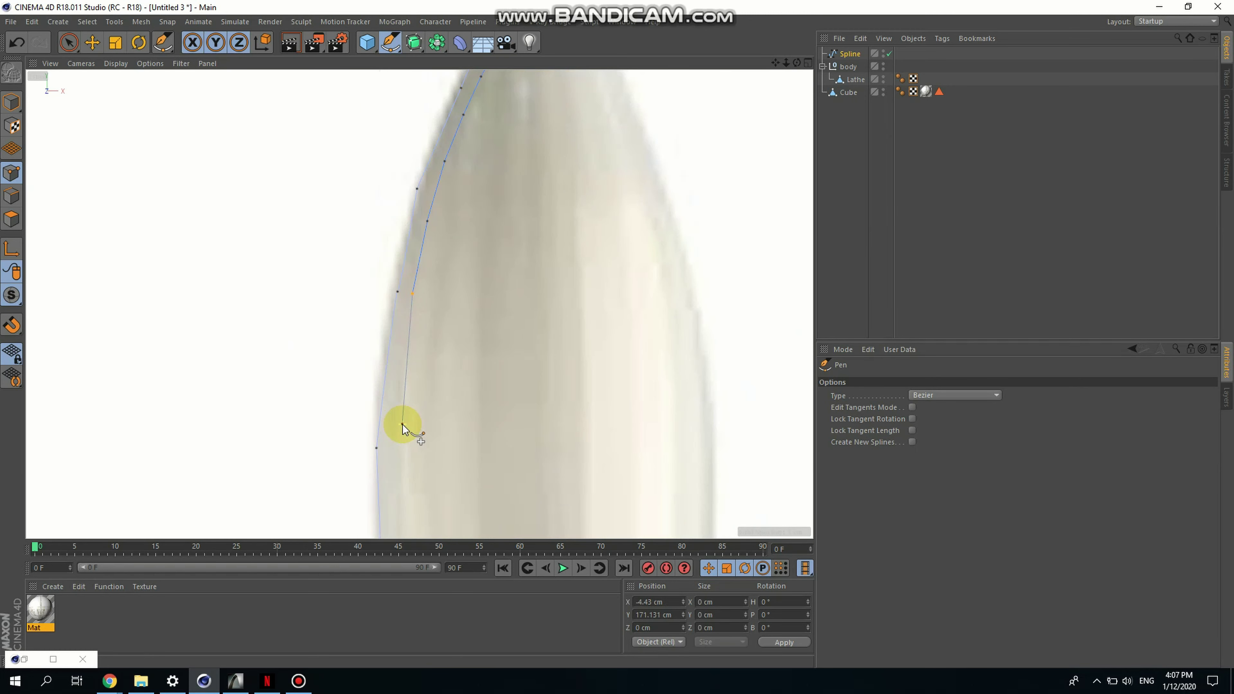
scroll(398, 450, up, 2)
click(396, 451)
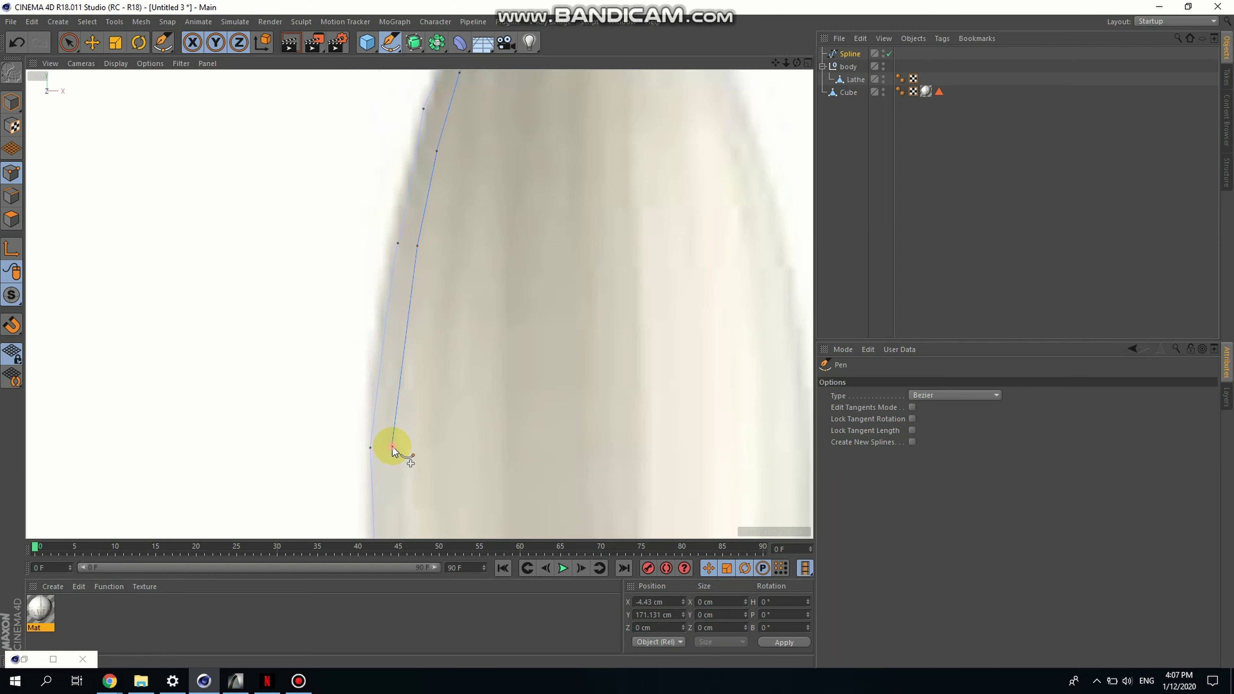
scroll(462, 372, down, 2)
scroll(452, 437, up, 2)
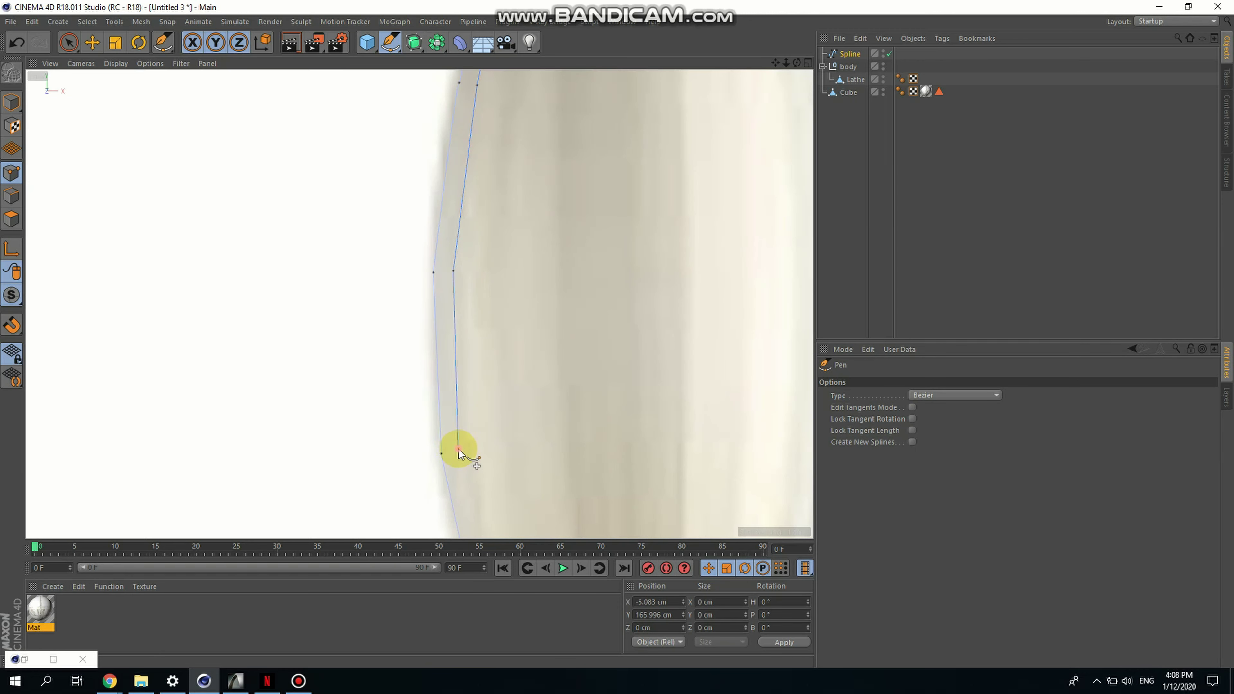
scroll(431, 292, down, 3)
scroll(456, 349, up, 3)
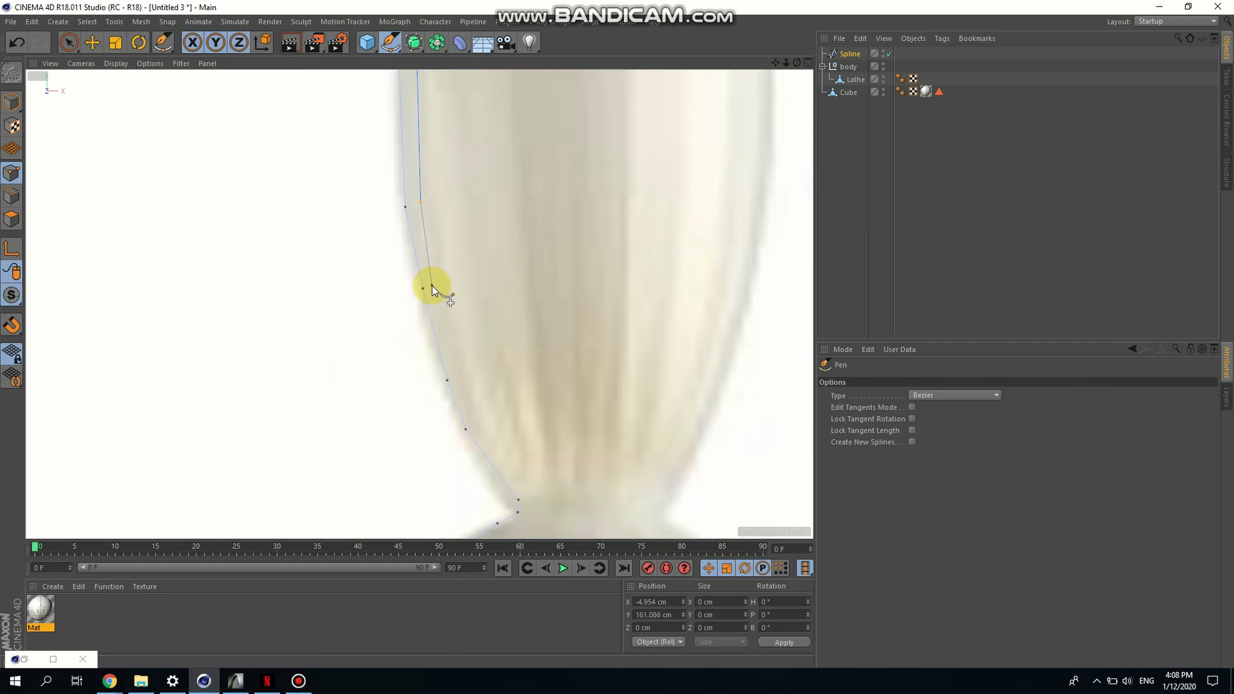
click(457, 377)
scroll(510, 469, down, 3)
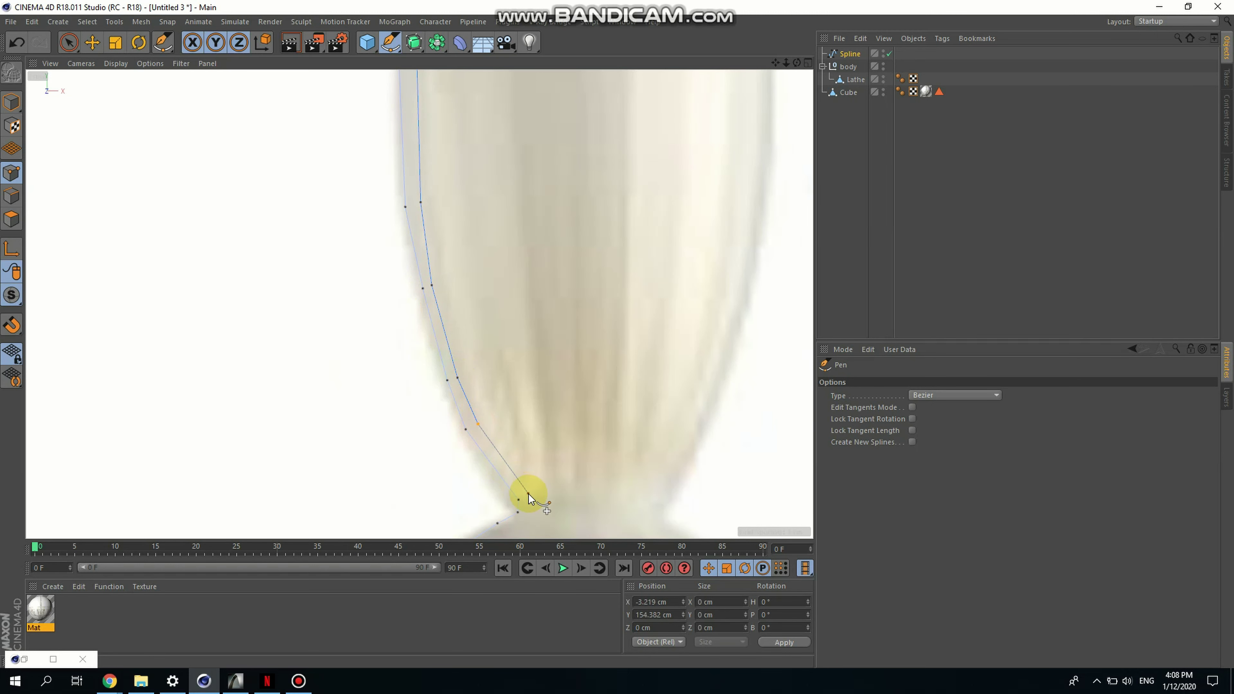
click(528, 494)
Bend the inner line around the neck and down the upper left curve of the third round bead
scroll(481, 310, up, 4)
click(483, 257)
click(475, 272)
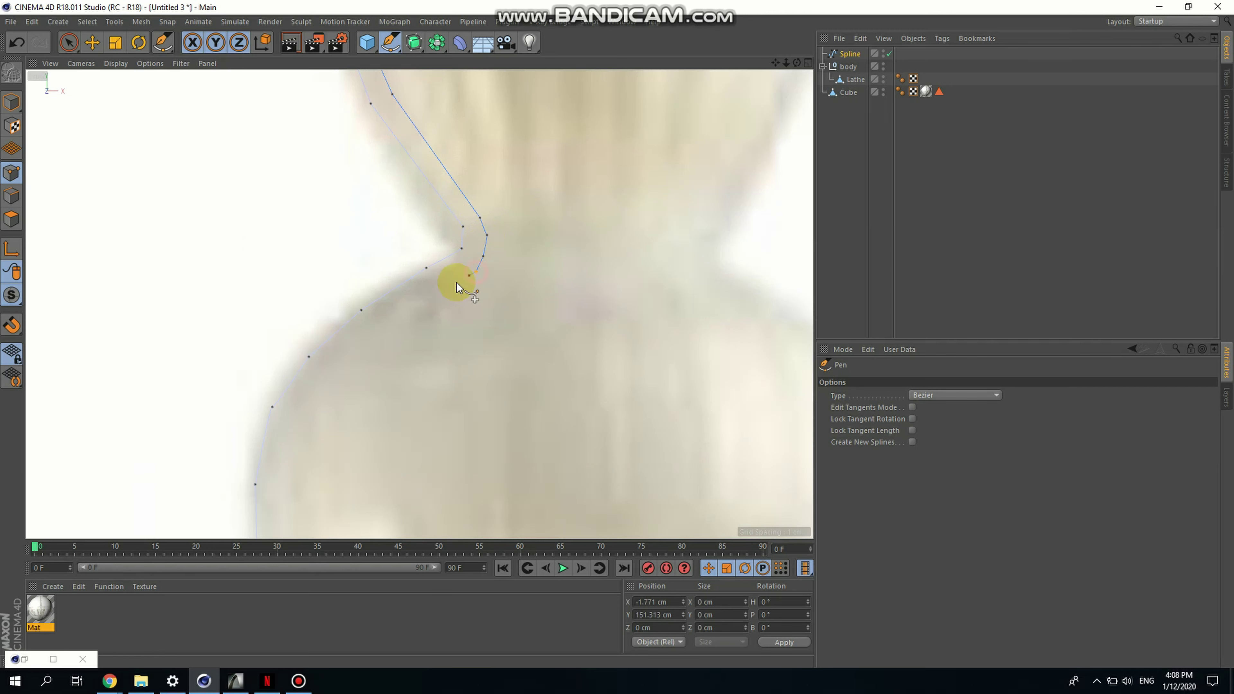
click(427, 291)
click(330, 370)
scroll(306, 403, down, 1)
alt+middle_drag(306, 402, 341, 336)
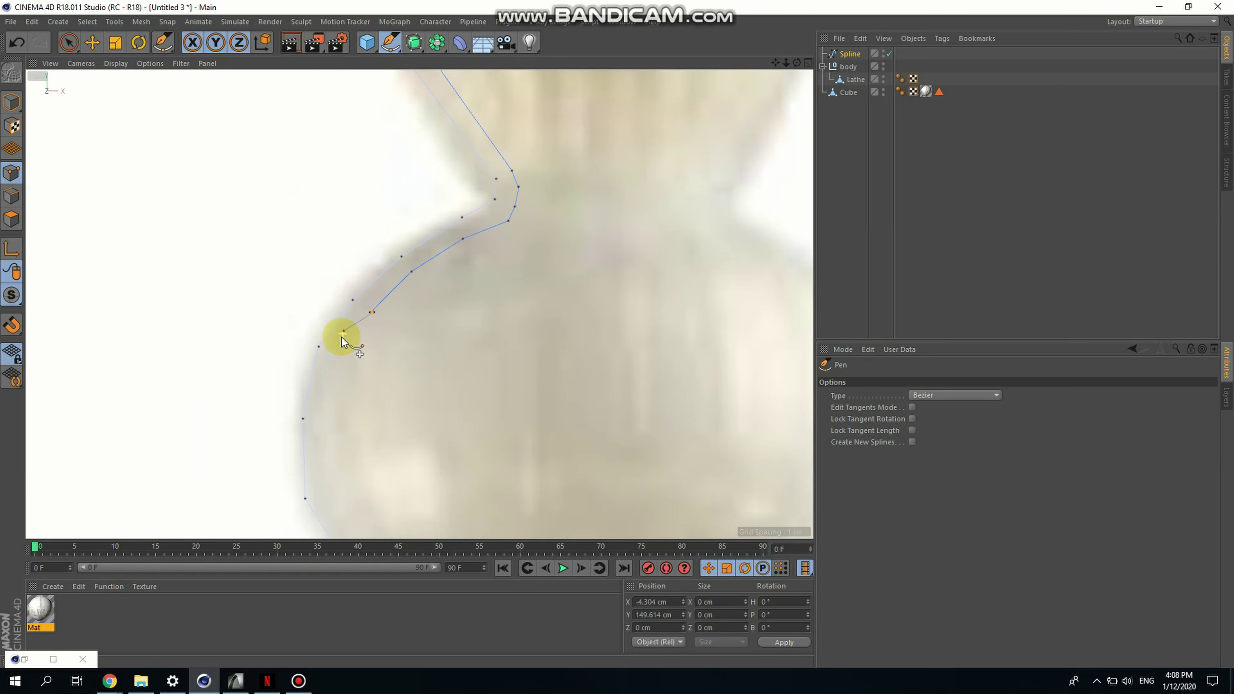
scroll(339, 339, up, 2)
click(337, 362)
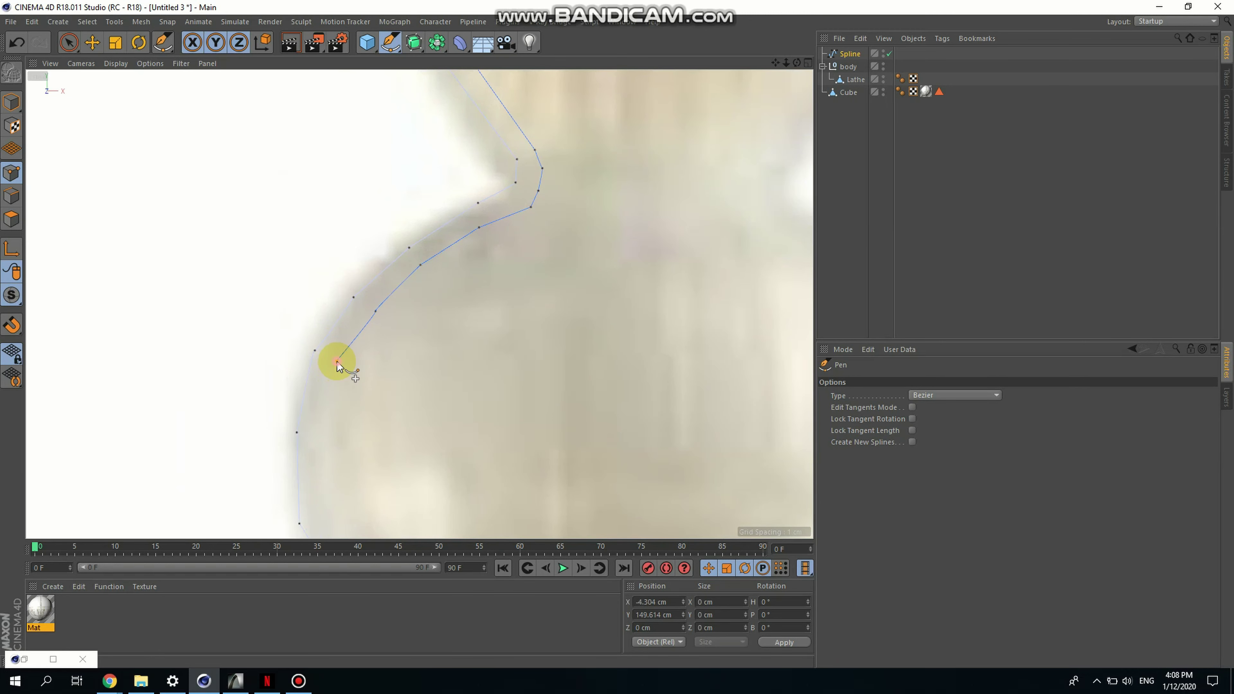
click(322, 442)
Complete the third round bead's inner line along its lower left curve to the neck below
scroll(323, 441, down, 4)
alt+middle_drag(323, 428, 347, 275)
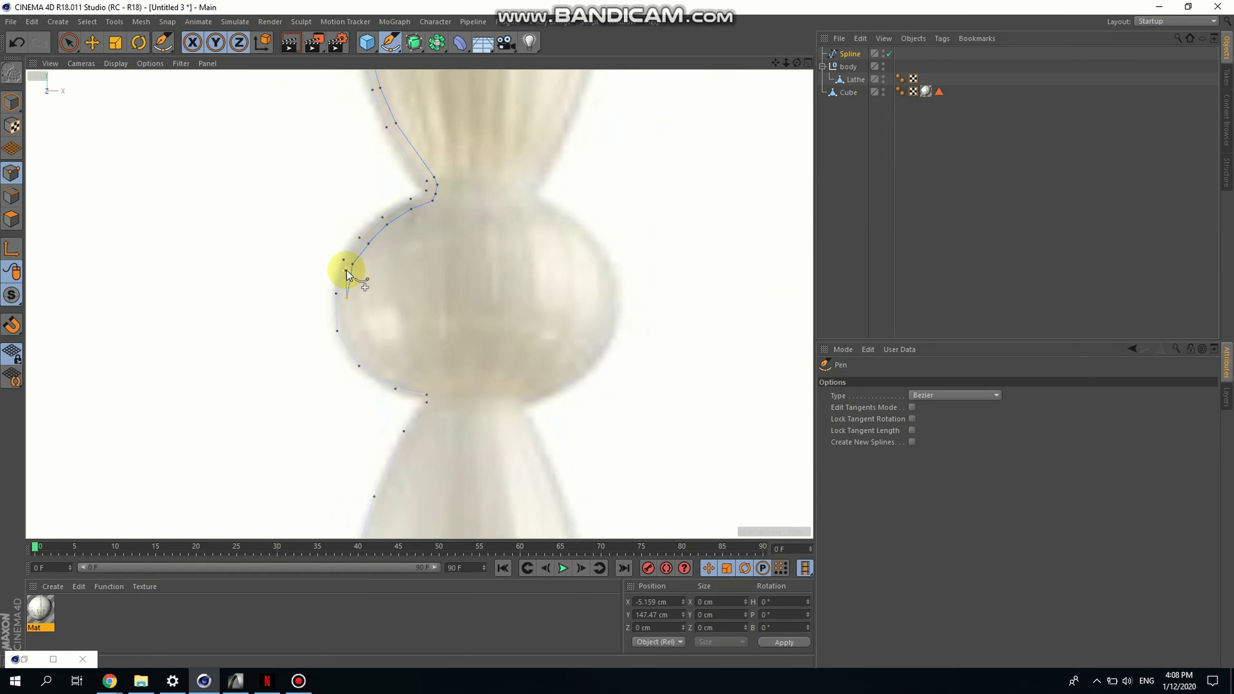
scroll(346, 323, up, 3)
click(349, 334)
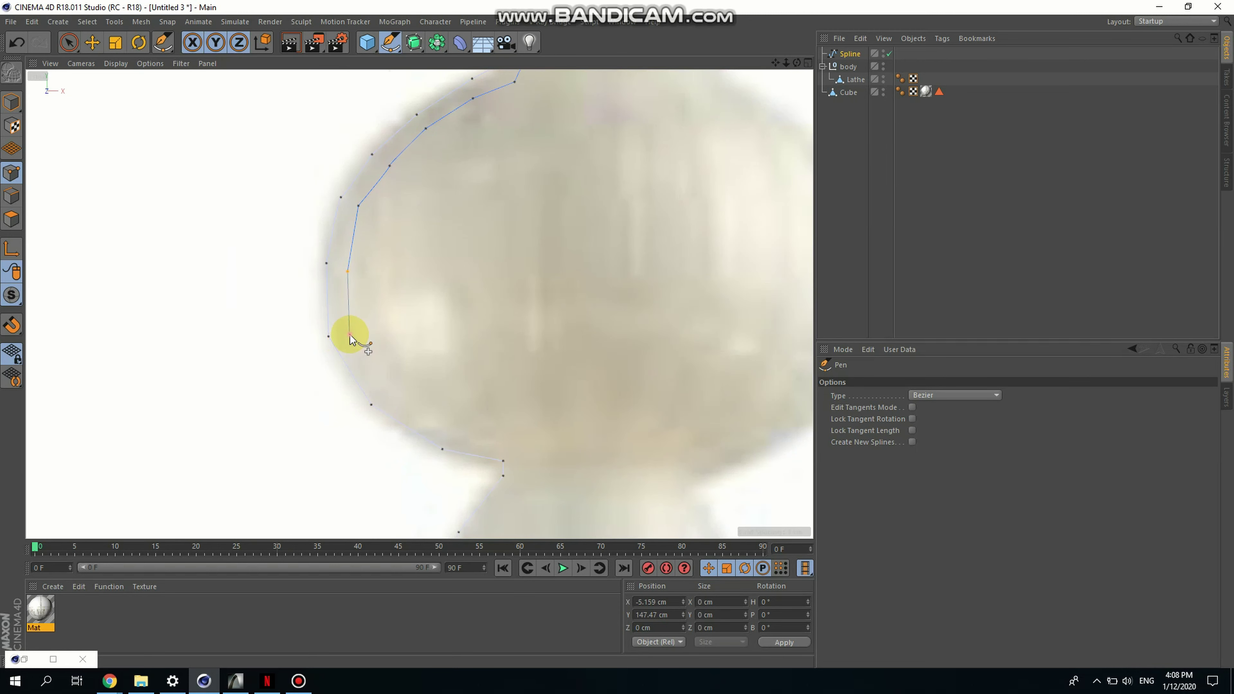
click(410, 405)
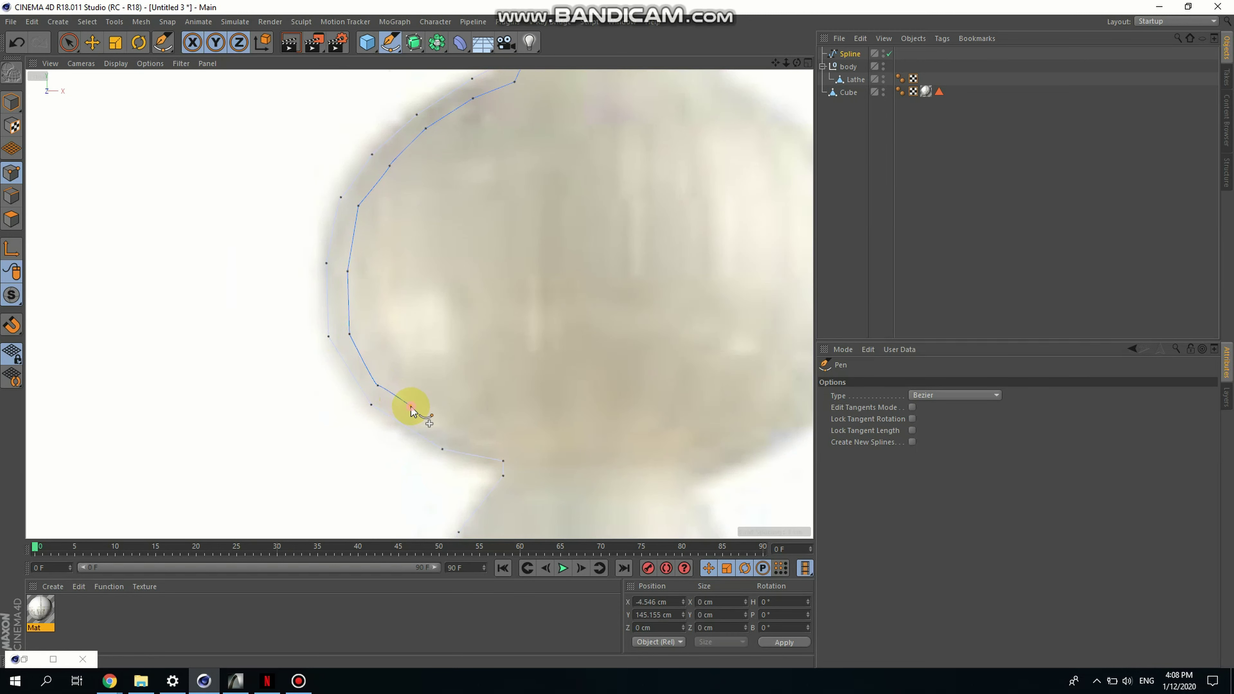
click(439, 423)
click(516, 442)
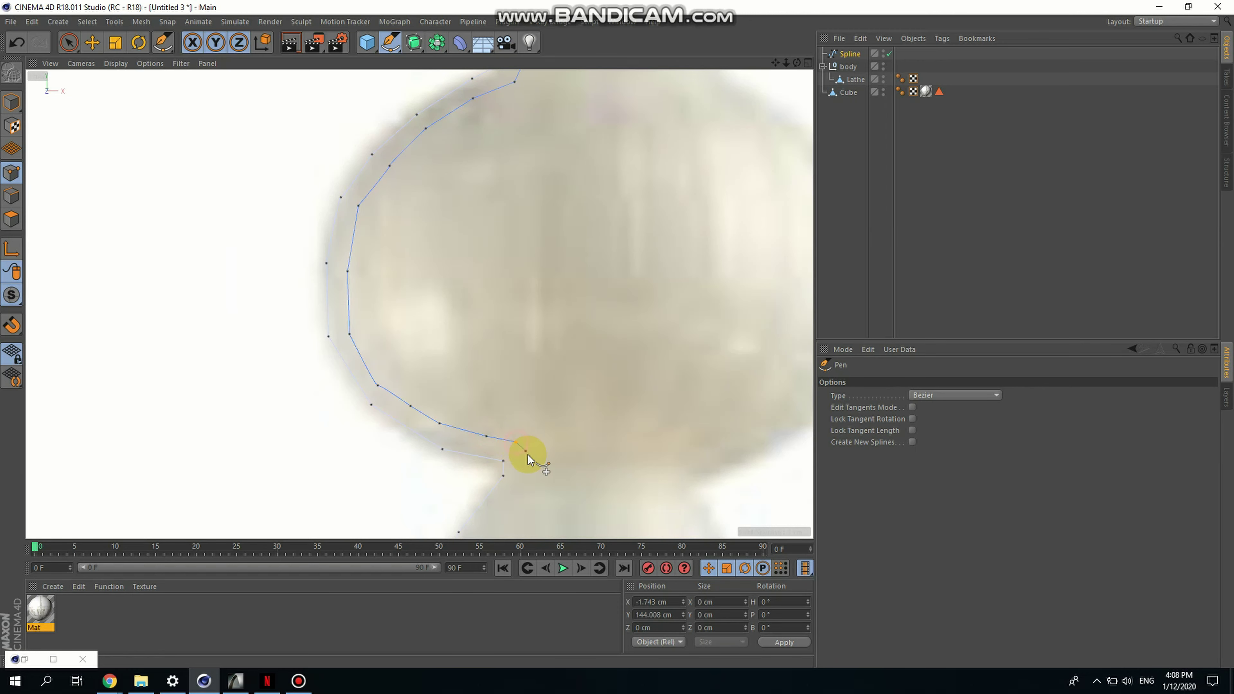
click(531, 460)
Start the inner line down the upper left side of the second elongated bead, just inside its outline
scroll(489, 267, down, 5)
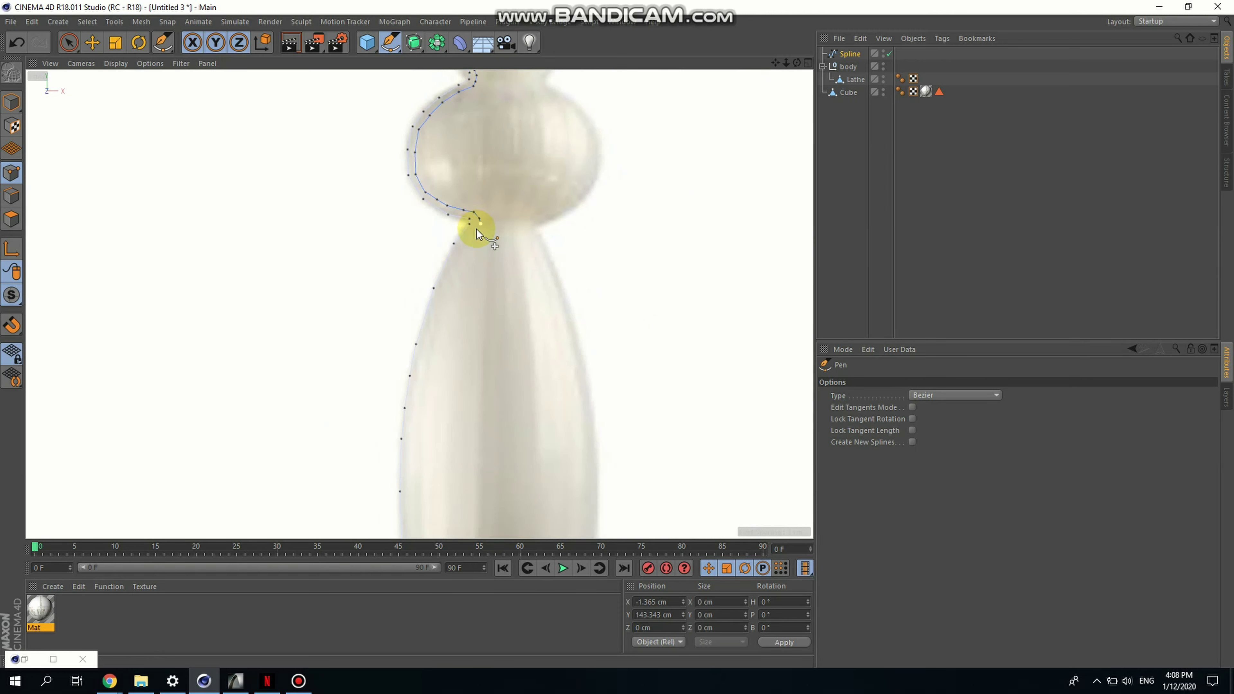
scroll(477, 229, up, 4)
click(451, 271)
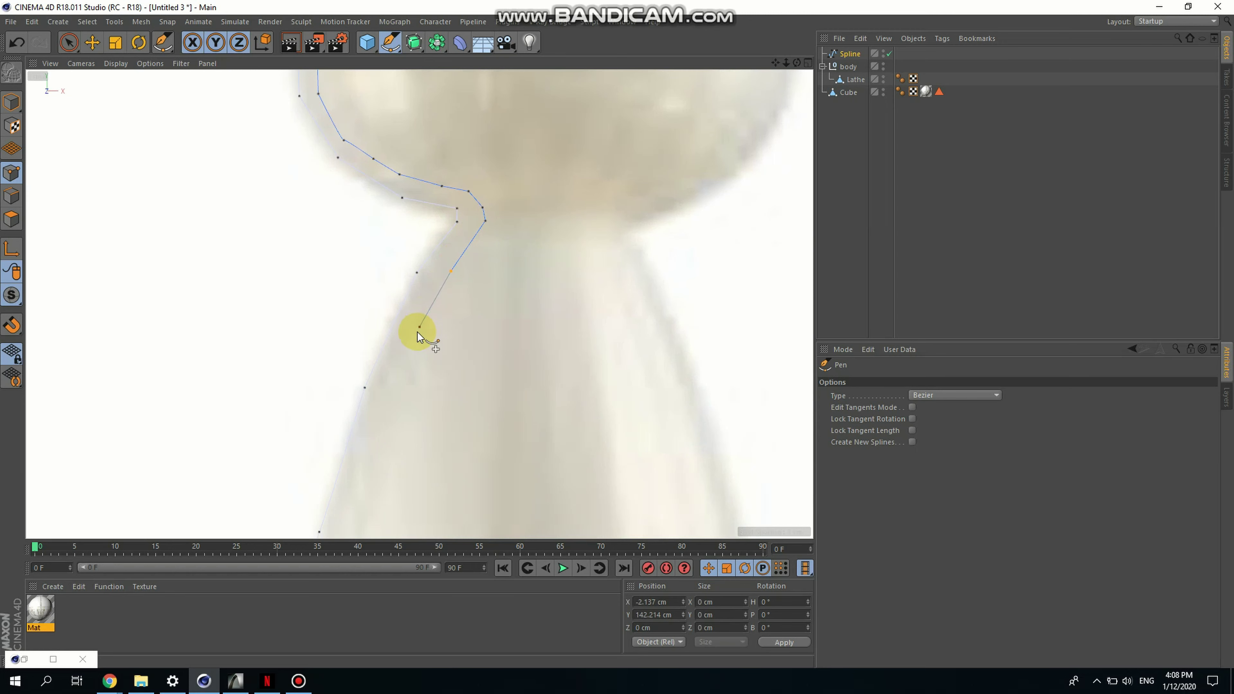
click(417, 334)
click(387, 389)
scroll(384, 388, down, 3)
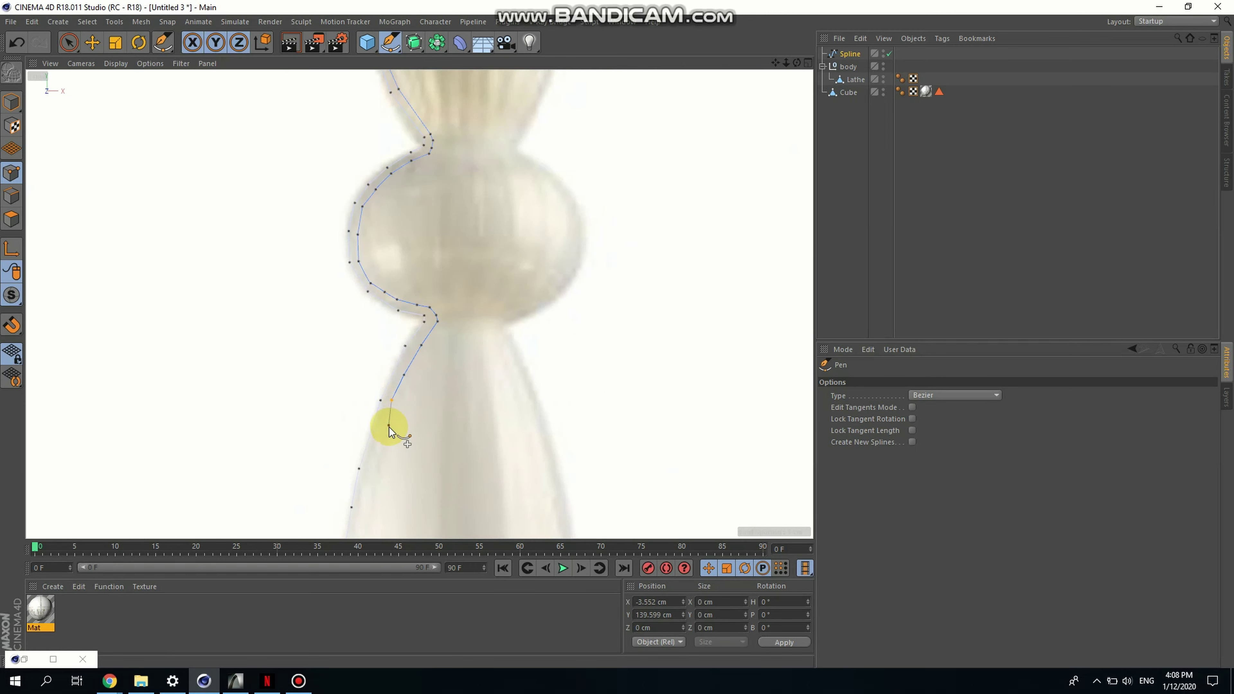
scroll(389, 426, up, 4)
click(373, 442)
Extend the inner line along the widest left part of the second elongated bead
scroll(344, 459, down, 1)
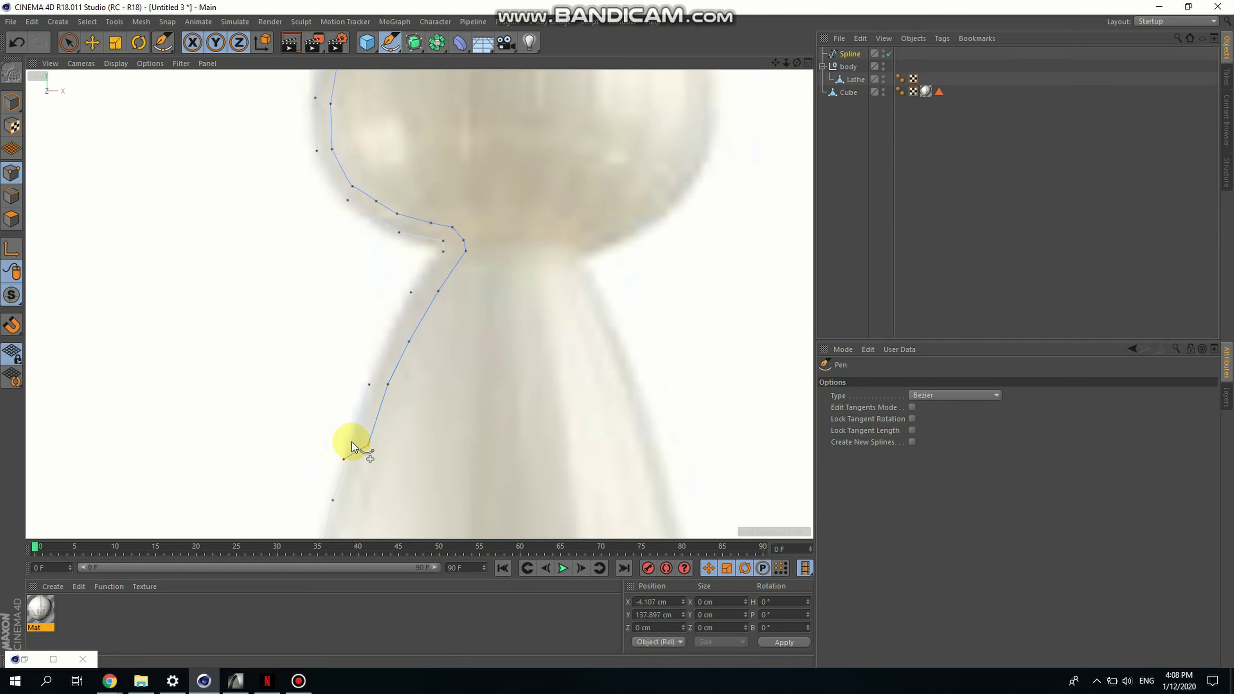
scroll(354, 462, down, 2)
click(357, 468)
scroll(397, 354, down, 2)
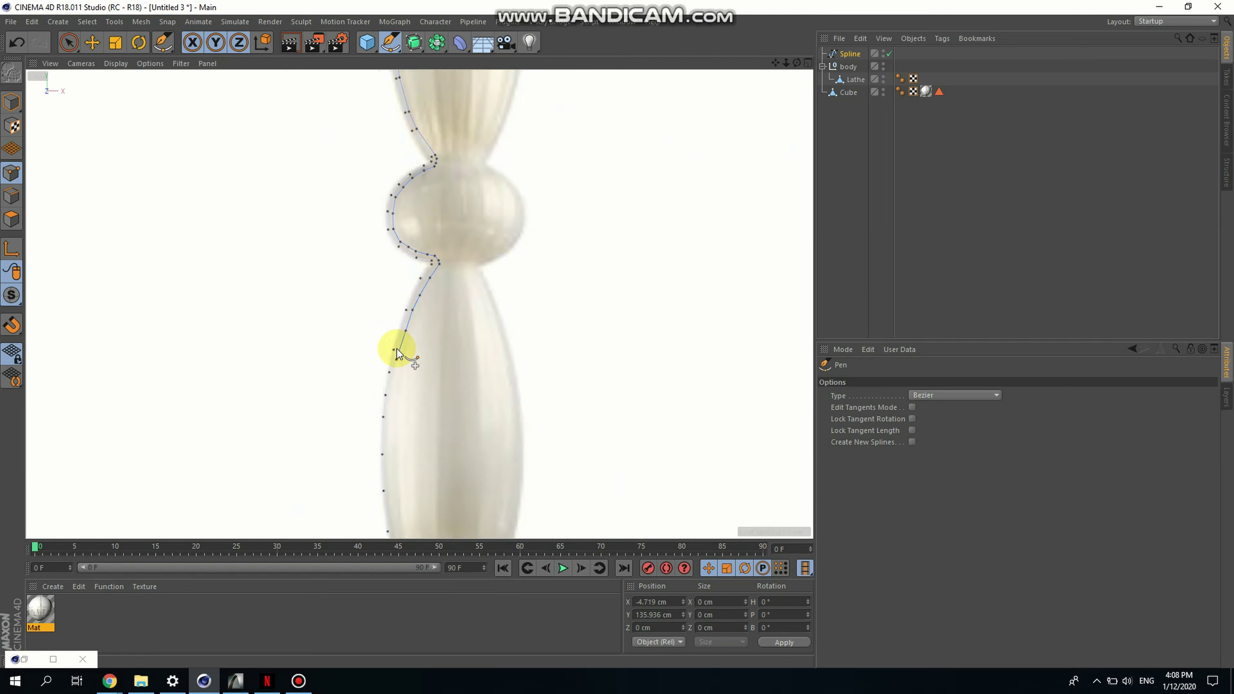
scroll(397, 353, up, 3)
click(418, 326)
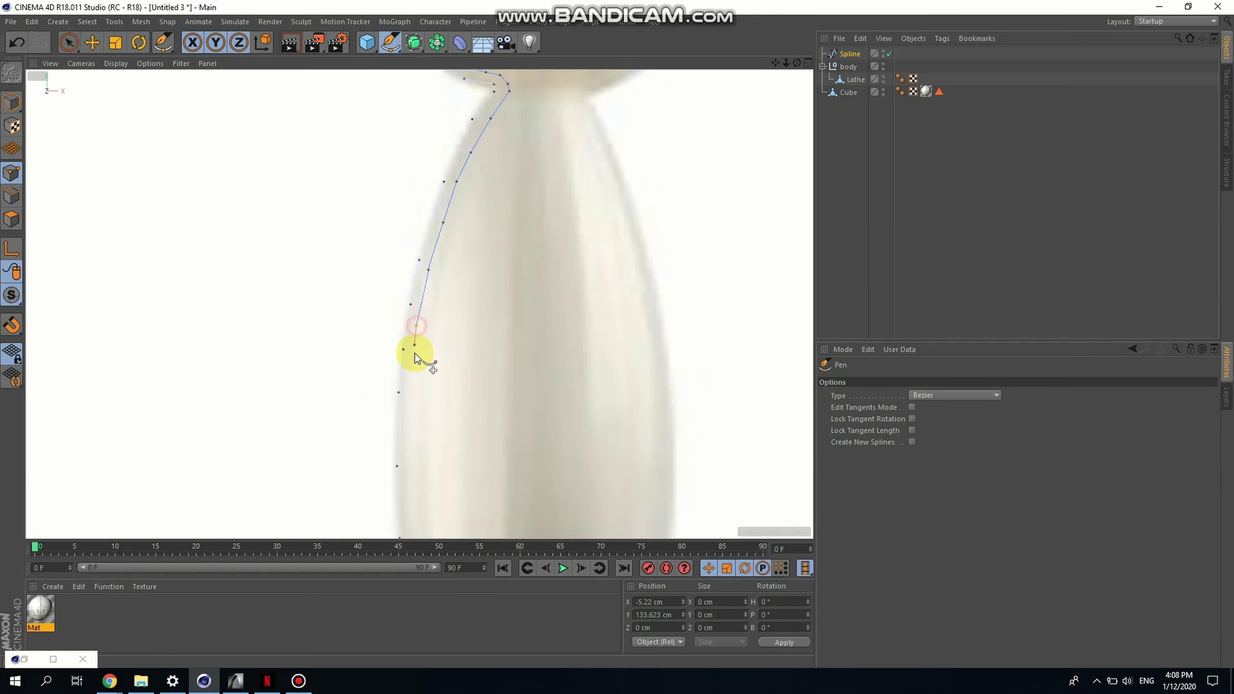
click(407, 379)
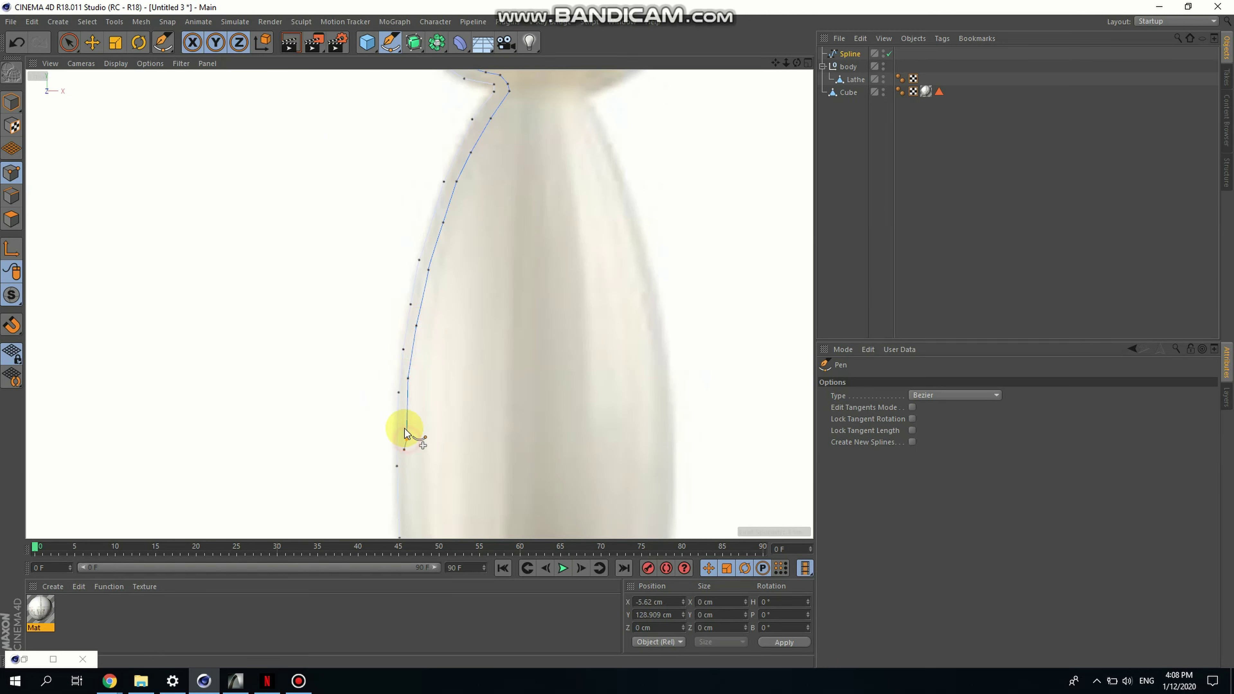
scroll(404, 428, down, 2)
click(419, 372)
Bring the inner line down the second elongated bead's tapering lower left side to its neck
scroll(419, 371, up, 2)
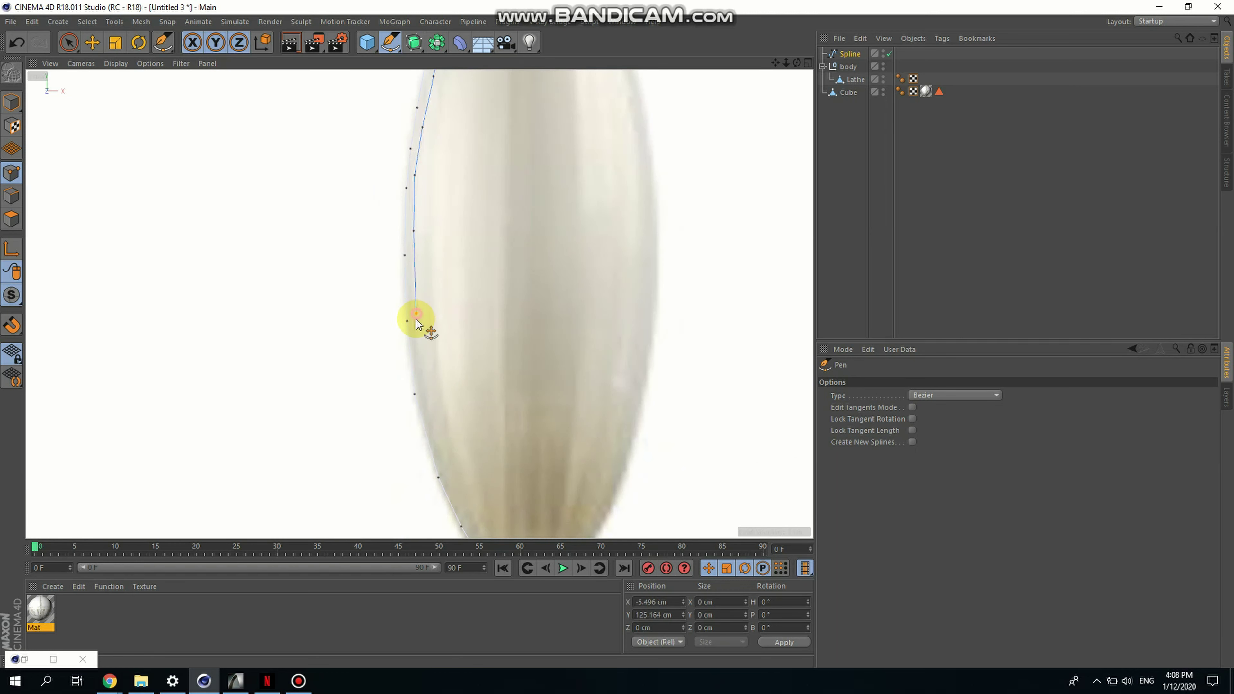
click(424, 390)
click(435, 435)
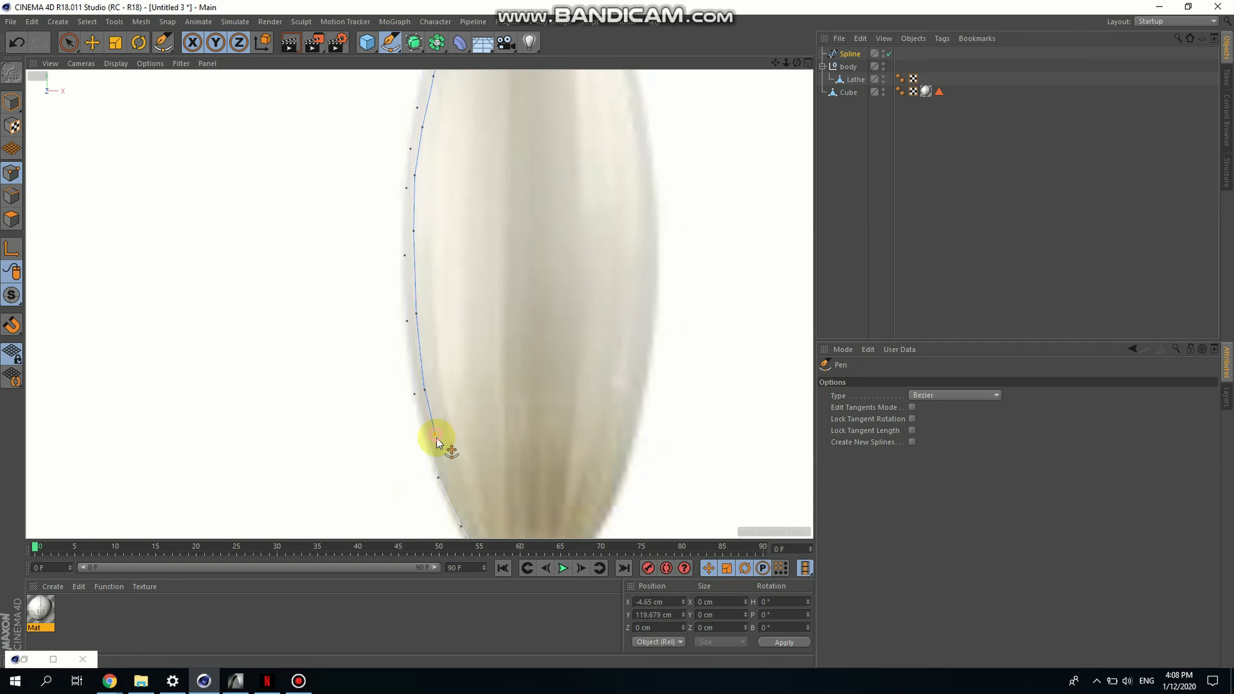
click(453, 488)
scroll(432, 440, down, 4)
scroll(421, 363, up, 4)
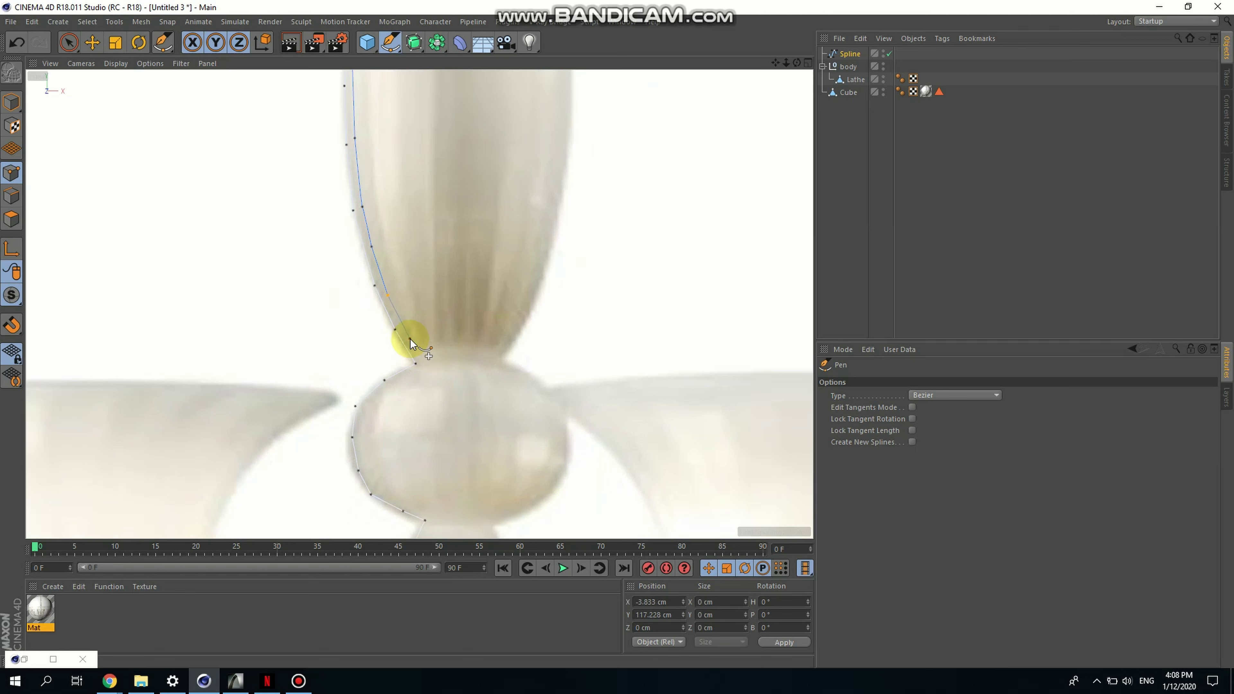
click(409, 339)
click(422, 358)
Carry the inner line around the neck below the second elongated bead and onto the upper left curve of the next round bead
click(424, 366)
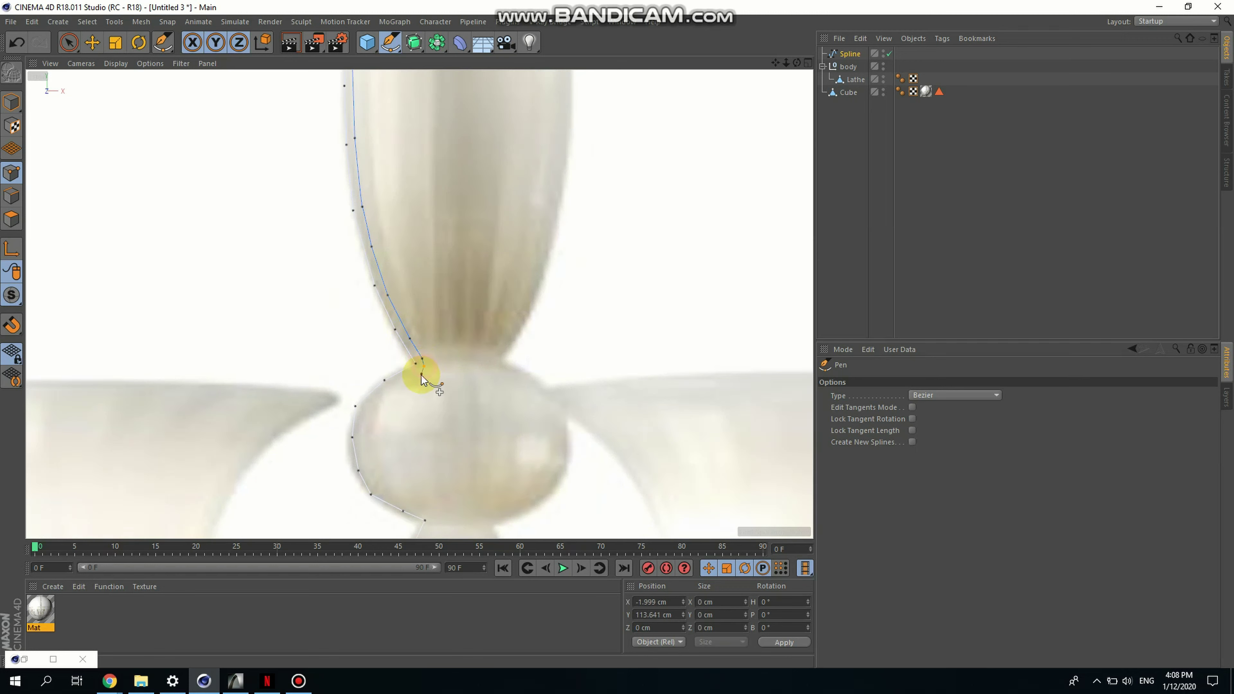
click(418, 377)
click(393, 389)
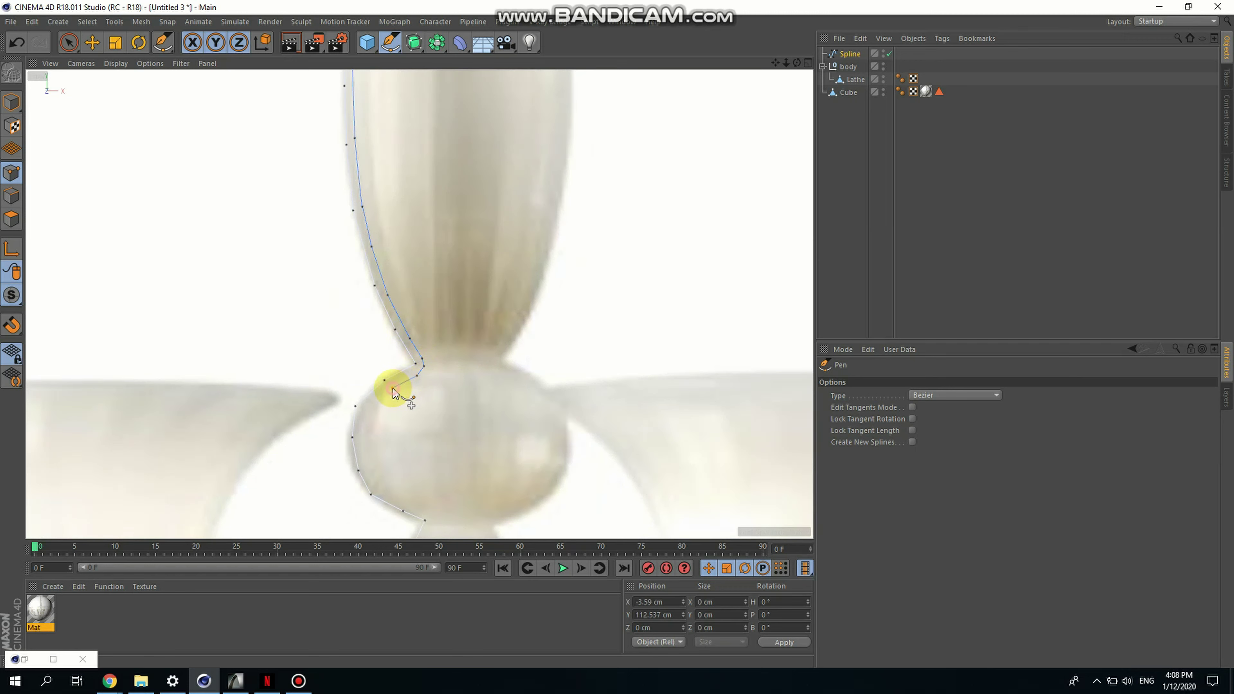
click(379, 400)
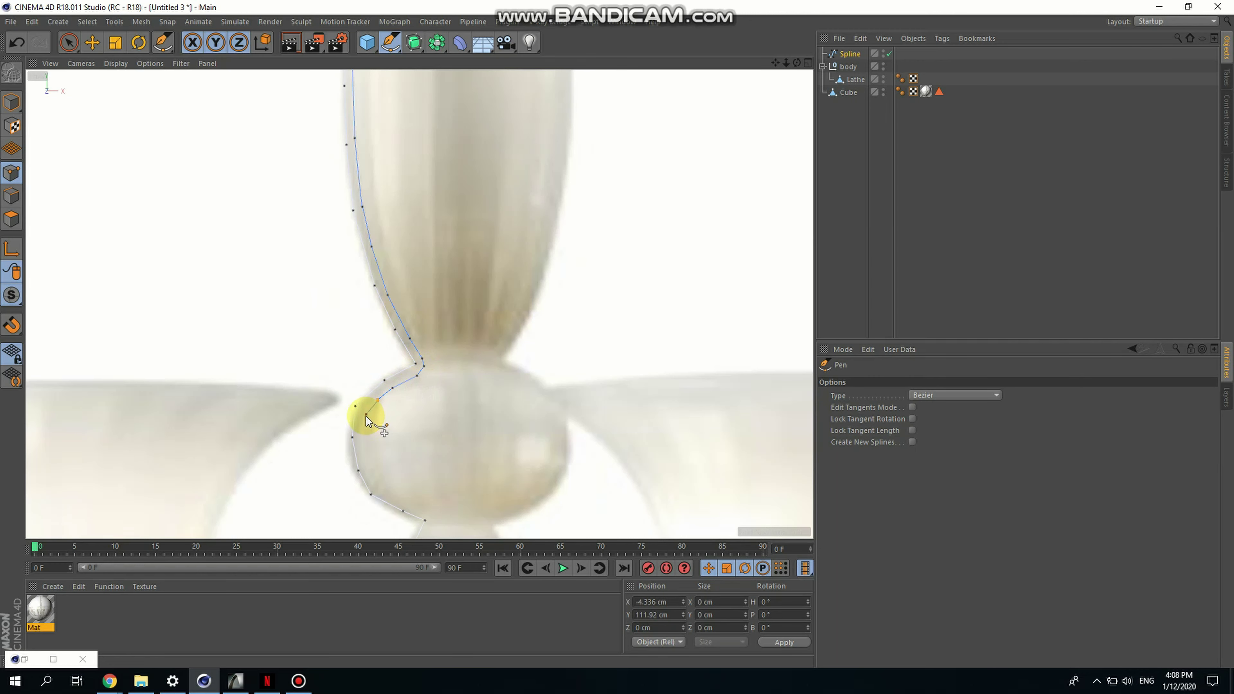
scroll(366, 416, up, 5)
click(366, 419)
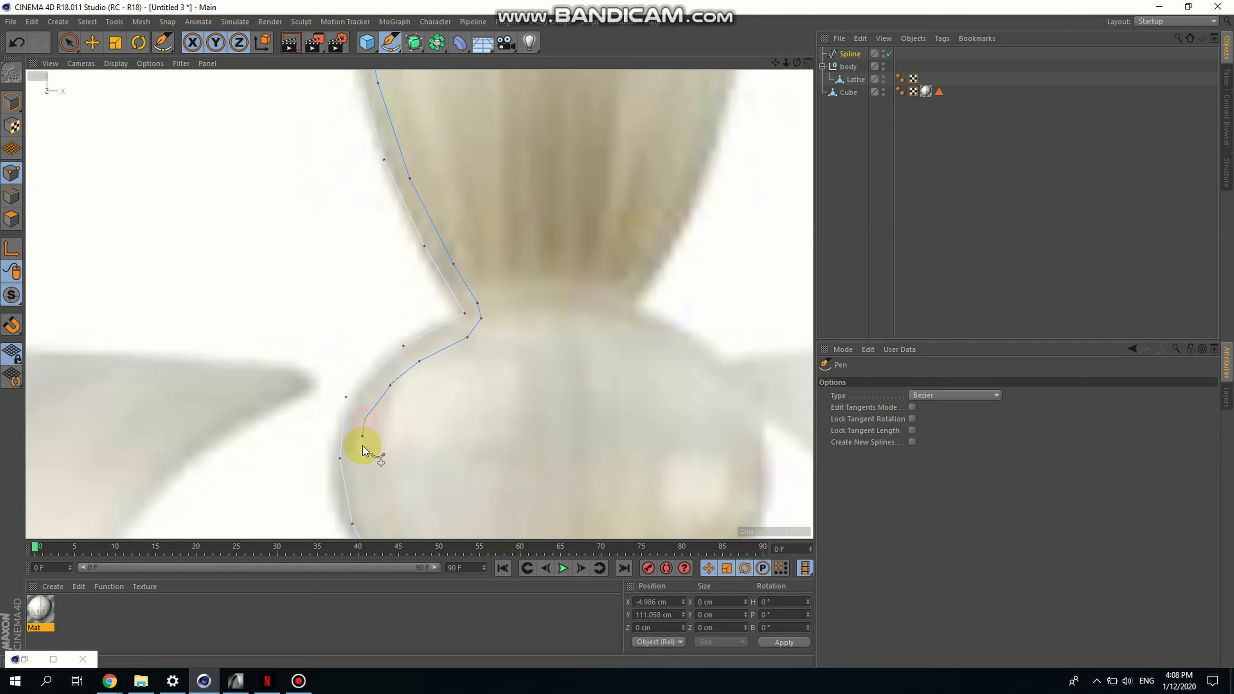
Extend the inner line down the widest left part of that round bead, just inside its outline
click(363, 465)
scroll(365, 466, down, 4)
scroll(374, 389, up, 4)
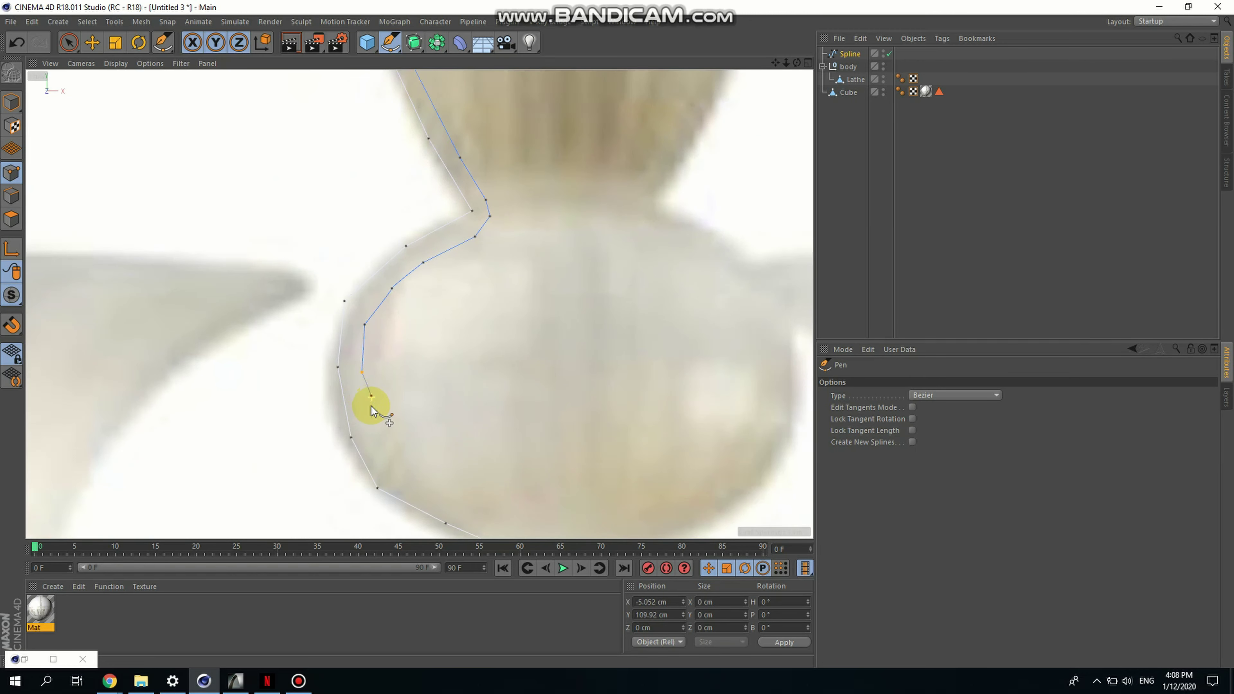
click(368, 431)
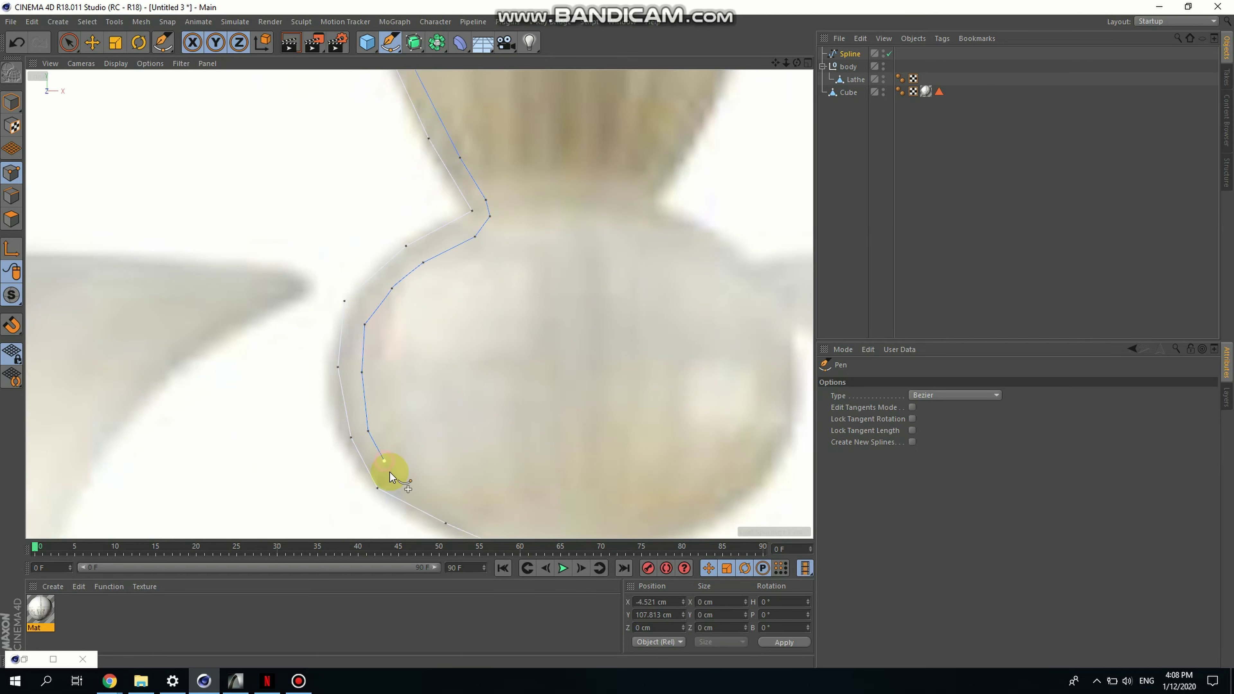
click(415, 488)
Complete the round bead's inner line along its lower left curve and turn it at the neck above the third elongated bead
scroll(426, 437, down, 5)
scroll(407, 386, up, 5)
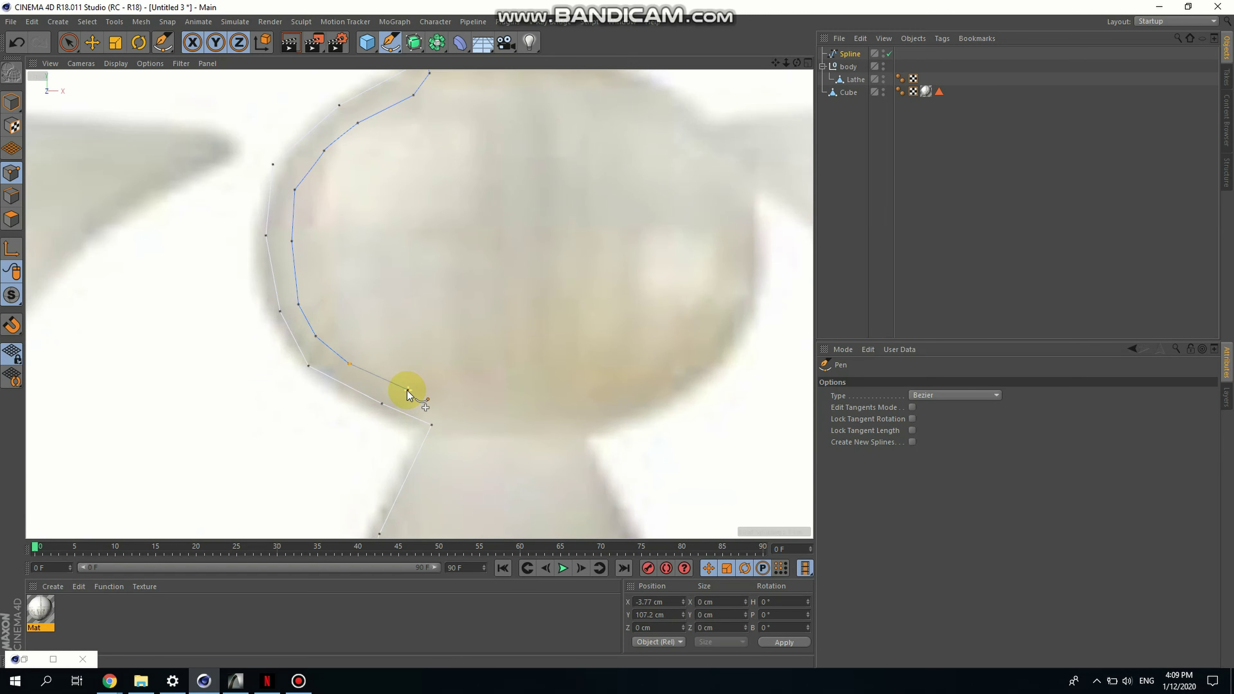
click(406, 391)
click(440, 404)
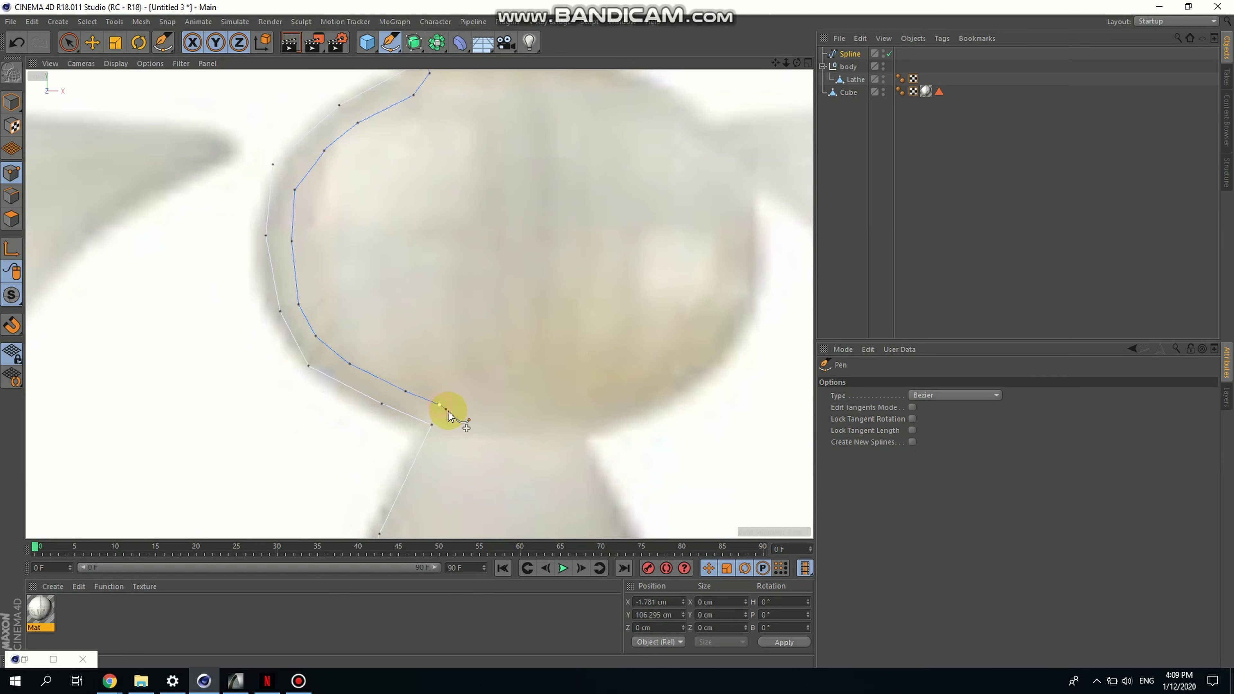
click(450, 429)
Bring the inner line down the upper left side of the third elongated bead, parallel to the outer line
scroll(433, 463, down, 5)
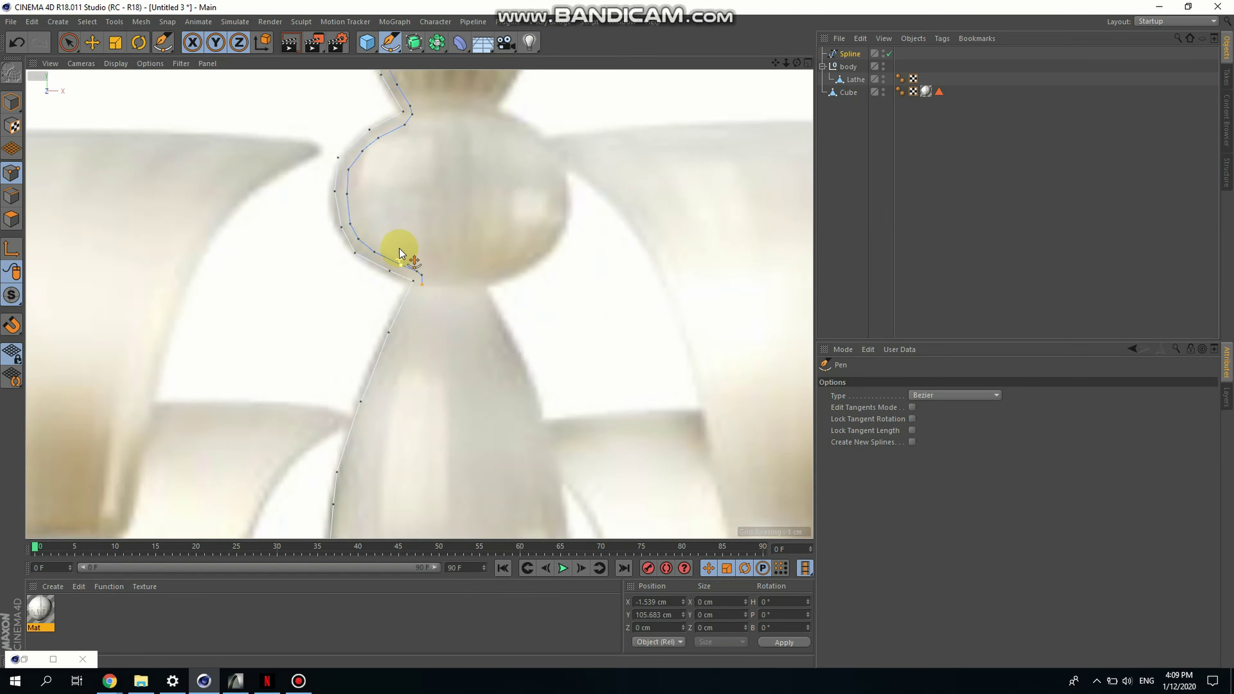
scroll(396, 302, up, 5)
click(406, 349)
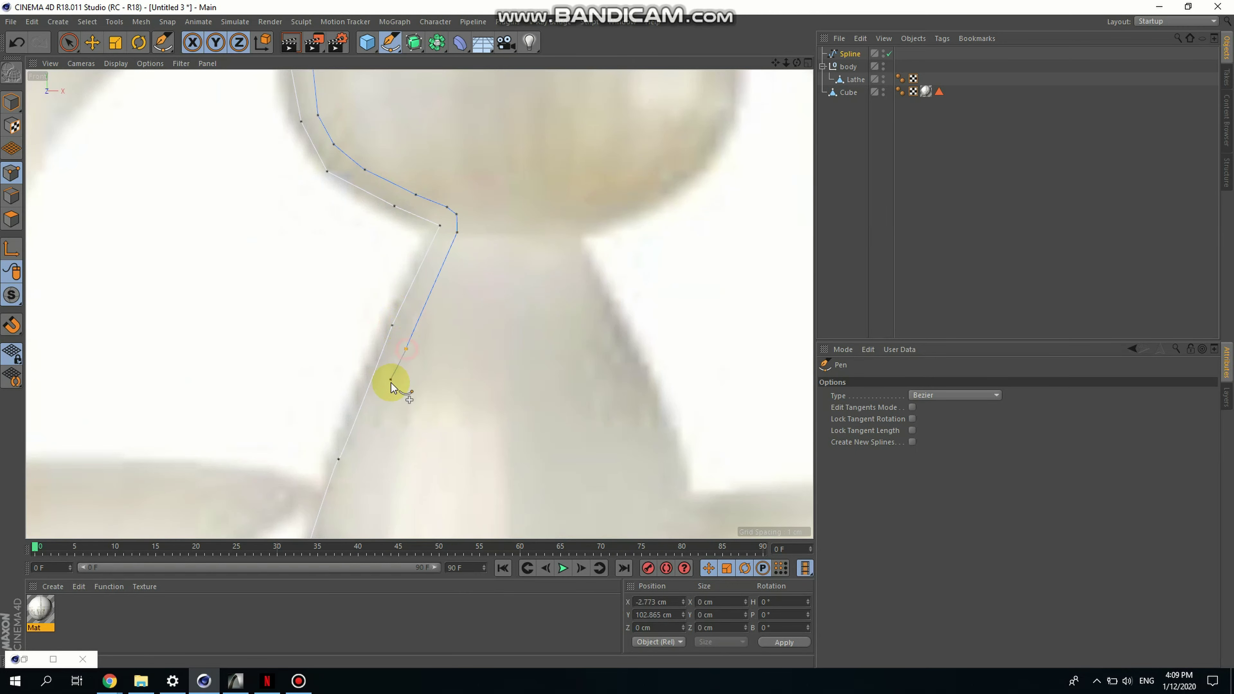
scroll(394, 384, down, 5)
scroll(418, 267, up, 6)
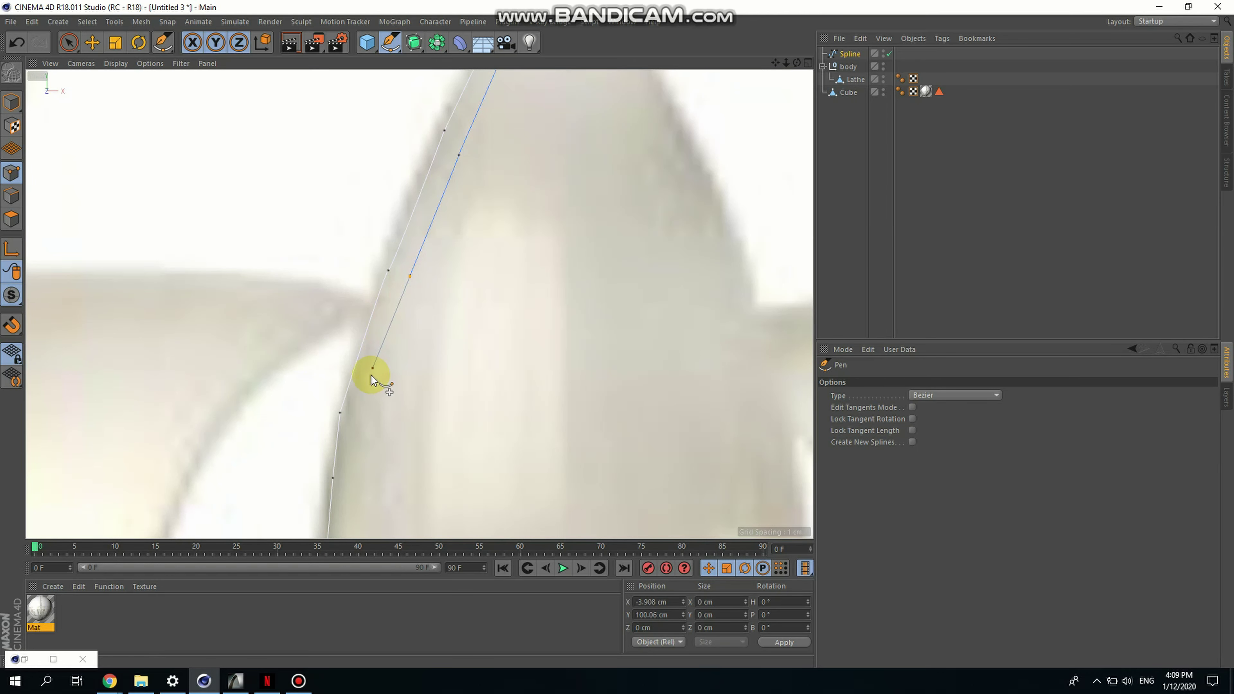
click(366, 394)
scroll(358, 345, down, 3)
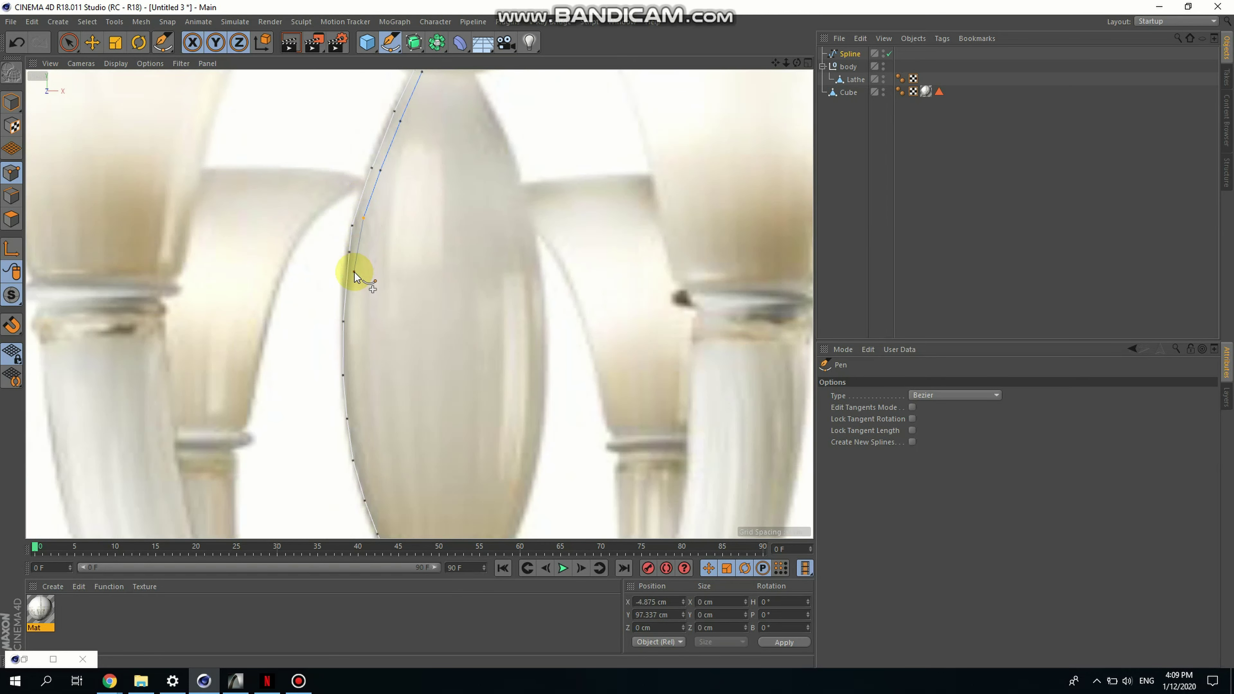
Extend the inner line along the widest left part of the third elongated bead
click(357, 272)
click(355, 325)
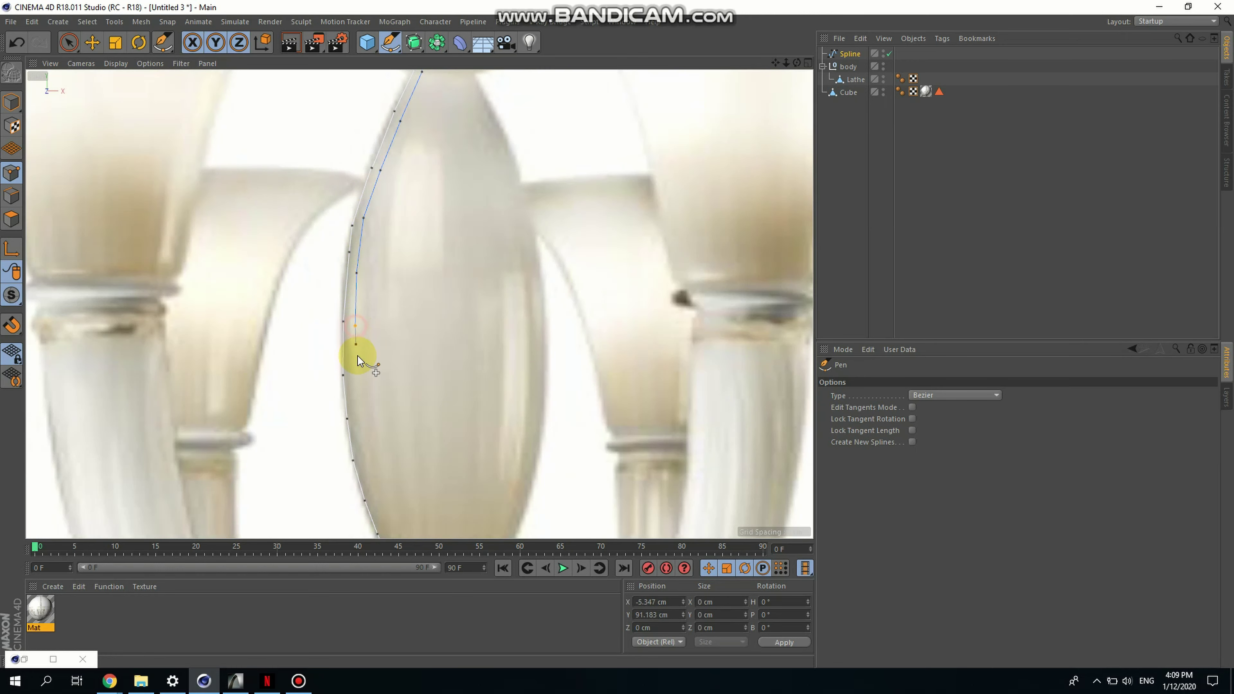
scroll(355, 382, down, 2)
alt+middle_drag(354, 389, 311, 182)
scroll(311, 175, up, 6)
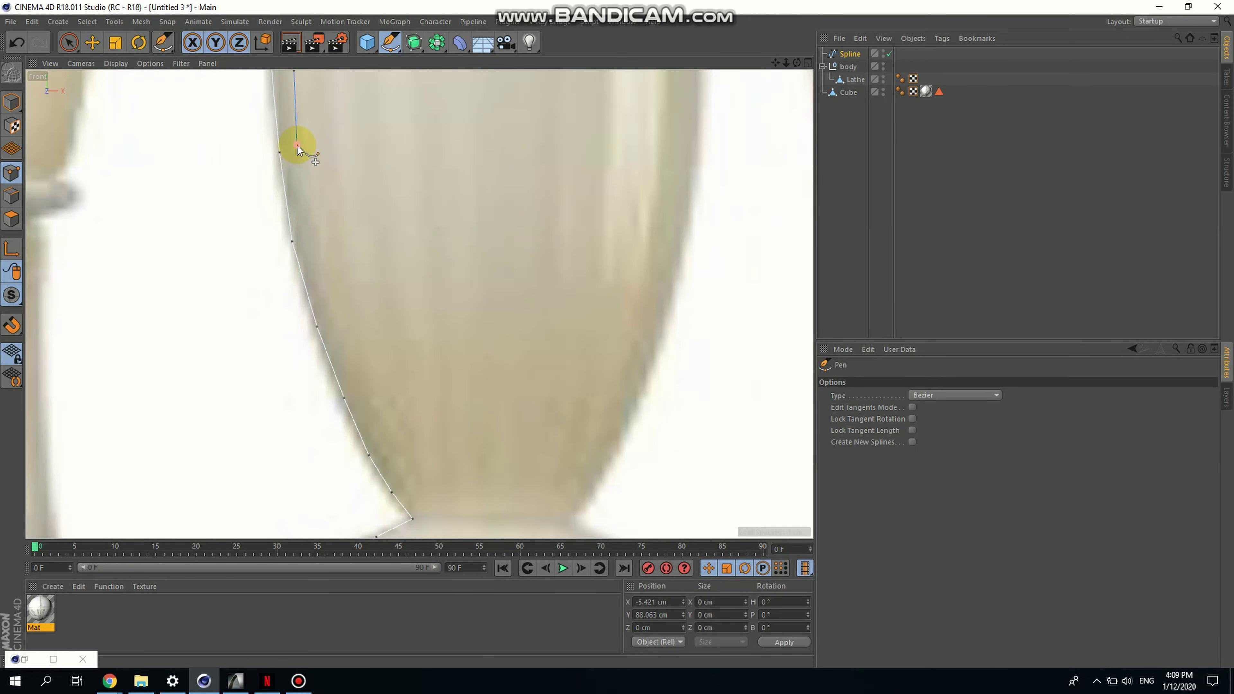
click(297, 144)
Trace the inner line down the third elongated bead's tapering lower left side toward the neck above the lowest round bead
click(310, 226)
click(337, 316)
scroll(341, 363, down, 2)
alt+middle_drag(341, 364, 342, 268)
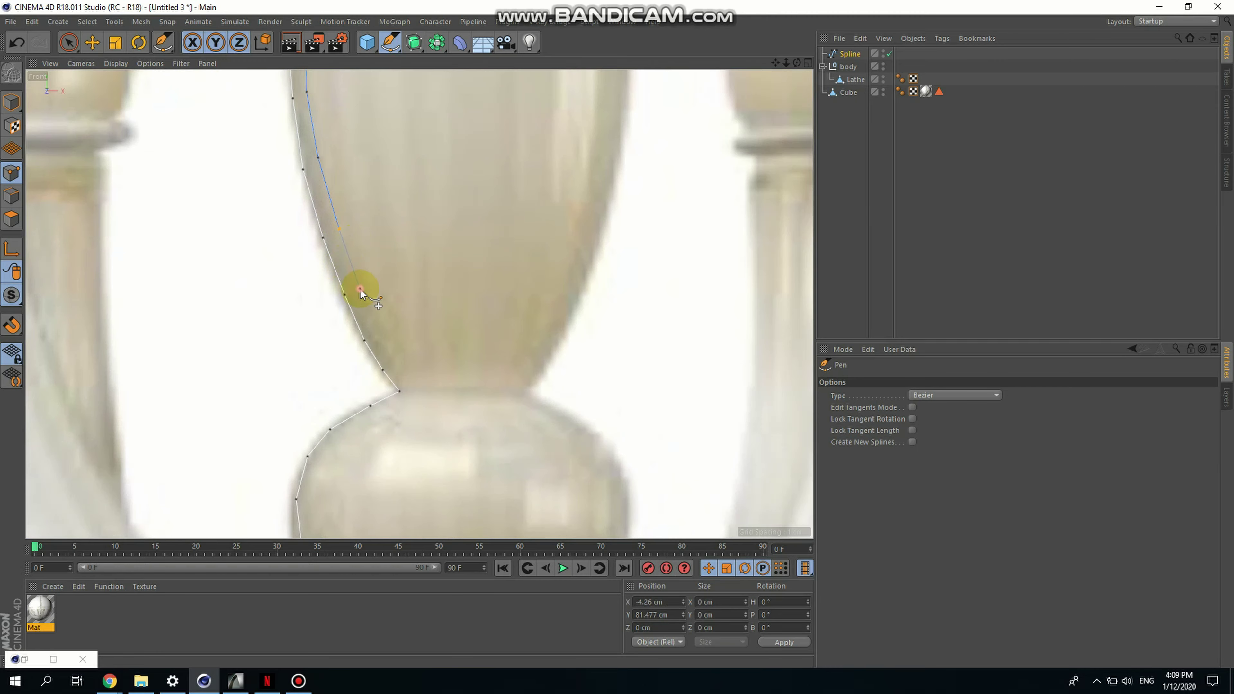
scroll(360, 290, down, 3)
alt+middle_drag(378, 333, 384, 181)
scroll(385, 182, up, 6)
click(352, 233)
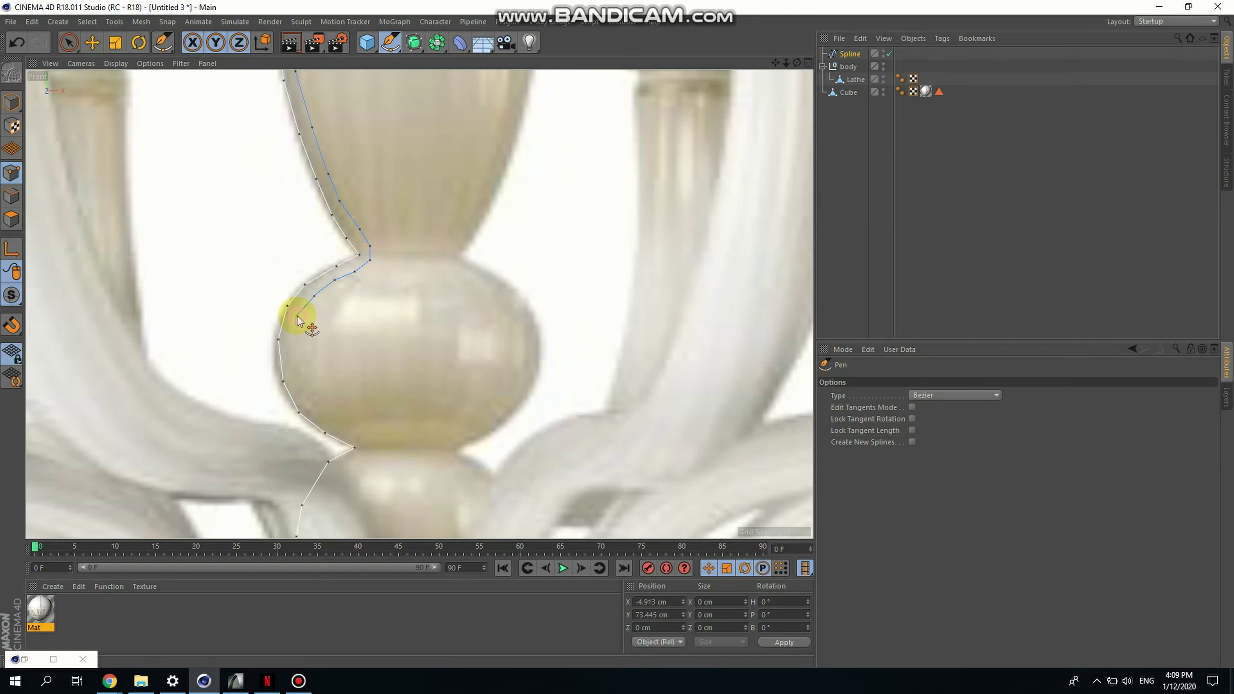
Trace the inner line around the left side of the lowest round bead to the neck beneath it
click(292, 340)
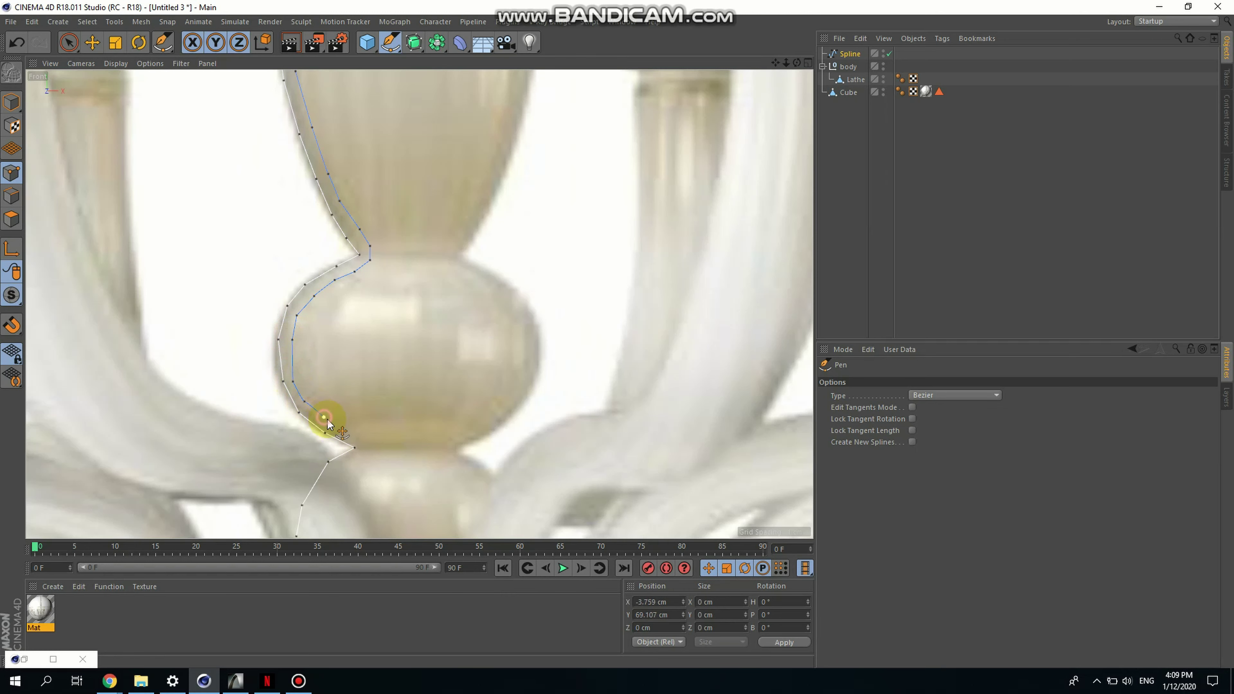
click(362, 436)
scroll(369, 451, down, 3)
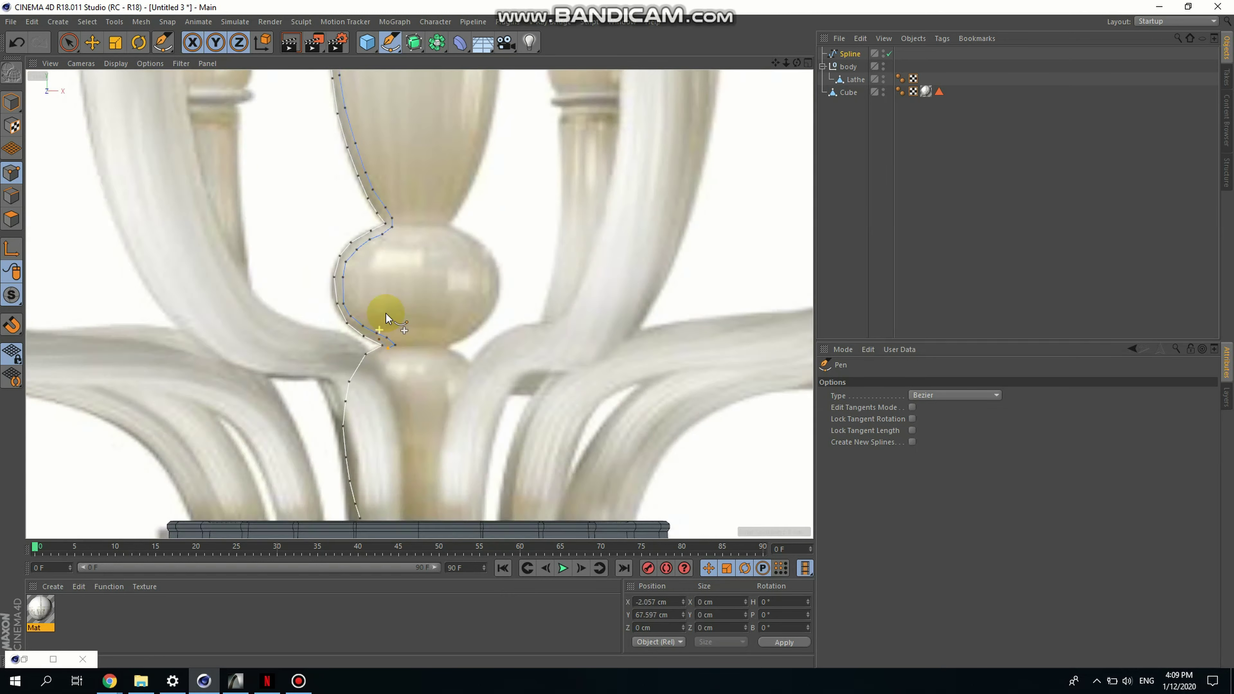
scroll(385, 314, up, 4)
click(401, 264)
Run the inner line down the lower stem section to the bowl's rim and close the spline at the outer line's end point
click(385, 290)
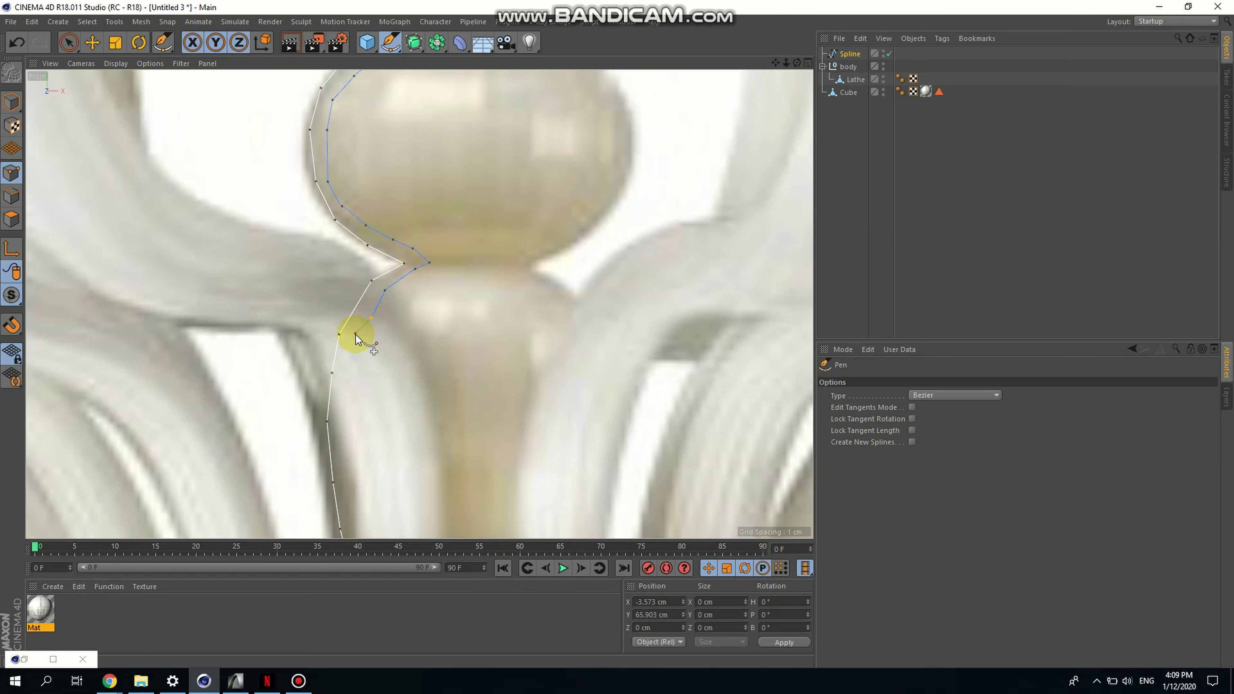
click(354, 334)
click(344, 365)
click(339, 415)
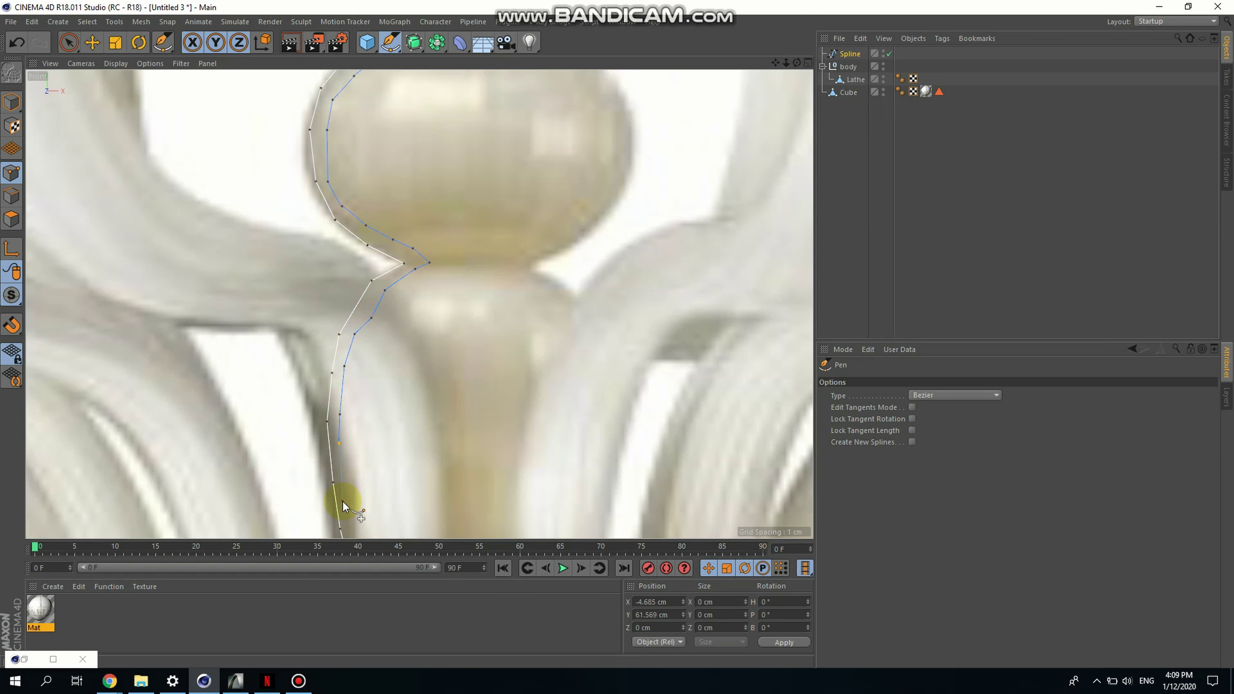
scroll(344, 447, down, 2)
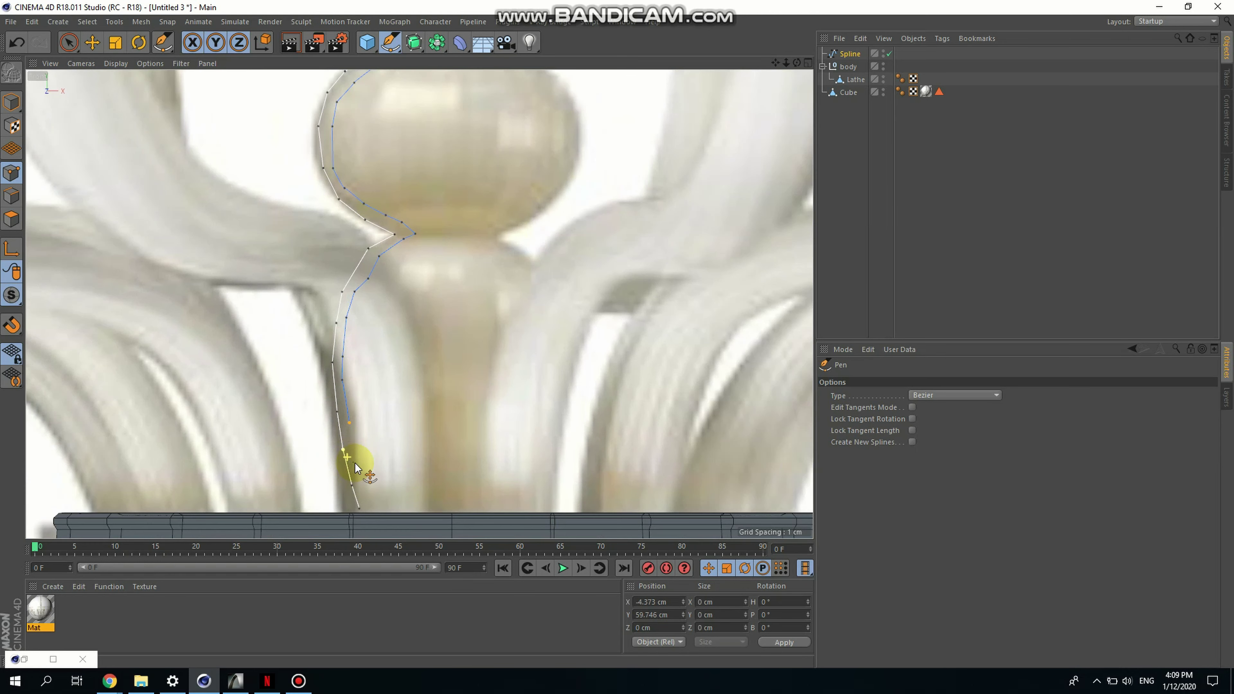
click(359, 510)
scroll(373, 517, up, 2)
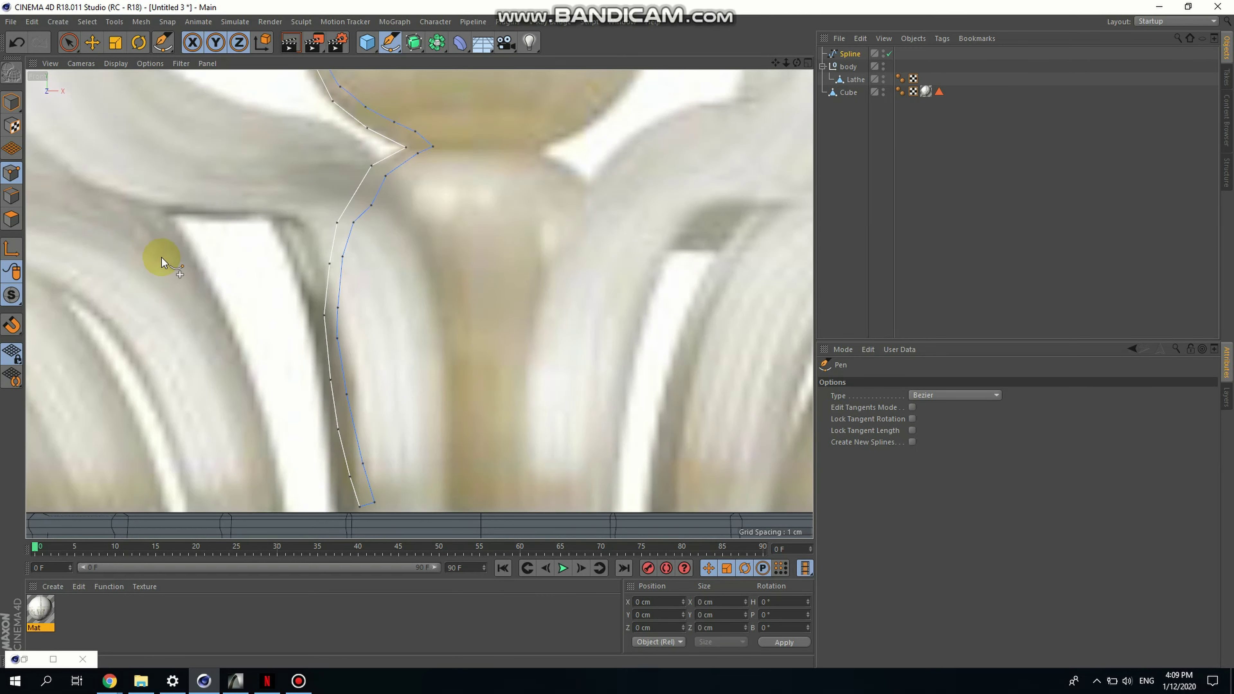
Examine the closed stem profile against the whole chandelier reference, from the top bead down to the bowl
scroll(344, 326, down, 5)
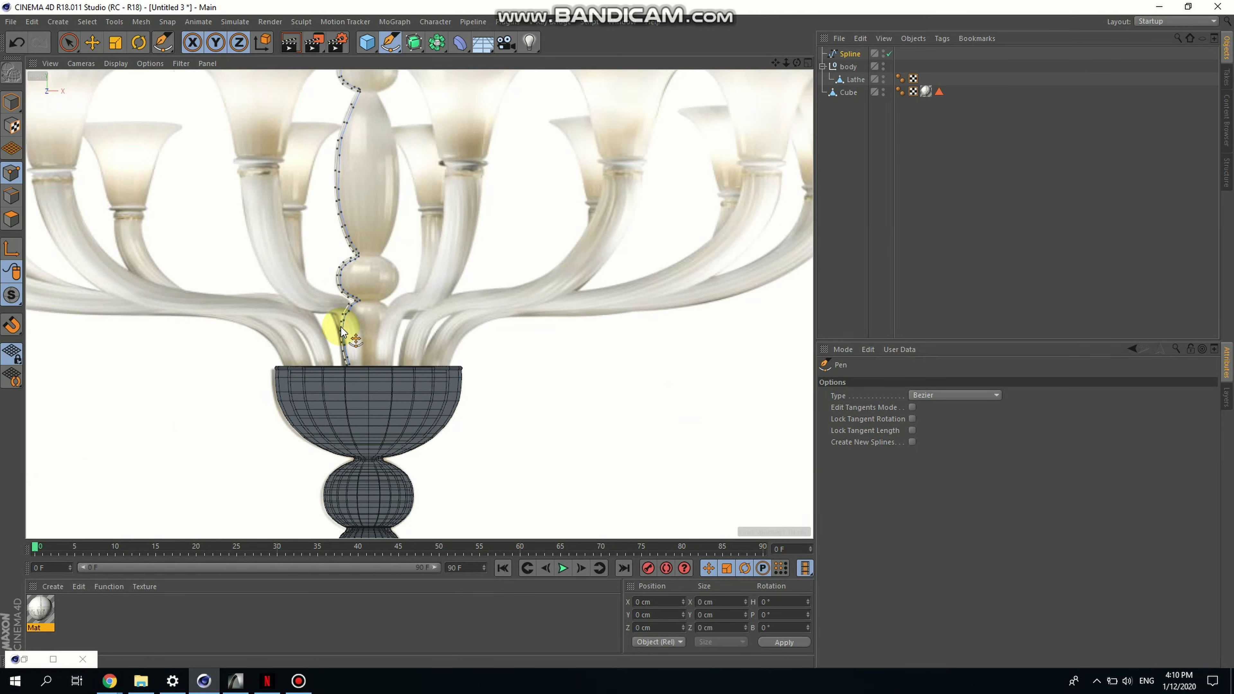
scroll(384, 333, down, 4)
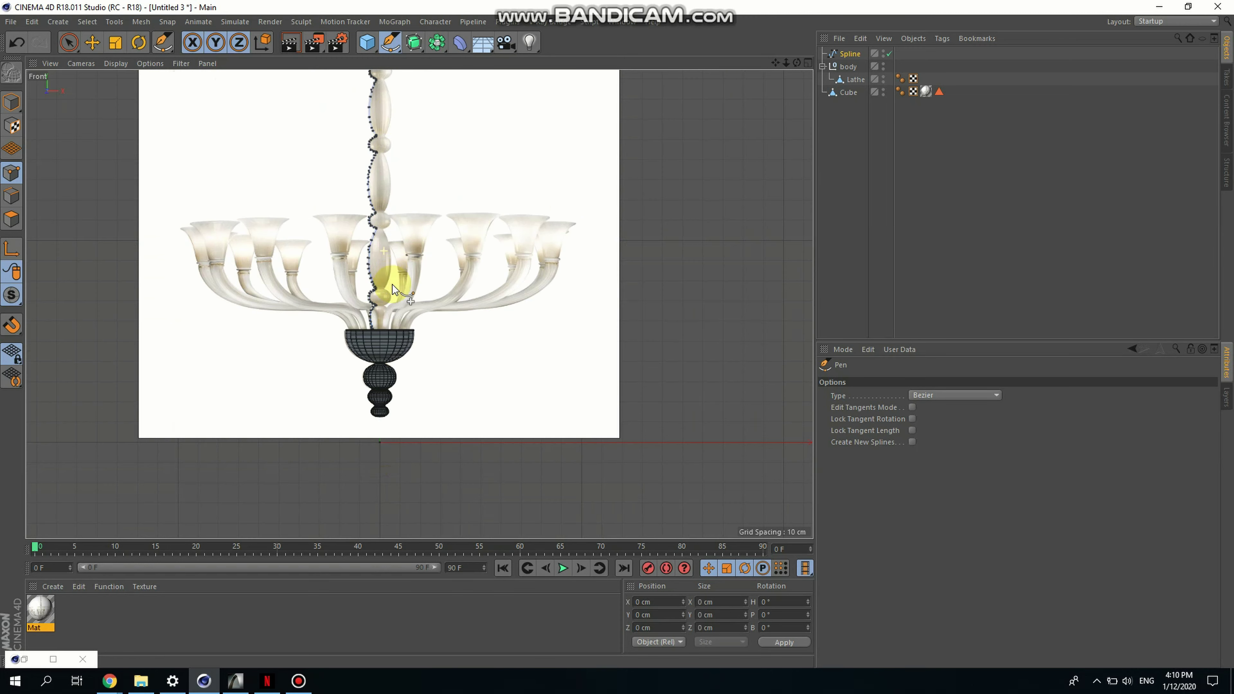
scroll(396, 243, down, 3)
scroll(376, 141, up, 6)
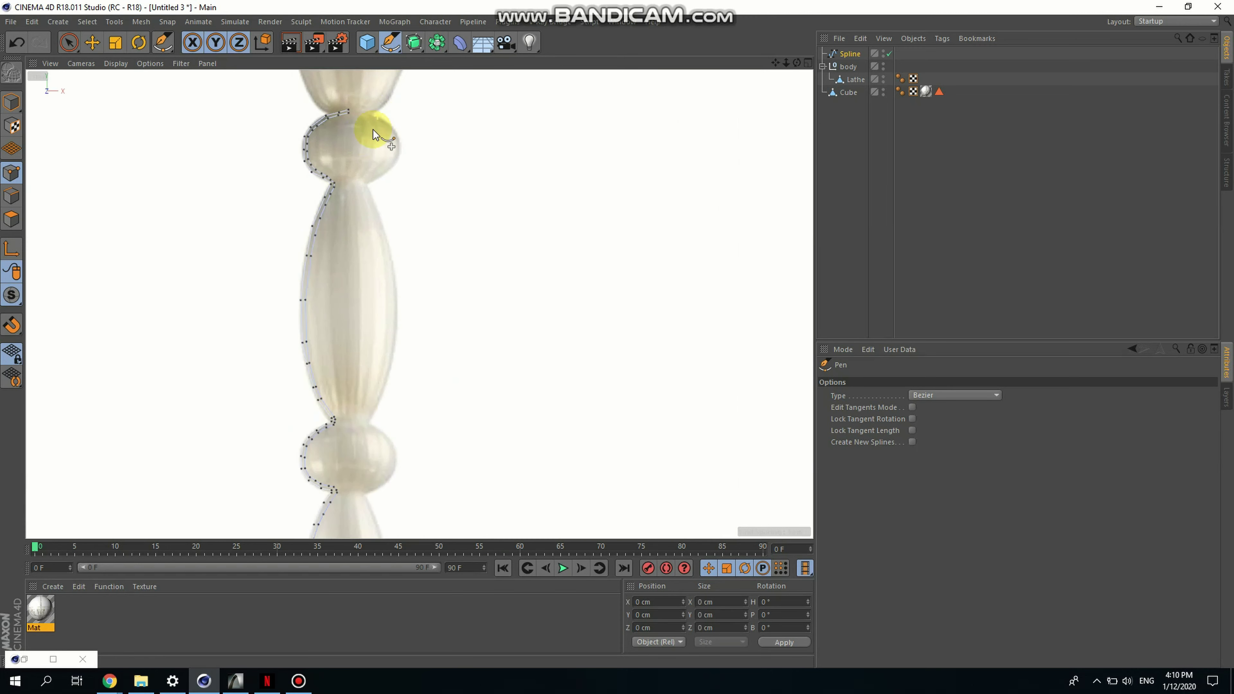
scroll(394, 276, down, 7)
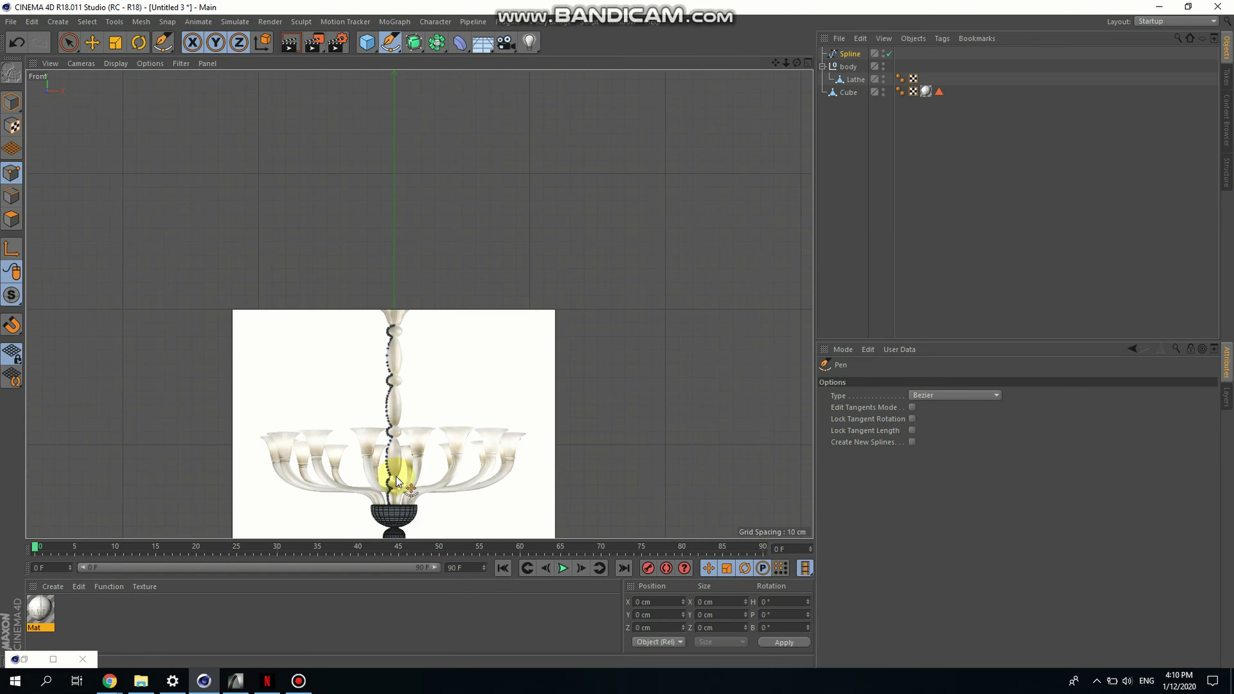
scroll(396, 481, down, 3)
scroll(407, 524, up, 5)
scroll(395, 338, down, 3)
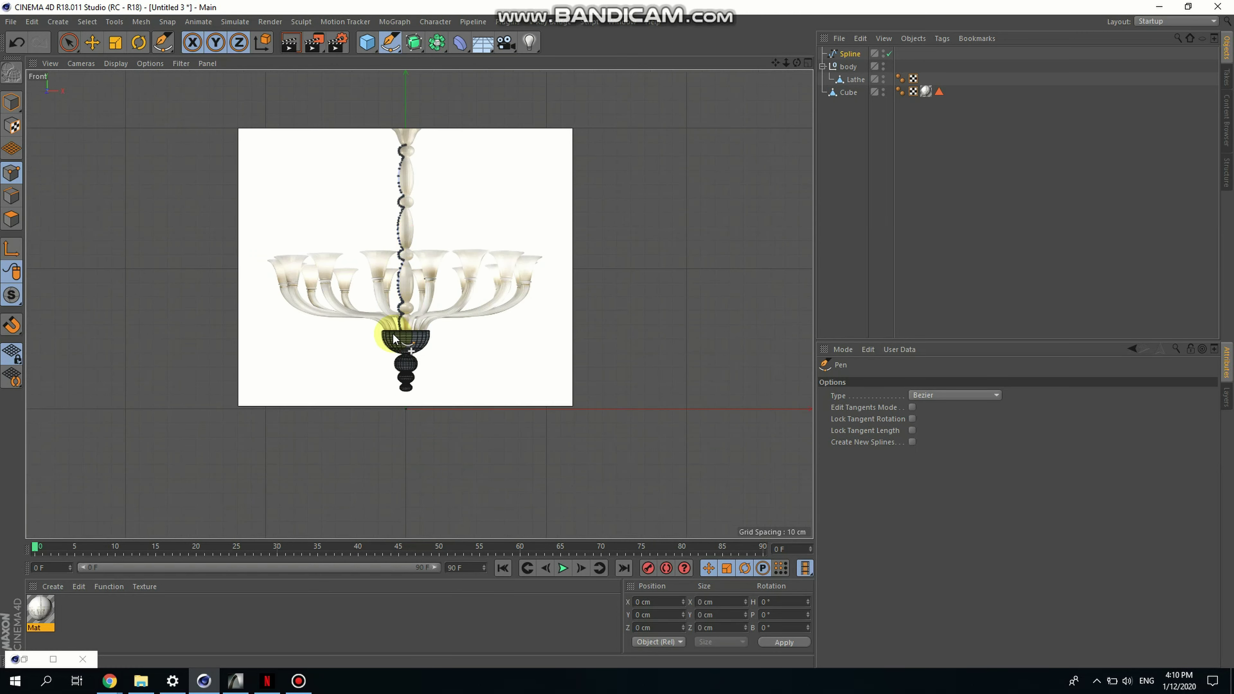
scroll(395, 339, up, 8)
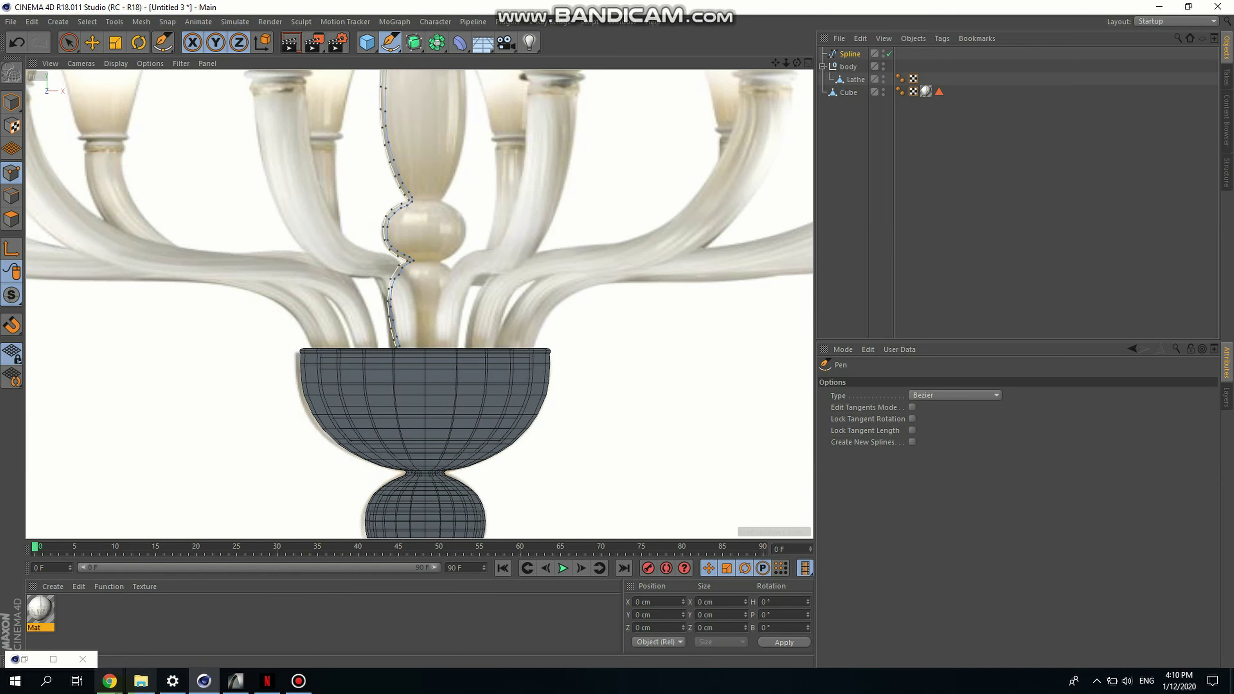
mouse_move(110, 681)
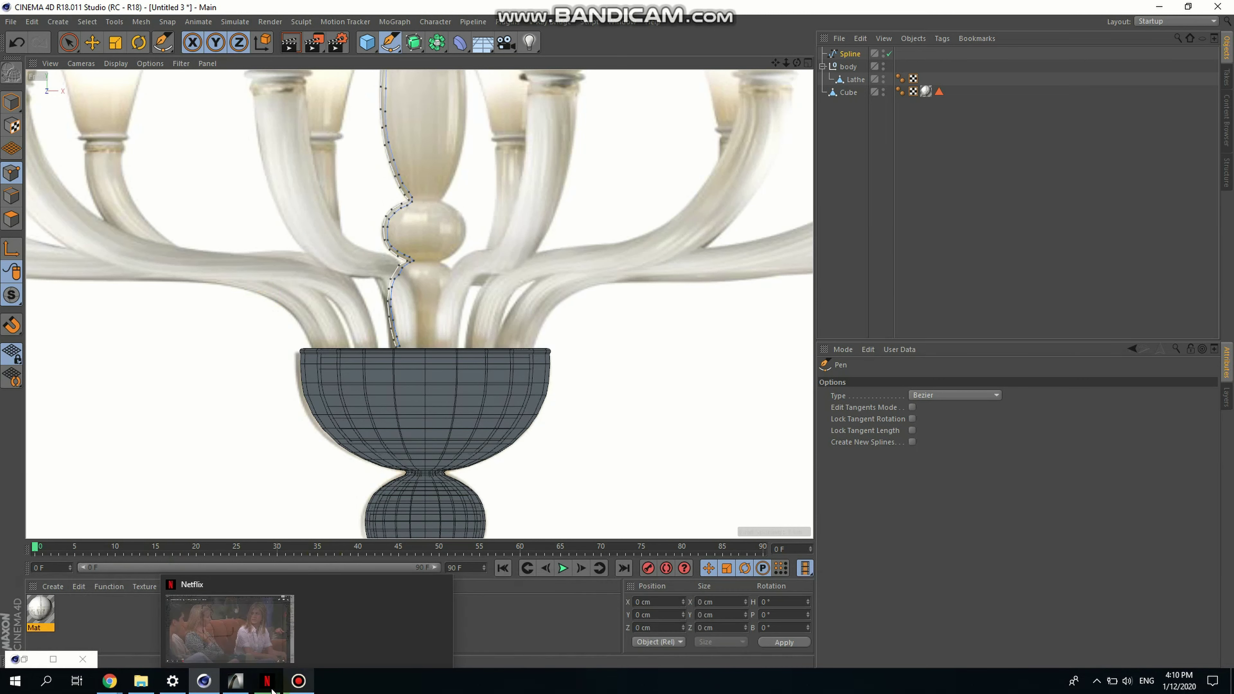
mouse_move(298, 683)
Add a Lathe generator and make the stem spline its child to revolve the profile into the central stem
scroll(402, 295, down, 8)
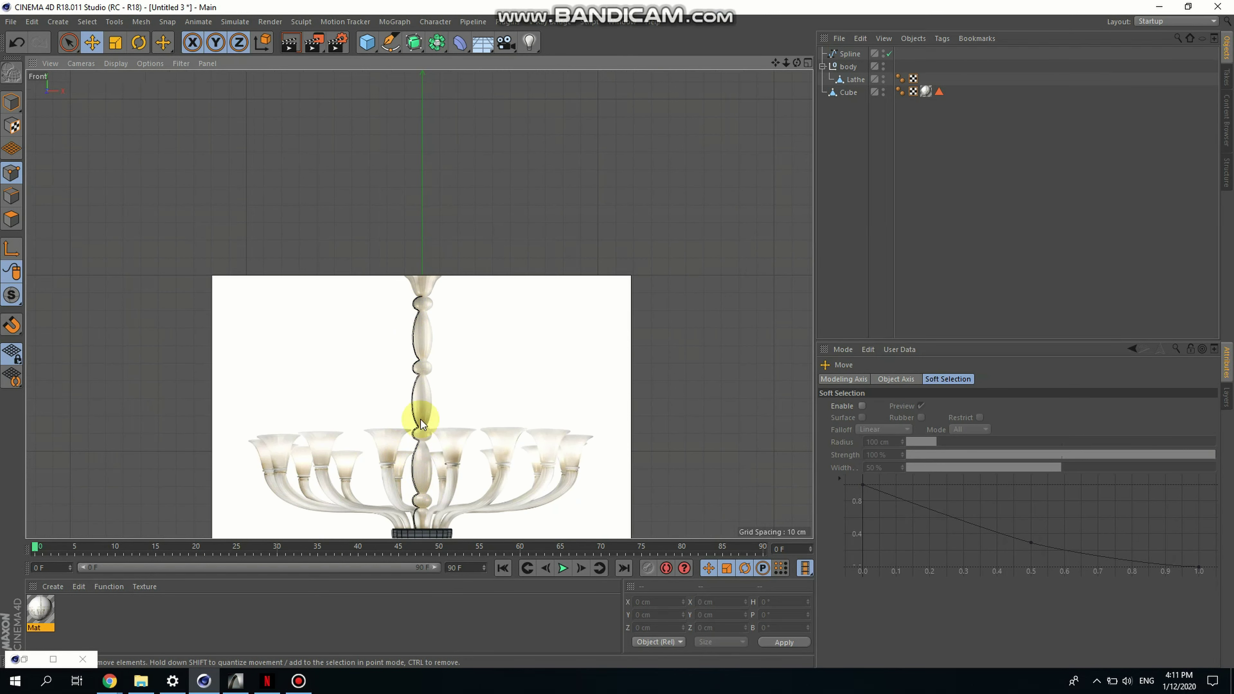
scroll(481, 336, down, 3)
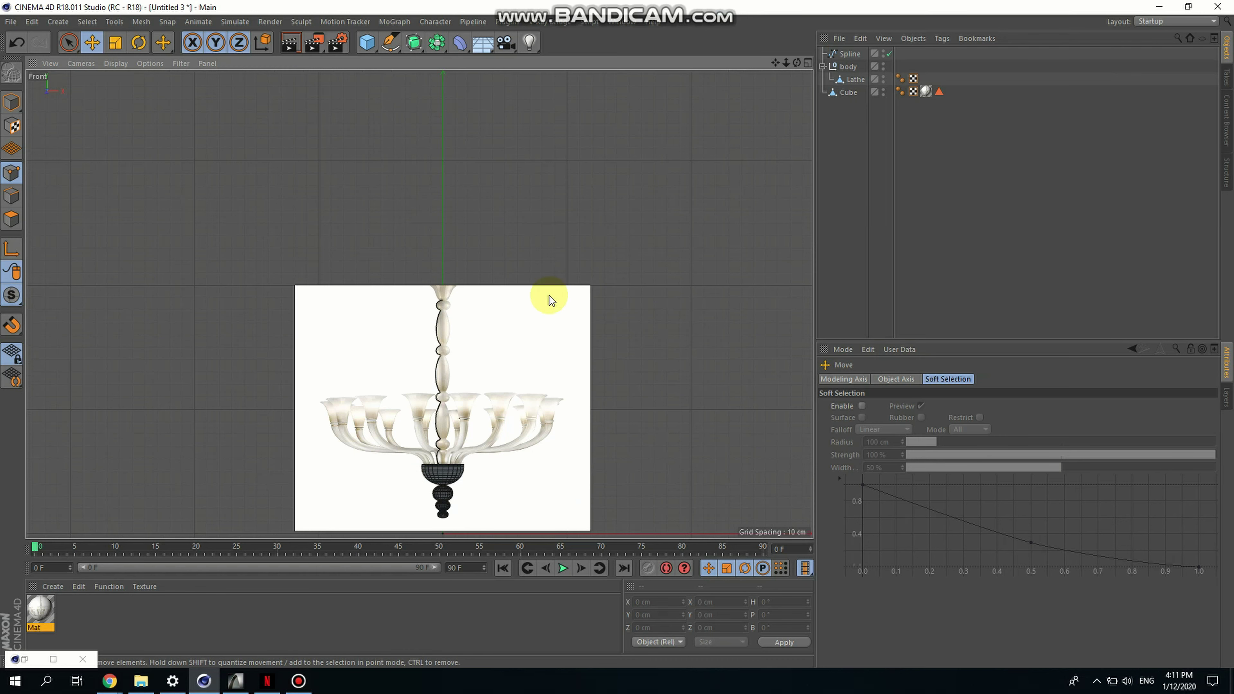
click(414, 46)
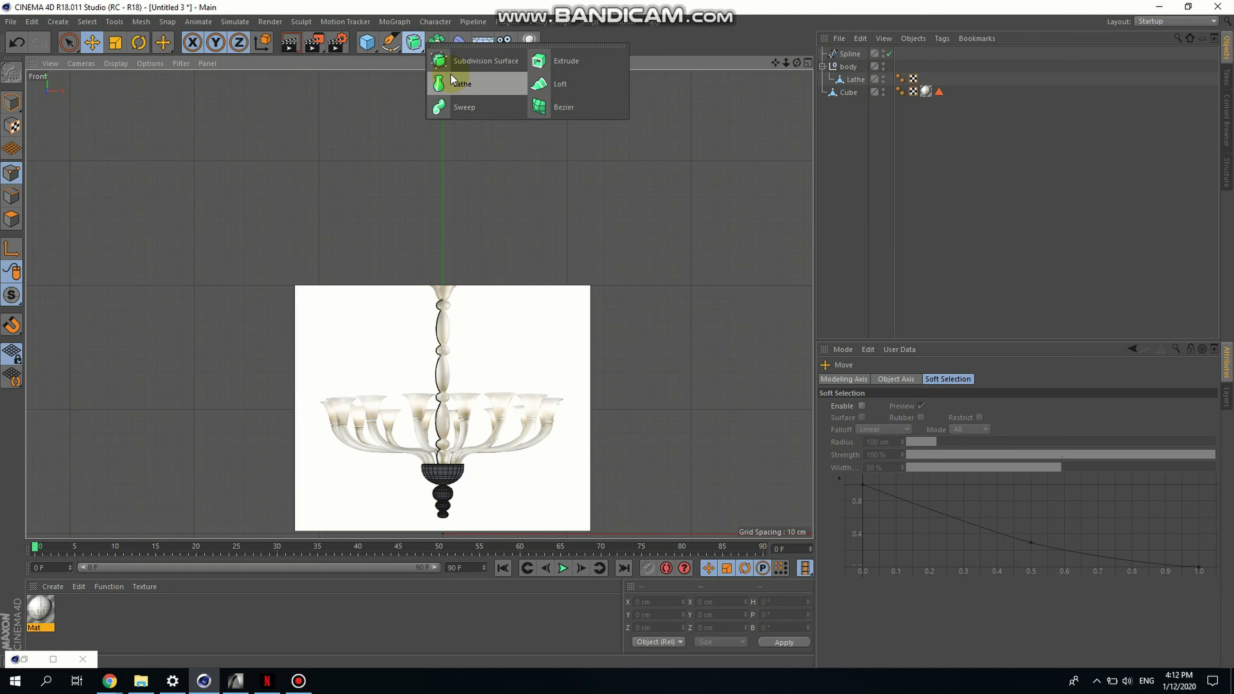
click(462, 80)
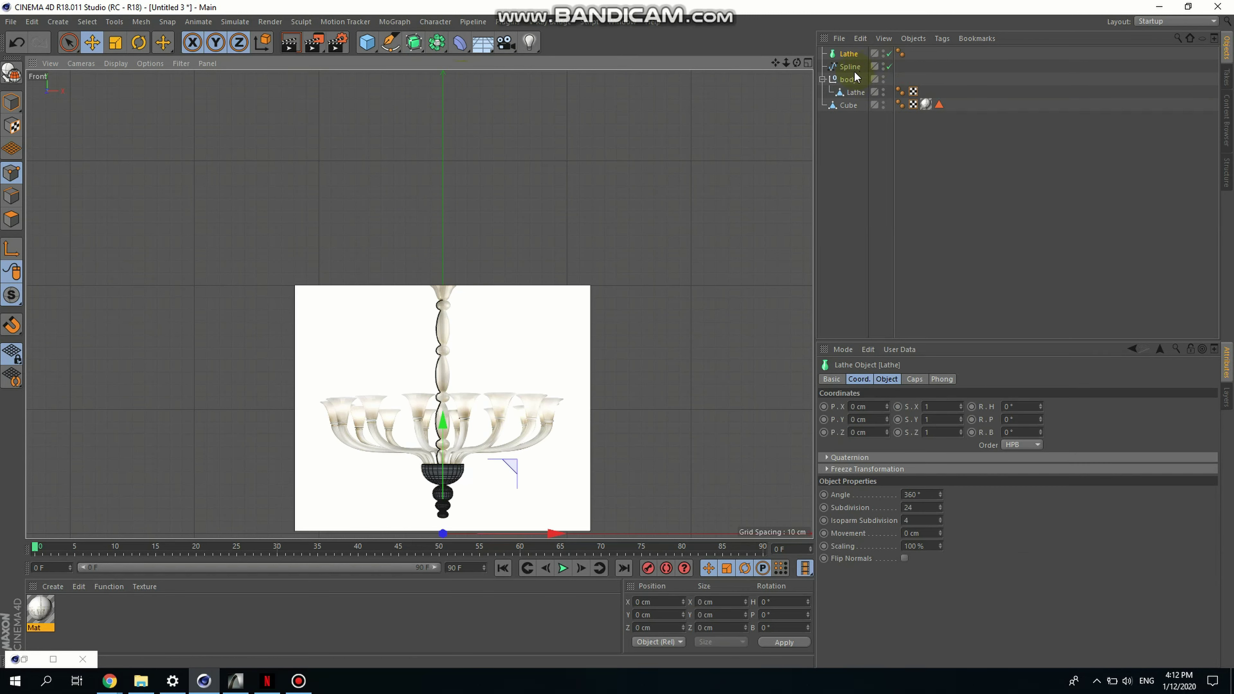
drag(851, 67, 856, 57)
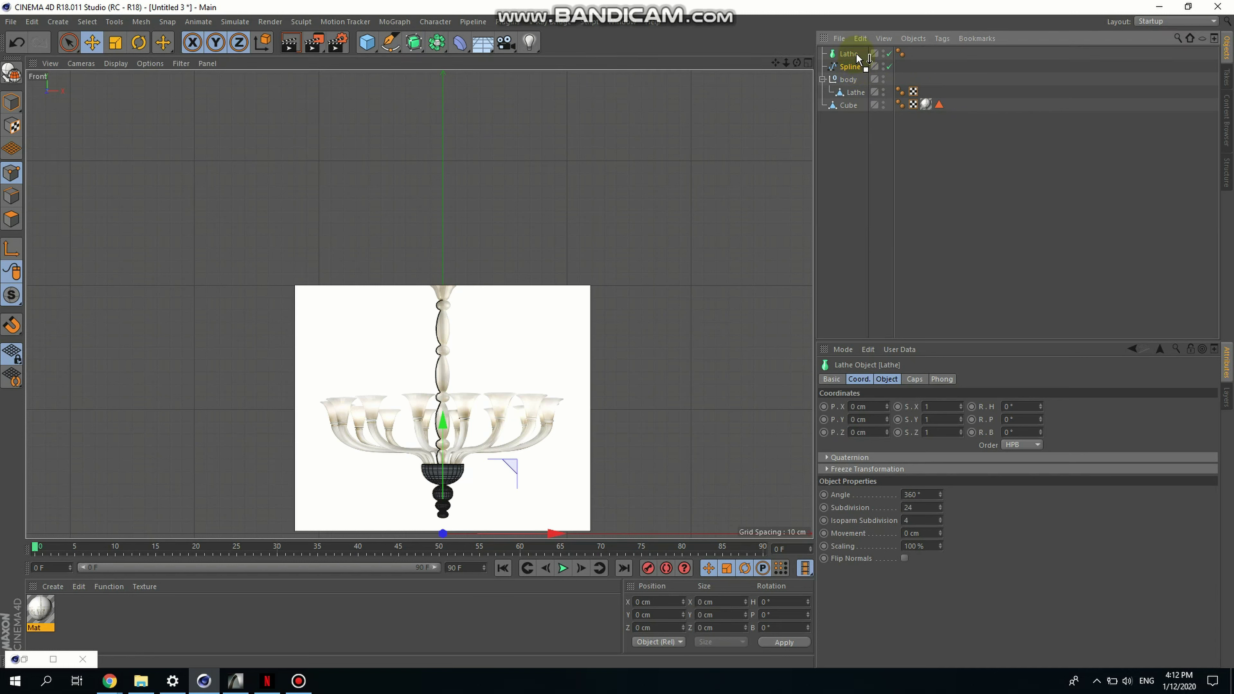
drag(856, 57, 857, 57)
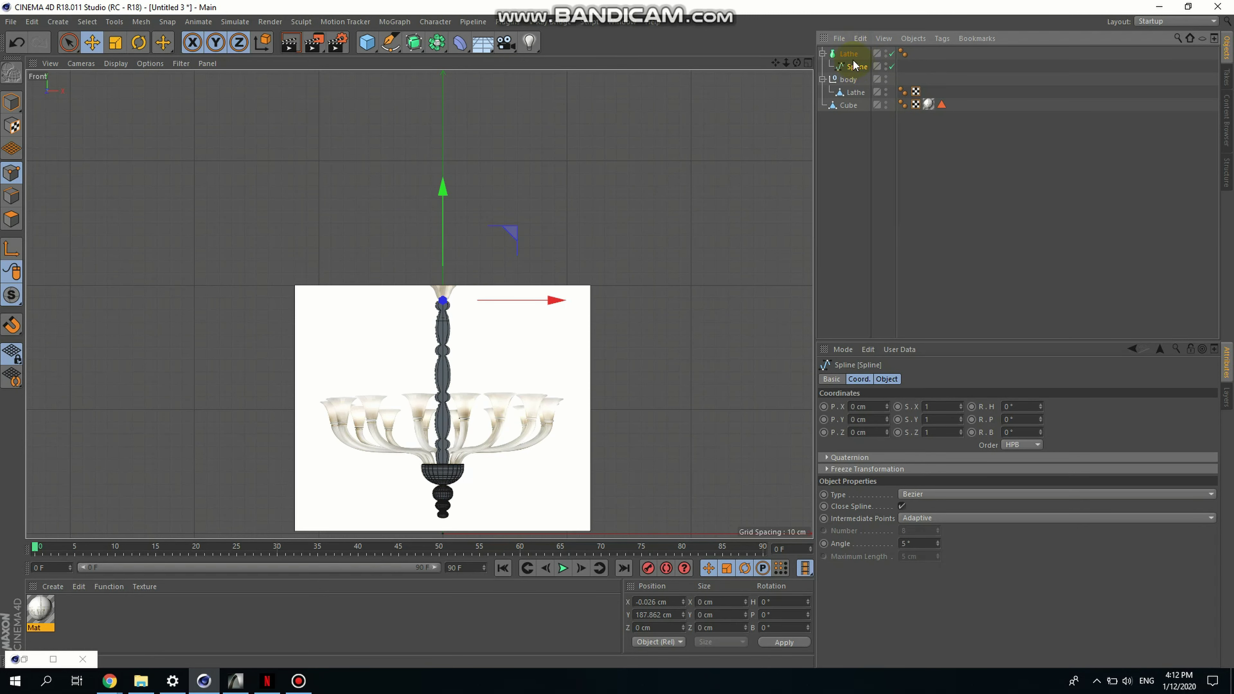
Examine the revolved stem against the chandelier reference in the front view and in perspective, down to the bowl
scroll(415, 600, down, 1)
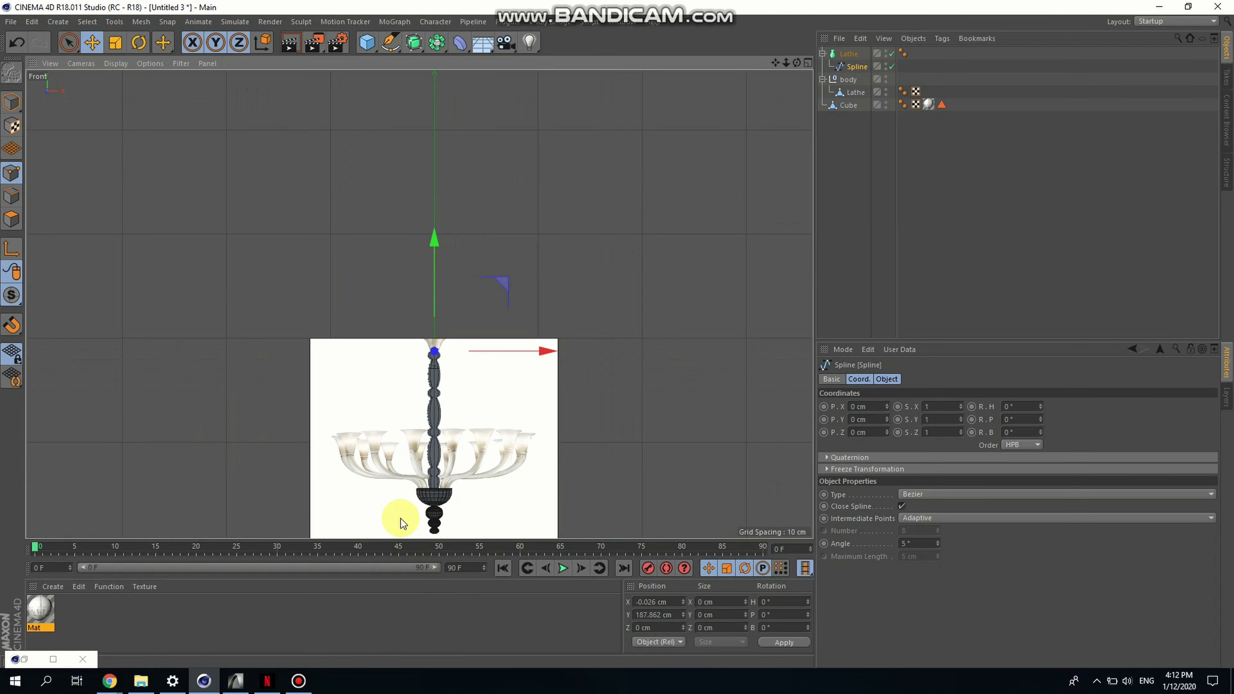
scroll(439, 376, down, 4)
scroll(440, 453, up, 3)
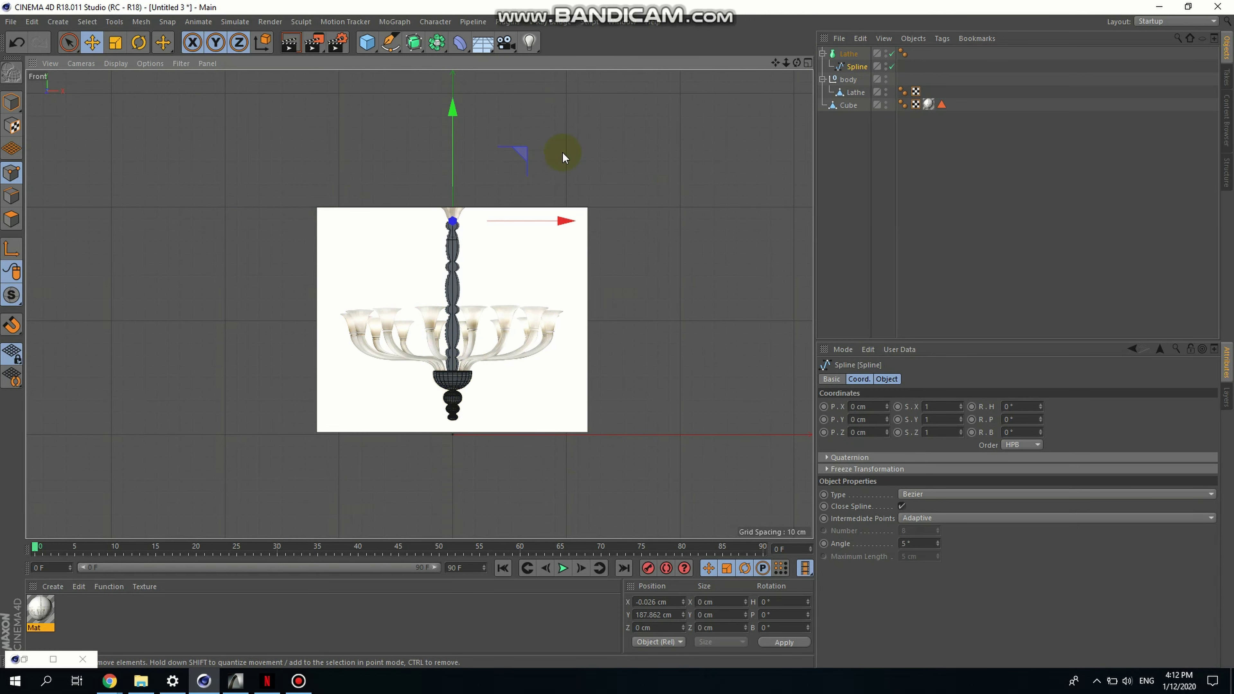
scroll(486, 289, up, 6)
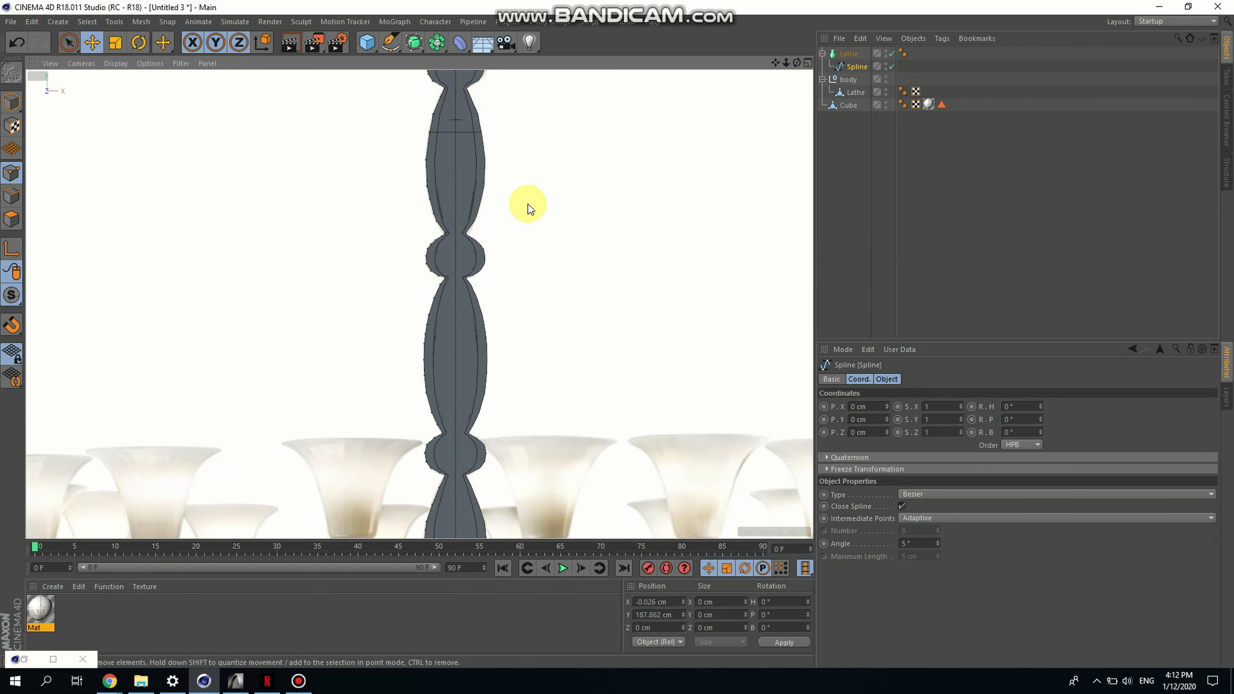
click(808, 63)
click(413, 63)
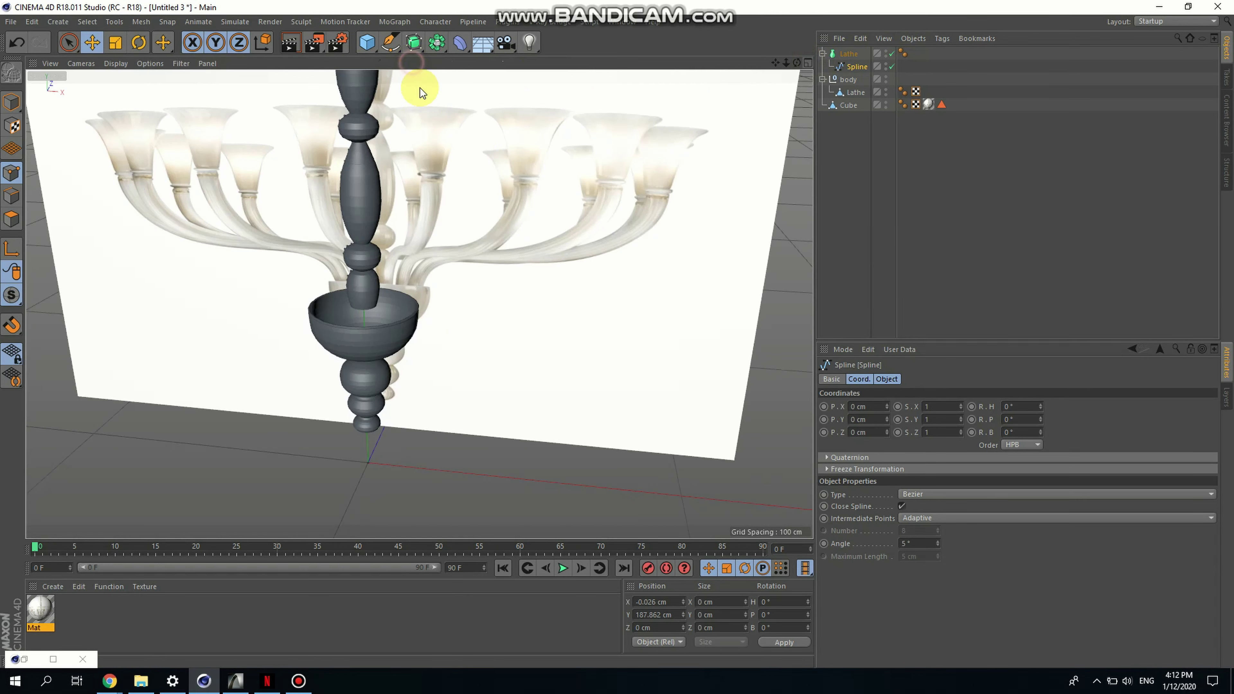
scroll(316, 367, down, 4)
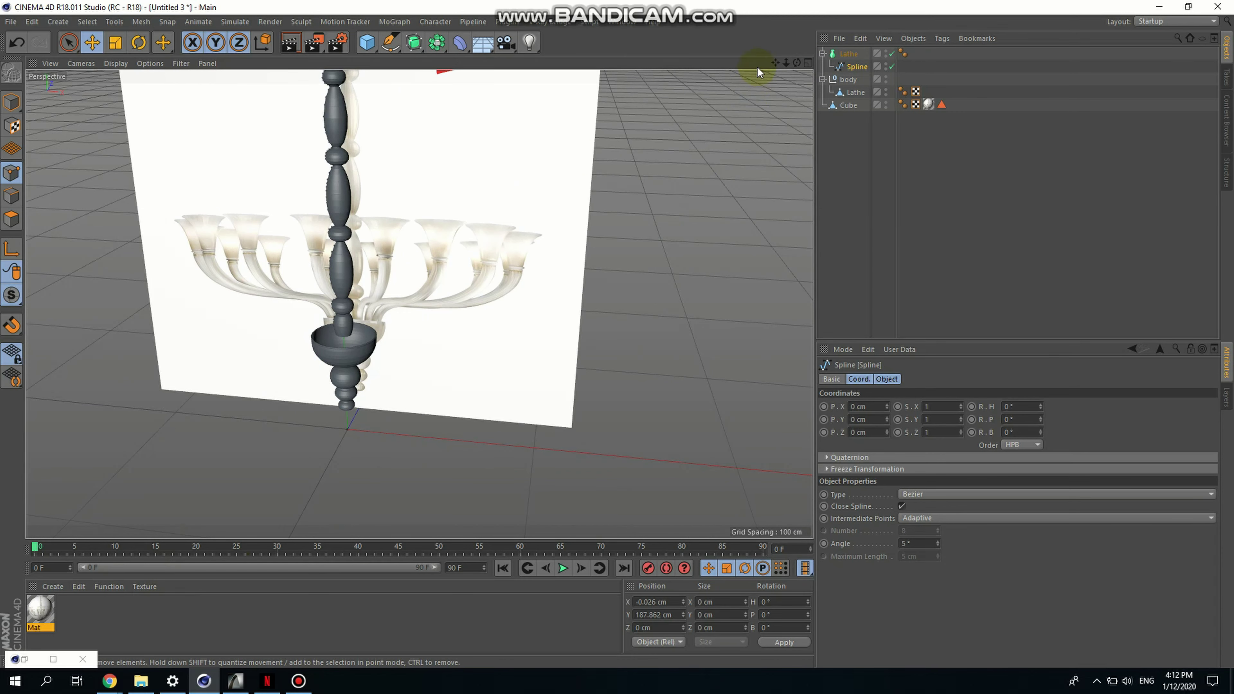
mouse_move(796, 63)
mouse_down()
mouse_move(831, 36)
mouse_move(832, 62)
mouse_move(797, 64)
mouse_up()
scroll(384, 277, up, 2)
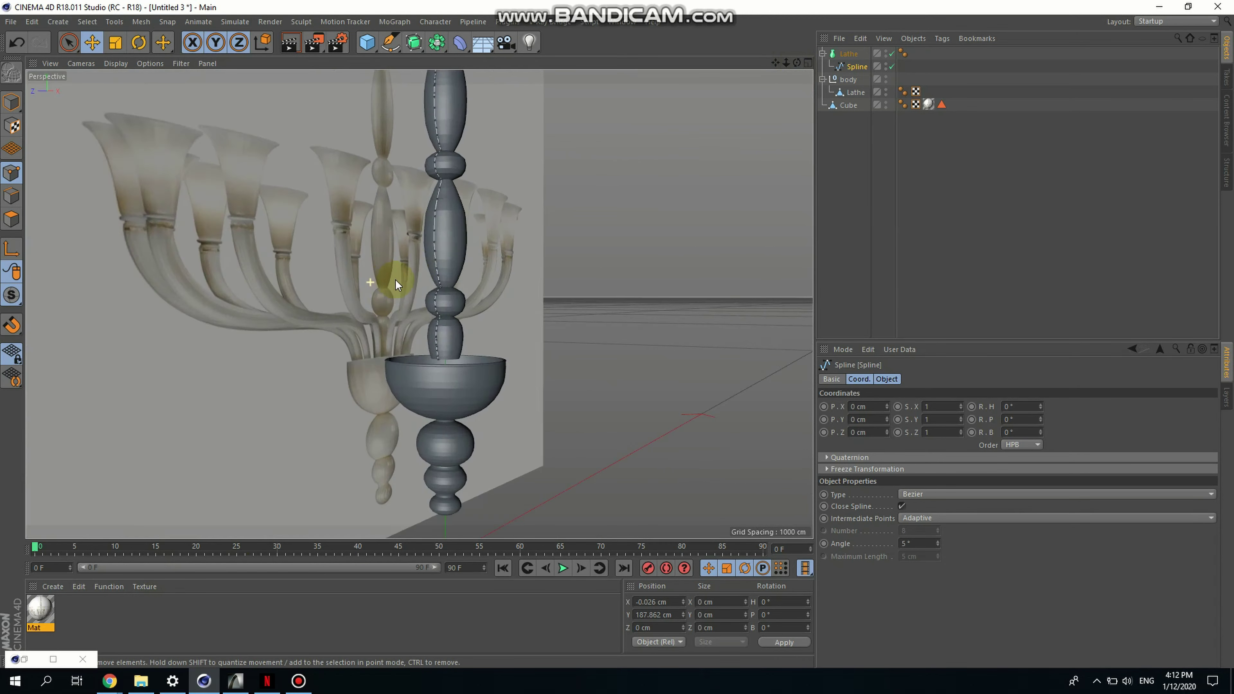
scroll(505, 204, up, 2)
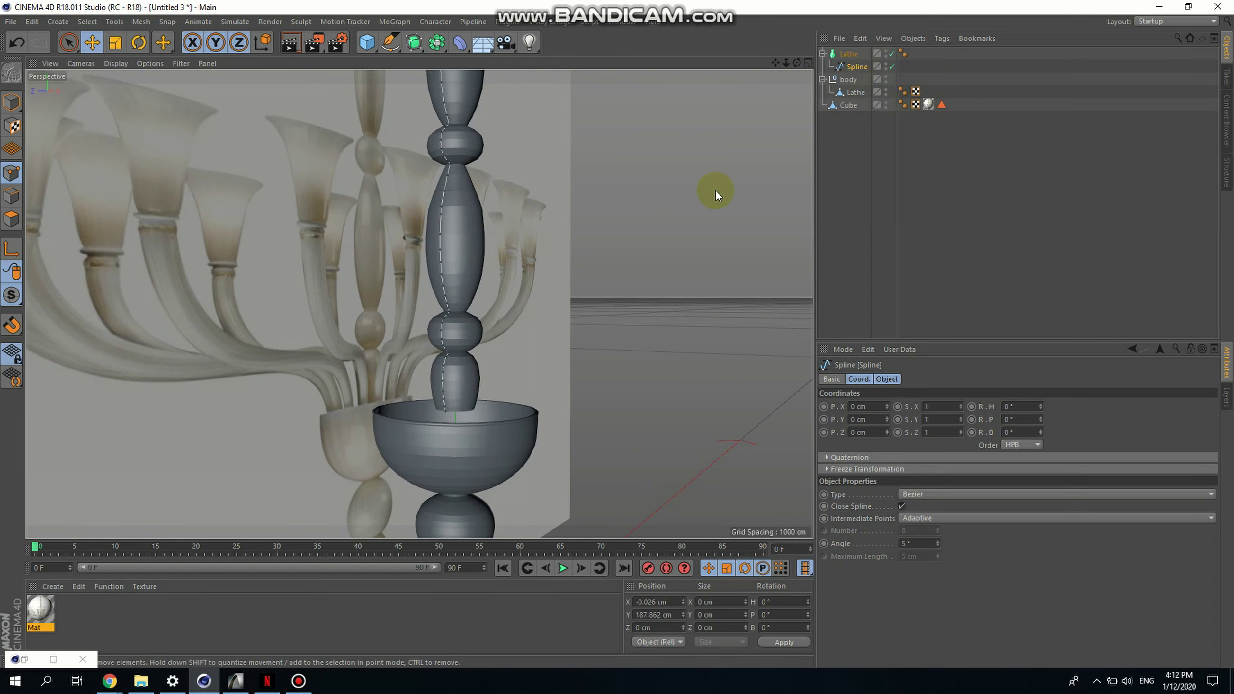
scroll(463, 288, up, 2)
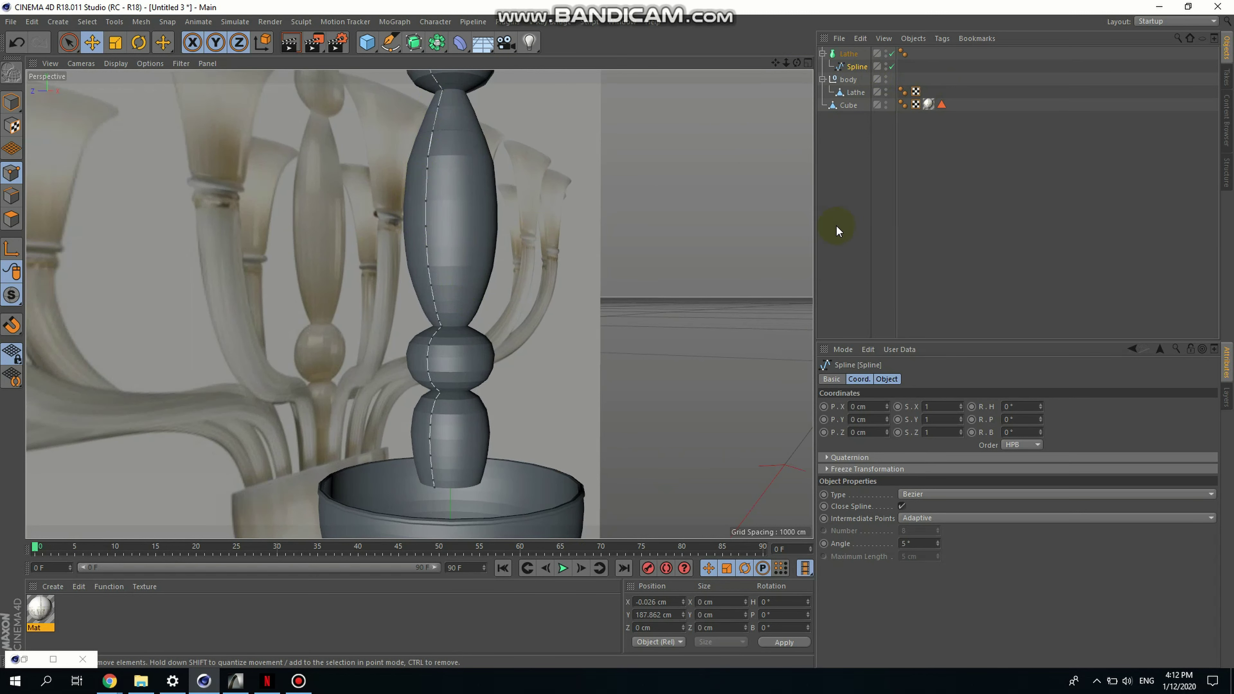
Clear the selection and inspect the stem's surface faceting from several angles, from the bowl up to the top bead
click(852, 211)
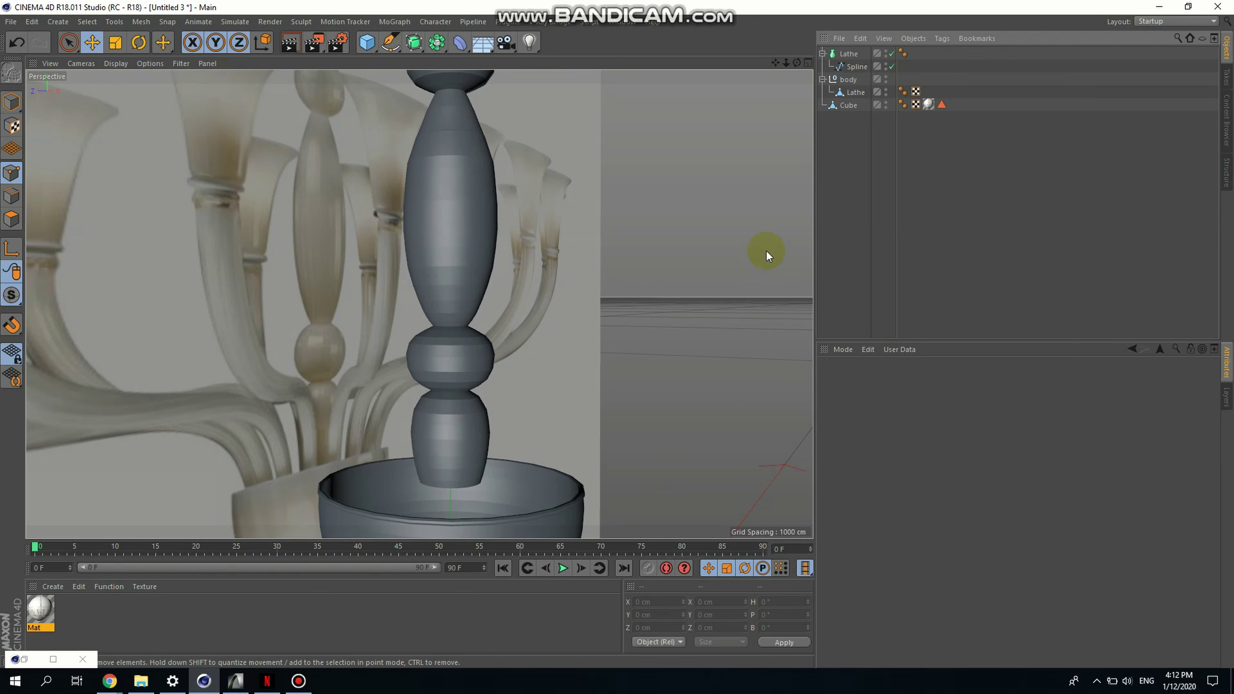
scroll(467, 283, down, 6)
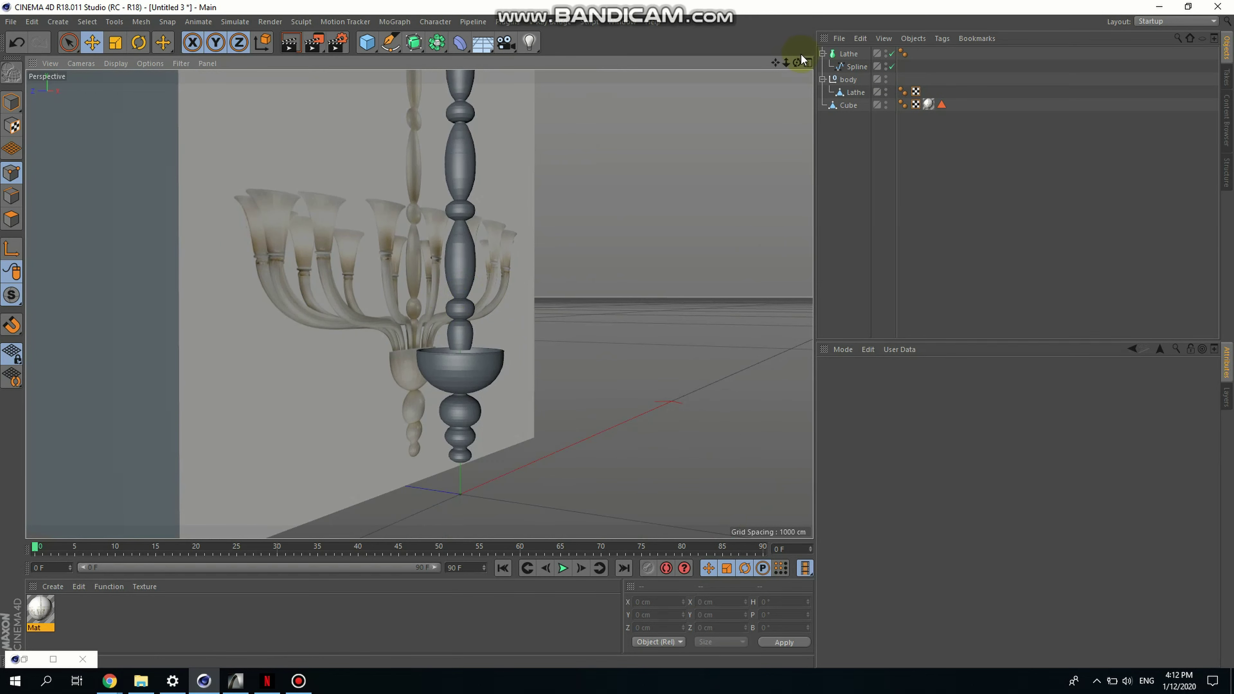
drag(798, 63, 768, 92)
scroll(409, 404, down, 6)
scroll(399, 199, up, 5)
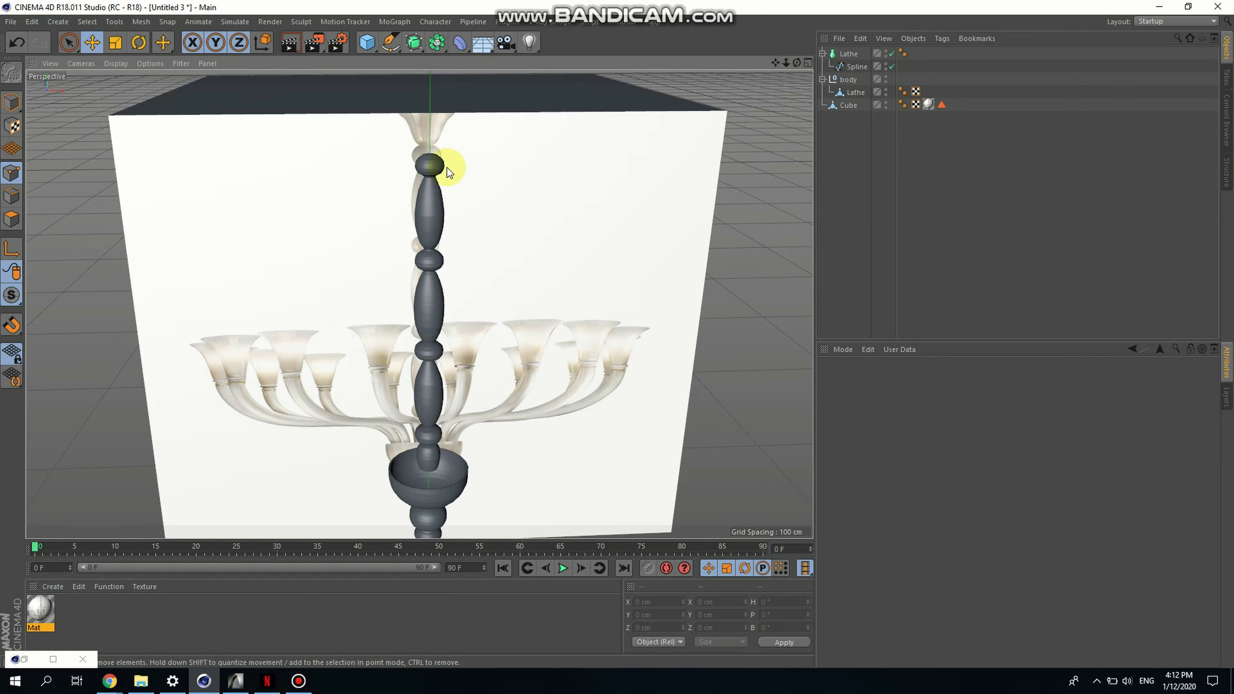
scroll(446, 167, up, 4)
drag(797, 63, 787, 44)
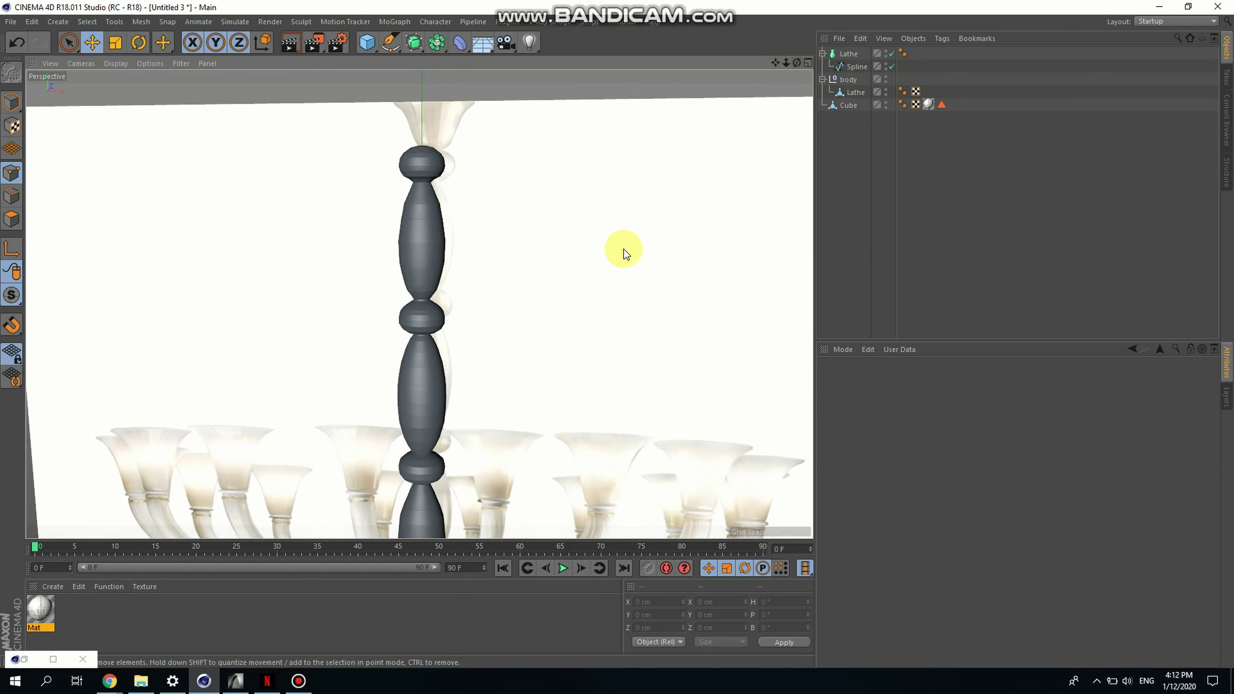
scroll(406, 389, up, 3)
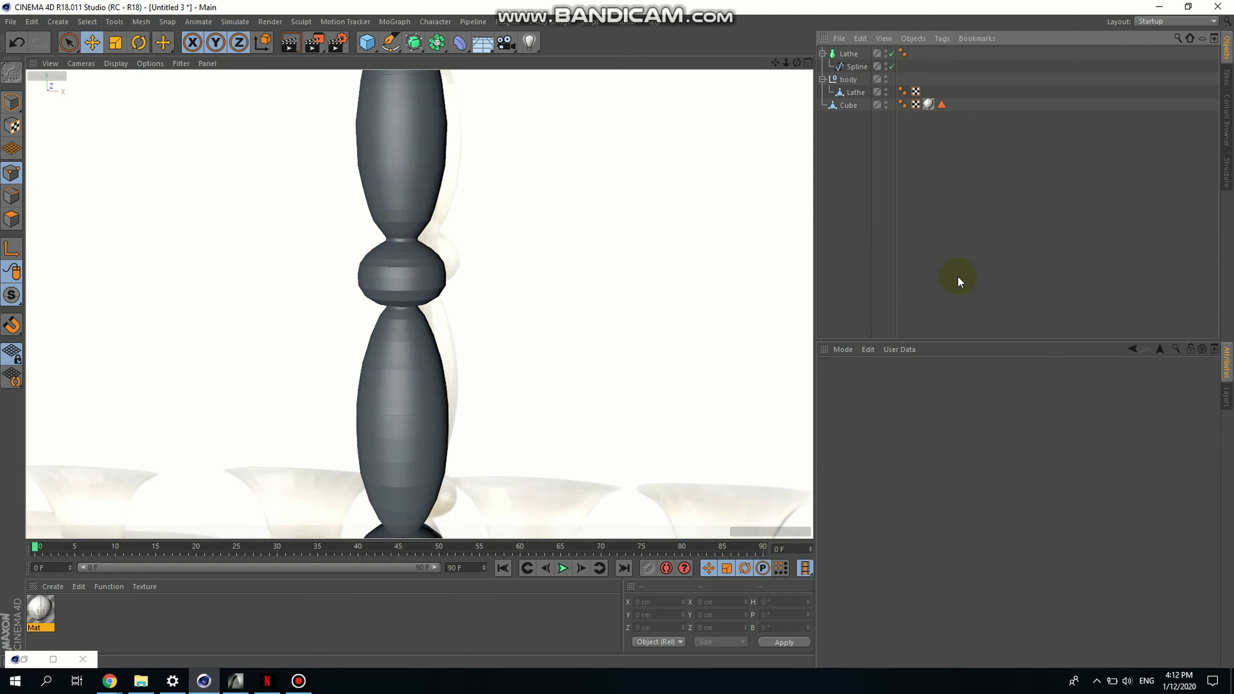
scroll(532, 295, down, 3)
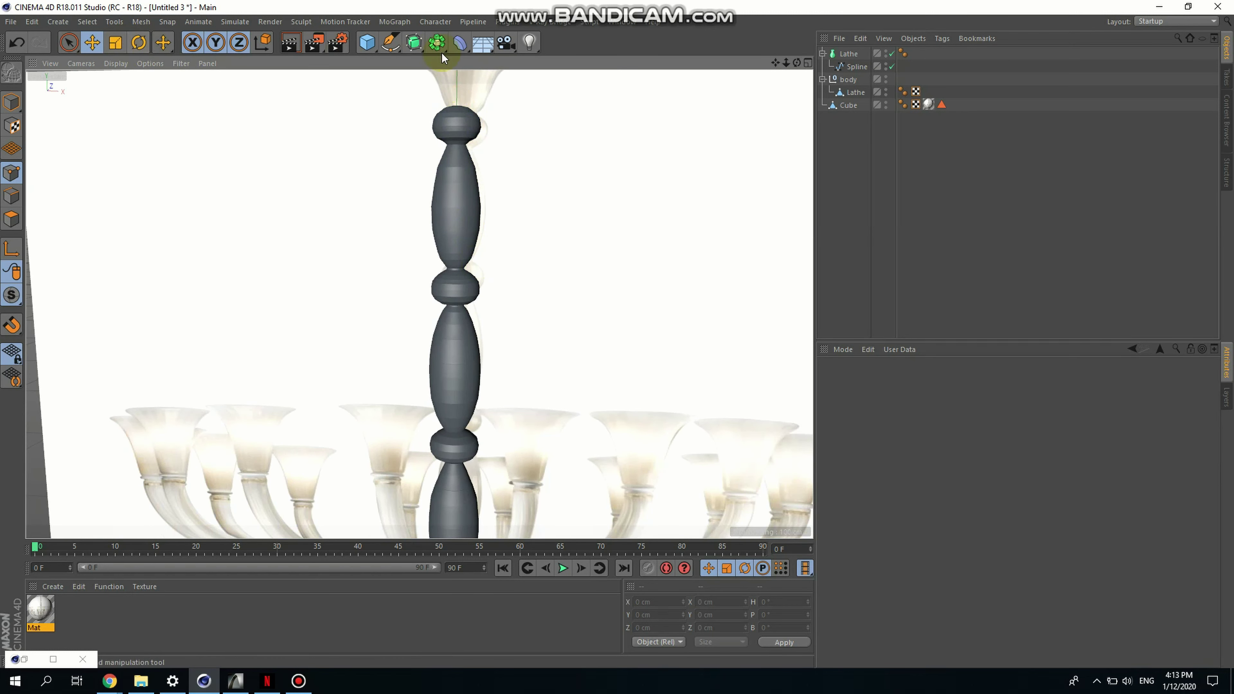
Smooth the stem Lathe by nesting it under a new Subdivision Surface, and set the viewport display to Quick Shading (Lines)
click(415, 43)
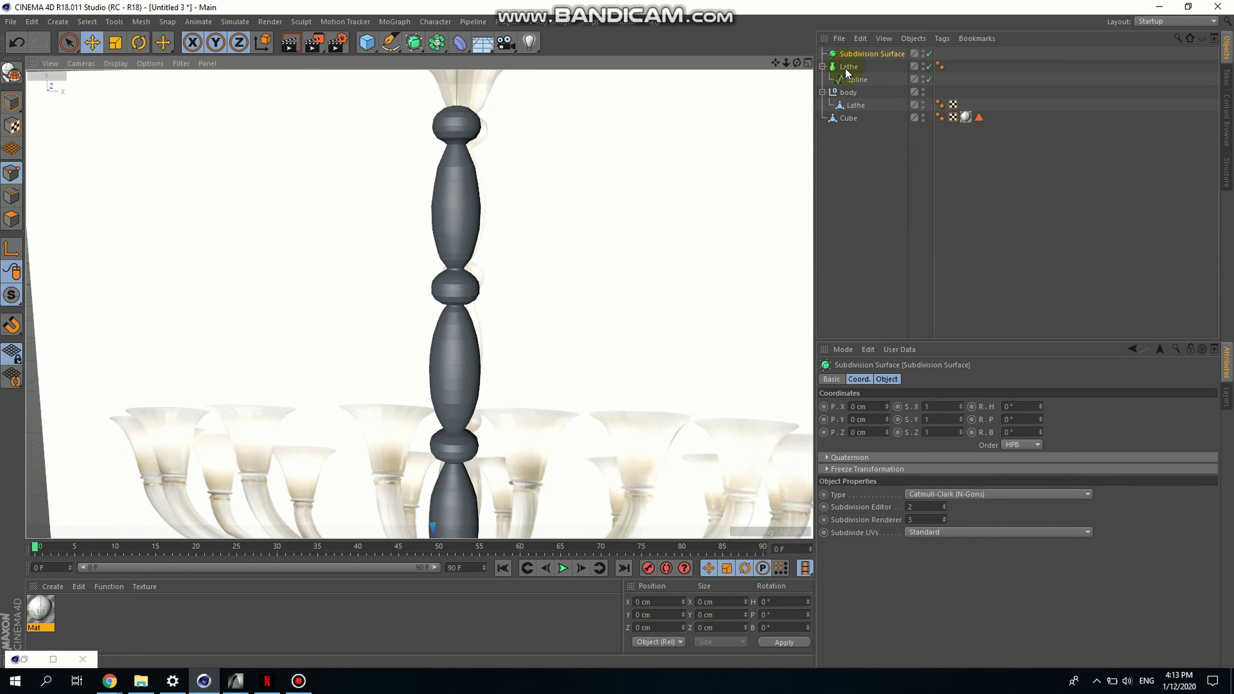
drag(845, 69, 866, 52)
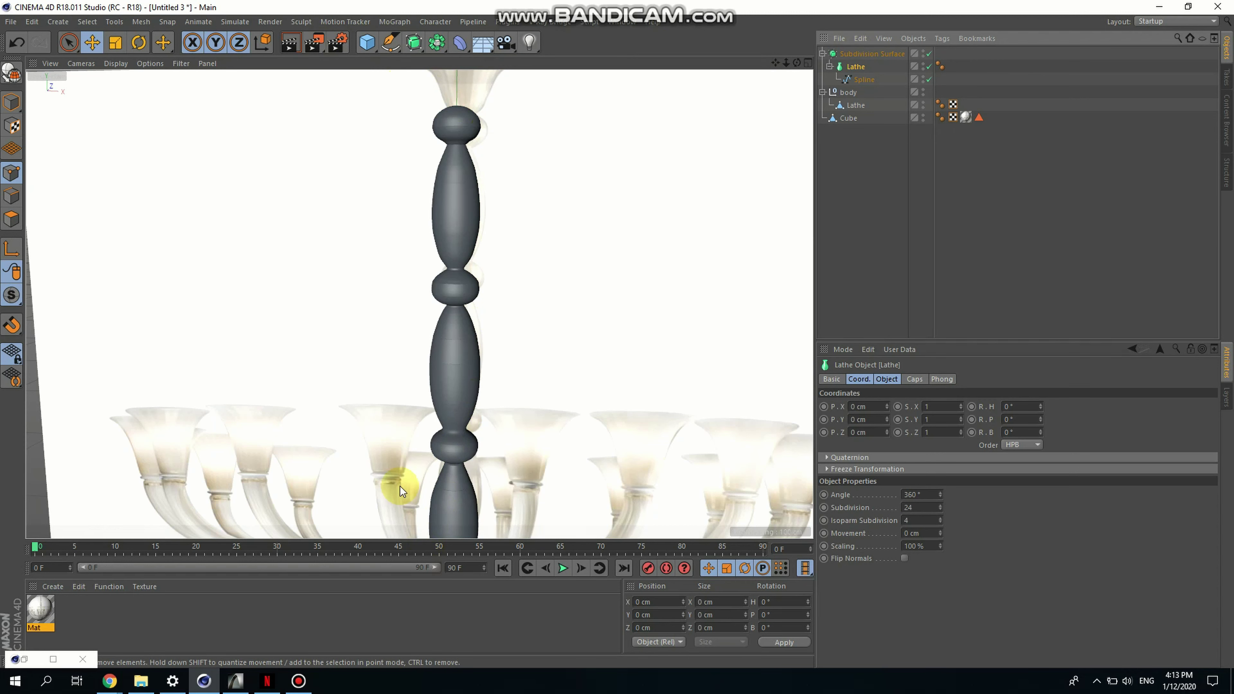
click(116, 63)
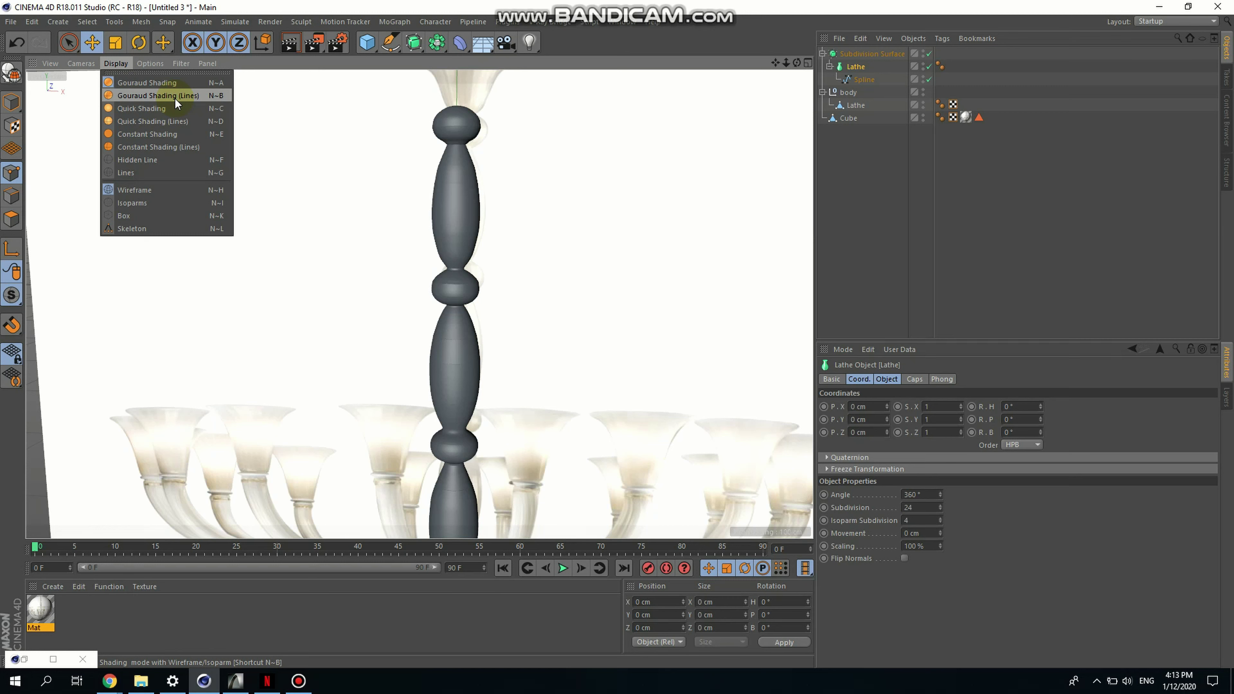
click(170, 121)
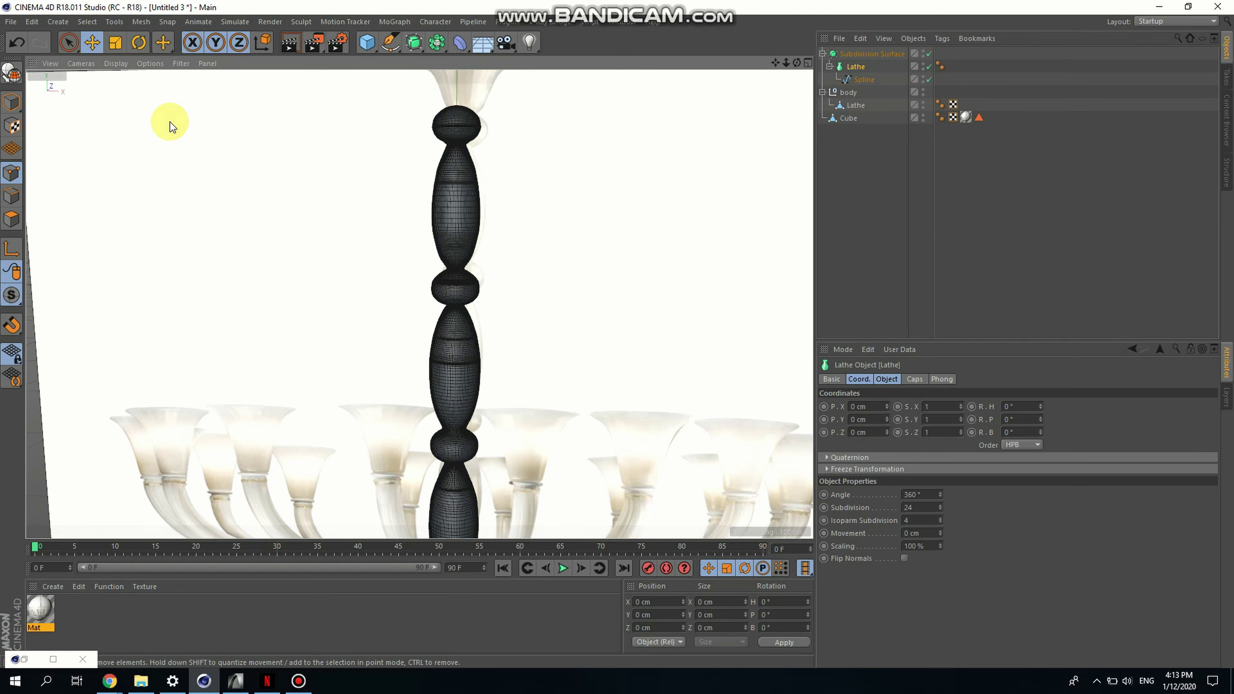
Inspect the smoothed stem's mesh lines up close on the long beads and down to the bowl
scroll(464, 185, up, 10)
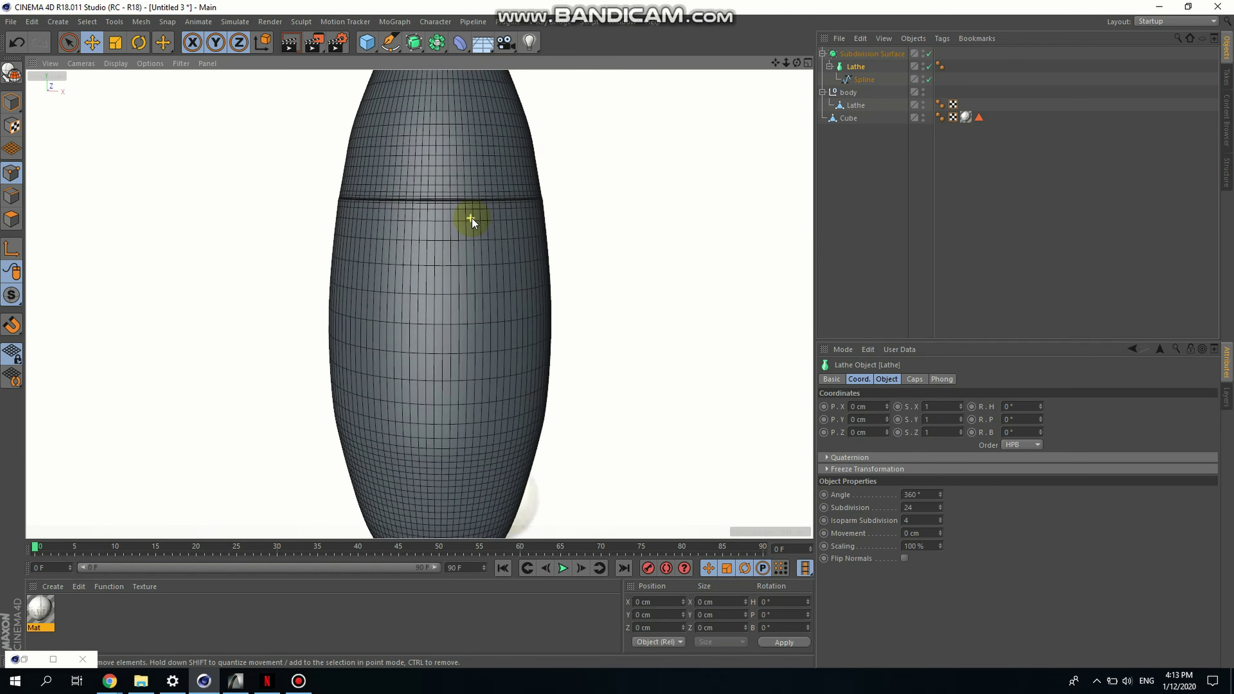
scroll(451, 199, up, 5)
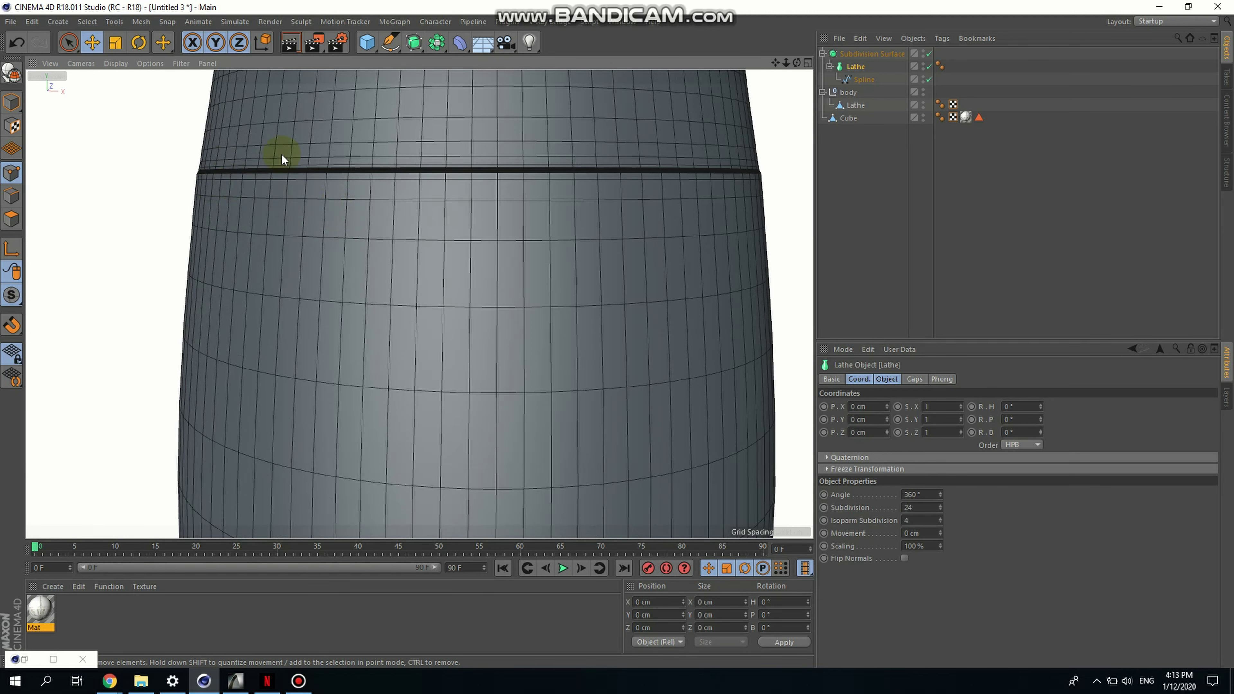
scroll(375, 178, down, 15)
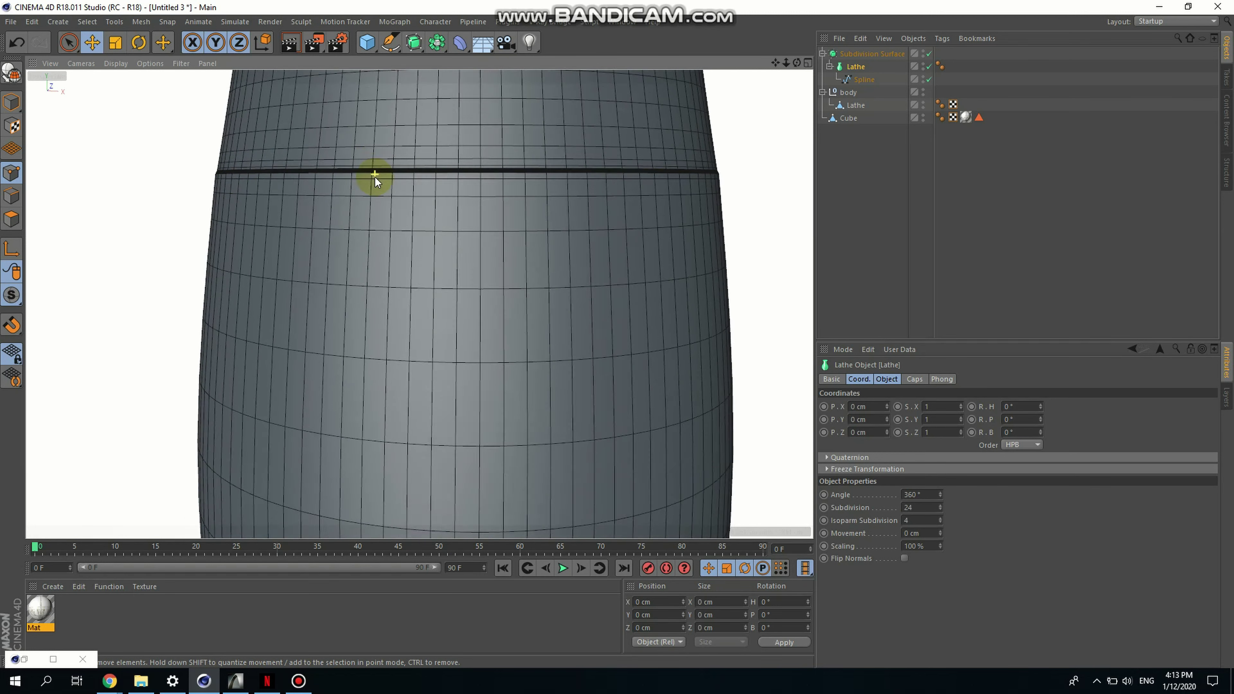
scroll(358, 253, down, 4)
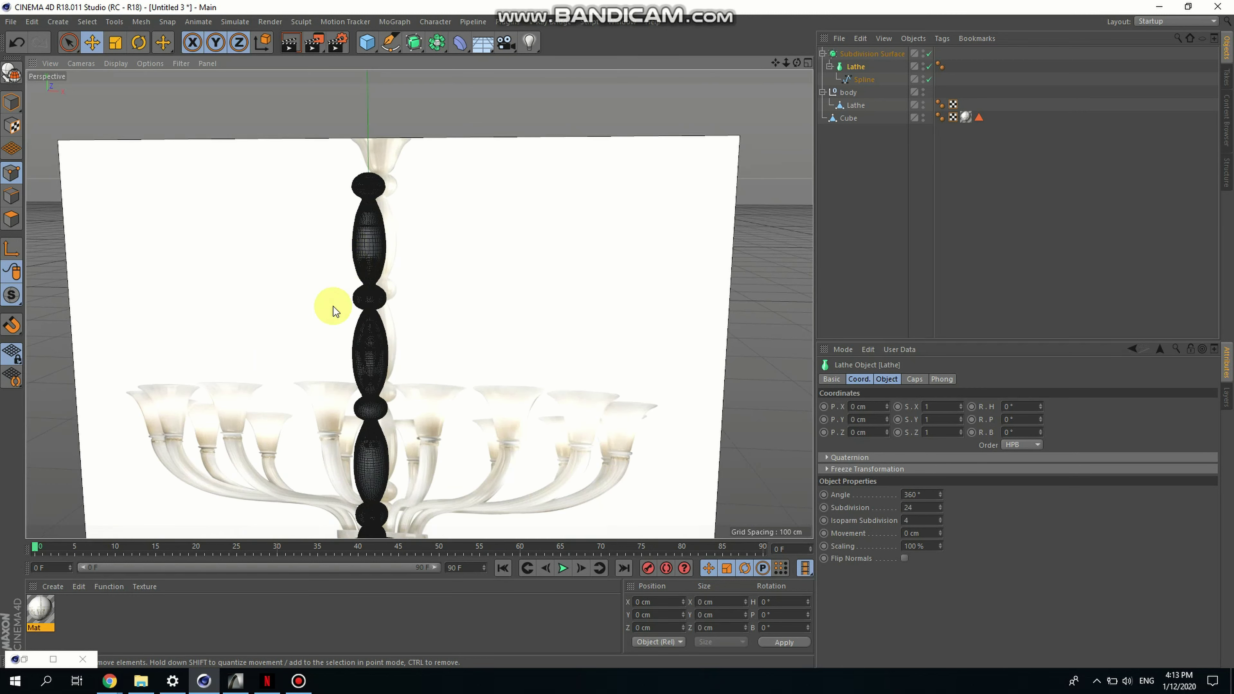
scroll(333, 306, up, 8)
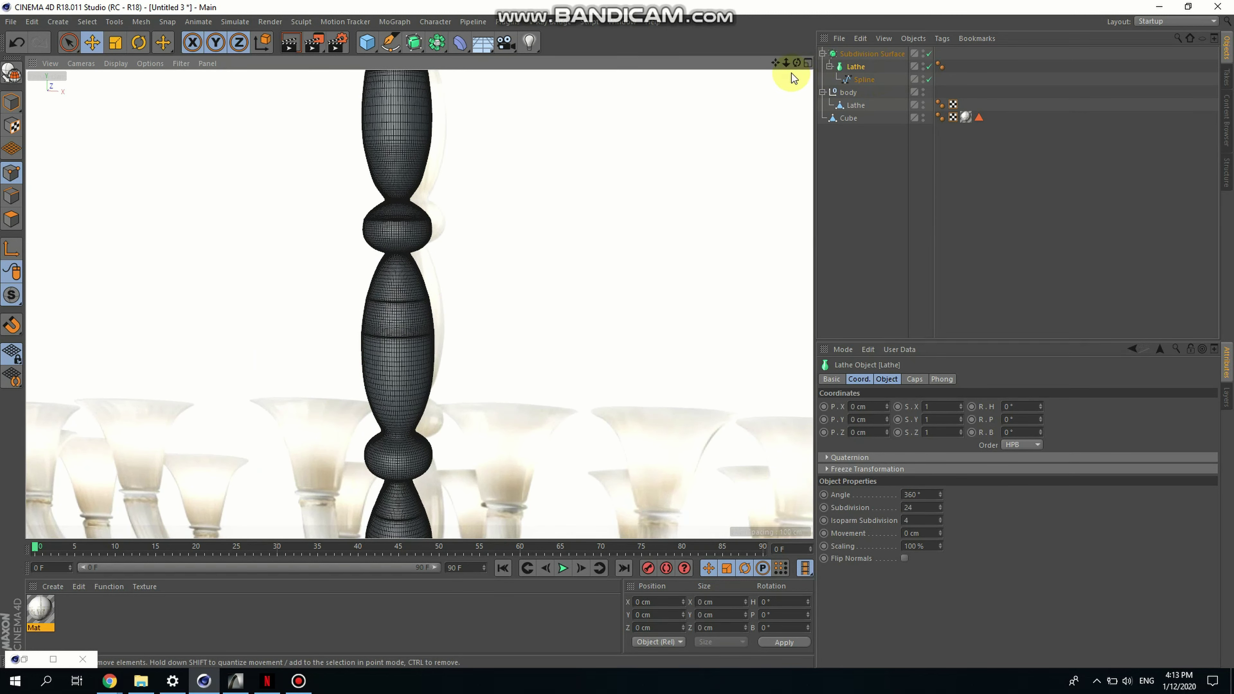
mouse_move(797, 62)
mouse_down()
mouse_move(826, 68)
mouse_move(778, 49)
mouse_move(797, 63)
mouse_up()
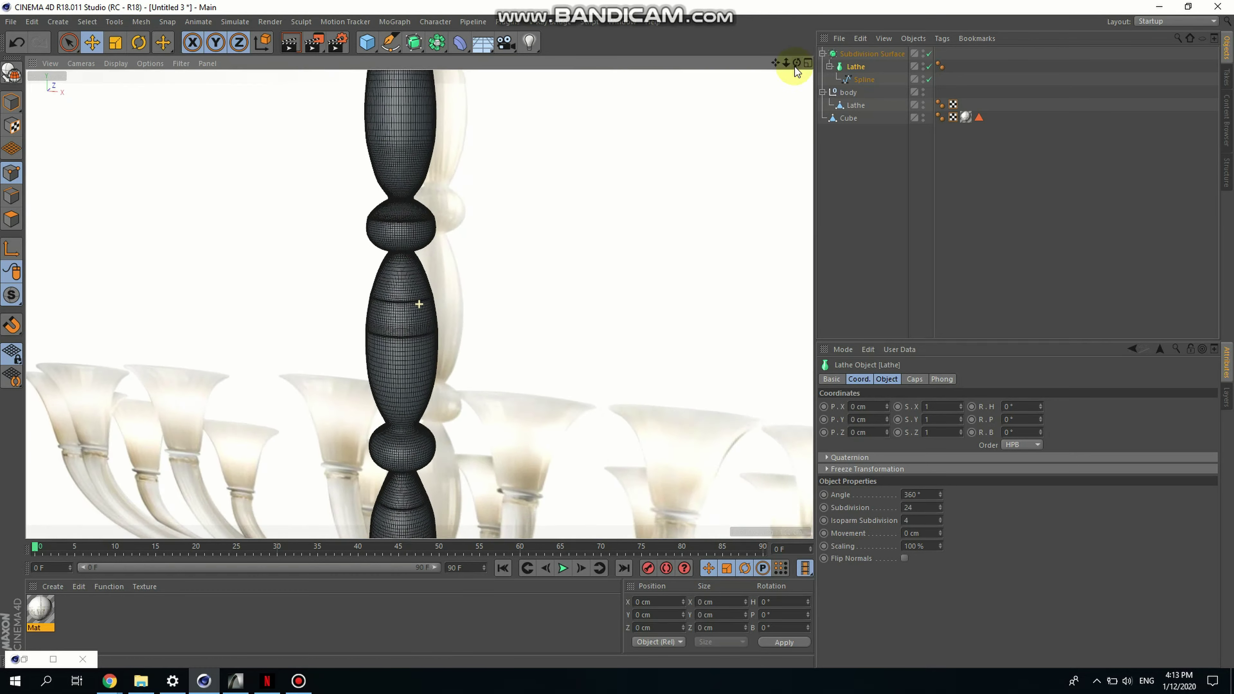
scroll(401, 269, down, 10)
scroll(423, 388, up, 10)
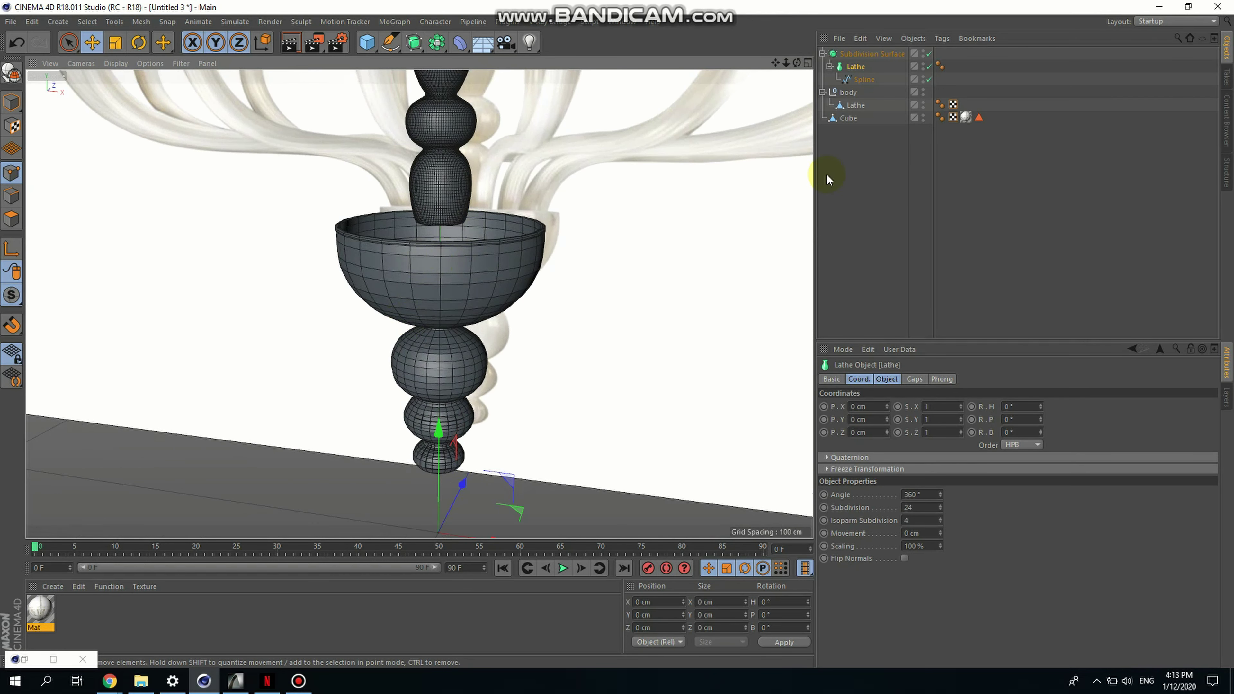
Add another Subdivision Surface inside the body group and make the bowl's Lathe mesh its child
click(868, 138)
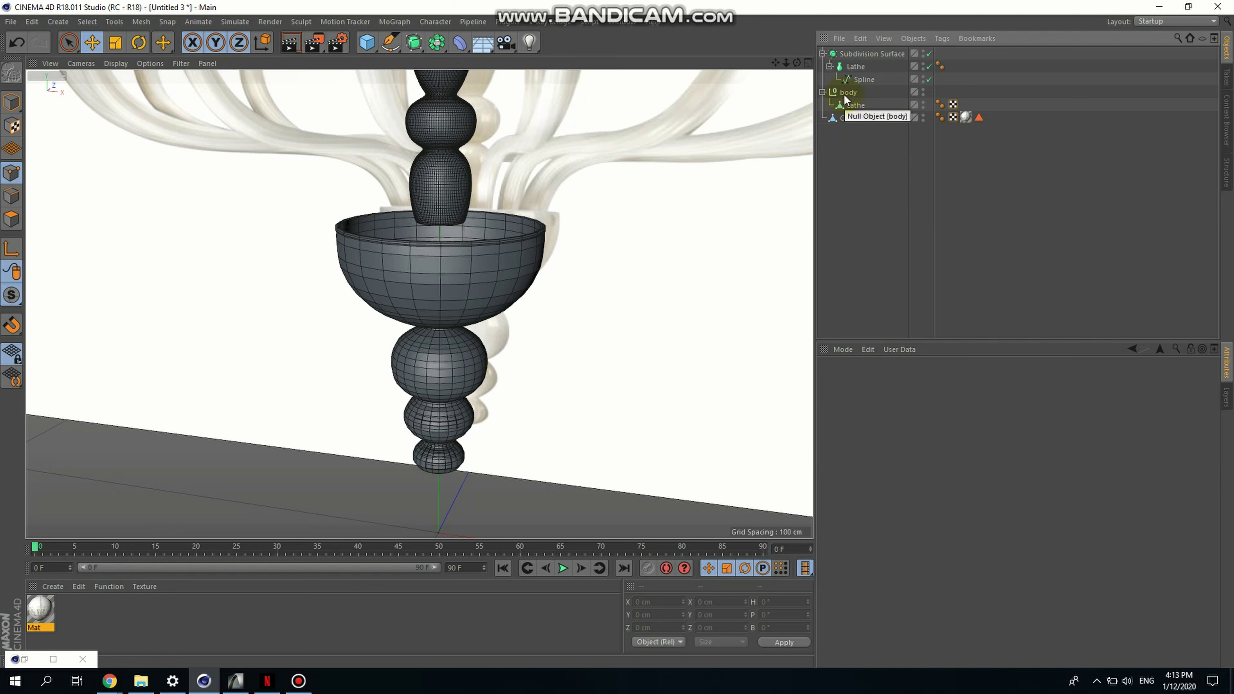
click(854, 109)
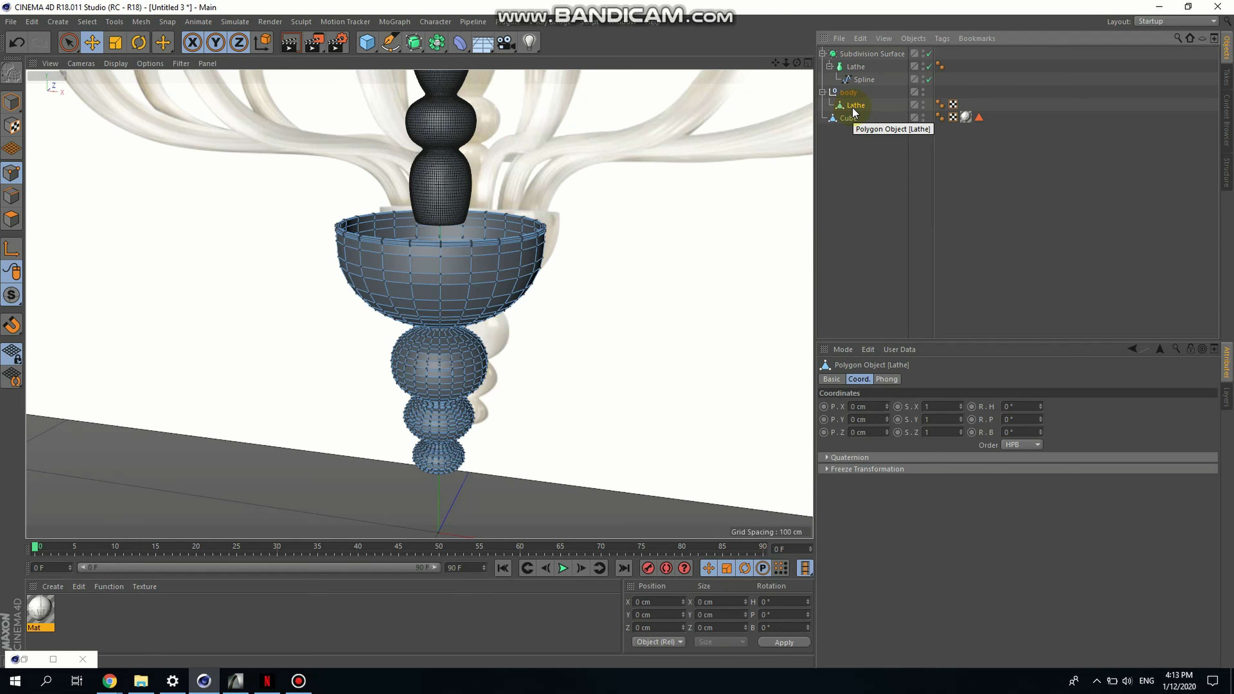
click(415, 47)
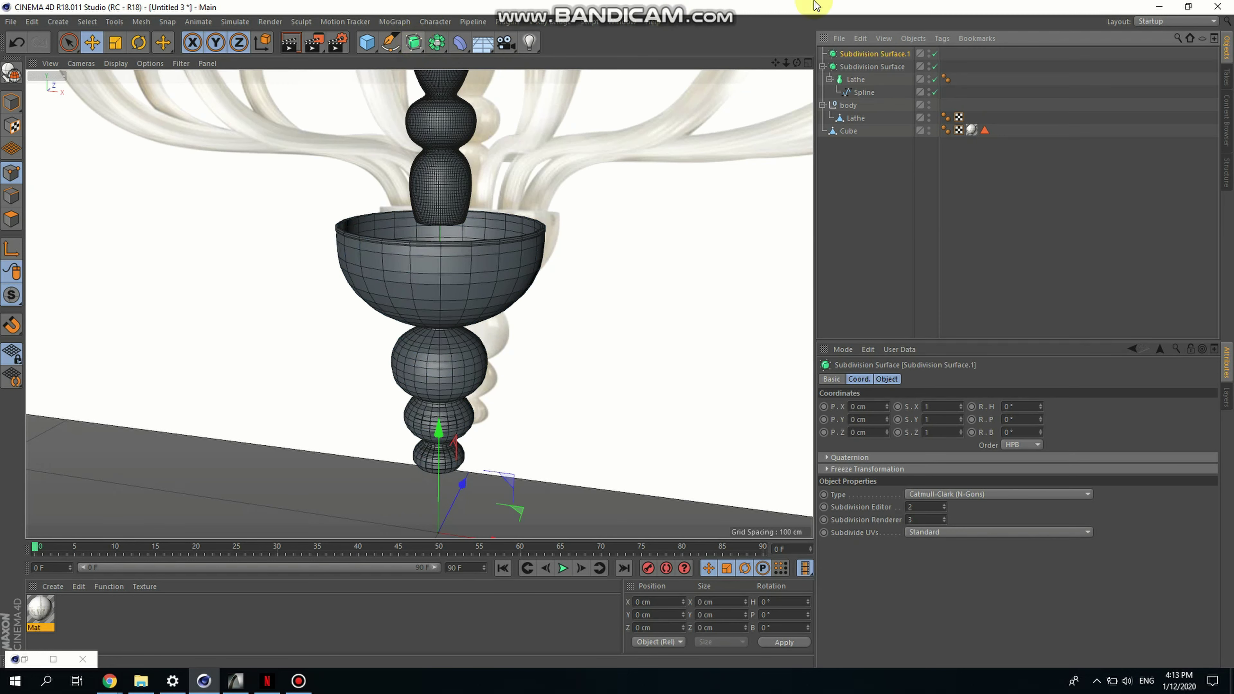
drag(848, 53, 860, 115)
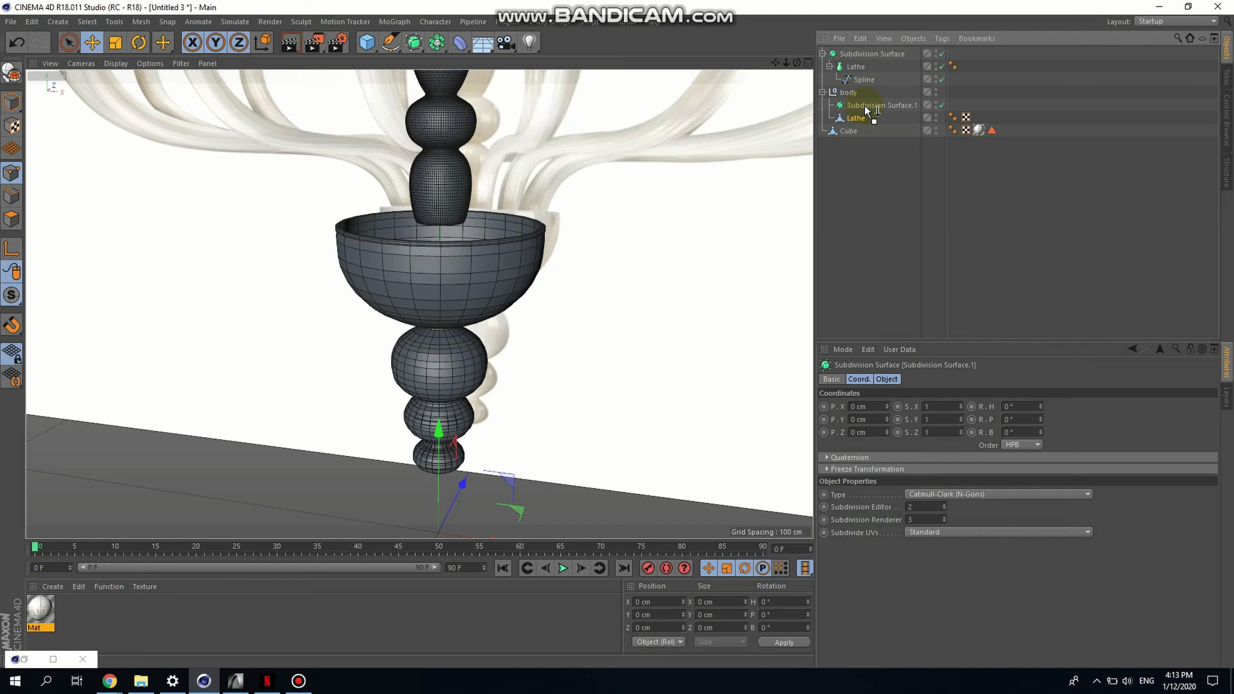
drag(866, 107, 865, 107)
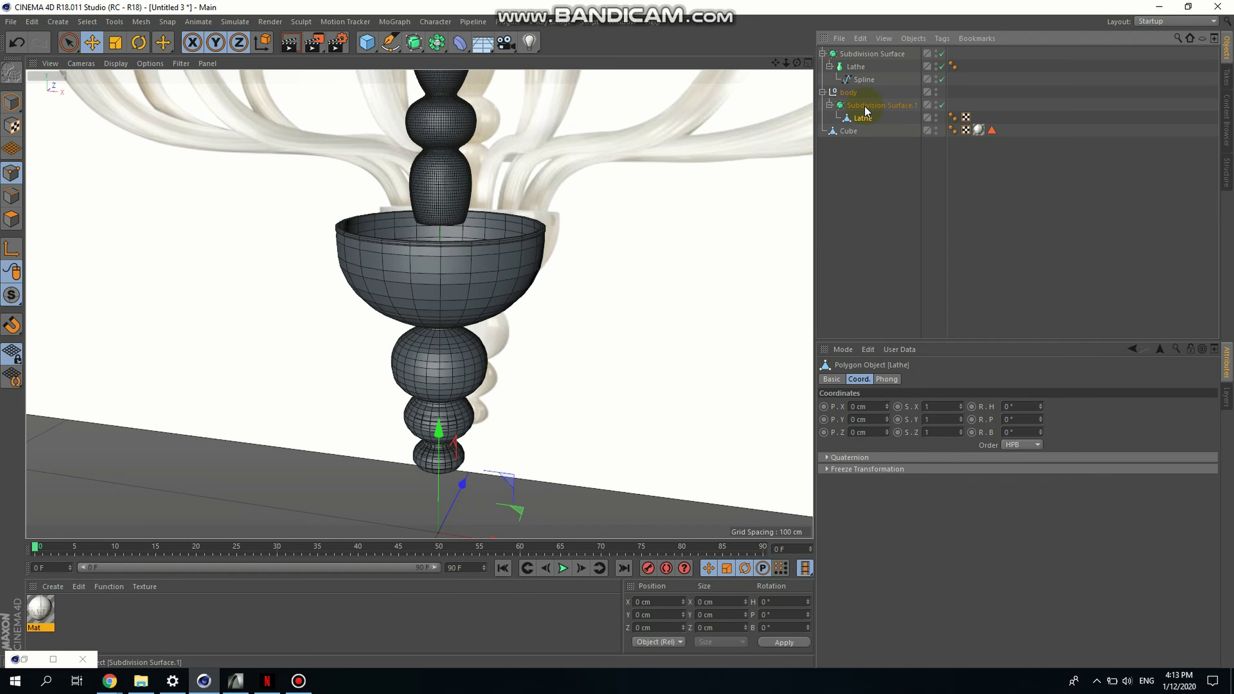
click(902, 263)
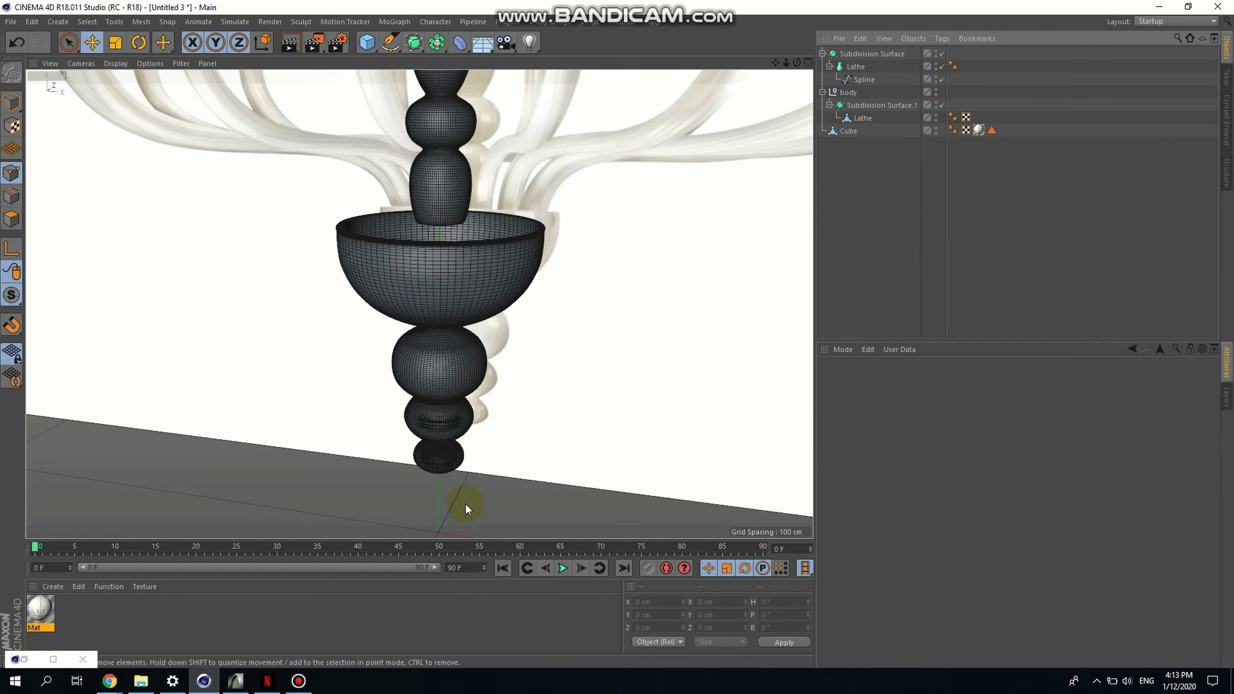
Convert the bowl's Subdivision Surface in the body group to an editable mesh and rename it "base cup"
click(856, 106)
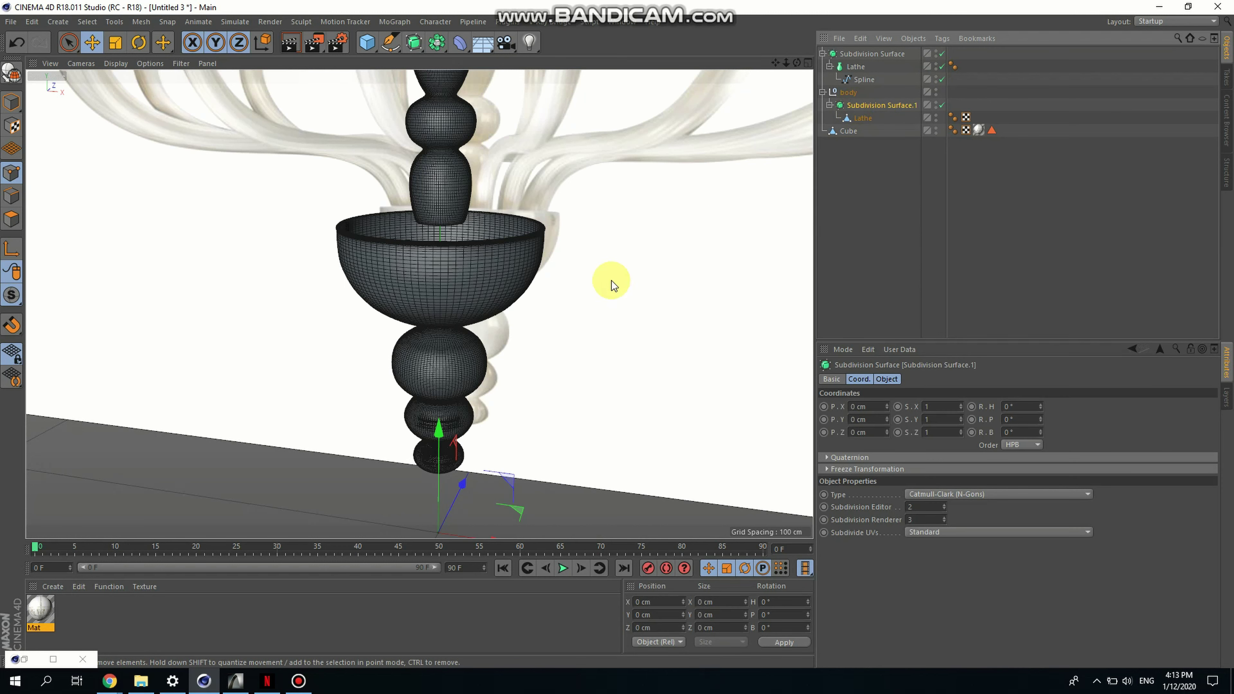
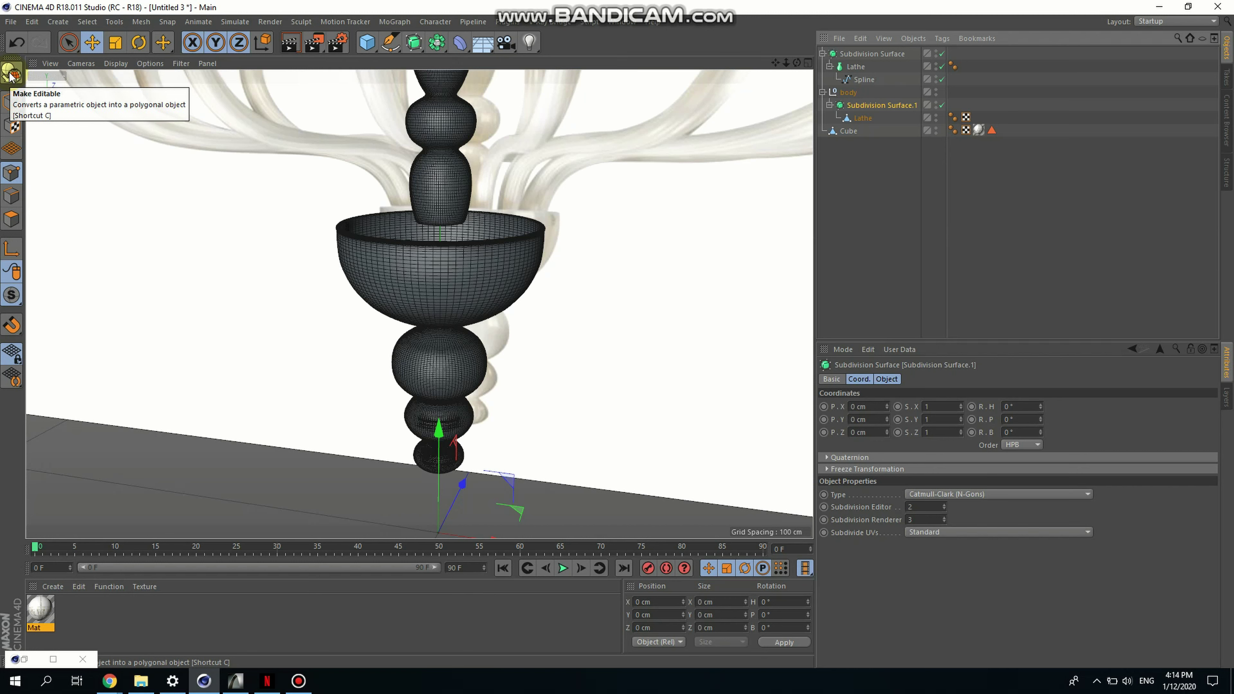
click(9, 75)
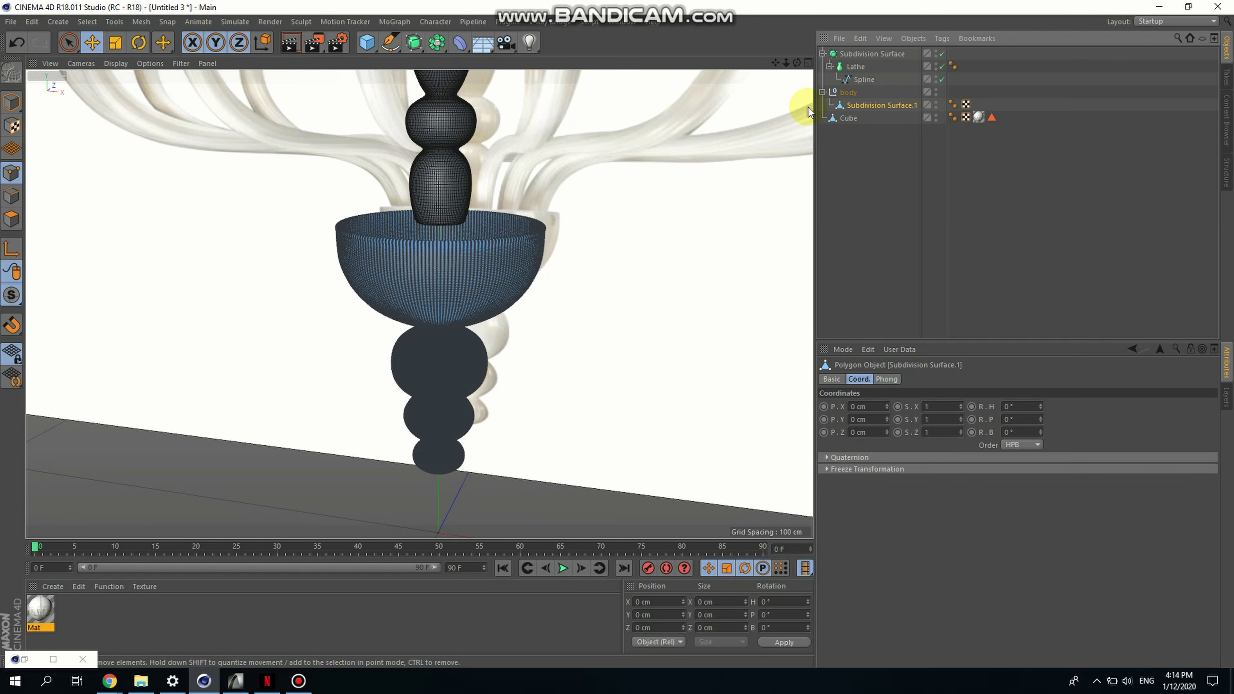
double_click(888, 105)
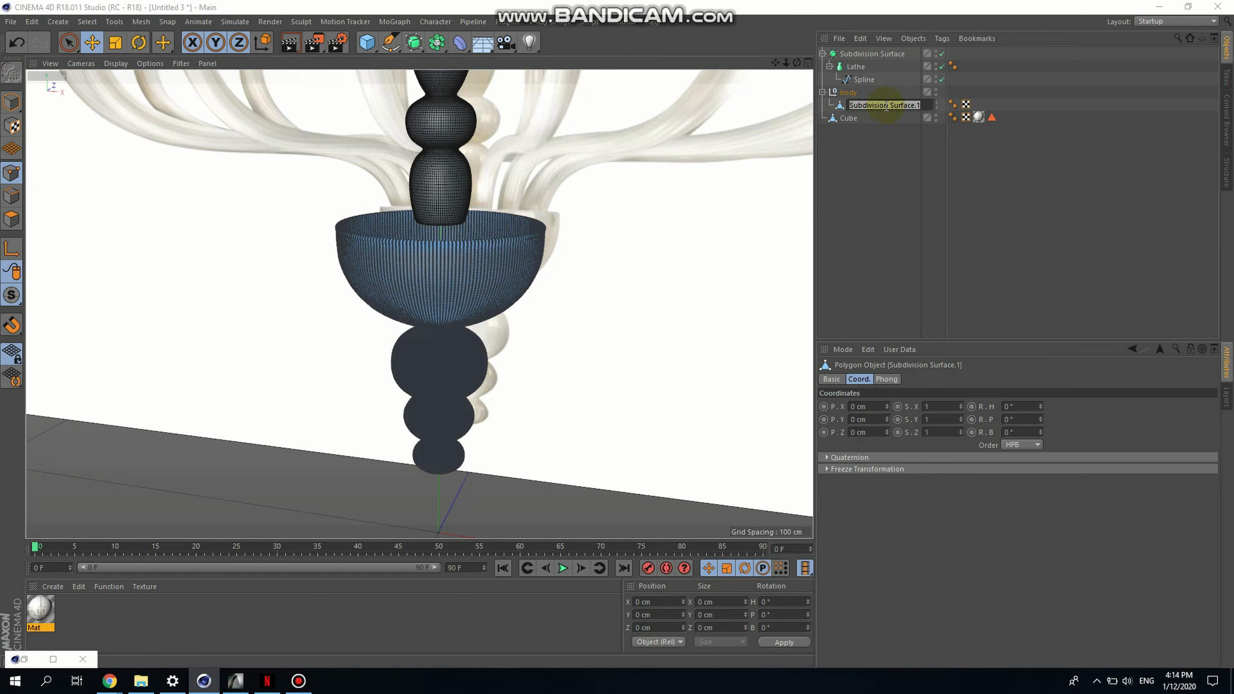
text(base cup)
key(Return)
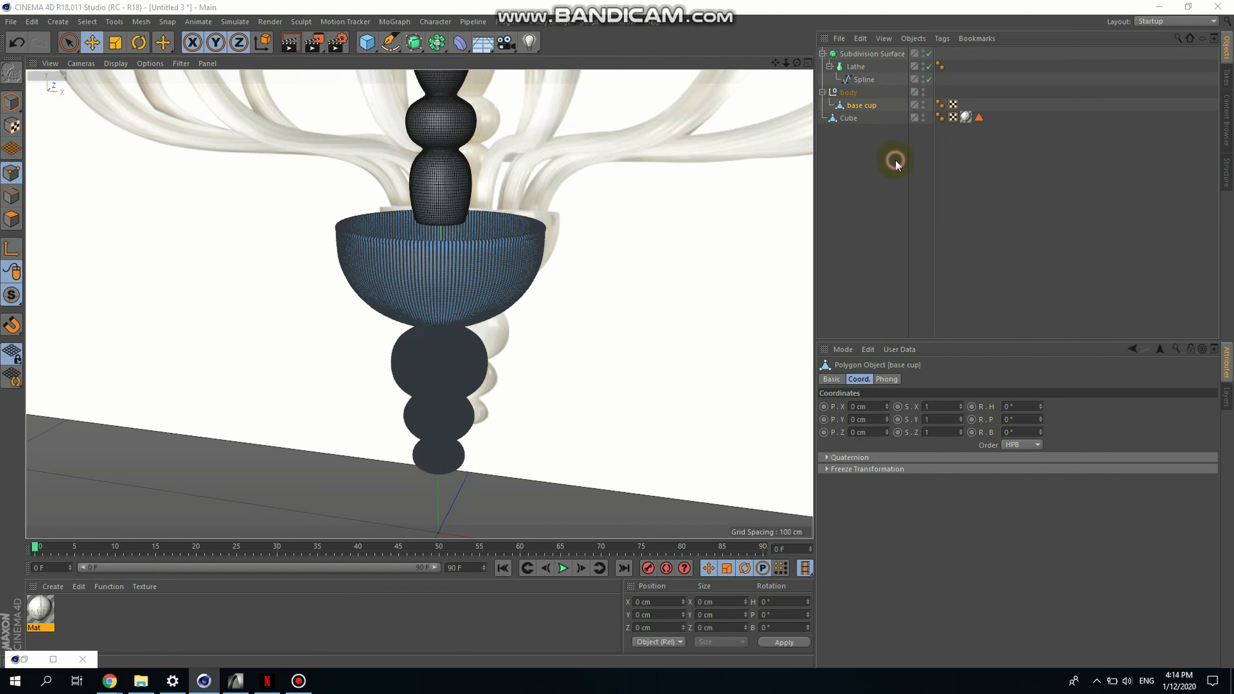
Convert the stem's Subdivision Surface to an editable mesh and rename it "body gg"
click(842, 54)
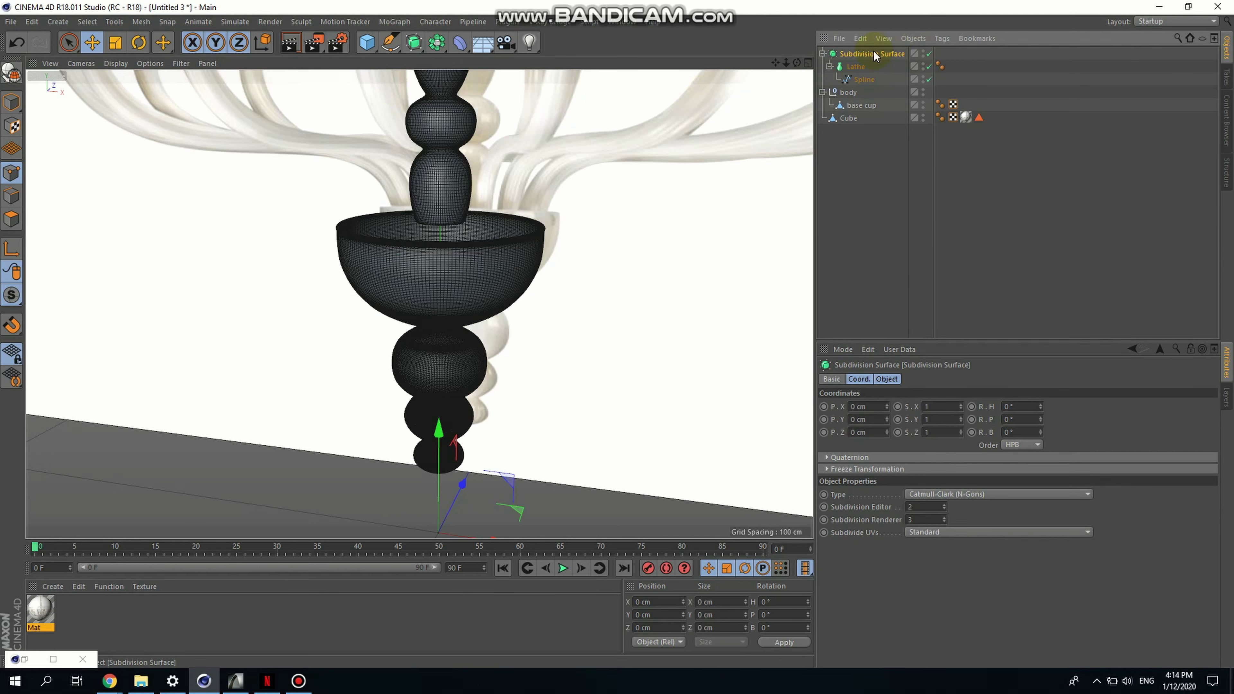
click(7, 78)
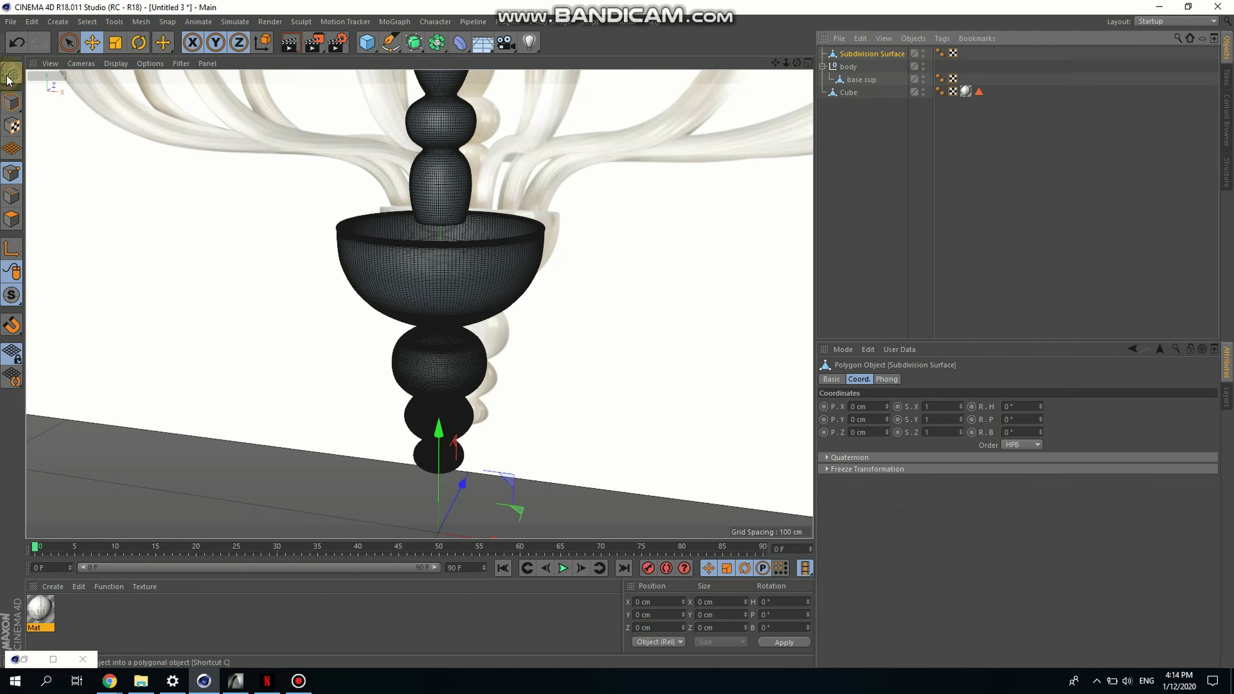
double_click(875, 53)
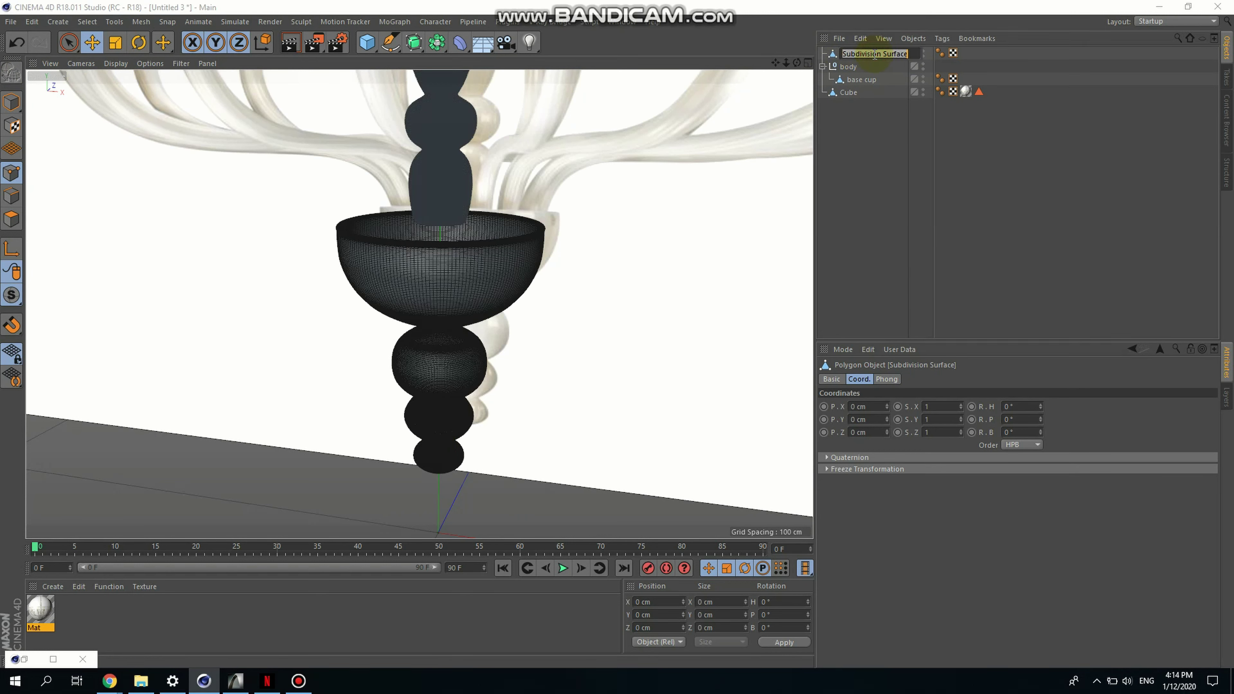
text(body gg)
click(870, 136)
Move the "body gg" mesh into the body group, select the group to check its contents, and clear the selection
click(857, 54)
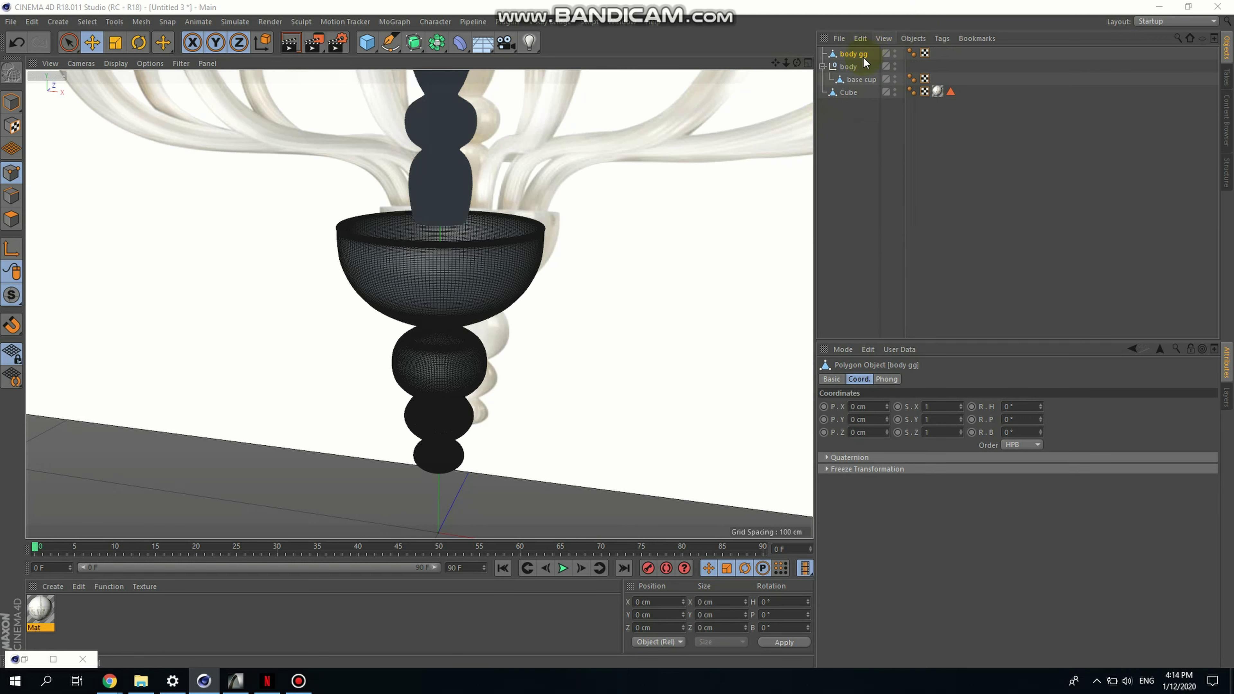
drag(855, 55, 850, 68)
click(864, 128)
click(846, 54)
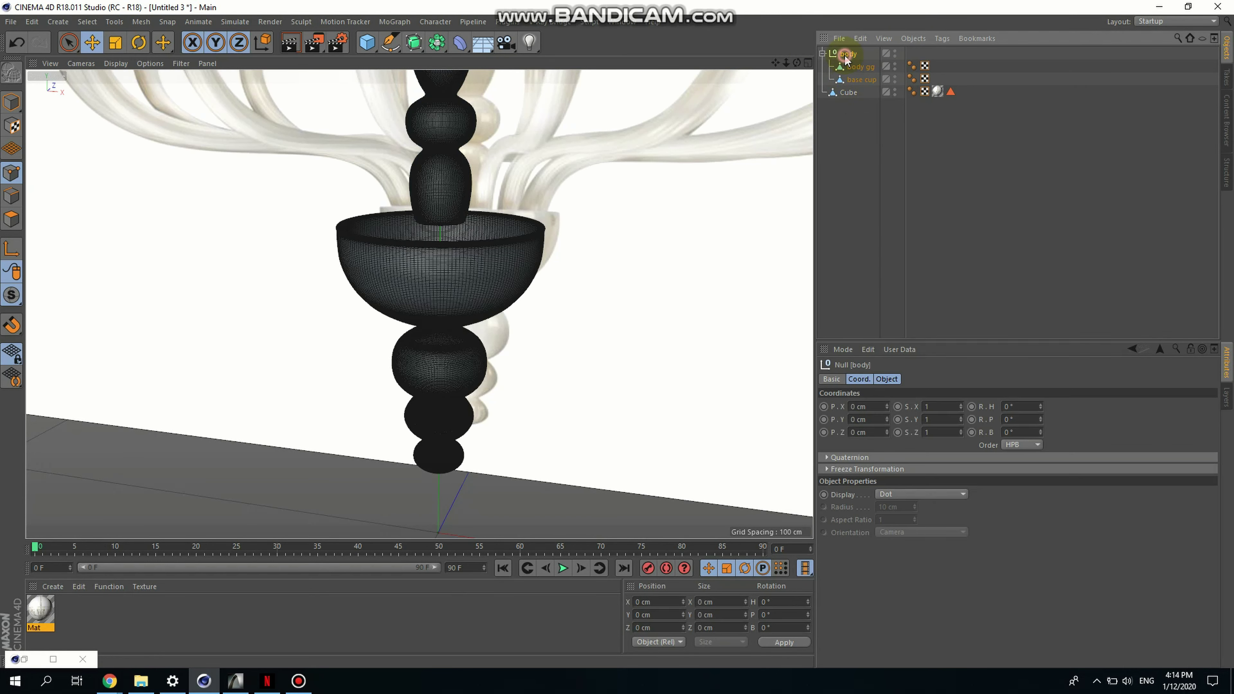
scroll(559, 304, down, 3)
scroll(500, 349, down, 5)
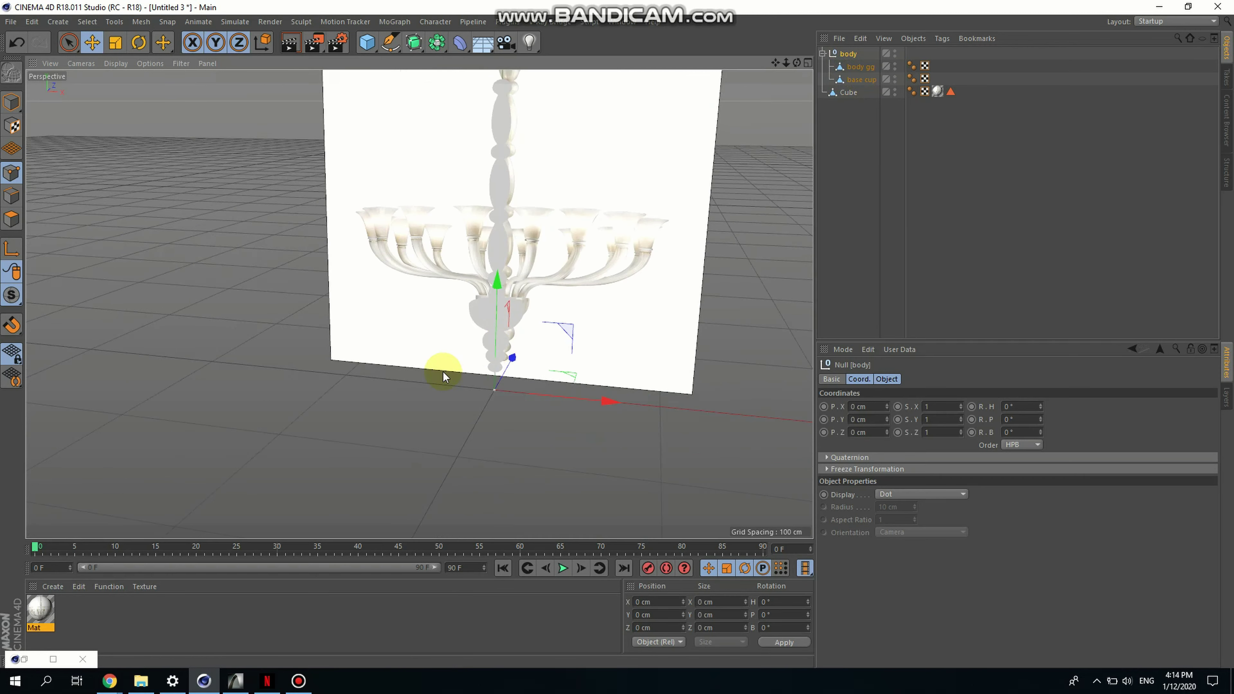
click(870, 232)
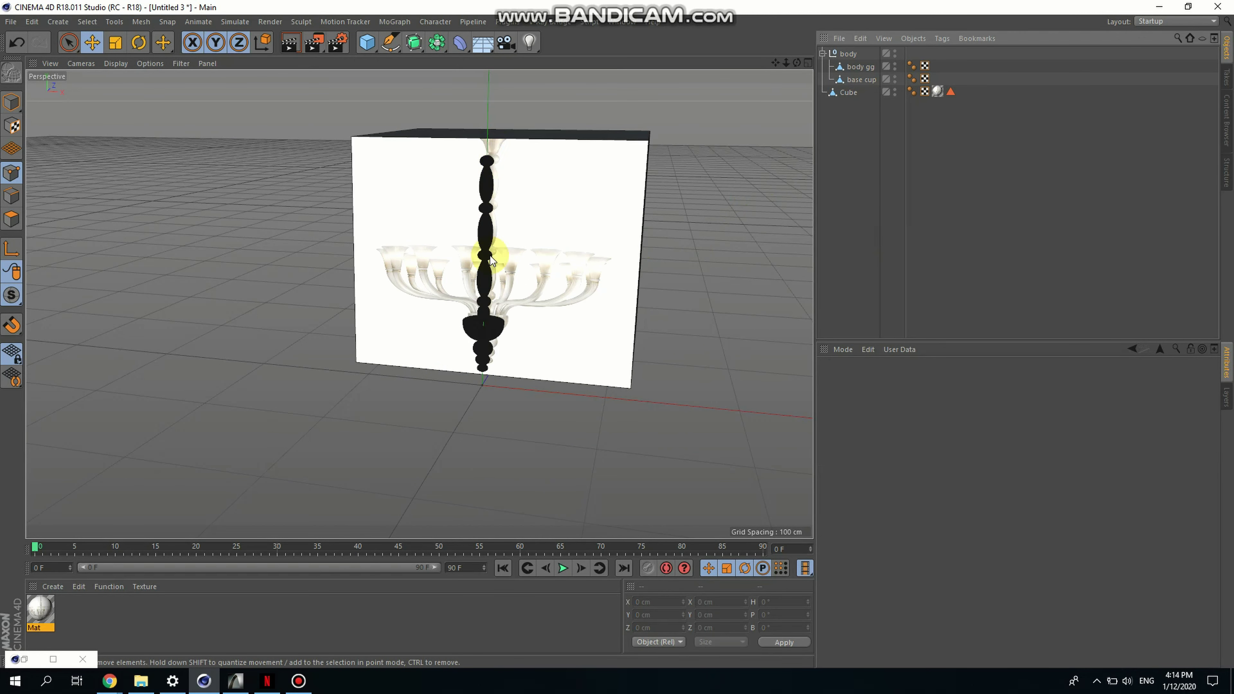
Switch from the perspective view to a maximized Front view showing the stem against the chandelier reference image
scroll(462, 269, up, 4)
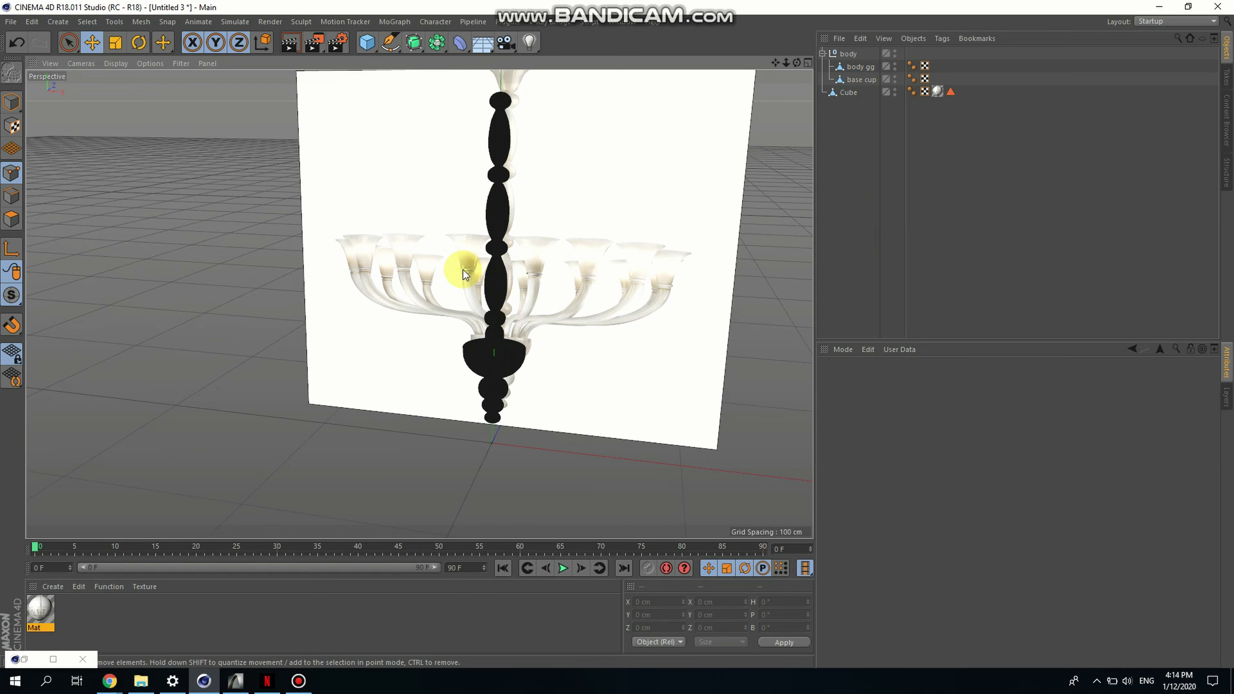
scroll(455, 346, down, 2)
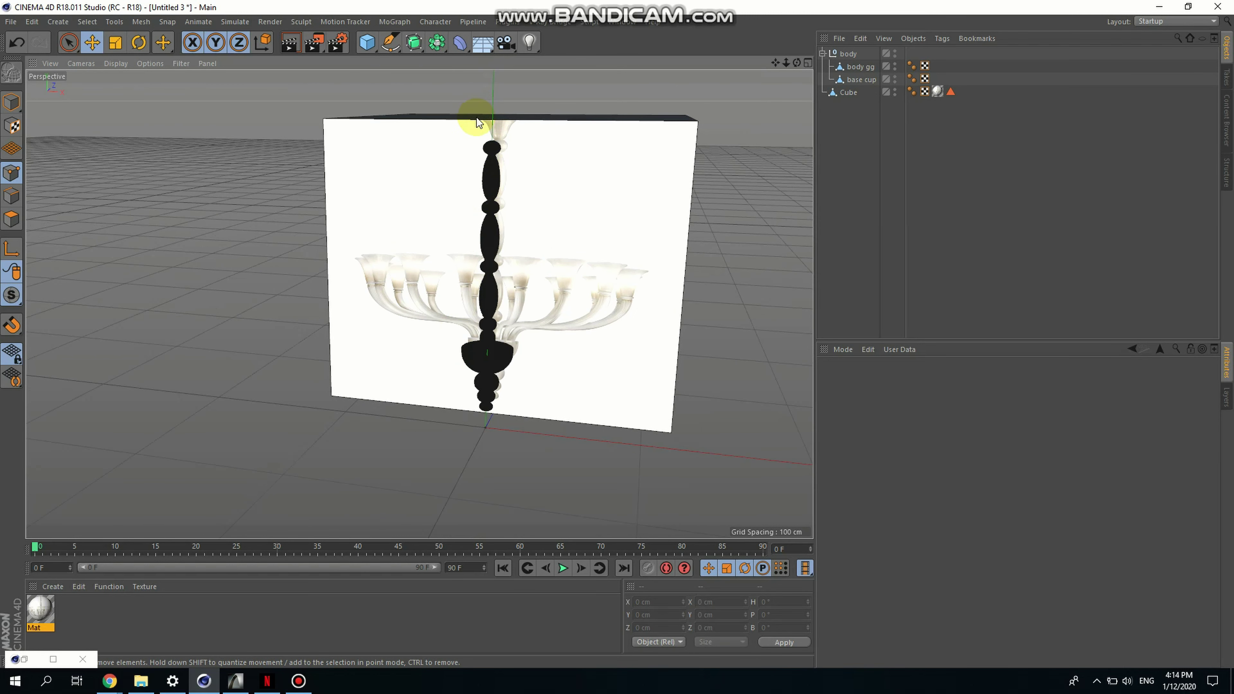
click(807, 63)
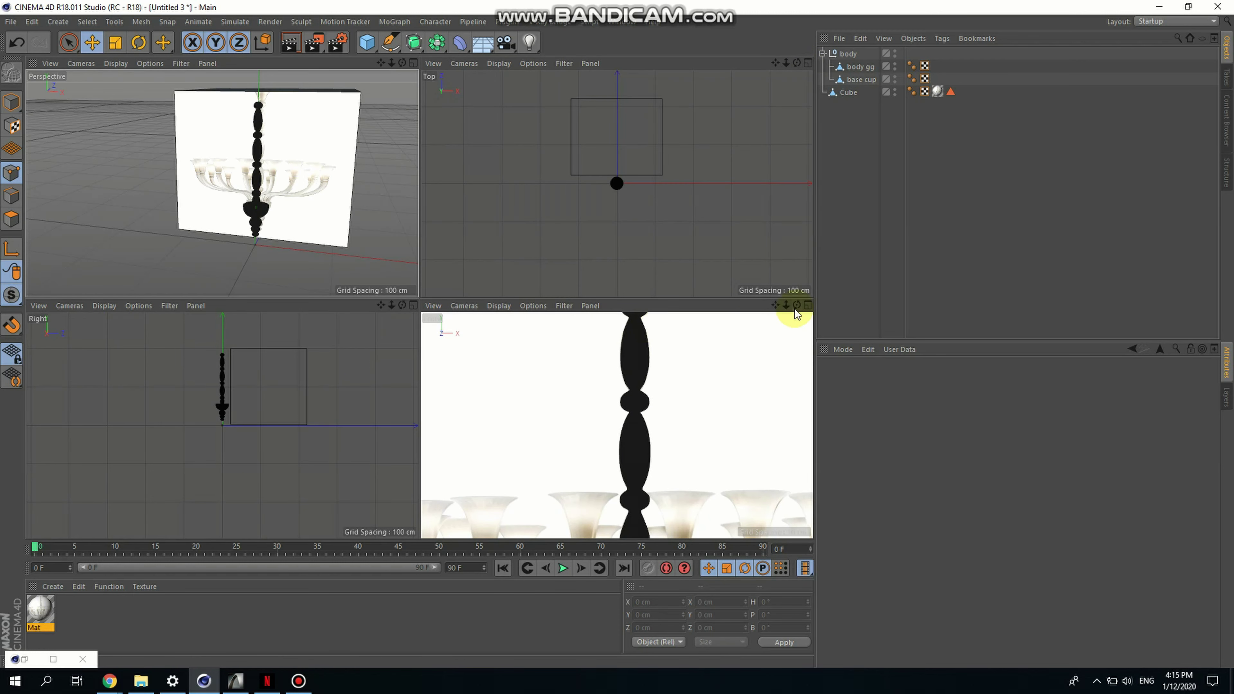
click(808, 305)
scroll(340, 322, down, 5)
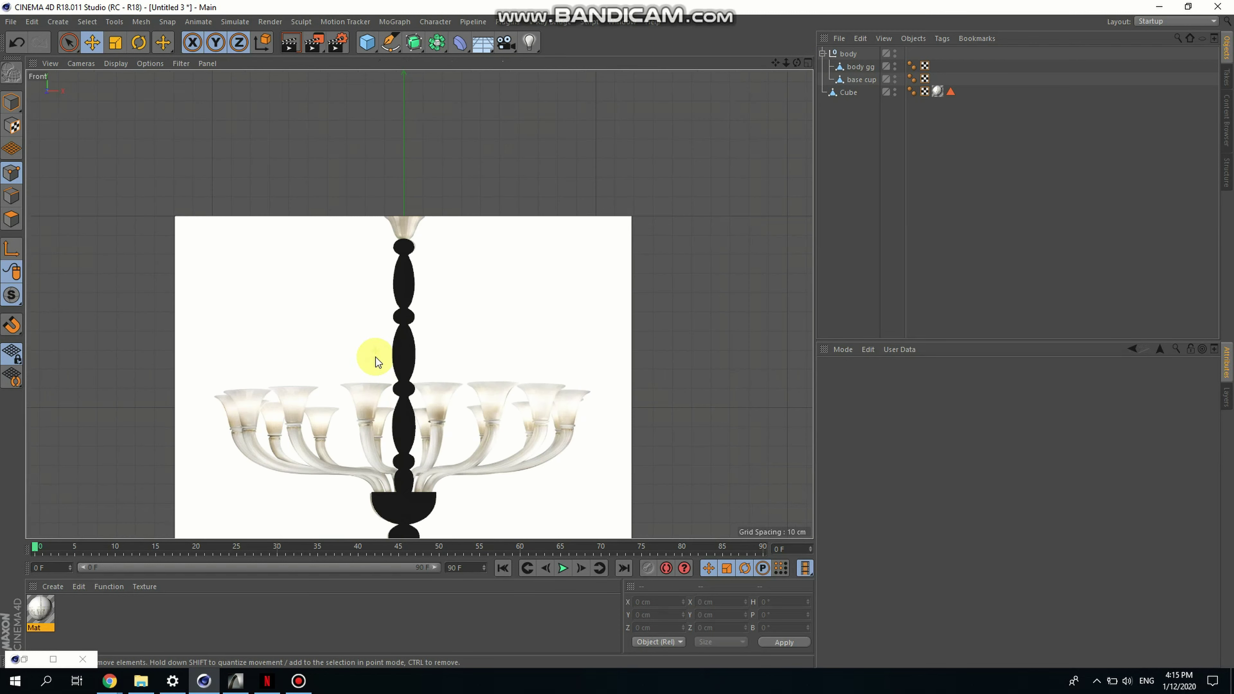
Examine the glass cups and arms around the central stem in the front-view chandelier reference image
scroll(307, 464, up, 4)
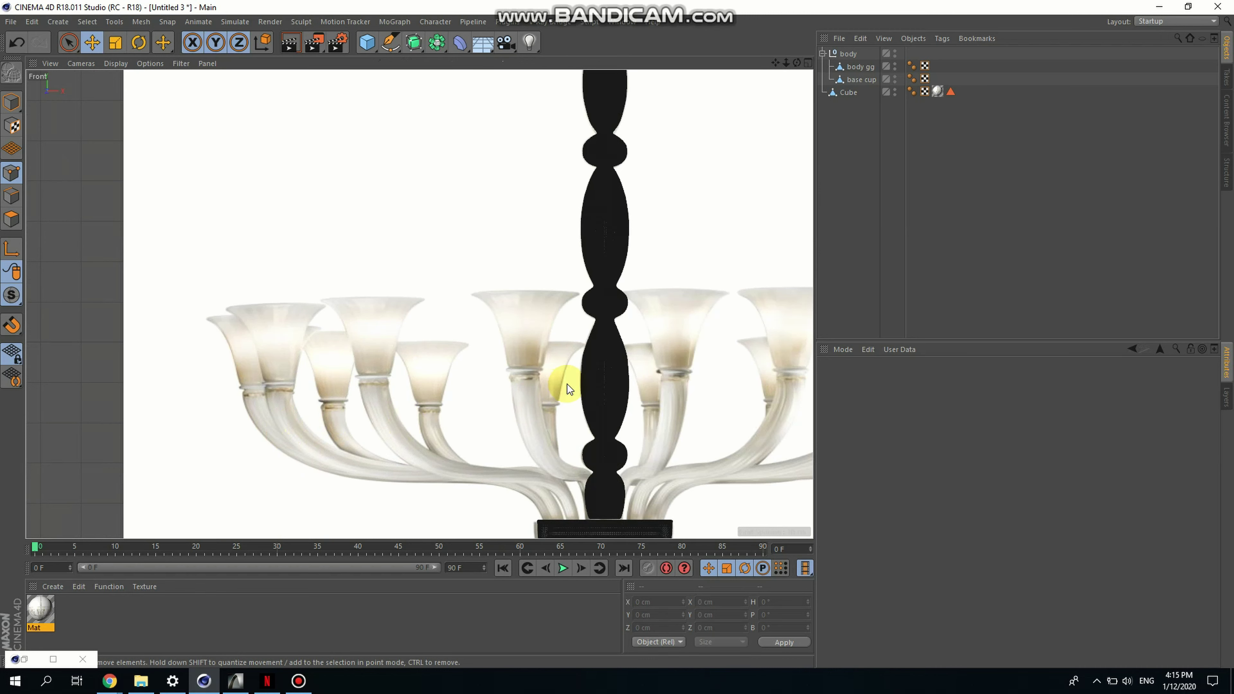
scroll(640, 400, down, 4)
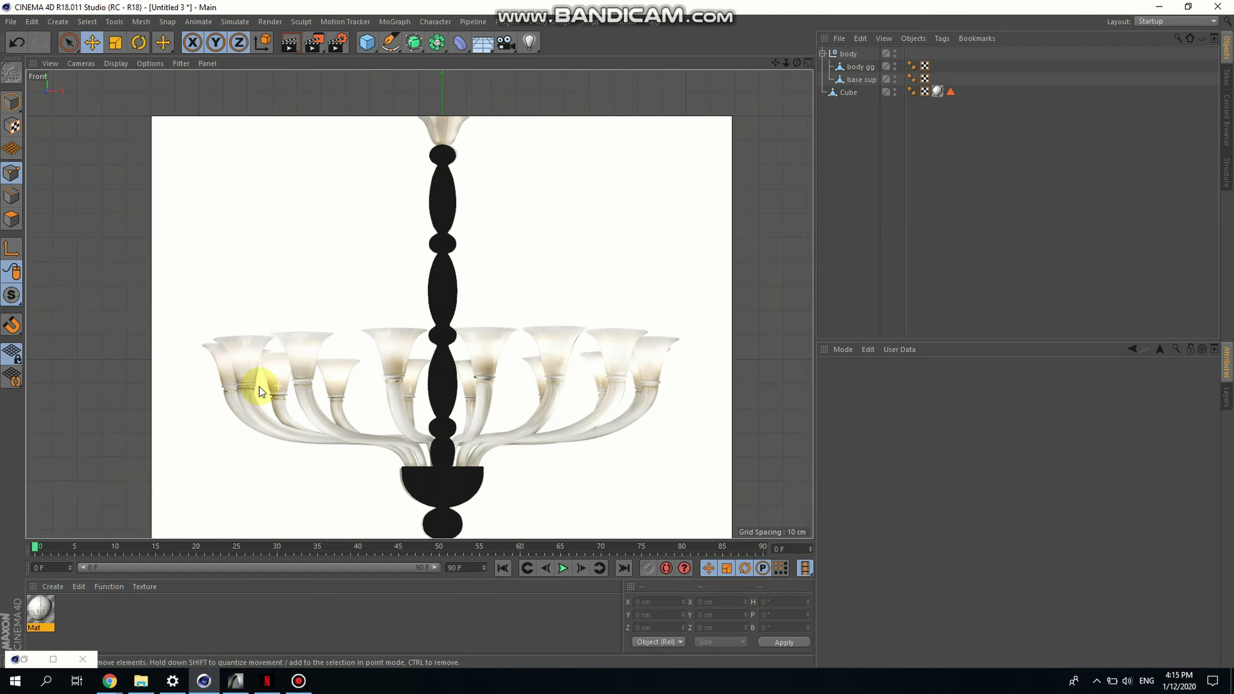
scroll(560, 370, up, 6)
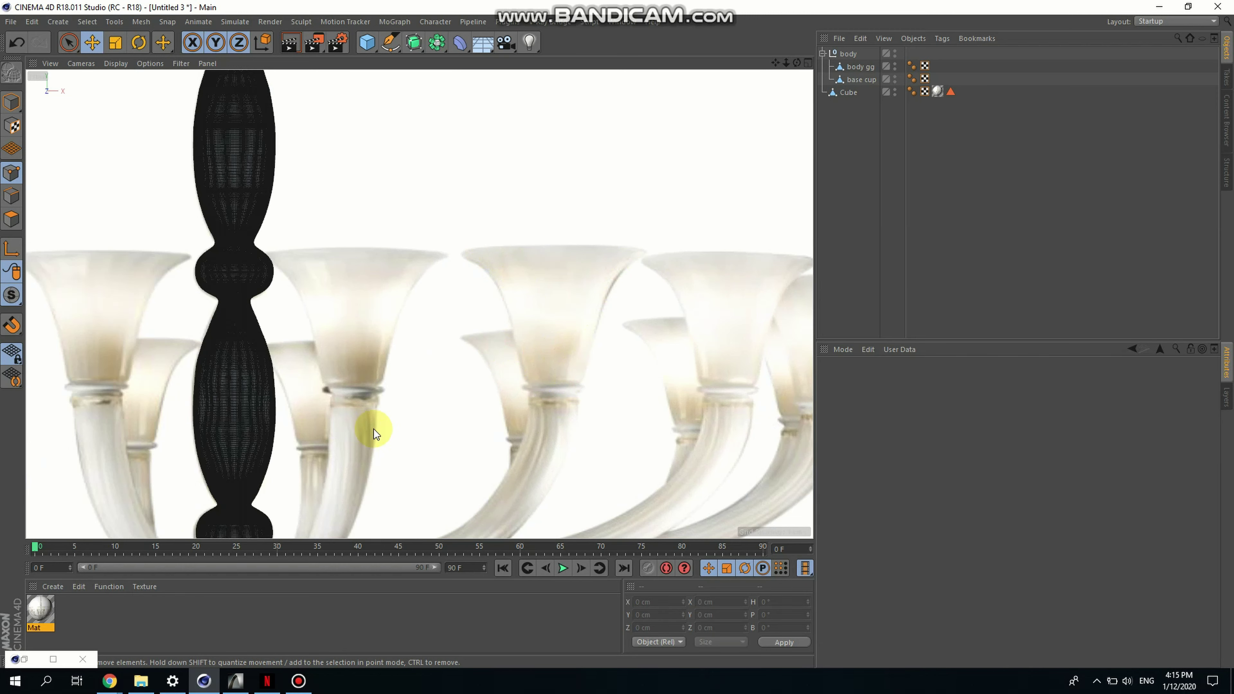
scroll(373, 429, down, 5)
scroll(497, 518, up, 5)
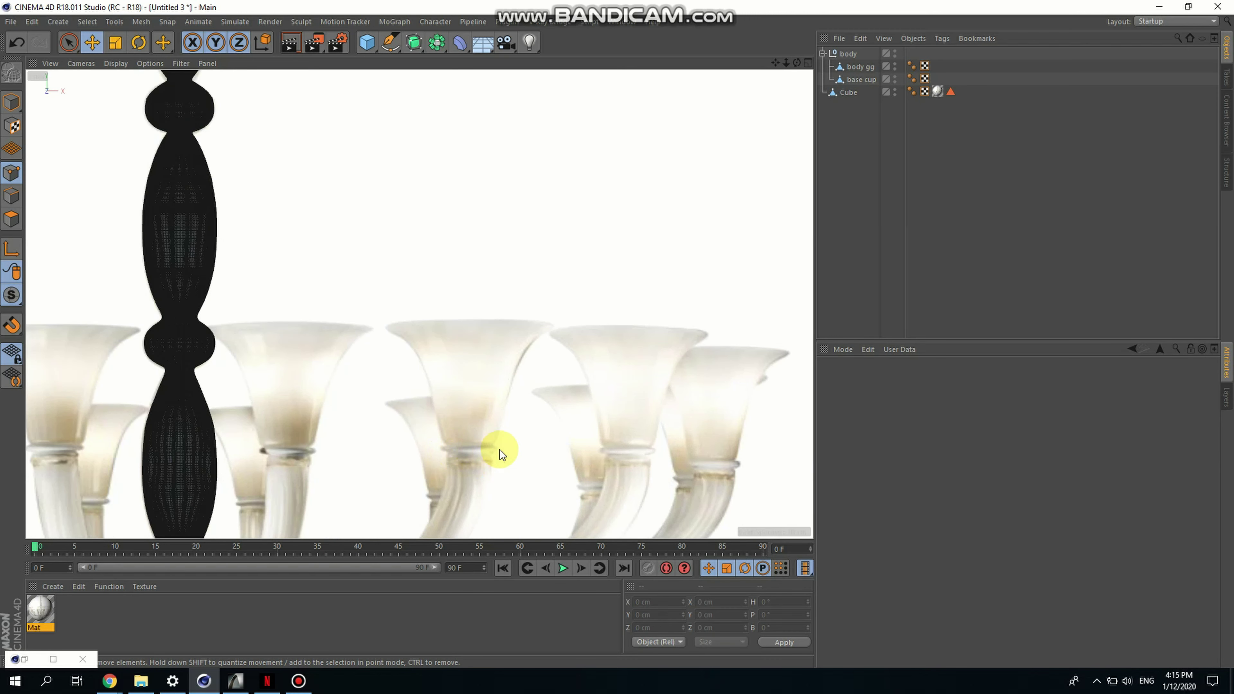
scroll(453, 443, down, 4)
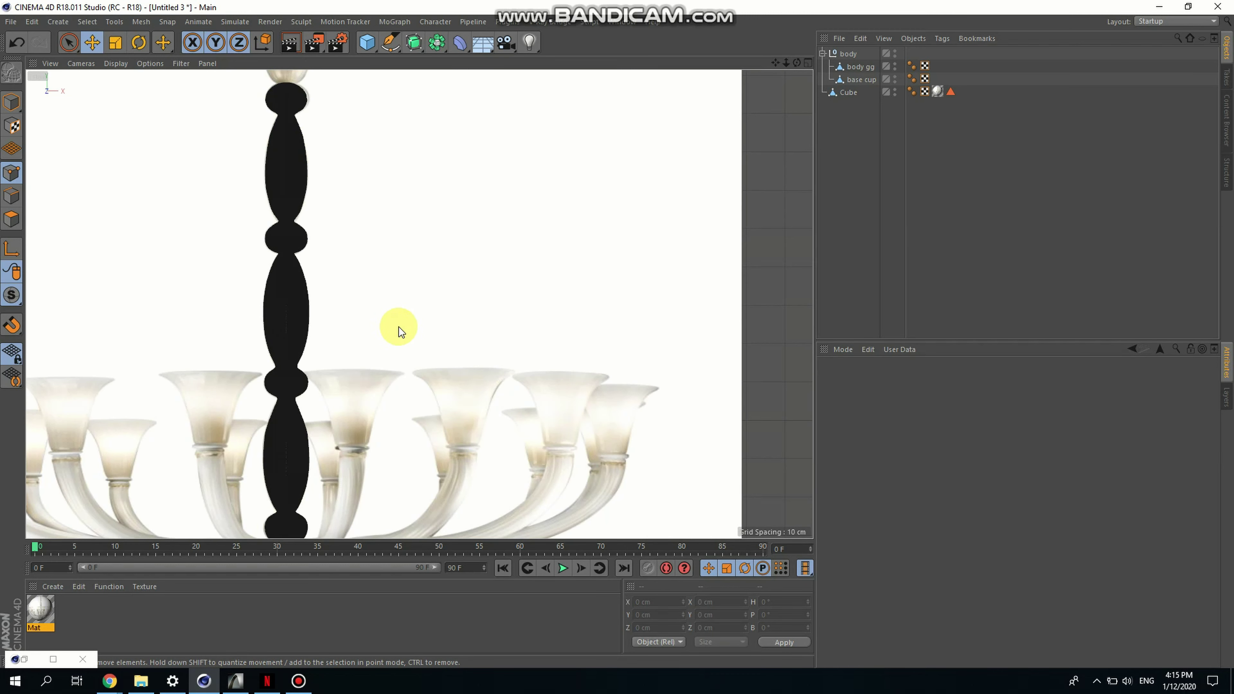
scroll(409, 378, up, 2)
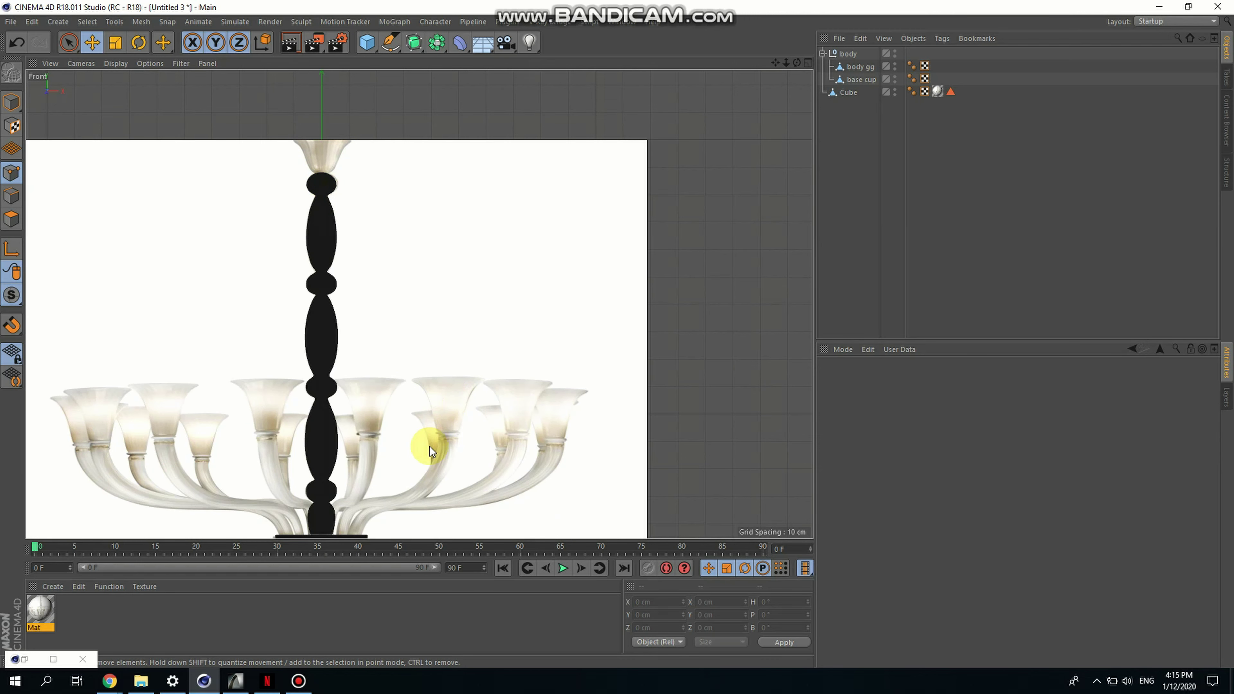
scroll(455, 443, up, 5)
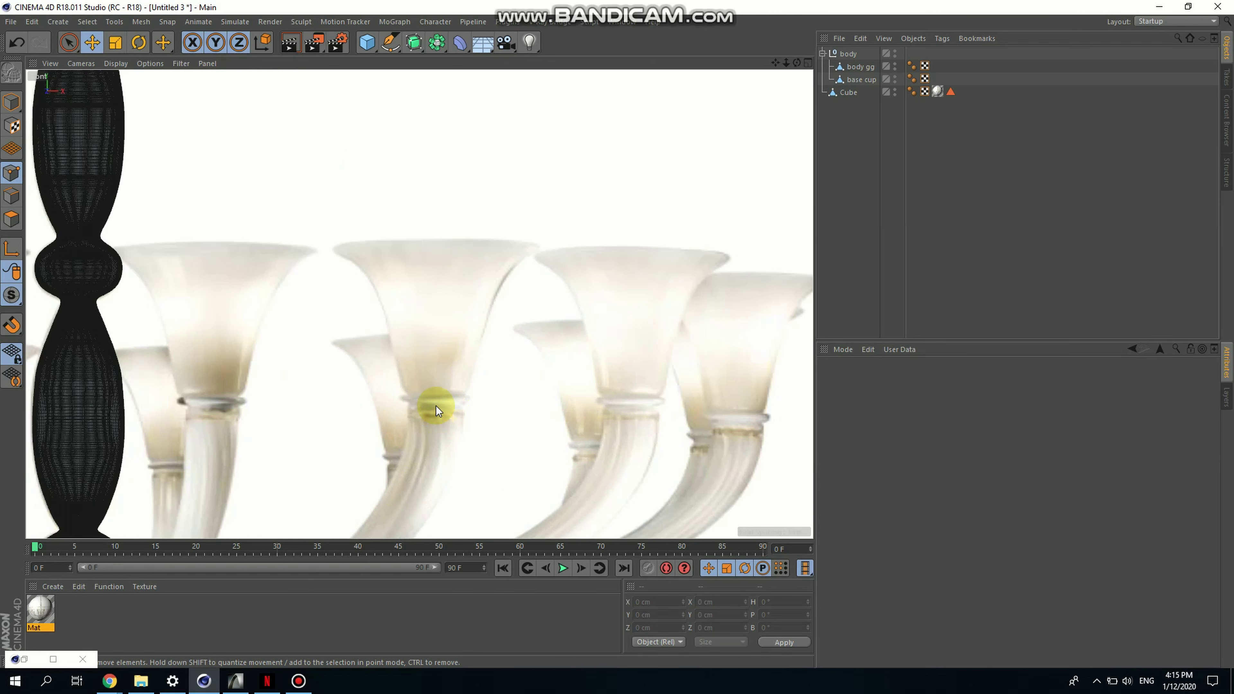
scroll(431, 400, down, 2)
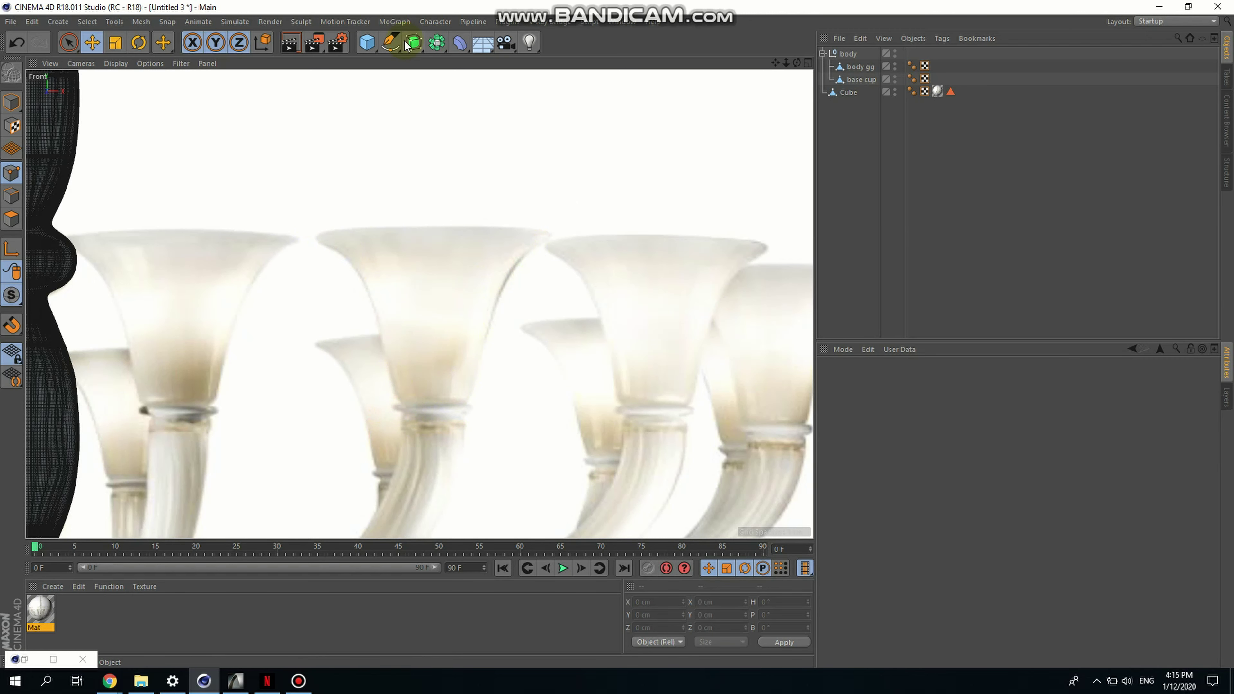
Start a Bezier spline with the Pen at the bottom centre of the second large cup right of the stem, tracing its base to the outer corner
click(391, 42)
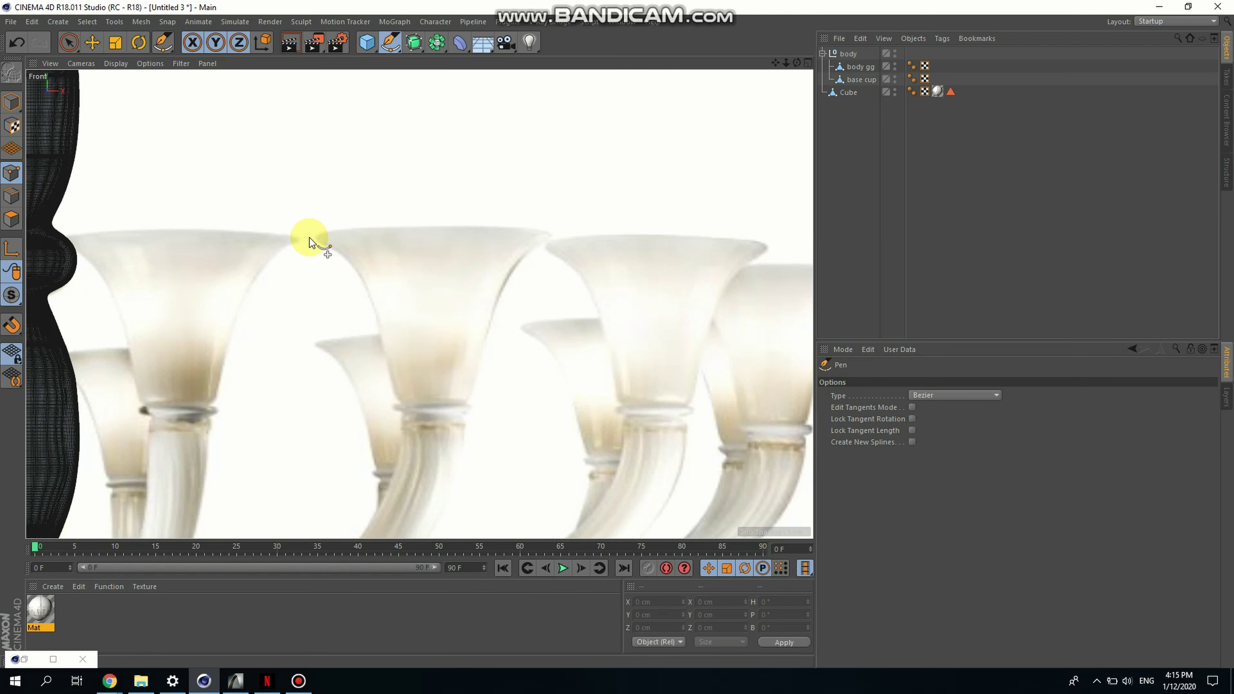
scroll(410, 382, up, 5)
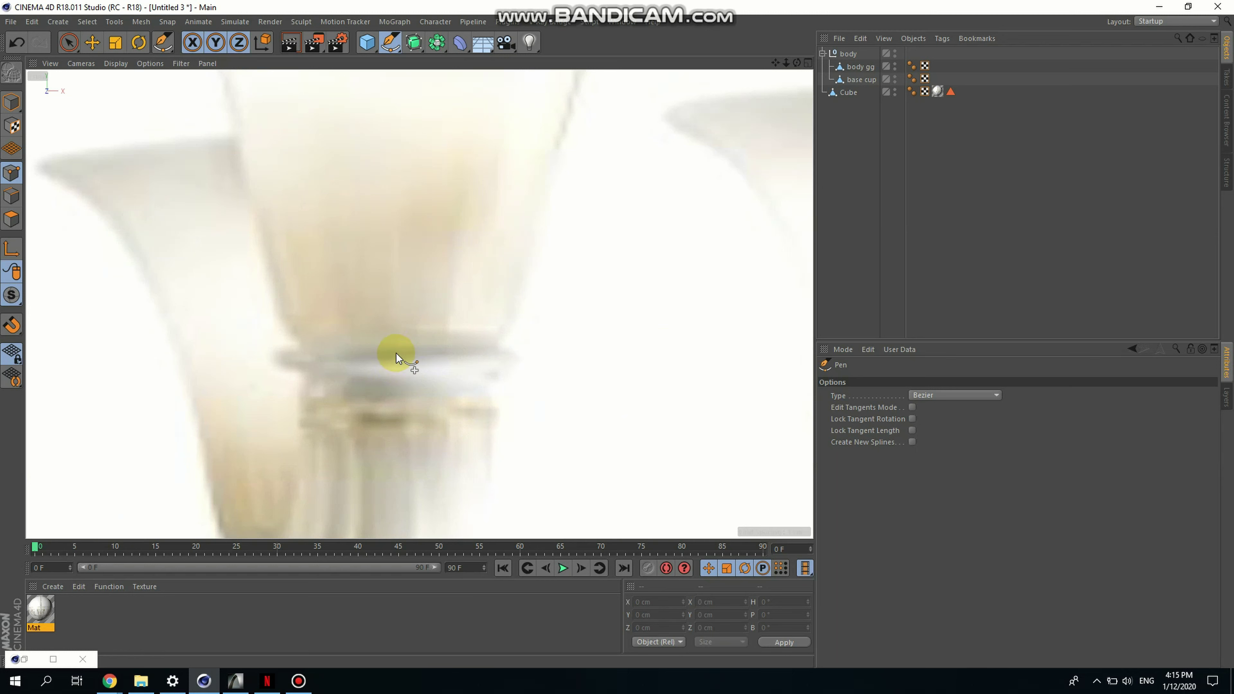
click(399, 352)
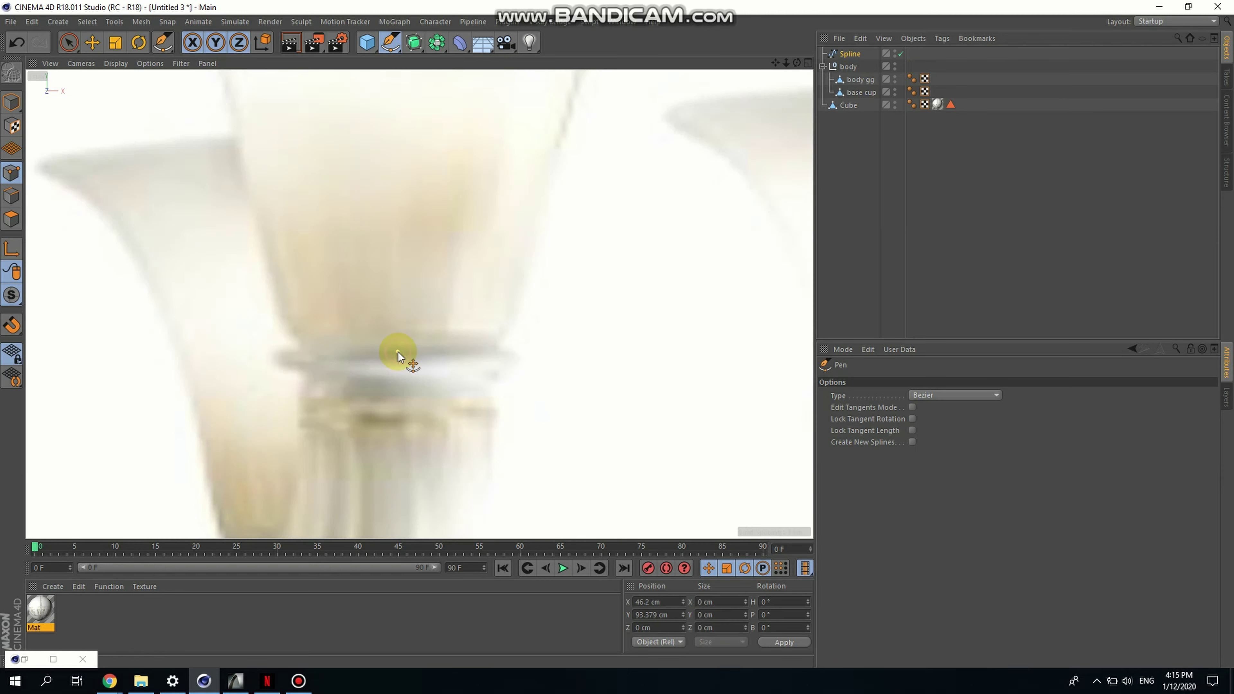
click(457, 352)
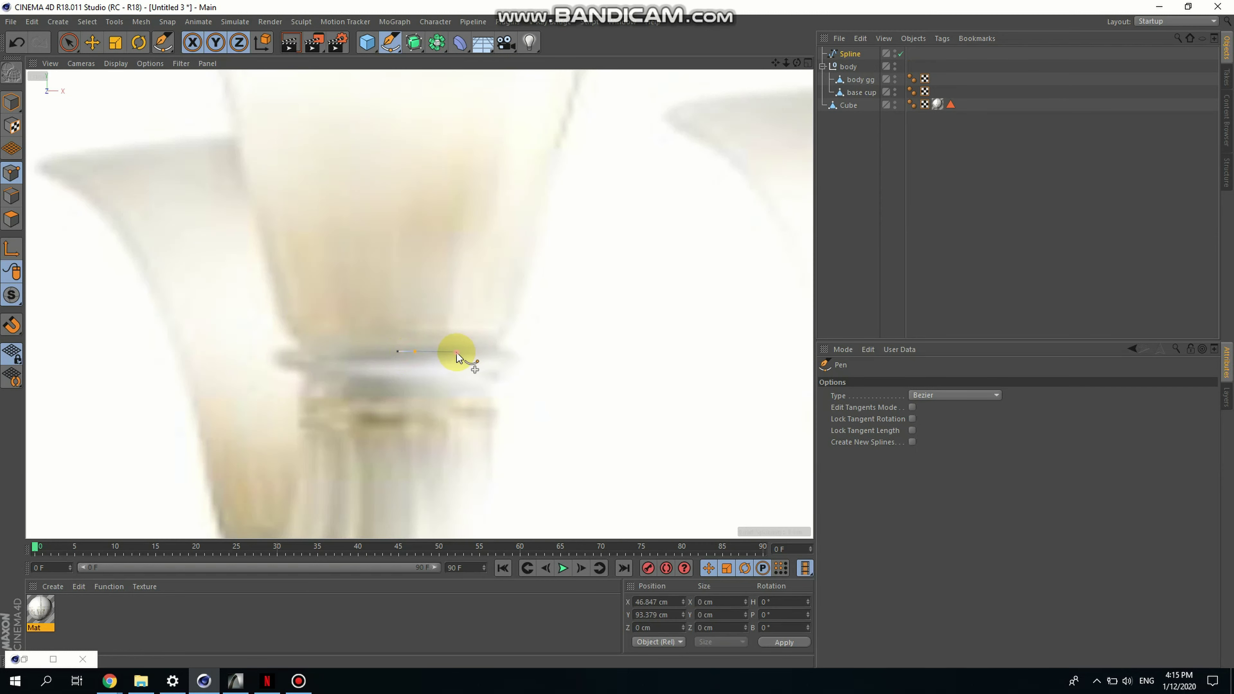
click(501, 336)
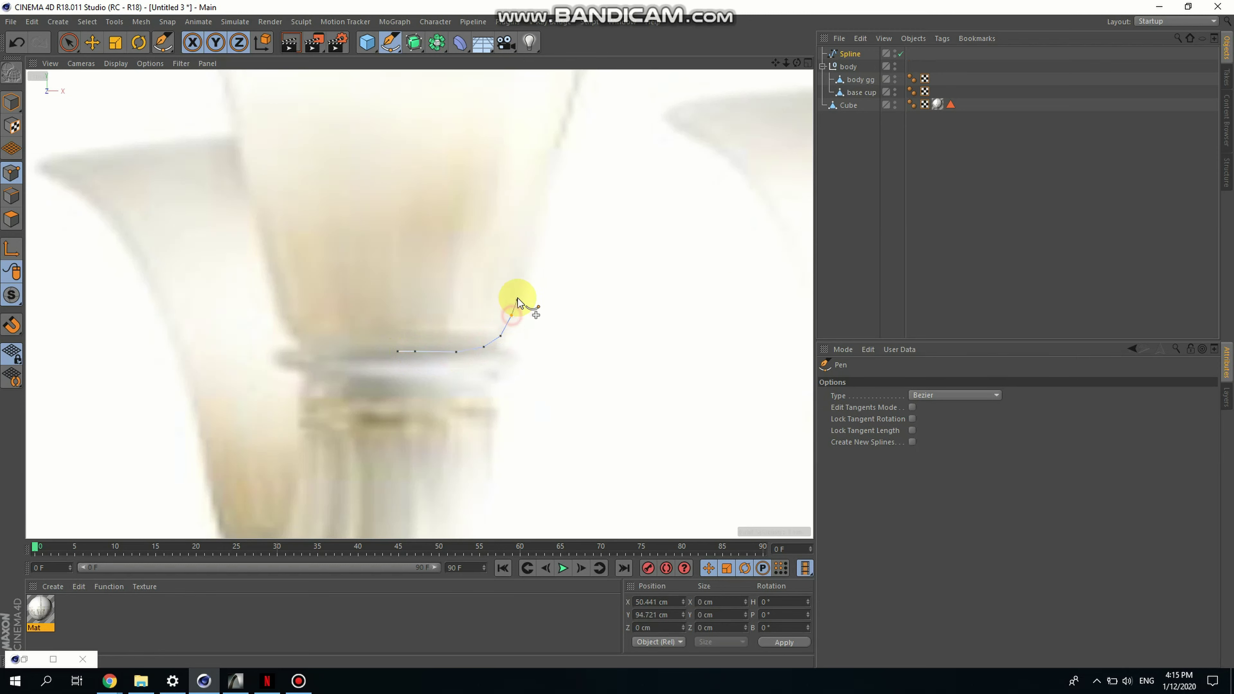
Continue the spline up the cup's flaring right outer wall, placing points along the reference edge to just below the rim
scroll(517, 298, down, 3)
click(510, 306)
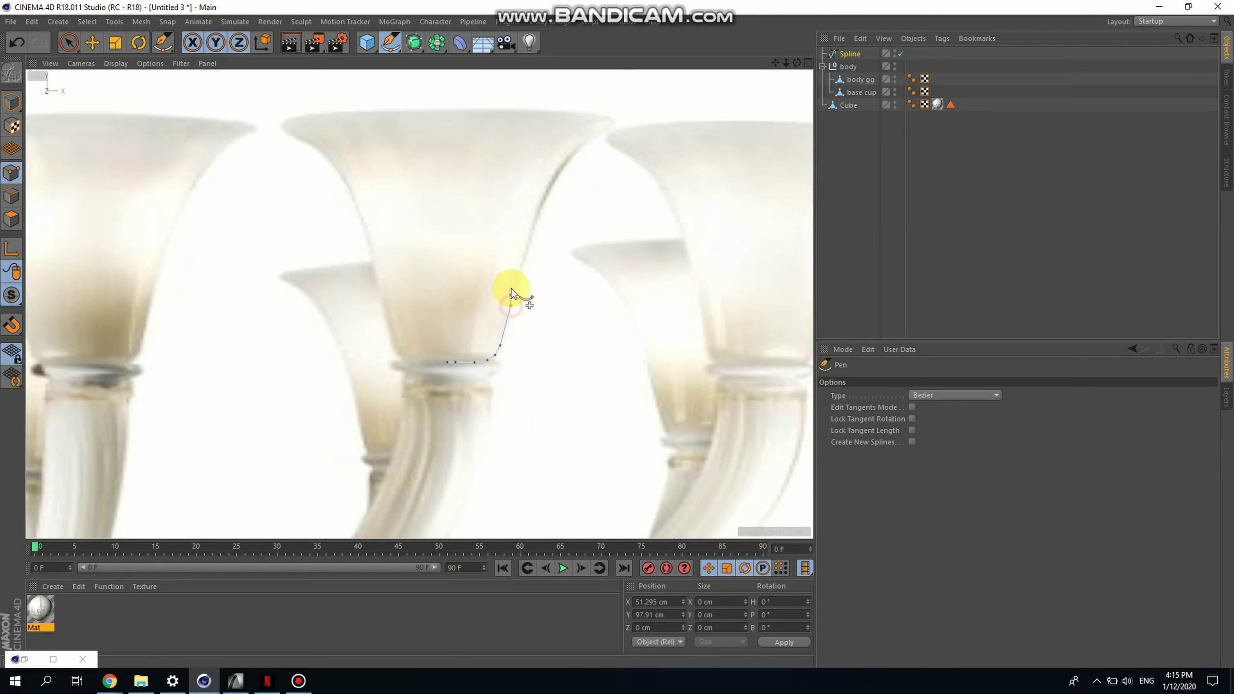
click(522, 265)
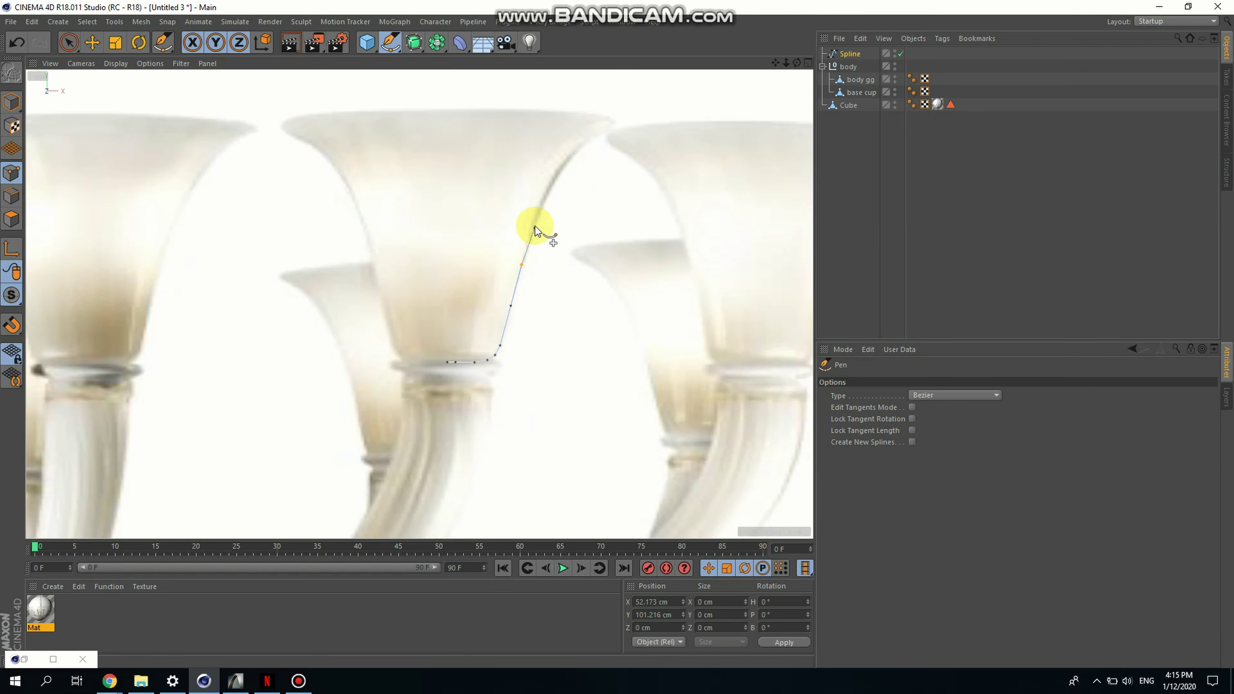
scroll(502, 289, down, 3)
scroll(510, 262, up, 4)
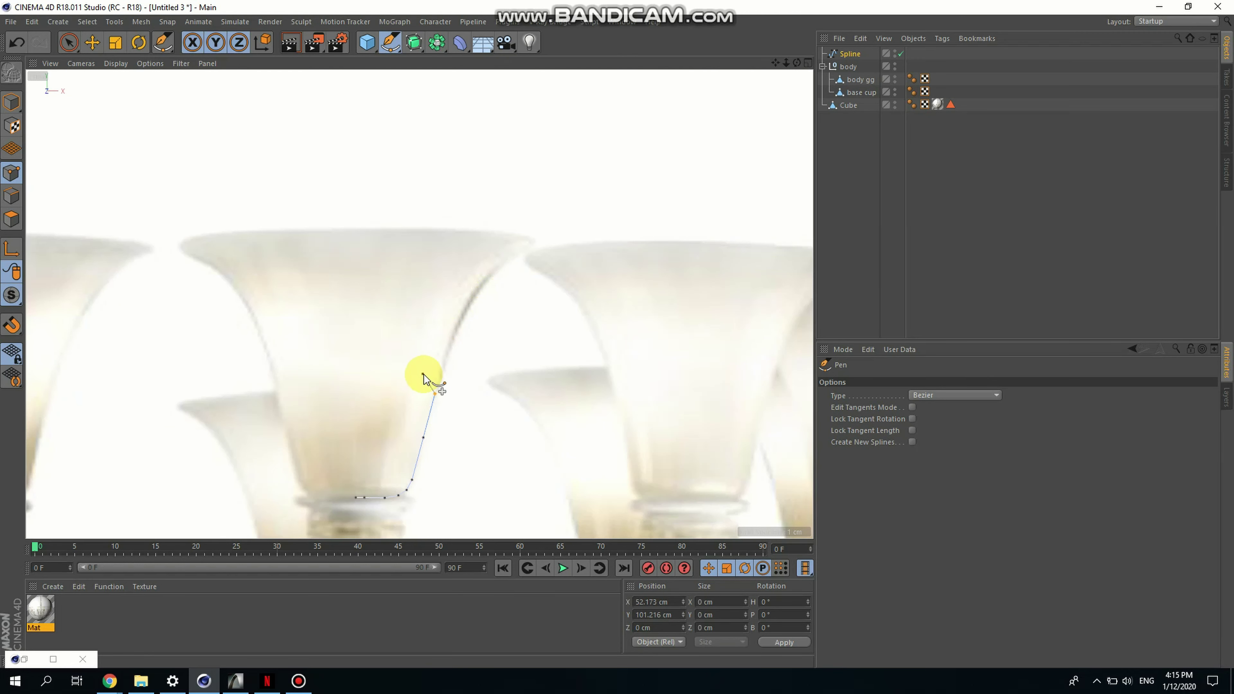
click(450, 348)
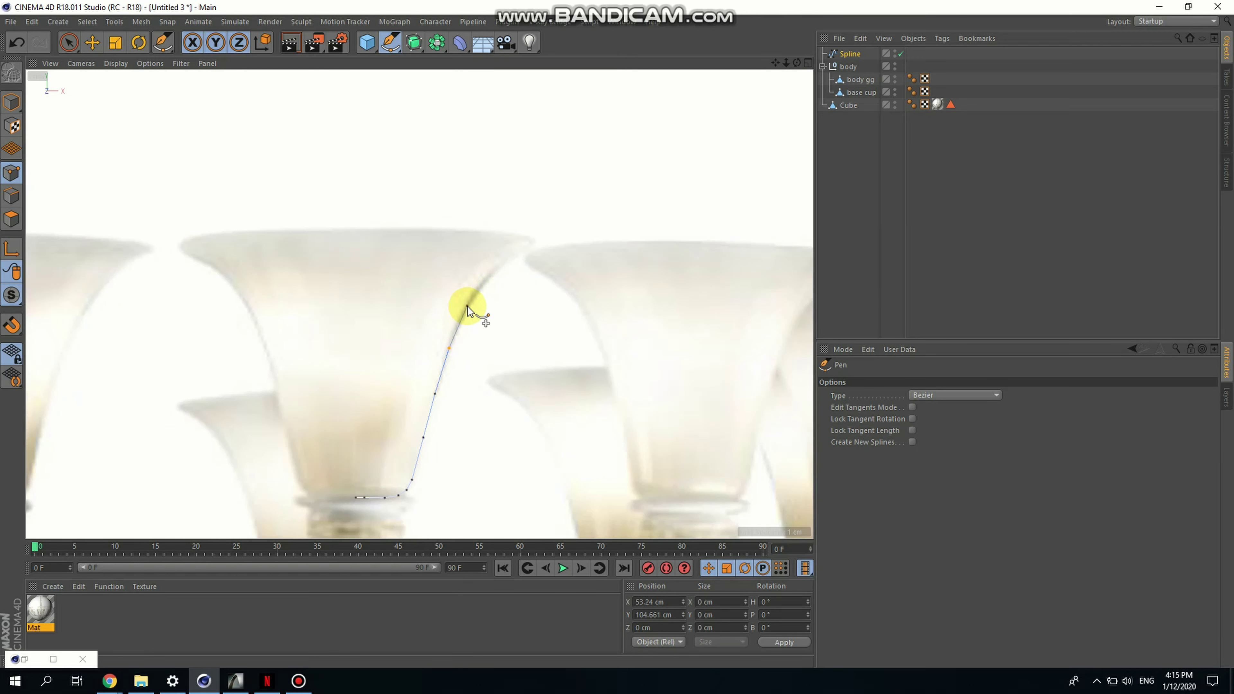
click(493, 275)
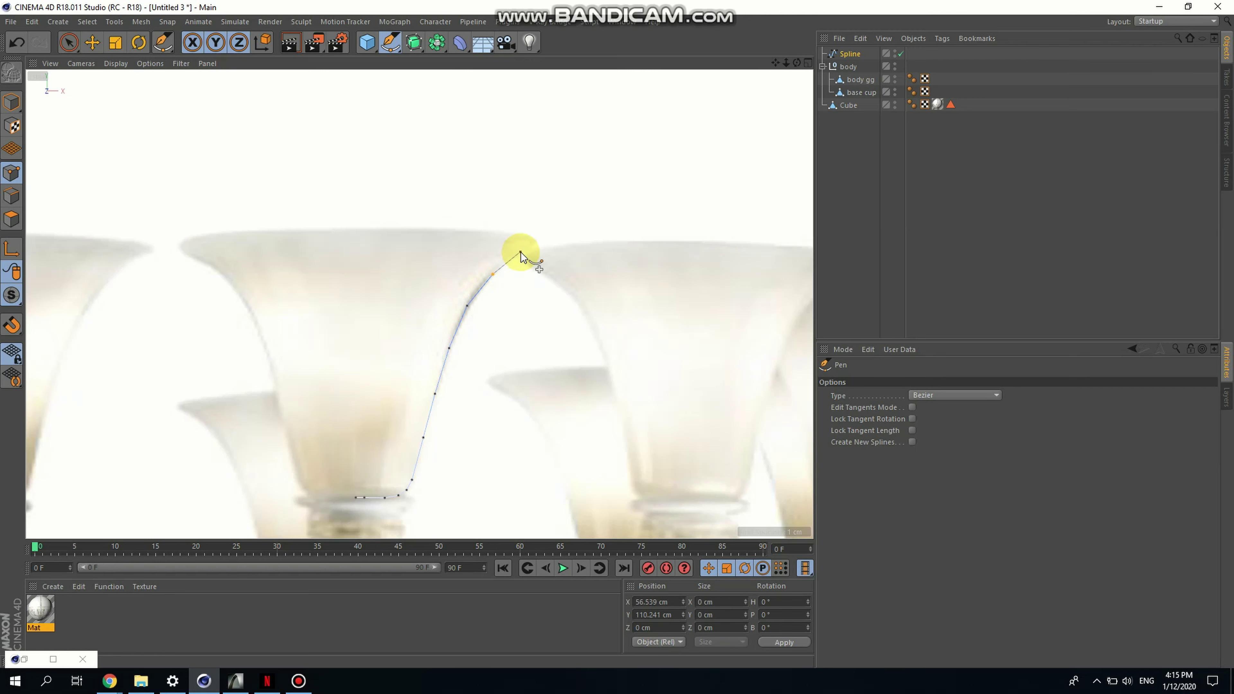
click(520, 251)
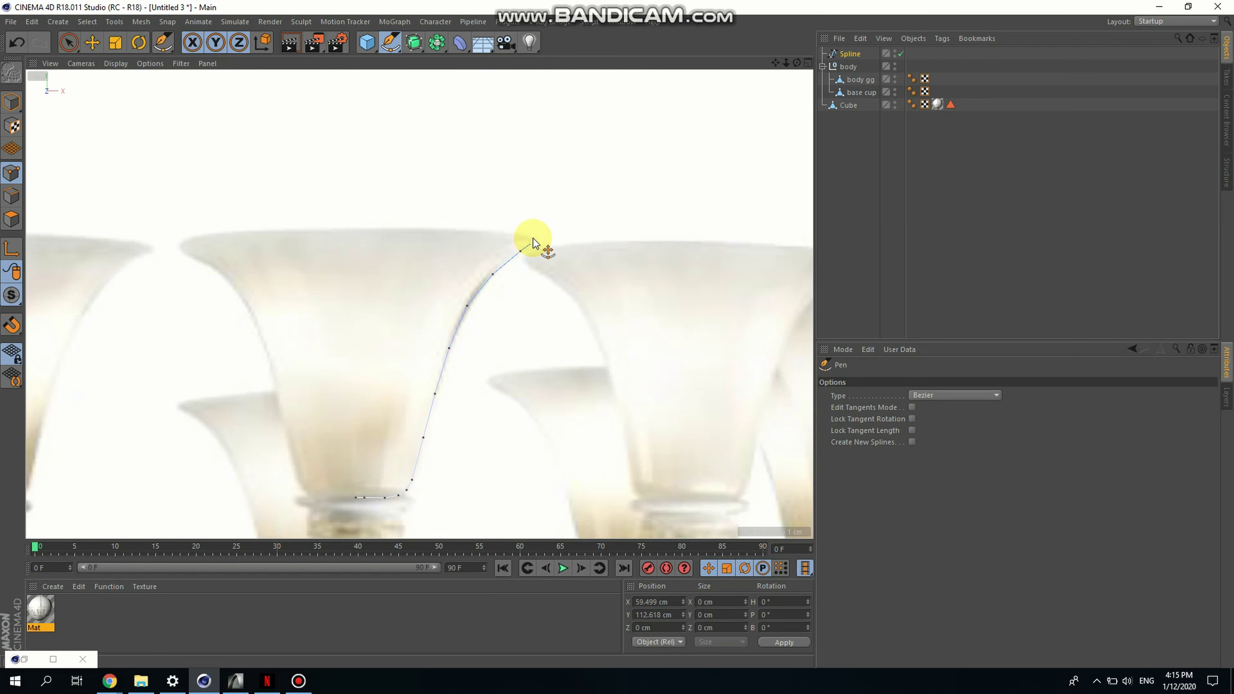
Trace the cup's rim tip with closely spaced spline points that round over the lip and turn back inward
scroll(533, 237, up, 3)
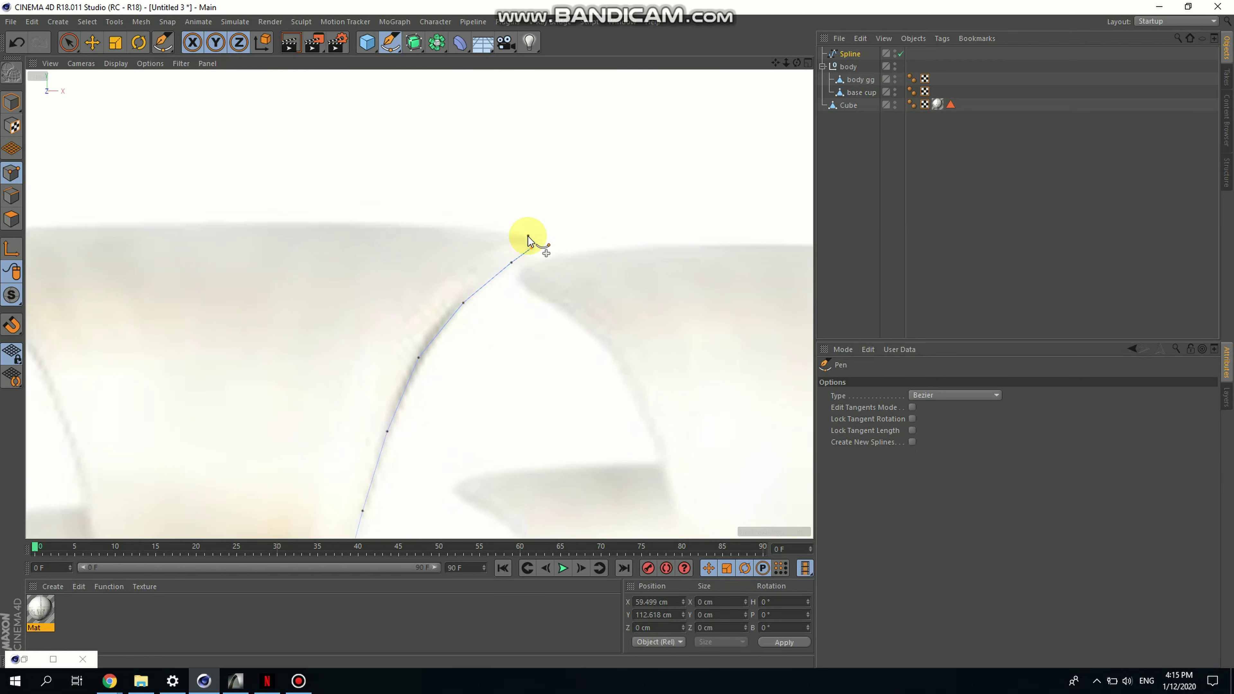
scroll(528, 238, down, 2)
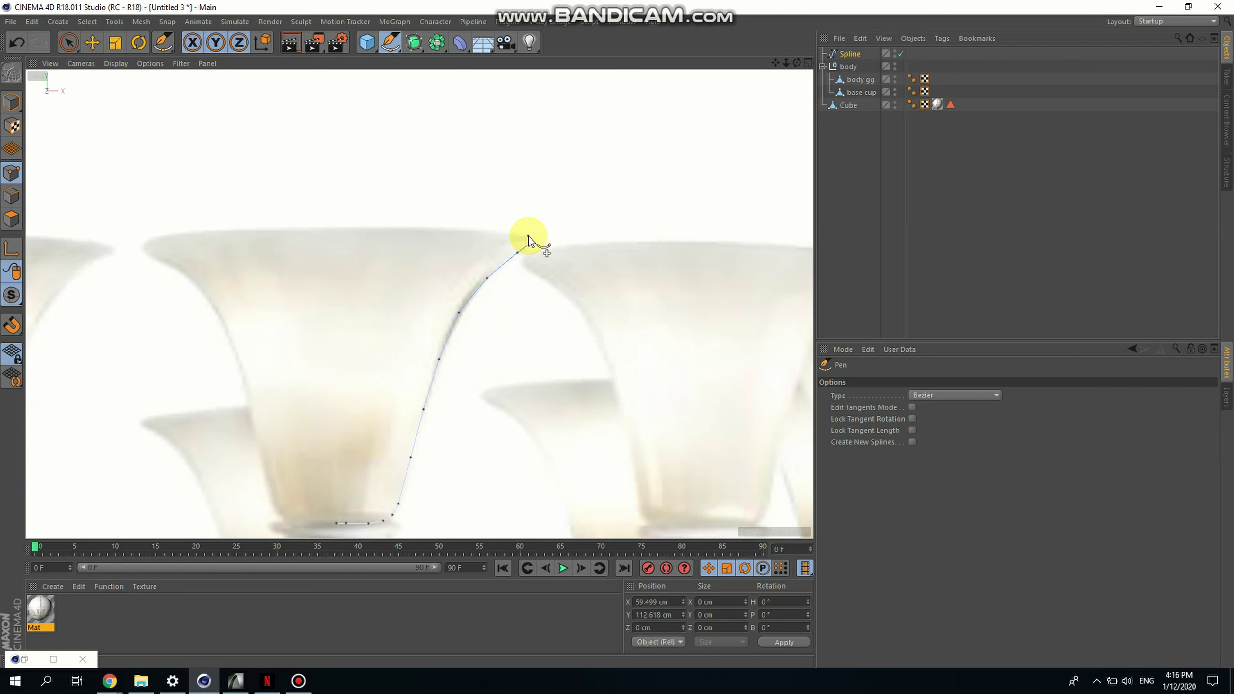
scroll(529, 238, up, 2)
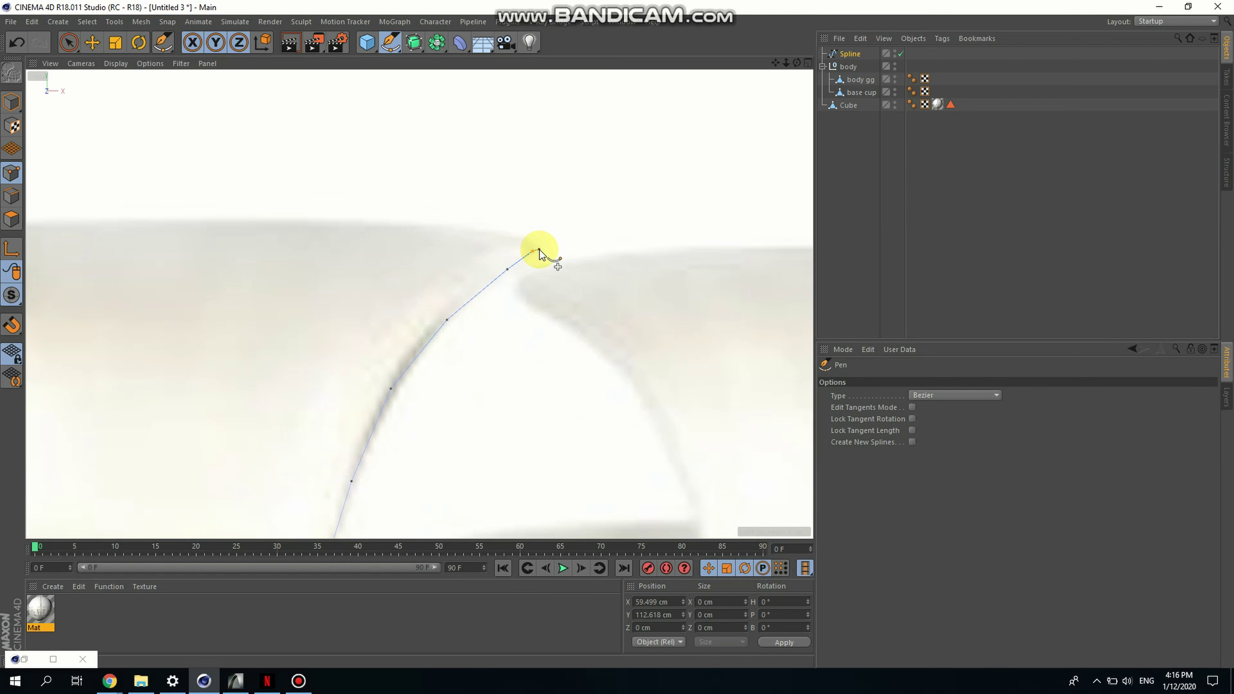
click(542, 247)
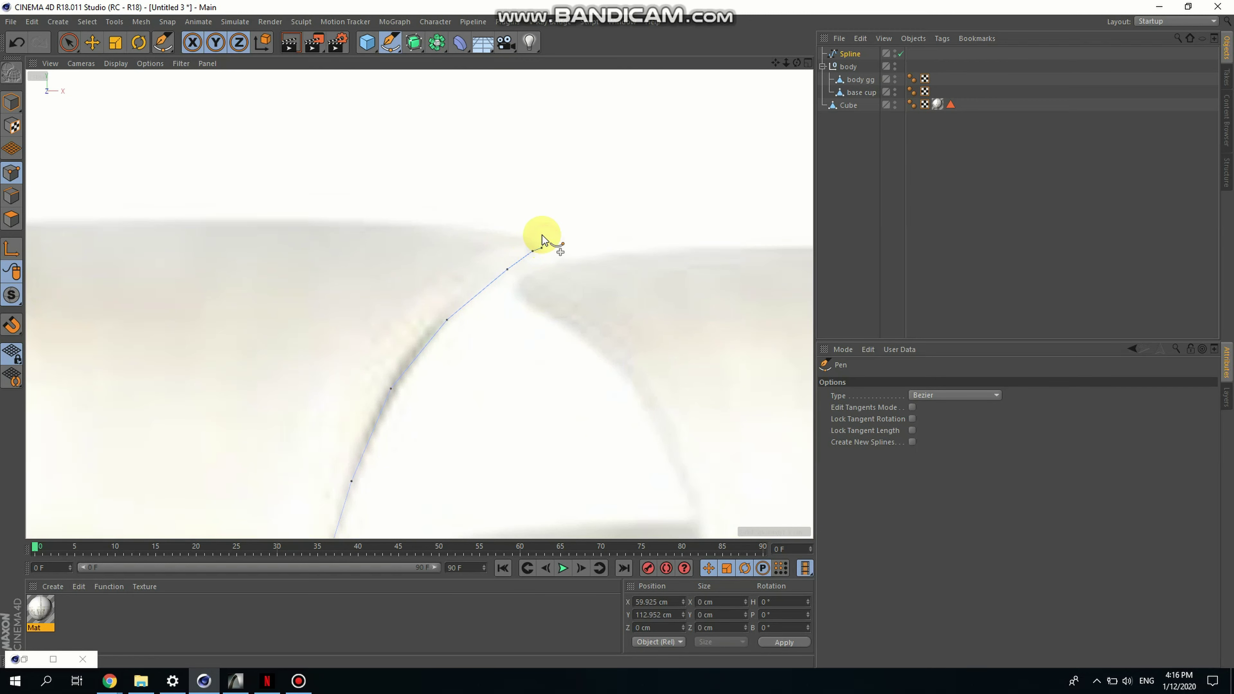
click(510, 237)
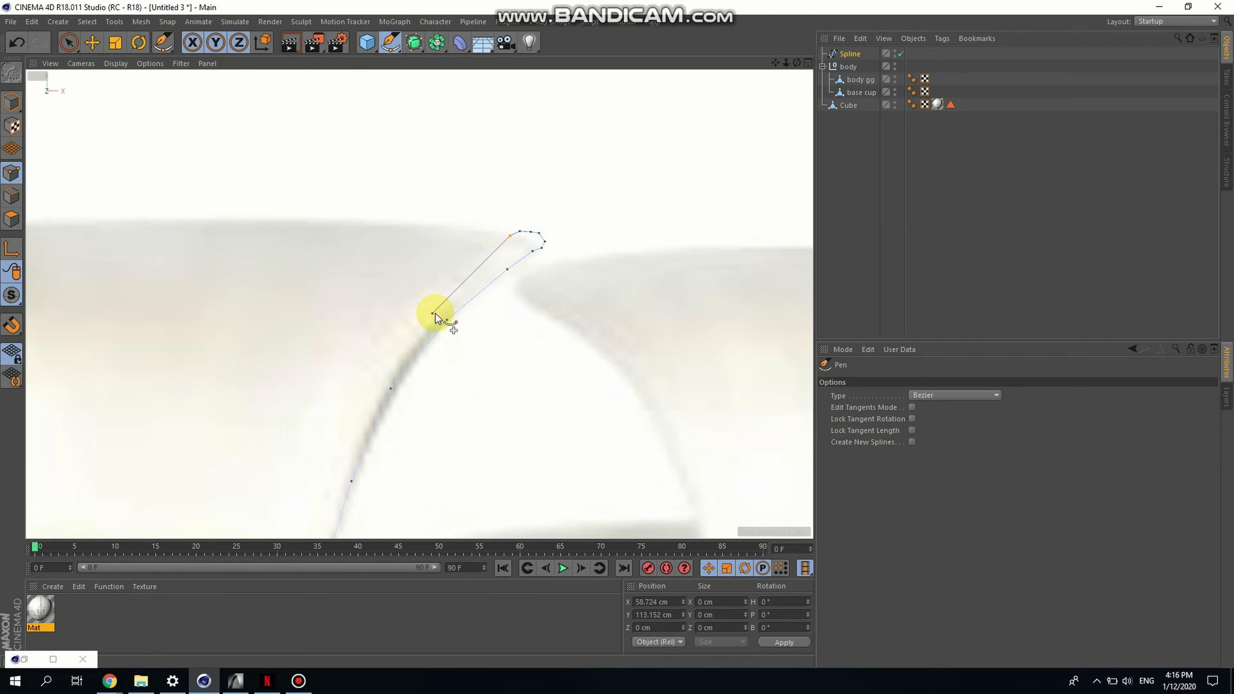
Trace the cup's inner wall downward with spline points set slightly inside the outer profile to give the glass a thin thickness
click(434, 312)
scroll(413, 323, down, 3)
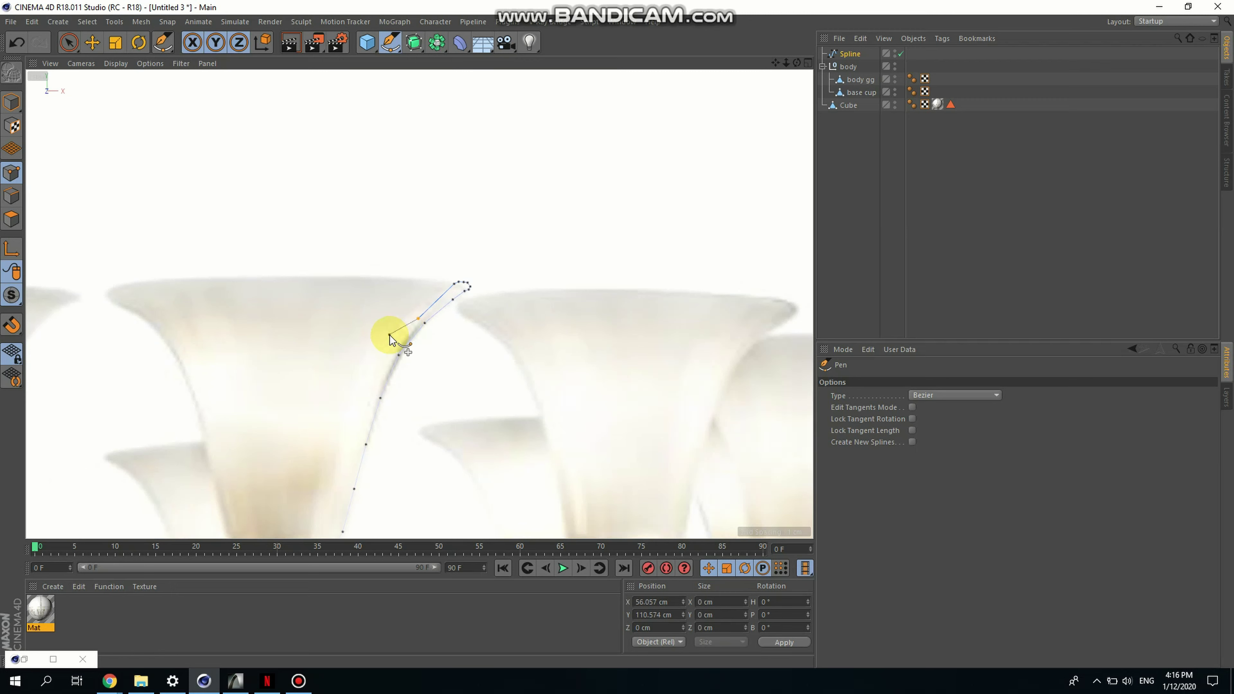
scroll(395, 350, up, 1)
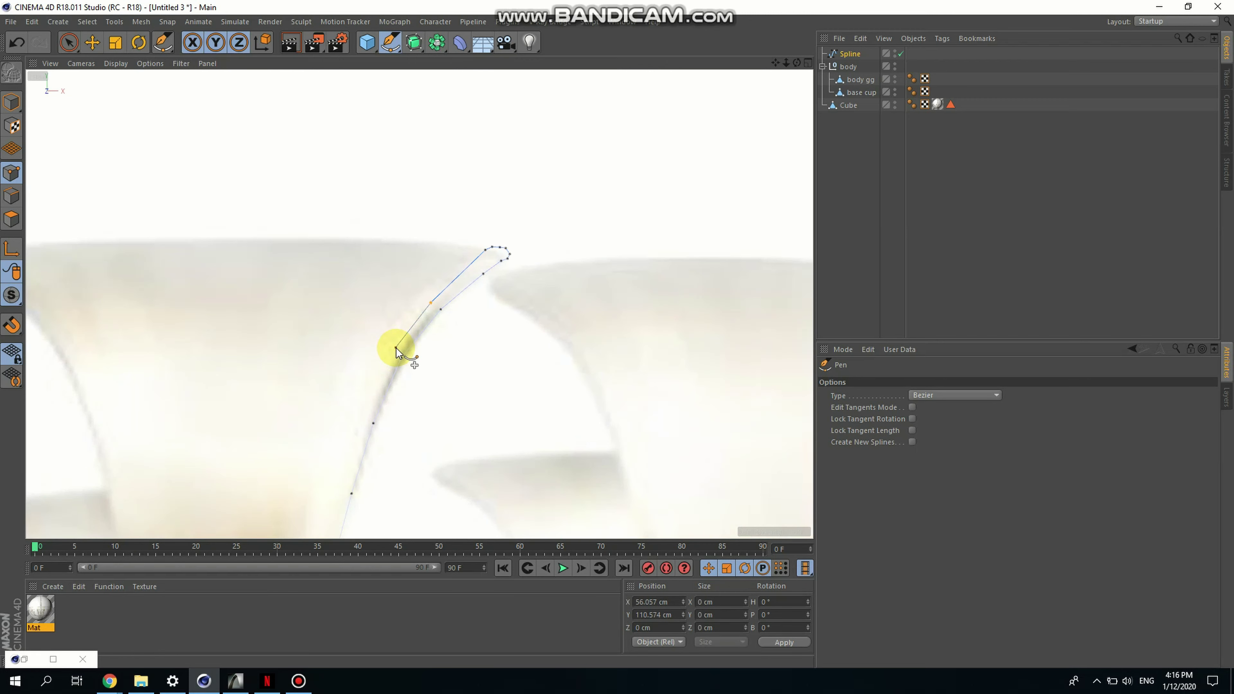
click(397, 349)
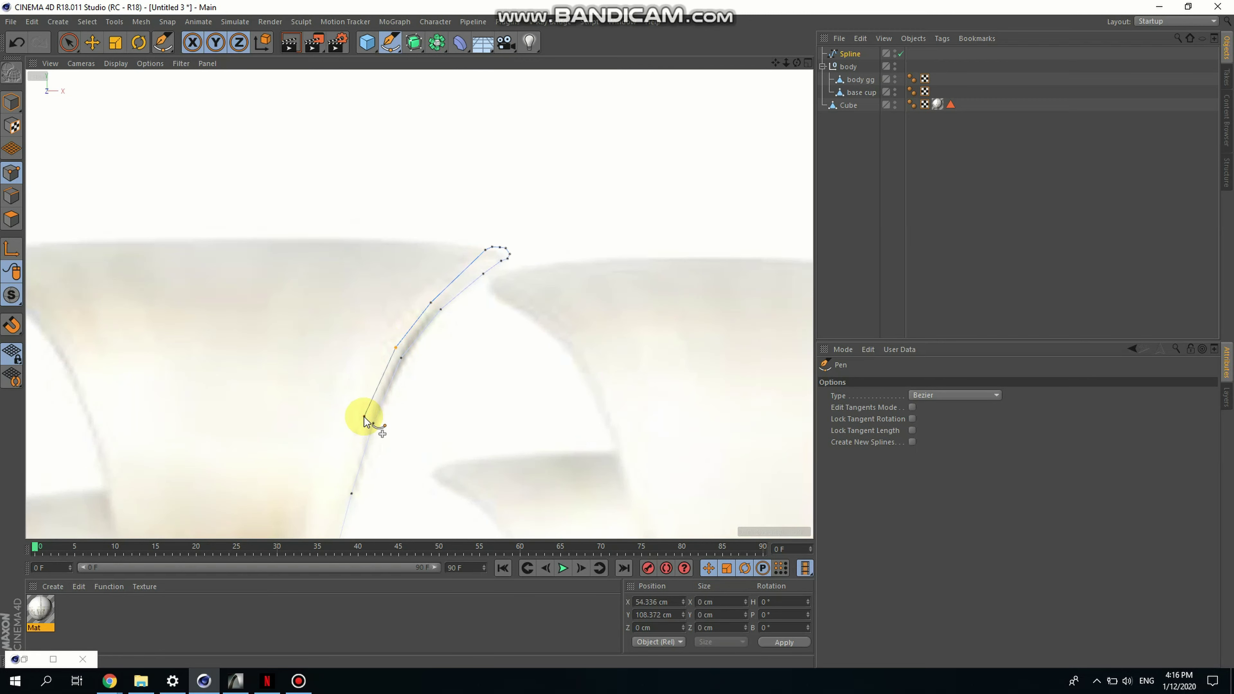
scroll(427, 304, down, 3)
scroll(386, 358, up, 2)
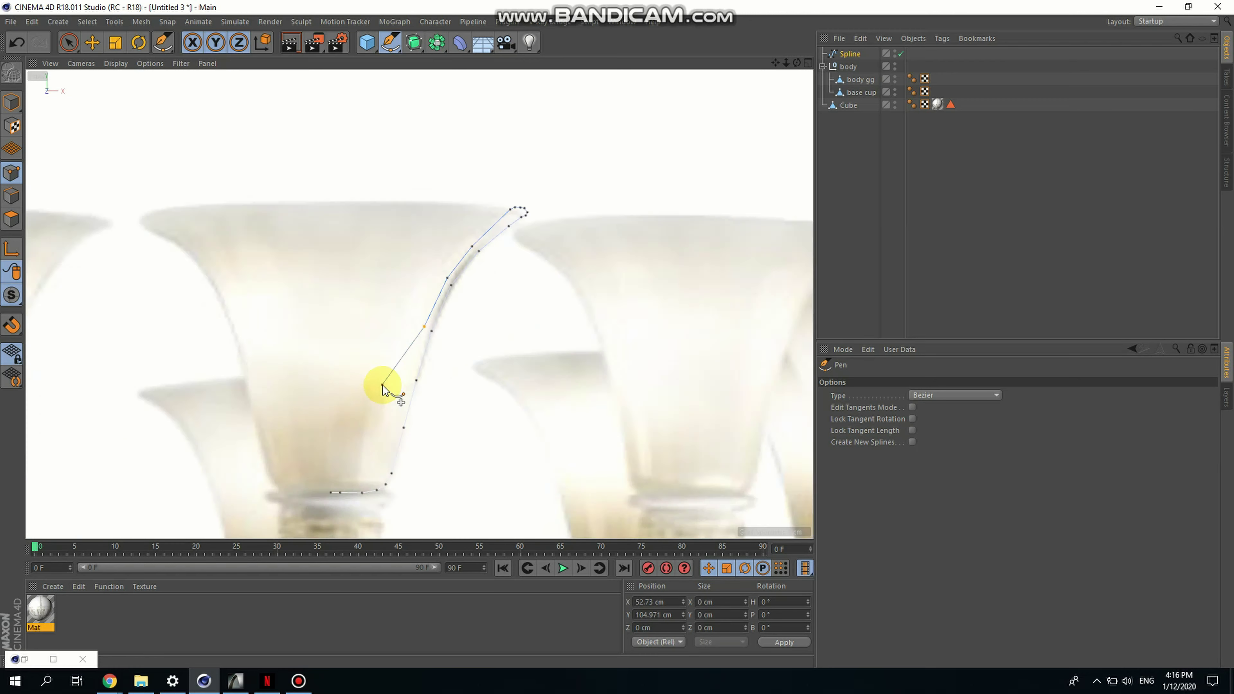
scroll(382, 389, up, 2)
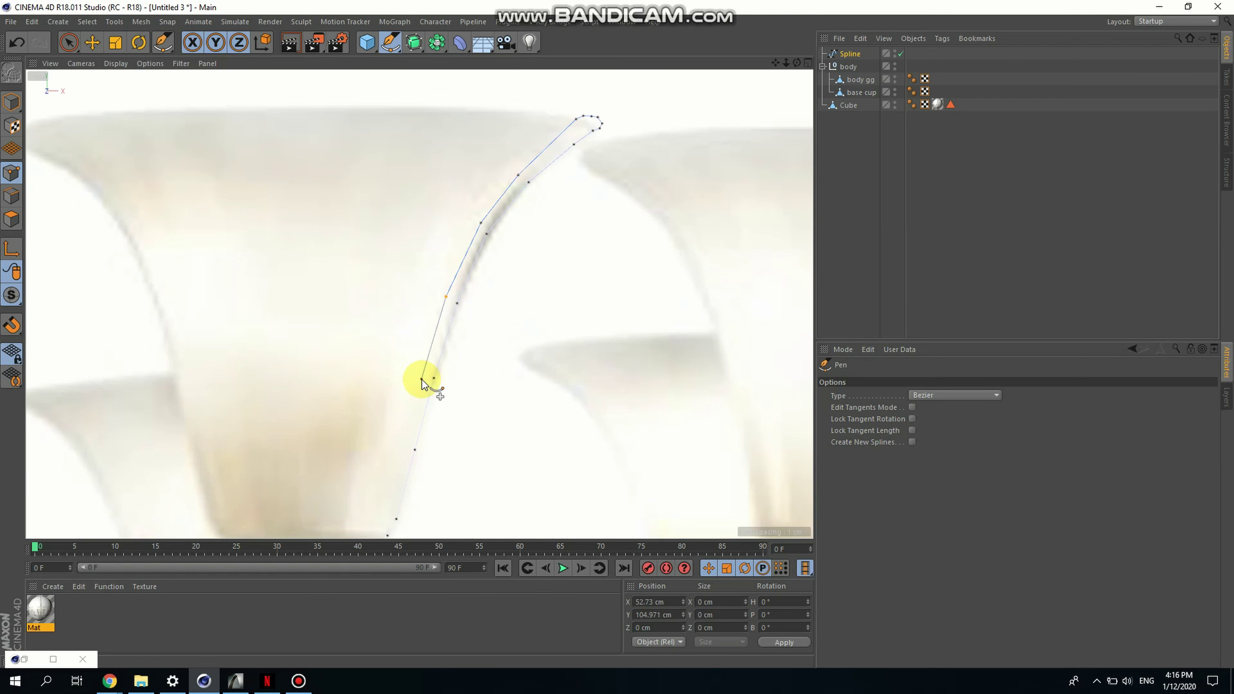
scroll(416, 389, down, 2)
scroll(437, 341, up, 3)
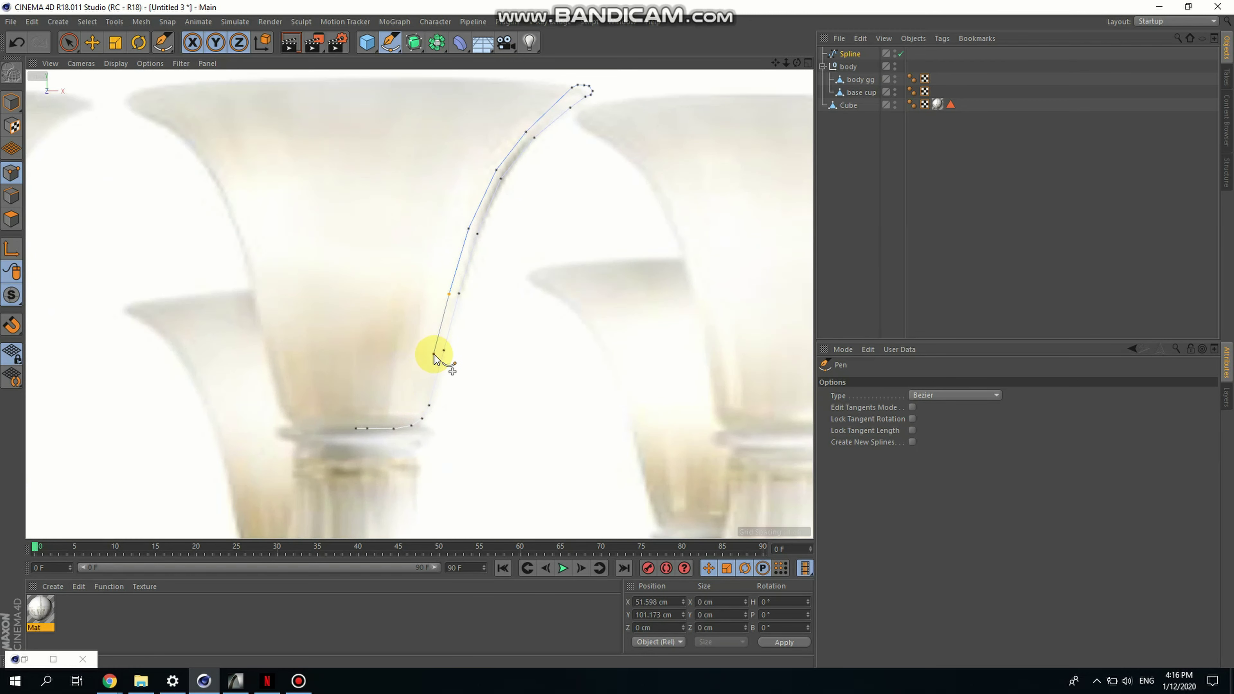
Finish the inner profile around the lower corner to the cup's centre, close the spline at its starting point and deselect it
click(434, 355)
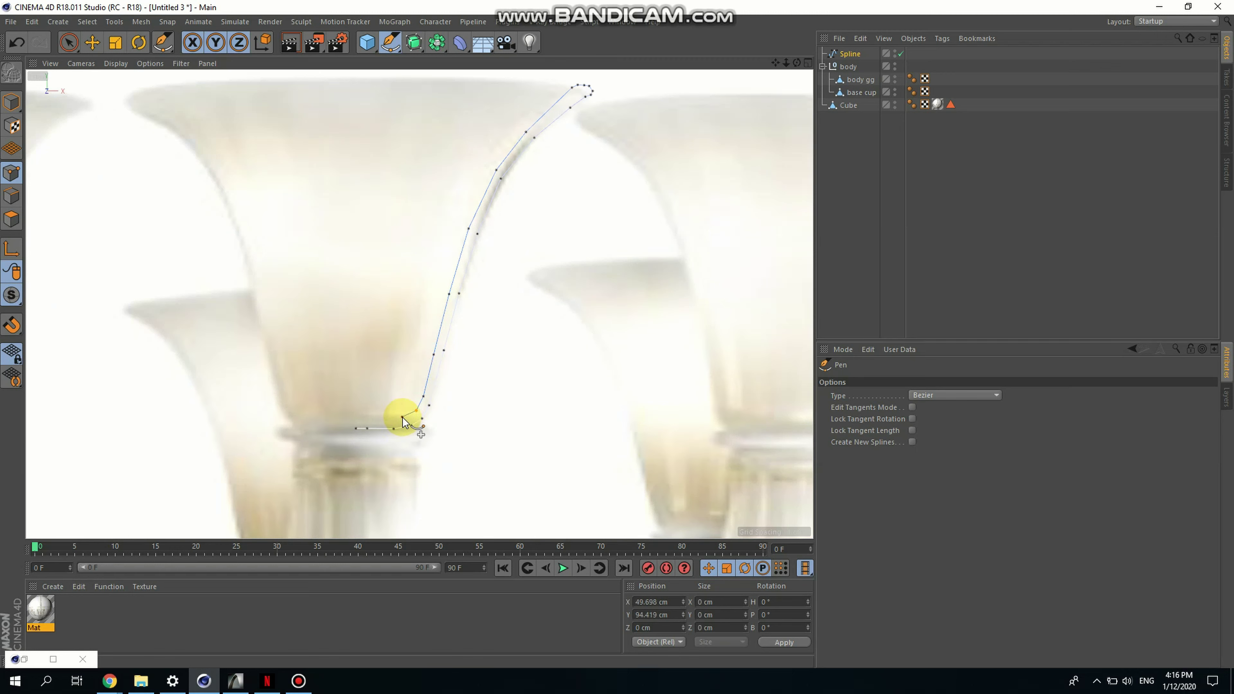
click(384, 416)
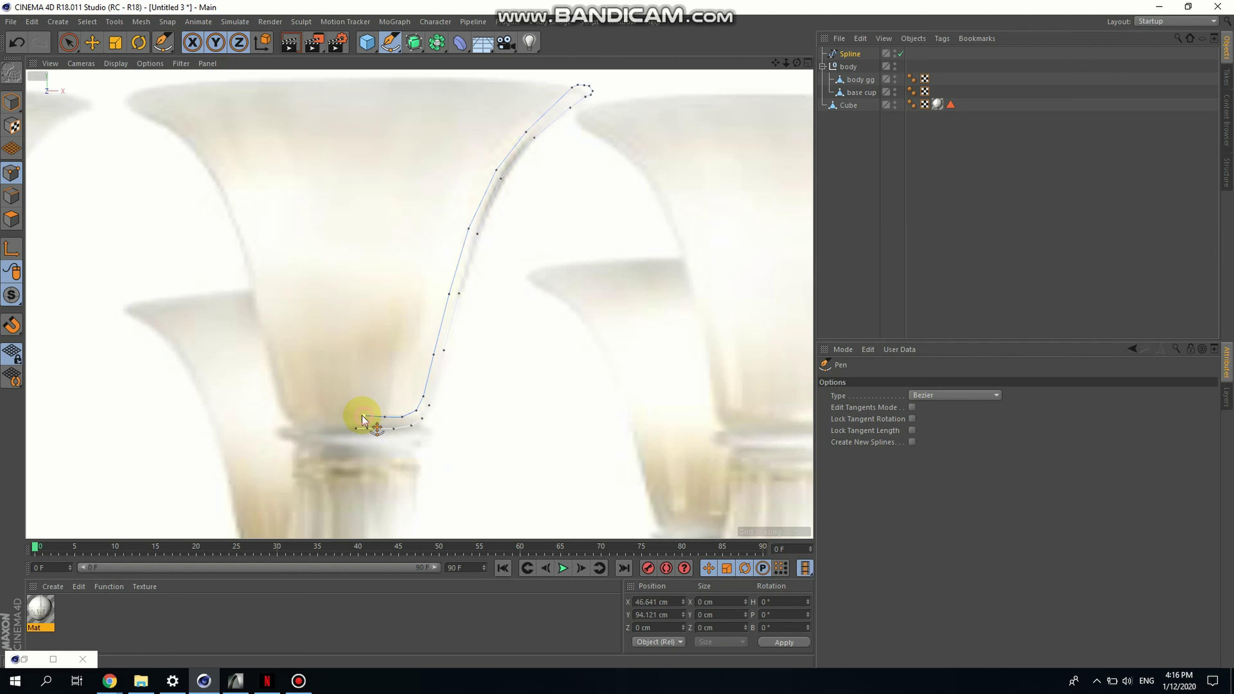
click(357, 417)
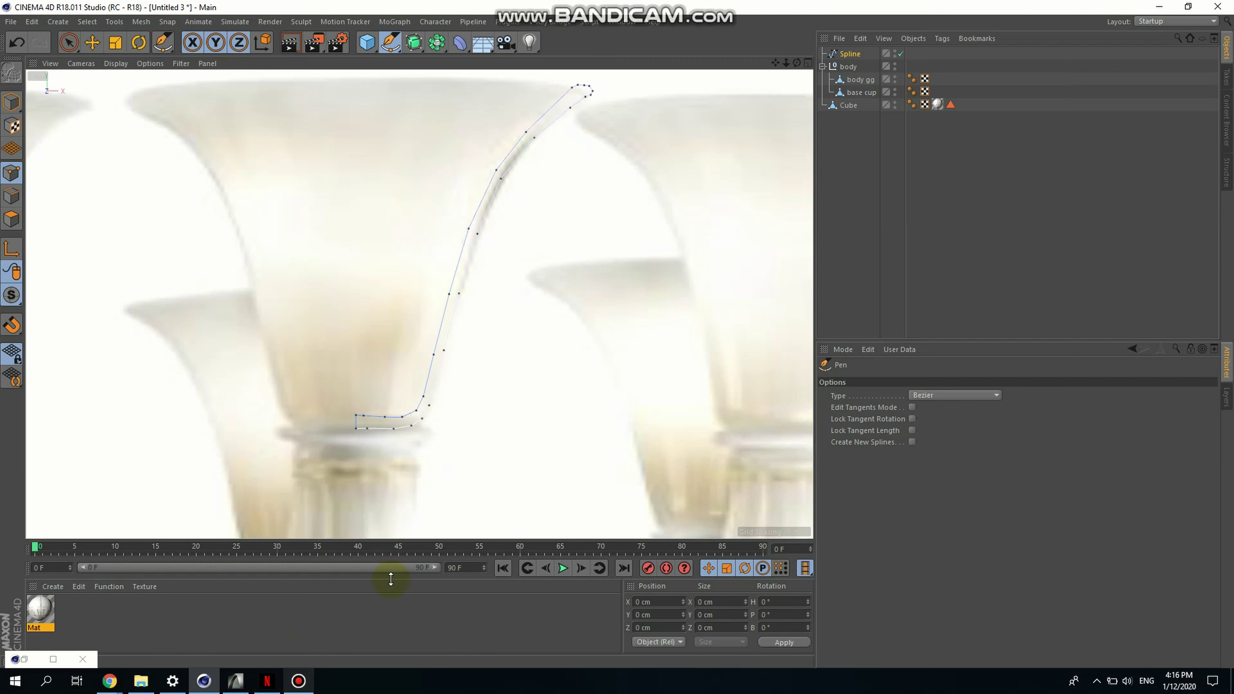
scroll(466, 413, down, 3)
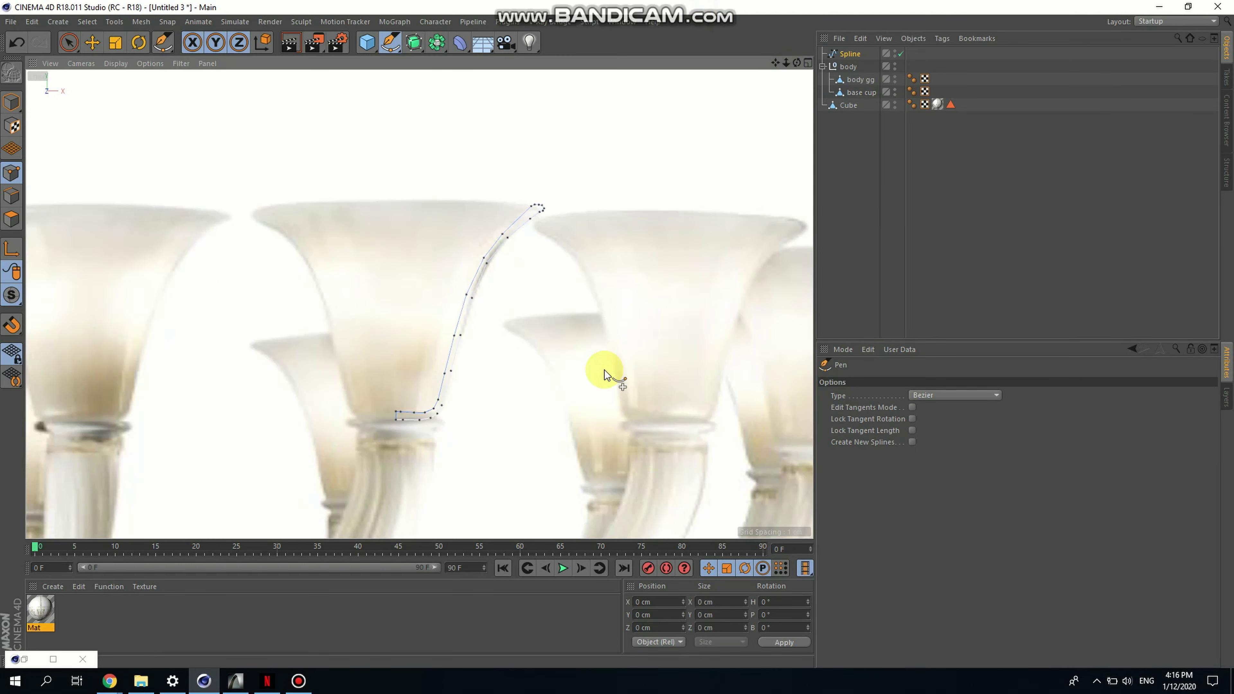
scroll(521, 440, down, 2)
click(889, 272)
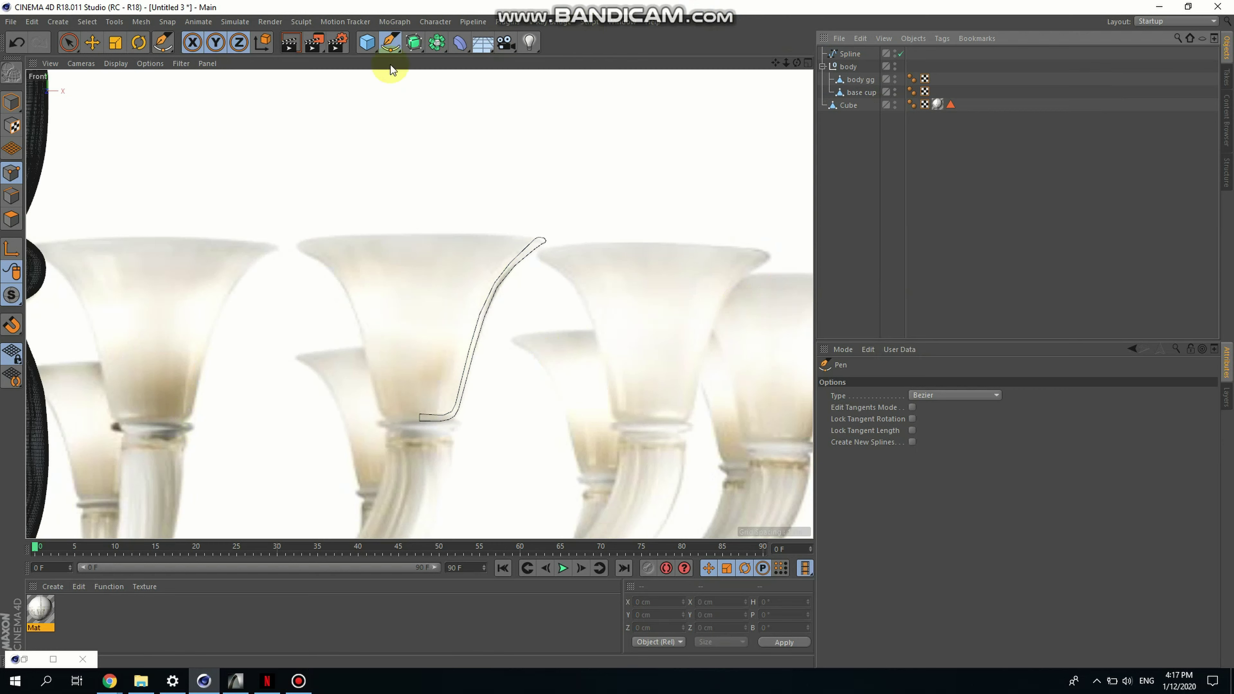
Add a Lathe object and move it roughly to the base of the traced cup profile, at about X 43.6 cm, Y 92.5 cm
click(414, 43)
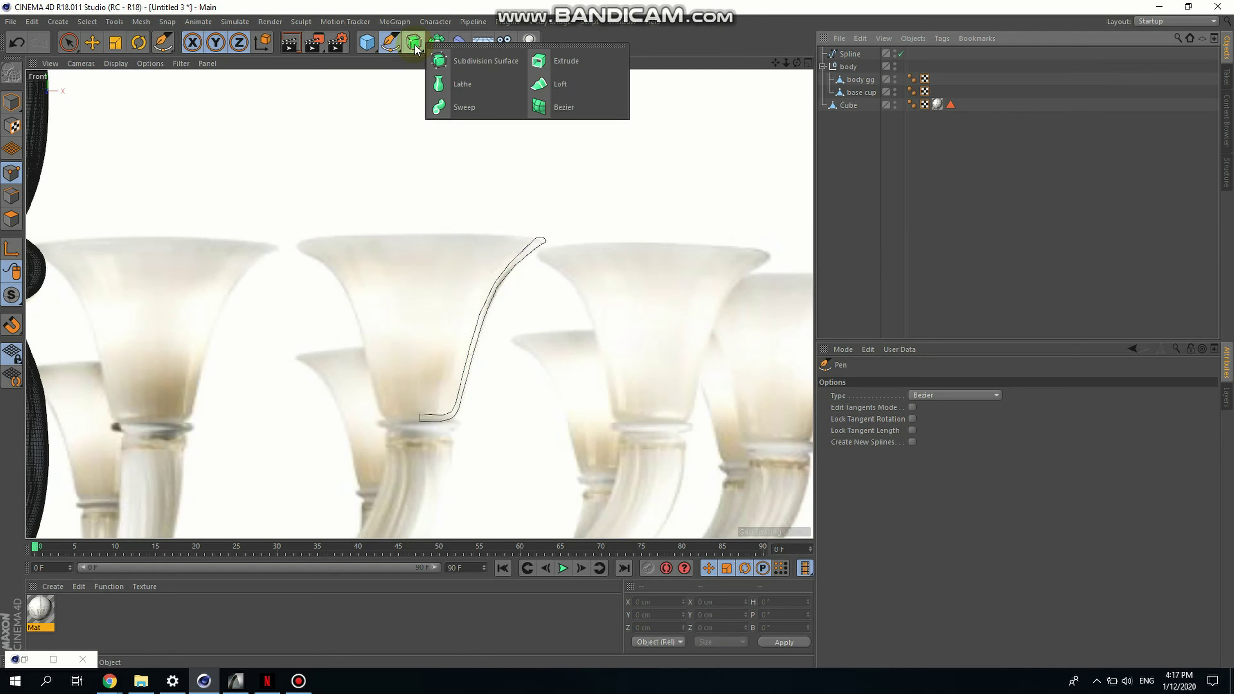
click(450, 84)
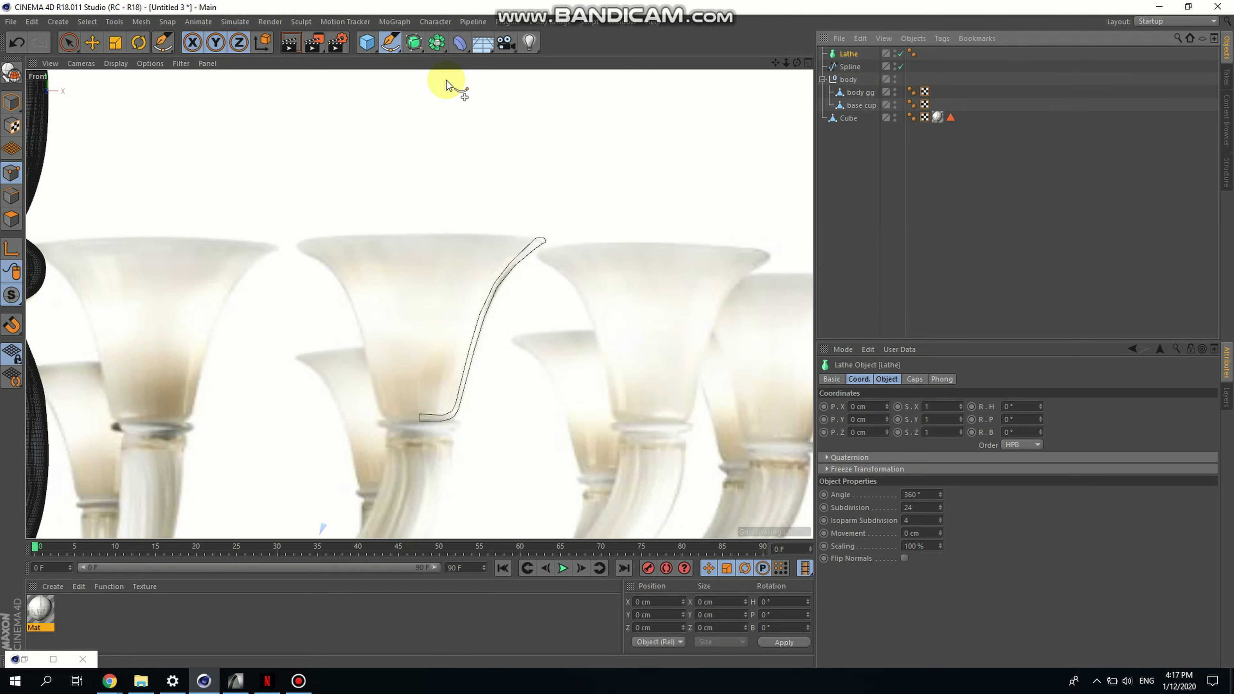
scroll(482, 254, down, 5)
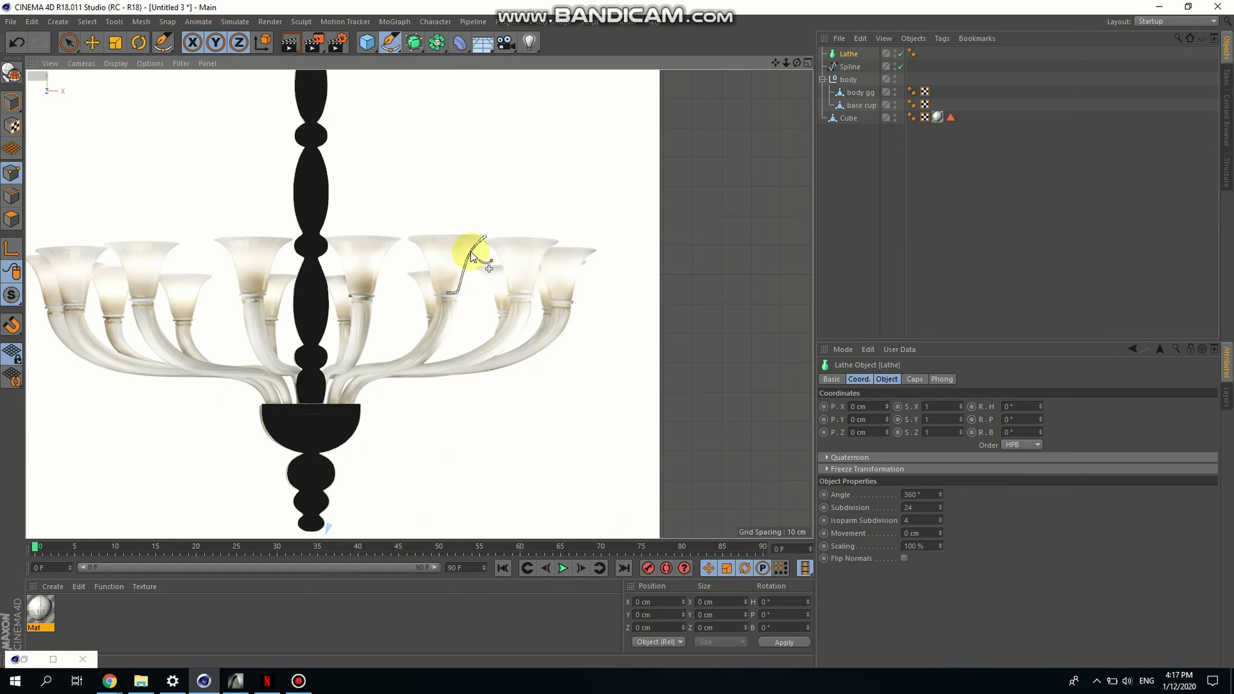
scroll(438, 365, down, 4)
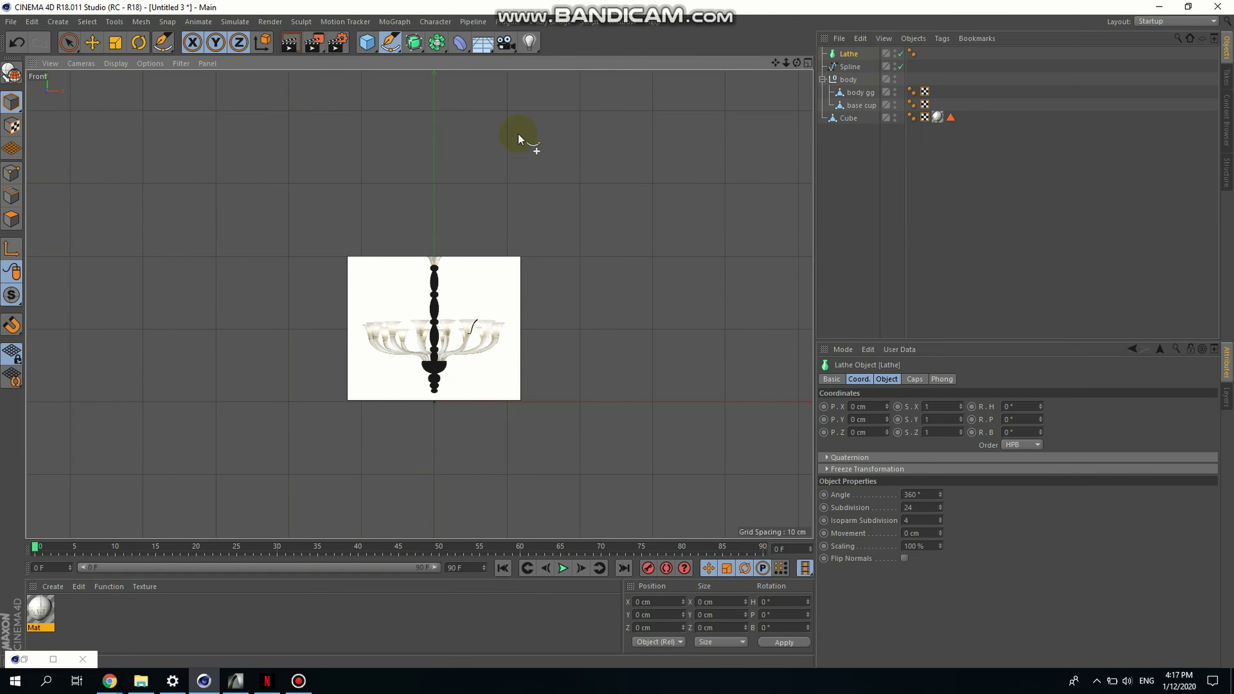
click(92, 43)
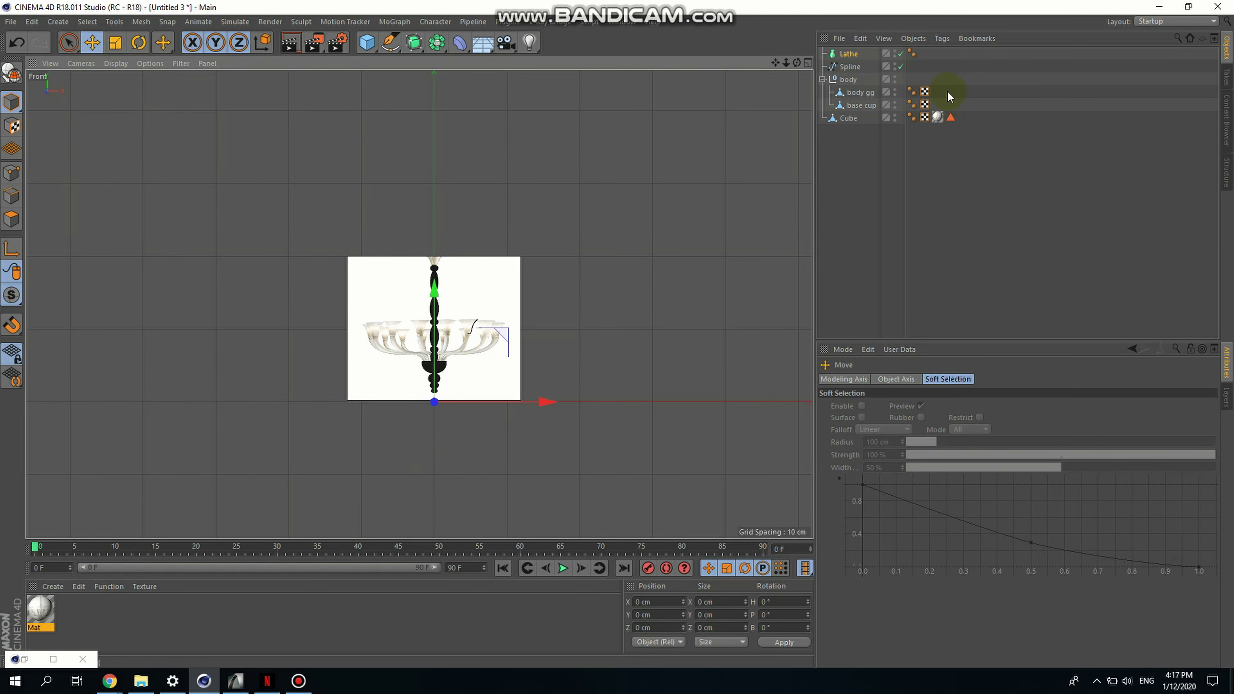
click(434, 357)
scroll(434, 357, up, 5)
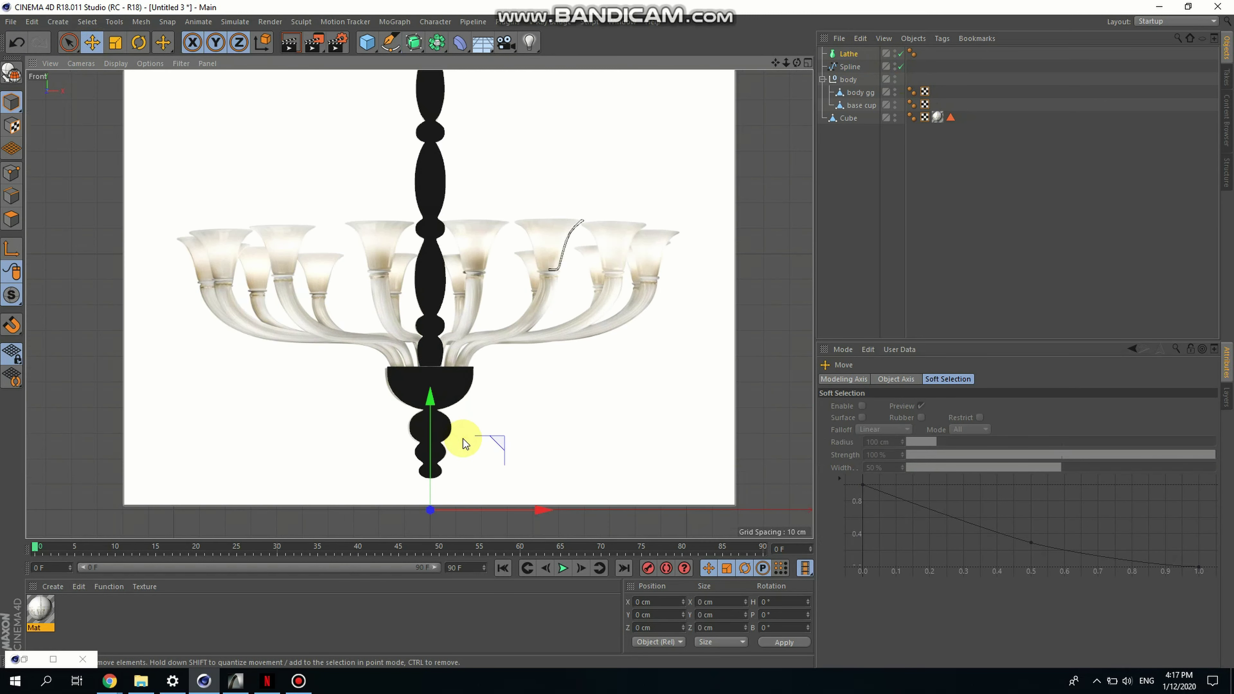
drag(438, 432, 648, 275)
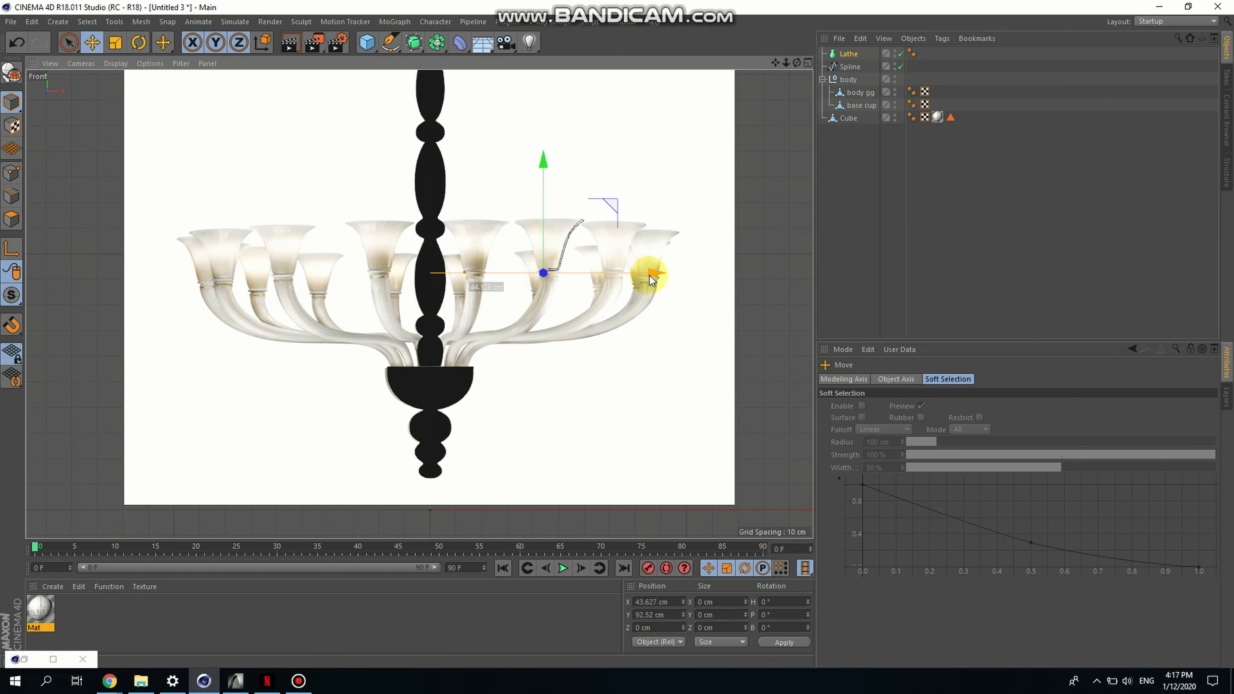
Fine-align the Lathe axis with the profile's bottom centre point, at about X 46.18 cm and Y 93.38 cm
scroll(581, 275, up, 5)
scroll(581, 275, up, 3)
drag(566, 277, 614, 270)
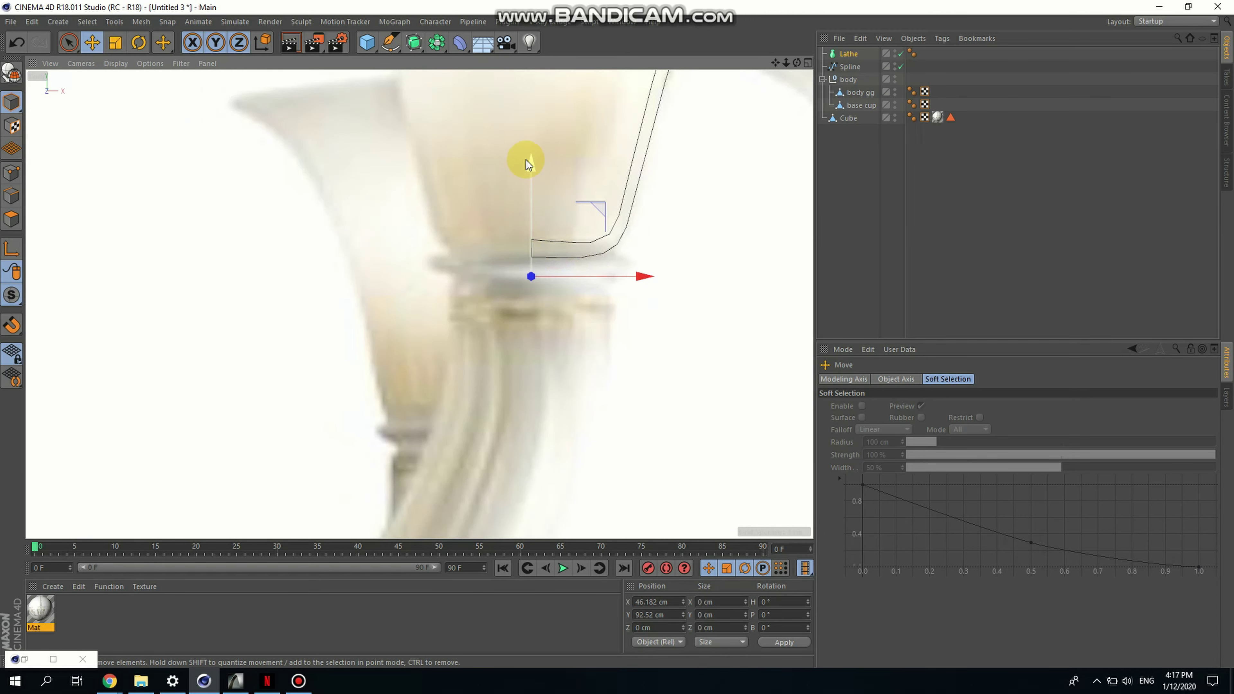
drag(525, 159, 531, 138)
key(alt+Tab)
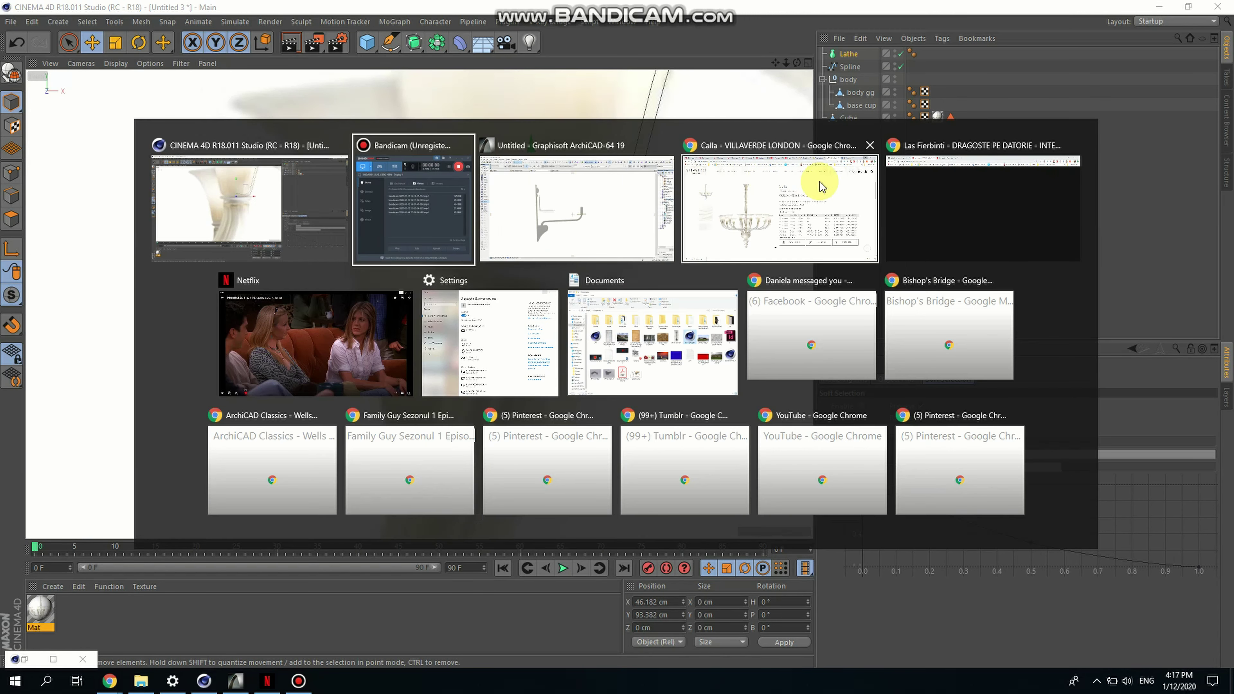
key(alt+Tab)
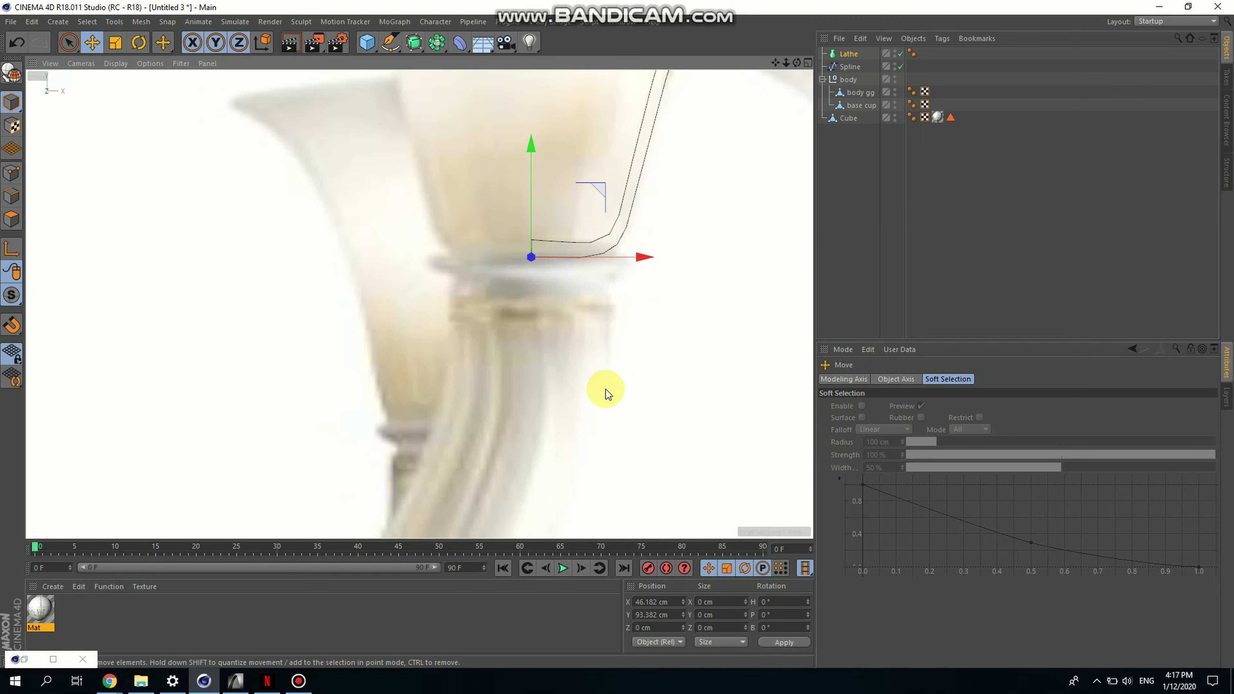
Make the cup profile spline a child of the Lathe object to revolve it into a full cup
scroll(569, 418, down, 3)
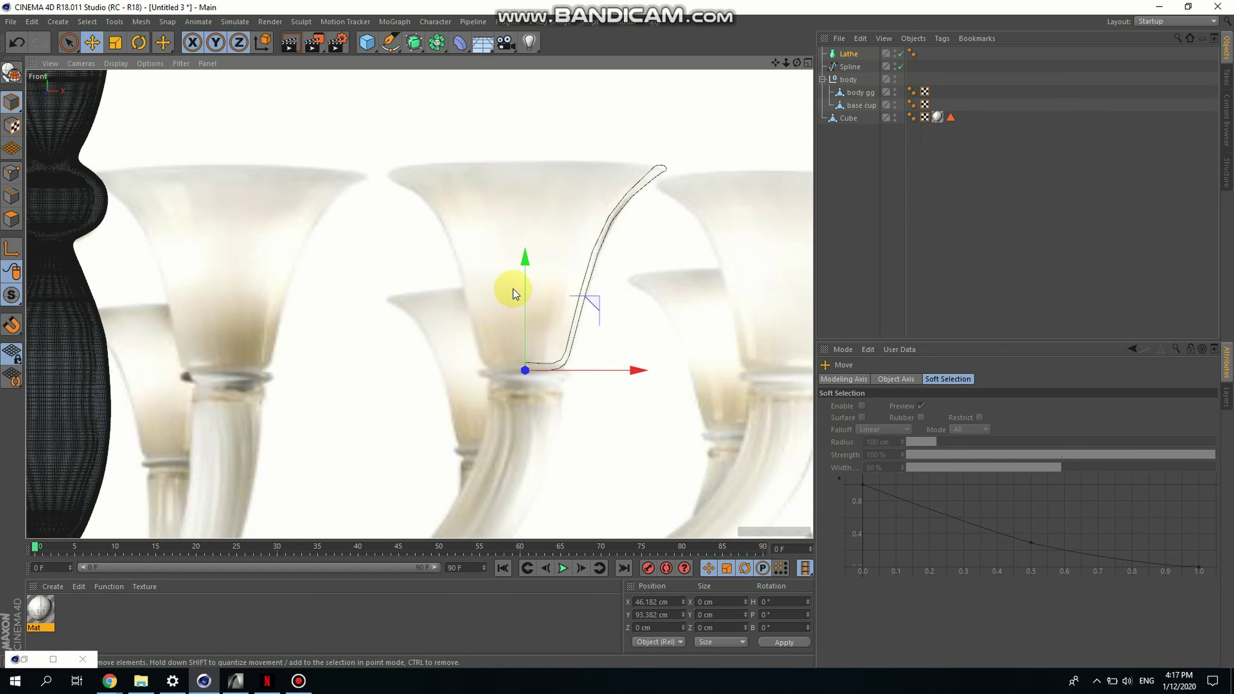
scroll(610, 332, up, 2)
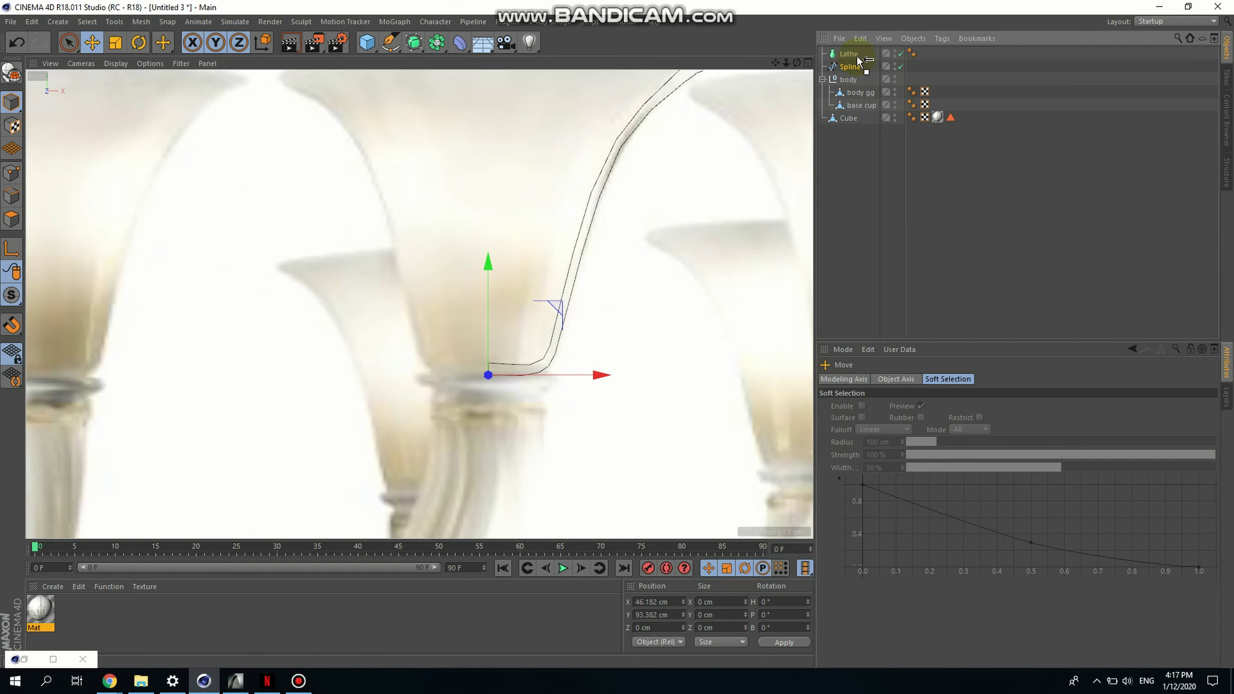
click(852, 66)
drag(858, 57, 852, 54)
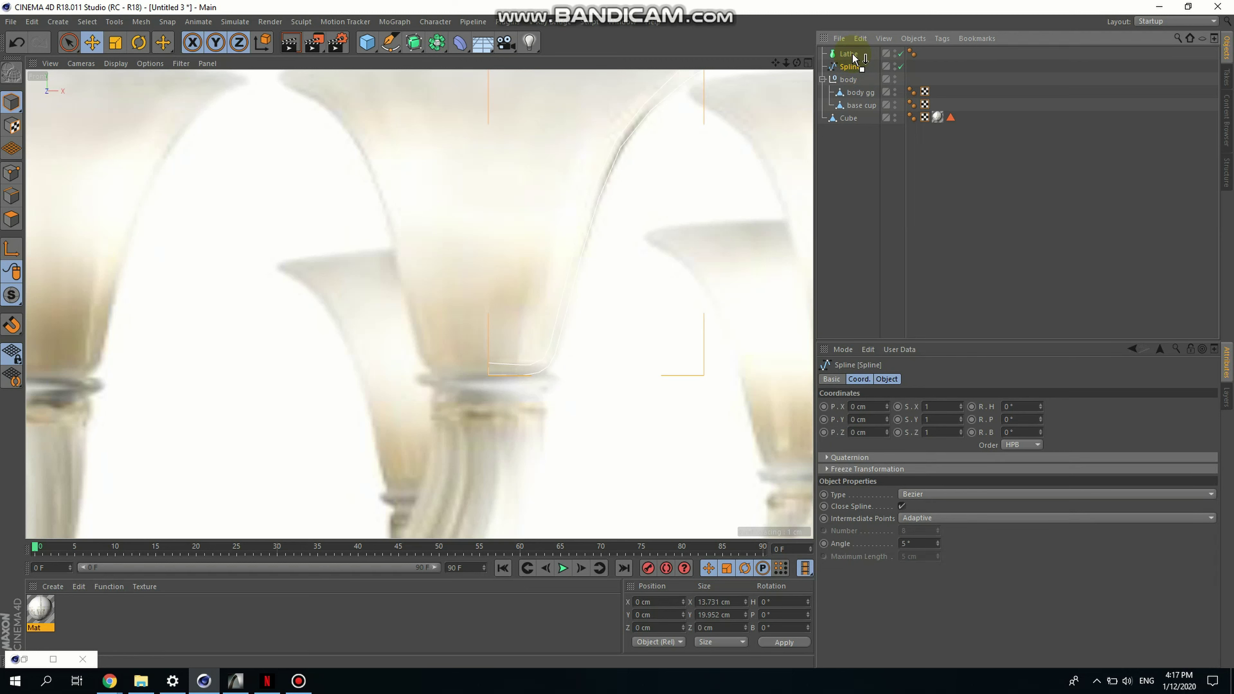
drag(854, 57, 854, 54)
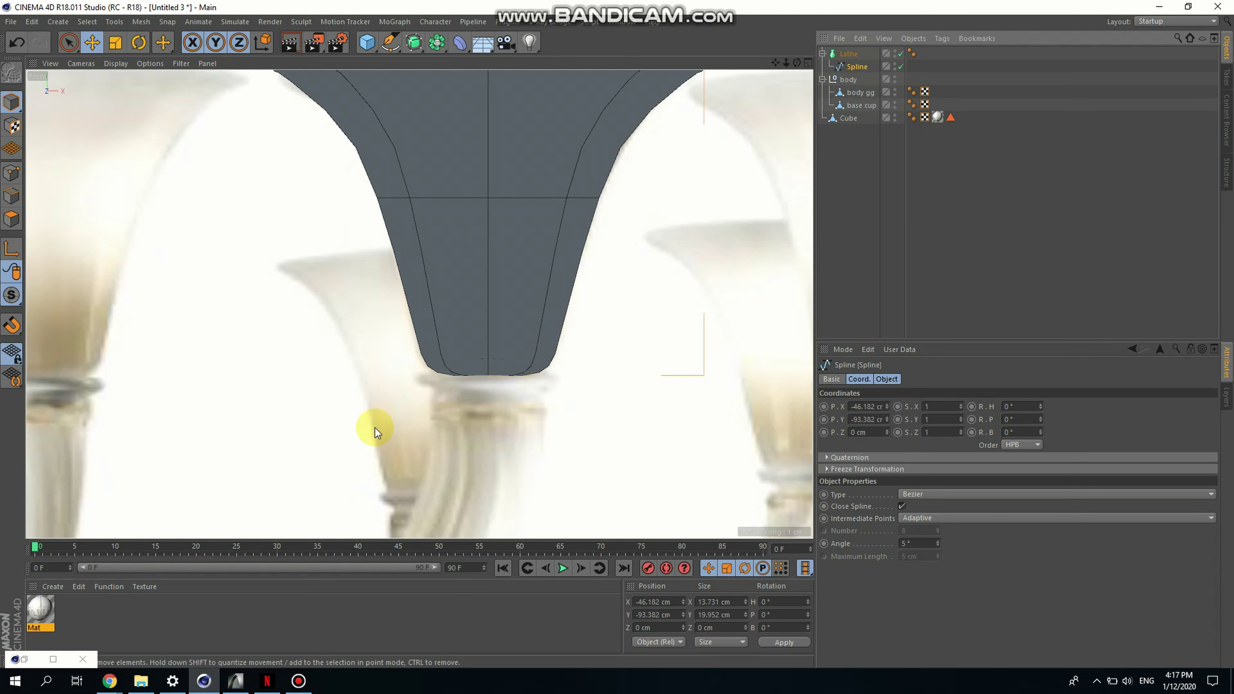
Examine the lathed cup's outline against the front-view reference and its rim and inside in perspective
scroll(361, 428, down, 3)
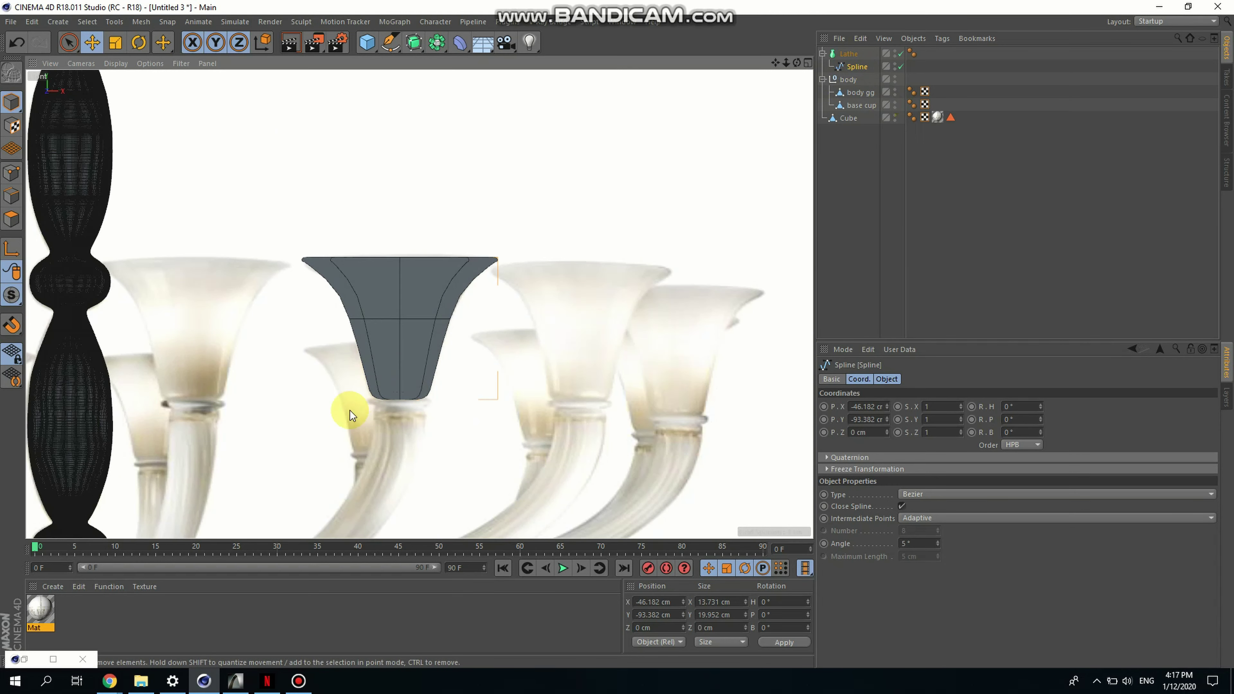
scroll(350, 410, up, 5)
scroll(371, 418, down, 2)
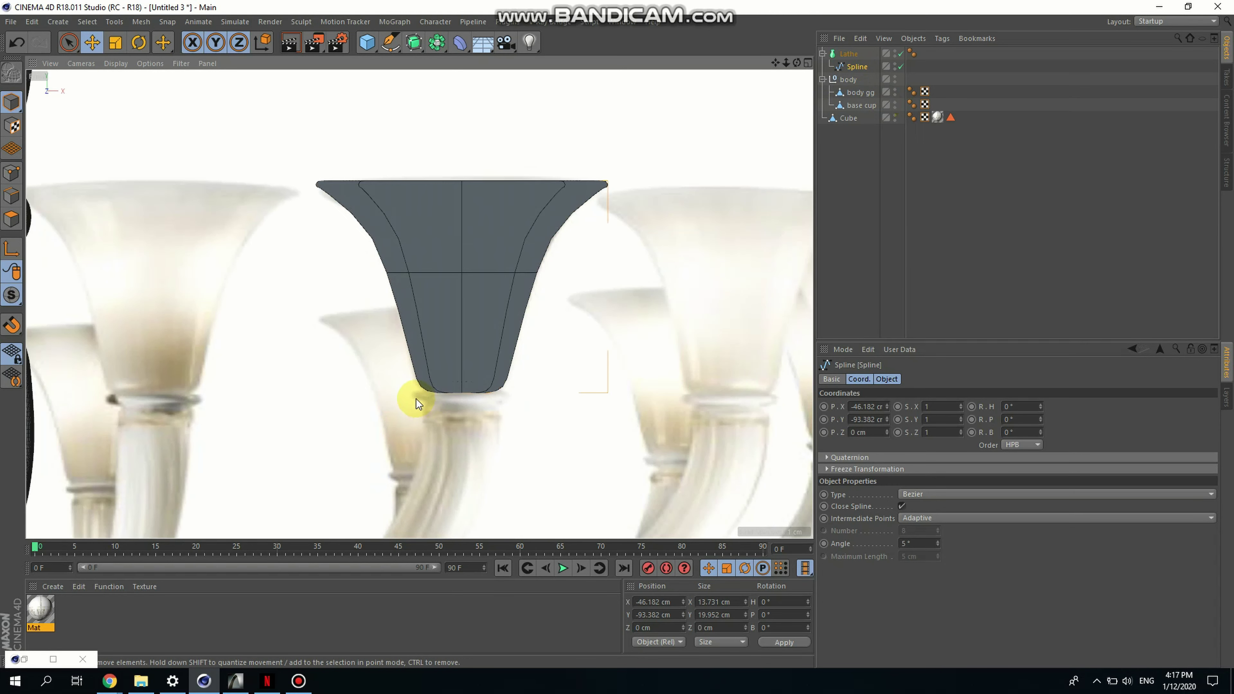
scroll(325, 173, up, 6)
scroll(336, 218, down, 6)
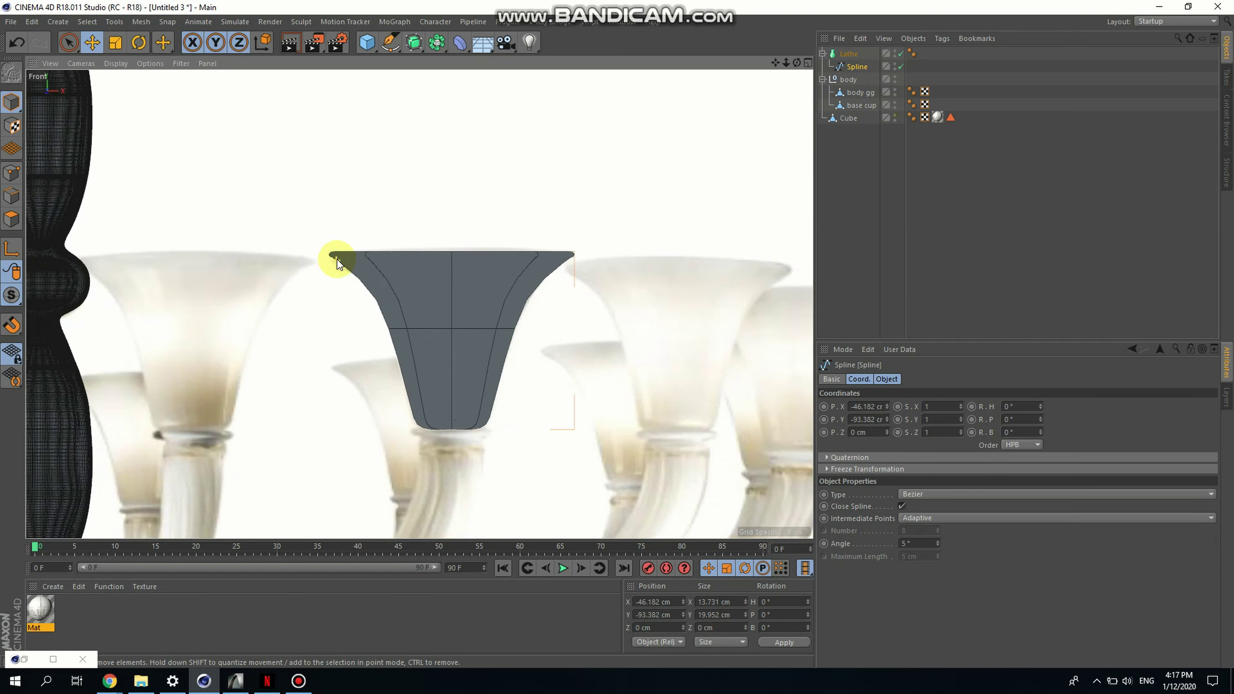
click(809, 64)
click(412, 67)
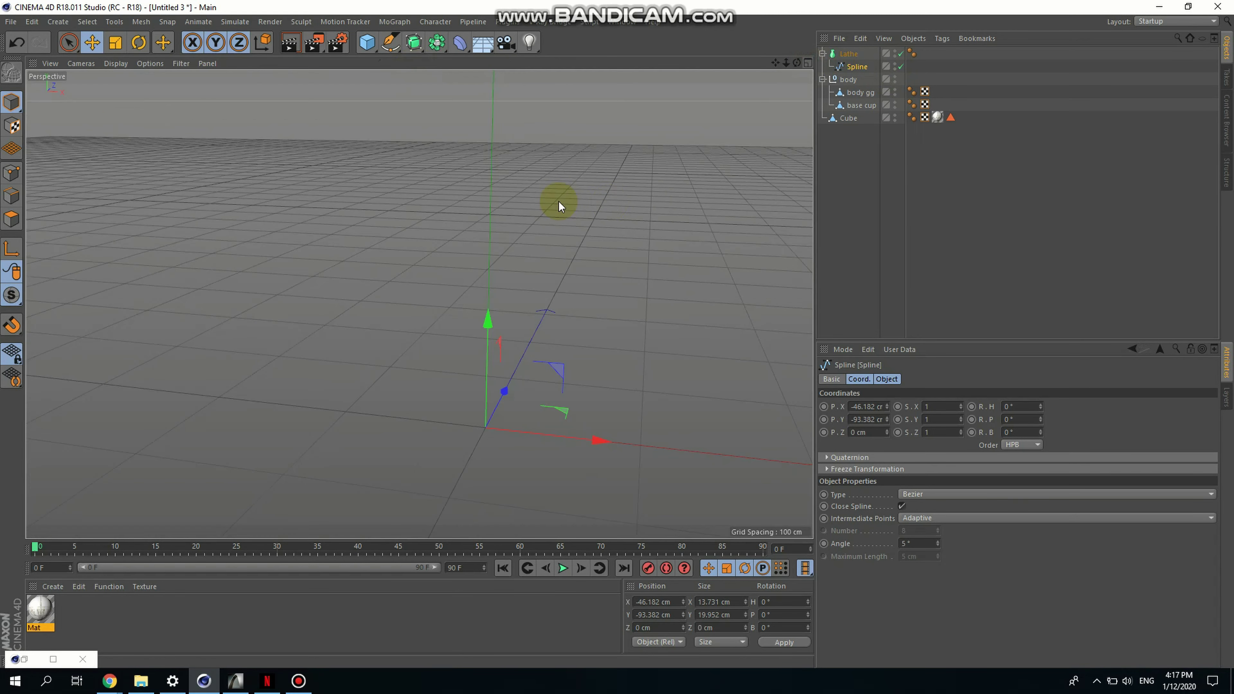
scroll(588, 292, up, 8)
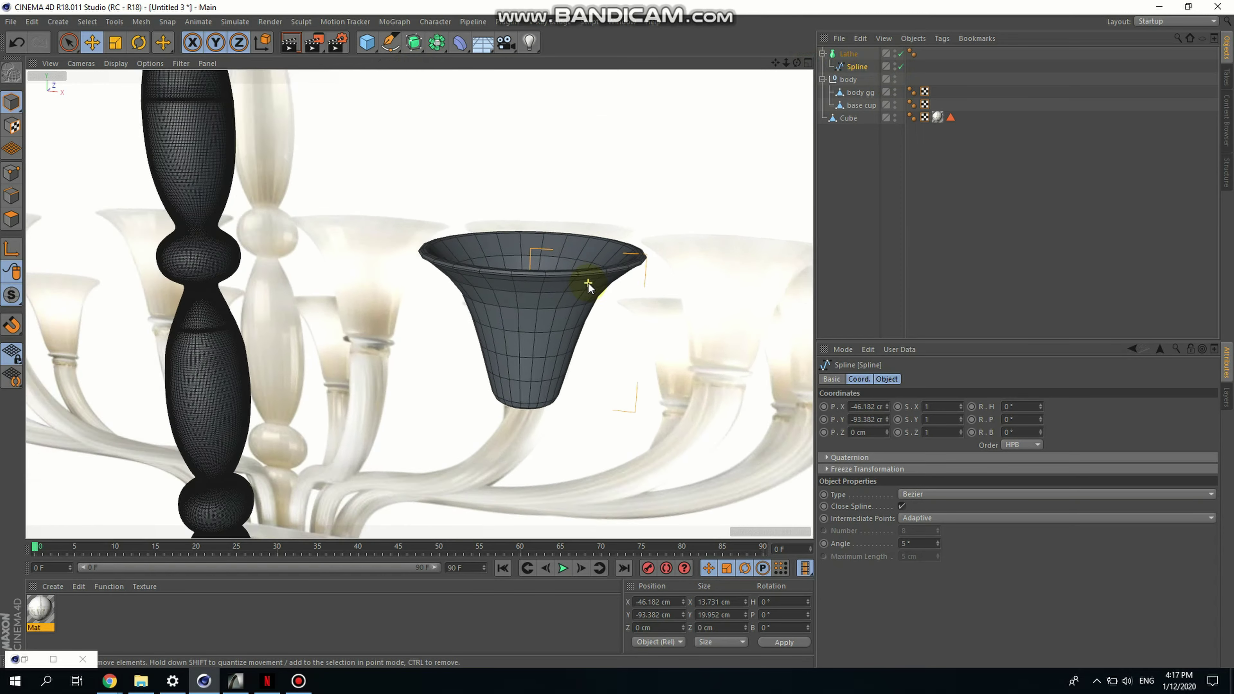
scroll(588, 284, up, 3)
alt+drag(567, 260, 518, 302)
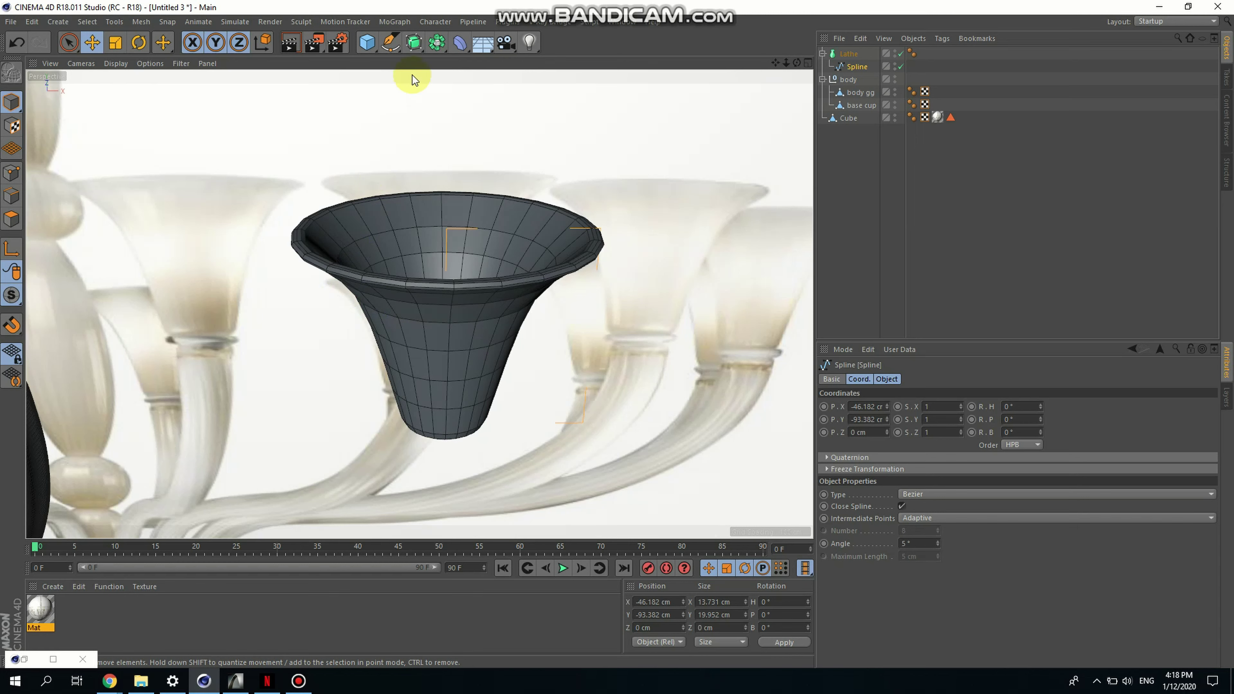
Smooth the lathed cup by nesting it in a Subdivision Surface and convert the result to editable geometry
click(415, 41)
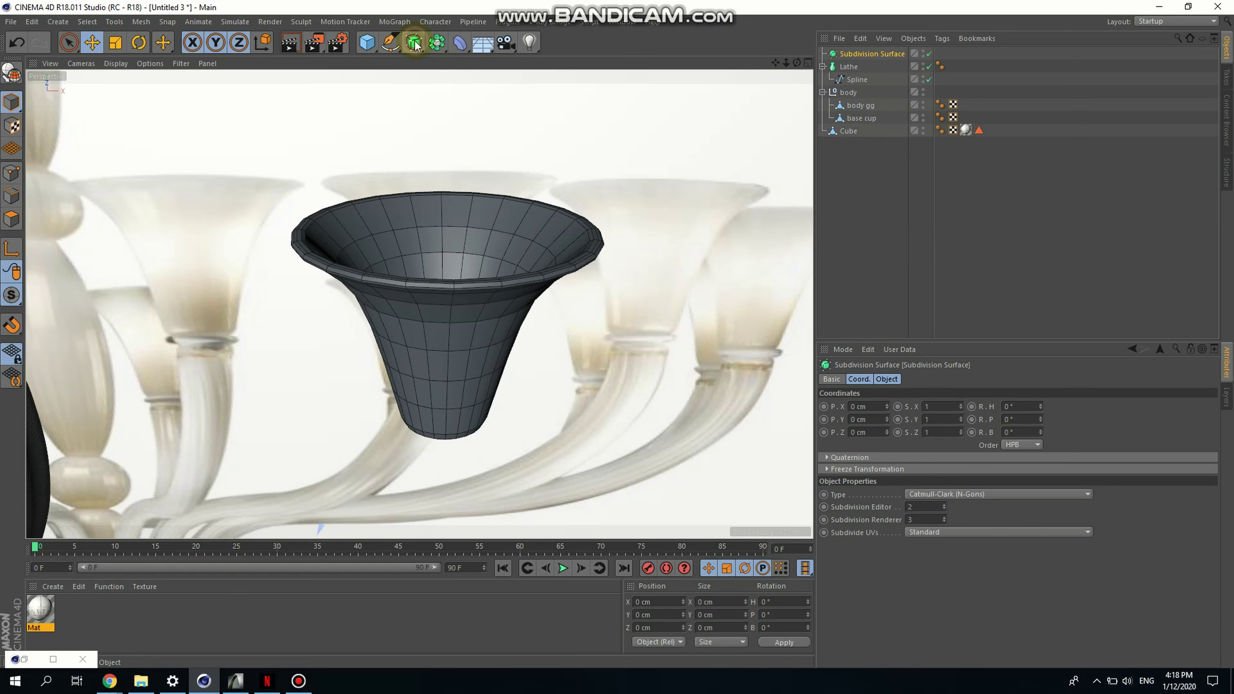
drag(848, 68, 866, 56)
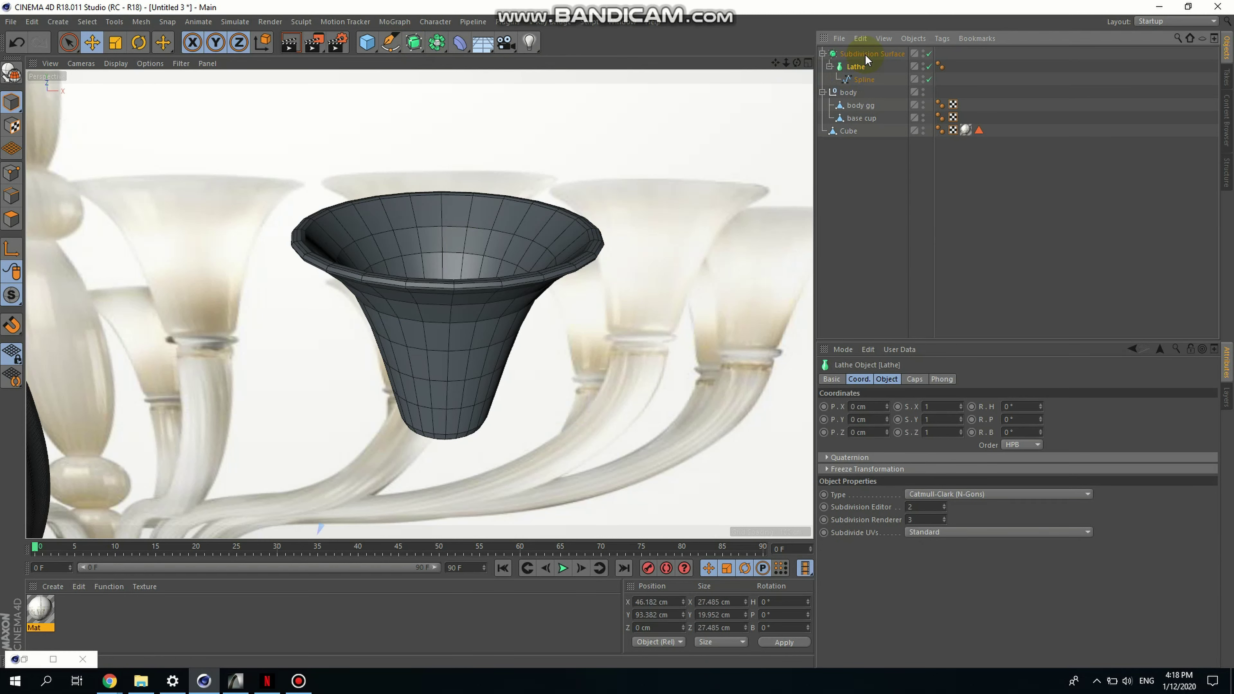
scroll(427, 430, up, 5)
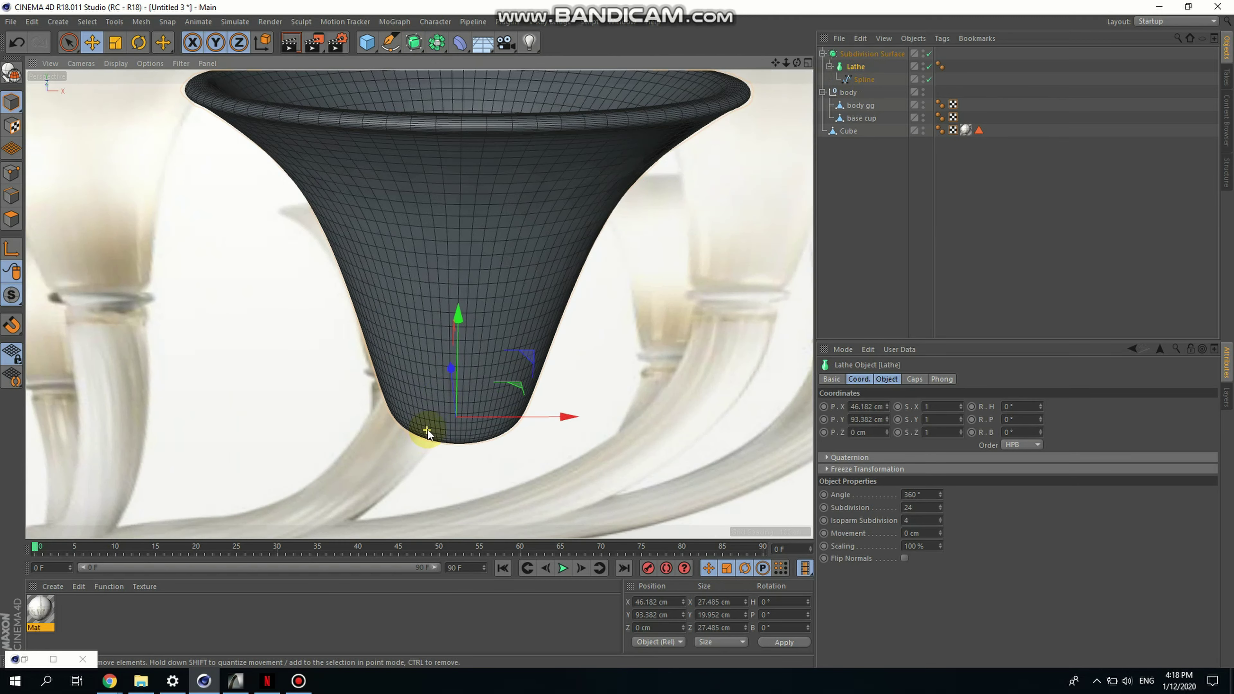
scroll(427, 430, down, 4)
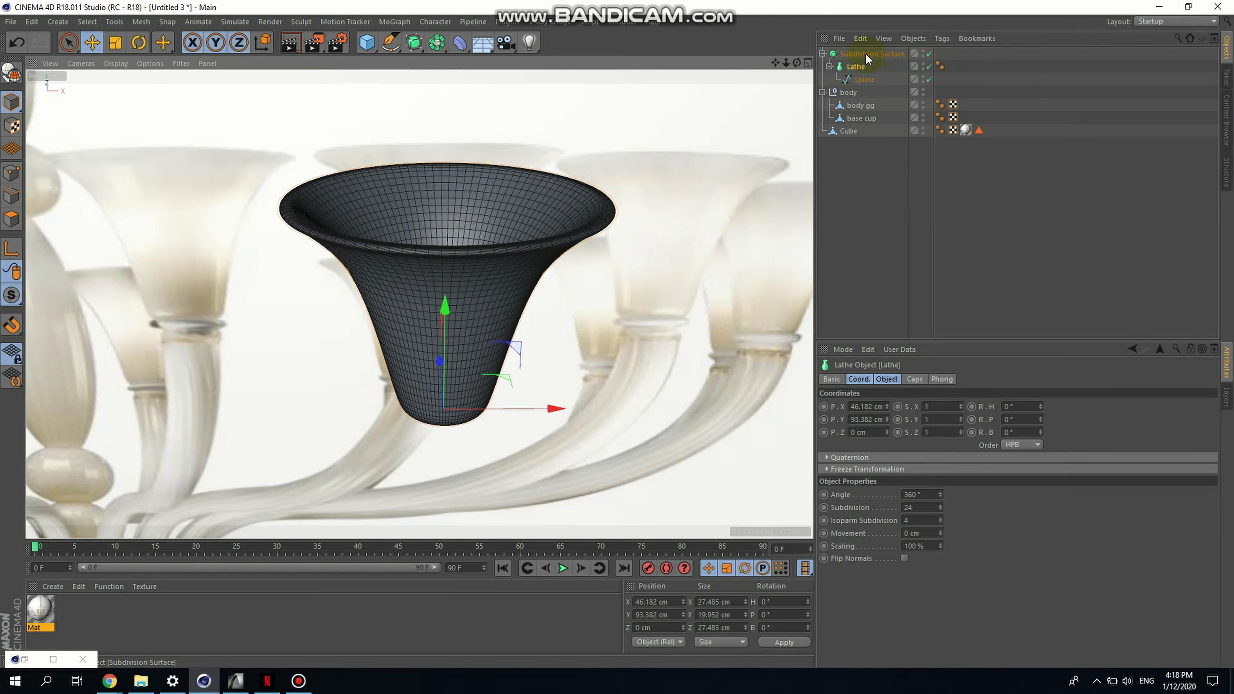
click(844, 55)
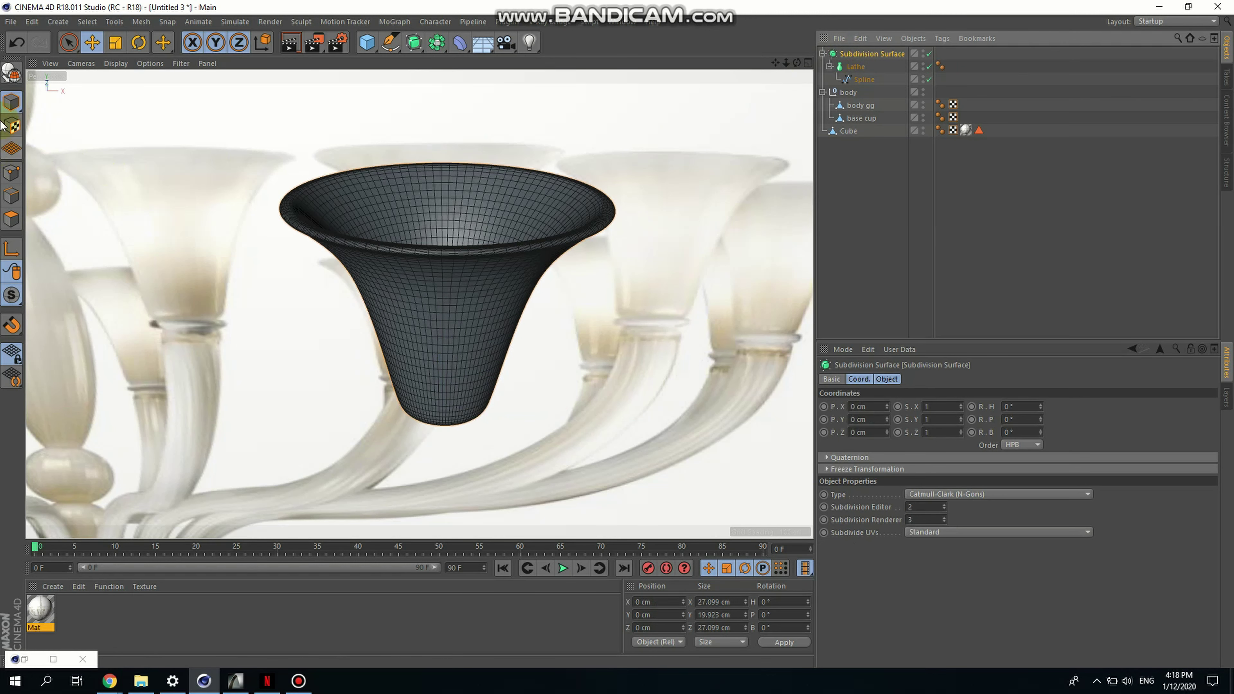
click(10, 75)
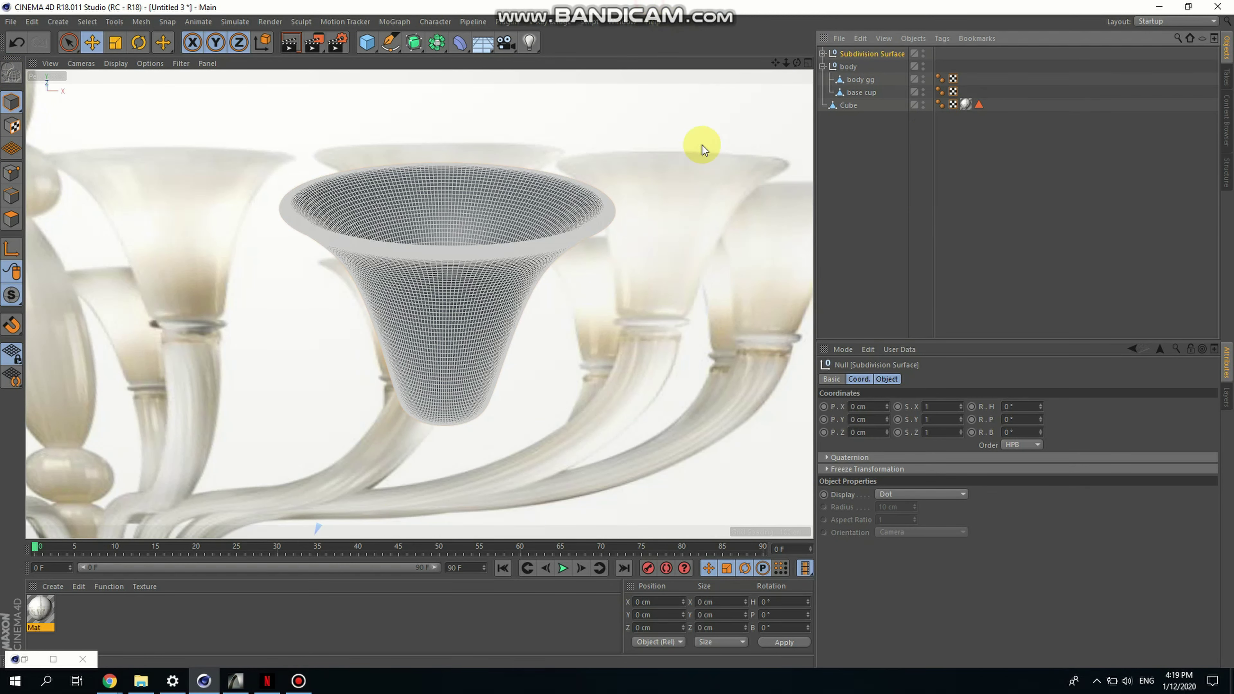
Return to the front view, rename the converted cup group as "flute" and check its contents
scroll(683, 323, down, 10)
scroll(689, 323, down, 2)
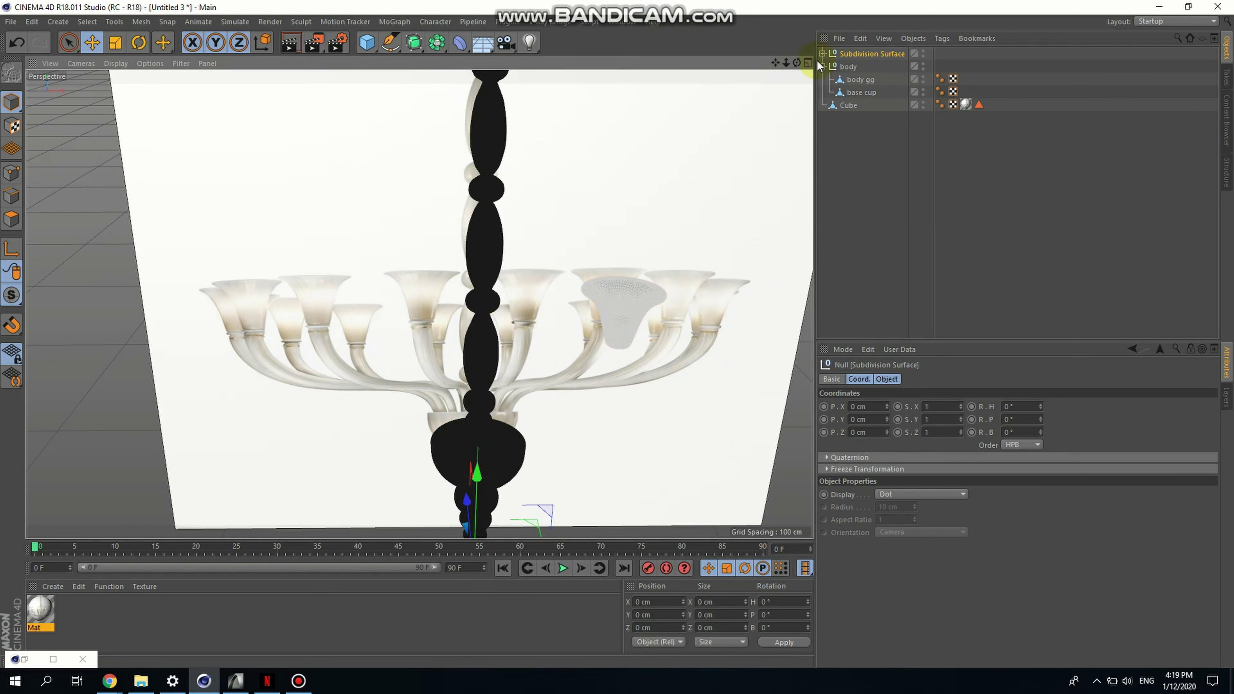
click(808, 64)
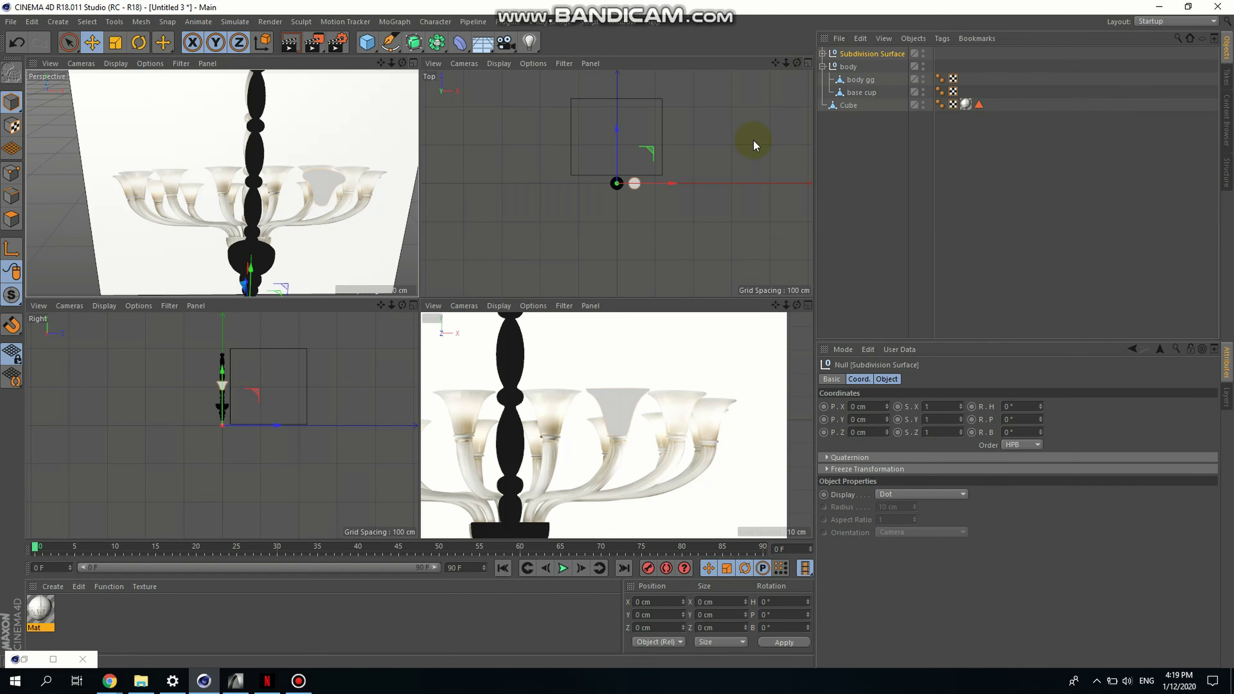
click(808, 305)
scroll(559, 322, down, 3)
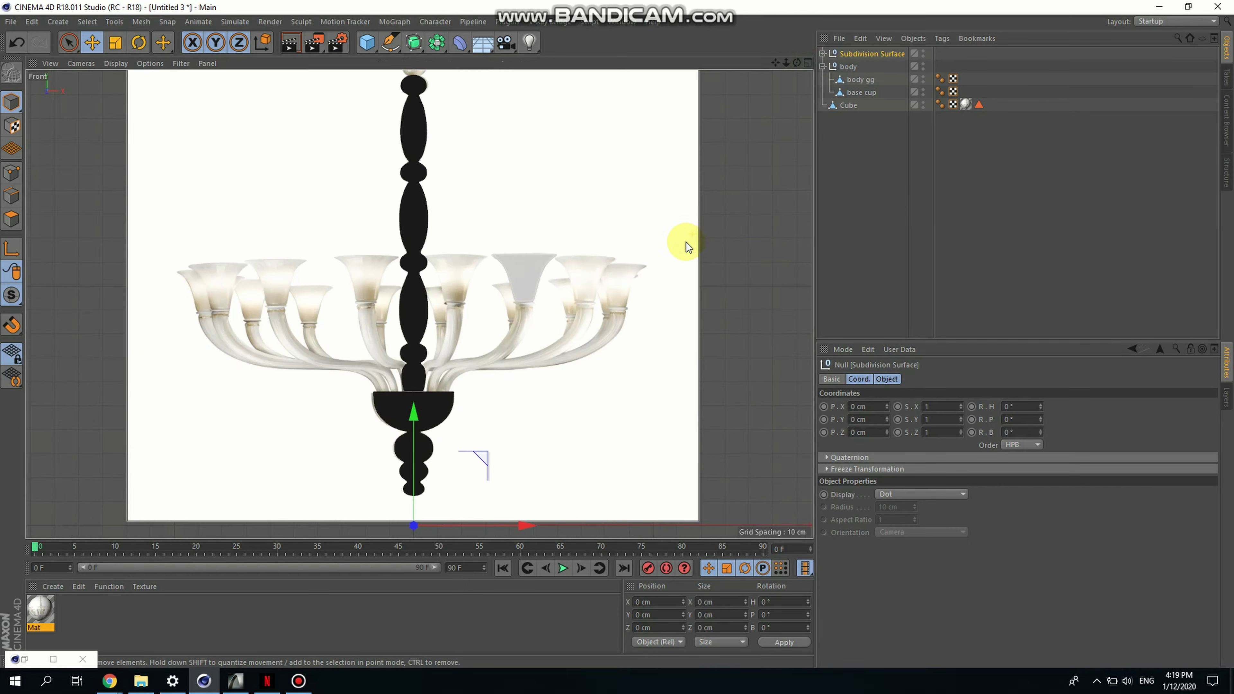
scroll(685, 246, down, 2)
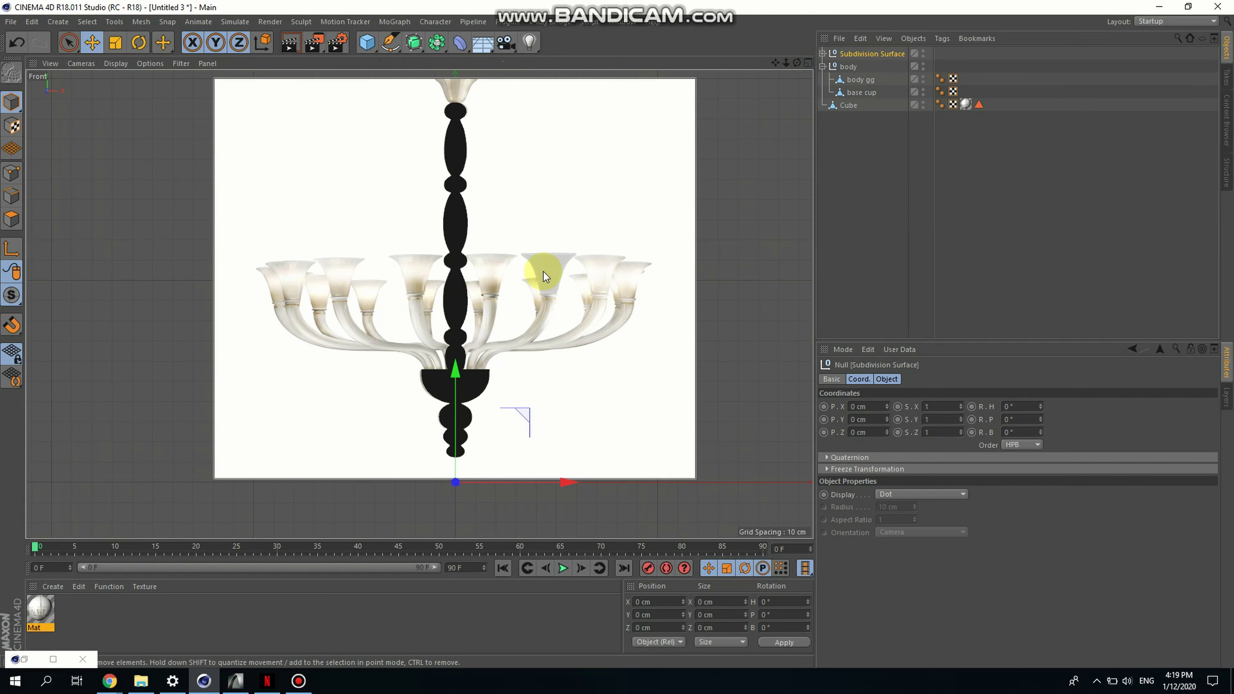
double_click(878, 54)
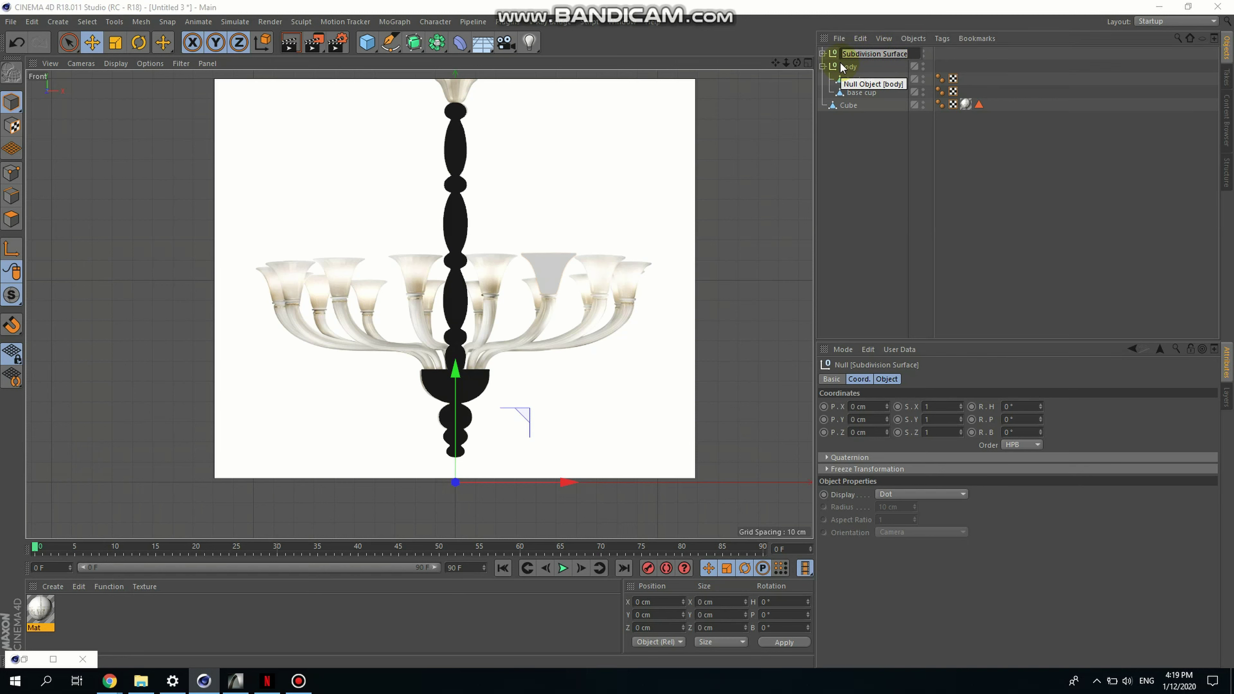
text(fl)
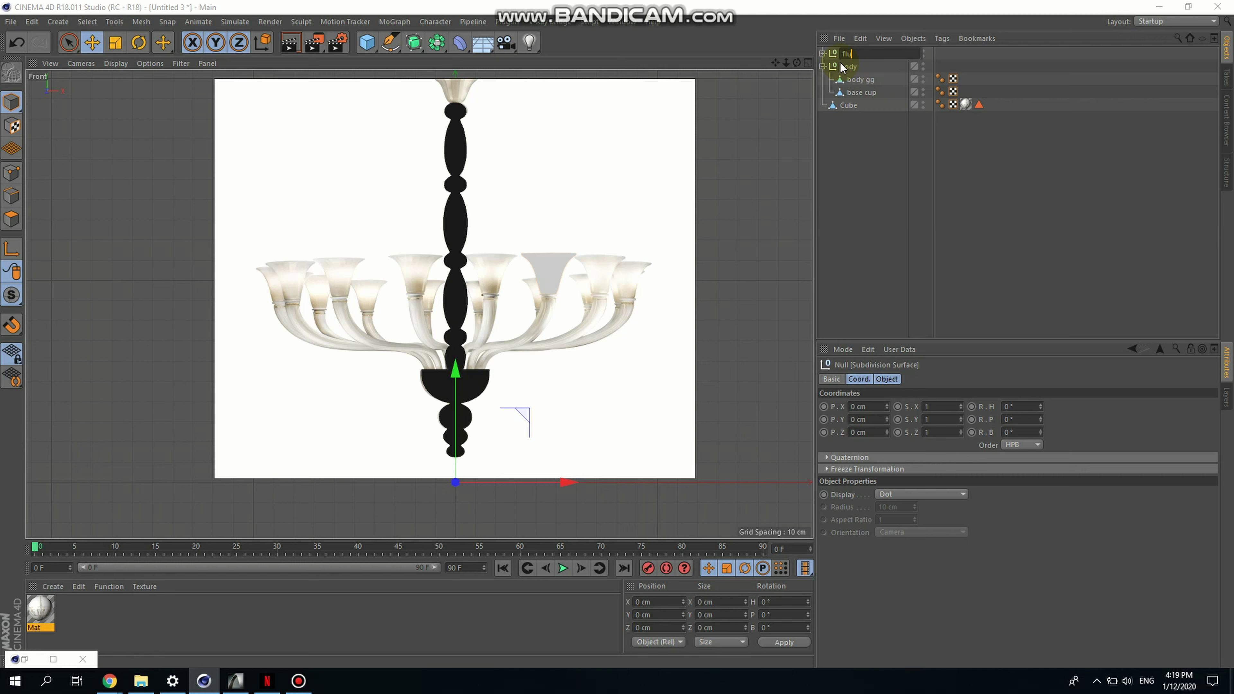
text(ute)
key(Return)
click(849, 54)
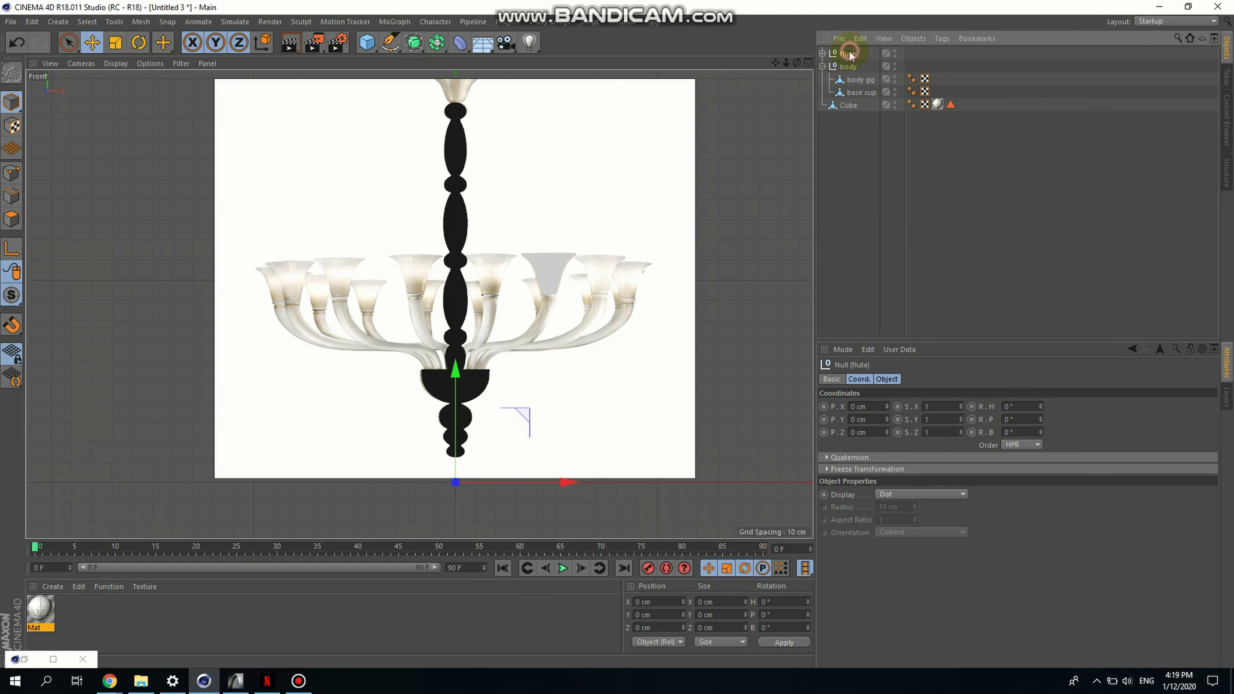
click(825, 54)
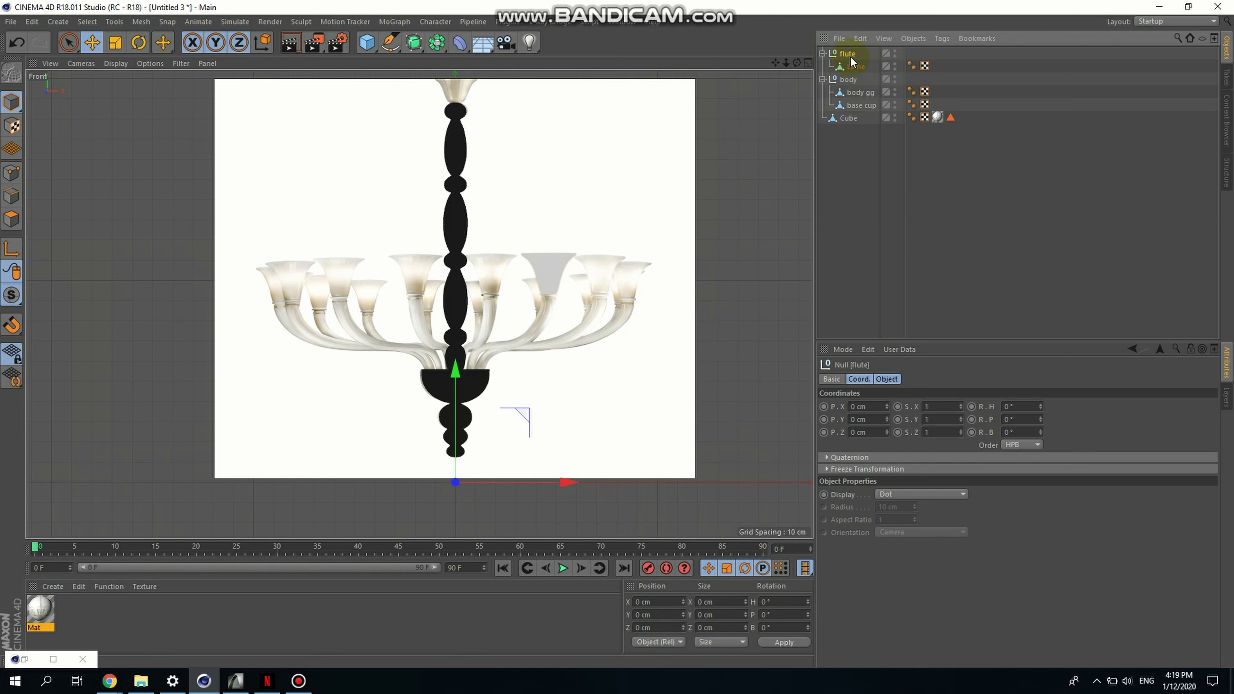
click(822, 53)
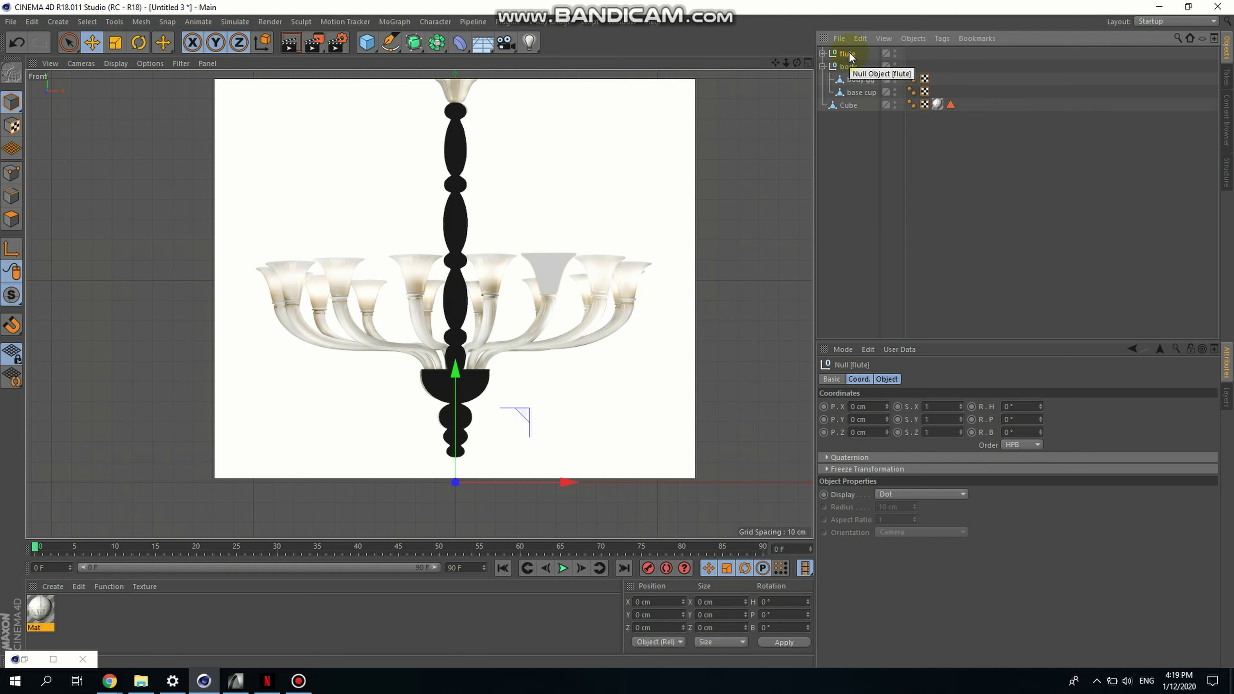
Duplicate the "flute" group and rename the copy "ceiling cup"
scroll(583, 350, down, 2)
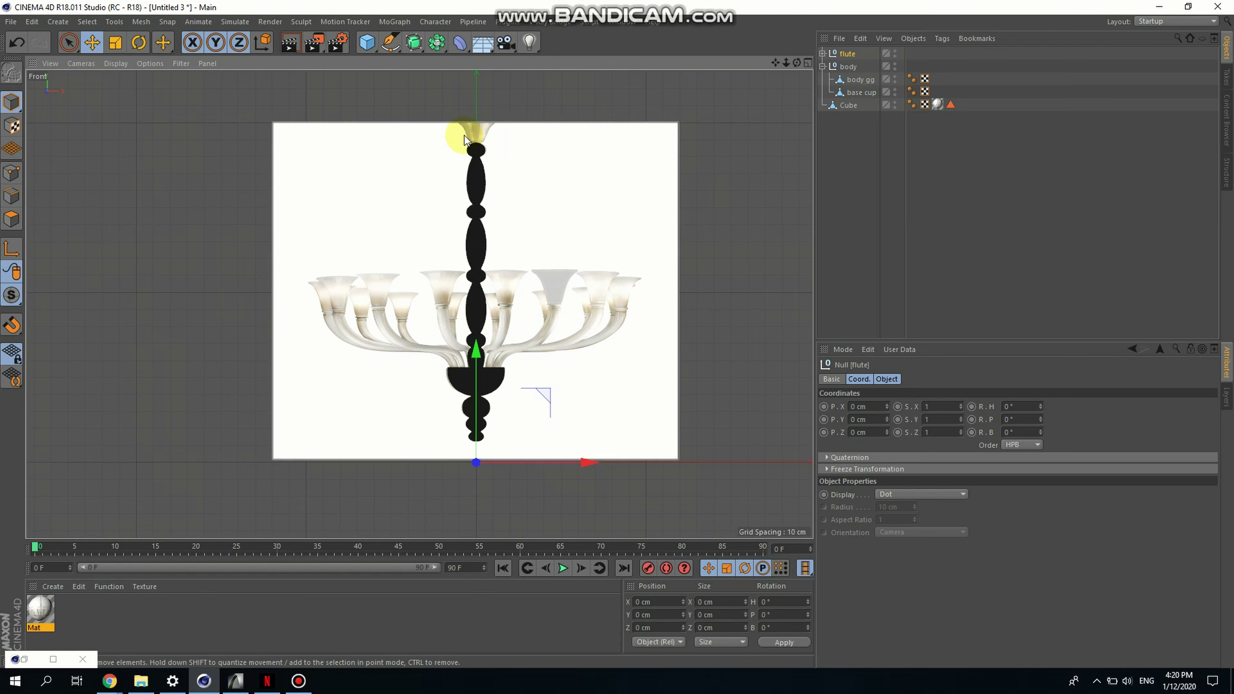
click(850, 54)
ctrl+click(851, 55)
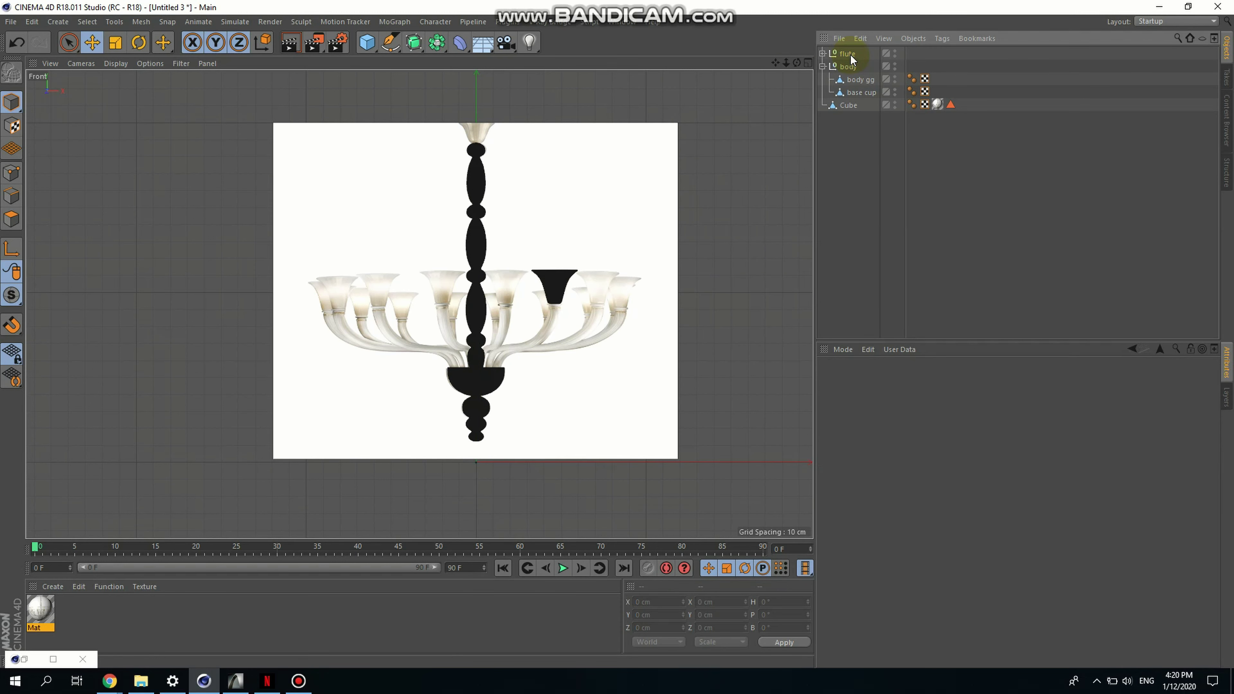
click(850, 54)
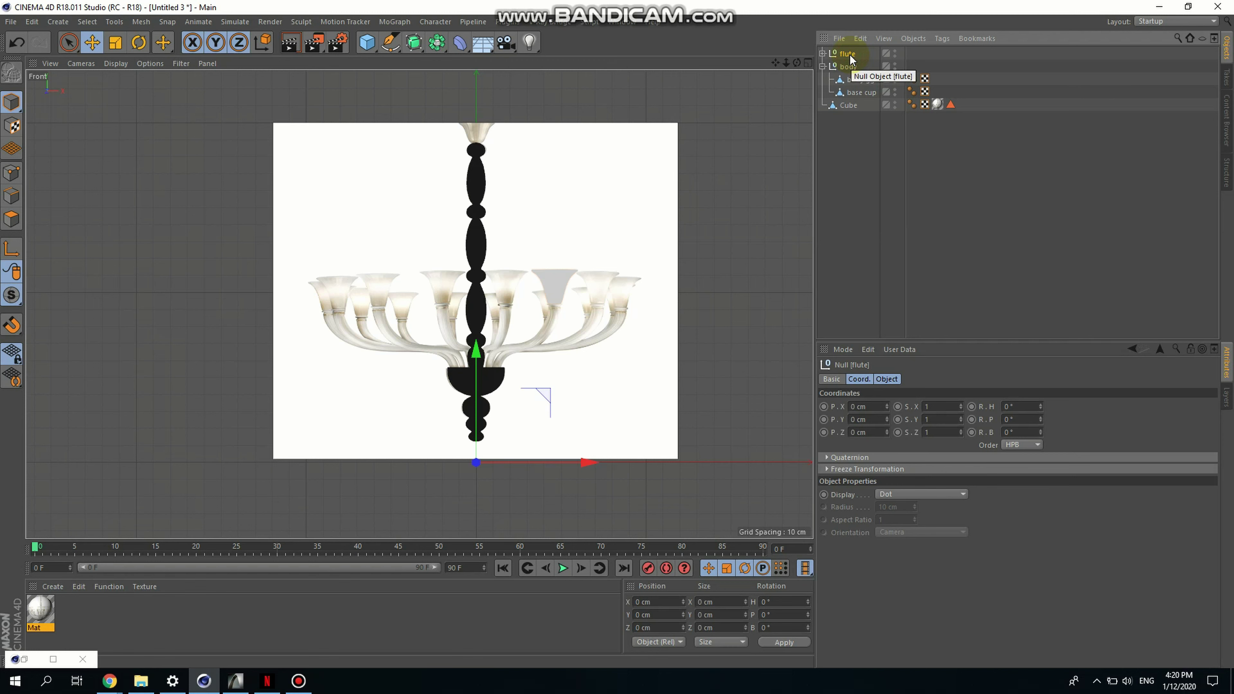
ctrl+drag(850, 57, 845, 64)
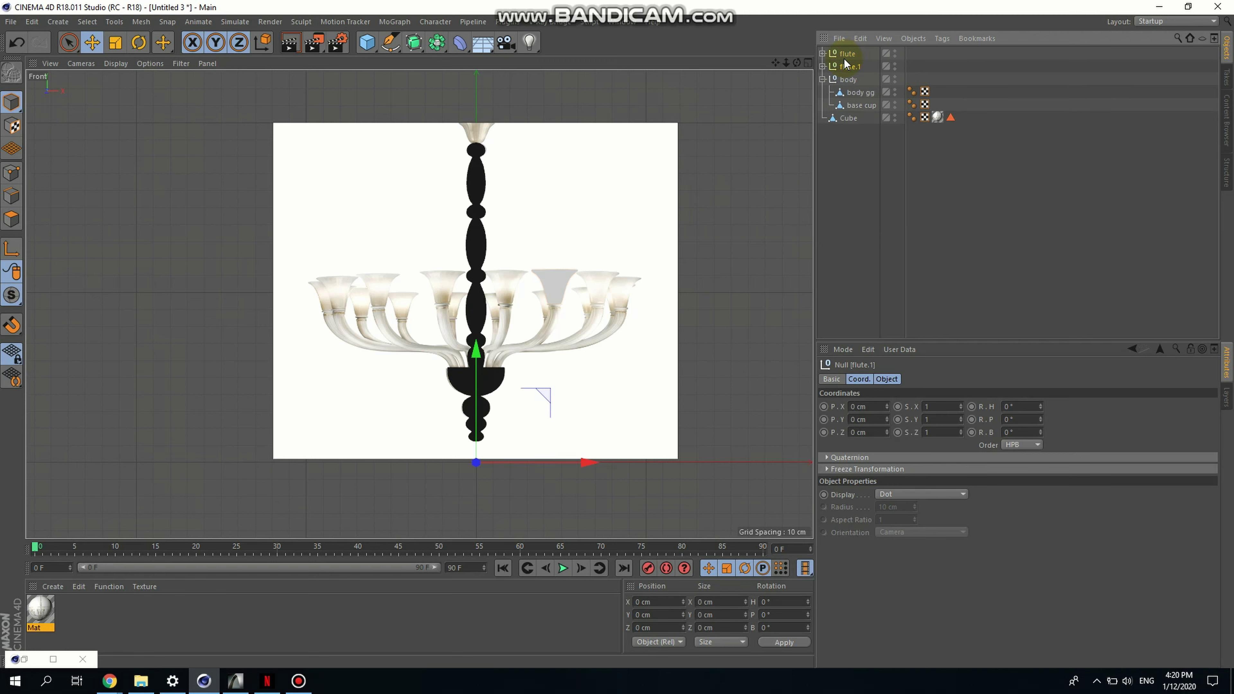
double_click(859, 68)
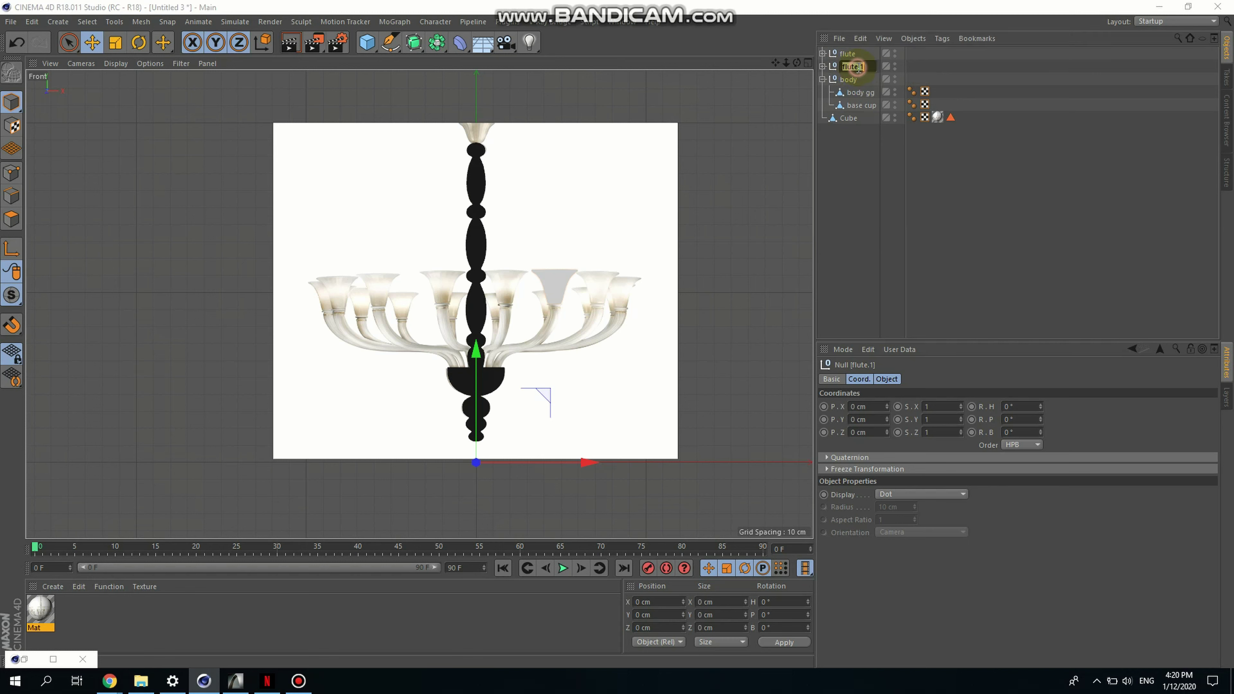
text(cup)
click(856, 184)
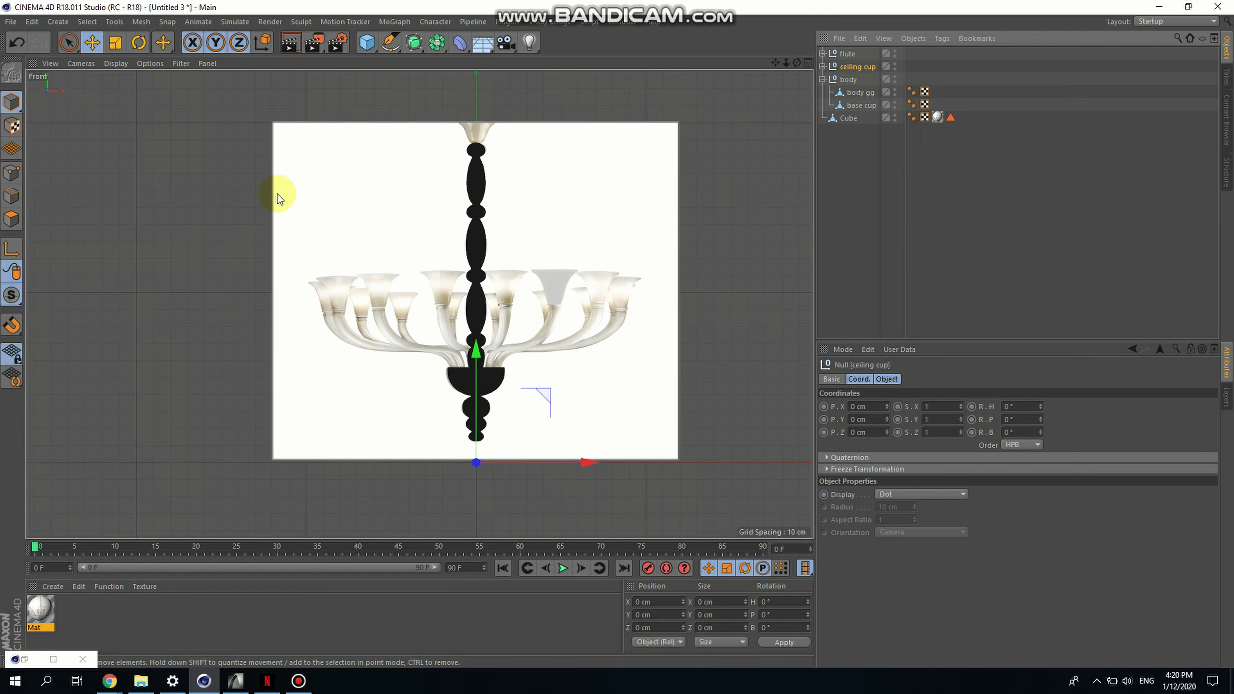
Enable axis editing for "ceiling cup" and move its origin near the cup's base, at about X 43.9 cm, Y 93.6 cm
click(158, 65)
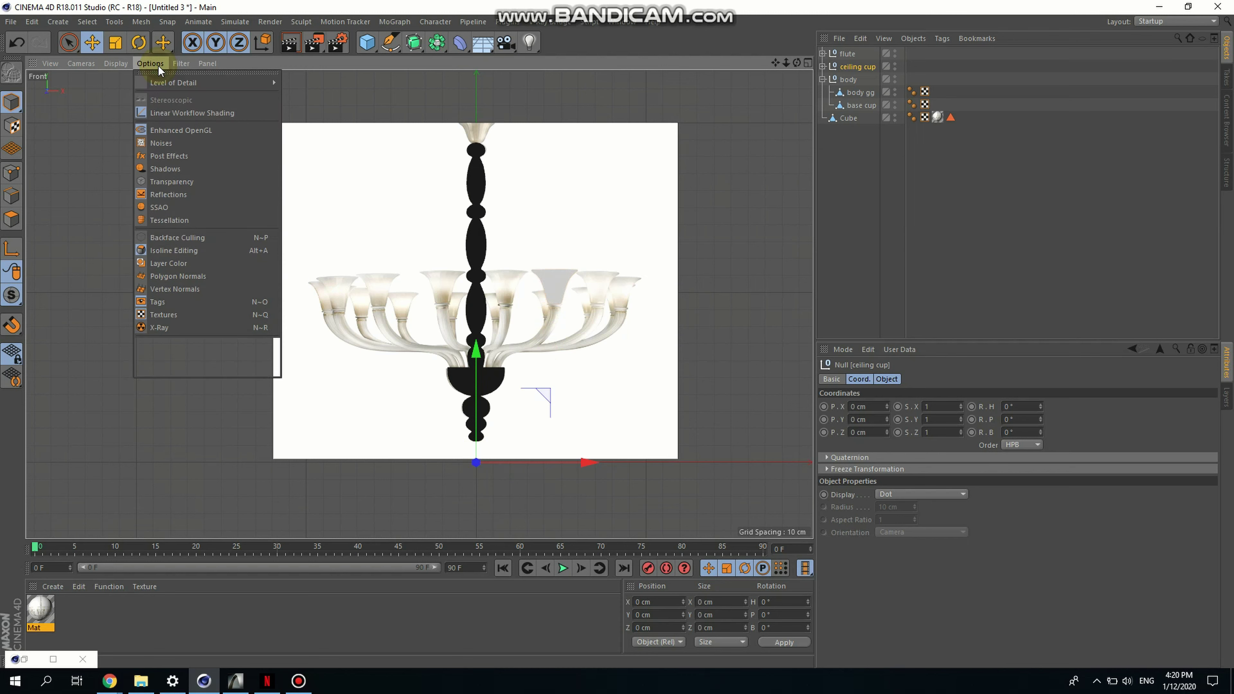
click(155, 20)
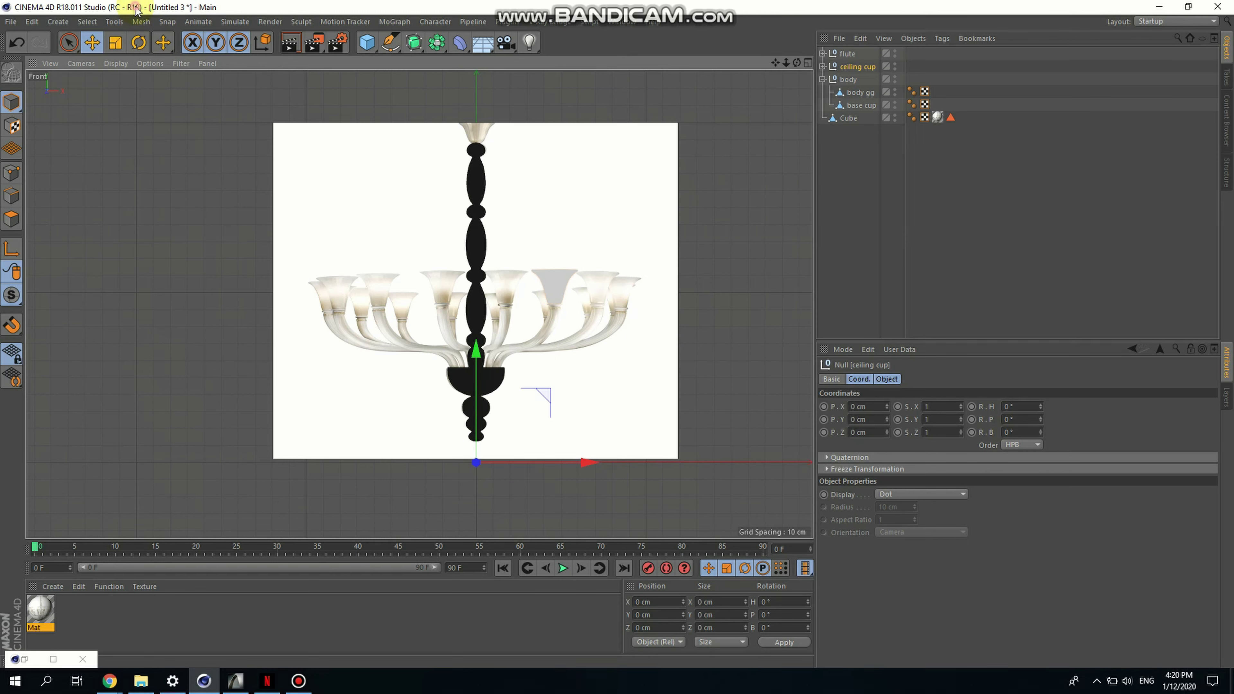
click(118, 22)
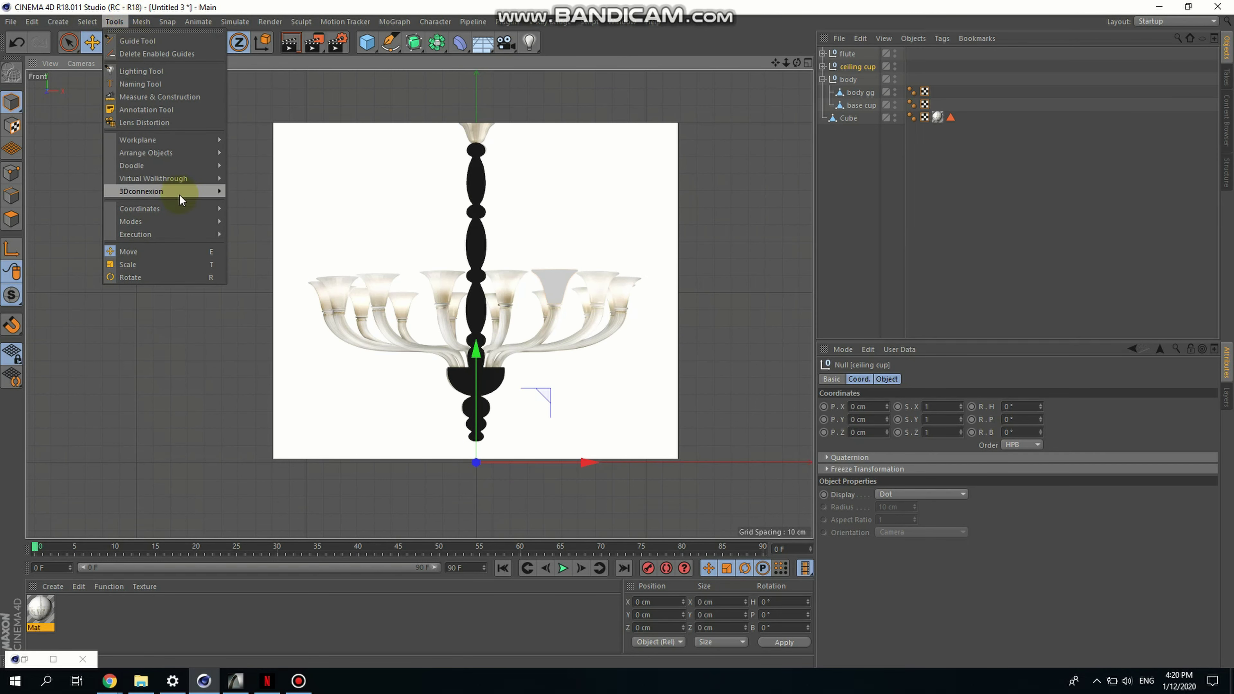
mouse_move(185, 222)
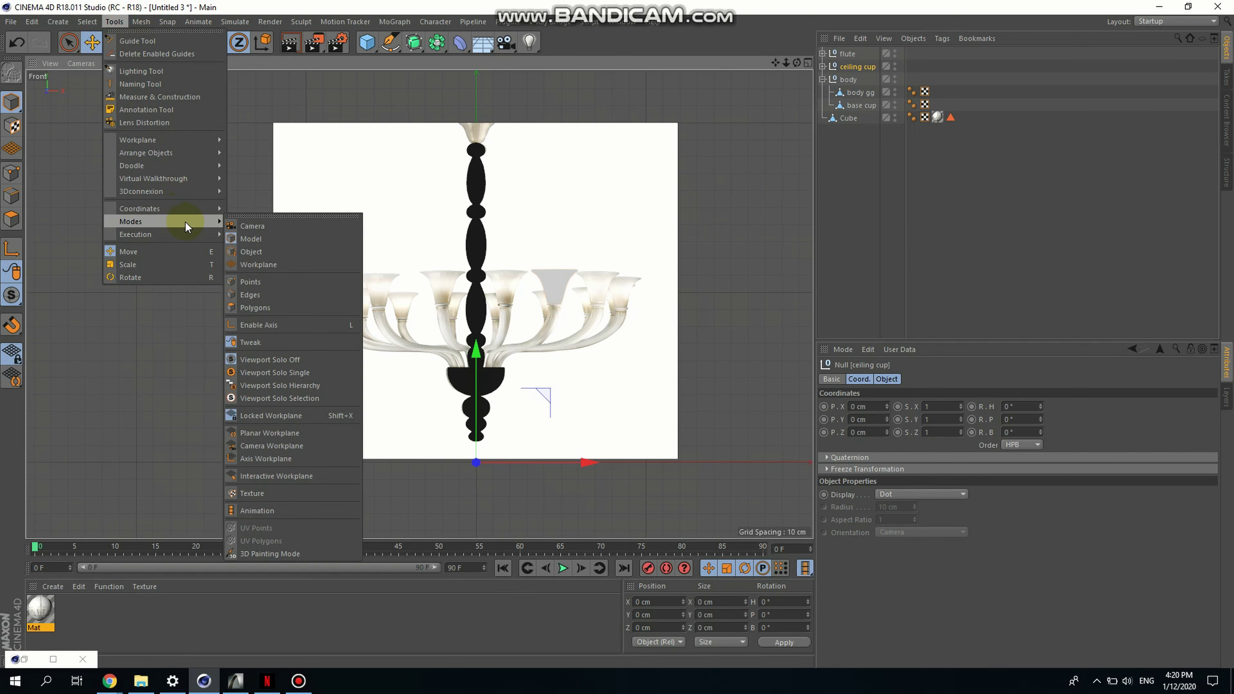
click(316, 326)
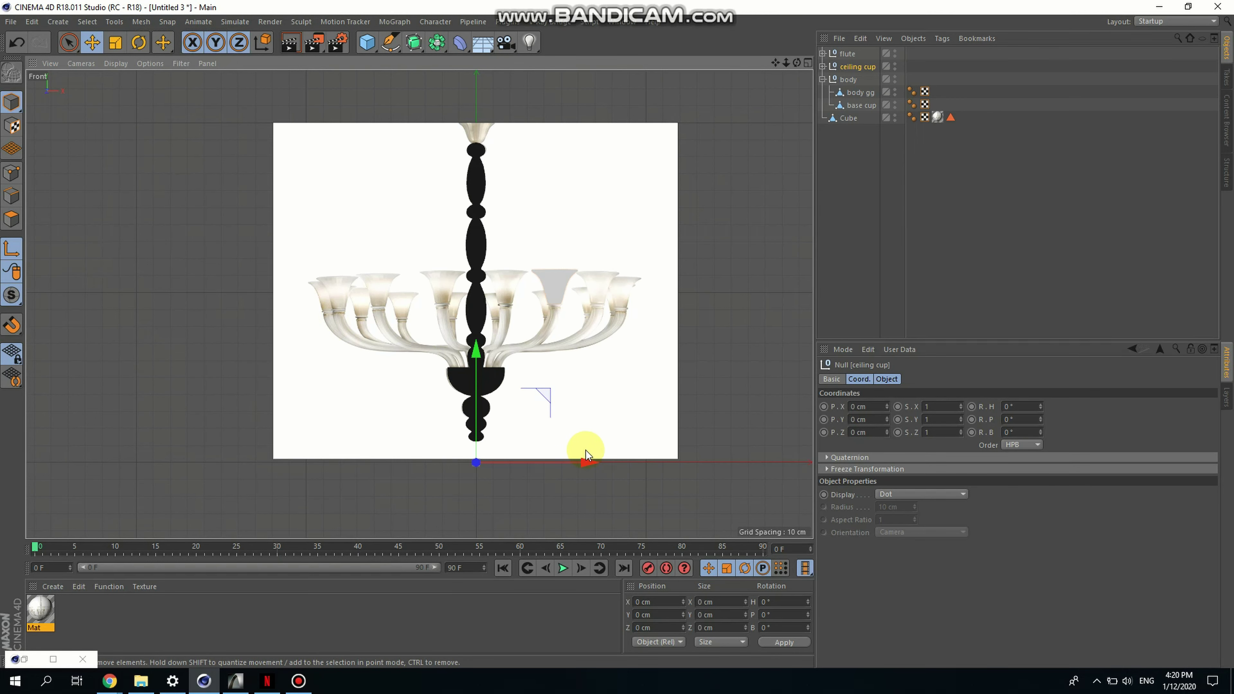
drag(588, 463, 664, 462)
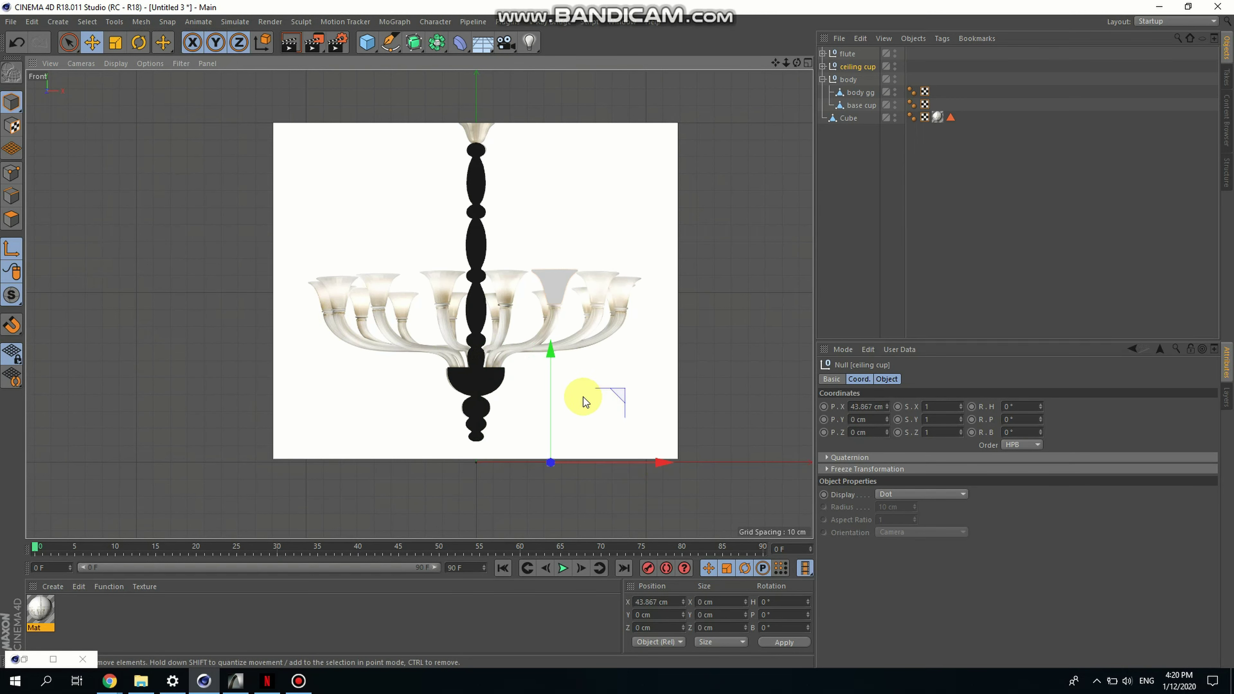
scroll(584, 397, up, 3)
drag(521, 402, 515, 86)
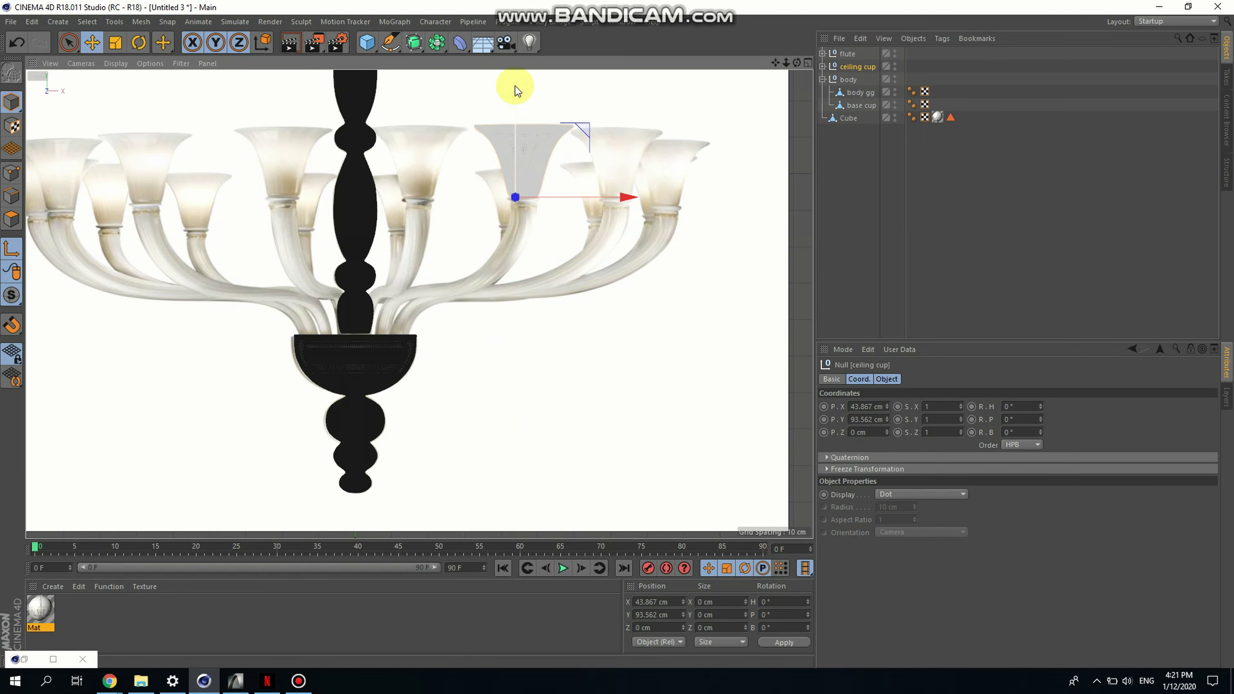
Centre the "ceiling cup" axis on the cup's bottom at about X 46.2 cm, Y 93.4 cm, and turn off axis editing
scroll(547, 215, up, 2)
scroll(578, 217, up, 2)
drag(592, 210, 555, 195)
scroll(535, 202, up, 2)
scroll(528, 196, up, 2)
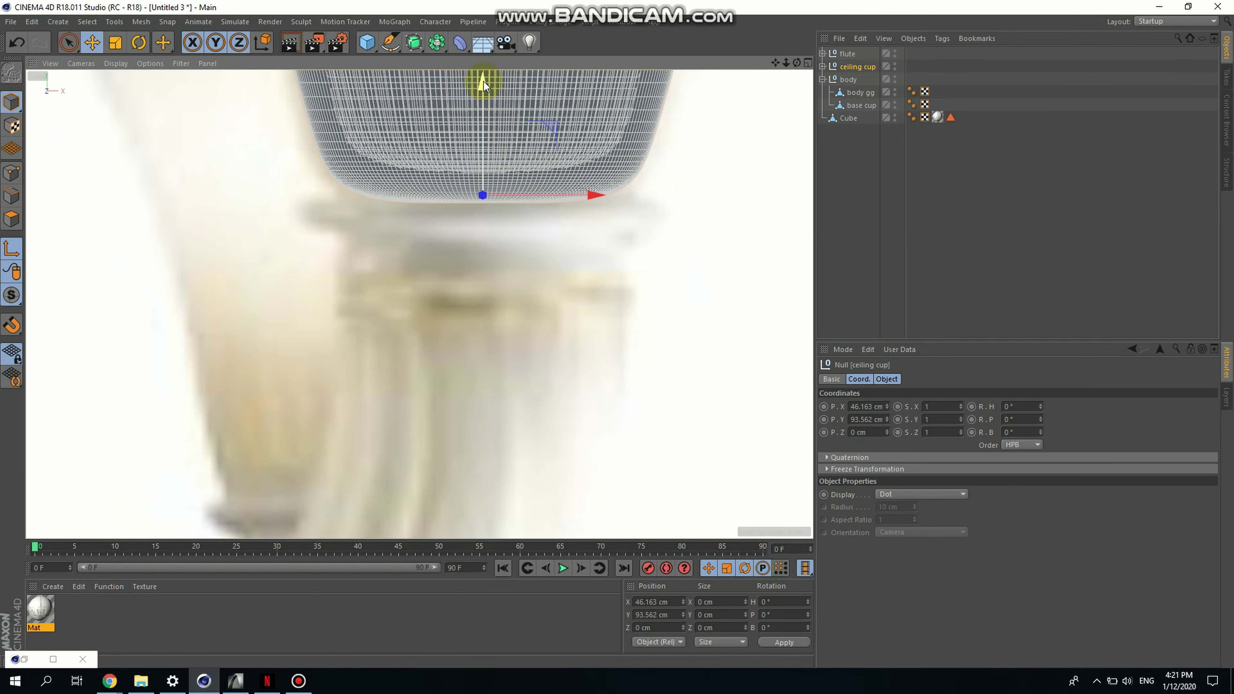
drag(483, 81, 481, 88)
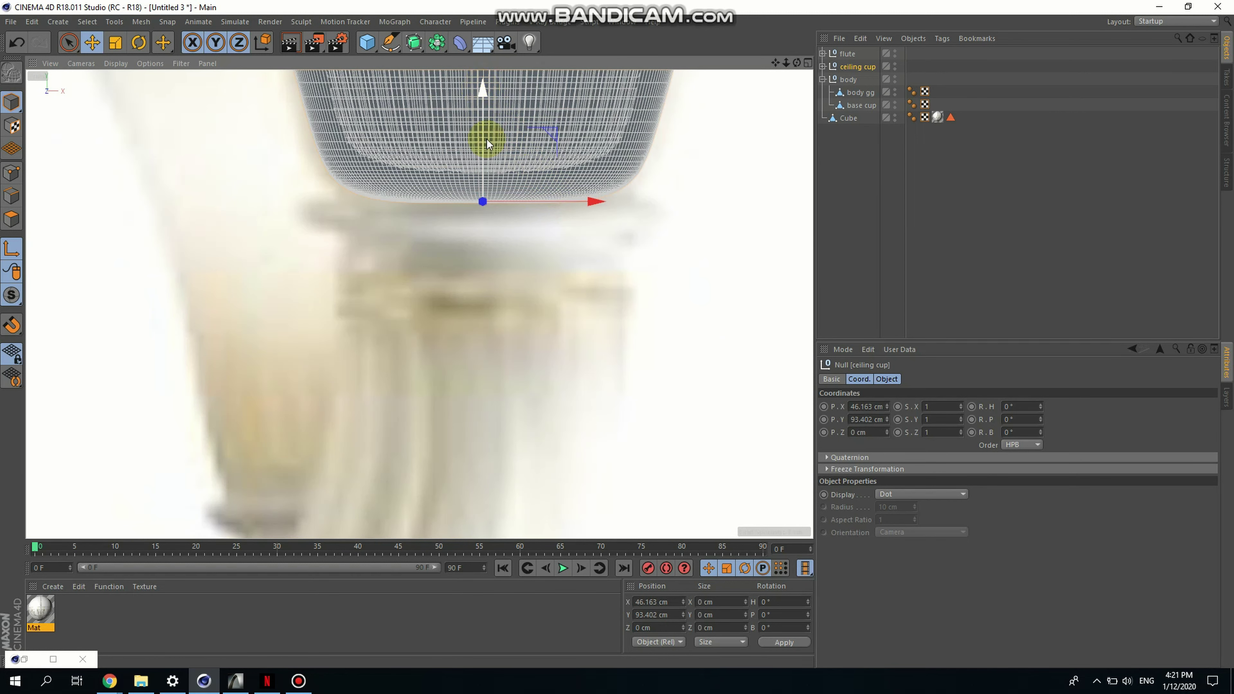
scroll(559, 334, down, 5)
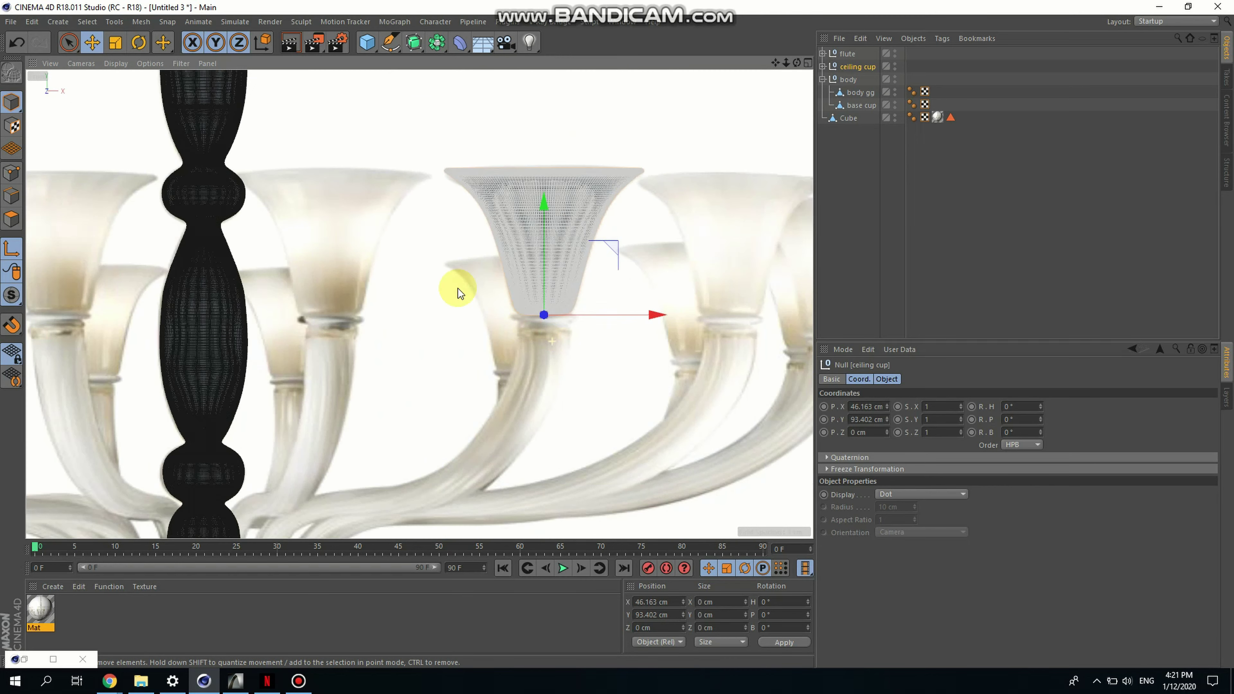
click(115, 21)
mouse_move(185, 222)
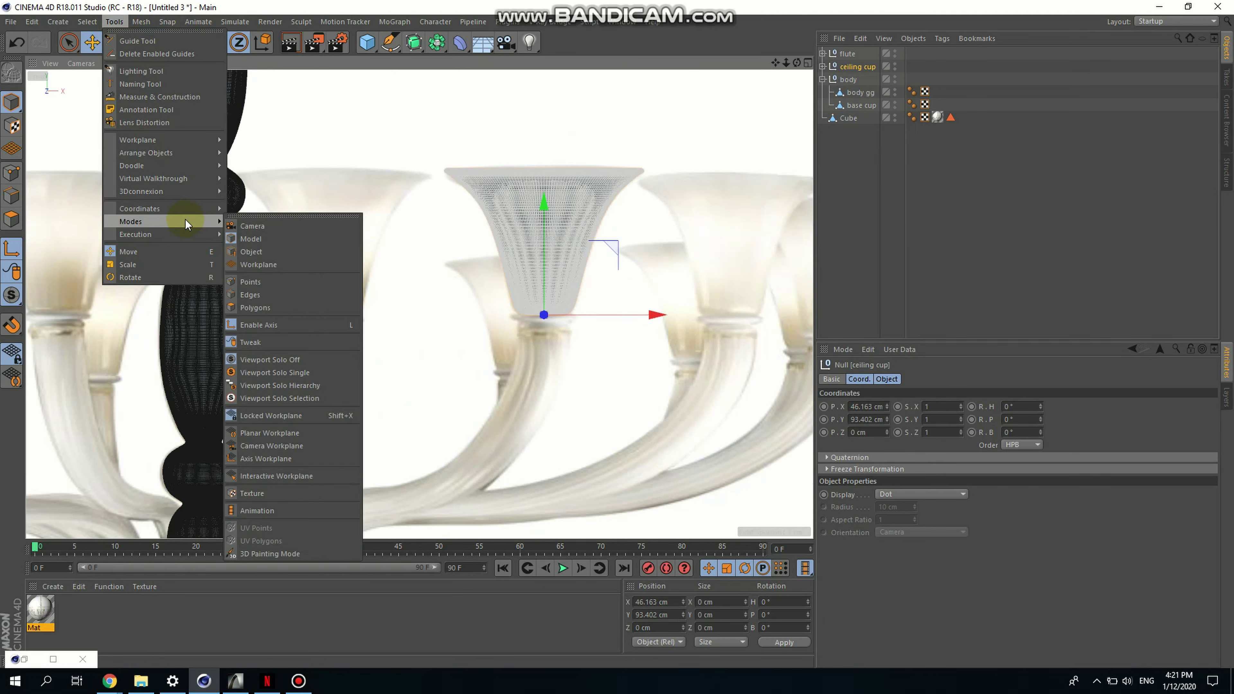
click(291, 324)
Raise "ceiling cup" to the top of the chandelier and centre it over the stem, at about X 0.07 cm, Y 189.7 cm
scroll(605, 311, down, 4)
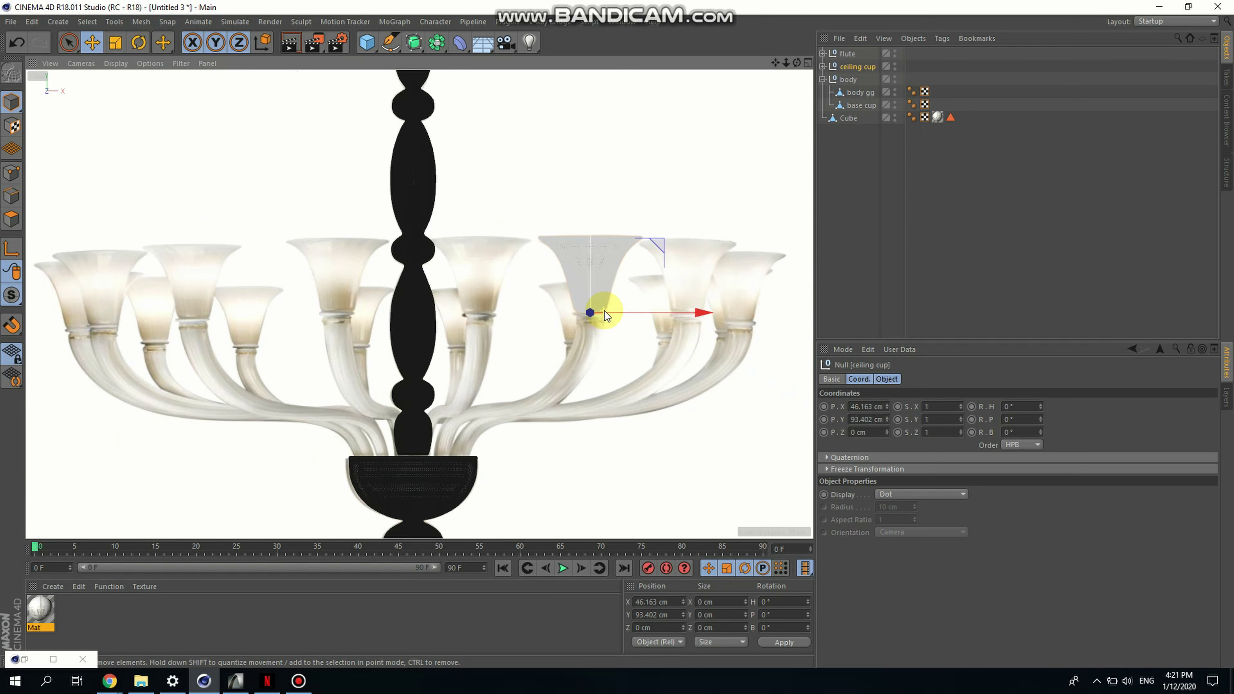
drag(584, 236, 582, 95)
scroll(488, 295, down, 5)
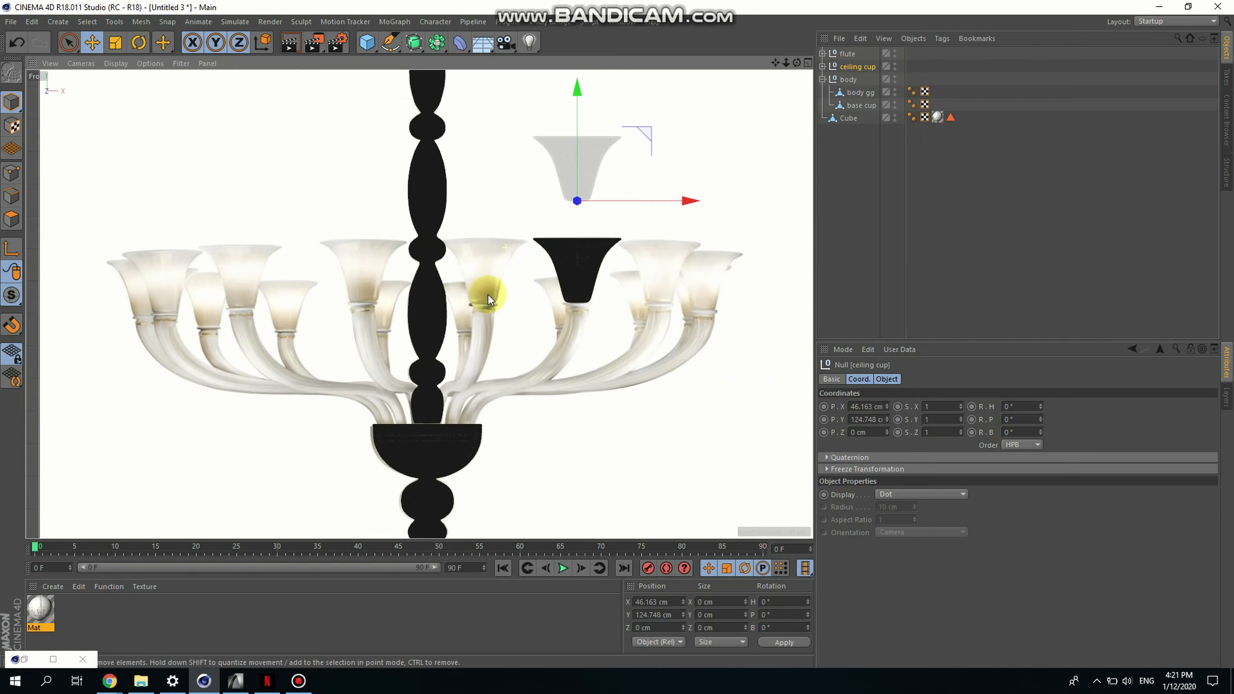
drag(511, 346, 510, 243)
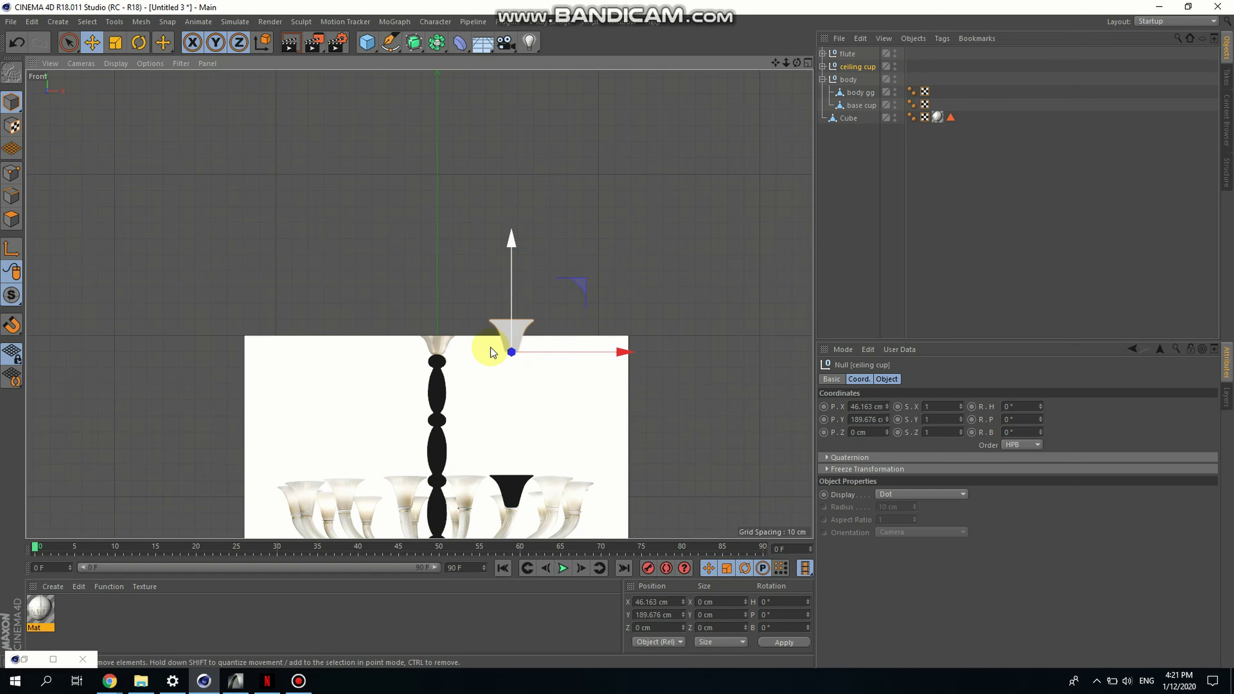
scroll(490, 345, up, 5)
drag(603, 355, 428, 352)
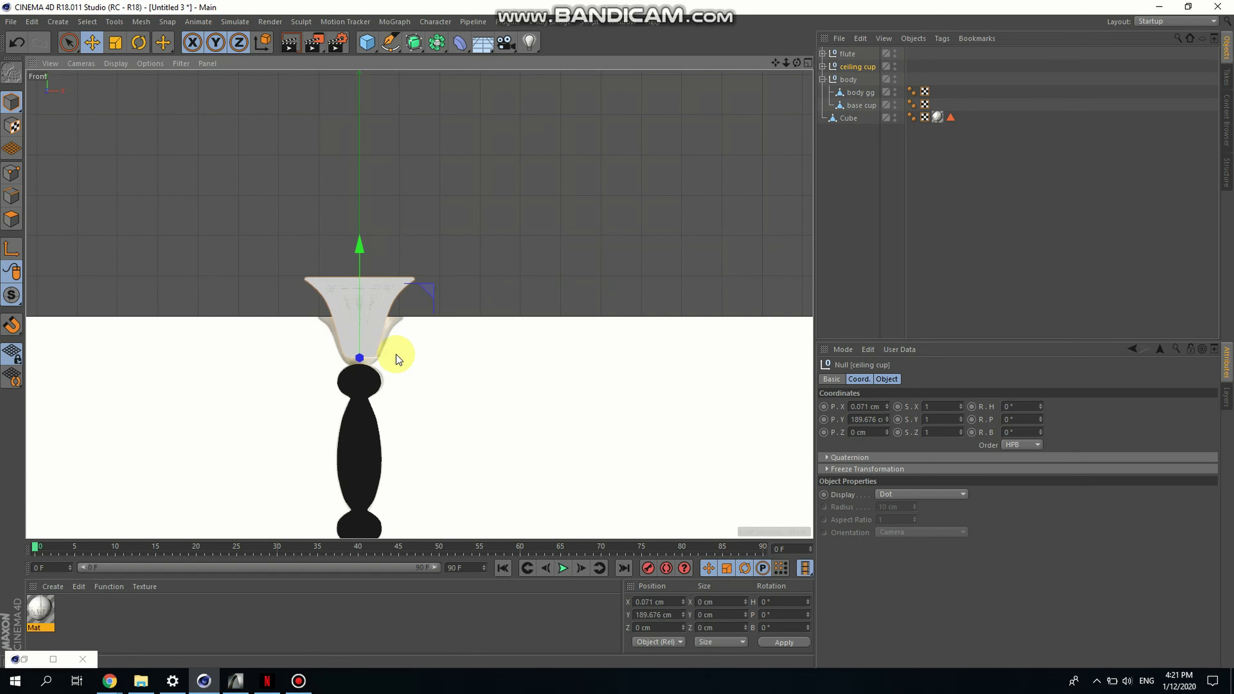
Lower "ceiling cup" onto the stem's uppermost ball, at about Y 188 cm, and deselect it
scroll(326, 363, up, 5)
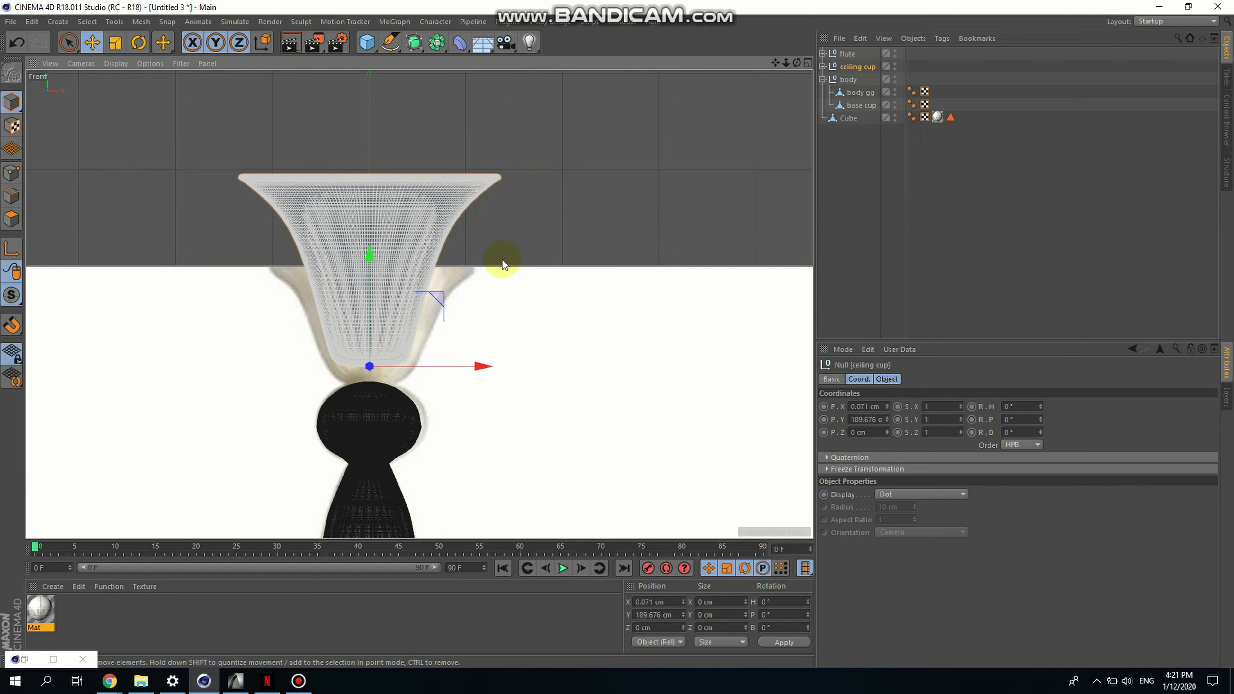
drag(370, 256, 367, 276)
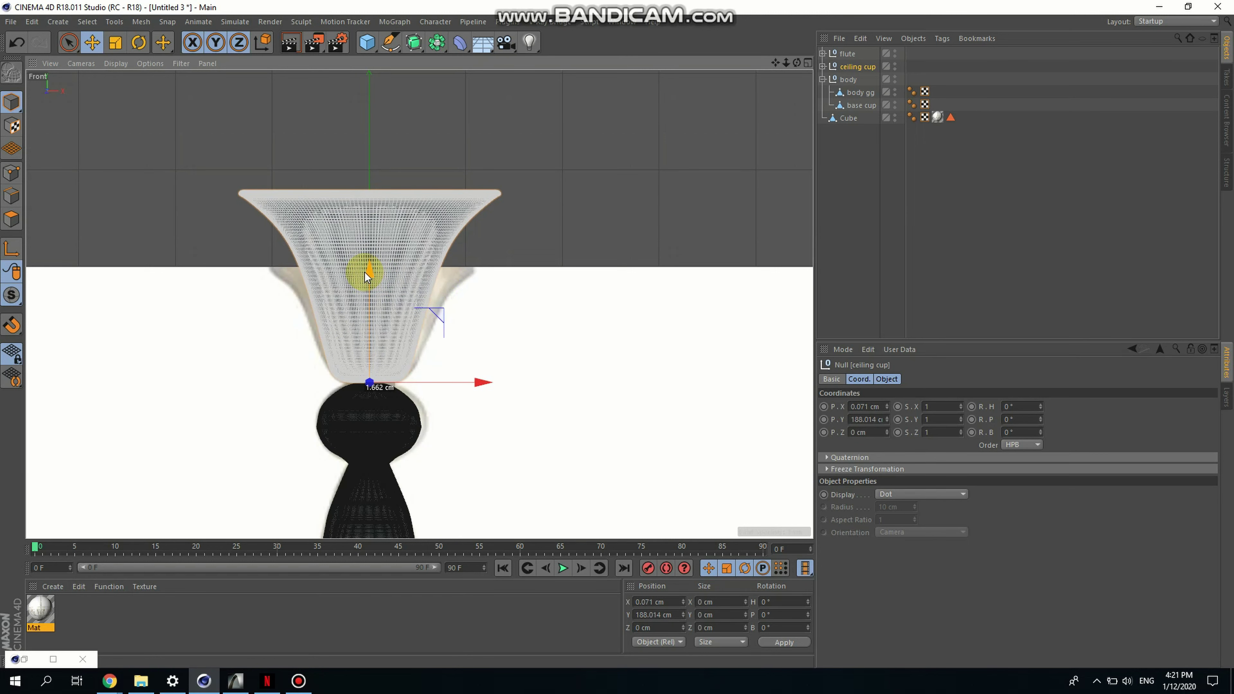
click(970, 306)
Enable axis editing for the "flute" group and move its origin up beside the cup's base, at about X 54.6 cm, Y 91.2 cm
scroll(459, 319, down, 8)
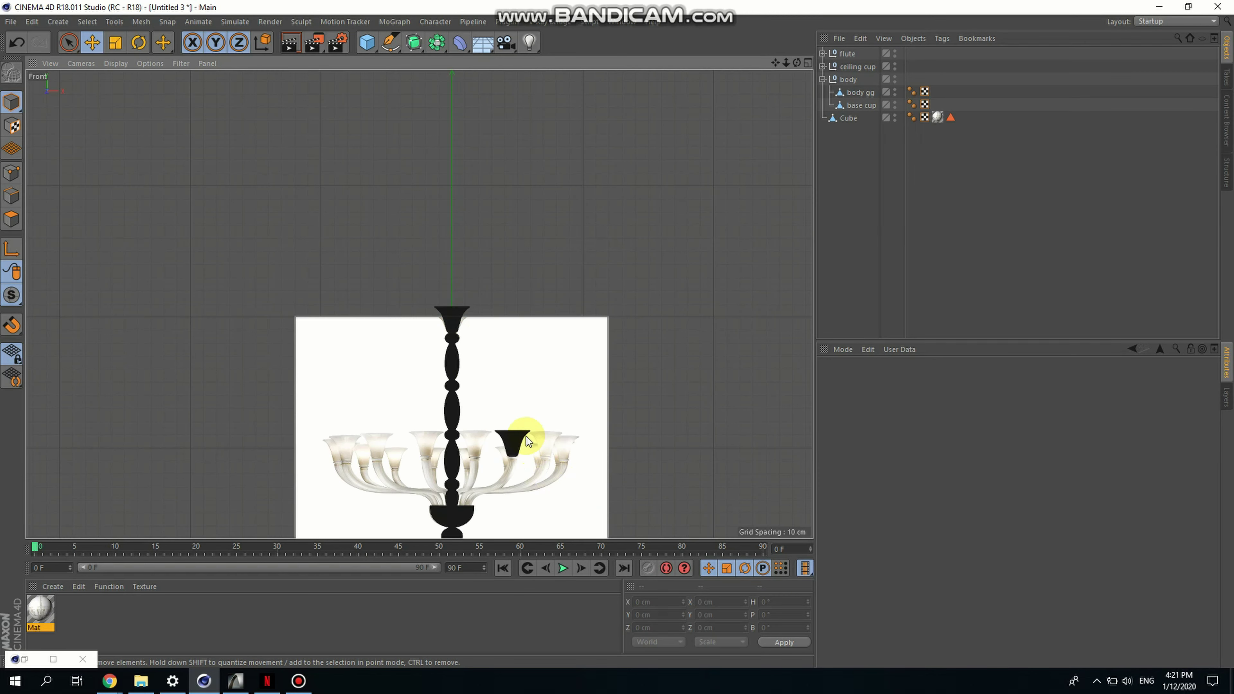
click(846, 53)
scroll(489, 371, down, 3)
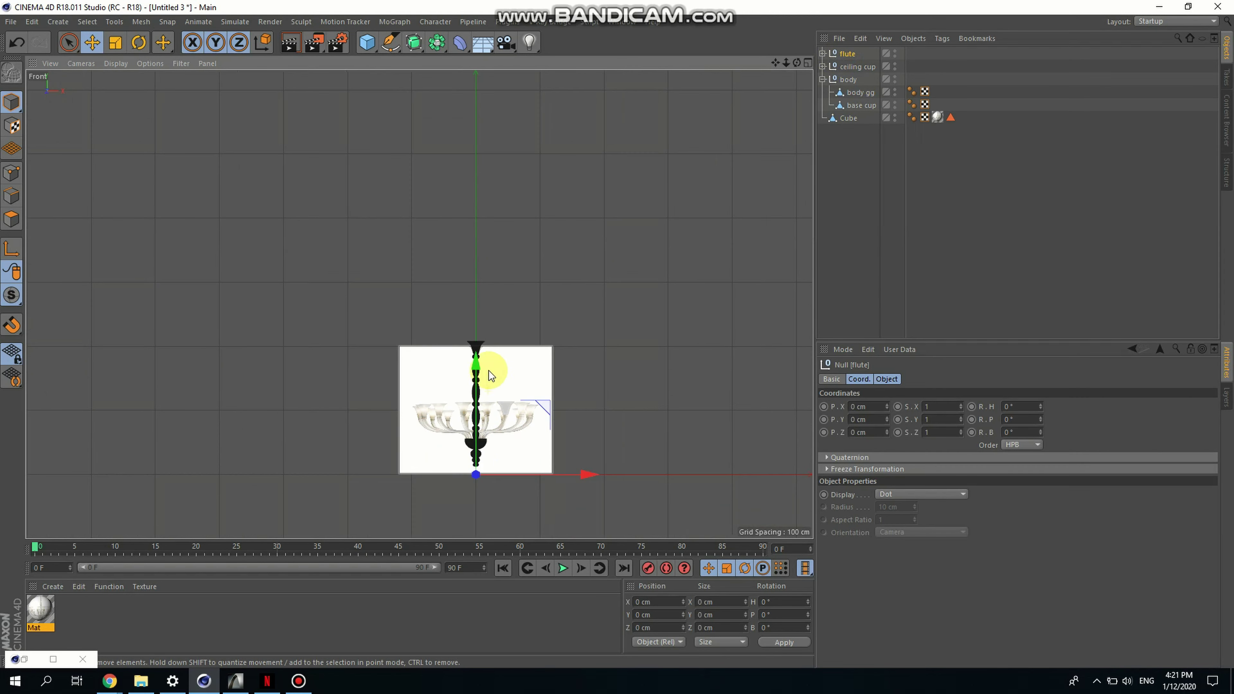
scroll(495, 477, up, 8)
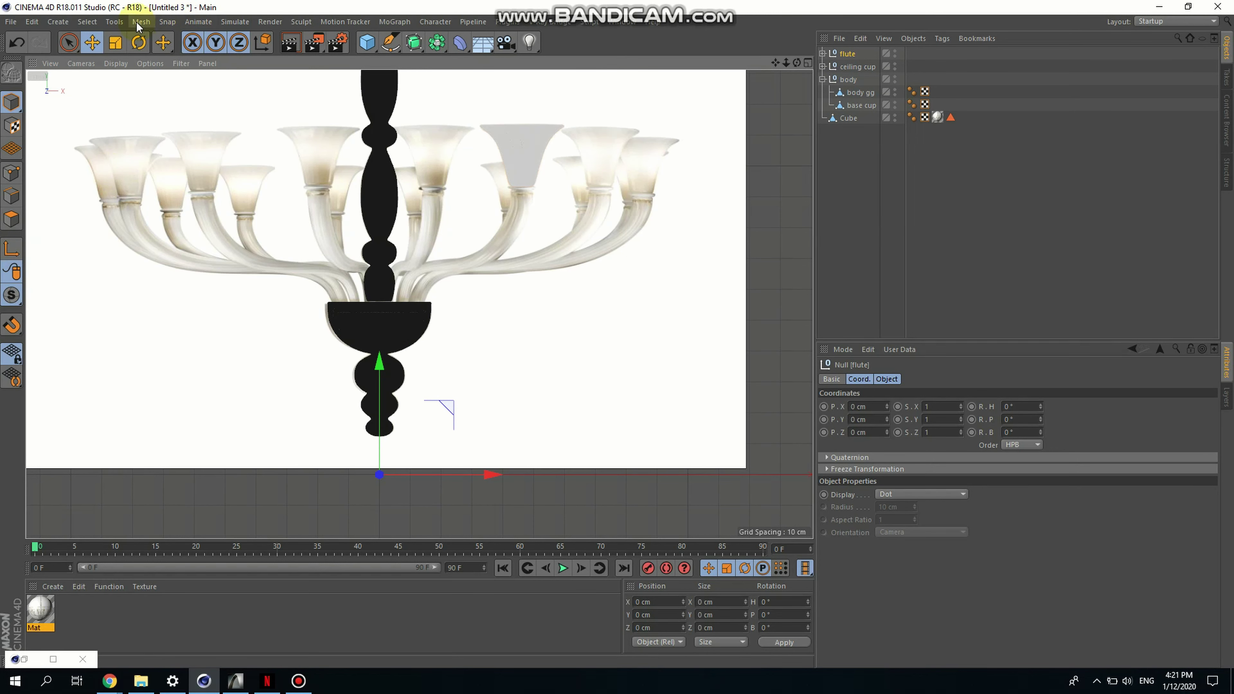
click(114, 22)
click(174, 222)
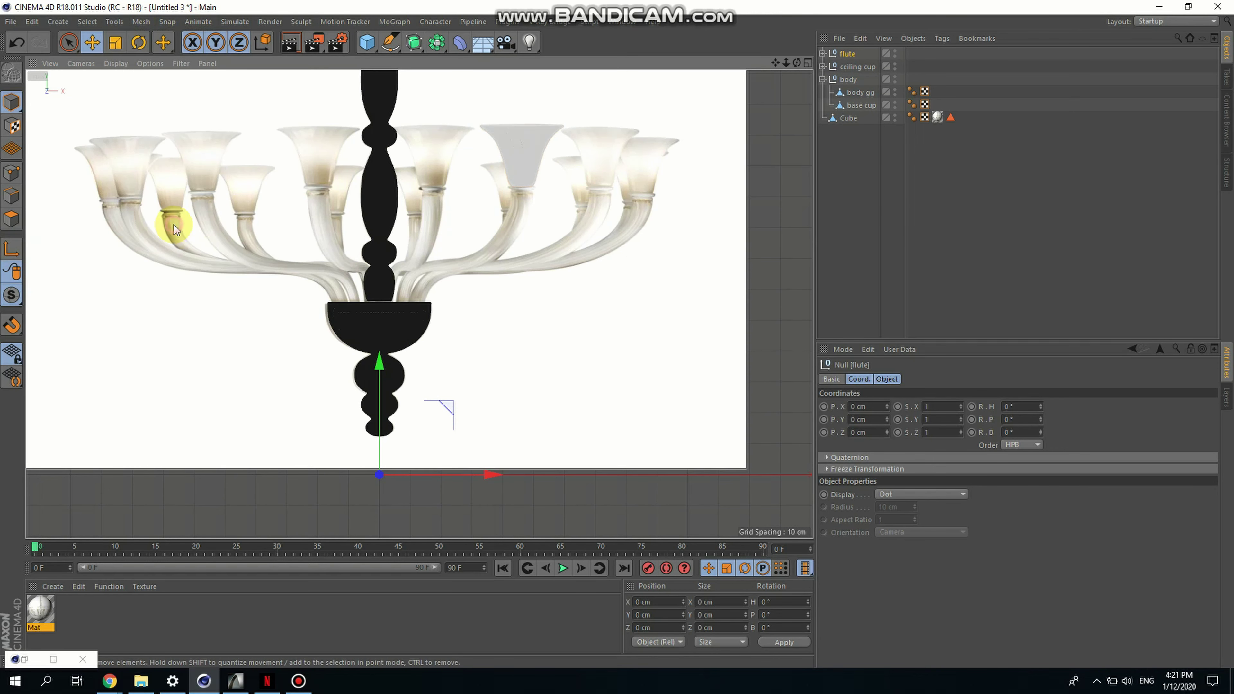
click(122, 21)
mouse_move(139, 219)
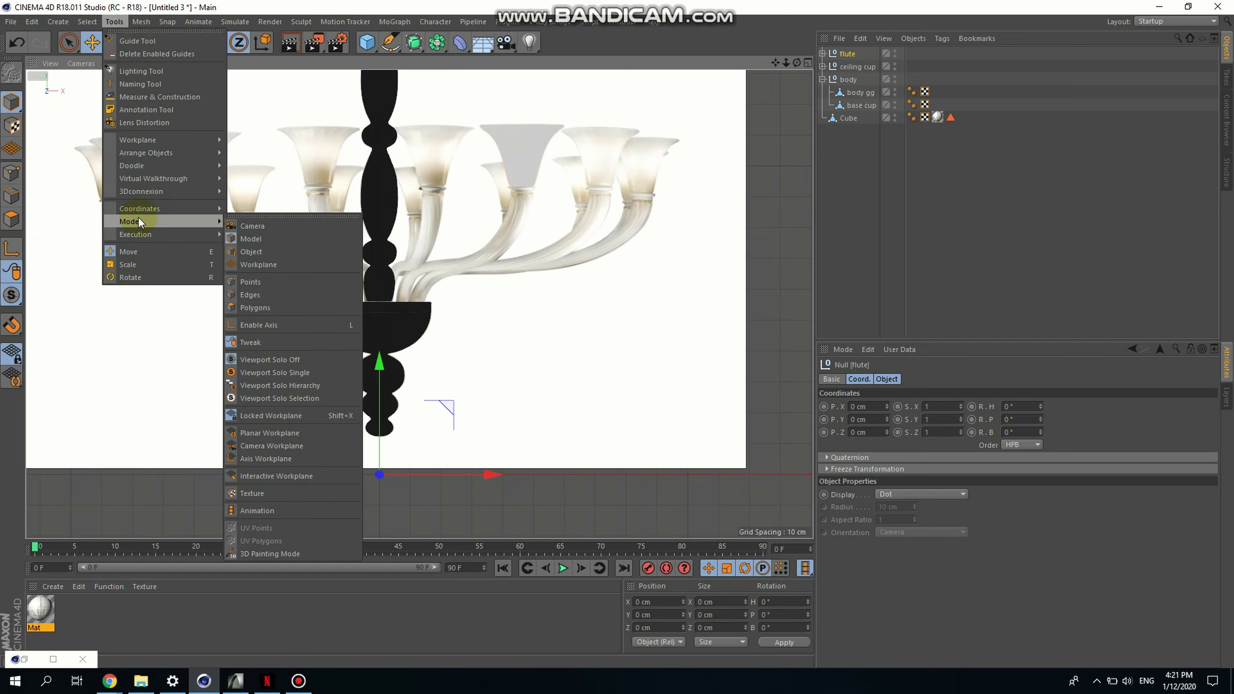
click(282, 324)
drag(446, 472, 614, 454)
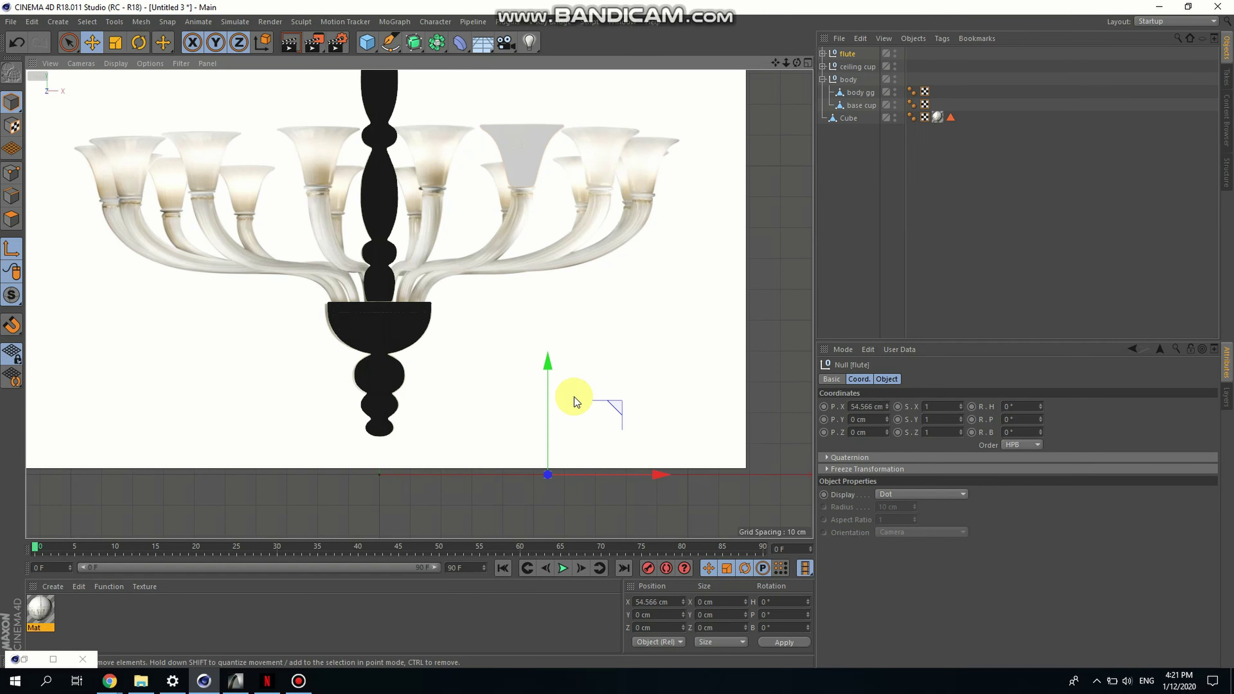
drag(548, 370, 528, 109)
Centre the "flute" axis on the cup's bottom at about X 46.3 cm, Y 93 cm, turn off axis editing and clear the selection
scroll(581, 249, up, 6)
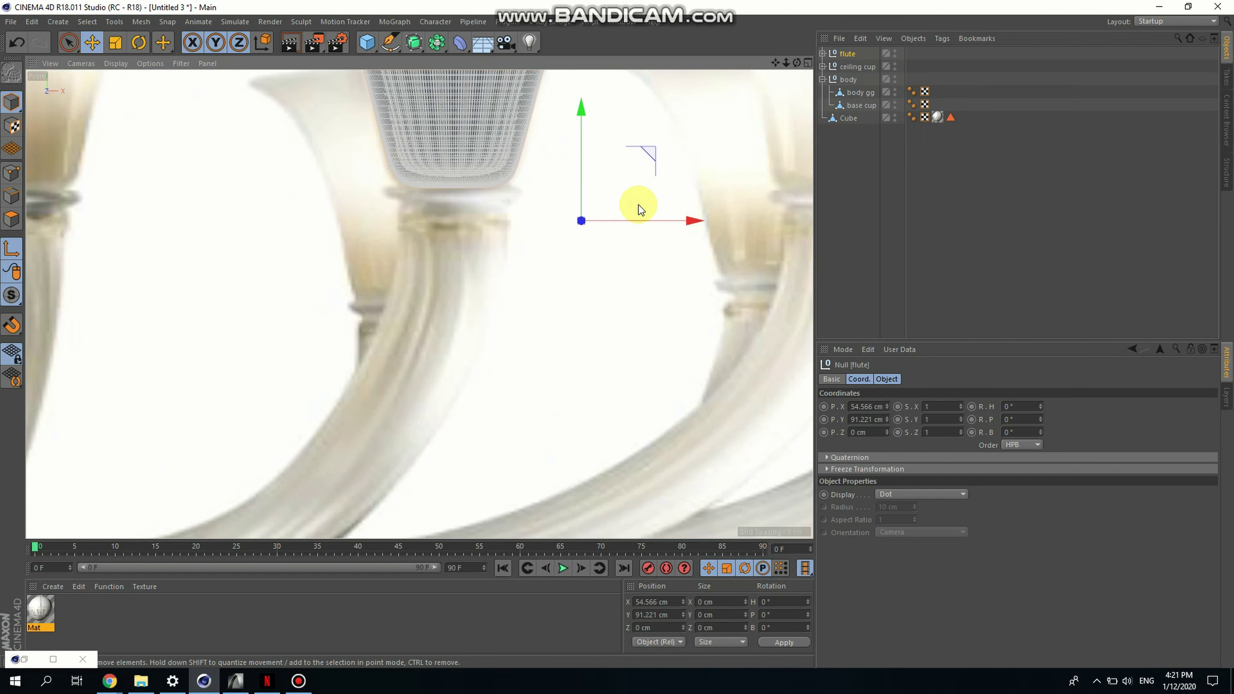
drag(613, 218, 514, 210)
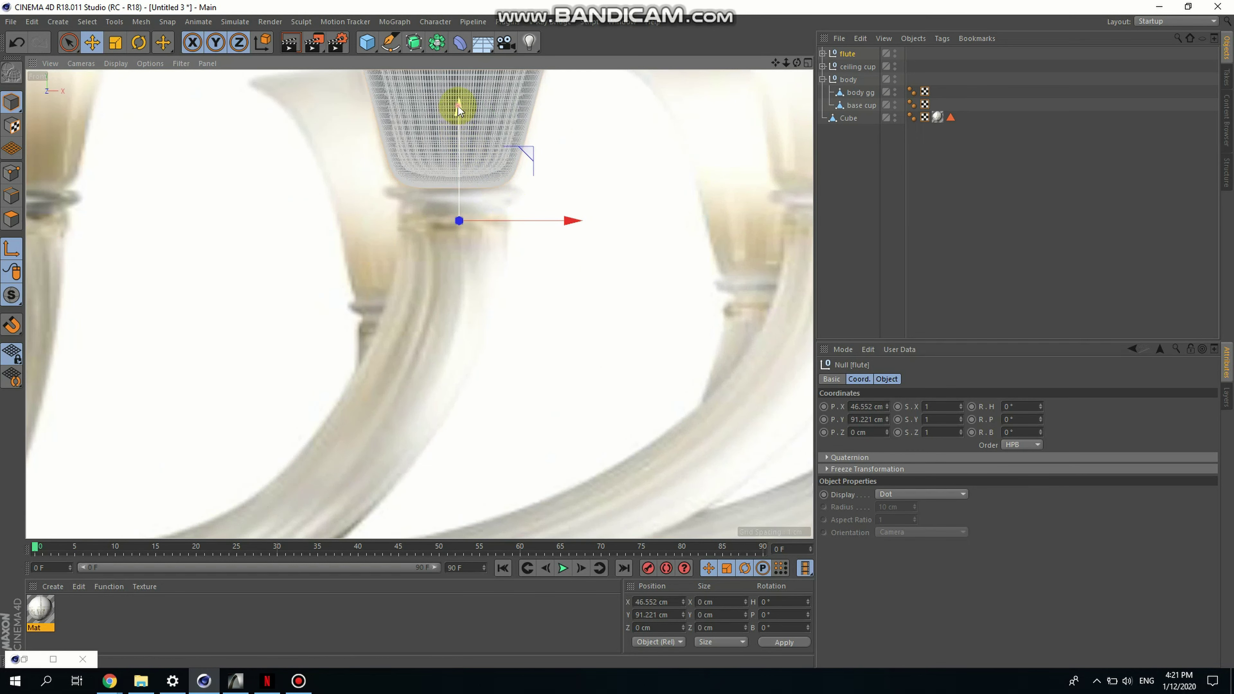
drag(458, 105, 457, 82)
drag(557, 193, 553, 195)
scroll(428, 286, down, 3)
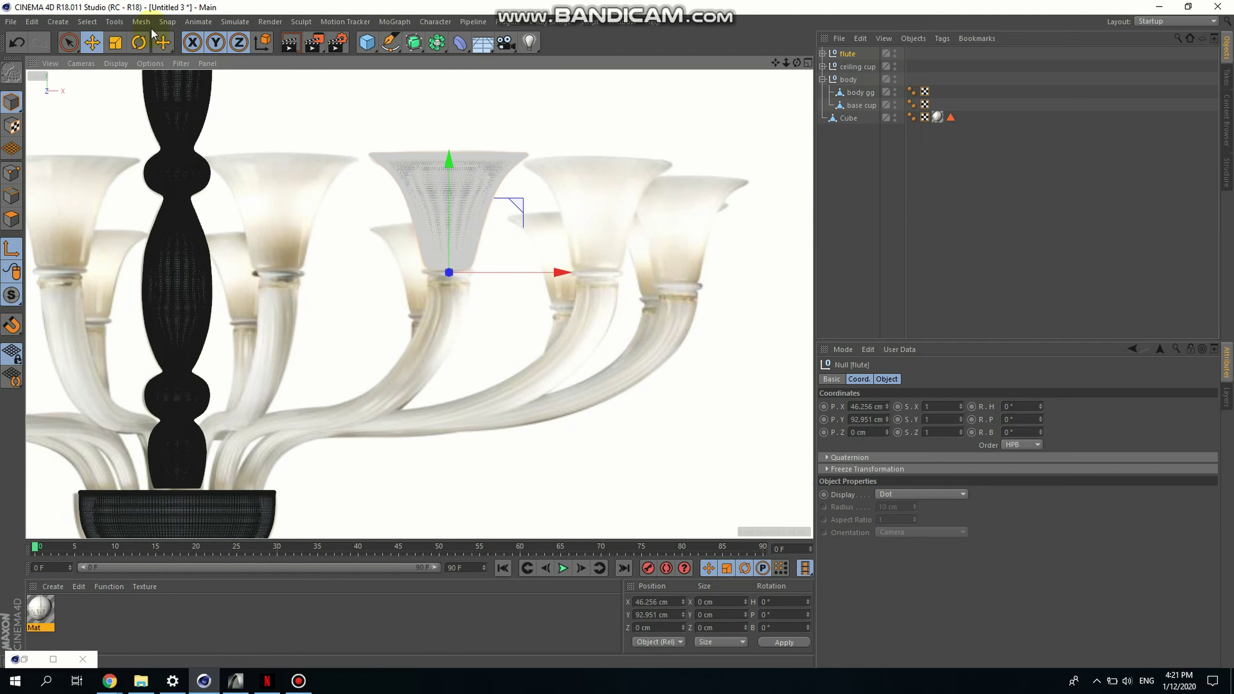
click(113, 22)
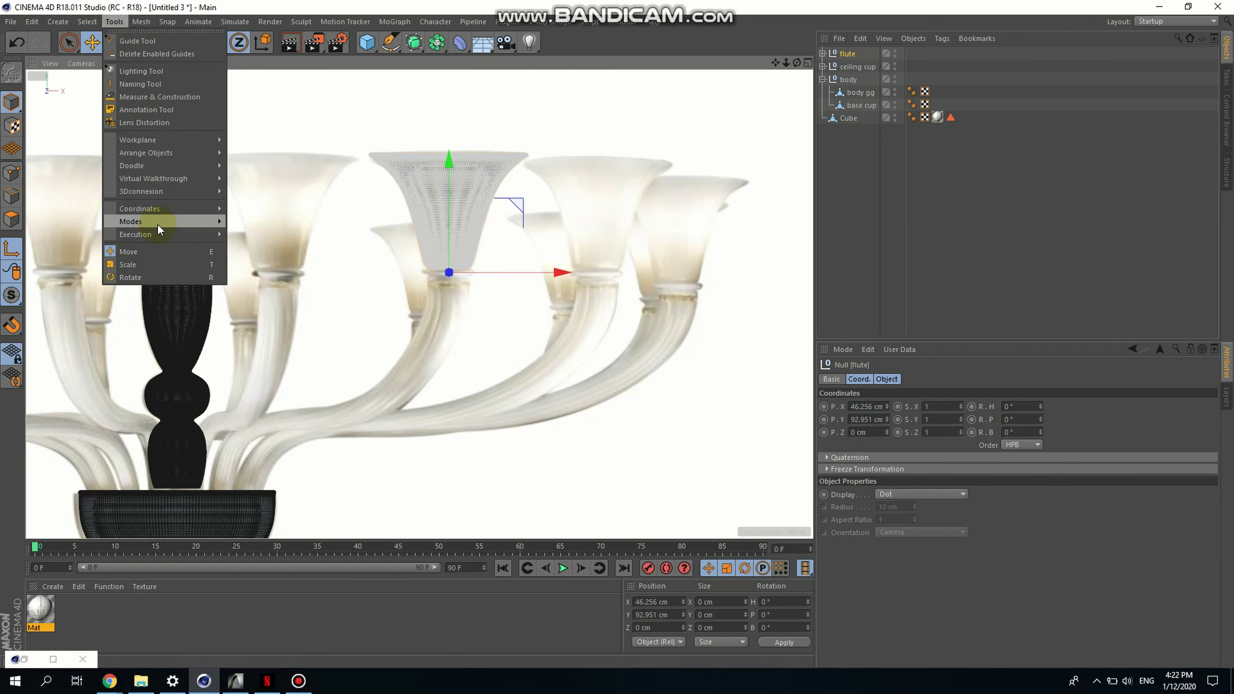
mouse_move(157, 223)
click(272, 324)
click(477, 233)
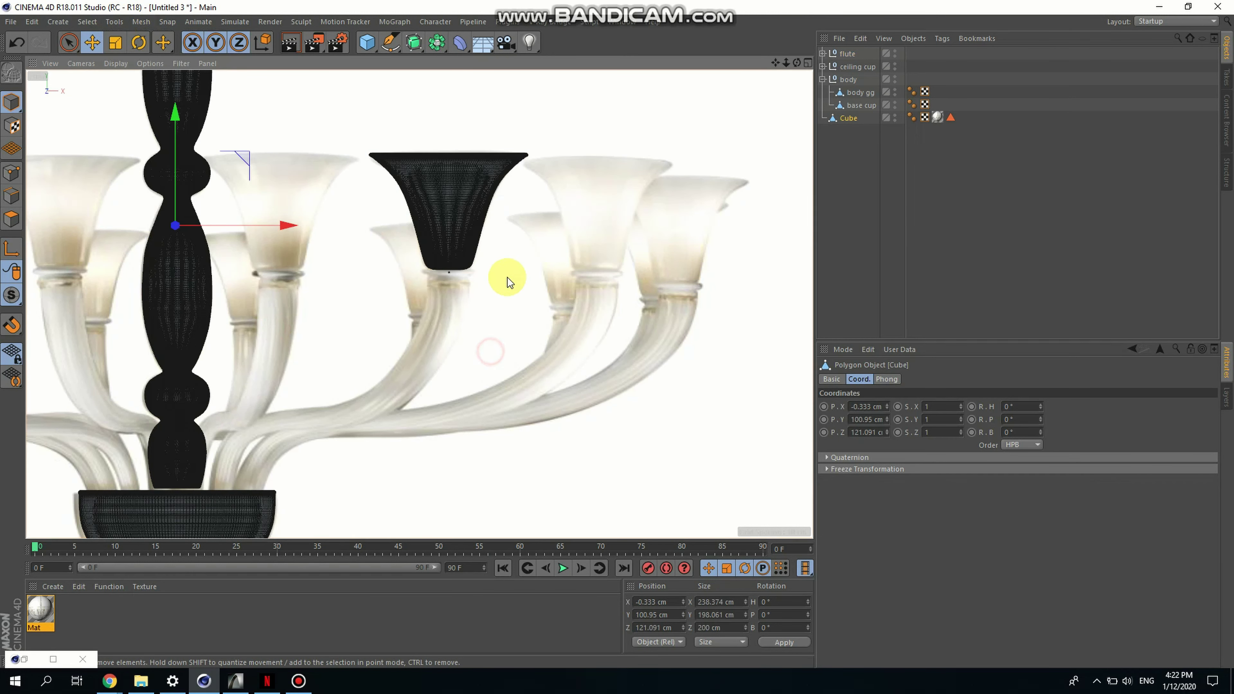
click(446, 297)
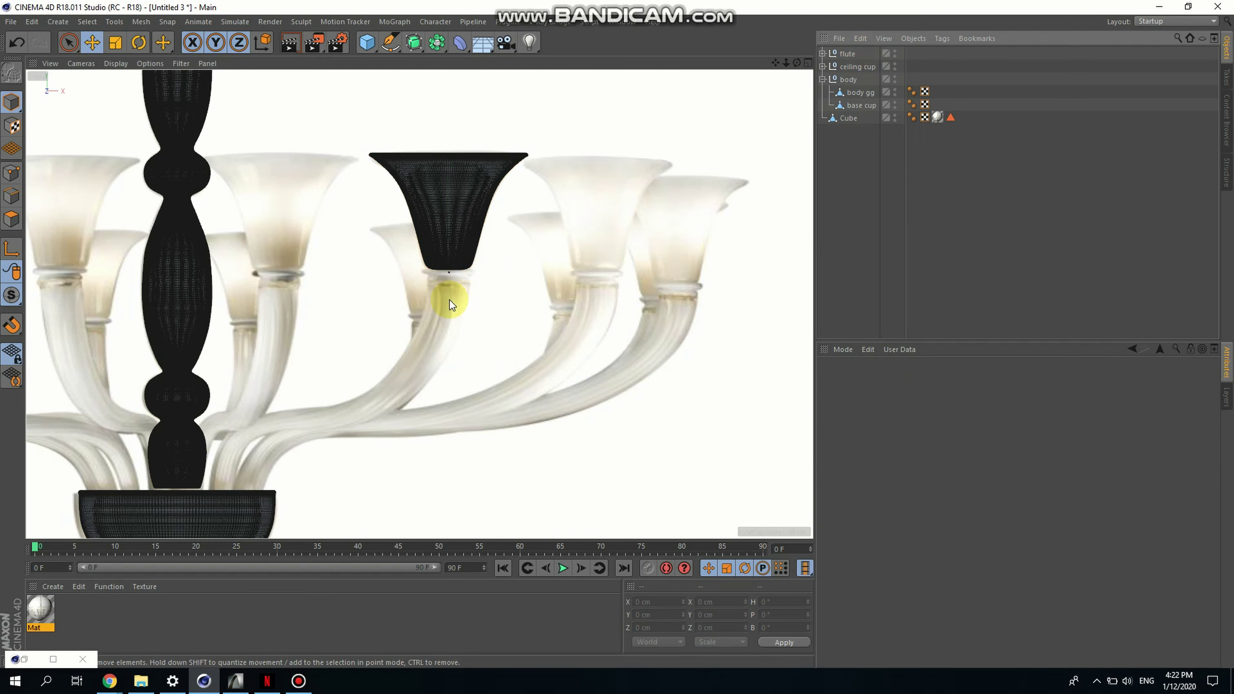
Move the glass cup in the "flute" group over the outermost right arm, at about relative X 39.07 cm, and deselect it
click(442, 191)
drag(534, 269, 776, 273)
drag(776, 273, 778, 273)
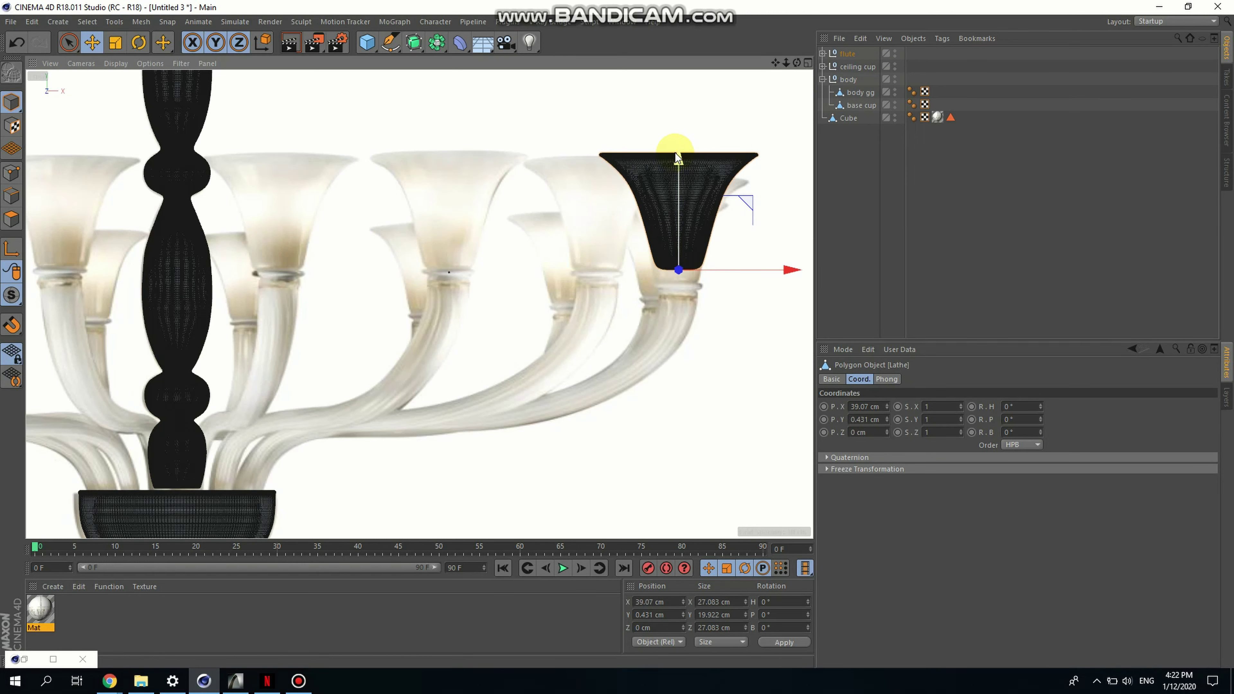
scroll(290, 317, down, 5)
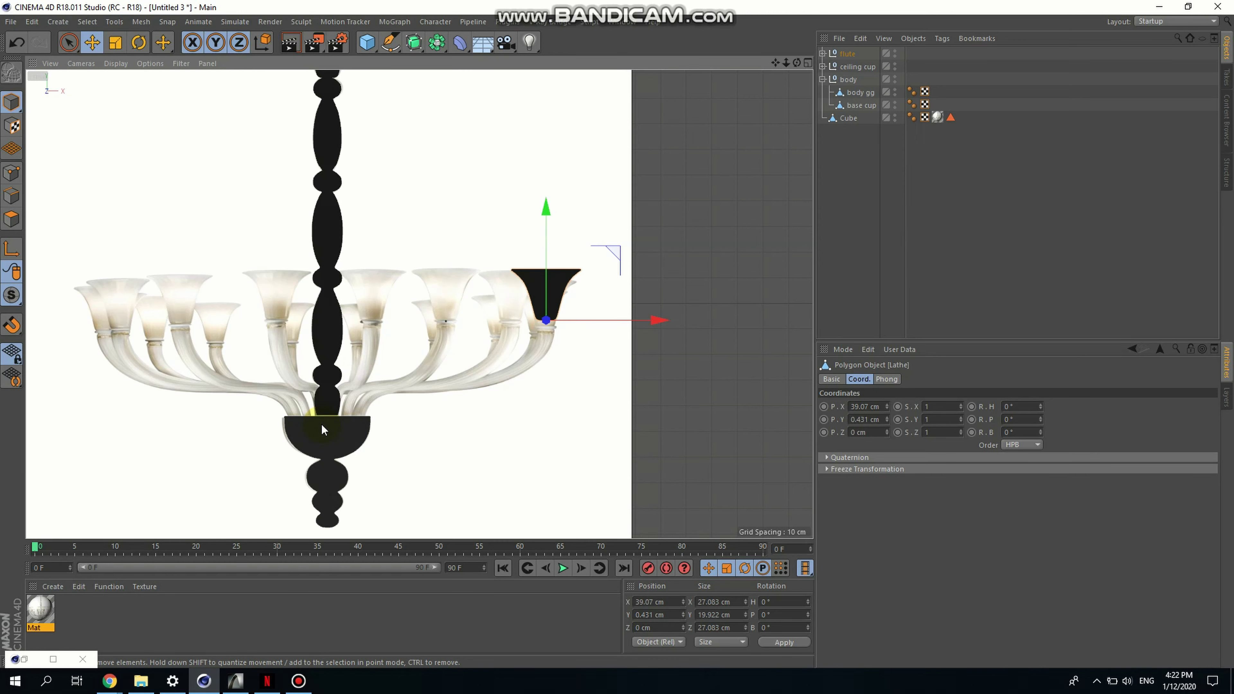
scroll(433, 416, up, 3)
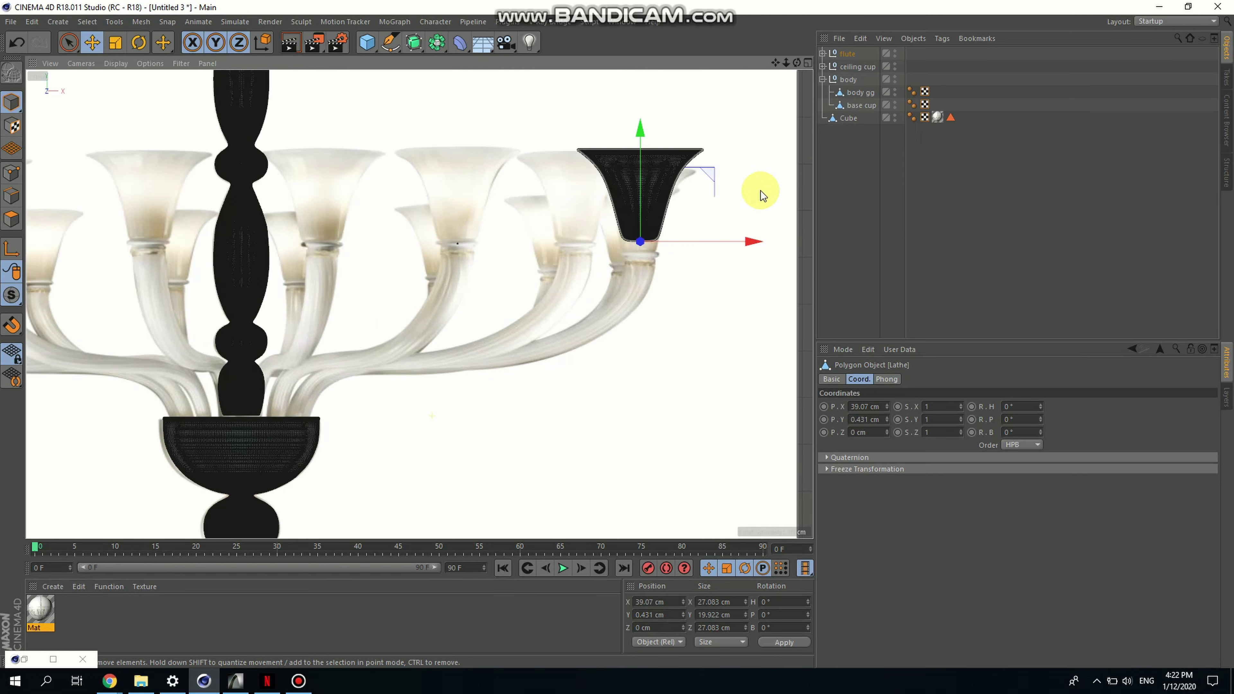
click(701, 302)
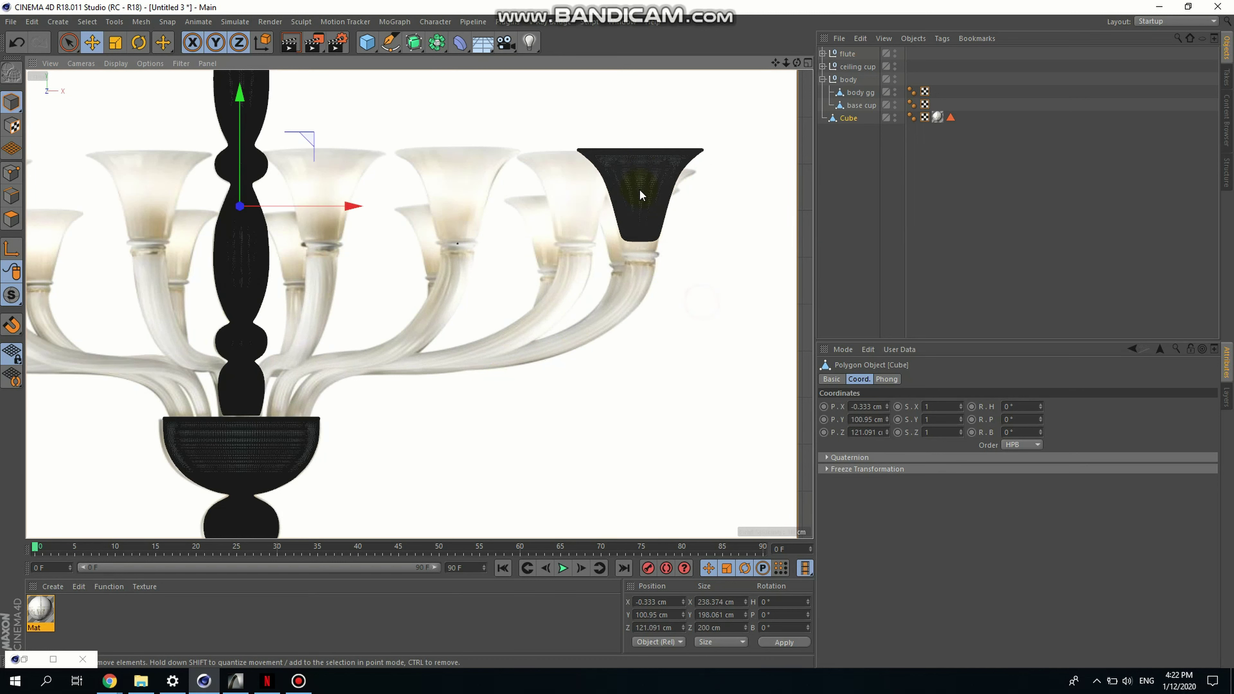
click(641, 189)
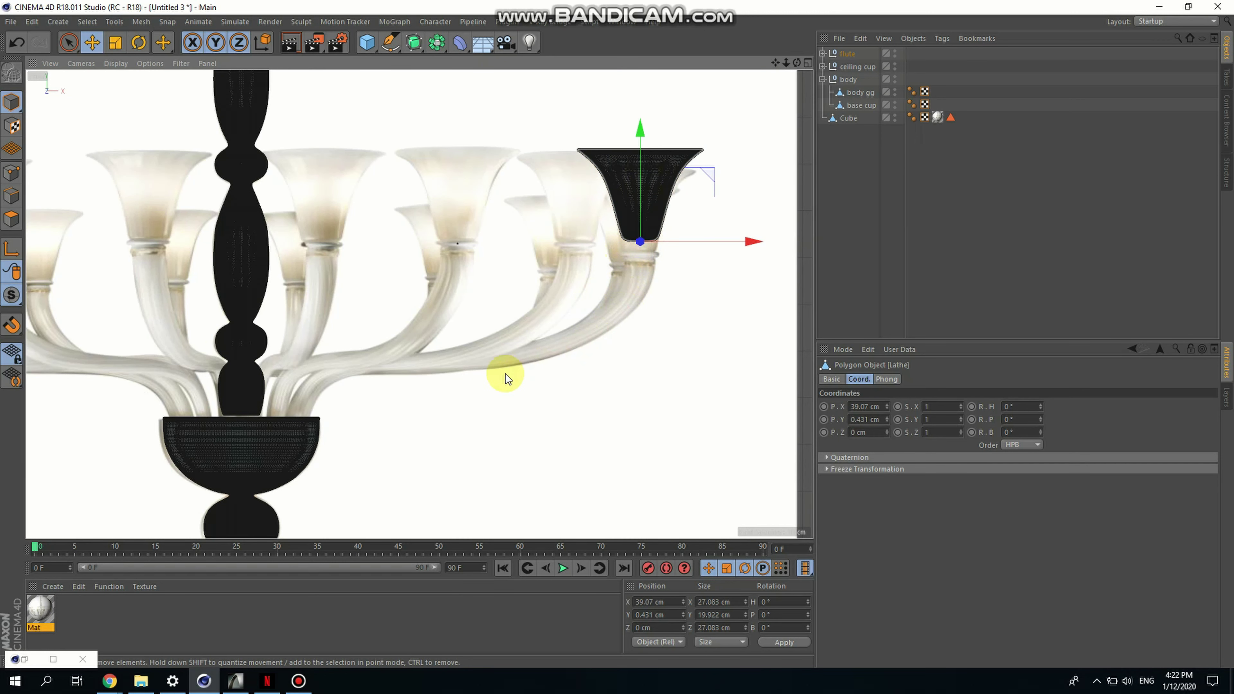
scroll(631, 262, up, 3)
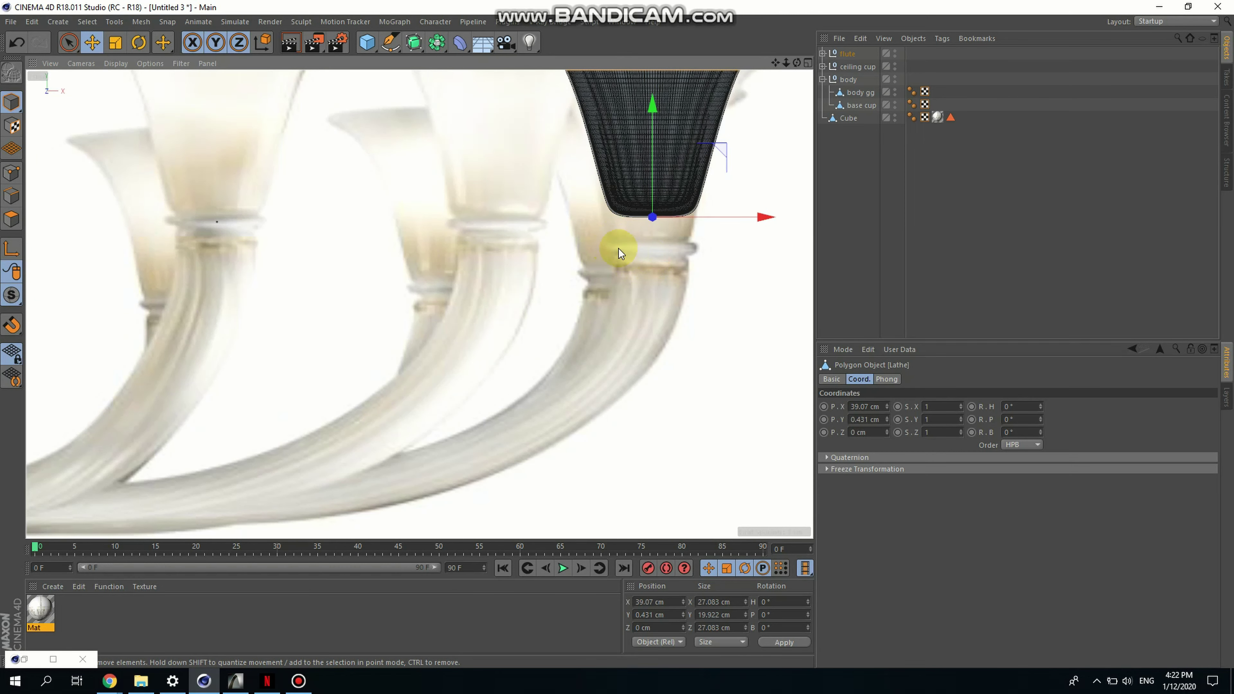
scroll(710, 289, down, 2)
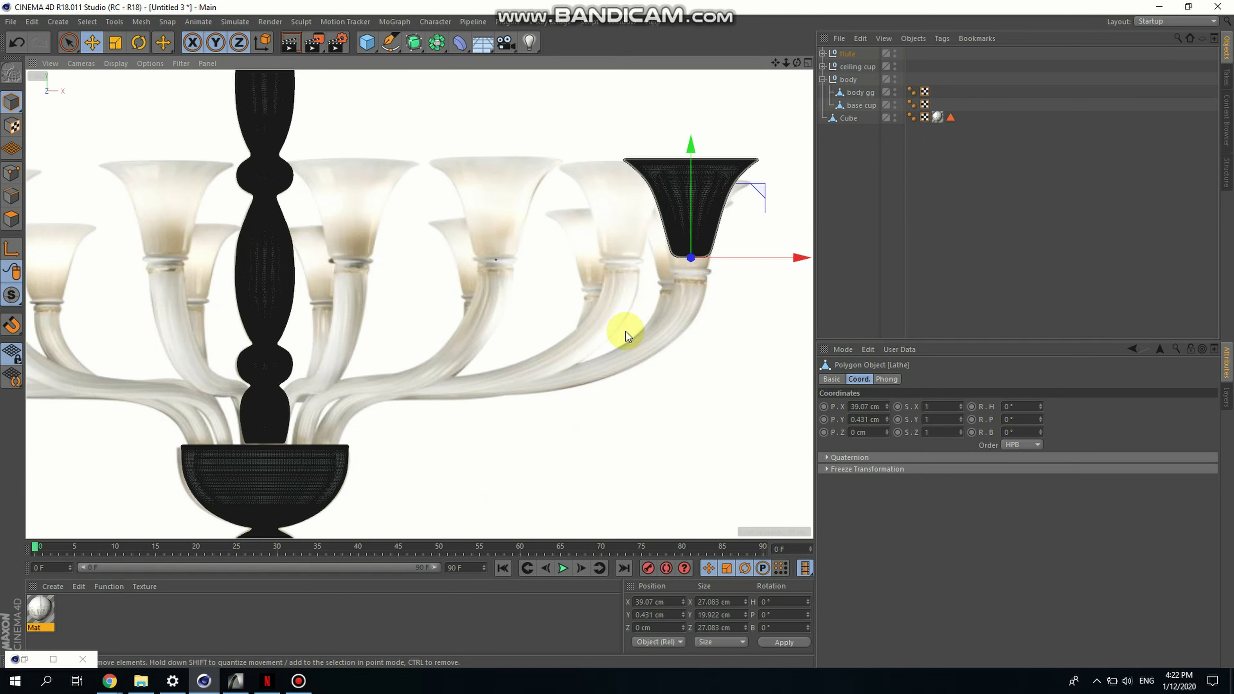
click(1004, 301)
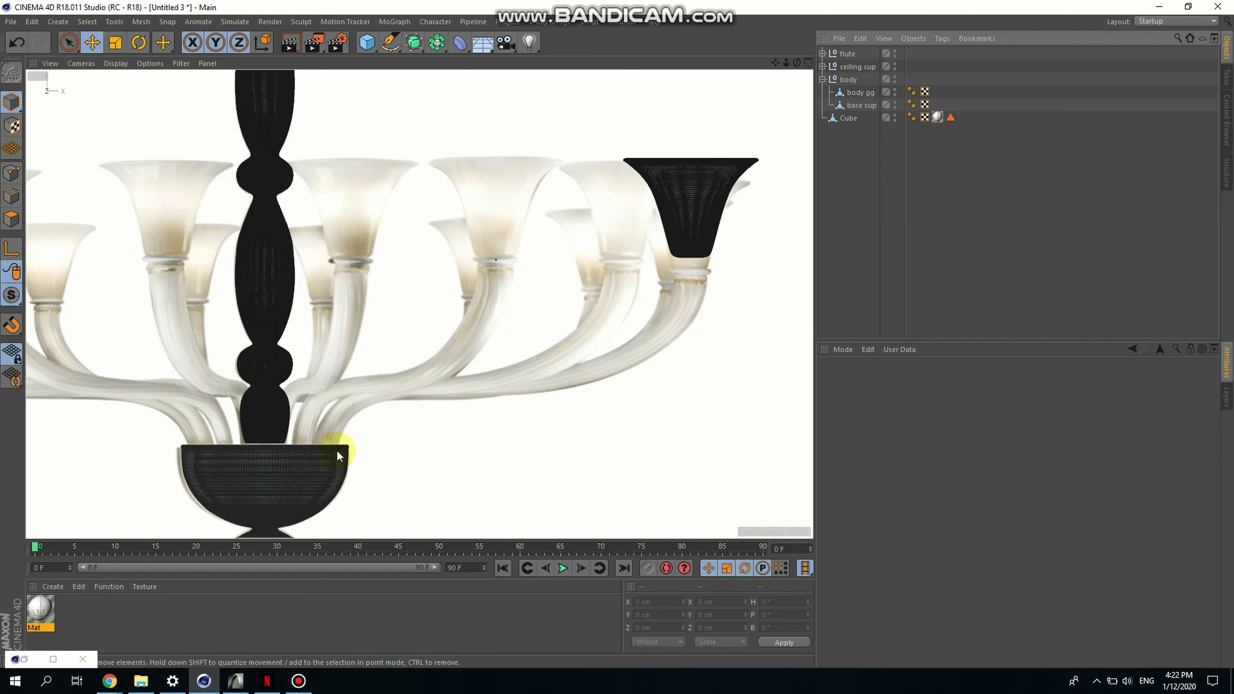
Add a Loft generator and a Circle spline for modelling the chandelier's arm
scroll(329, 452, up, 5)
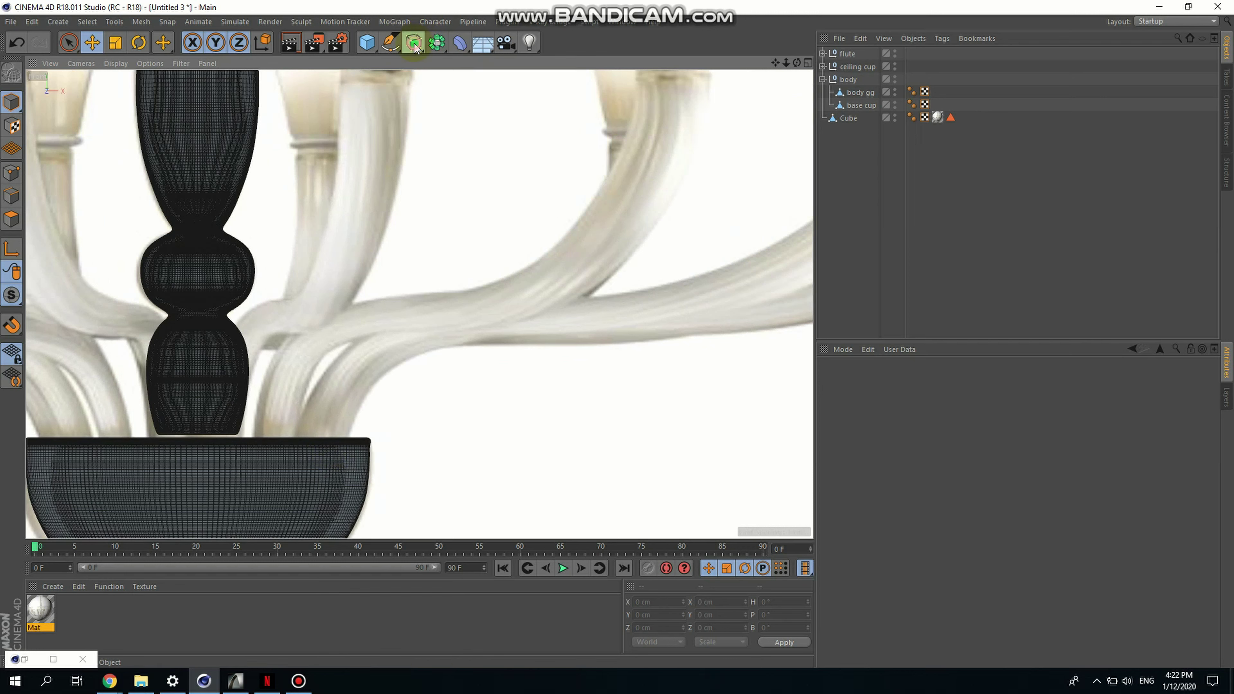
click(415, 44)
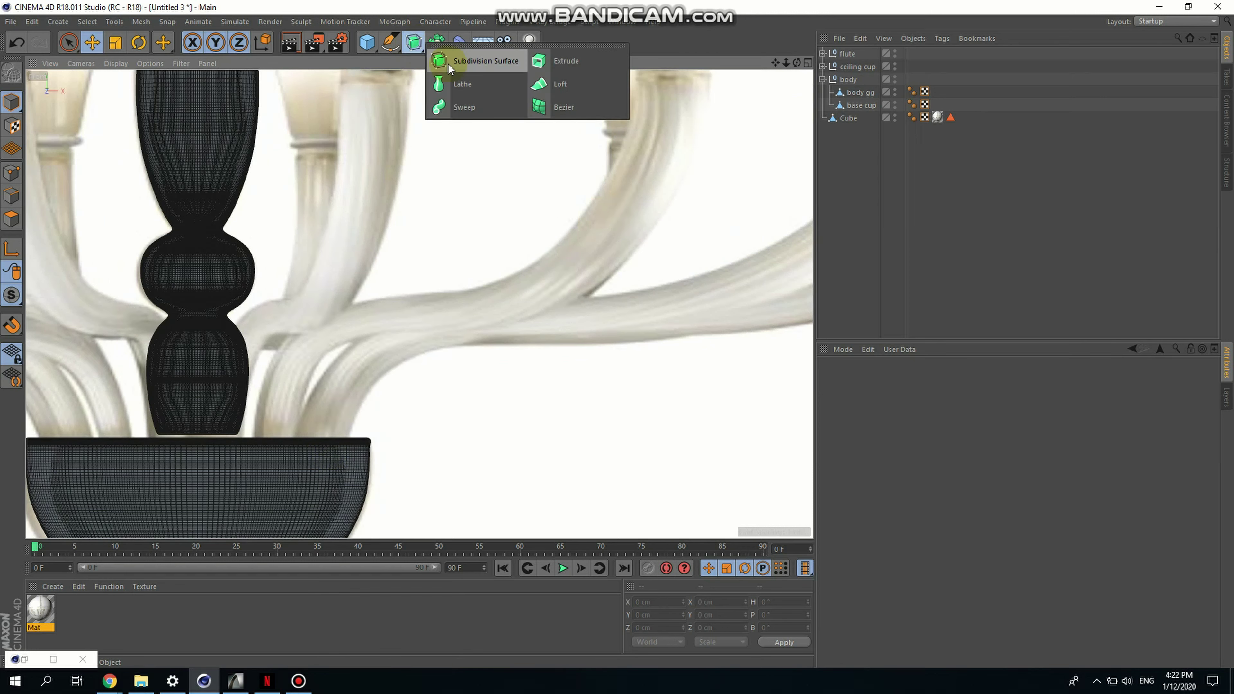
click(559, 87)
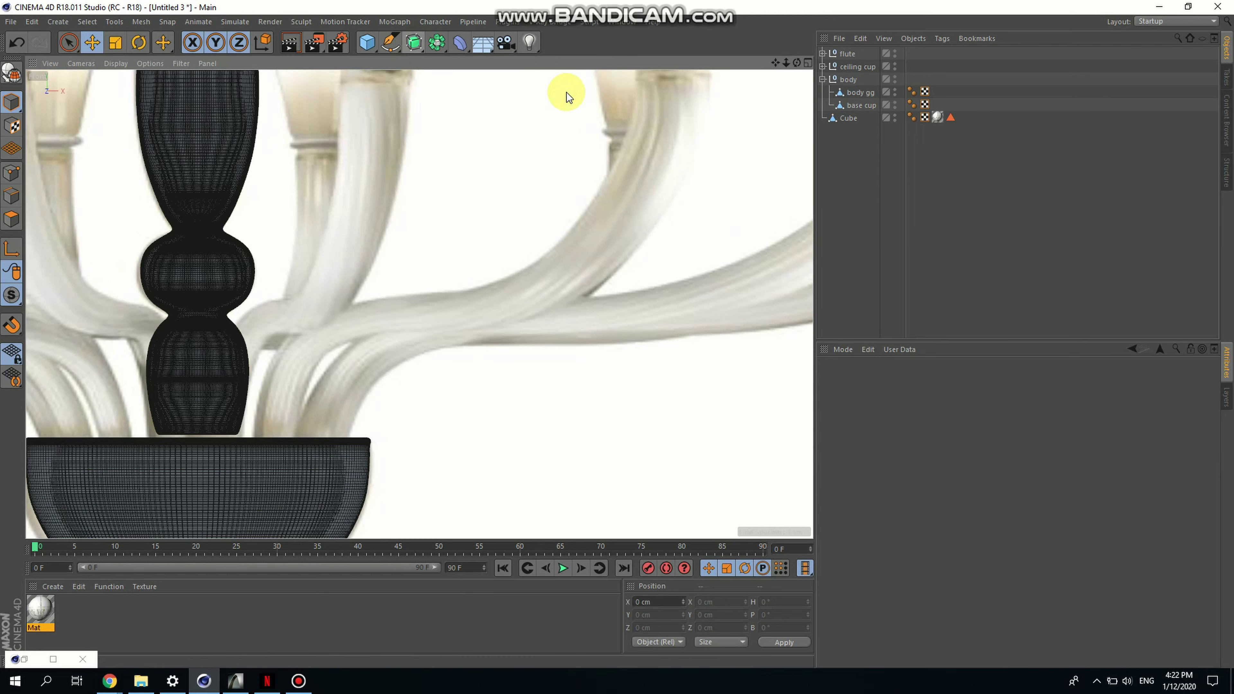
click(844, 275)
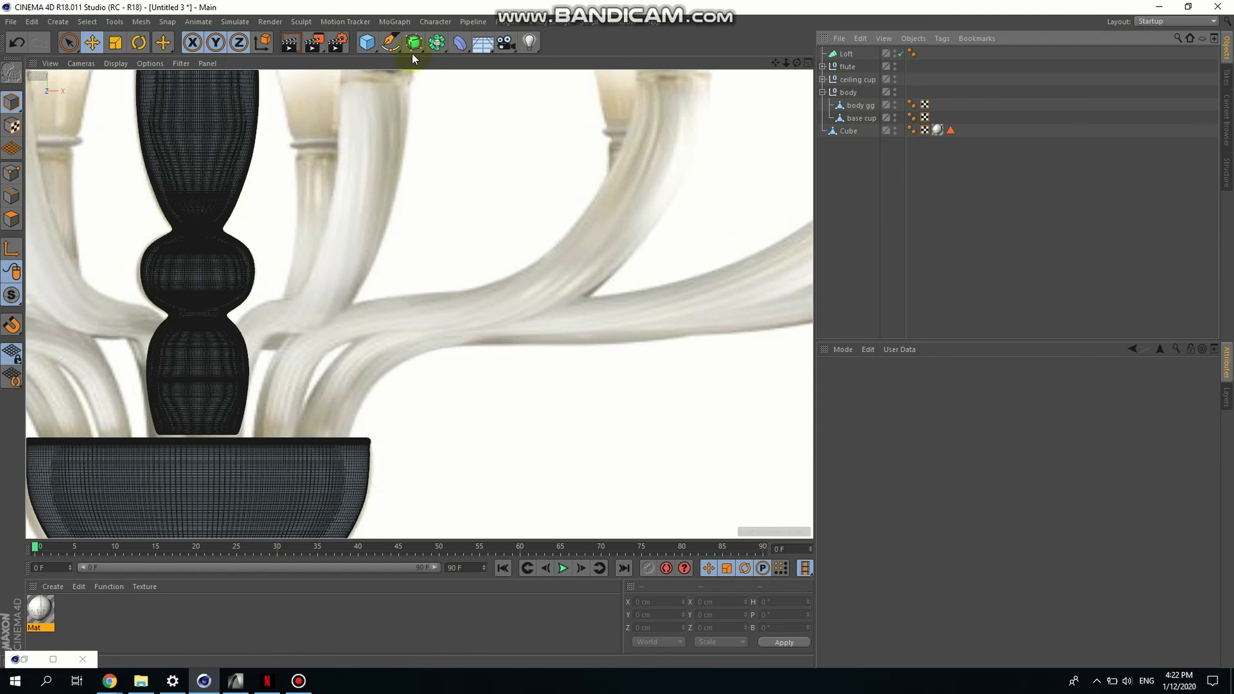
click(392, 46)
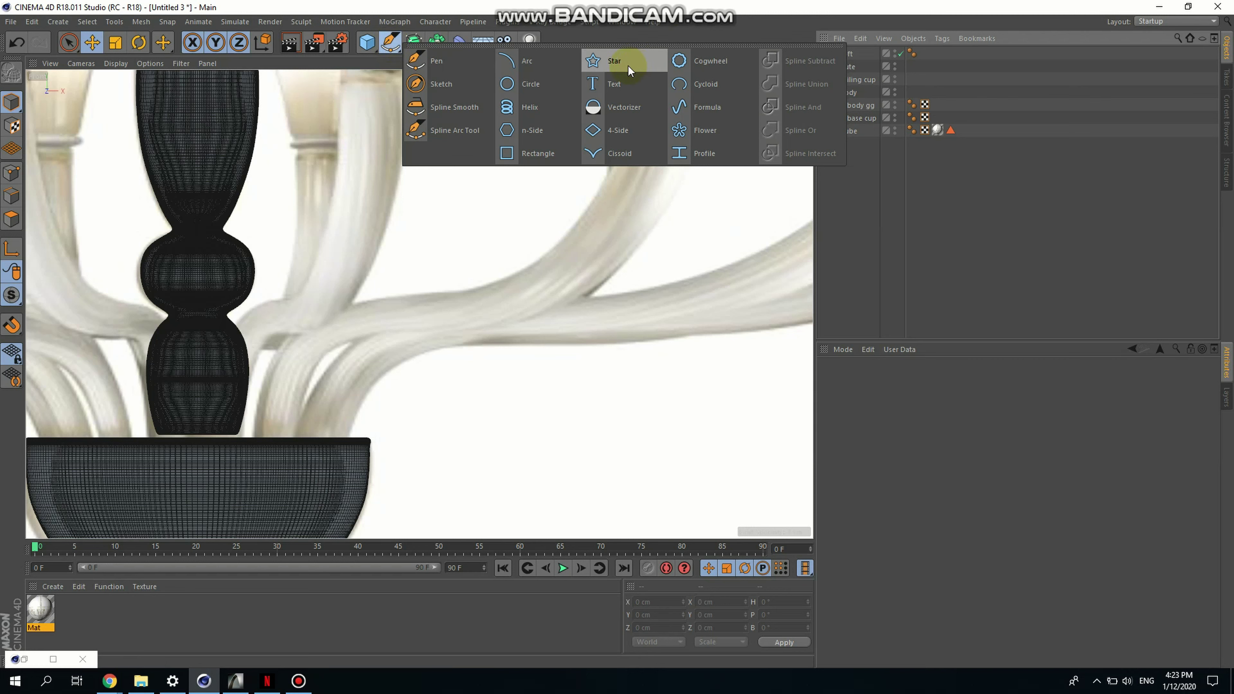
click(528, 87)
Lay the circle flat by setting its plane to XZ, checking the orientation in the perspective view
click(807, 64)
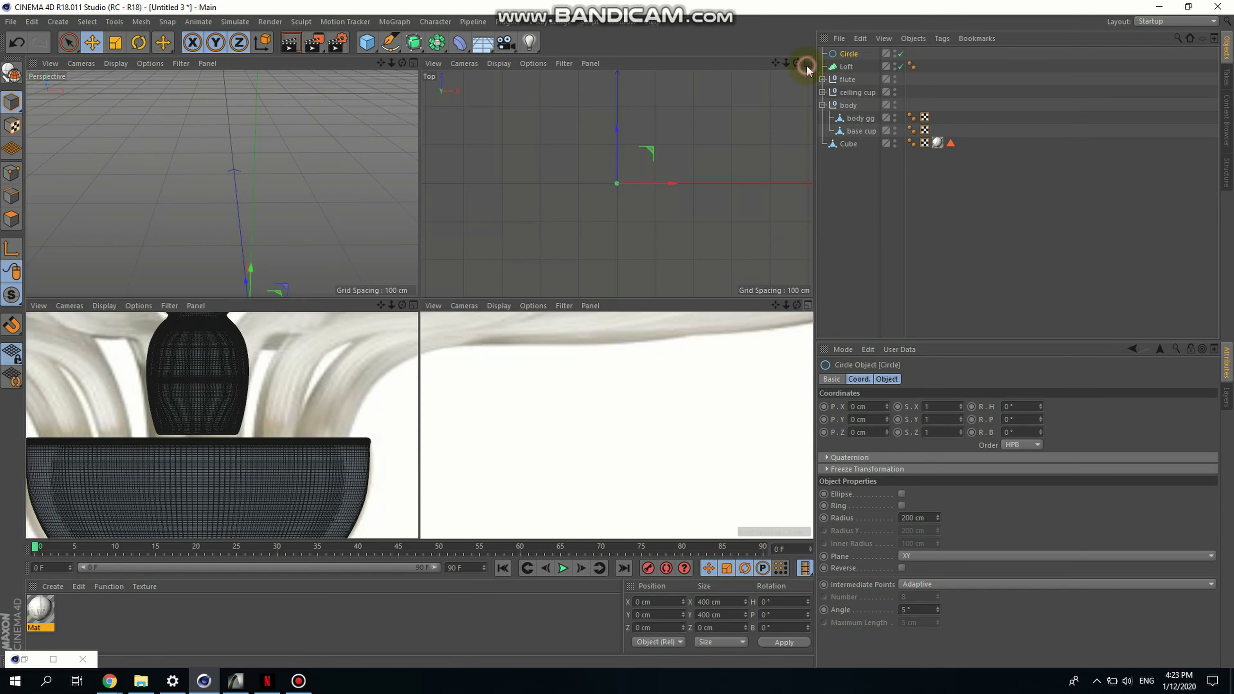
click(413, 64)
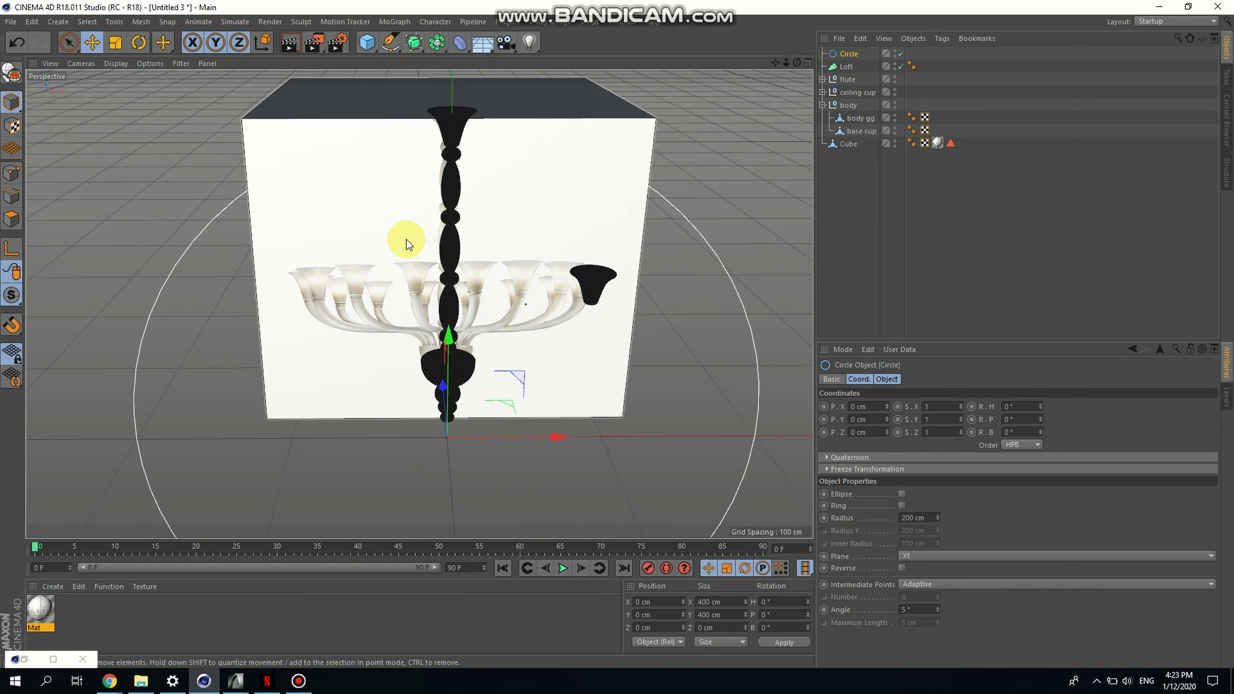
scroll(555, 328, down, 6)
alt+drag(465, 422, 531, 402)
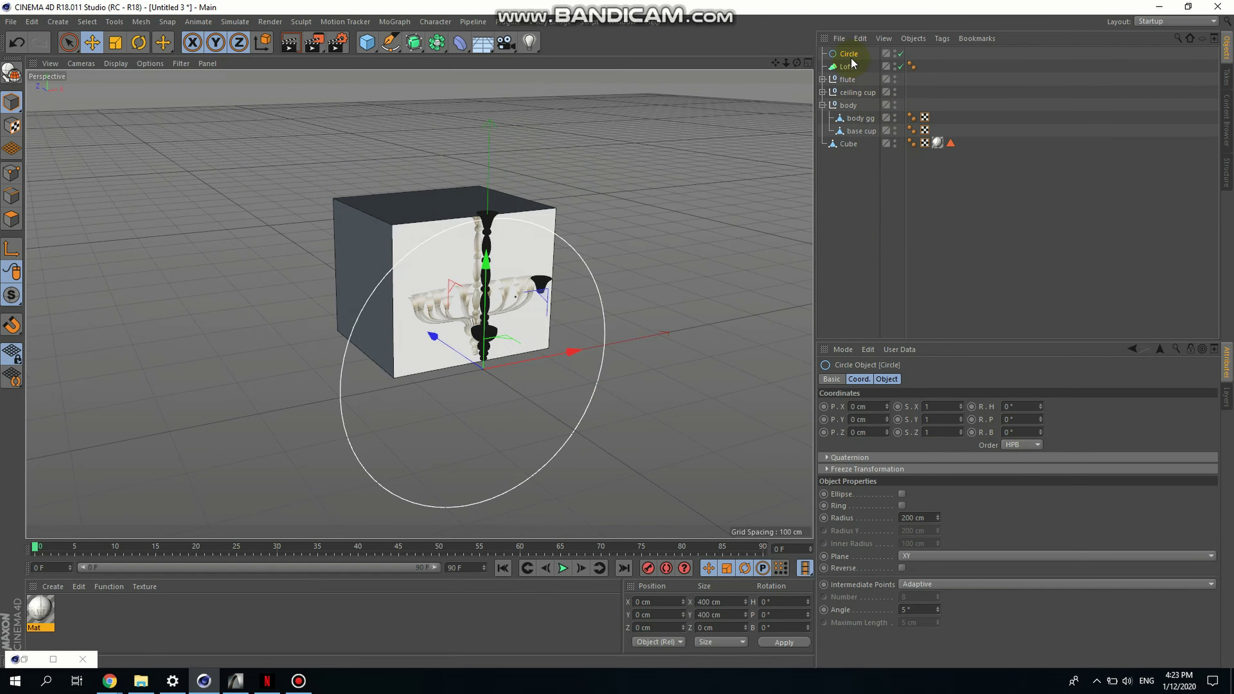
click(959, 560)
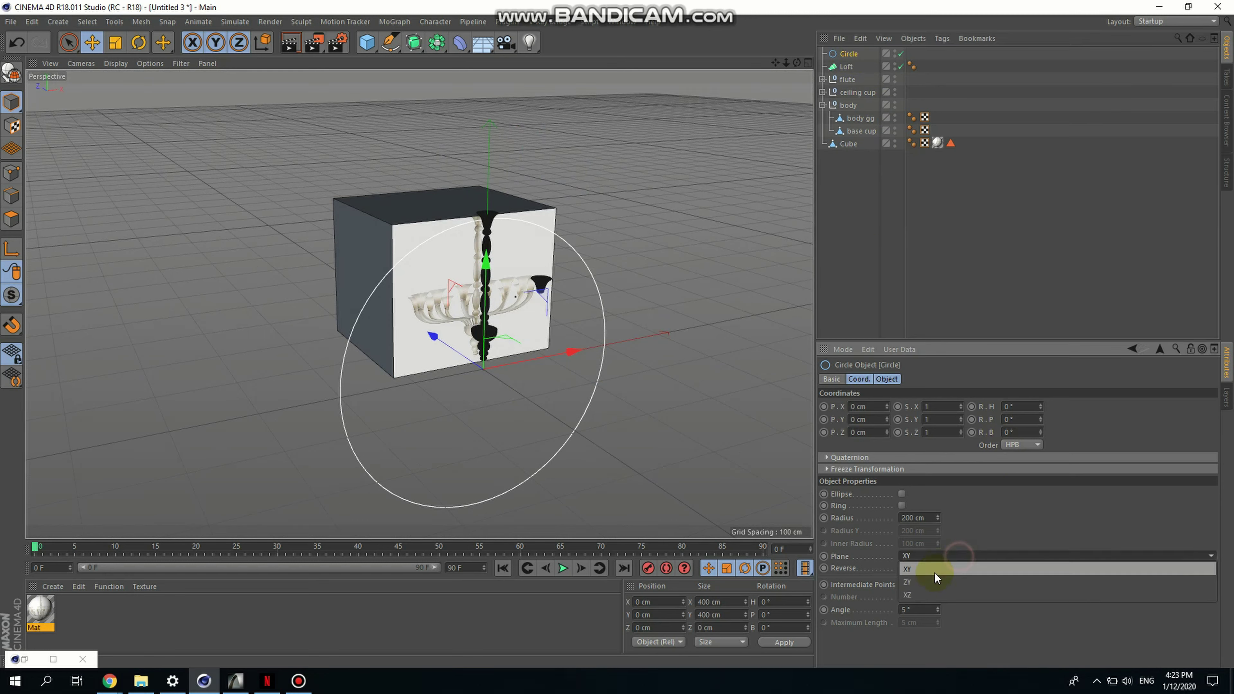
click(926, 583)
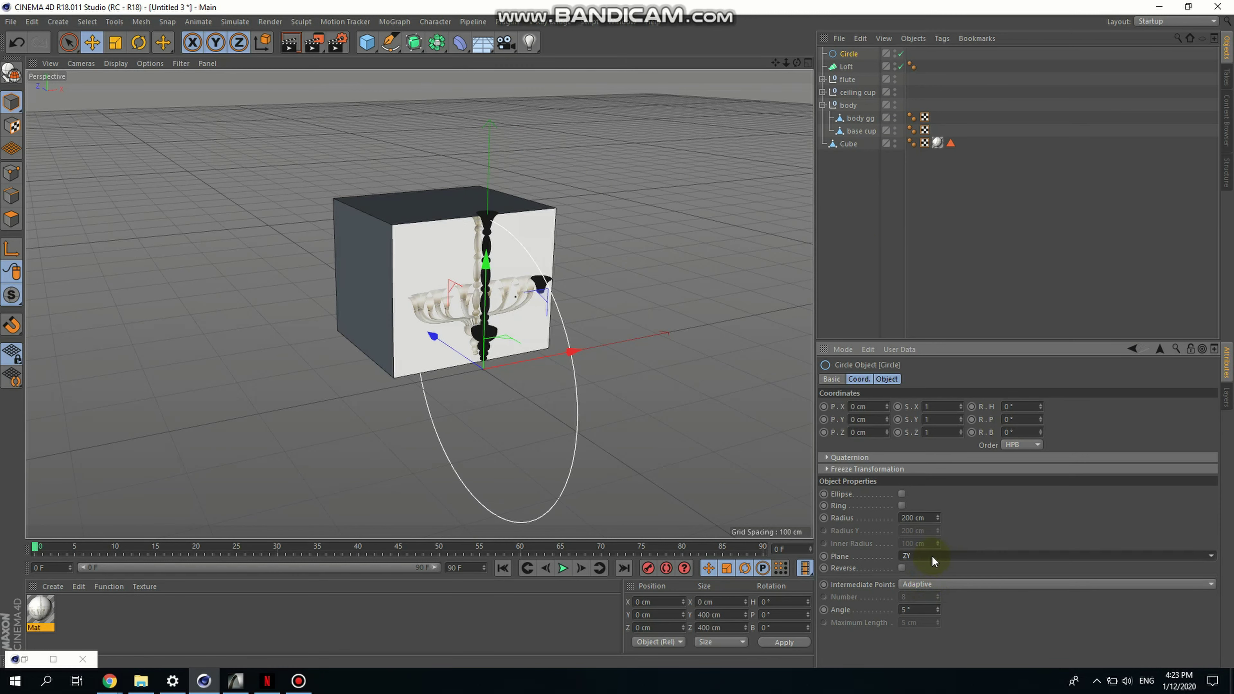
click(931, 556)
click(930, 595)
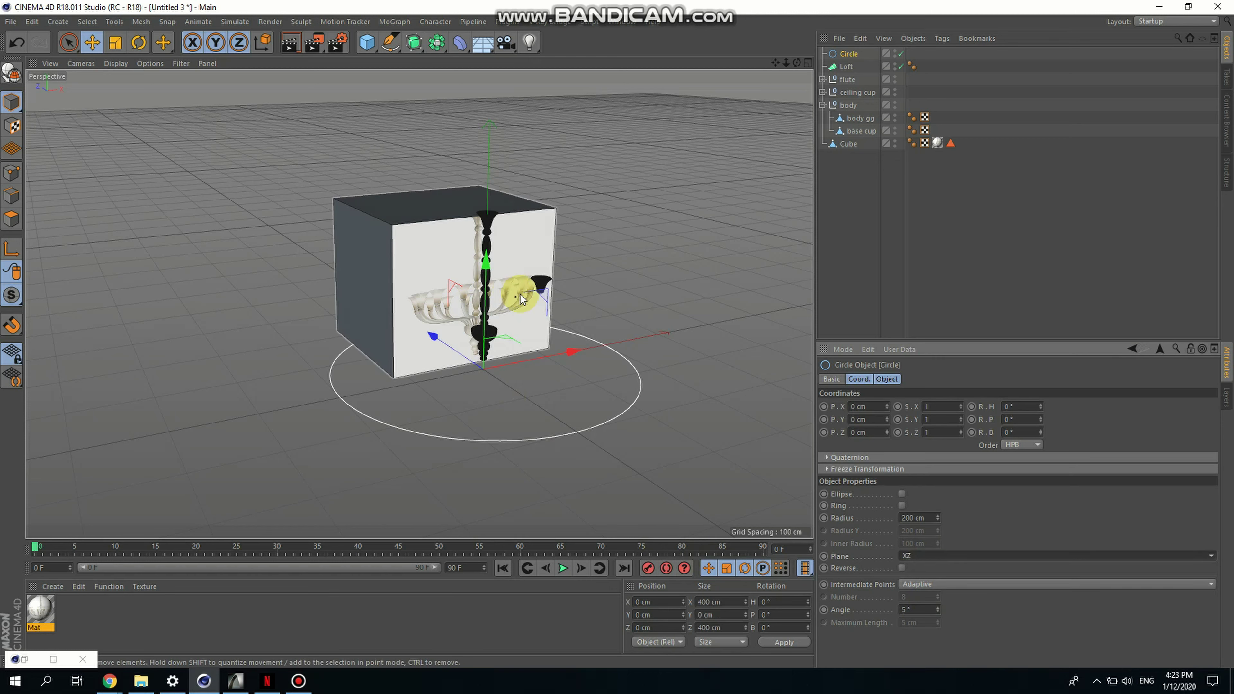
Set the circle's radius to 2 cm
click(914, 517)
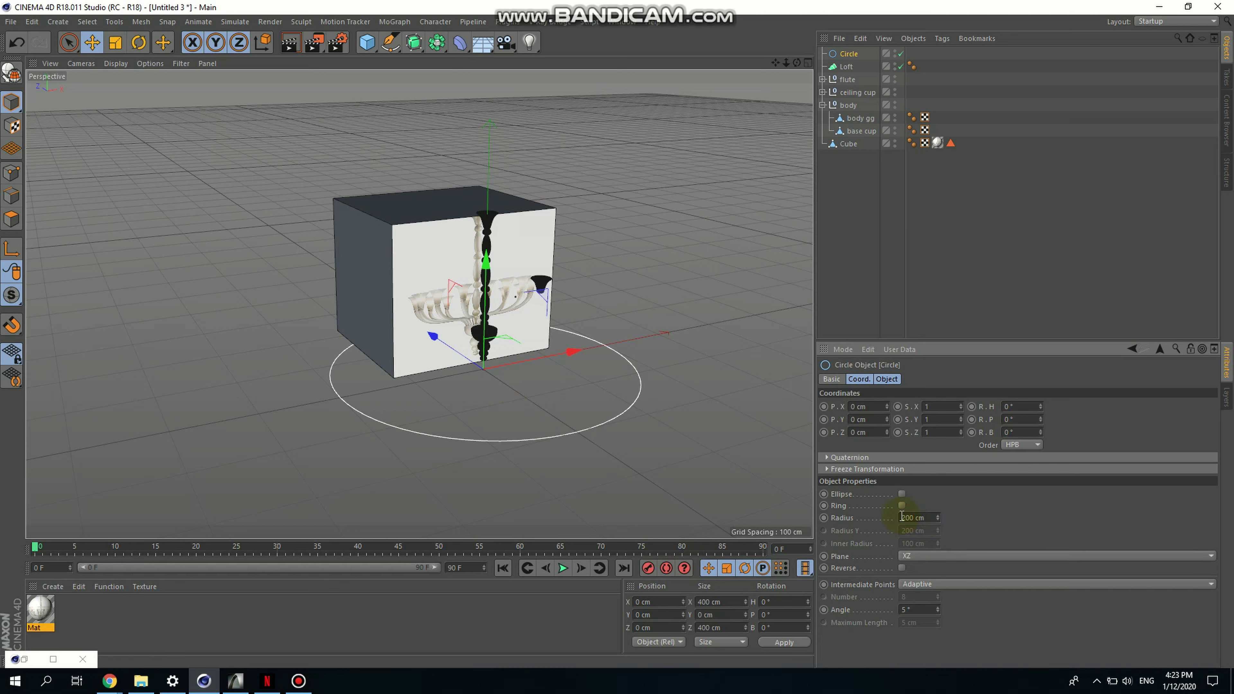
key(BackSpace)
key(BackSpace)
key(Return)
Raise the circle into the base cup and shift it off the stem, at about X 11.1 cm, Y 53 cm
scroll(501, 304, up, 5)
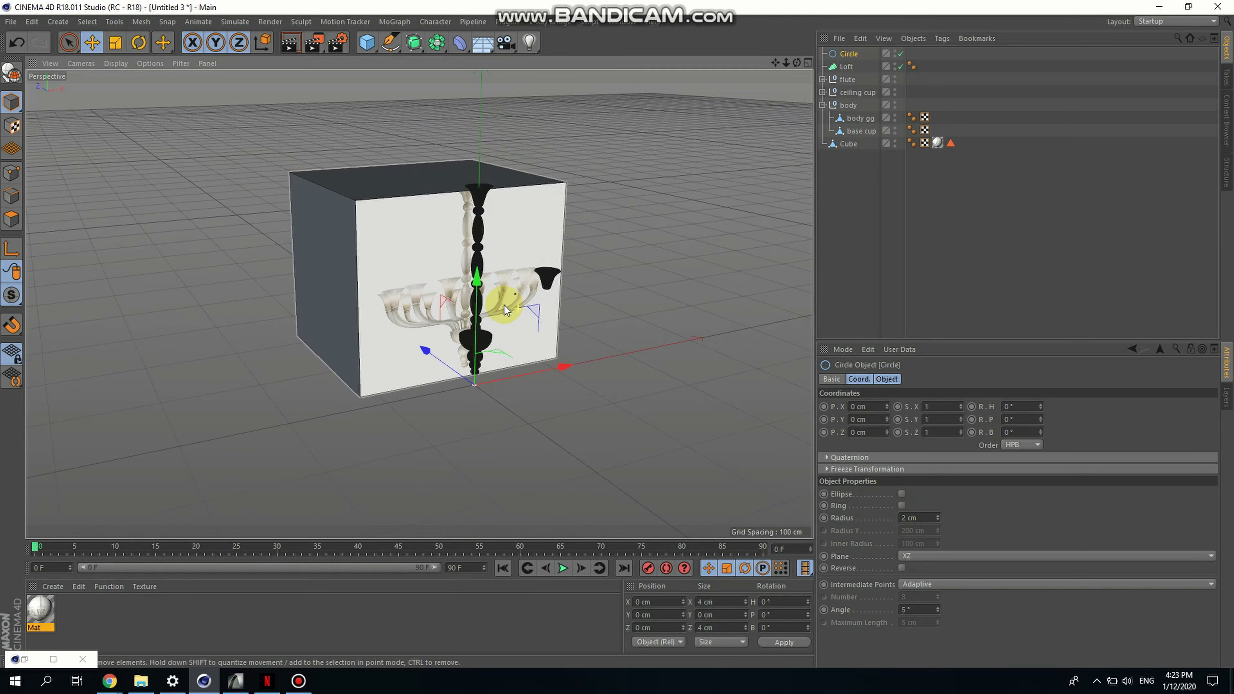
drag(471, 306, 465, 270)
scroll(467, 327, up, 5)
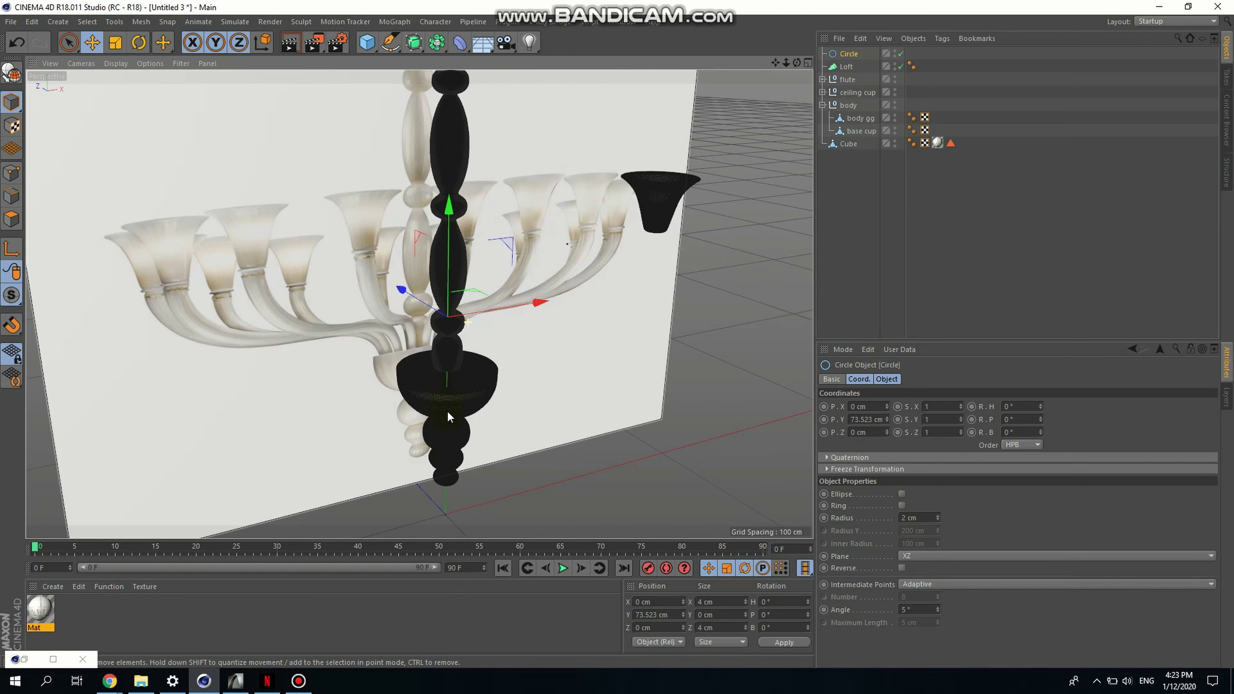
drag(451, 165, 448, 259)
drag(531, 334, 575, 333)
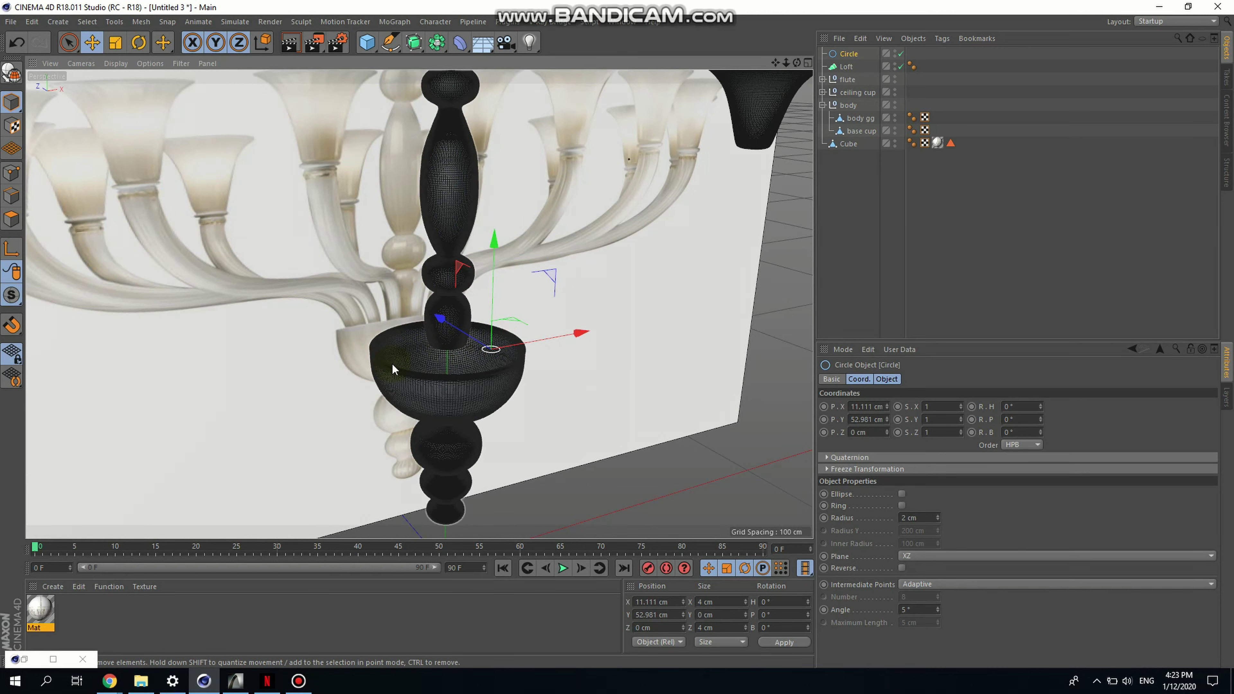
In the front view, raise the circle just above the base cup's rim under the arm, at about X 11.4 cm, Y 56.3 cm
click(808, 64)
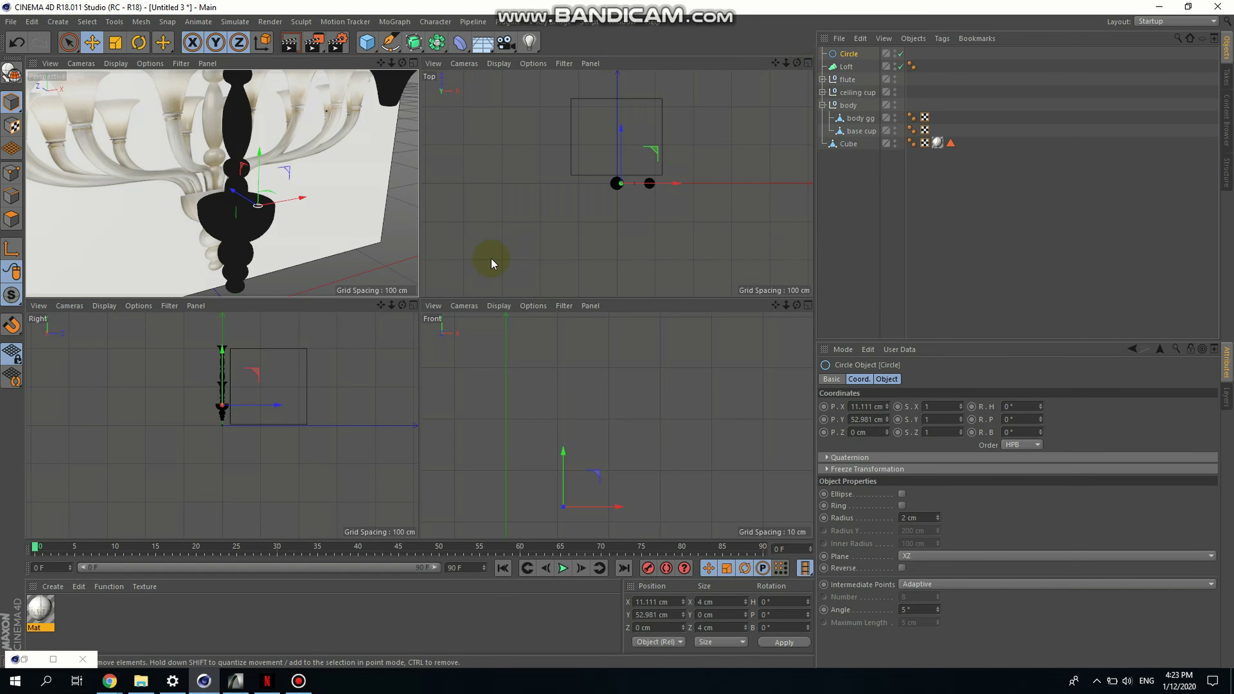
scroll(572, 464, up, 4)
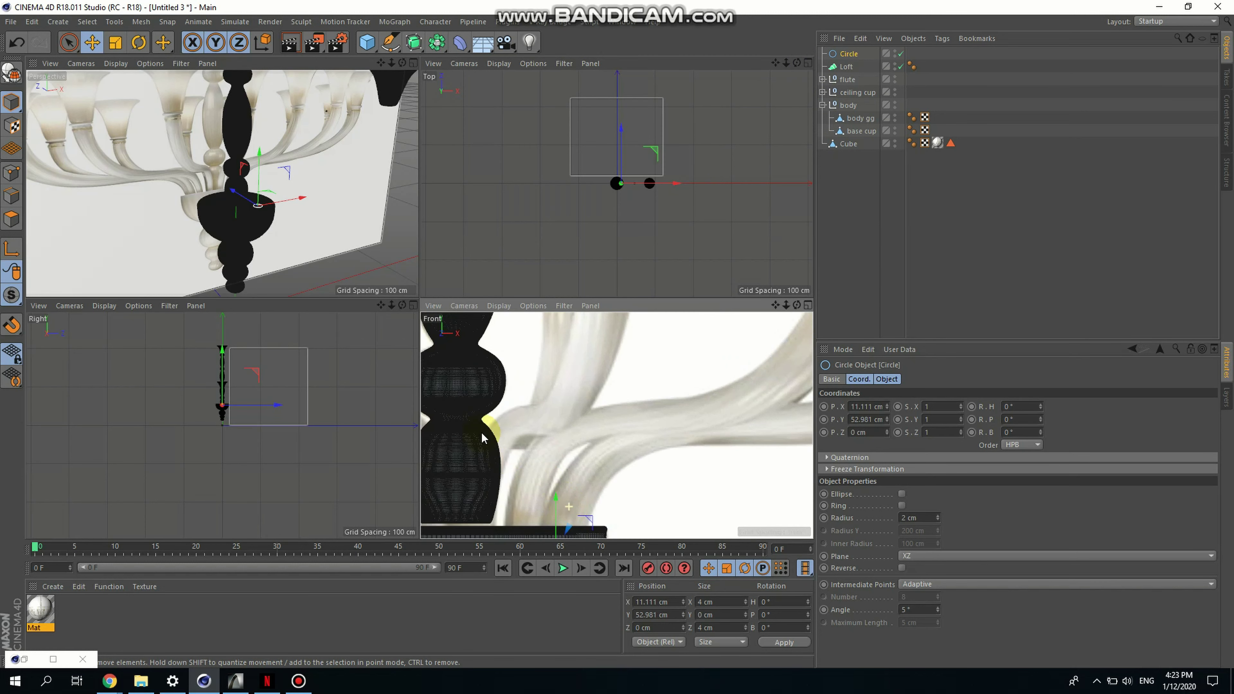
scroll(505, 370, down, 3)
scroll(538, 486, up, 1)
scroll(544, 479, up, 2)
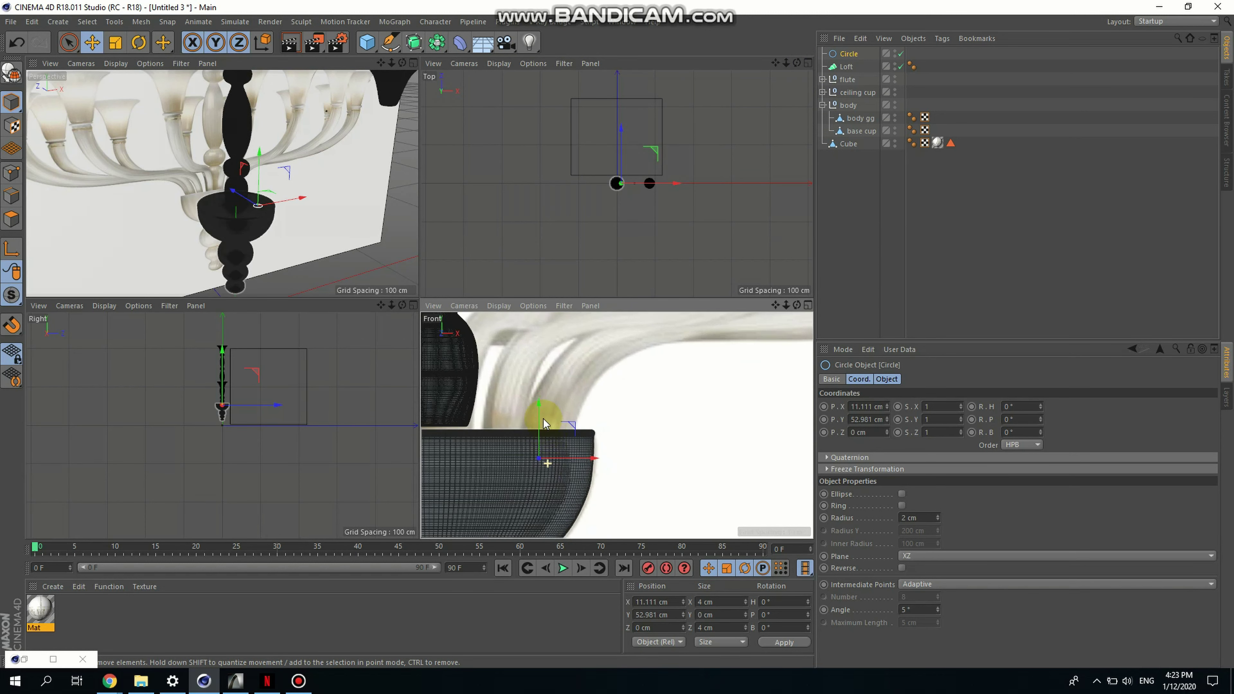
drag(543, 406, 591, 393)
scroll(554, 437, up, 3)
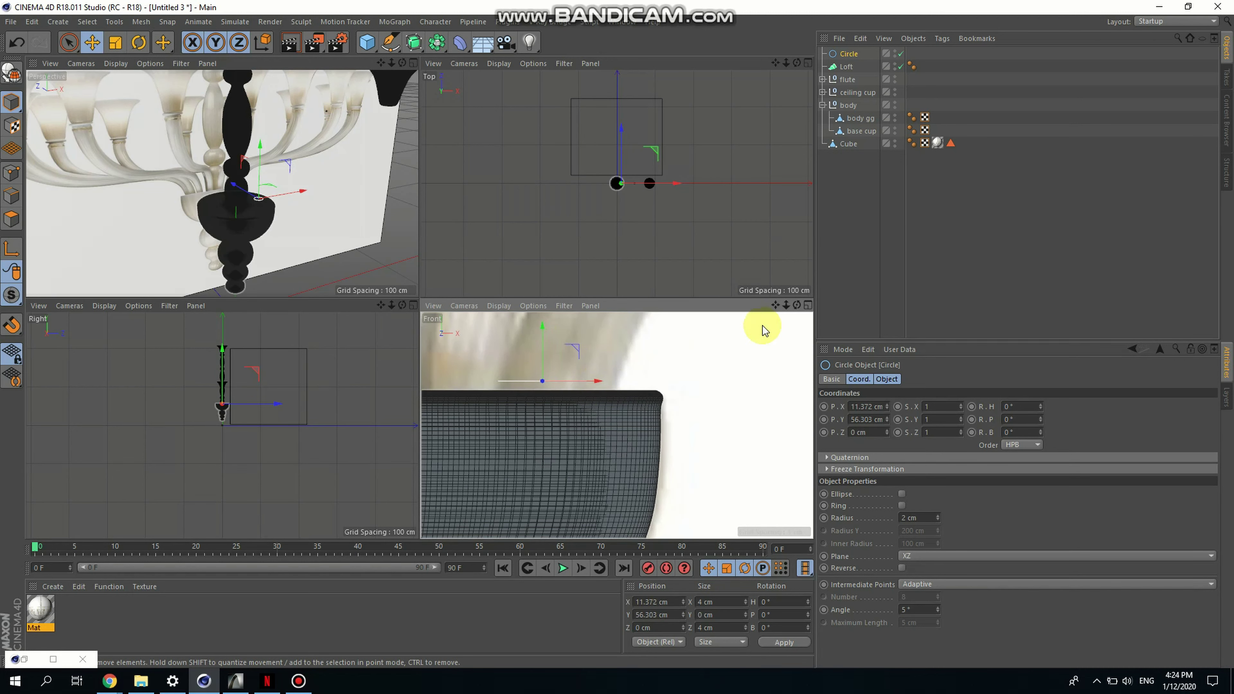
Lower the circle slightly to about Y 56.1 cm at the arm's foot and nest it inside the Loft
click(809, 305)
scroll(548, 375, down, 6)
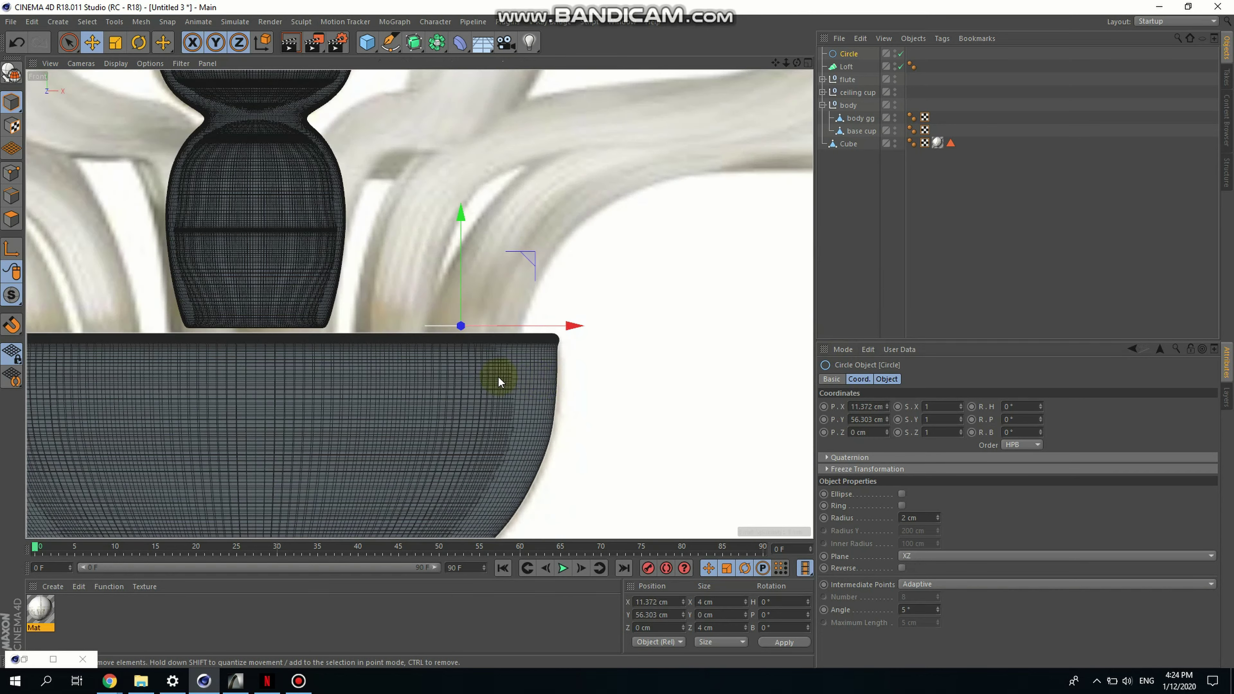
scroll(483, 335, up, 5)
scroll(482, 339, up, 1)
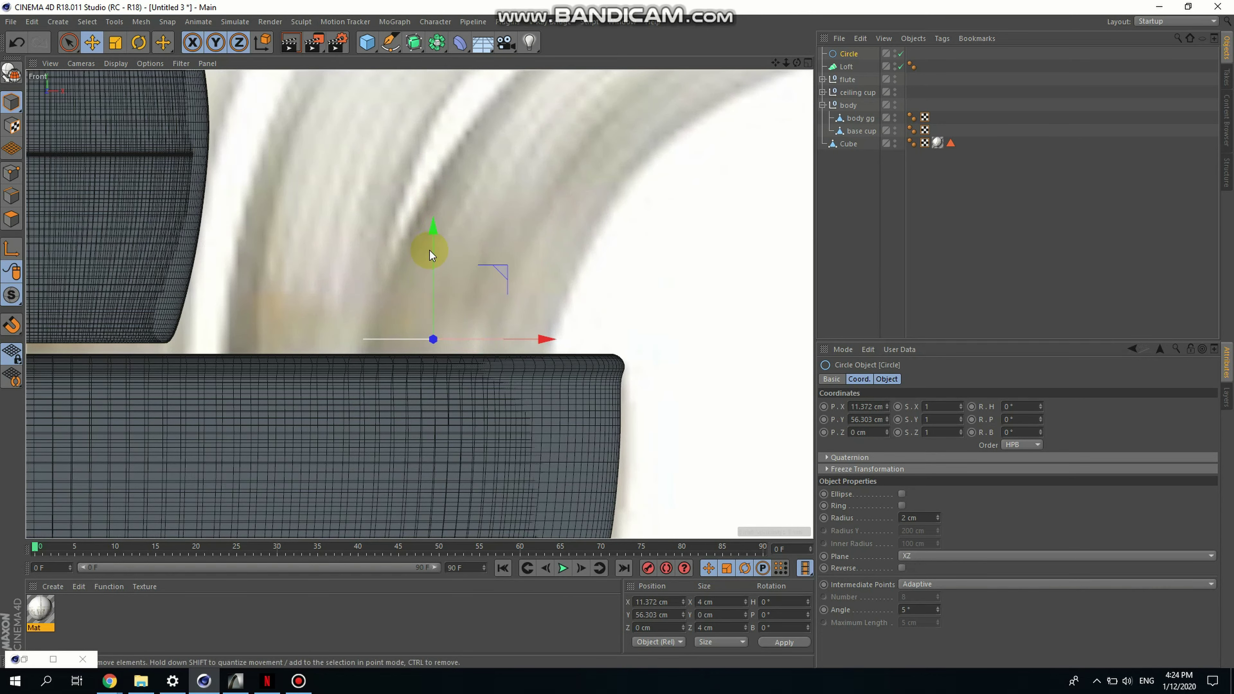
mouse_move(429, 250)
mouse_down()
mouse_move(431, 185)
mouse_move(423, 240)
mouse_up()
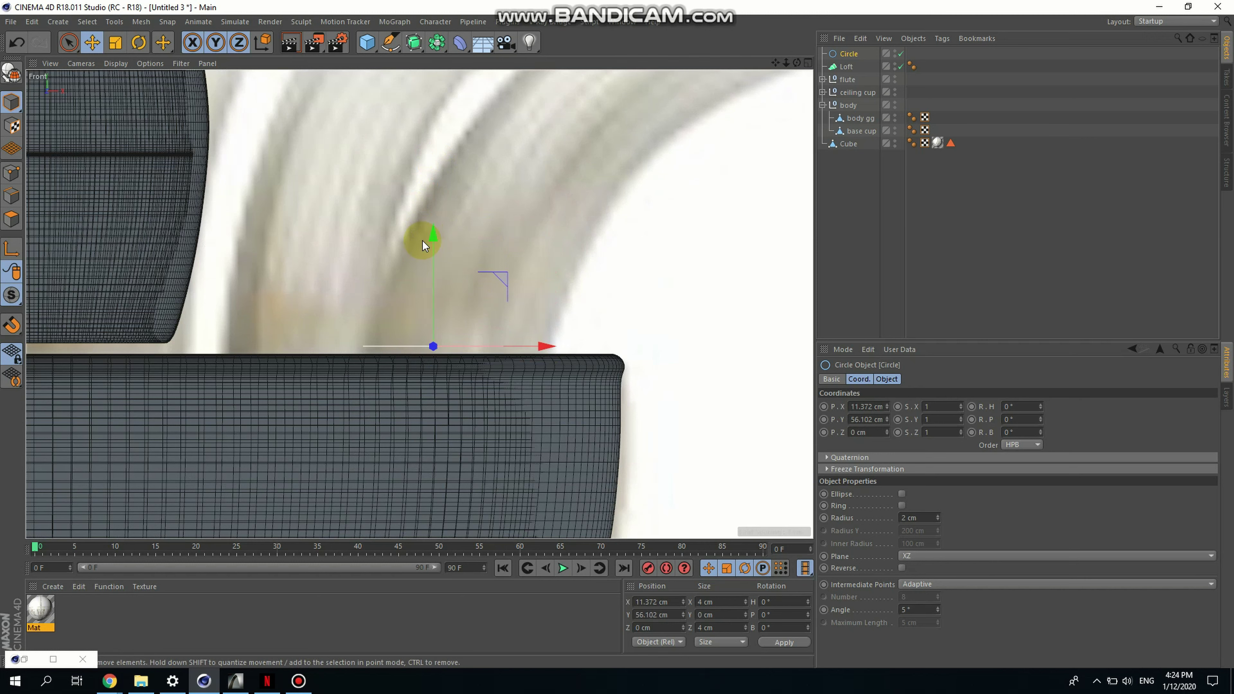
click(855, 54)
drag(853, 55, 854, 71)
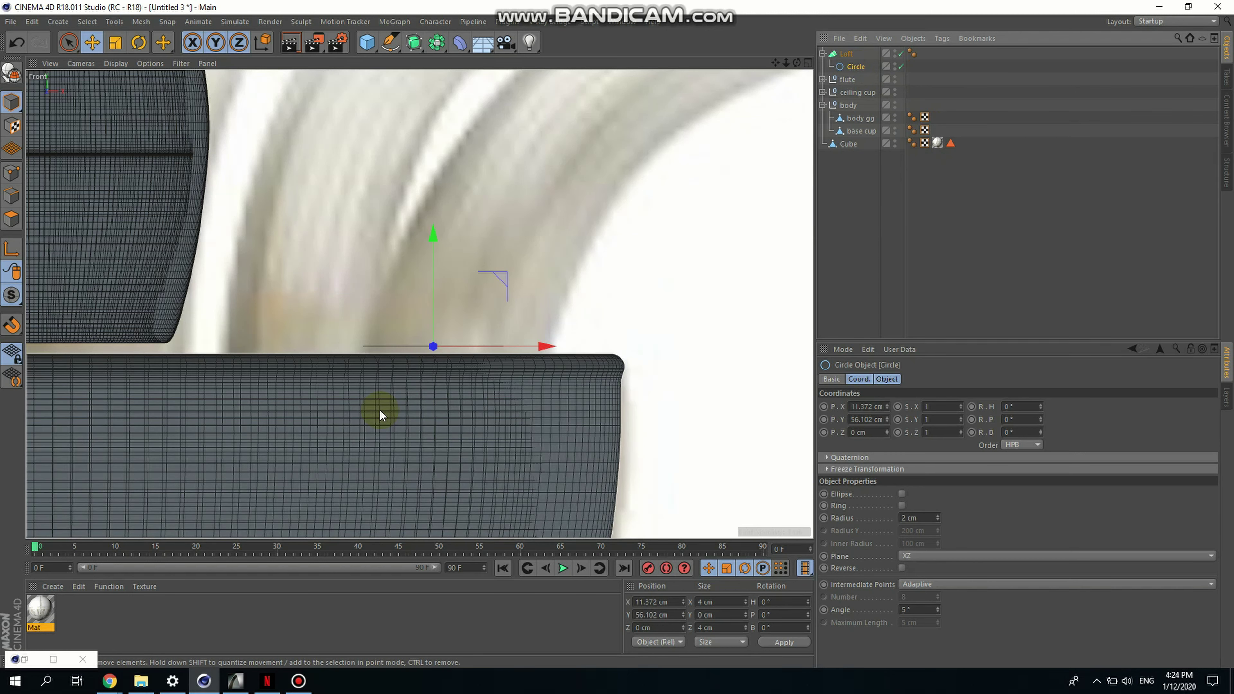
Duplicate the circle upward inside the Loft and shift the copy along the arm, to about X 12.25 cm, Y 58.26 cm
ctrl+drag(432, 239, 433, 160)
drag(539, 272, 565, 268)
scroll(306, 360, down, 5)
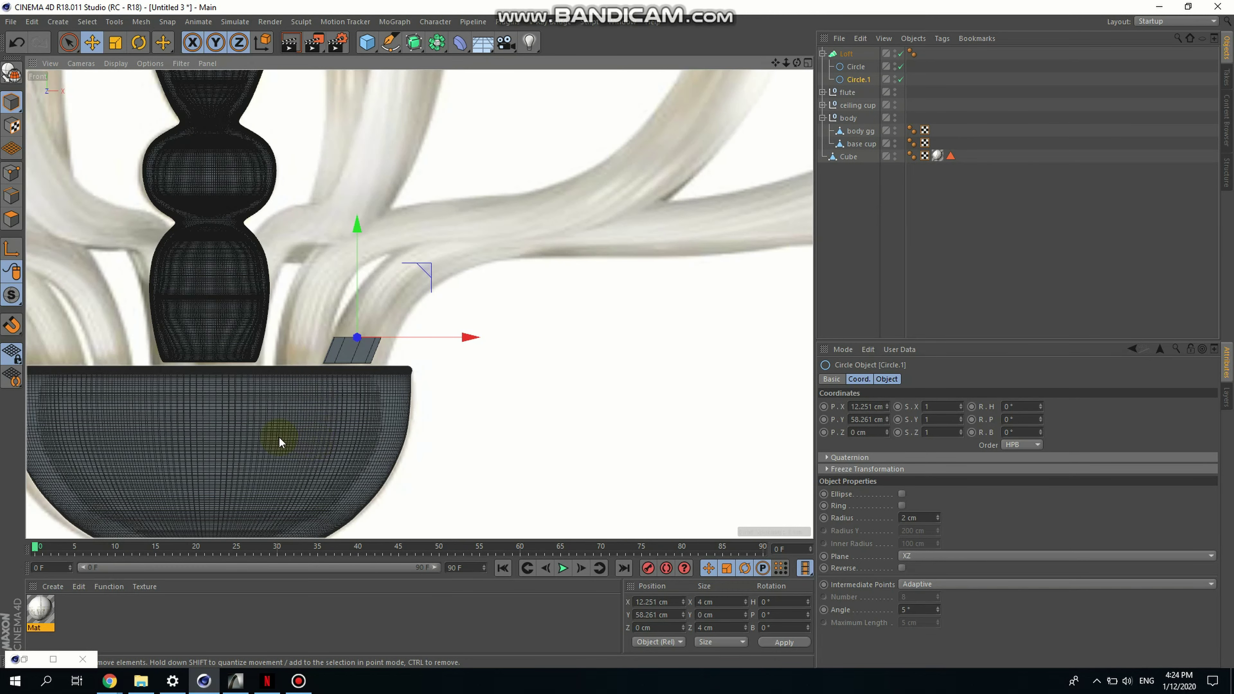
scroll(267, 437, down, 3)
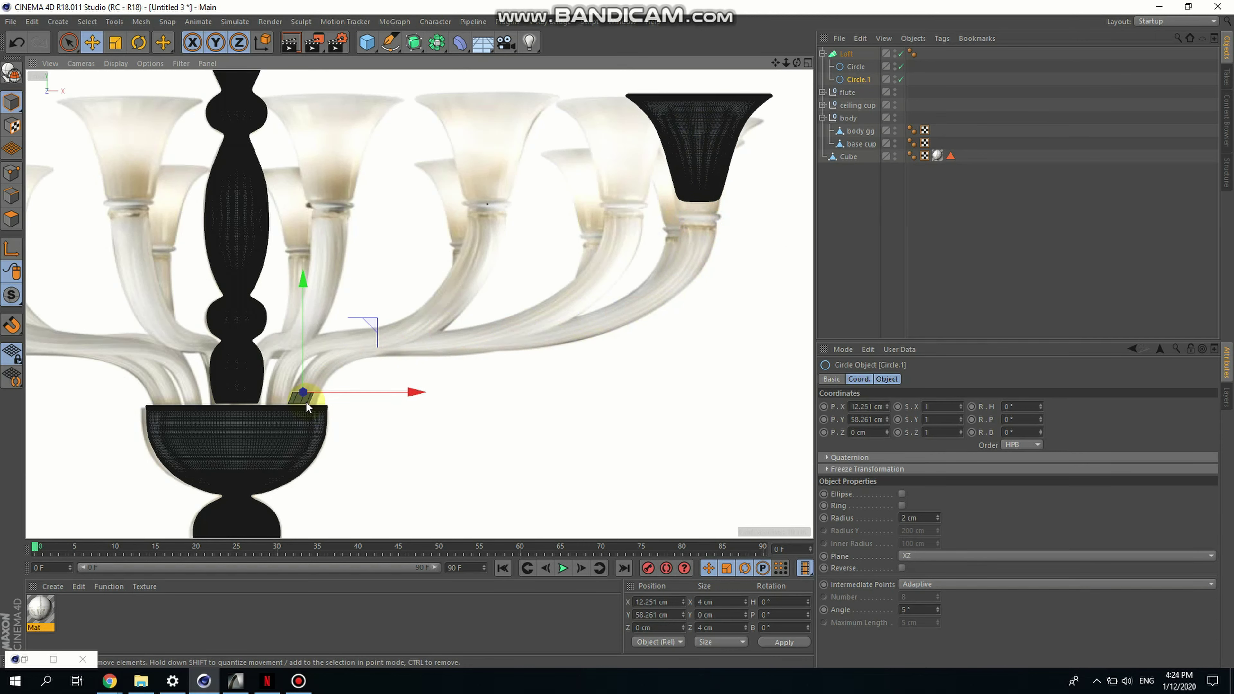
scroll(305, 402, up, 8)
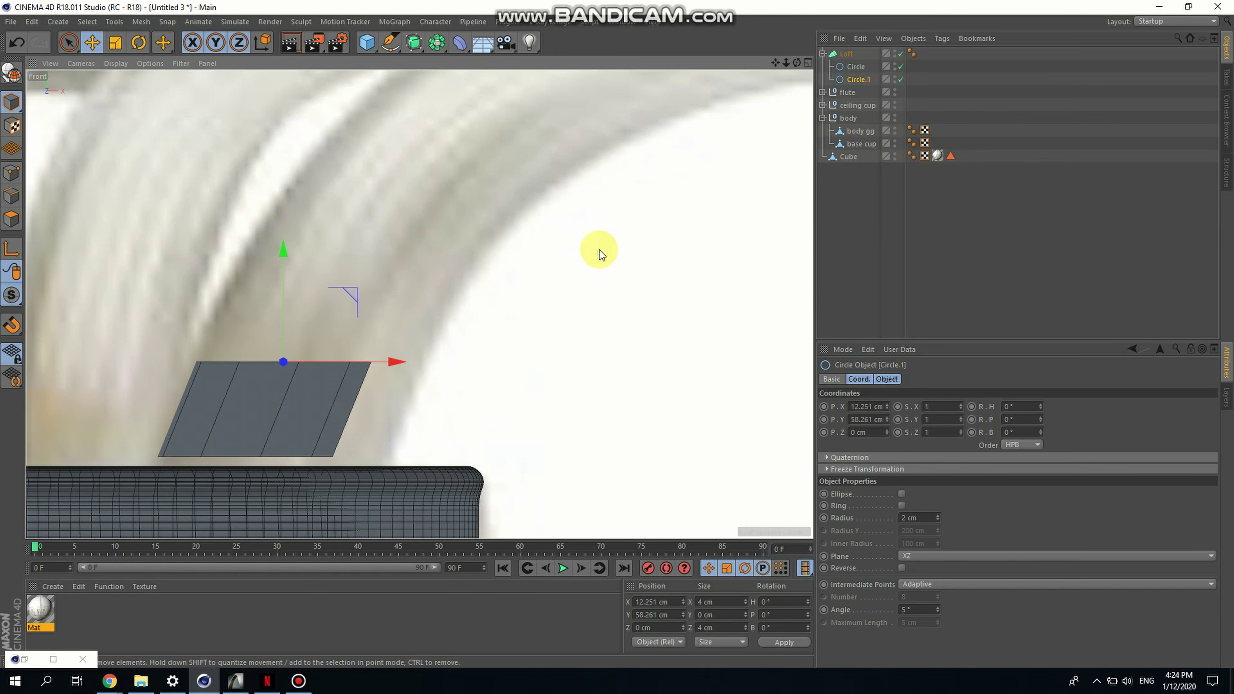
Lower the Loft's first circle into the base cup, to about Y 54.7 cm
click(858, 68)
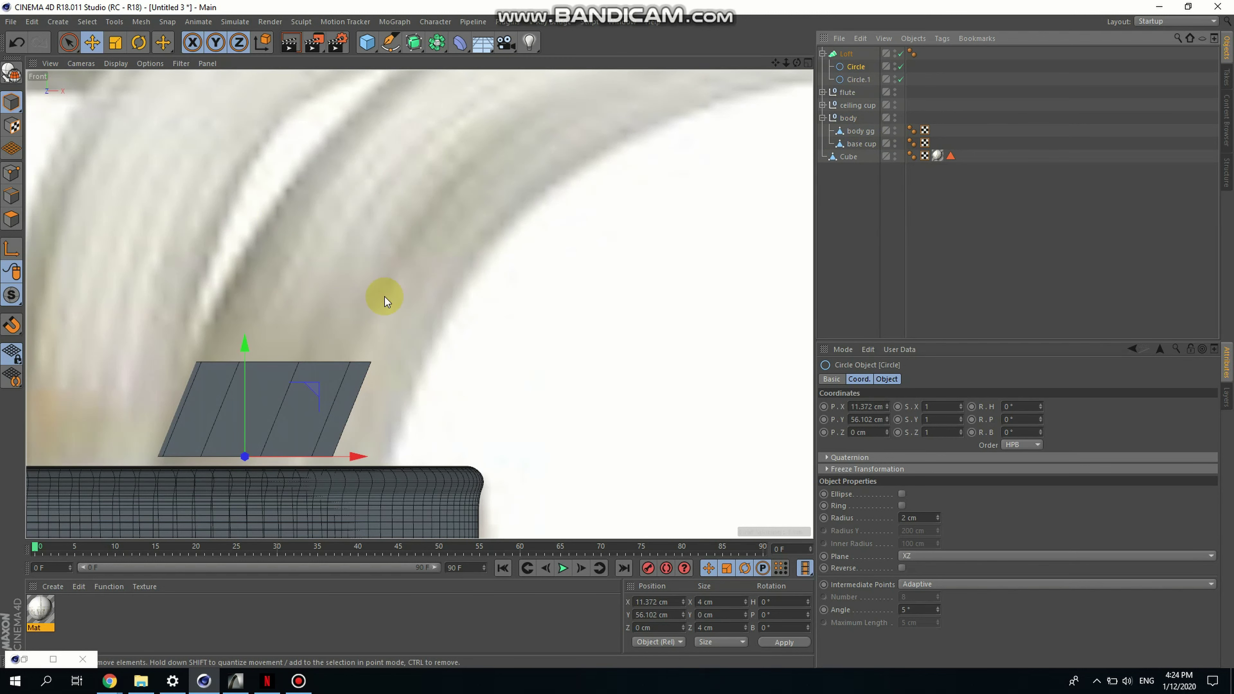
drag(242, 347, 225, 409)
scroll(390, 296, down, 3)
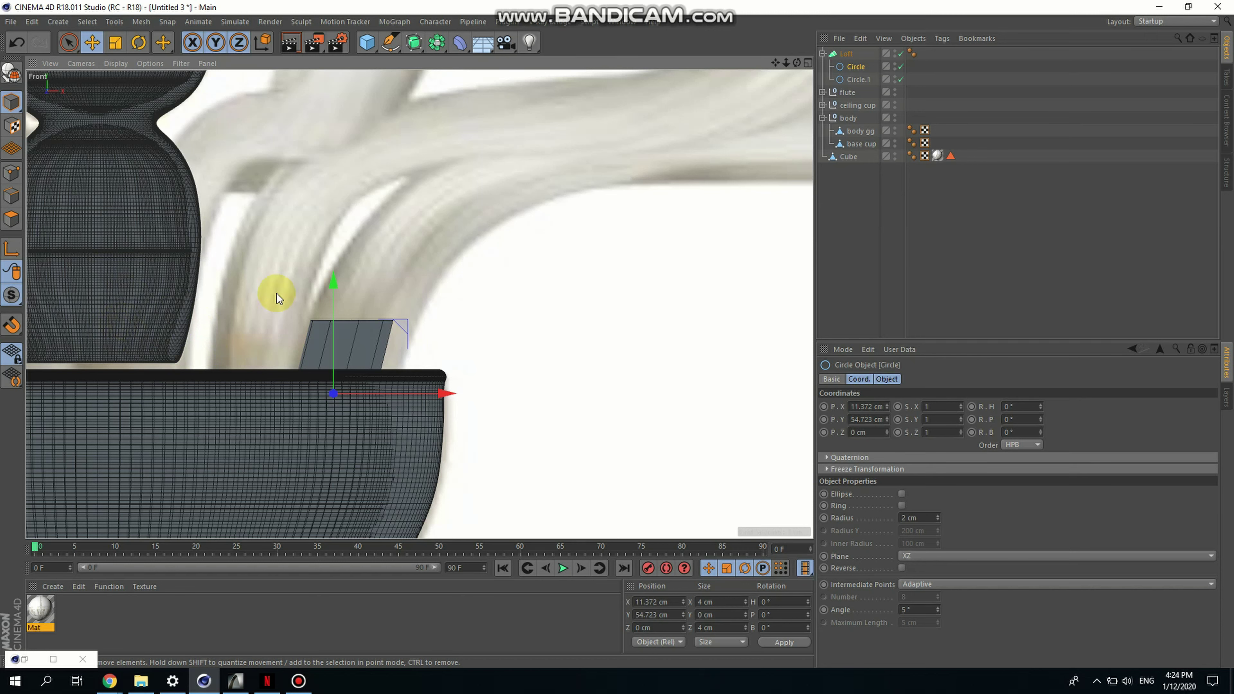
Move the second circle to about X 11.7 cm, Y 57.1 cm and duplicate it up the arm to about X 12.7 cm, Y 59.7 cm
click(856, 79)
drag(354, 216, 343, 236)
drag(464, 339, 453, 342)
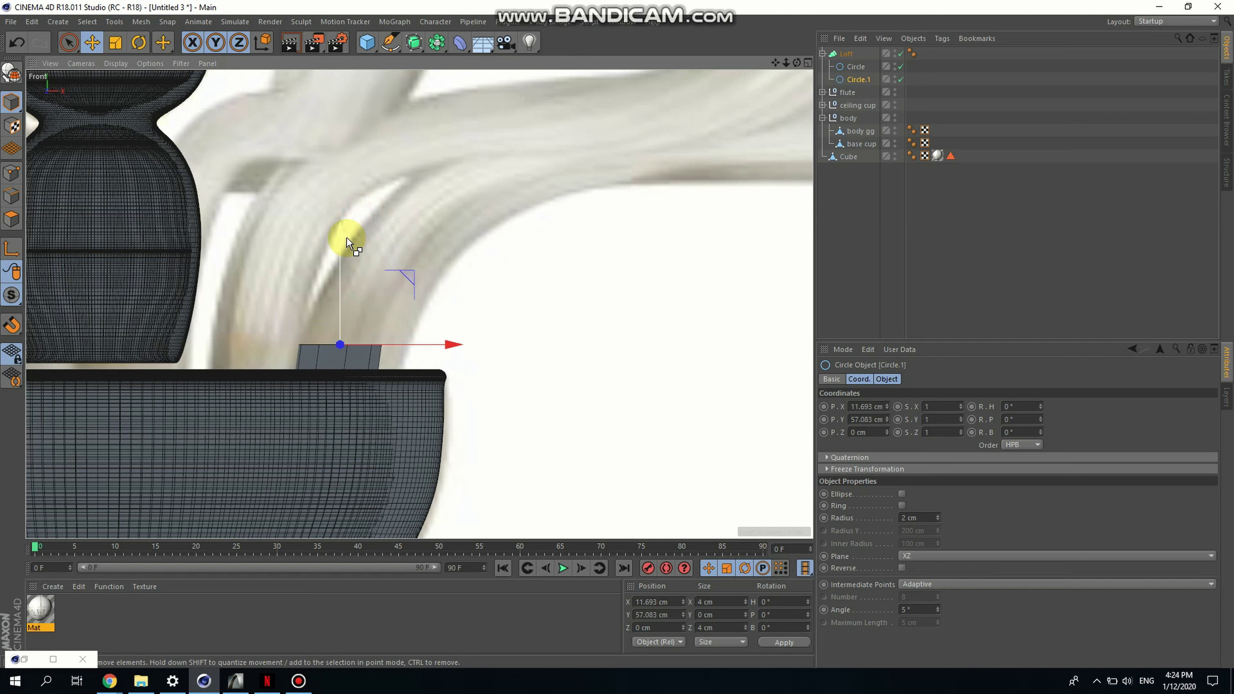
ctrl+drag(347, 239, 354, 185)
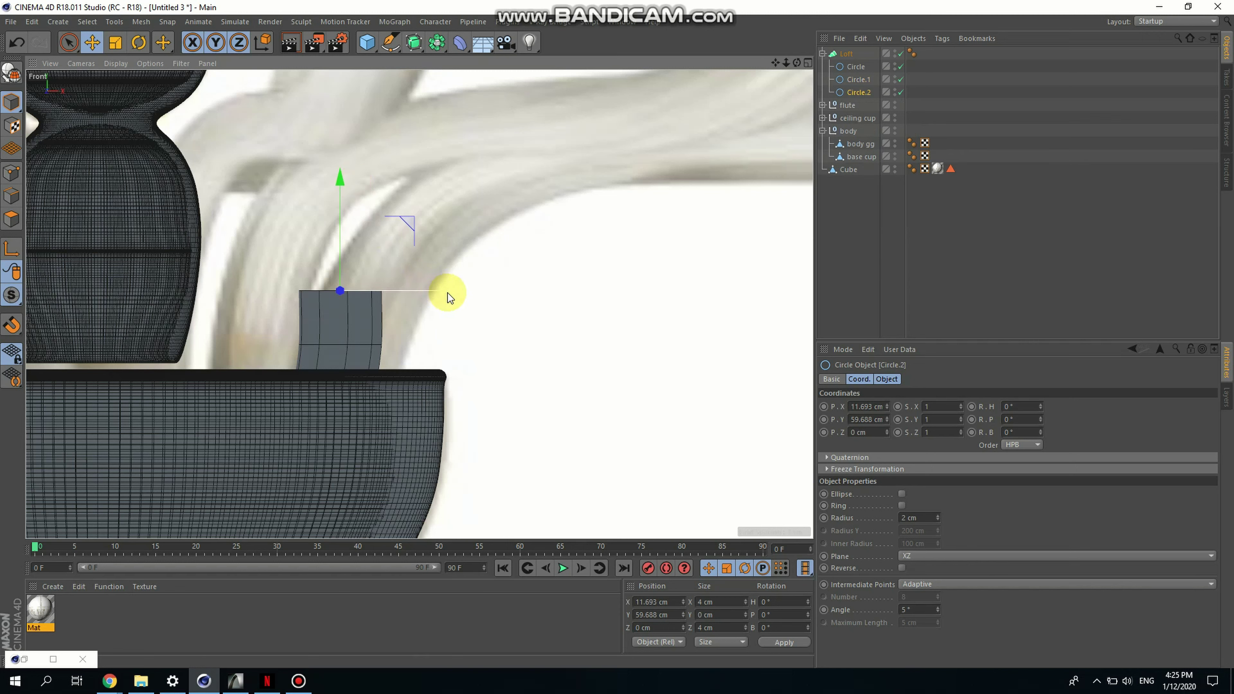
drag(448, 291, 467, 290)
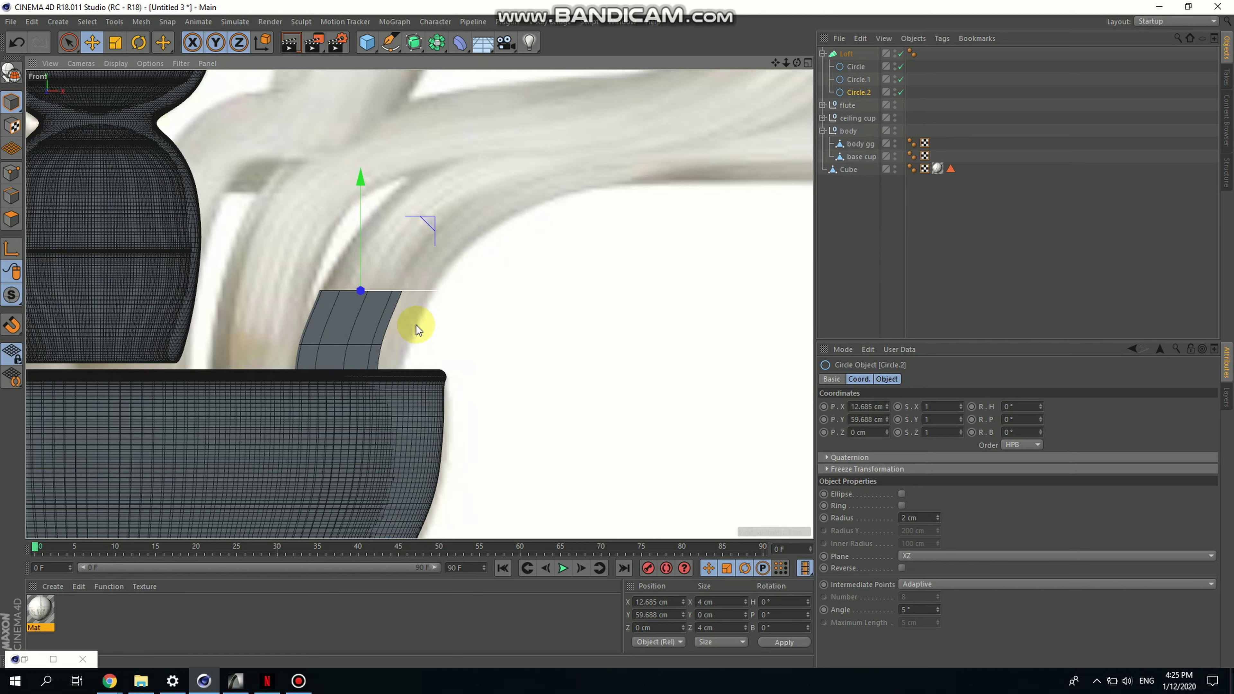
Tilt the second circle slightly along the arm's curve and rotate the end circle to a bank of about 27.4°
click(858, 80)
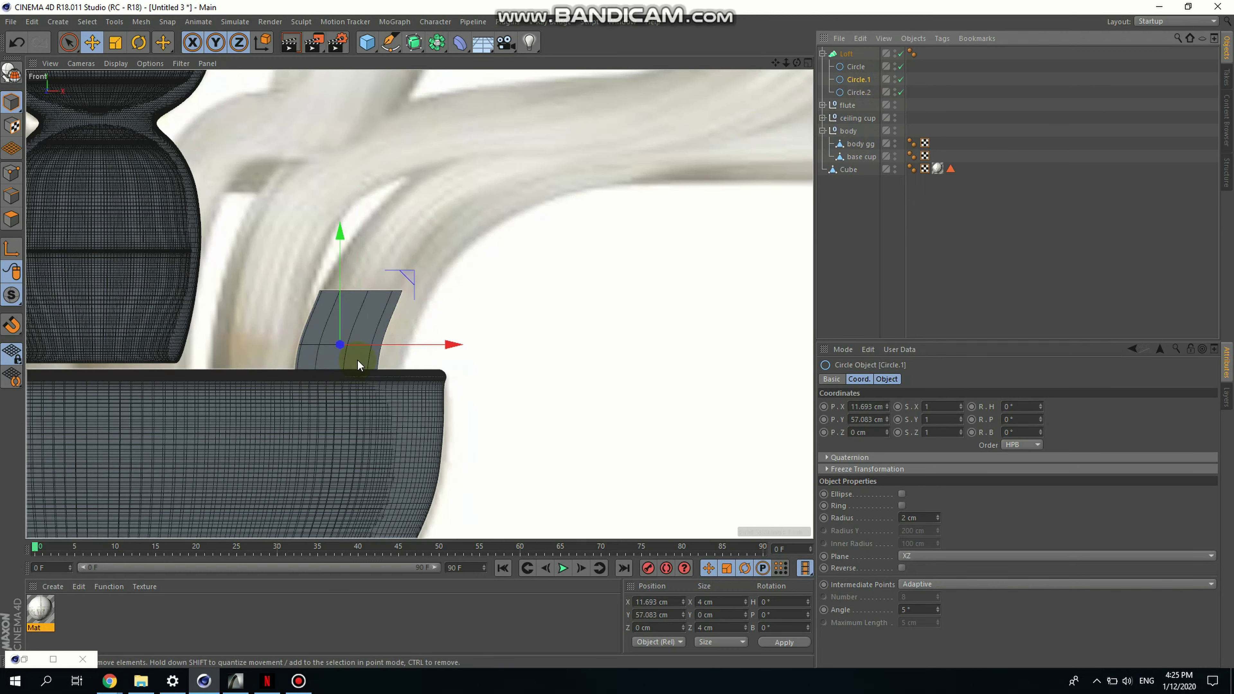
scroll(356, 358, up, 2)
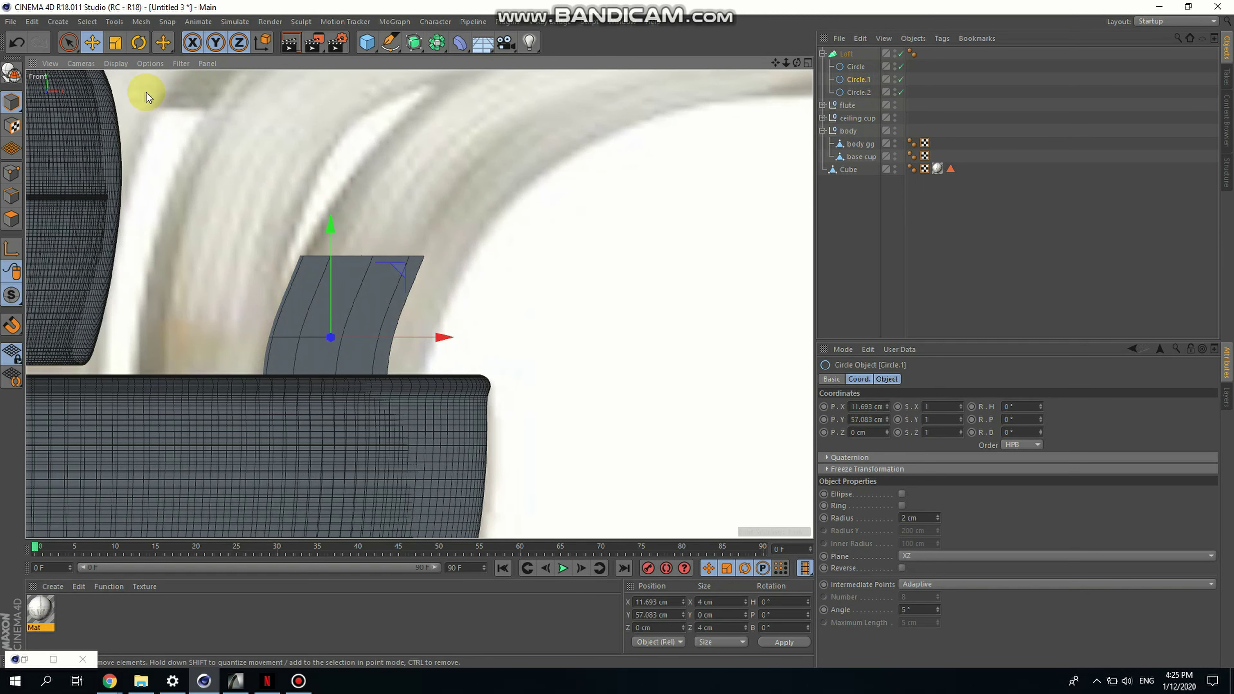
click(138, 42)
scroll(339, 348, up, 3)
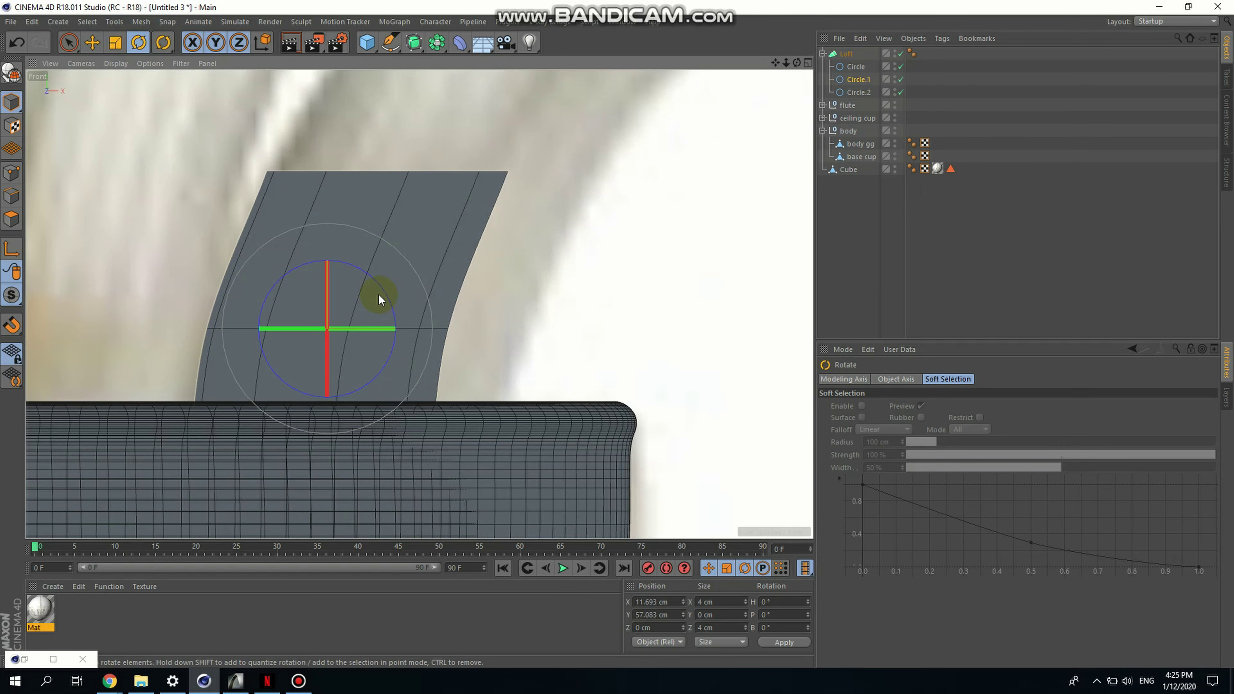
drag(385, 297, 389, 311)
click(859, 91)
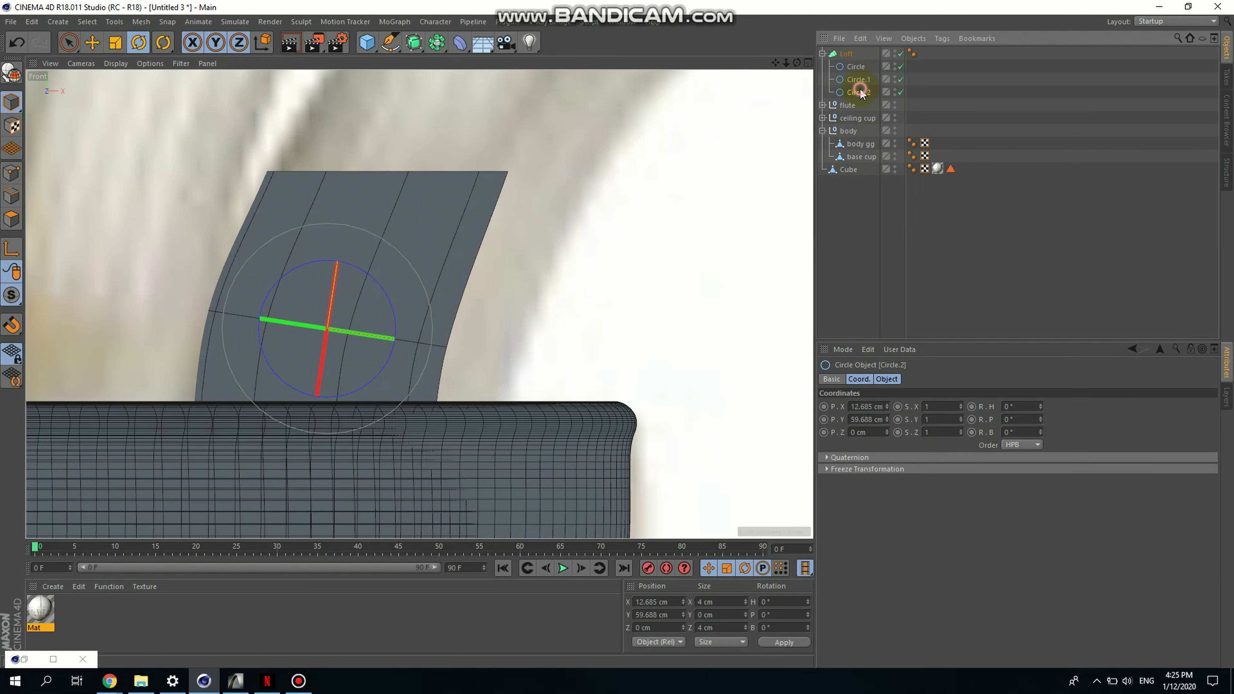
drag(431, 122, 446, 150)
scroll(341, 394, down, 4)
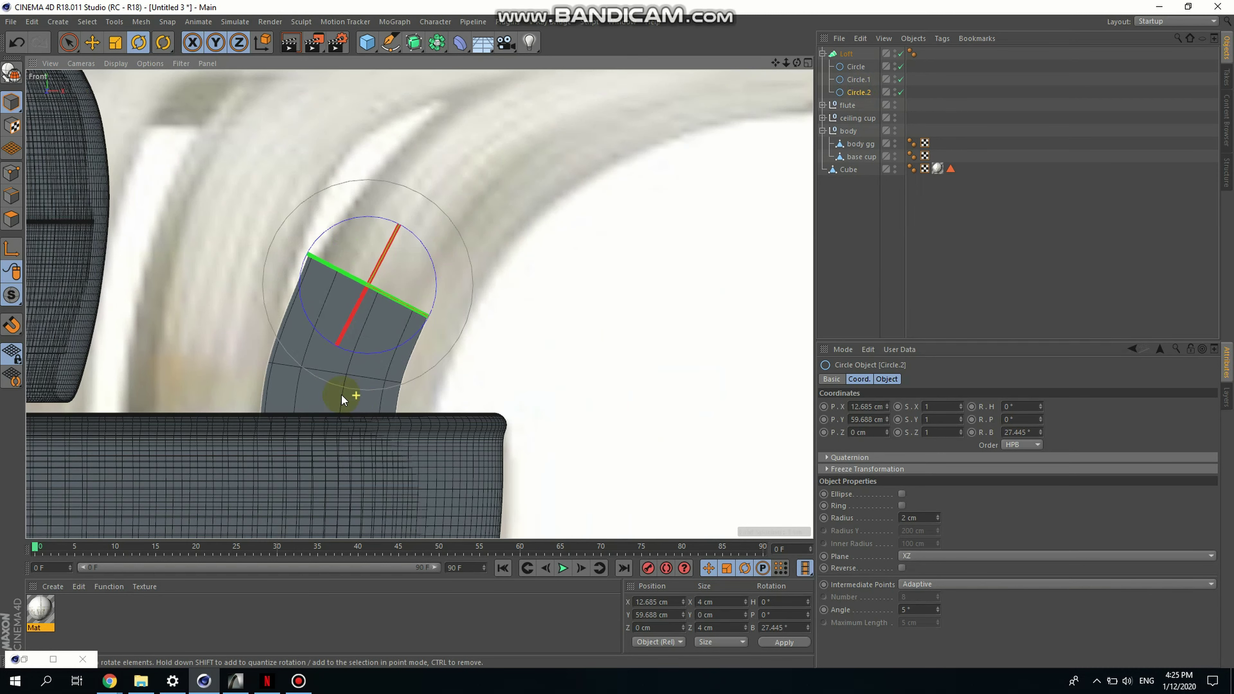
Duplicate the end circle along the arm to about X 14.7 cm, Y 62.5 cm and rotate the copy to about 39.6°
click(96, 45)
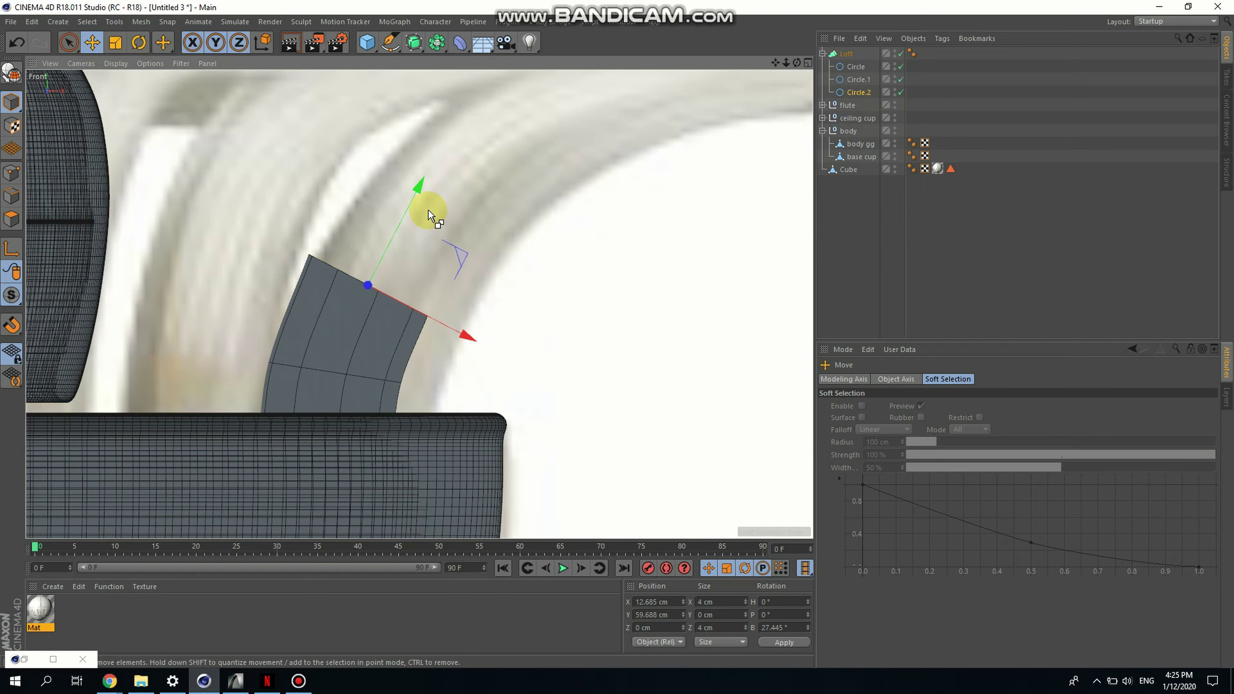
drag(433, 187, 549, 119)
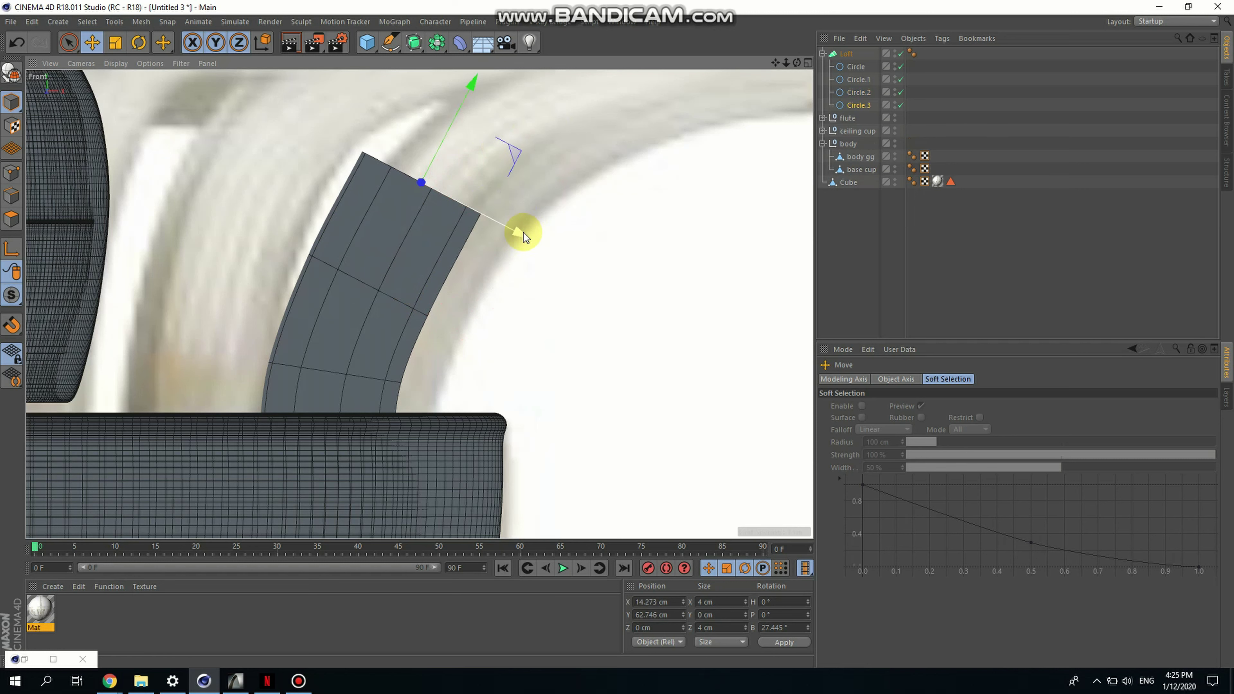
drag(522, 232, 532, 240)
drag(532, 244, 532, 243)
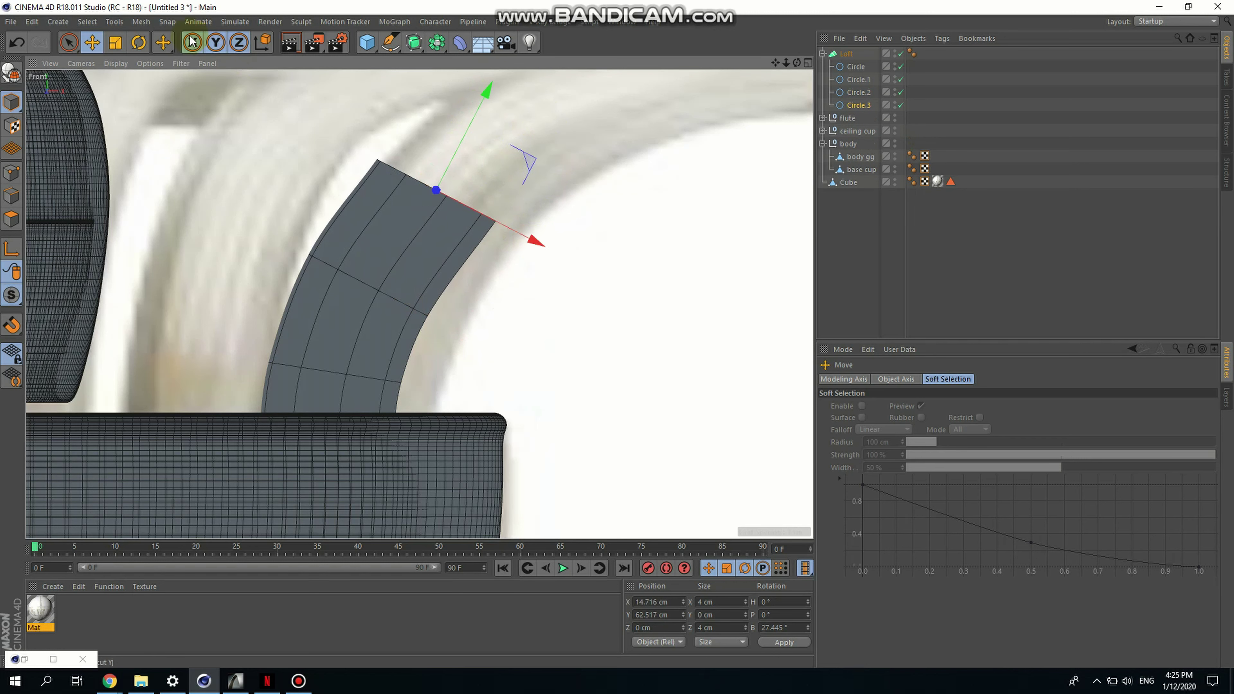
key(r)
drag(389, 135, 441, 171)
scroll(255, 386, down, 5)
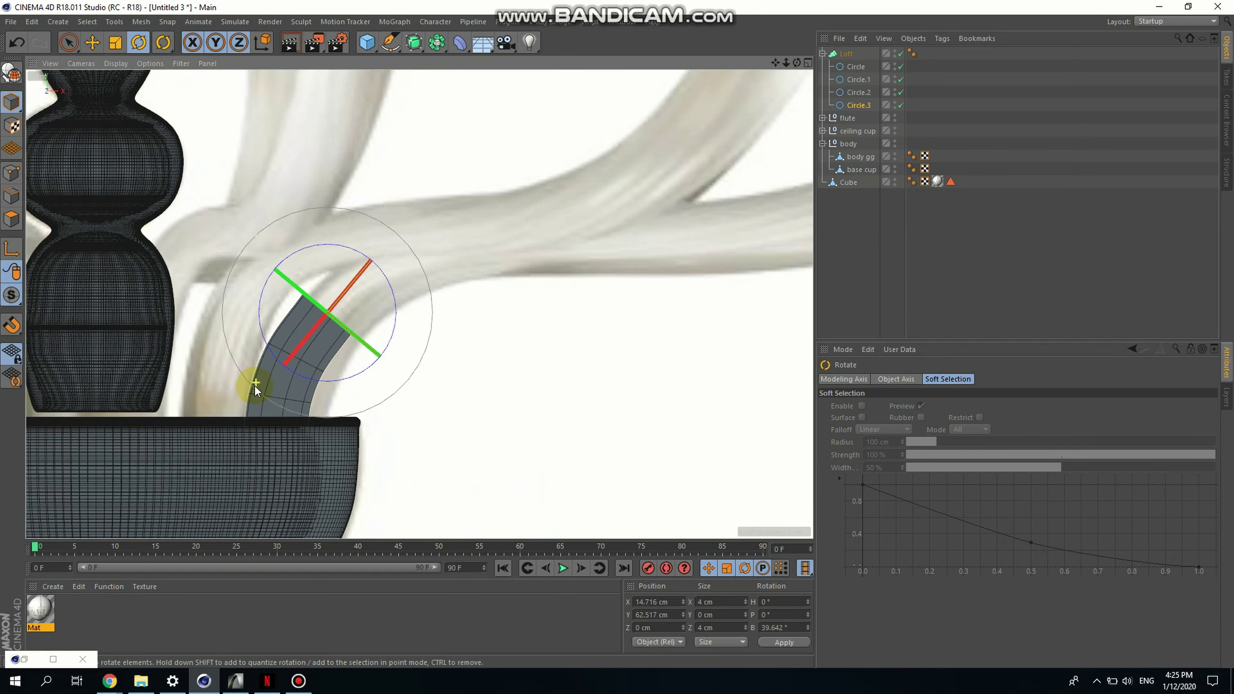
Add another circle copy along the bend at about X 16.4 cm, Y 64.1 cm, rotated to about 48.3°
click(92, 43)
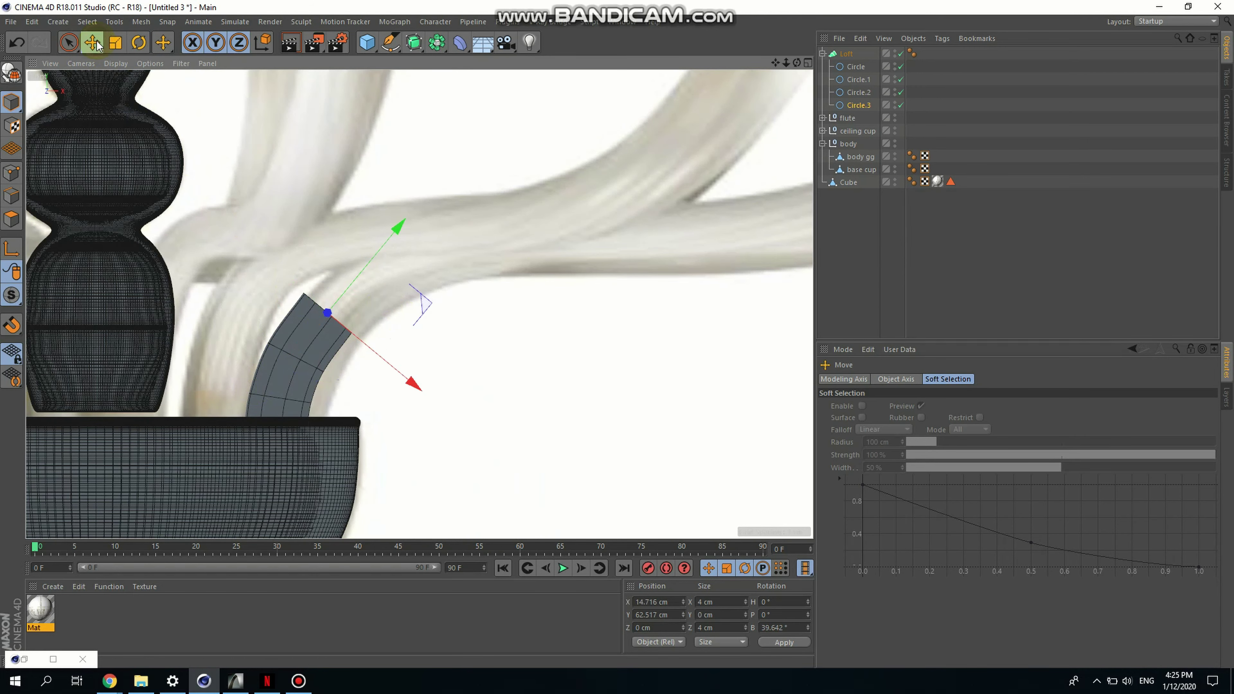
drag(378, 286, 462, 199)
drag(455, 333, 459, 346)
scroll(294, 367, up, 5)
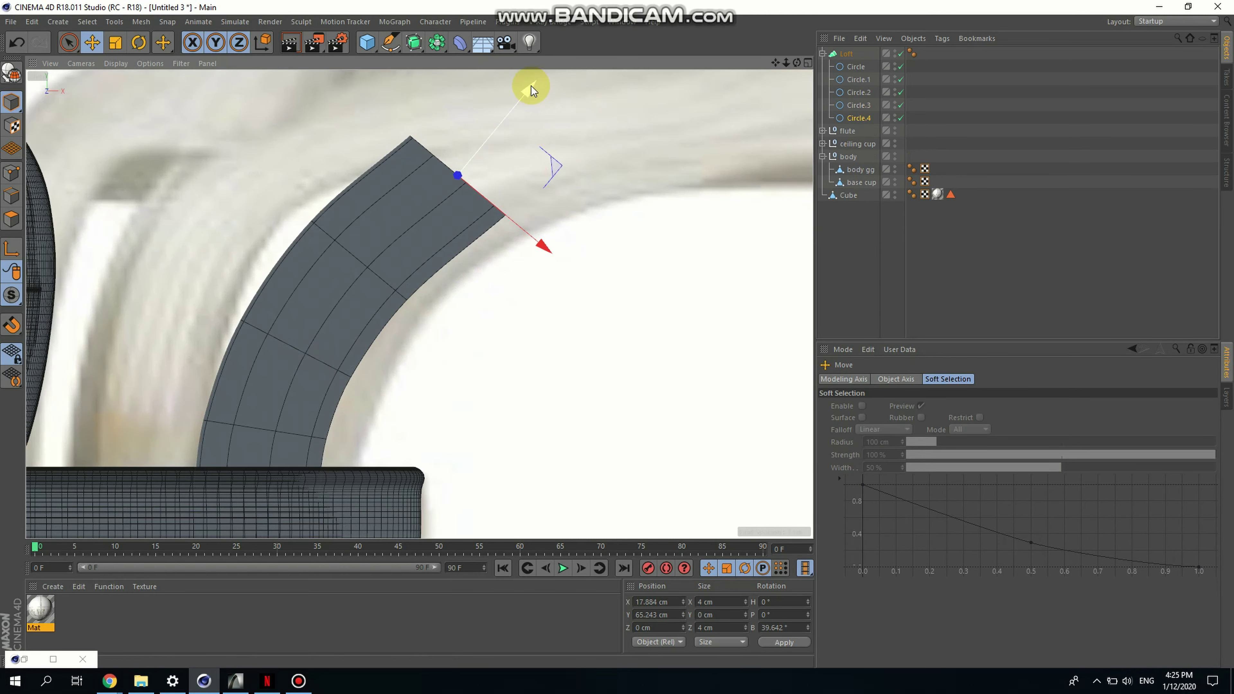
drag(531, 86, 491, 123)
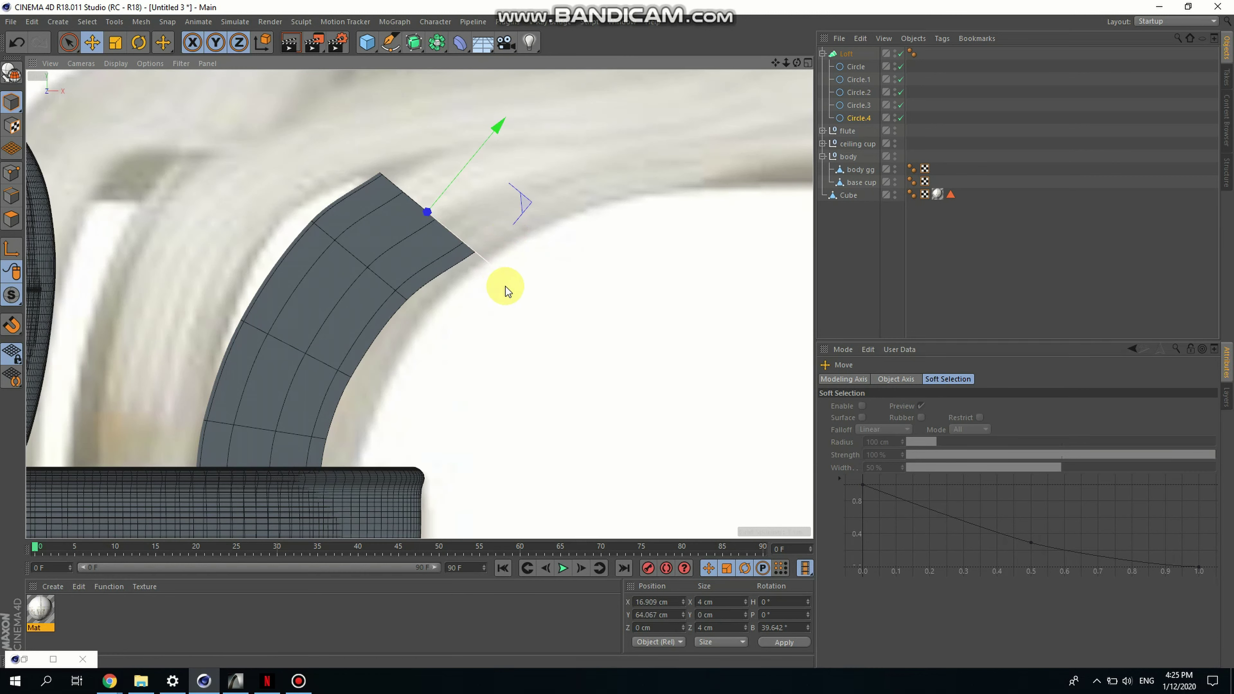
drag(505, 286, 497, 282)
drag(490, 122, 485, 143)
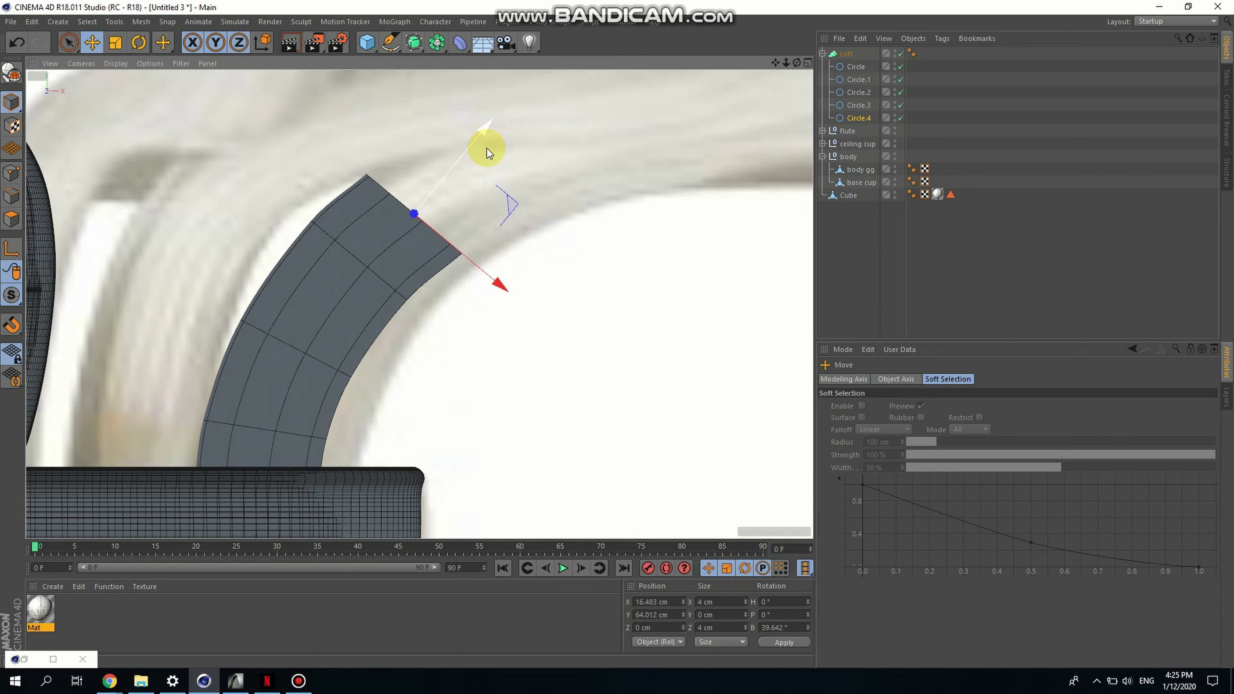
key(r)
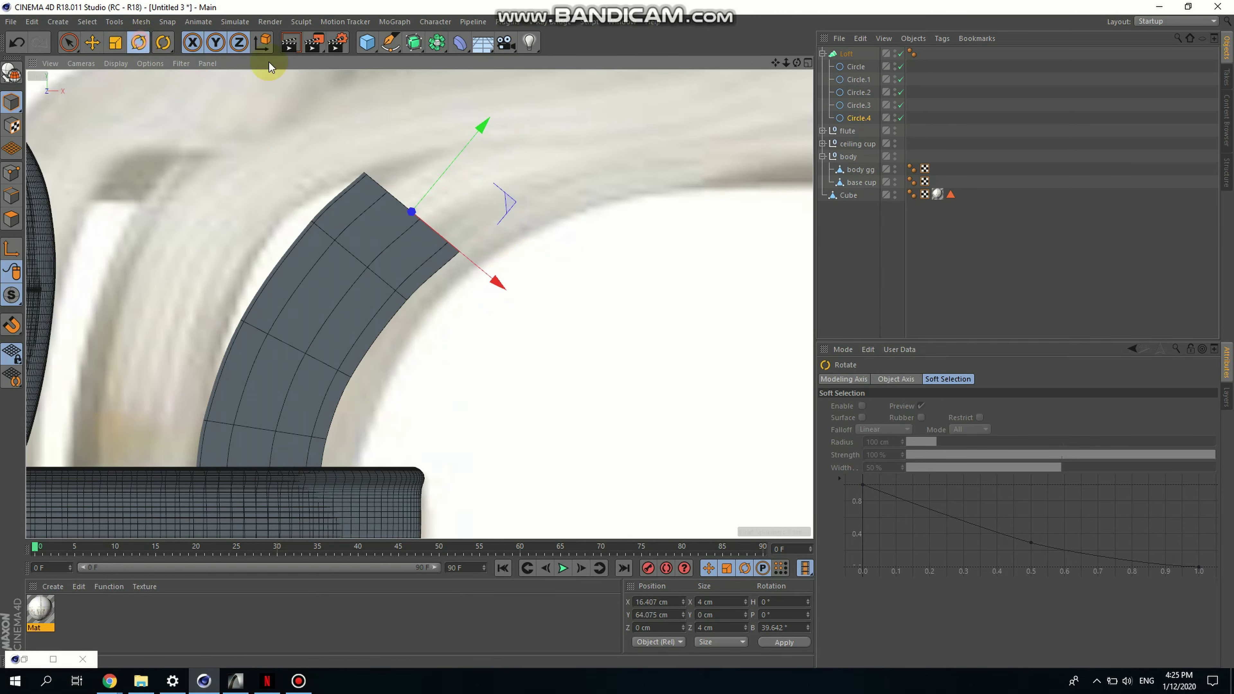
drag(379, 151, 392, 149)
Duplicate the end circle to about X 18.5 cm, Y 65.5 cm and rotate the copy to about 64.6° to follow the arm
click(99, 43)
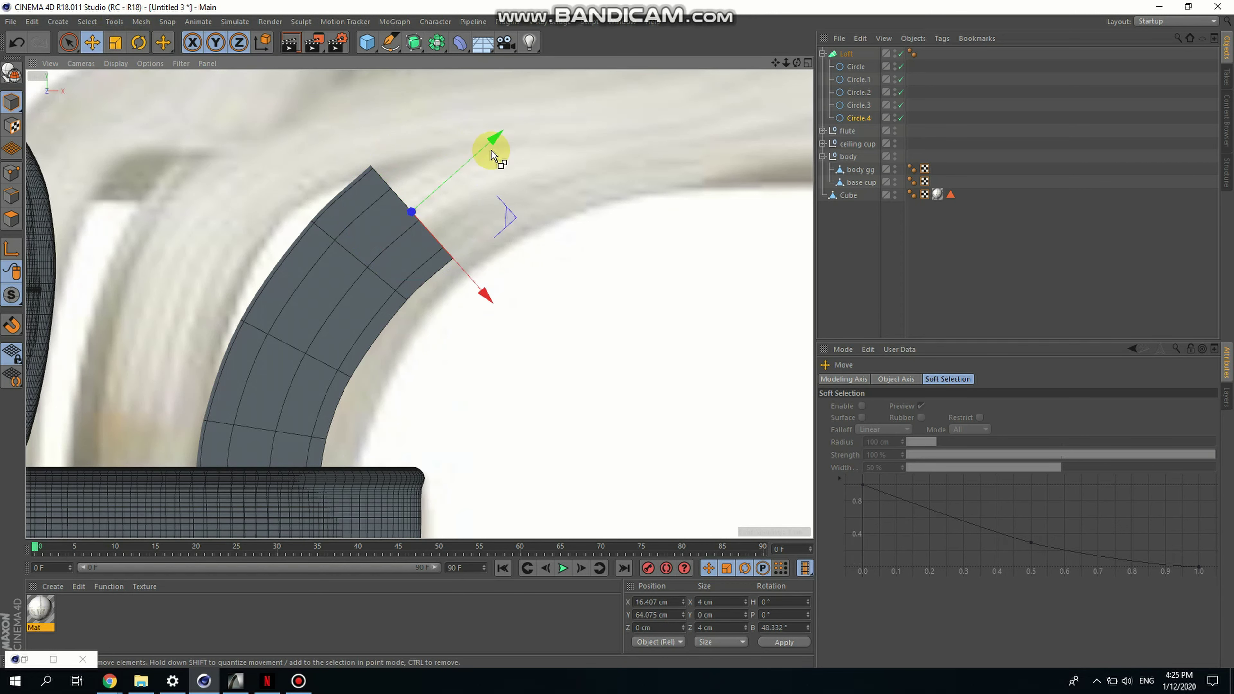
ctrl+drag(491, 141, 548, 151)
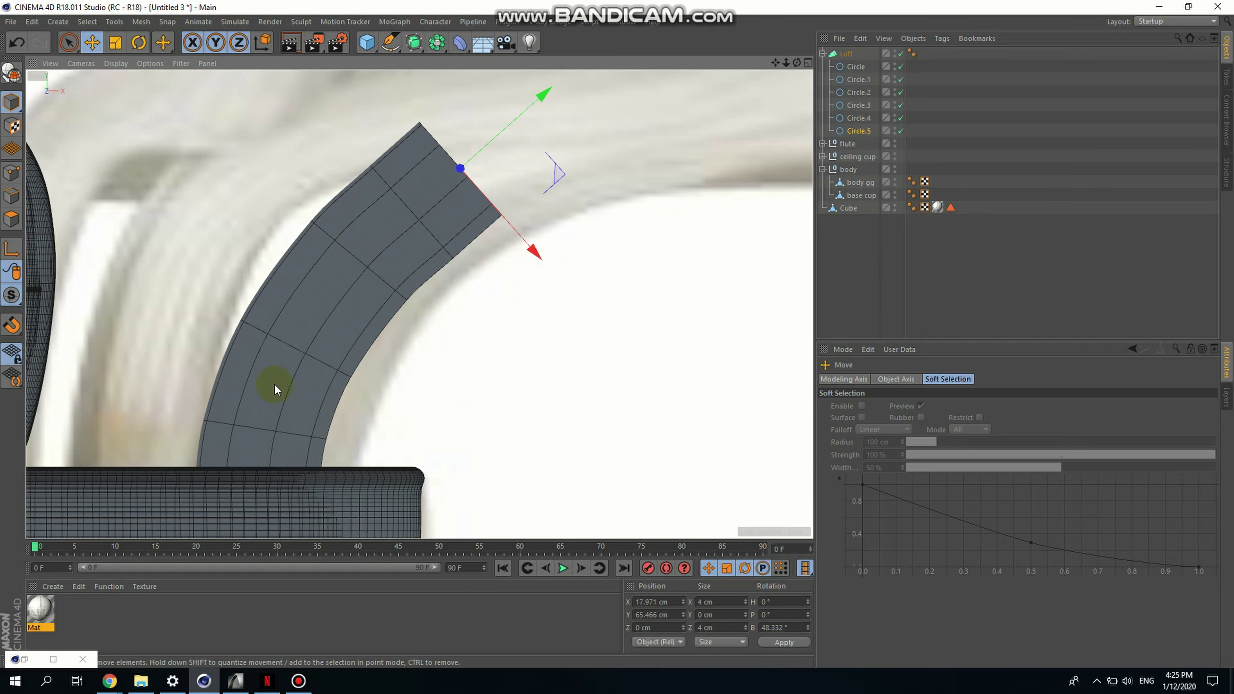
scroll(274, 384, down, 3)
drag(384, 257, 391, 255)
drag(376, 400, 379, 404)
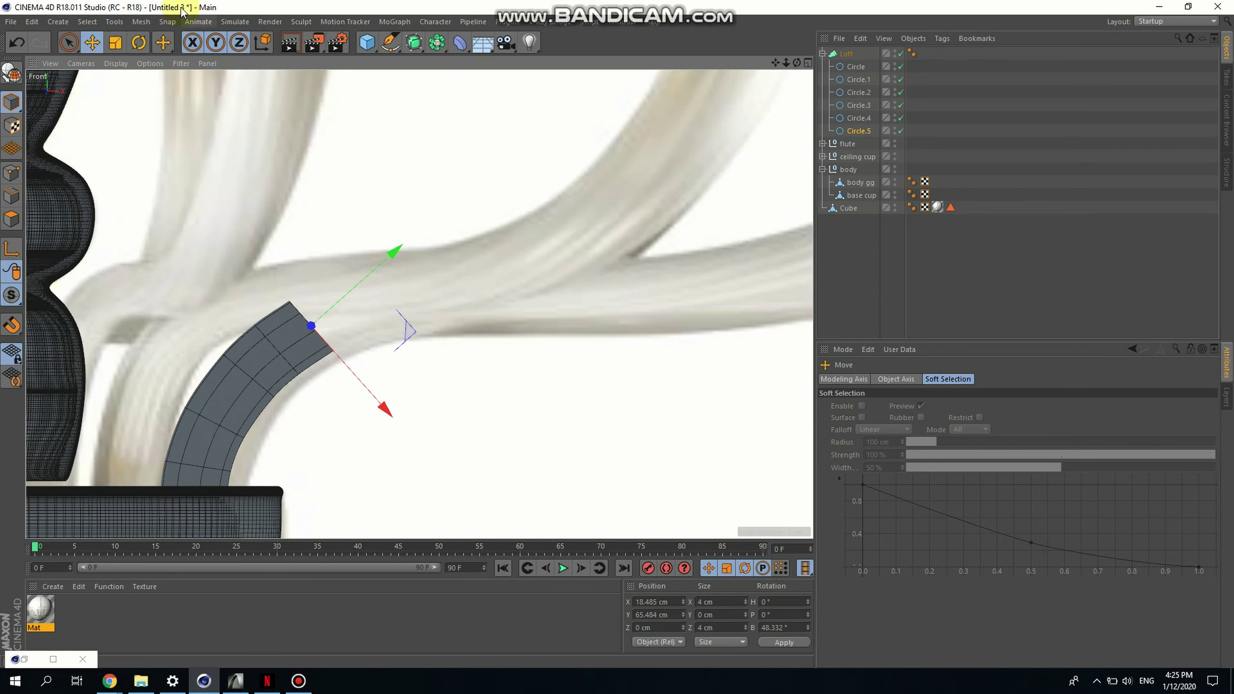
key(r)
scroll(313, 362, up, 3)
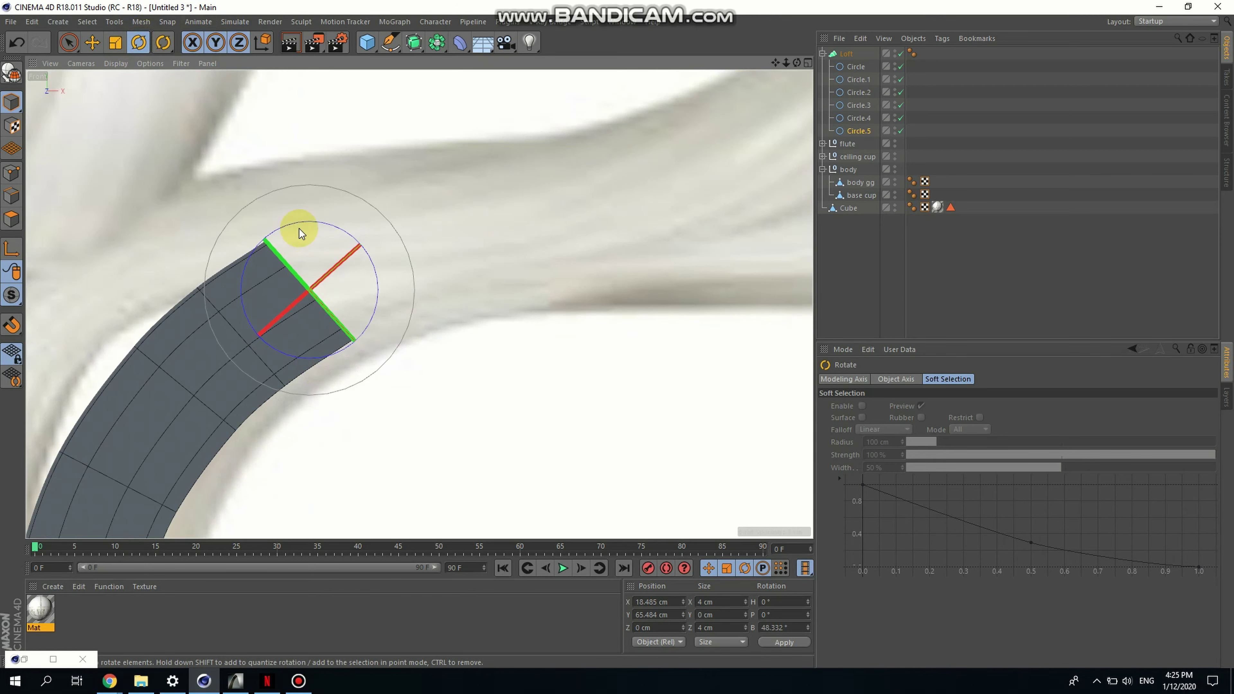
drag(297, 224, 542, 239)
Duplicate the end circle to about X 23 cm, Y 67.6 cm and rotate the copy in the front plane to about 82.3°
key(e)
scroll(315, 406, down, 2)
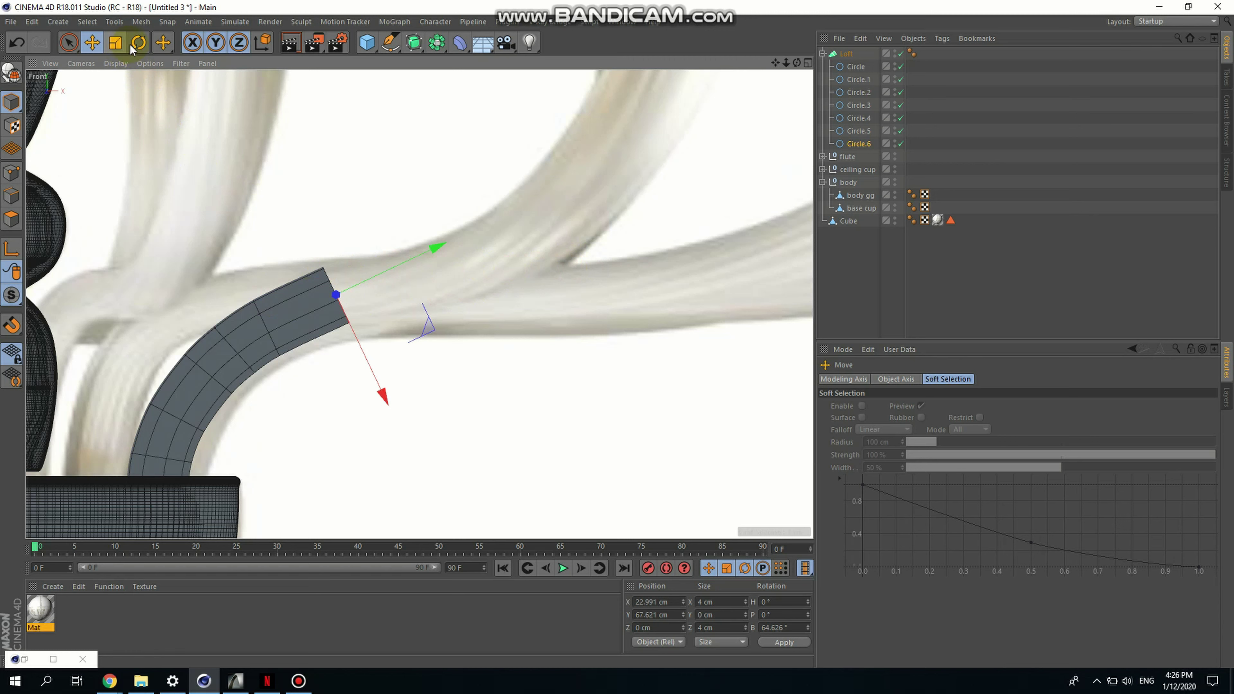
click(138, 43)
drag(406, 314, 397, 329)
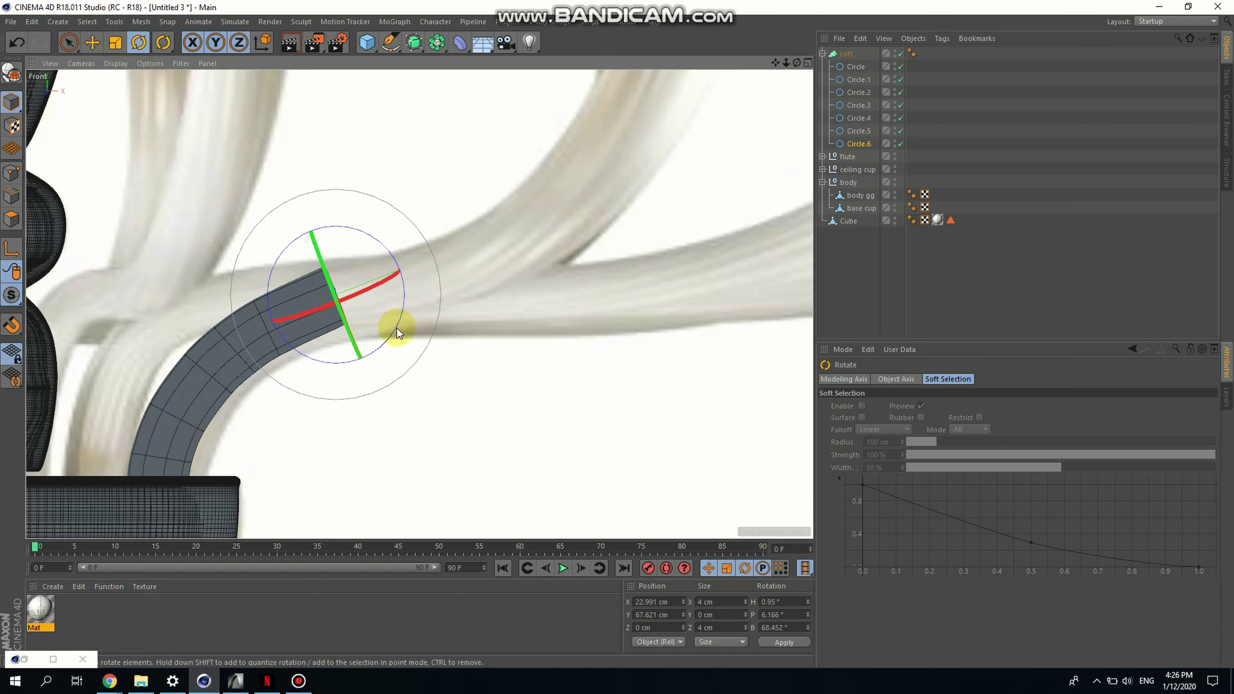
key(ctrl+z)
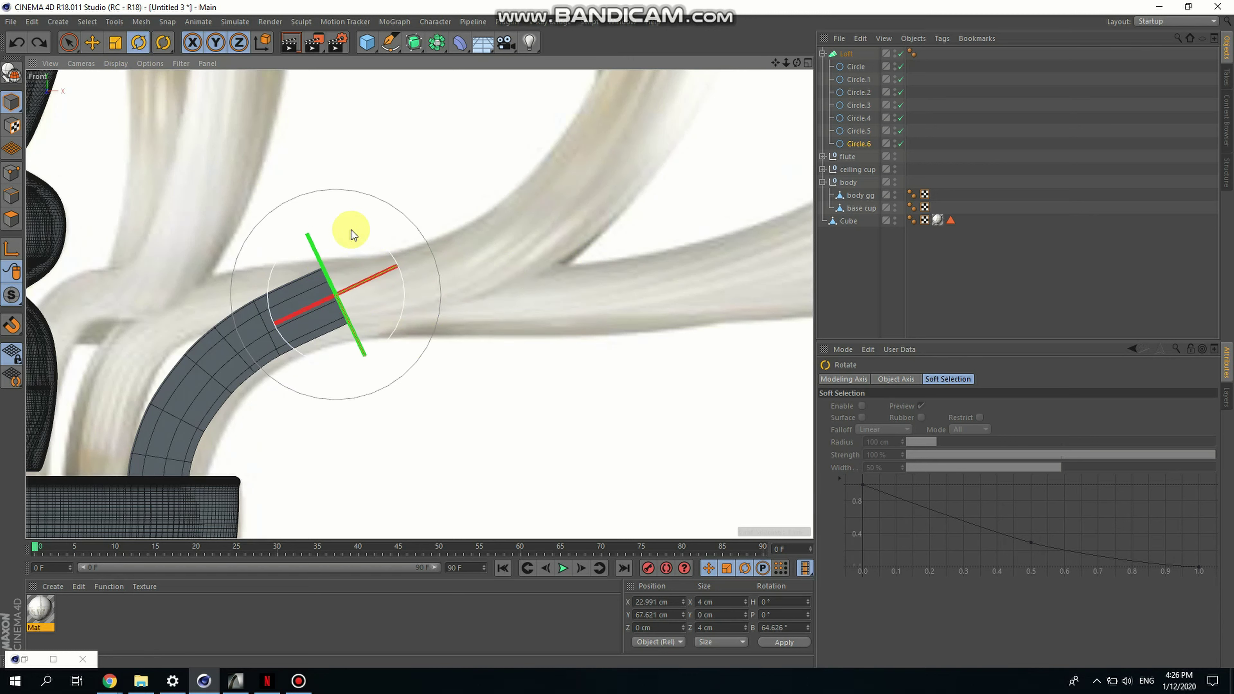
drag(351, 230, 369, 267)
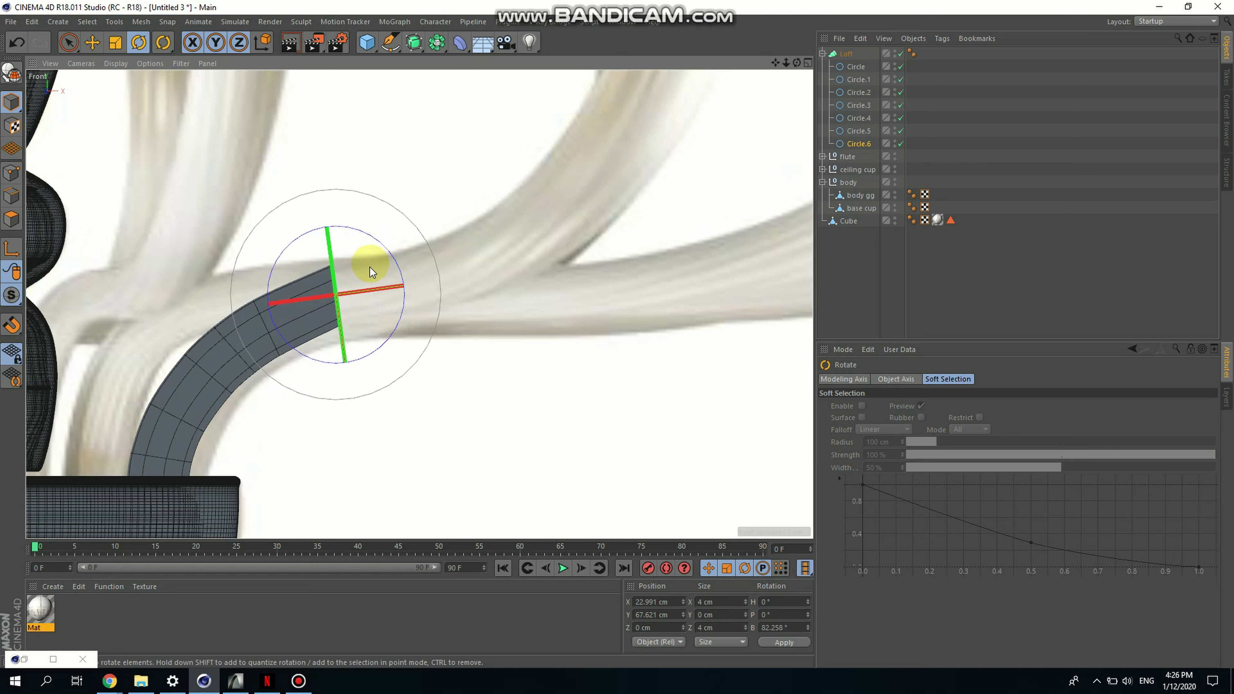
Lower the end circle onto the reference arm, pull it back to about X 20.3 cm, and duplicate it to about X 24 cm, Y 66.9 cm
click(92, 42)
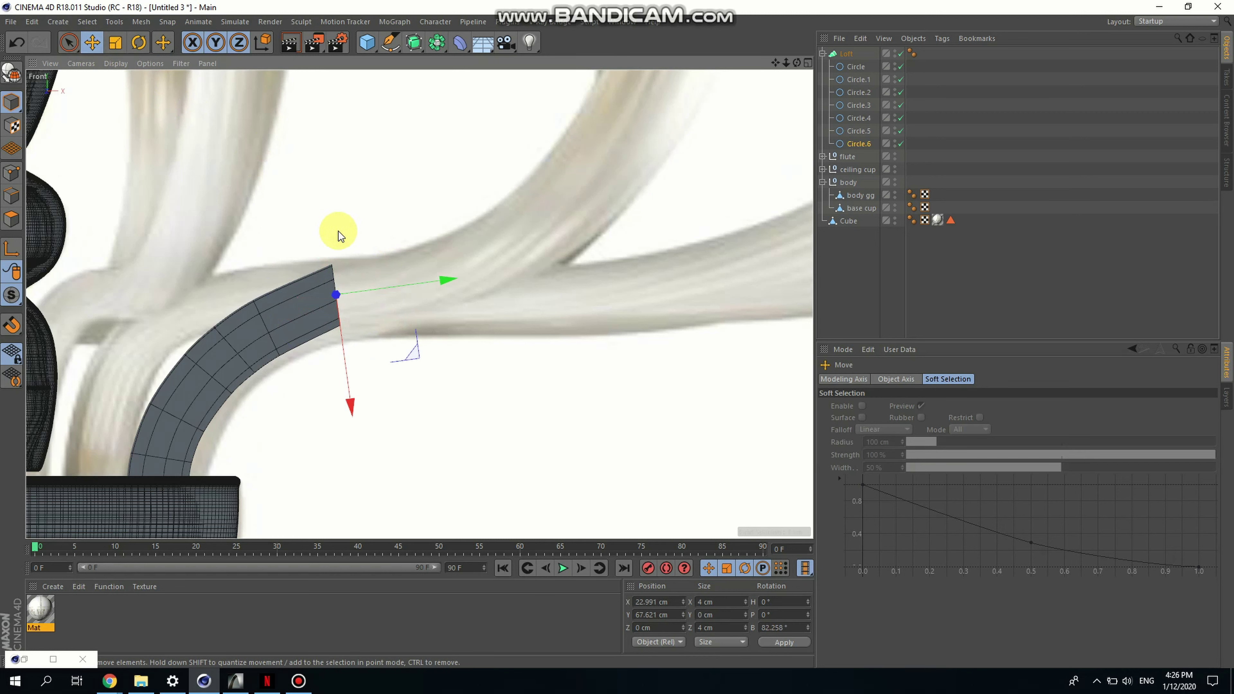
drag(342, 407, 336, 419)
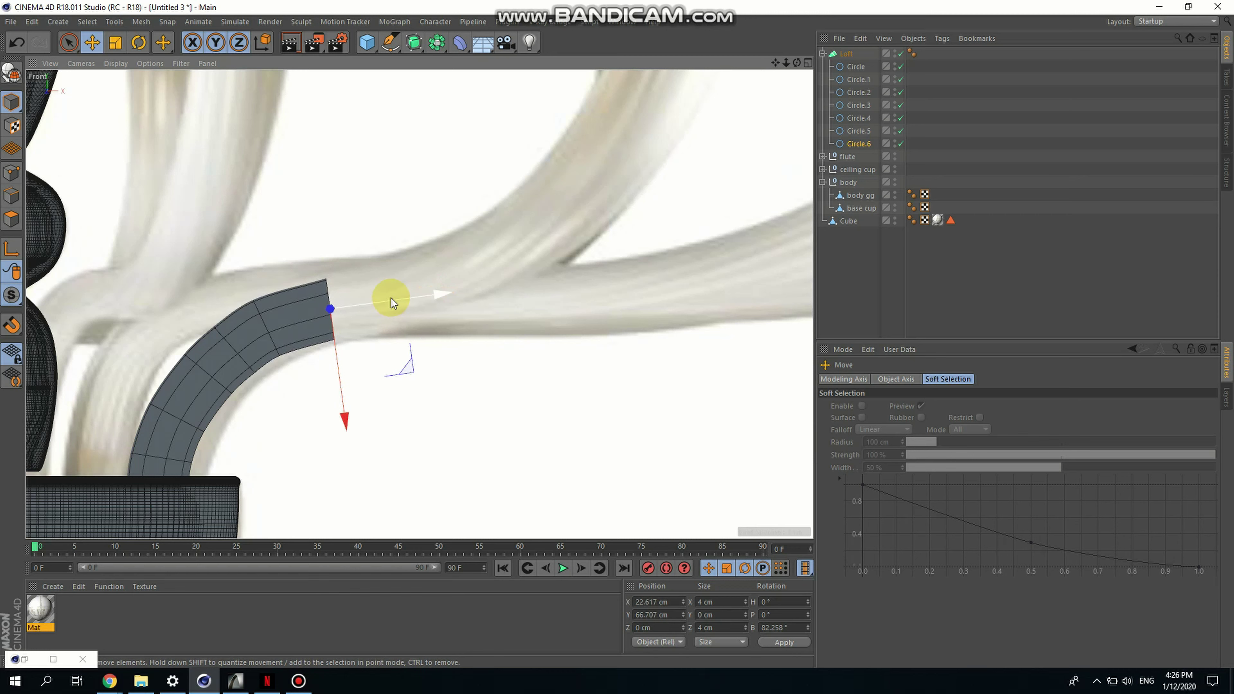
drag(389, 298, 417, 304)
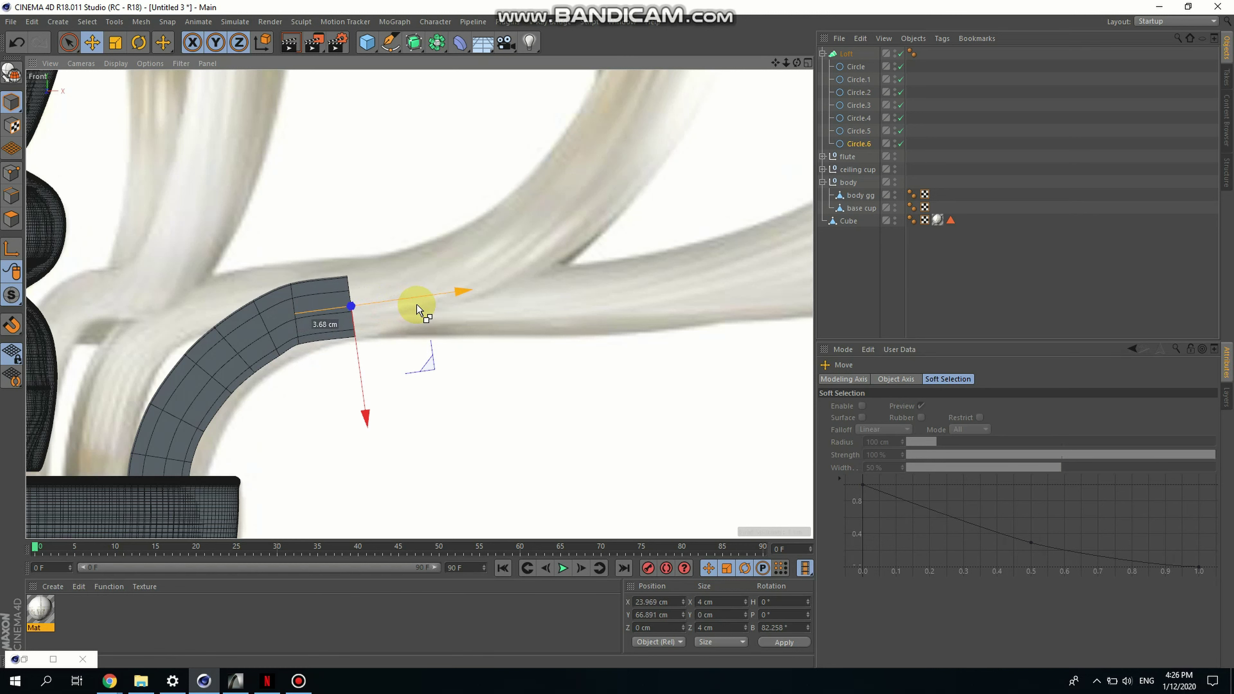
Slide the next-to-last circle along the arm to about X 21 cm, Y 66.5 cm
click(858, 144)
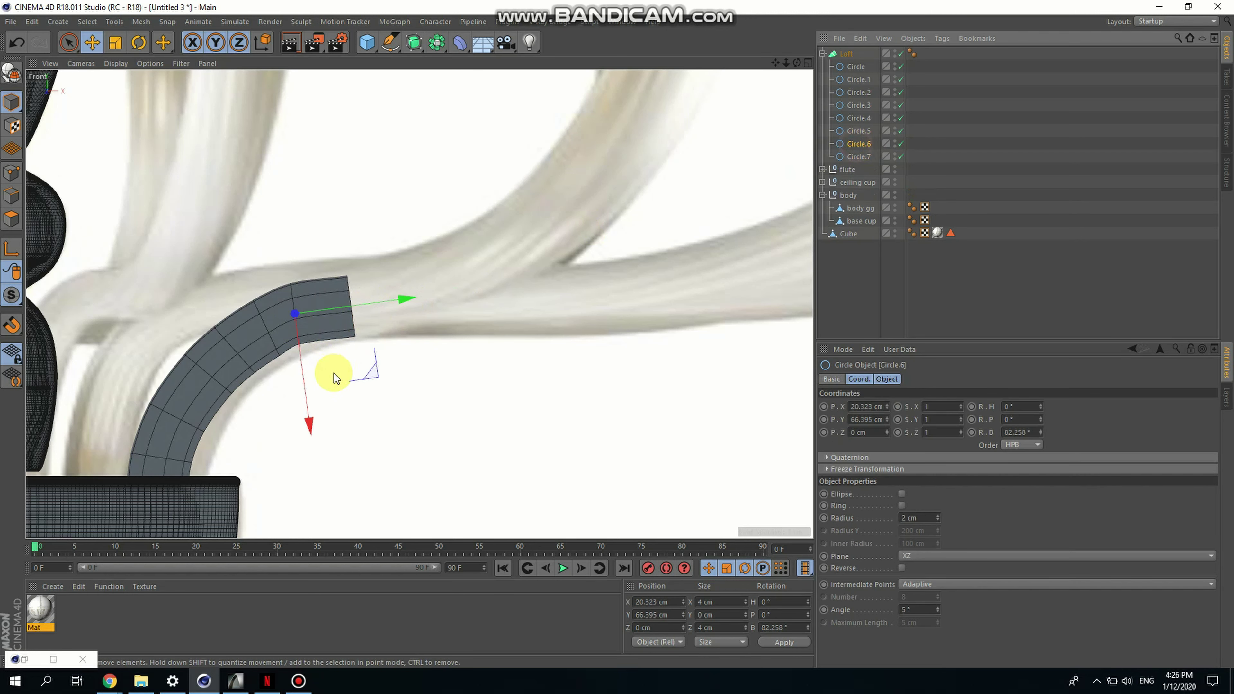
drag(351, 296, 372, 304)
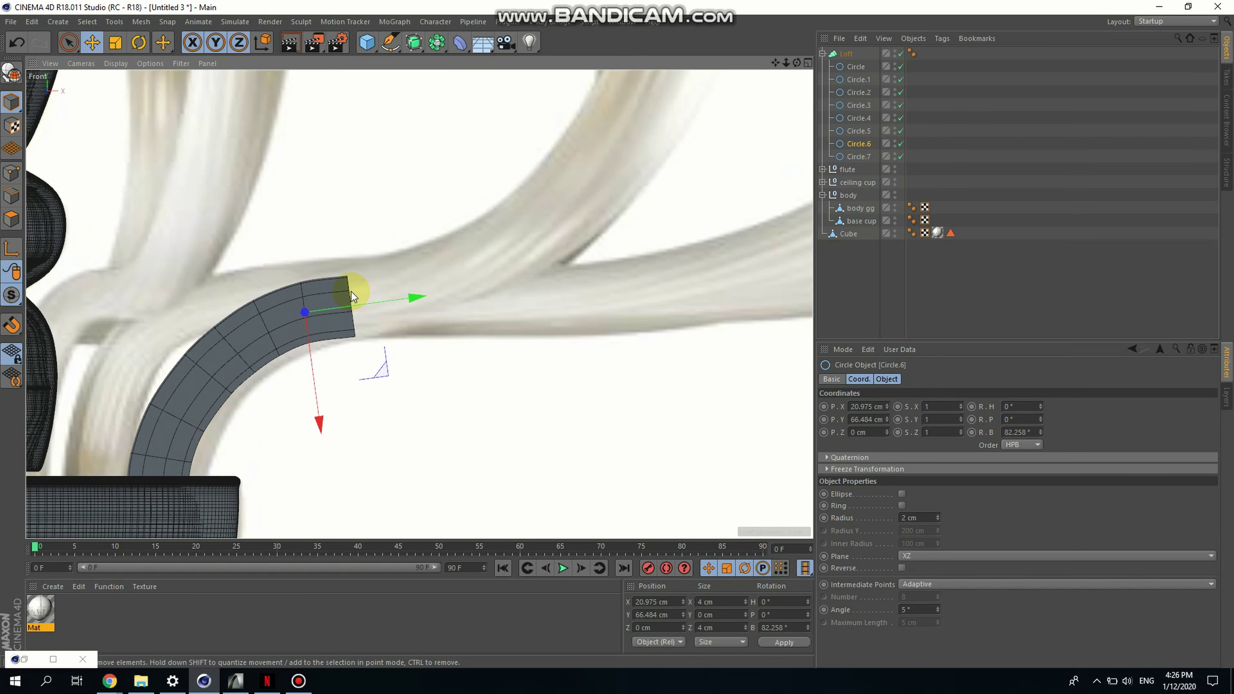
click(346, 277)
Rotate the Loft's end circle nearly upright, to a bank of about 88.2°
click(859, 156)
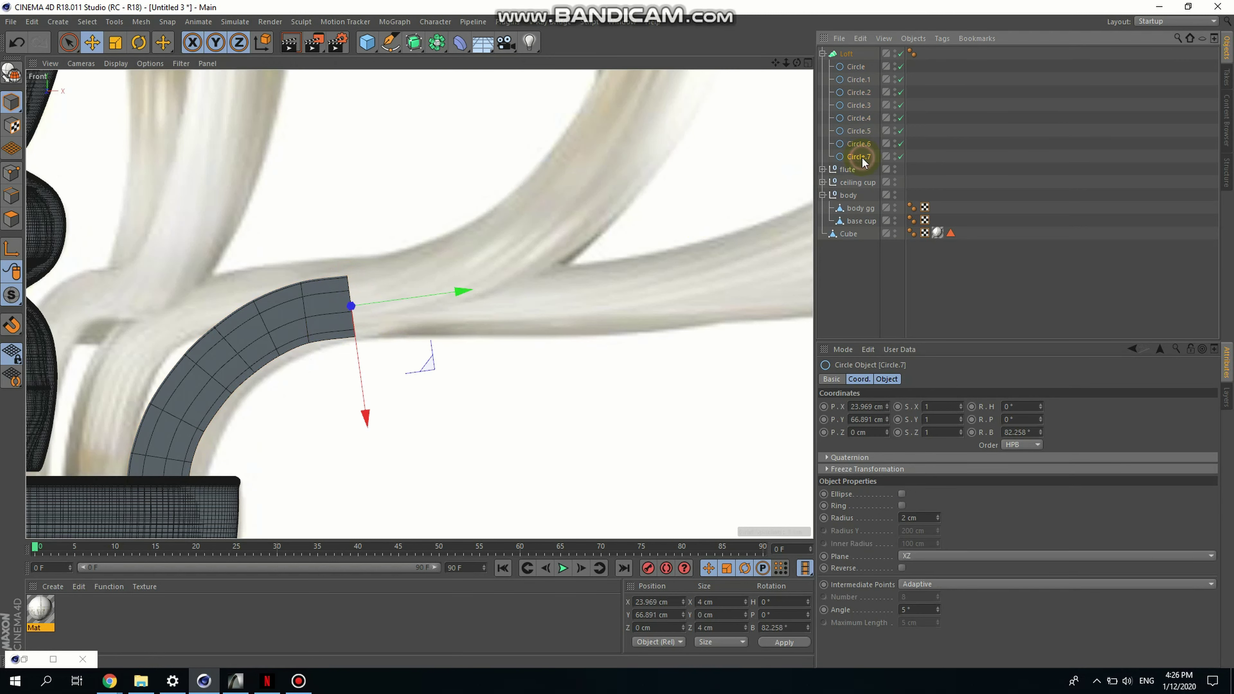
key(r)
scroll(308, 408, up, 3)
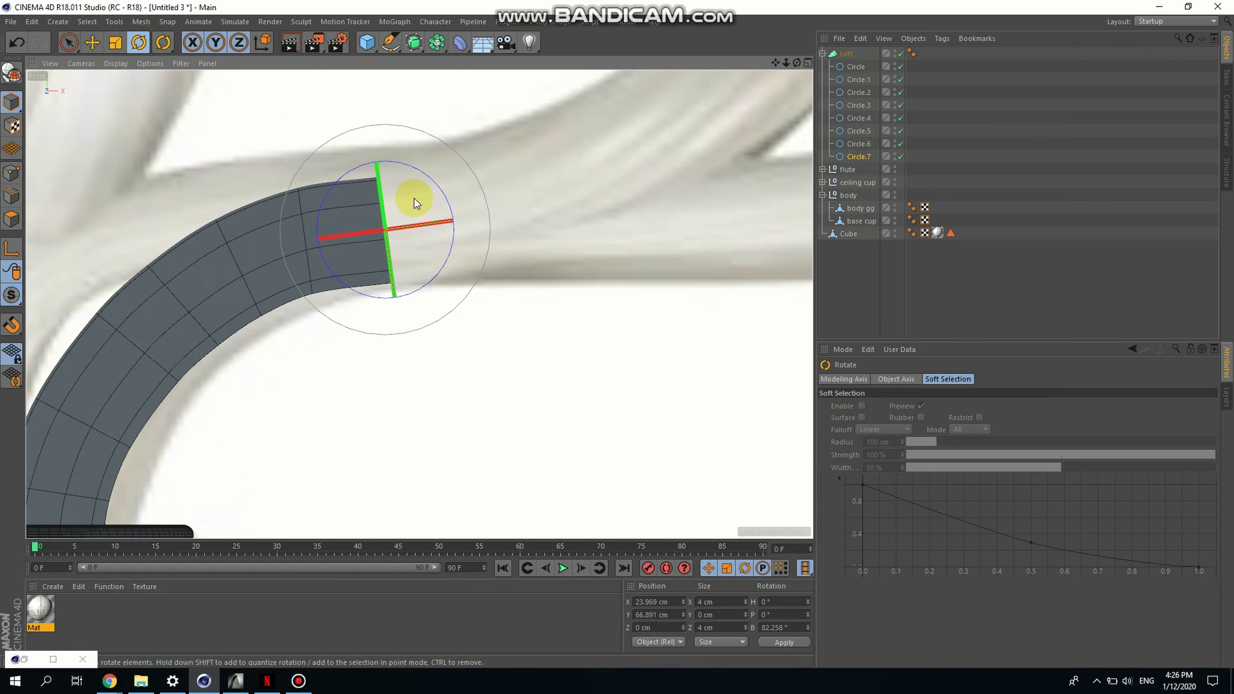
drag(417, 171, 423, 175)
scroll(337, 370, down, 2)
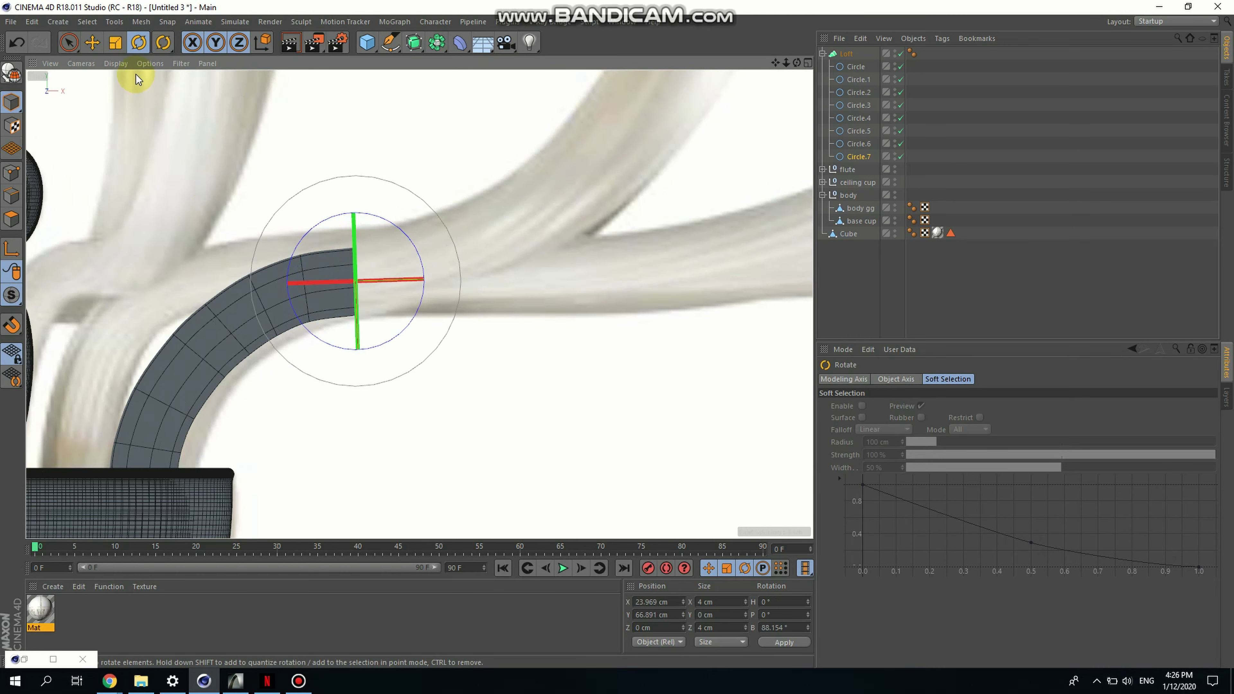
Duplicate the end circle three times along the reference arm, with the first copy at about X 31.8 cm and the last at about X 50.5 cm
click(92, 43)
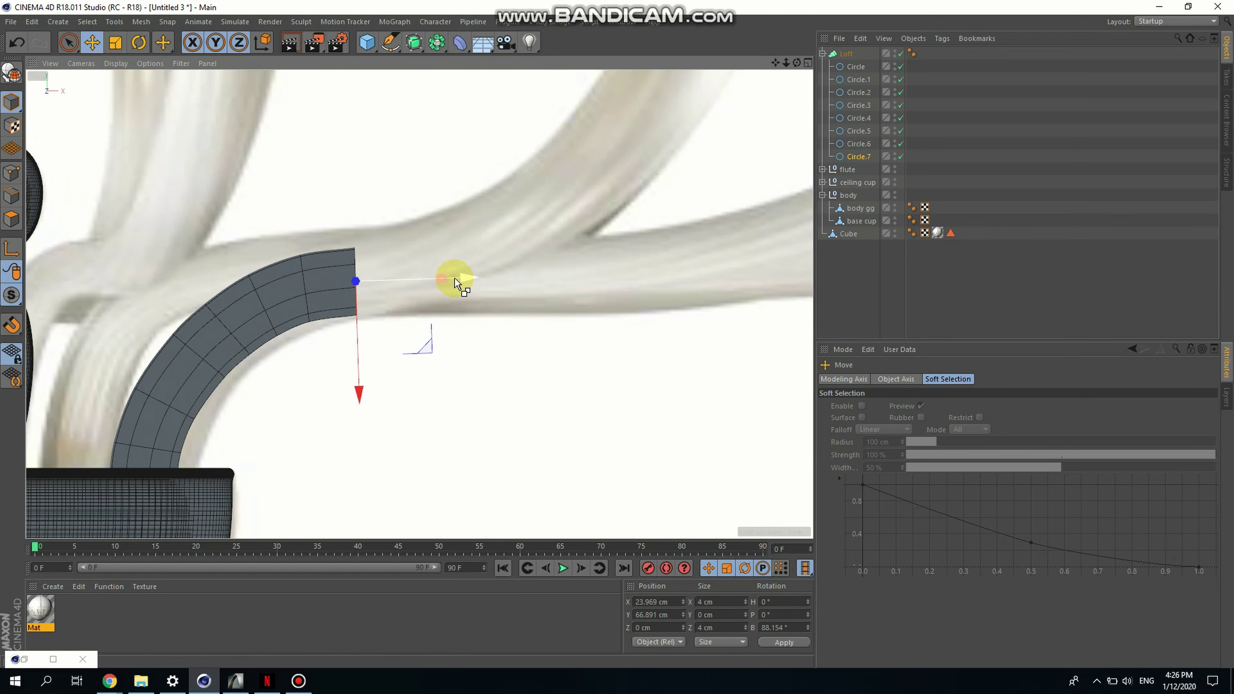
ctrl+drag(454, 278, 573, 272)
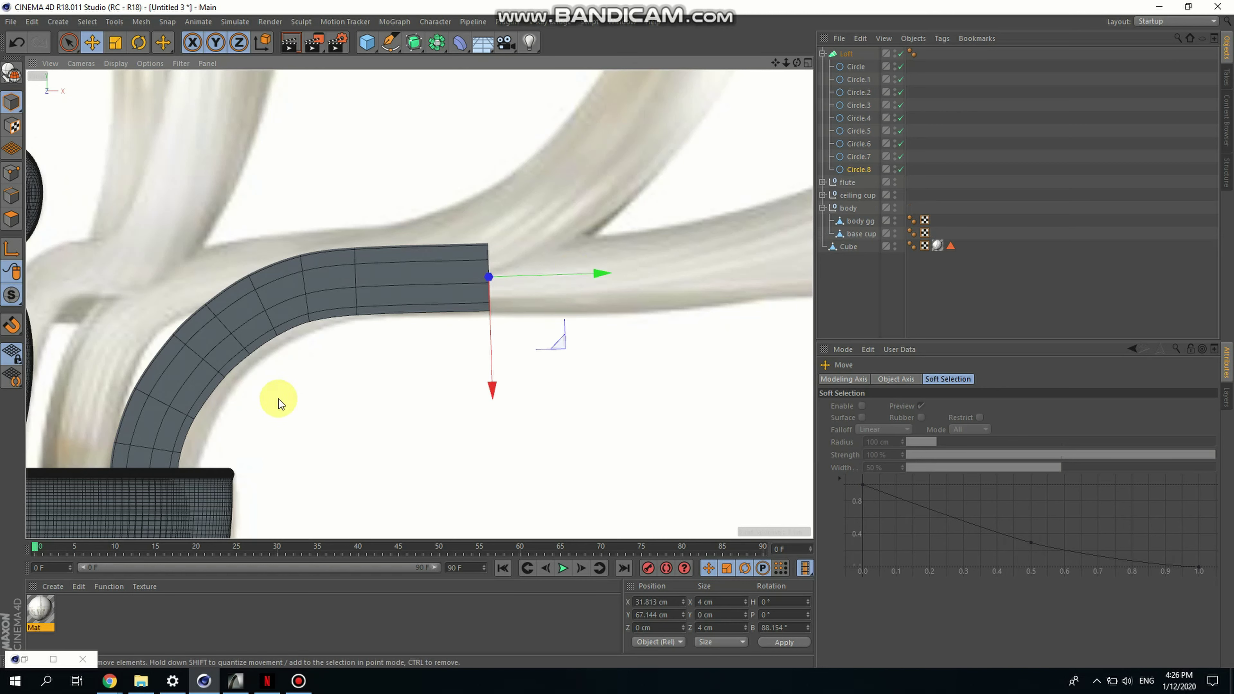
scroll(279, 403, down, 1)
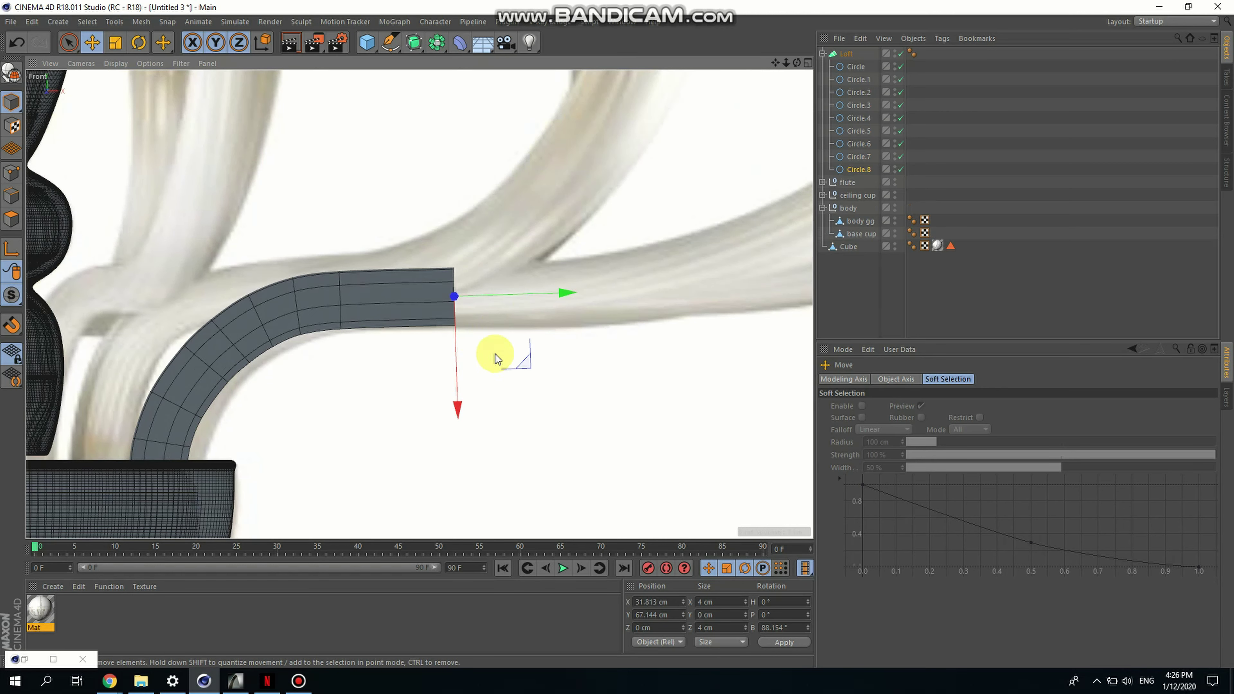
scroll(354, 325, down, 3)
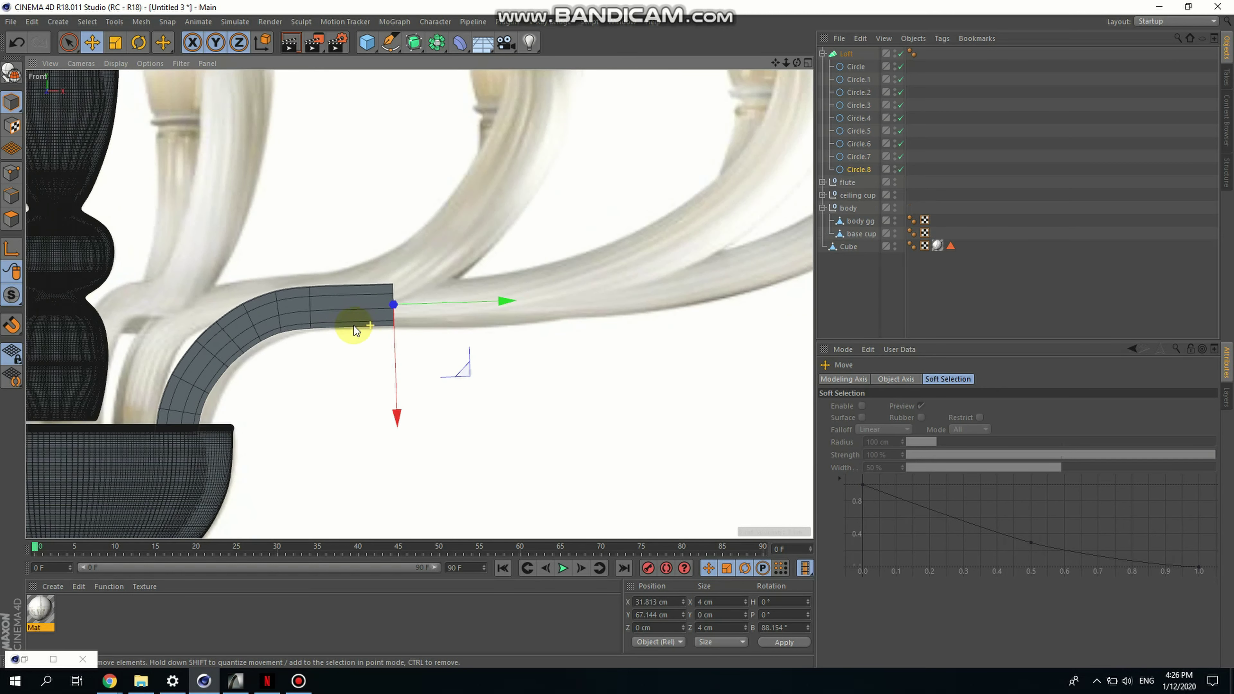
scroll(504, 333, up, 2)
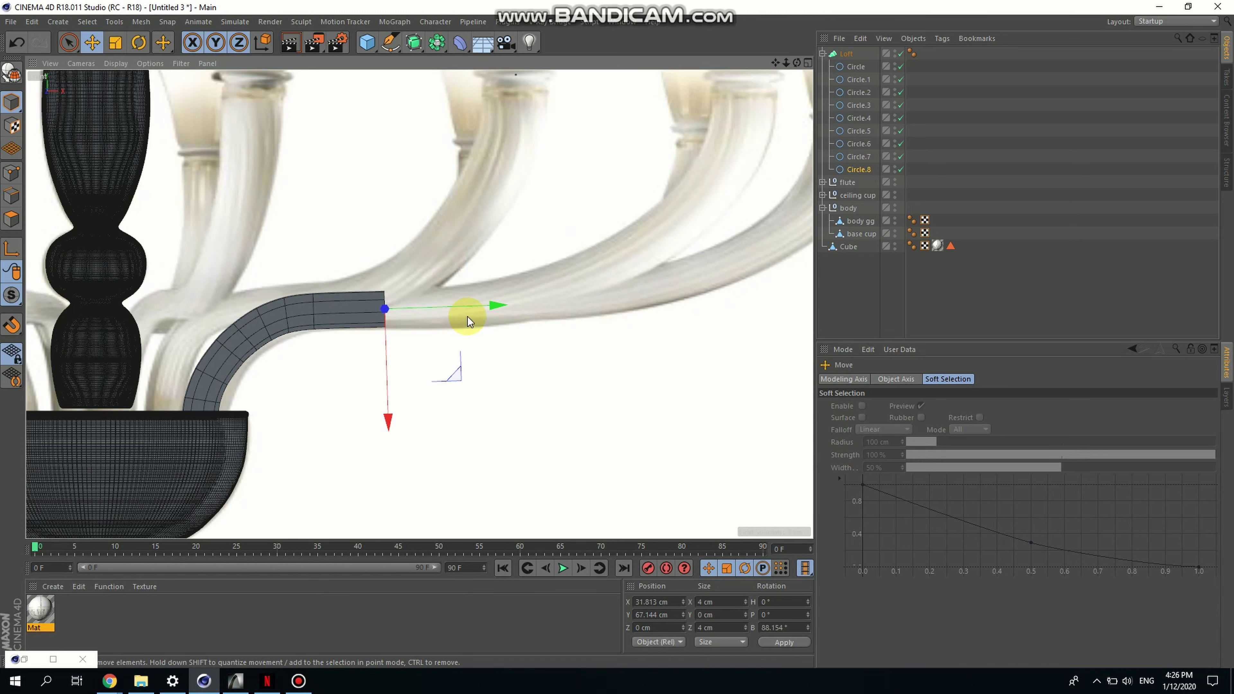
drag(470, 307, 613, 311)
scroll(577, 367, up, 3)
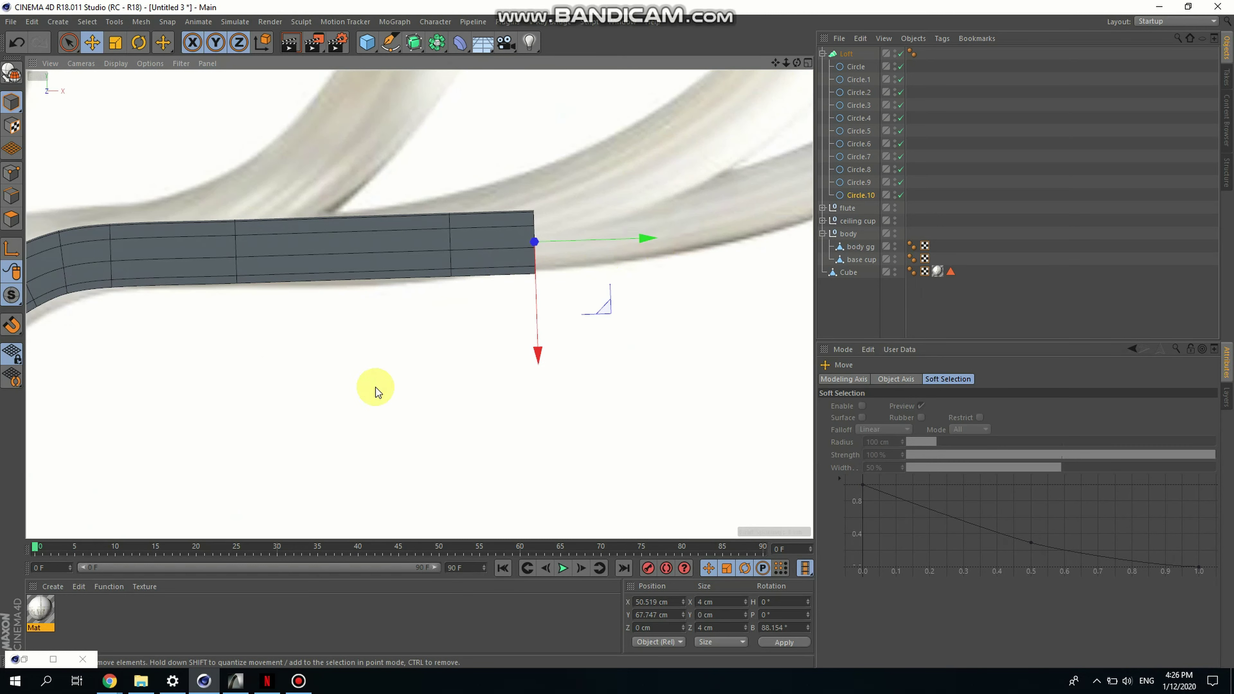
Raise the end circle to about Y 68 cm and duplicate it to about X 56.3 cm, Y 68.1 cm
scroll(384, 380, down, 3)
drag(441, 385, 444, 382)
drag(523, 295, 593, 282)
Rotate the Loft's end circle to a bank of about 81° and raise it to about Y 68.7 cm
key(r)
scroll(547, 241, up, 3)
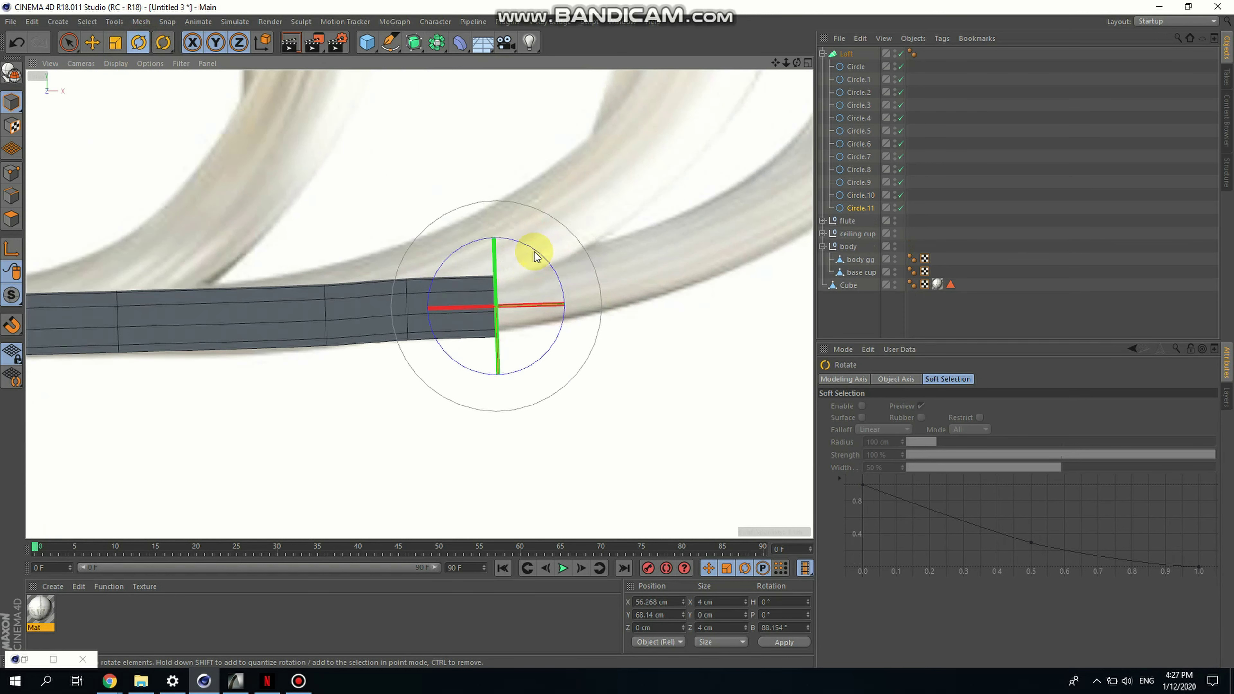
drag(530, 248, 525, 242)
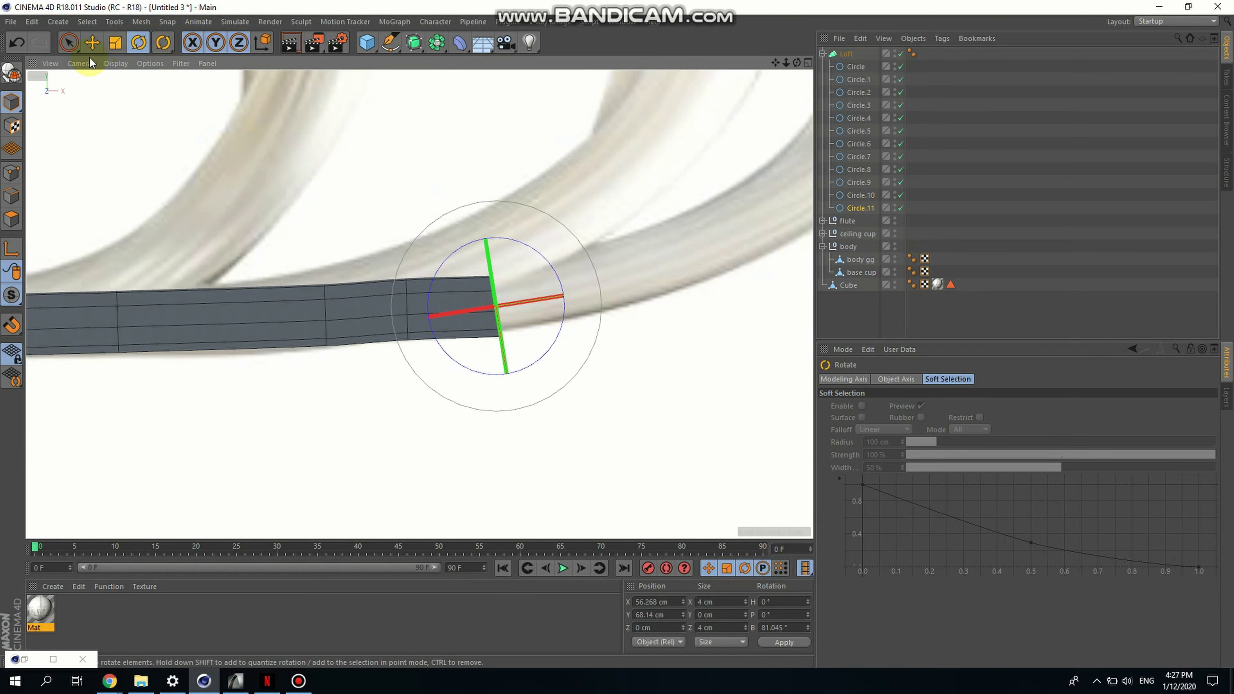
key(e)
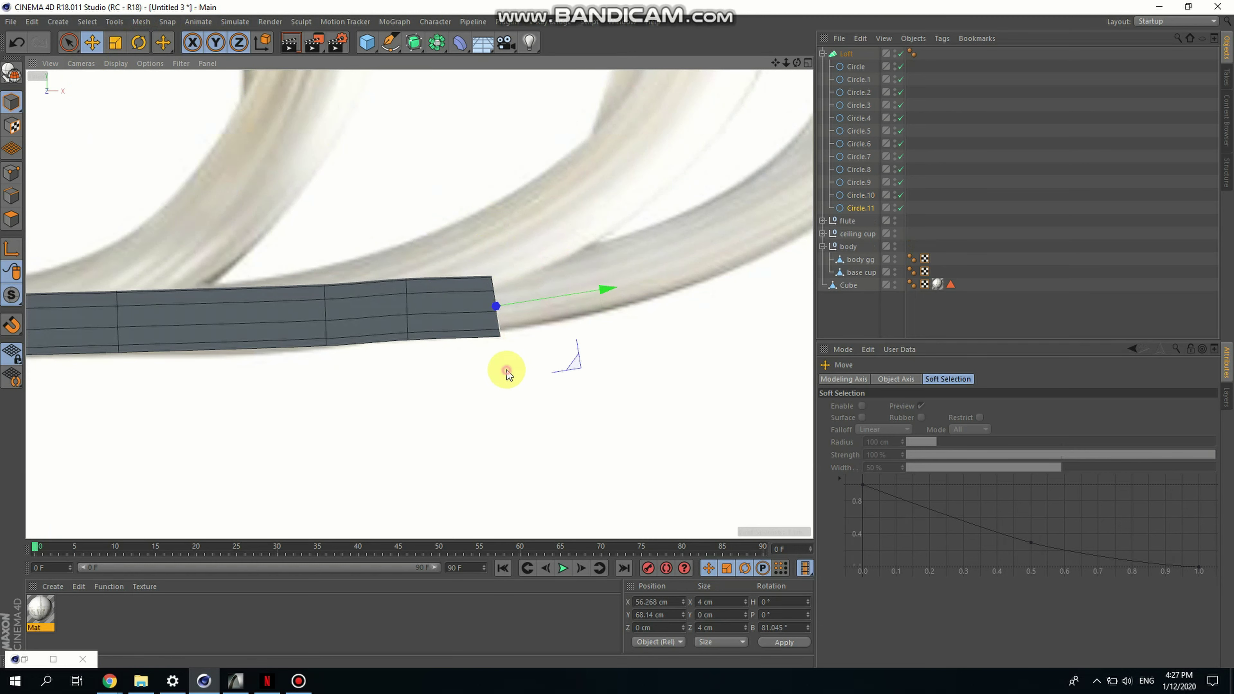
drag(506, 370, 506, 362)
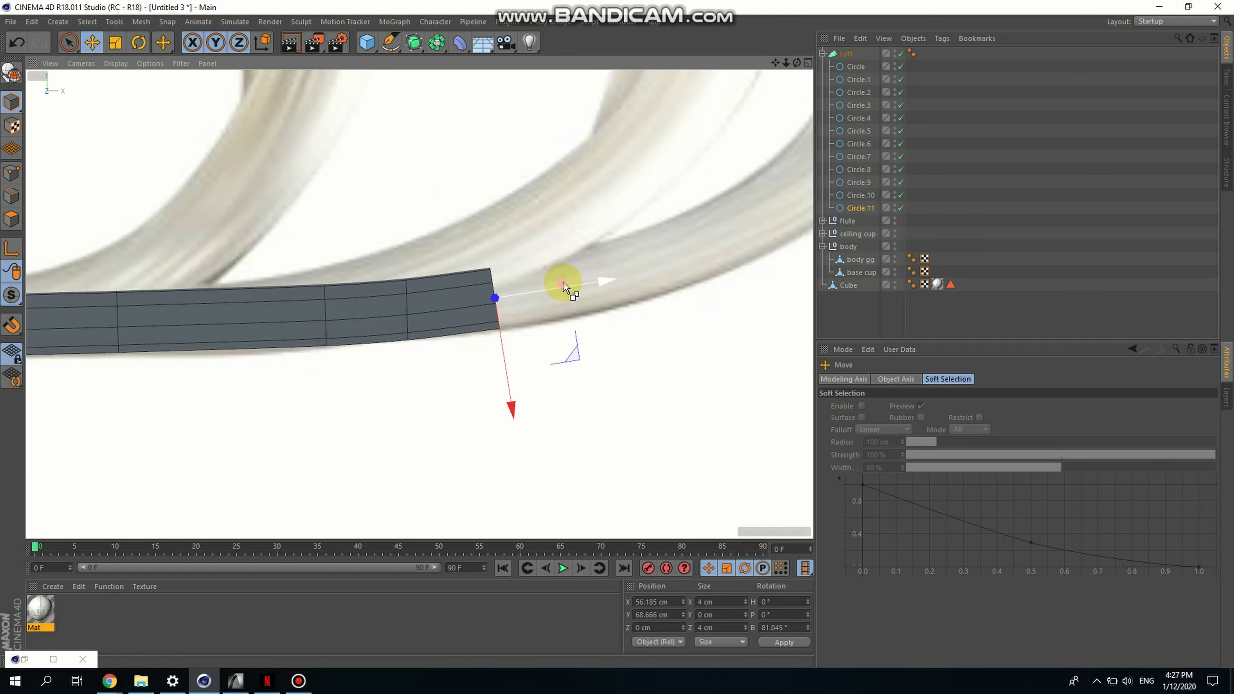
Duplicate the end circle twice along the rising arm, to about X 61 cm, Y 69.4 cm and X 65.8 cm, Y 70.8 cm
ctrl+drag(563, 283, 635, 263)
scroll(273, 451, down, 3)
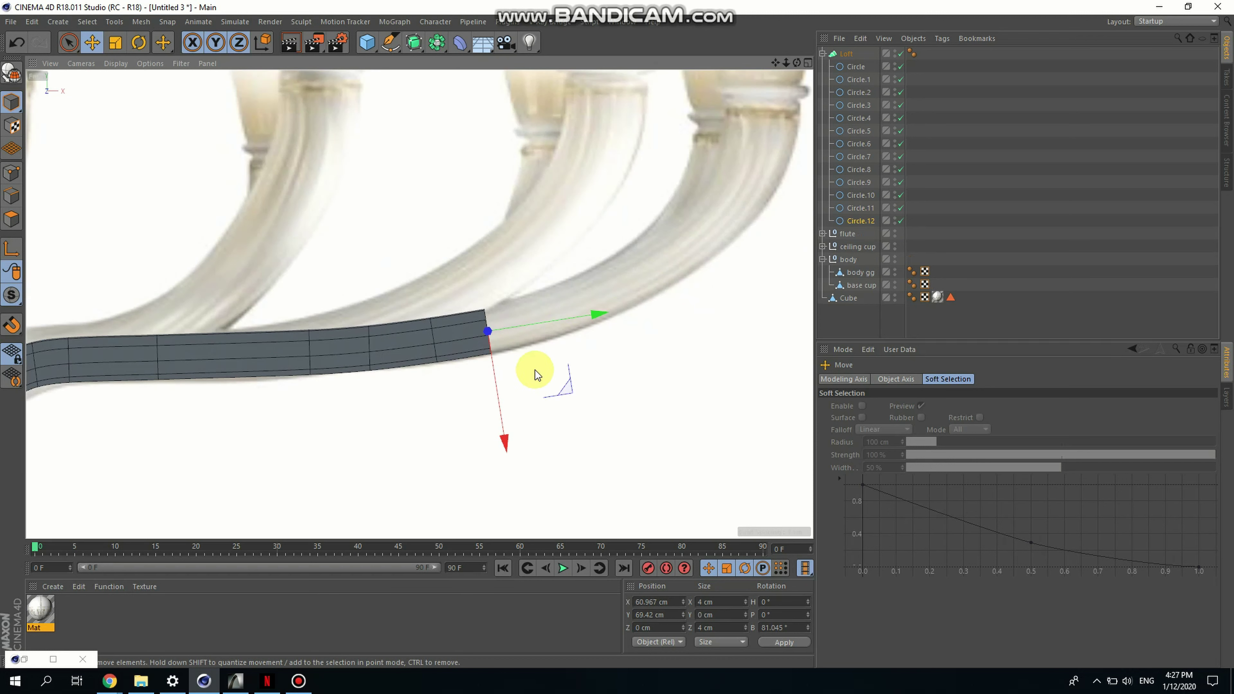
ctrl+drag(540, 322, 600, 299)
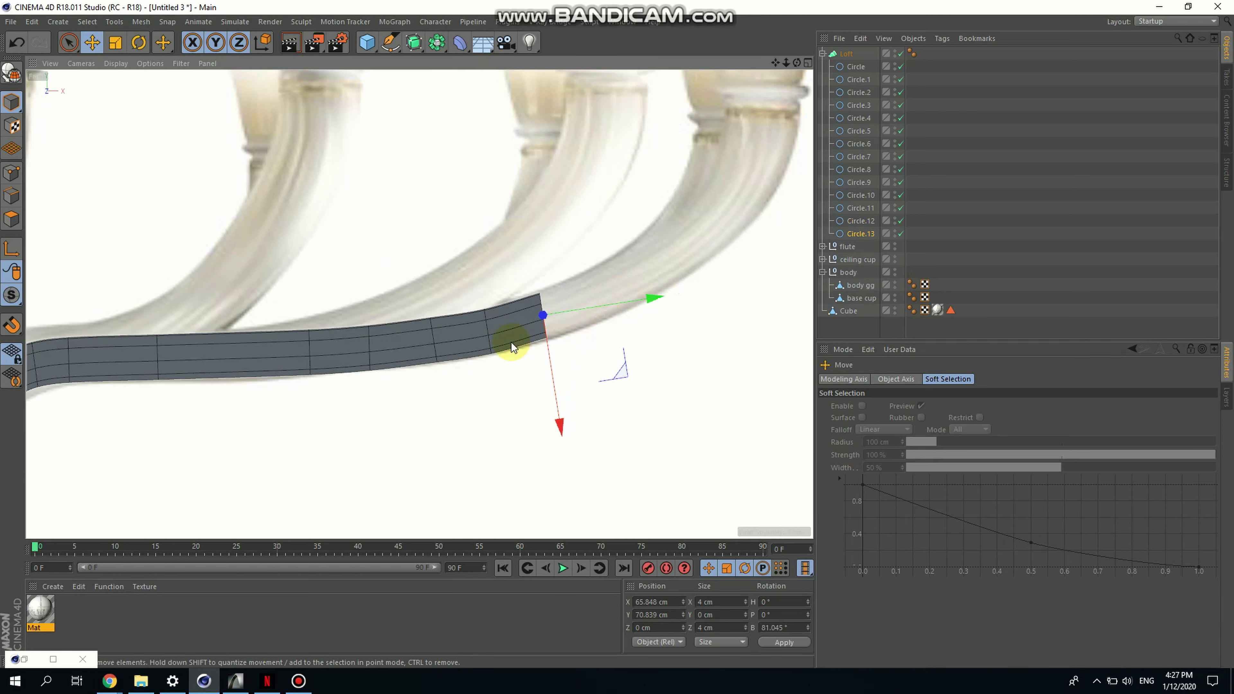
Rotate the circle at about X 50.5 cm to a bank of about 81.4° to smooth the start of the upward curve
click(859, 221)
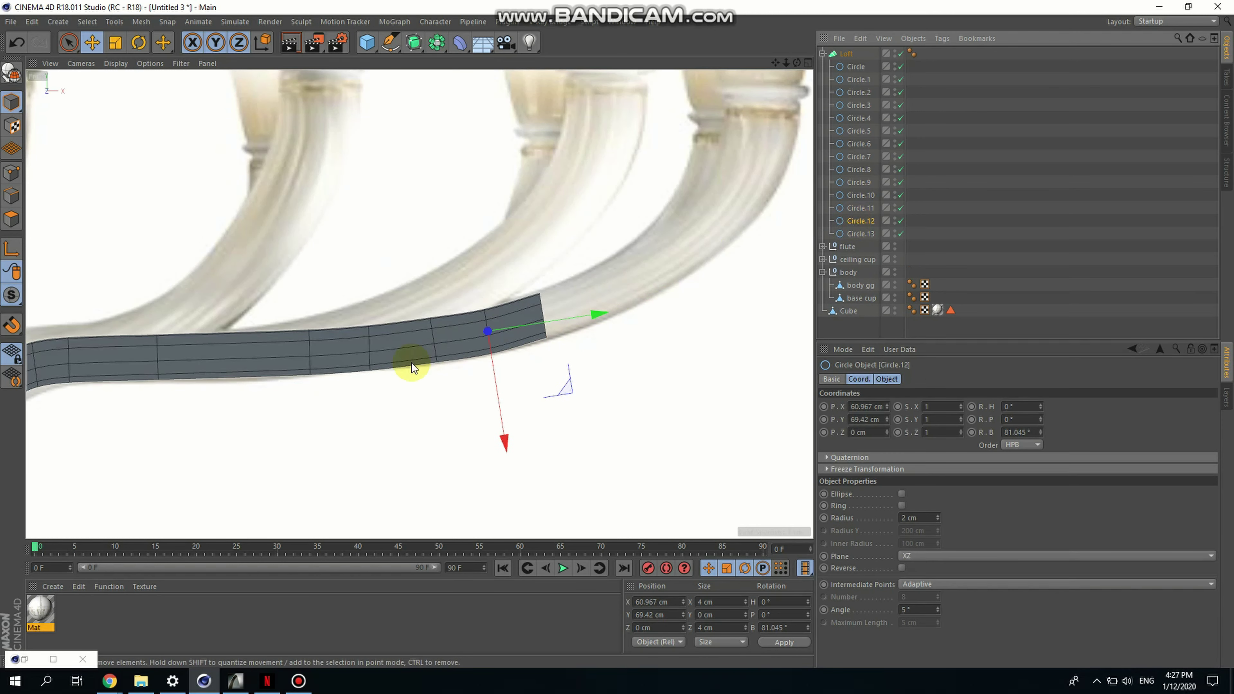
click(860, 207)
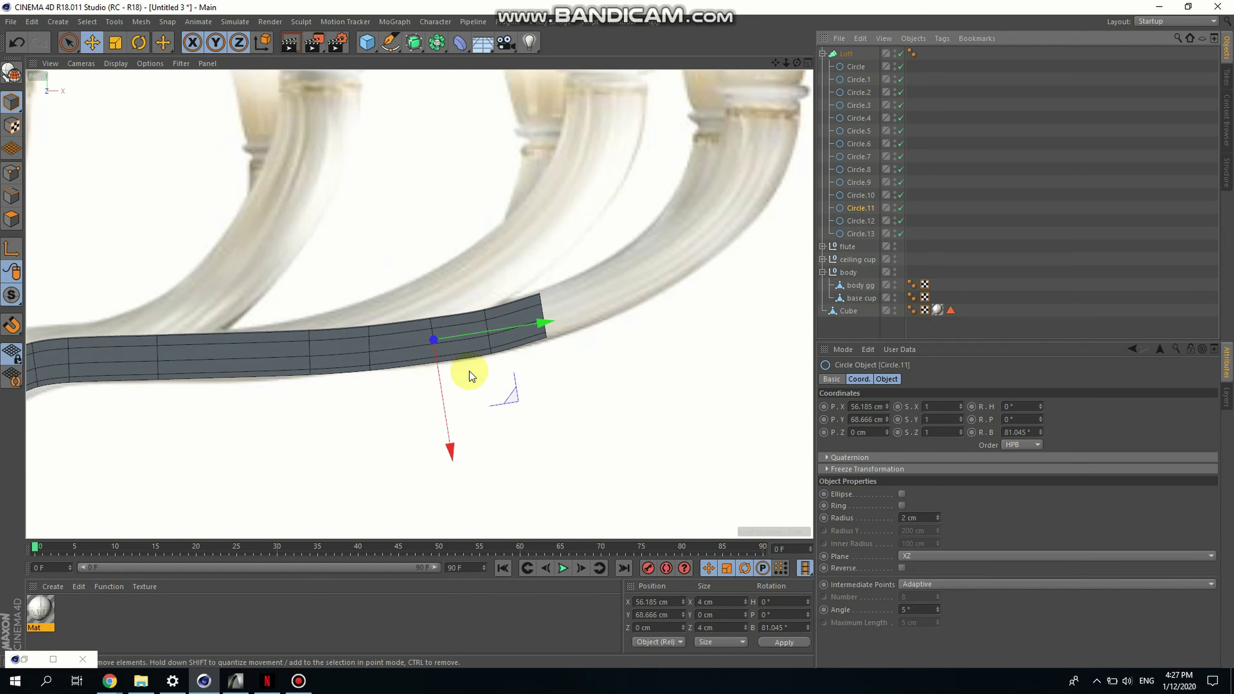
scroll(470, 372, up, 3)
click(864, 195)
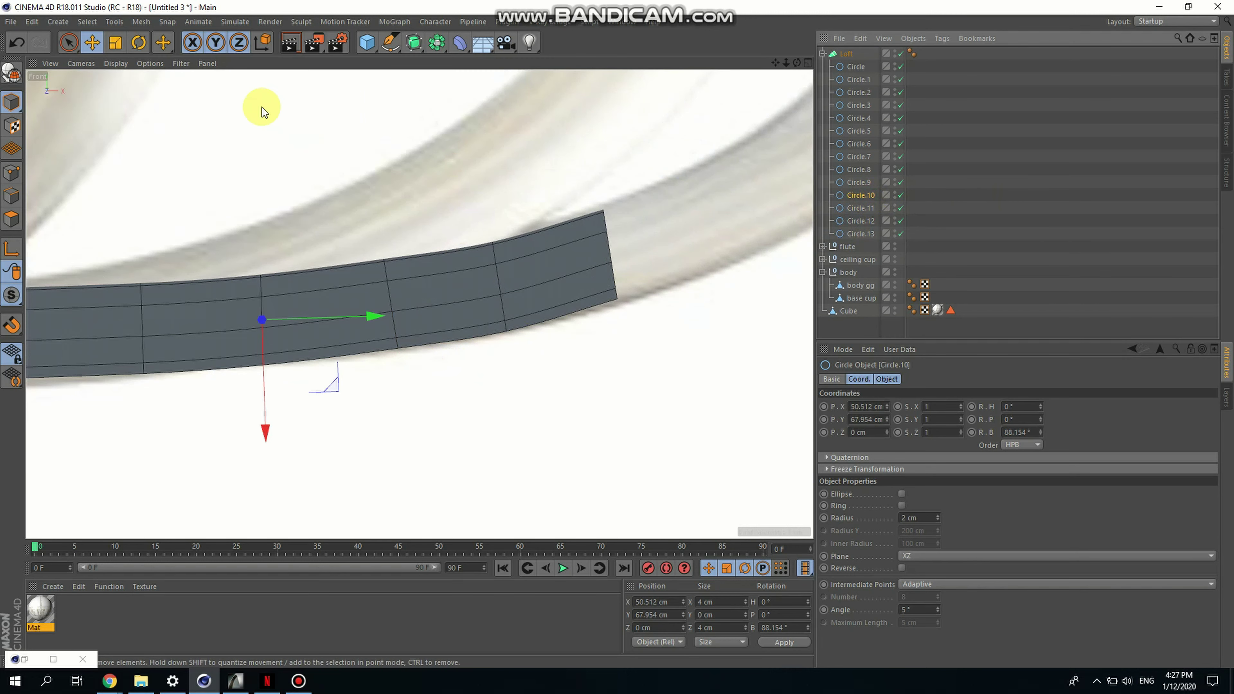
click(138, 43)
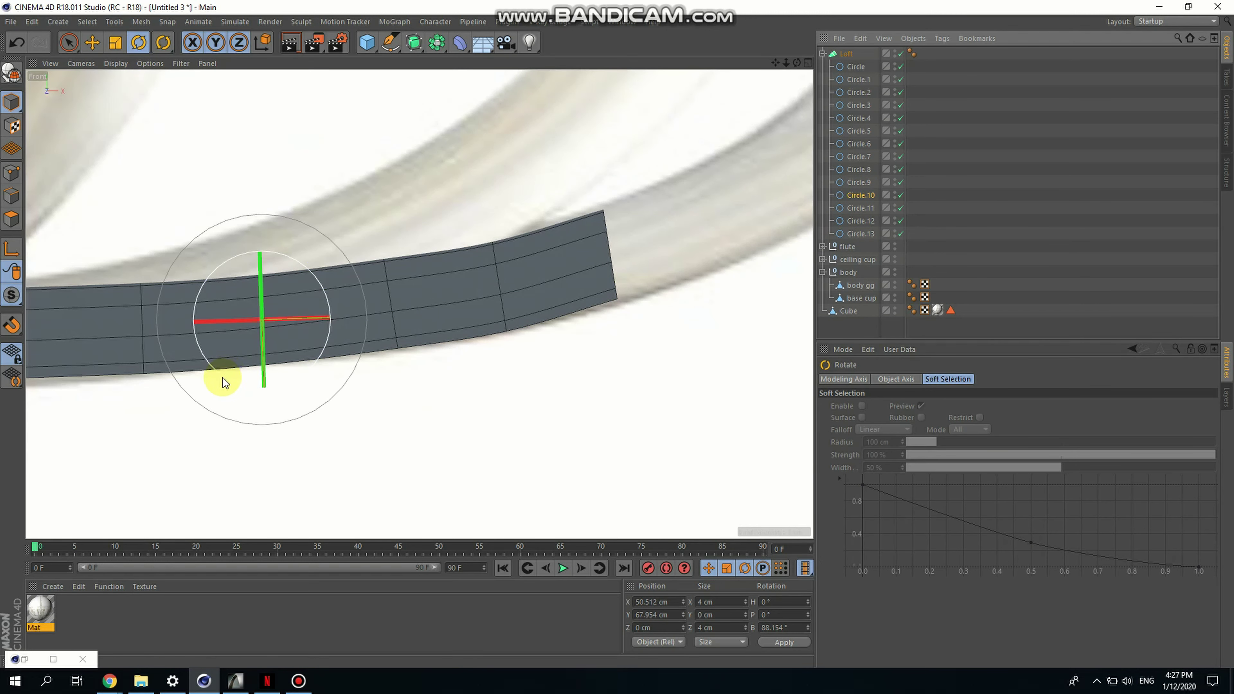
drag(222, 378, 232, 379)
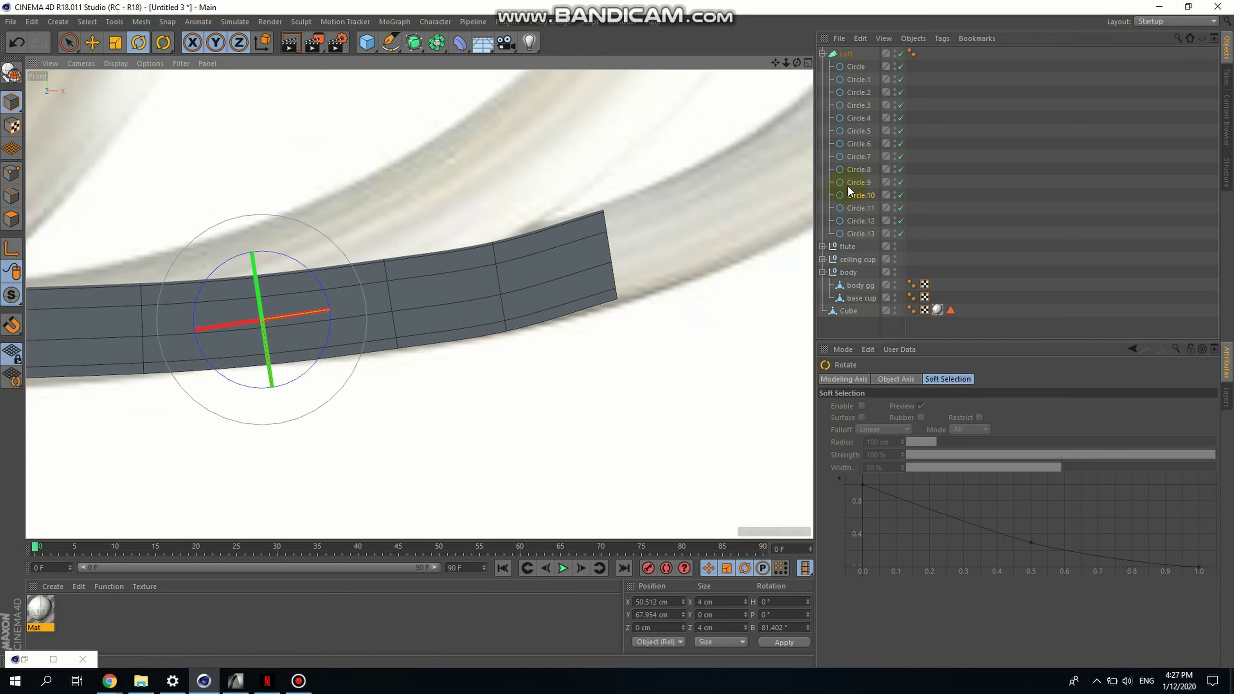
Tilt the next-to-last circle slightly to follow the curve and rotate the end circle to a bank of about 67.9°
click(857, 209)
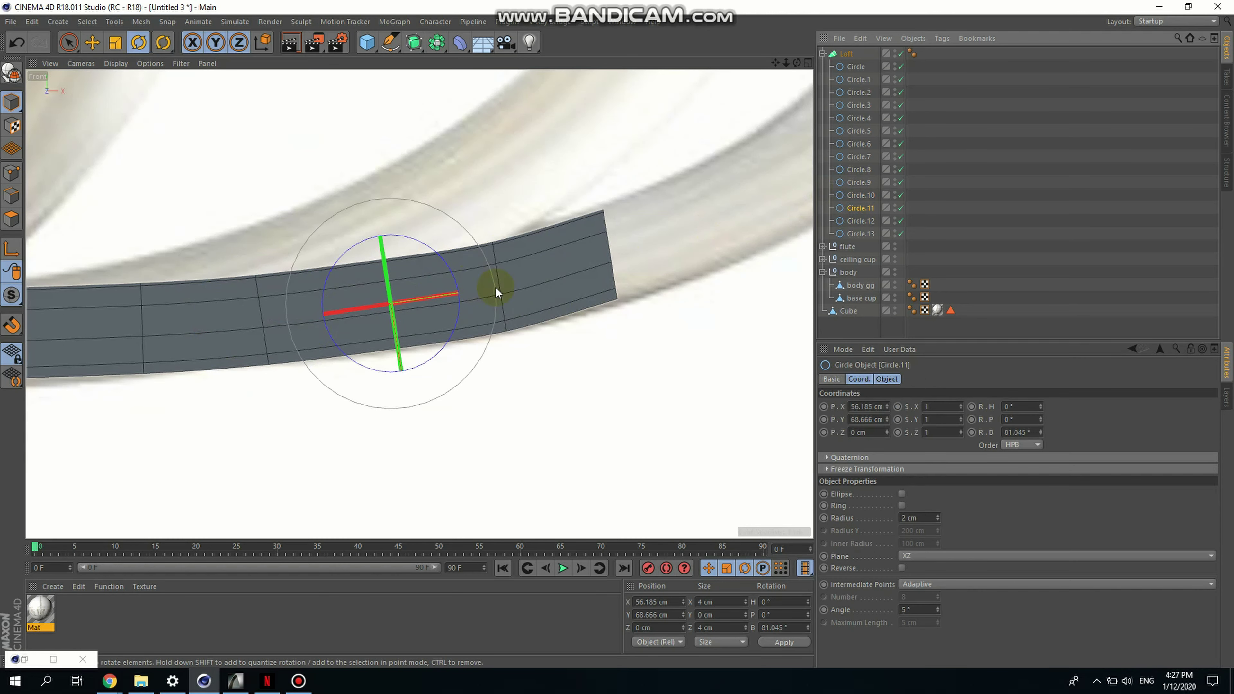
click(860, 220)
drag(490, 235, 551, 205)
click(863, 234)
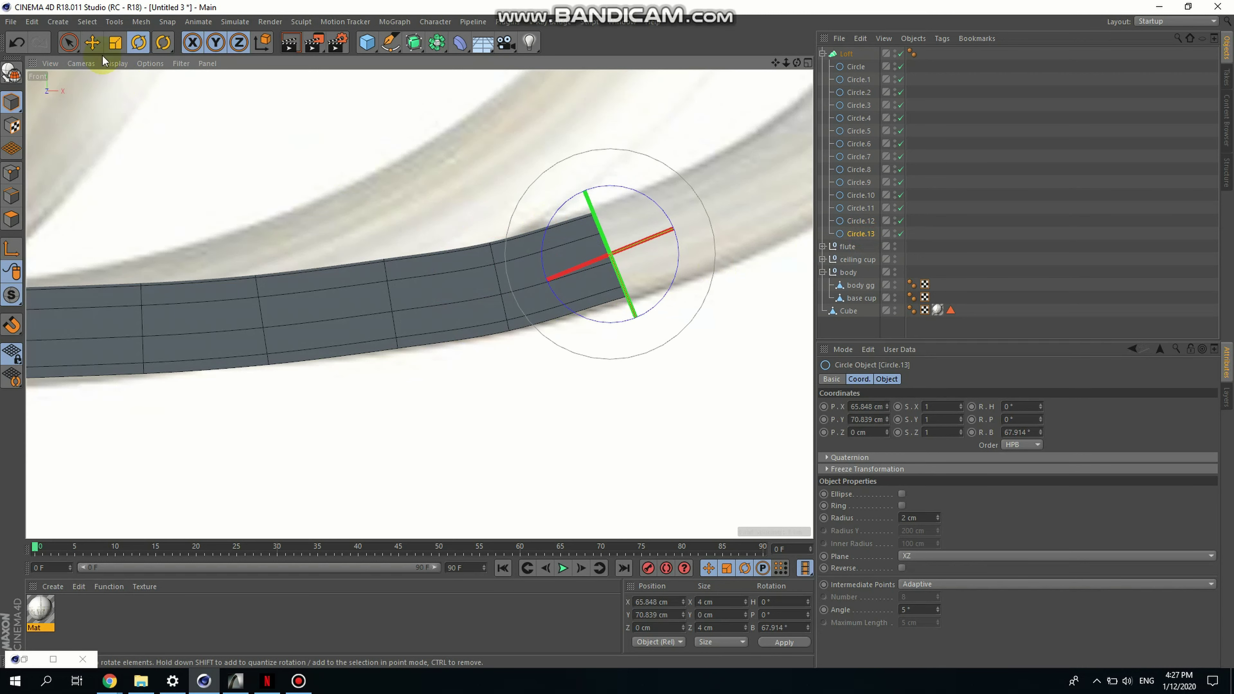
Duplicate the end circle along the reference arm and align the copy at about X 70.8 cm, Y 72.7 cm
click(92, 43)
drag(696, 229, 807, 175)
scroll(217, 418, down, 4)
scroll(344, 352, up, 3)
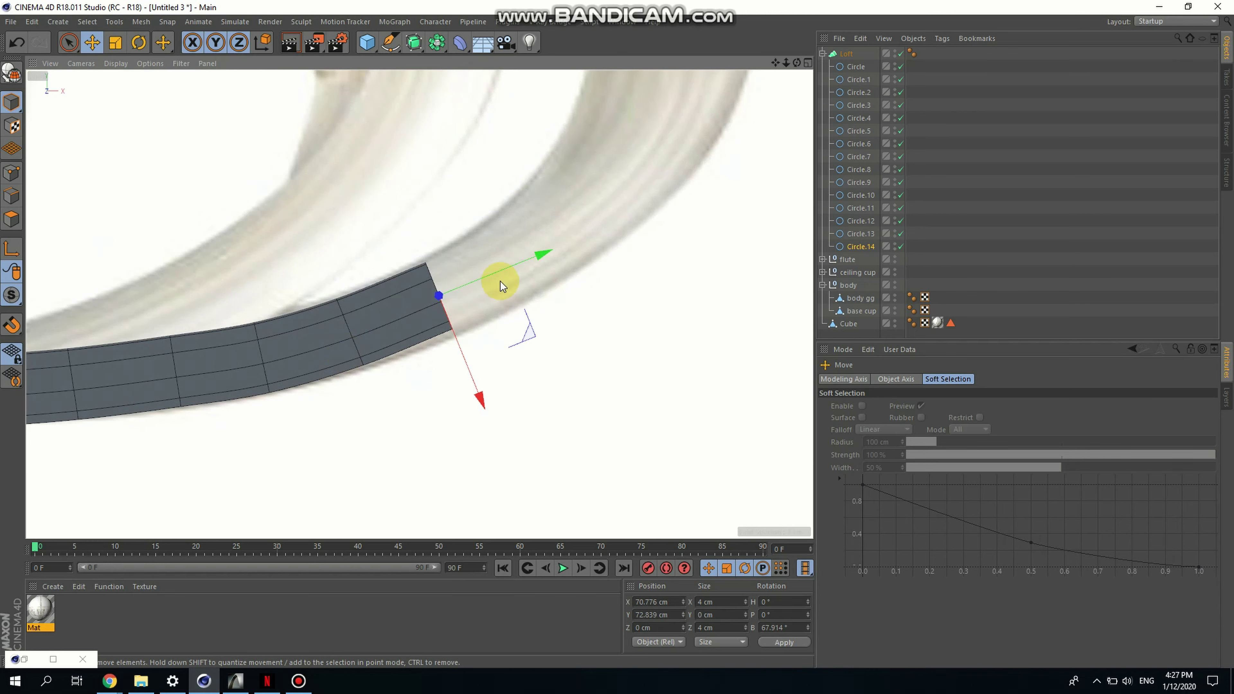
drag(468, 372, 468, 374)
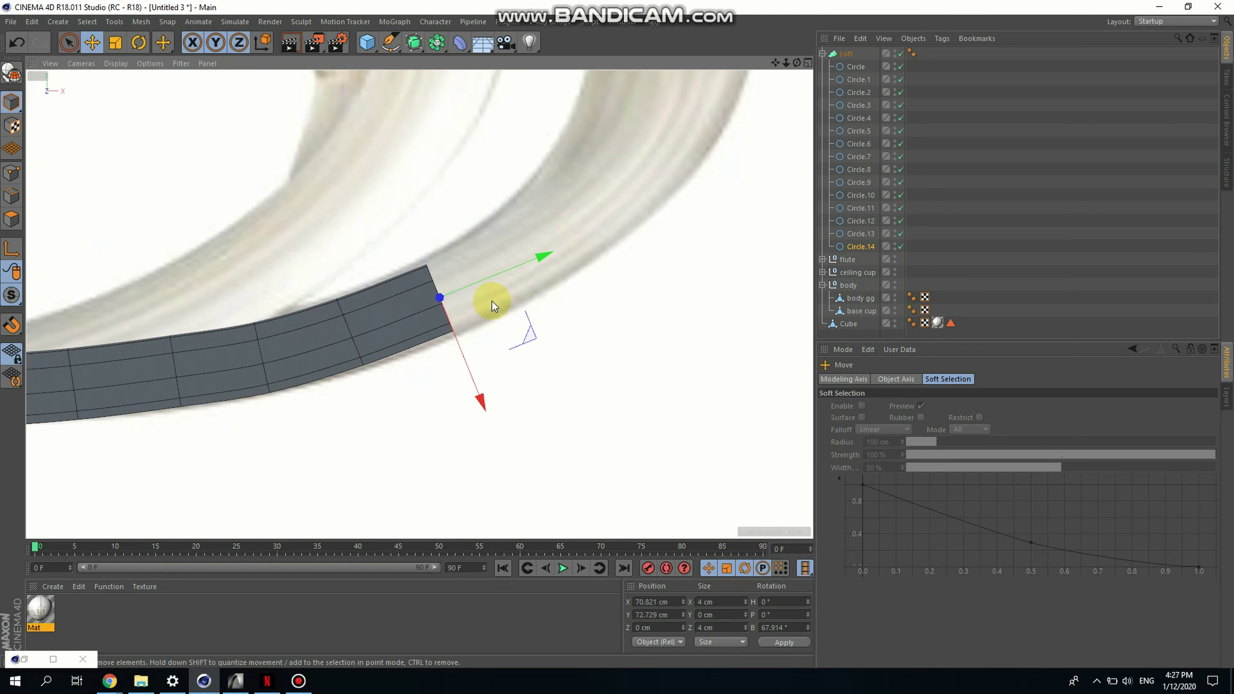
Duplicate the end circle further up the arm and center the copy on the reference at about X 75.9 cm, Y 75.4 cm
scroll(524, 262, up, 2)
drag(530, 264, 645, 214)
drag(589, 361, 584, 342)
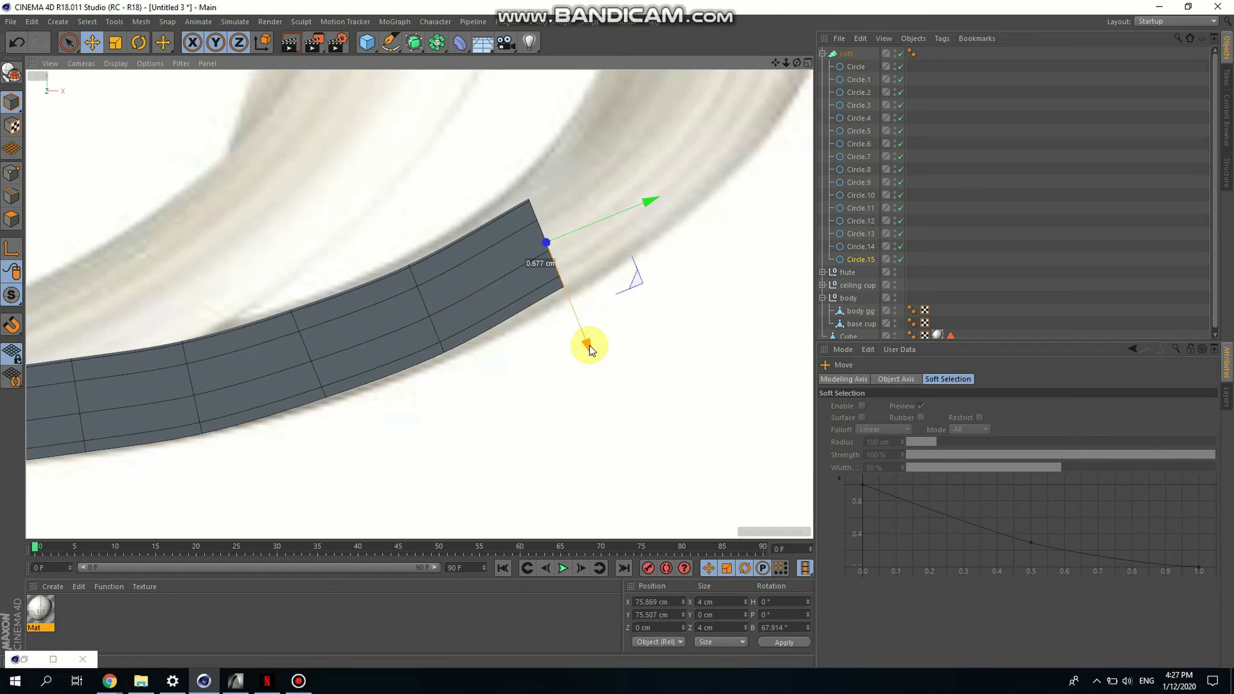
scroll(466, 378, down, 1)
scroll(467, 381, down, 2)
scroll(559, 287, up, 3)
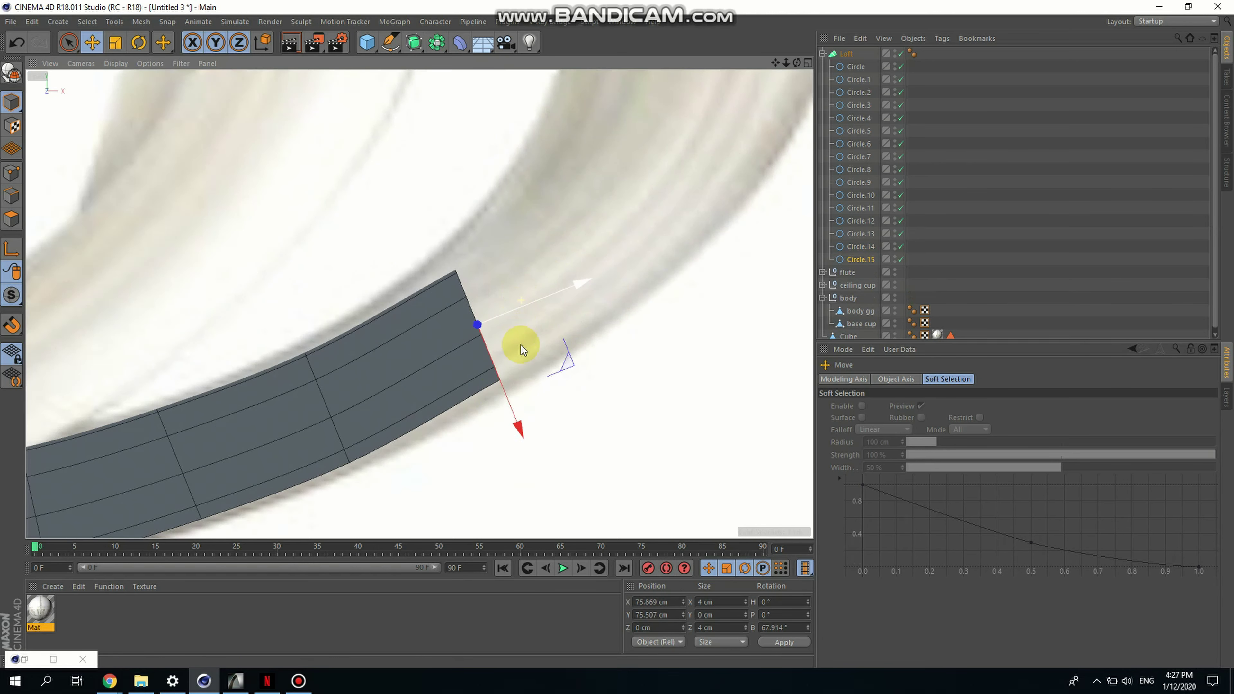
drag(516, 410, 519, 411)
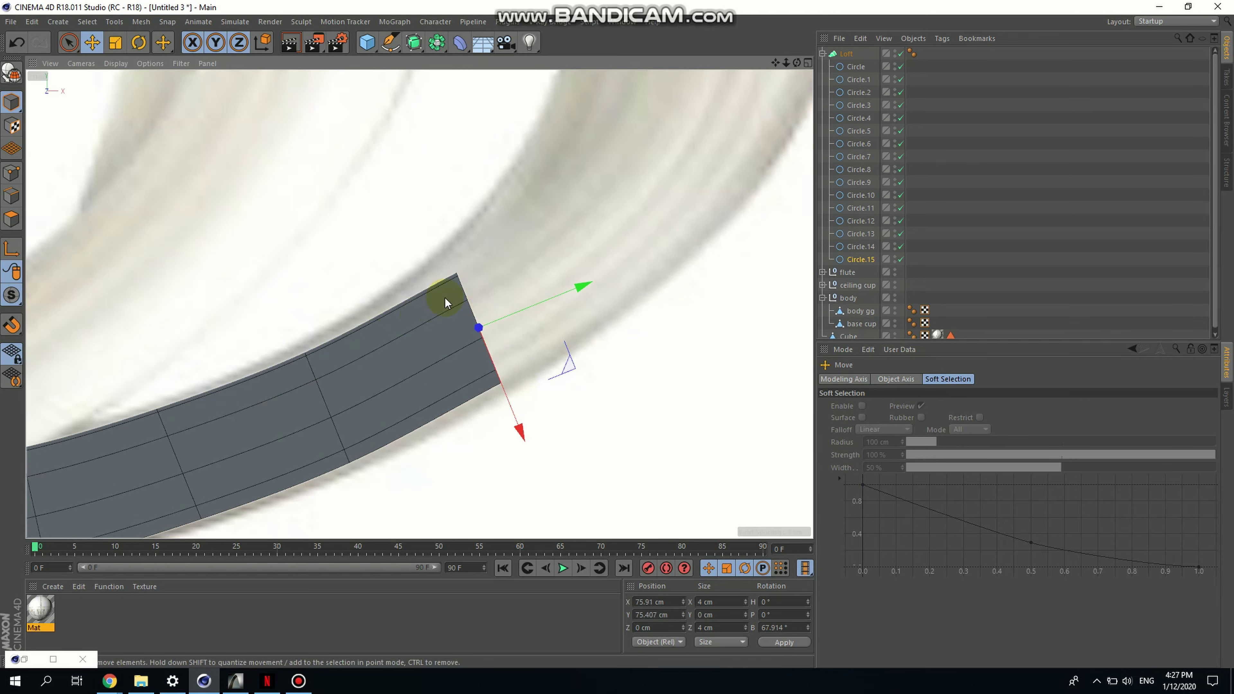
Examine the lofted arm and its capped end from several angles in the perspective view
click(808, 63)
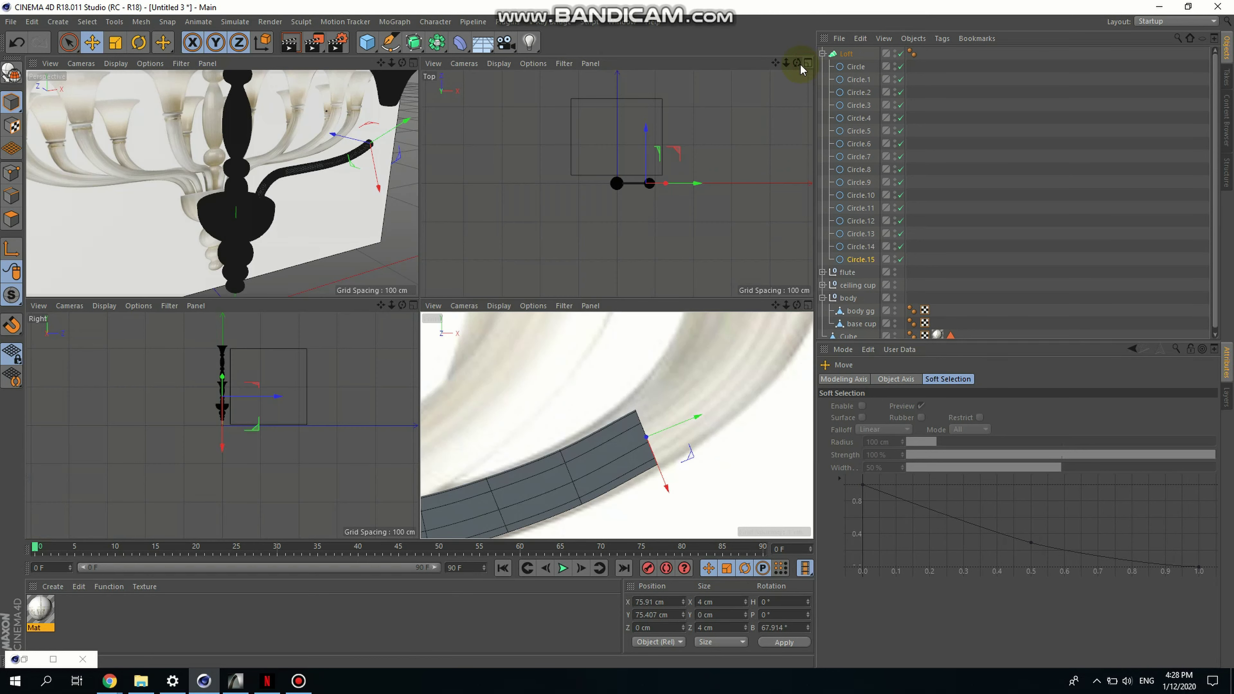
click(413, 63)
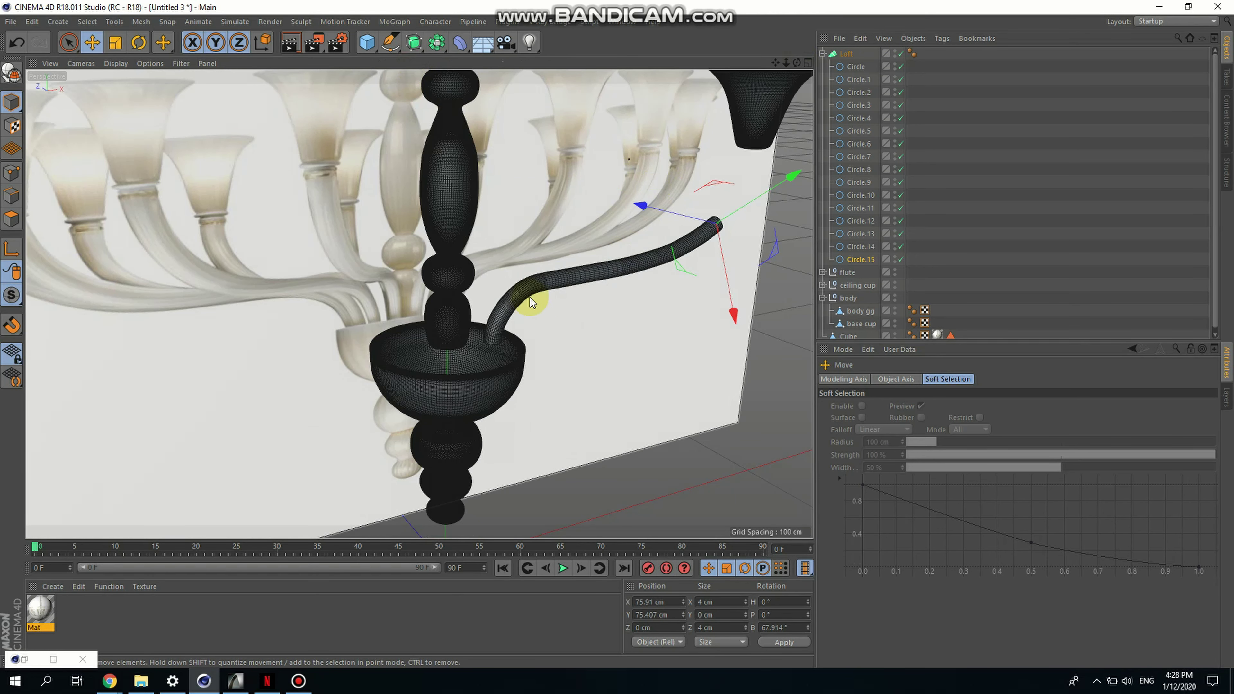
scroll(222, 318, down, 2)
alt+right_drag(165, 329, 140, 341)
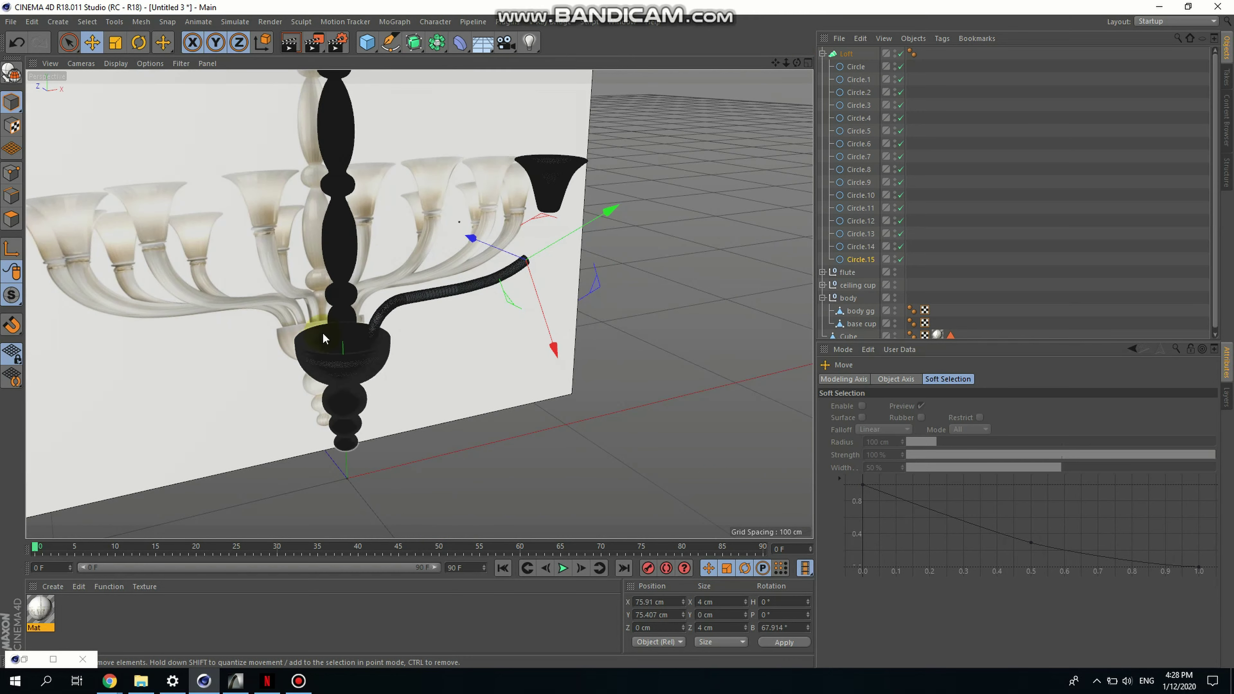
alt+drag(480, 291, 298, 321)
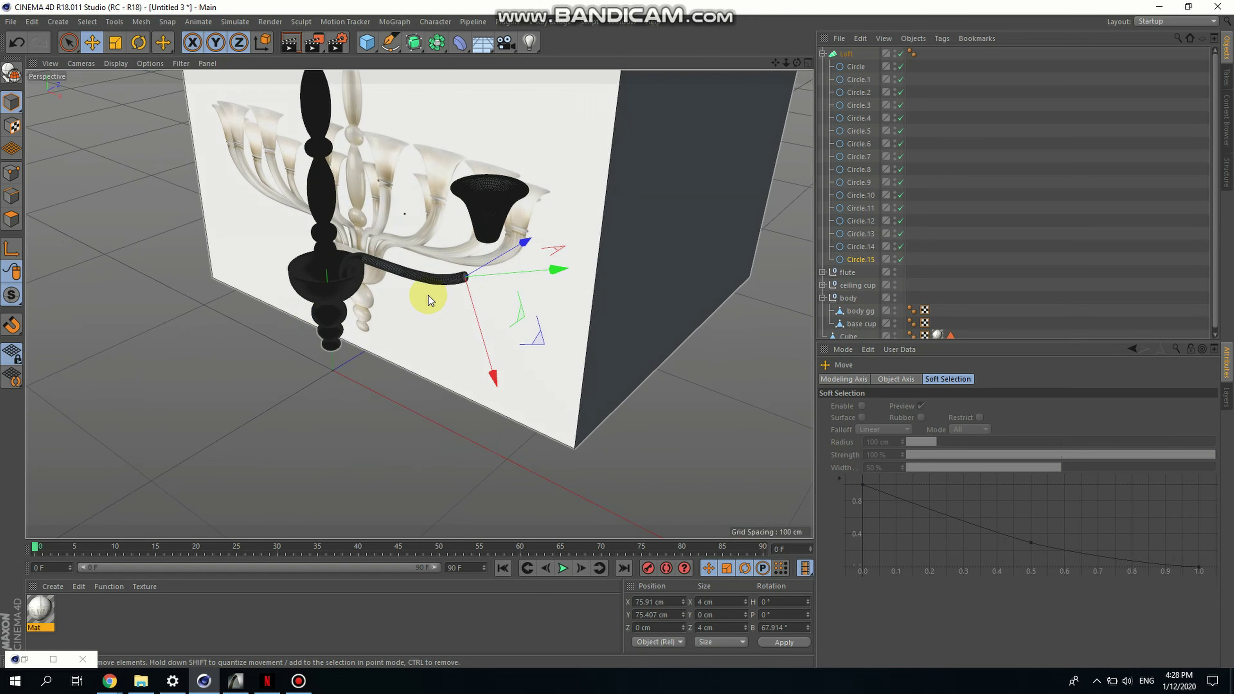
scroll(462, 258, up, 3)
scroll(446, 305, up, 3)
scroll(481, 327, up, 3)
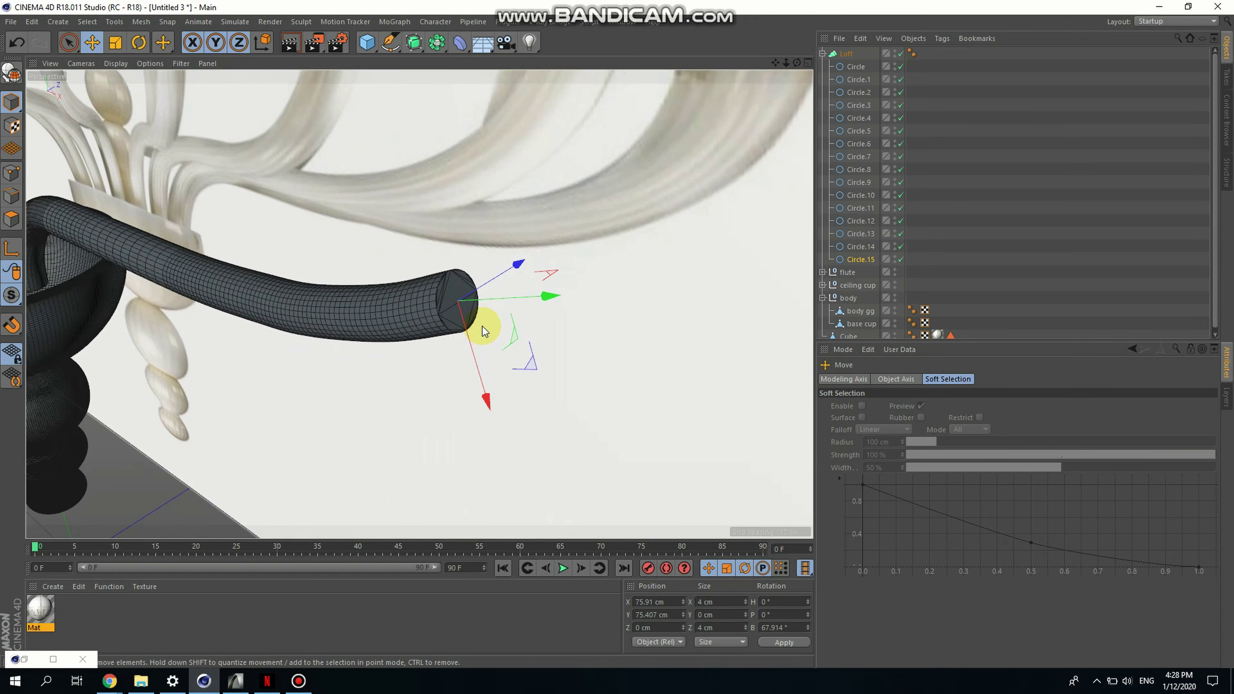
scroll(435, 326, up, 3)
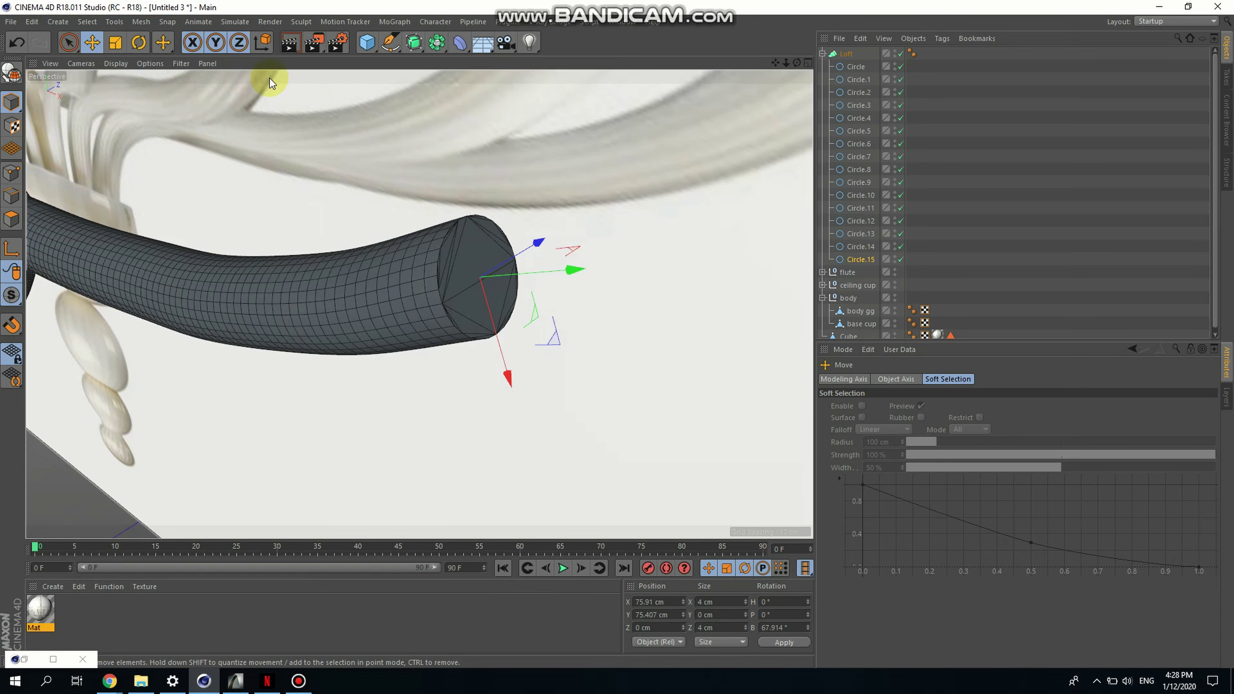
Scale the Loft's end circle up uniformly to about 4.39 cm across and return to the maximized front view
click(115, 42)
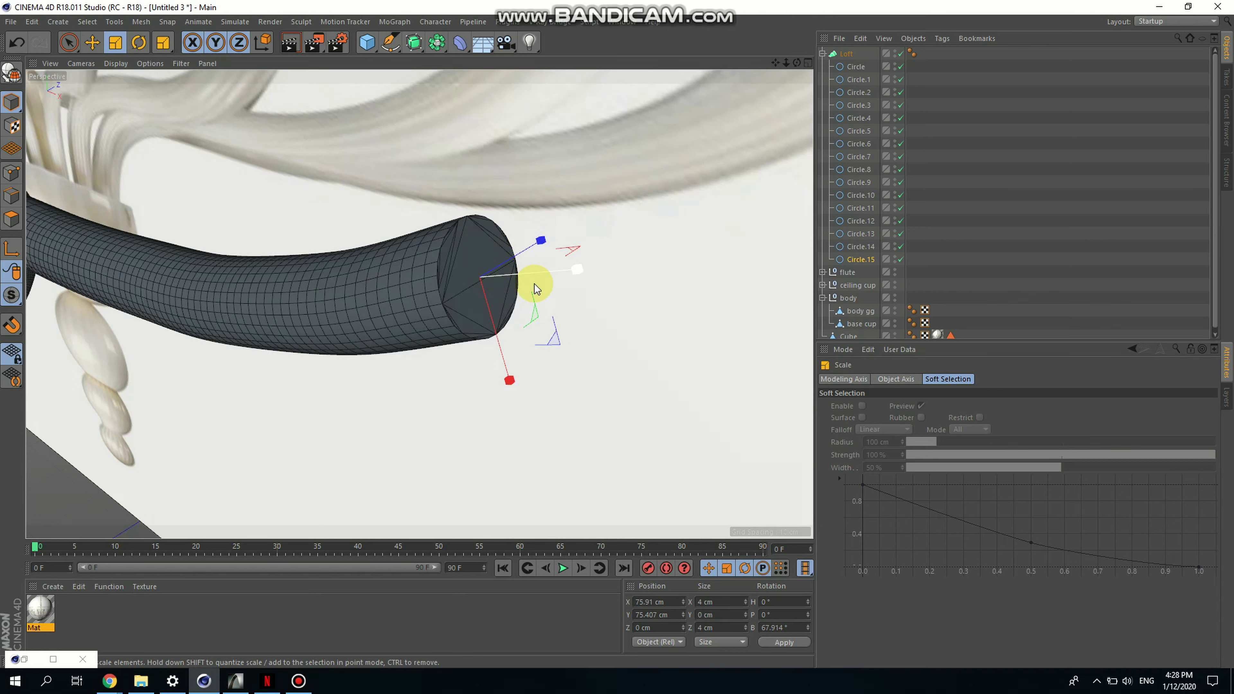
drag(688, 300, 751, 300)
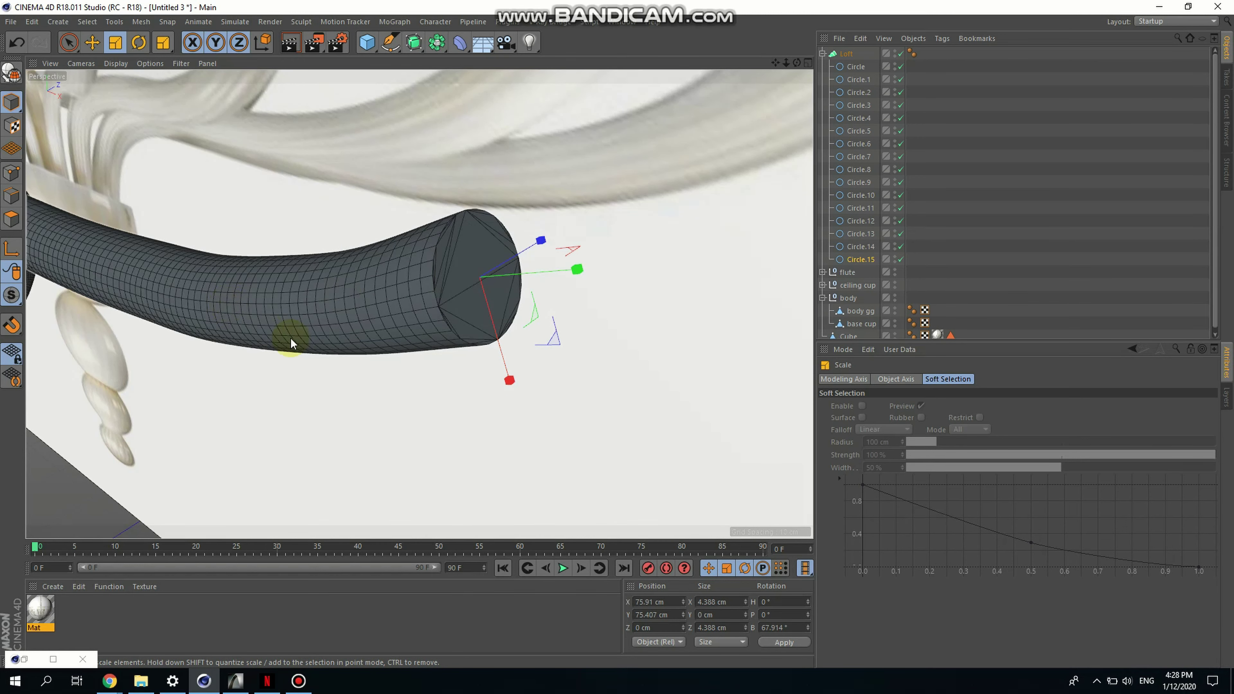
scroll(311, 370, down, 2)
alt+drag(340, 377, 408, 367)
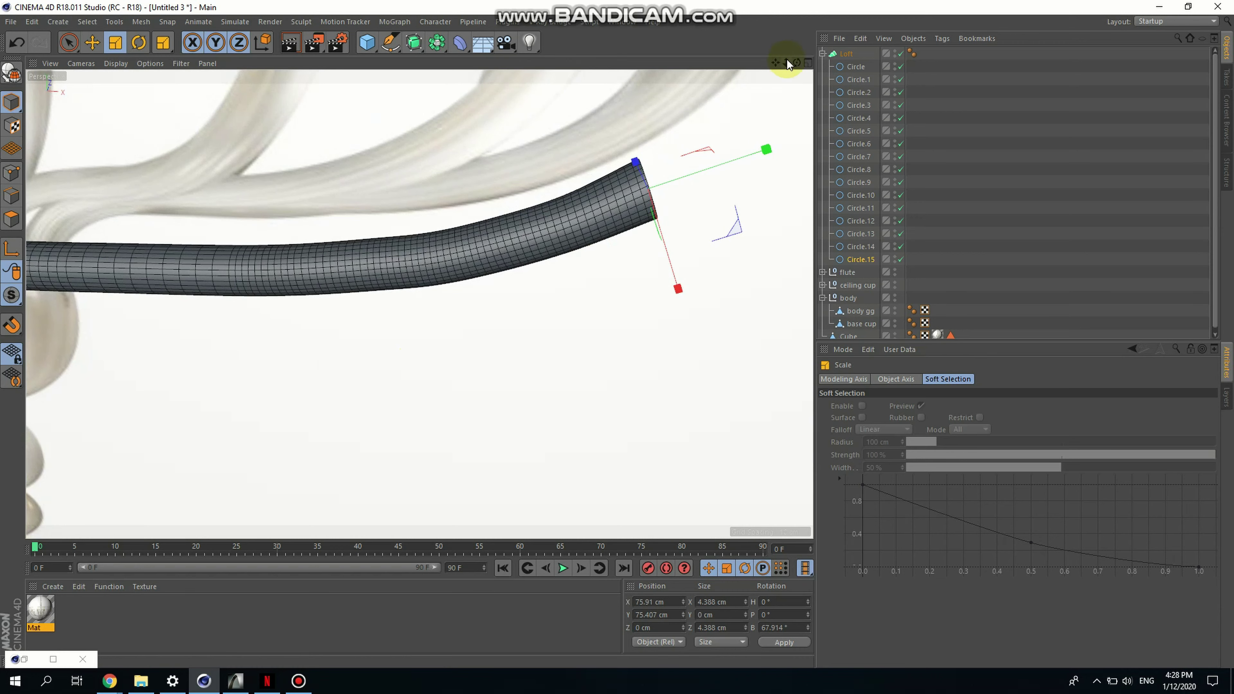
click(808, 63)
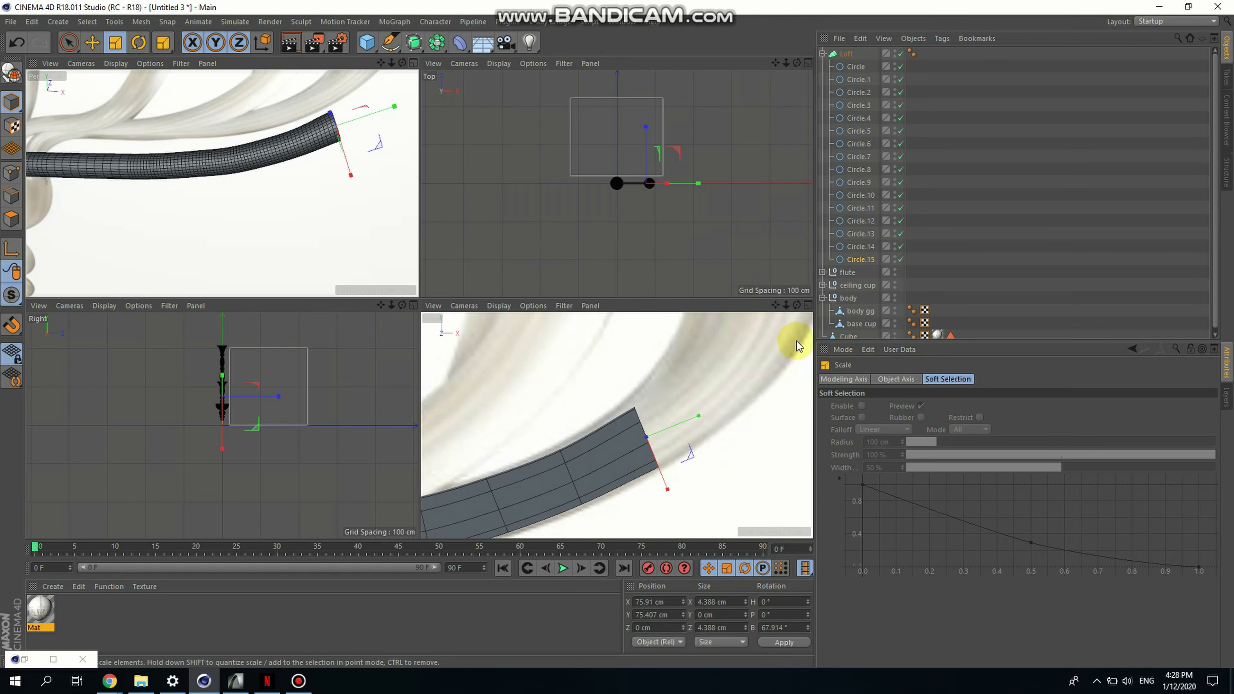
click(809, 306)
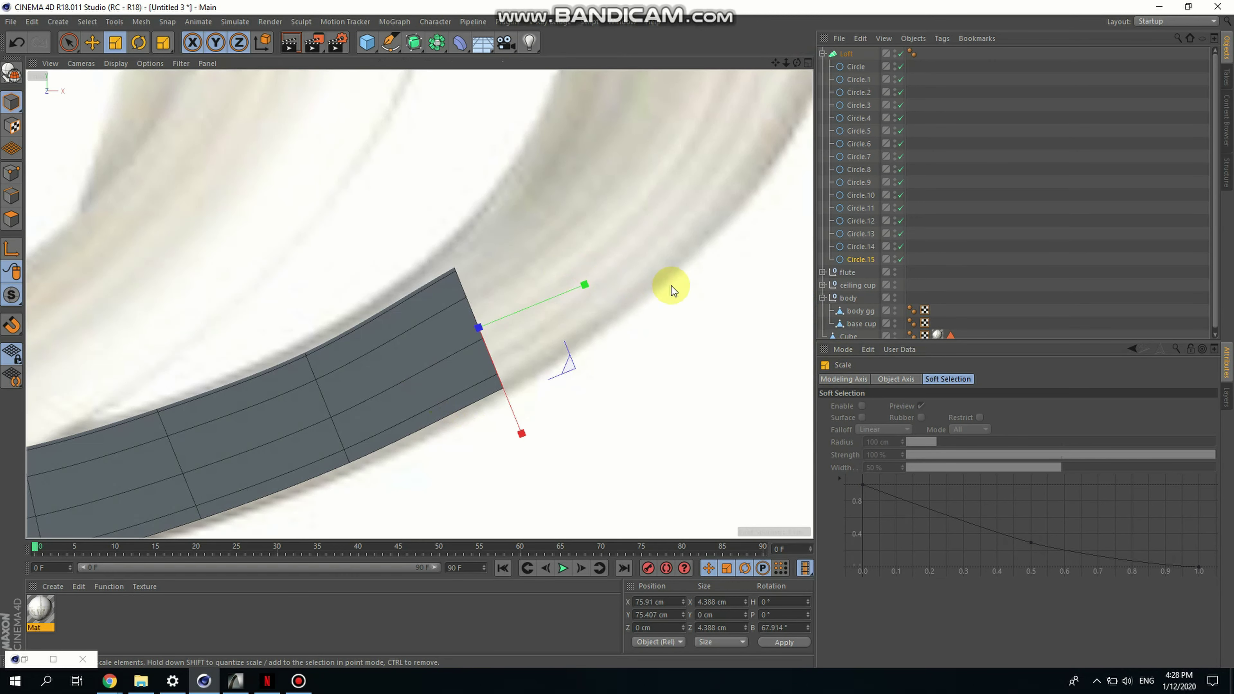
Scale the Loft's end circle to about 4.8 cm across and the two circles before it to about 4.24 cm and 4.13 cm
drag(728, 281, 777, 267)
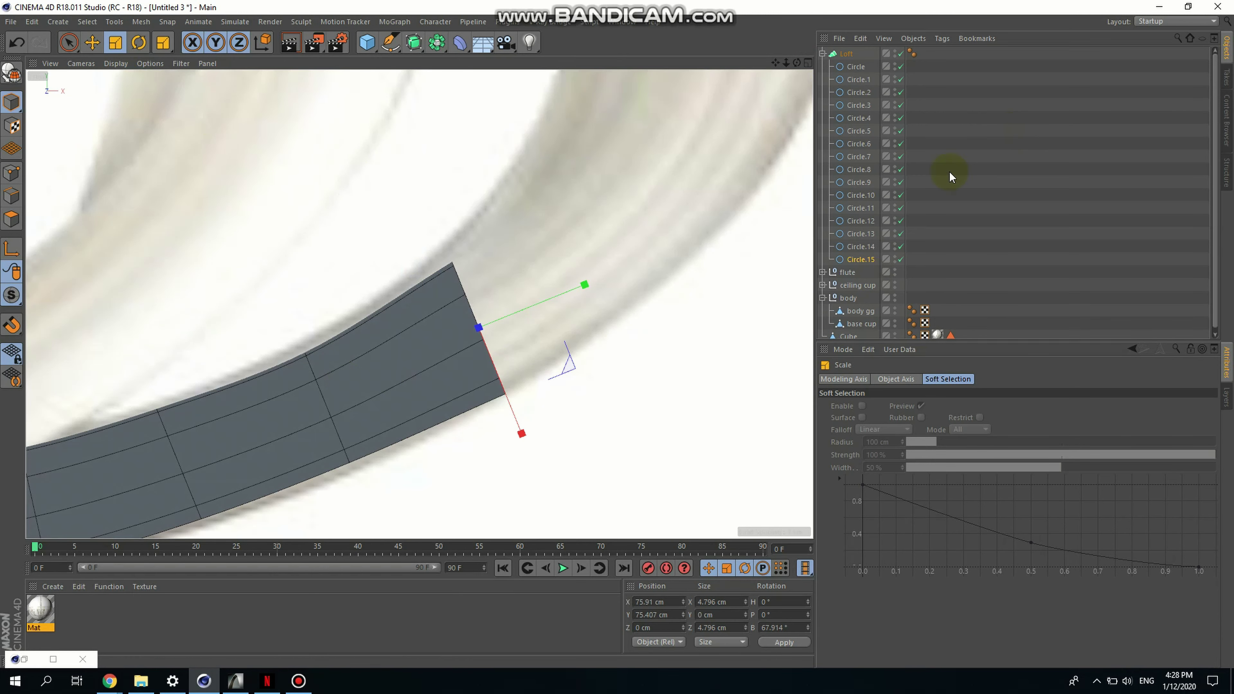
click(855, 248)
scroll(510, 253, down, 3)
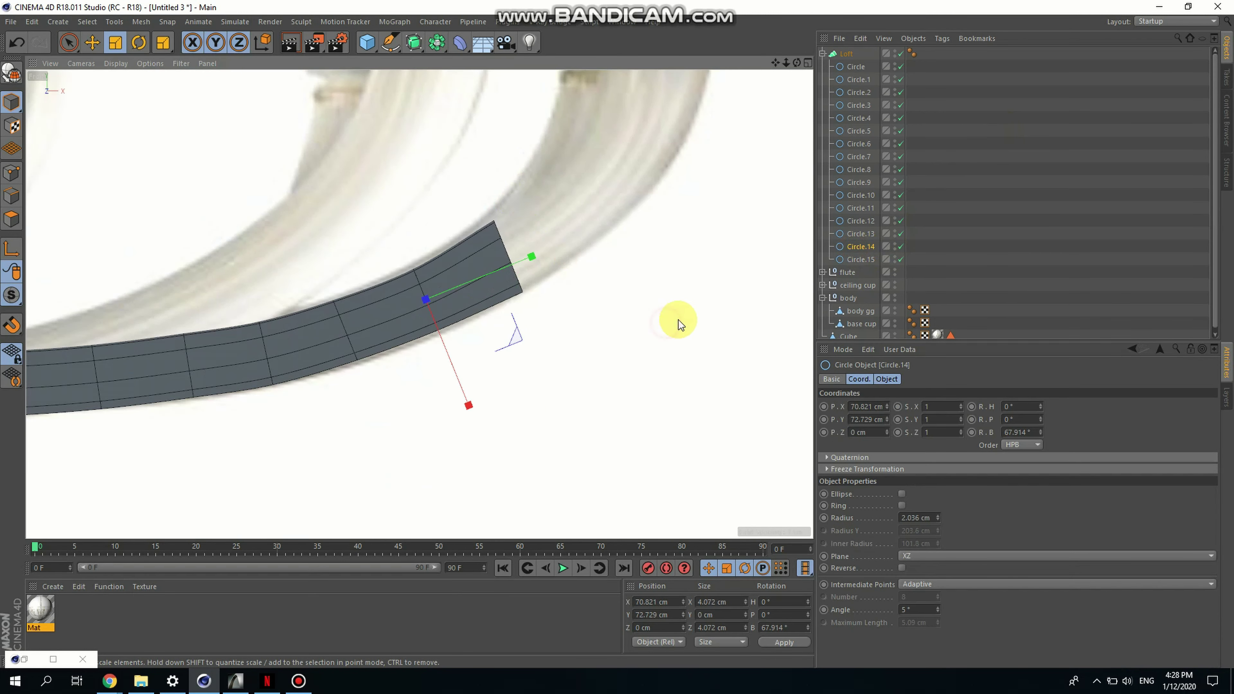
drag(700, 318, 701, 317)
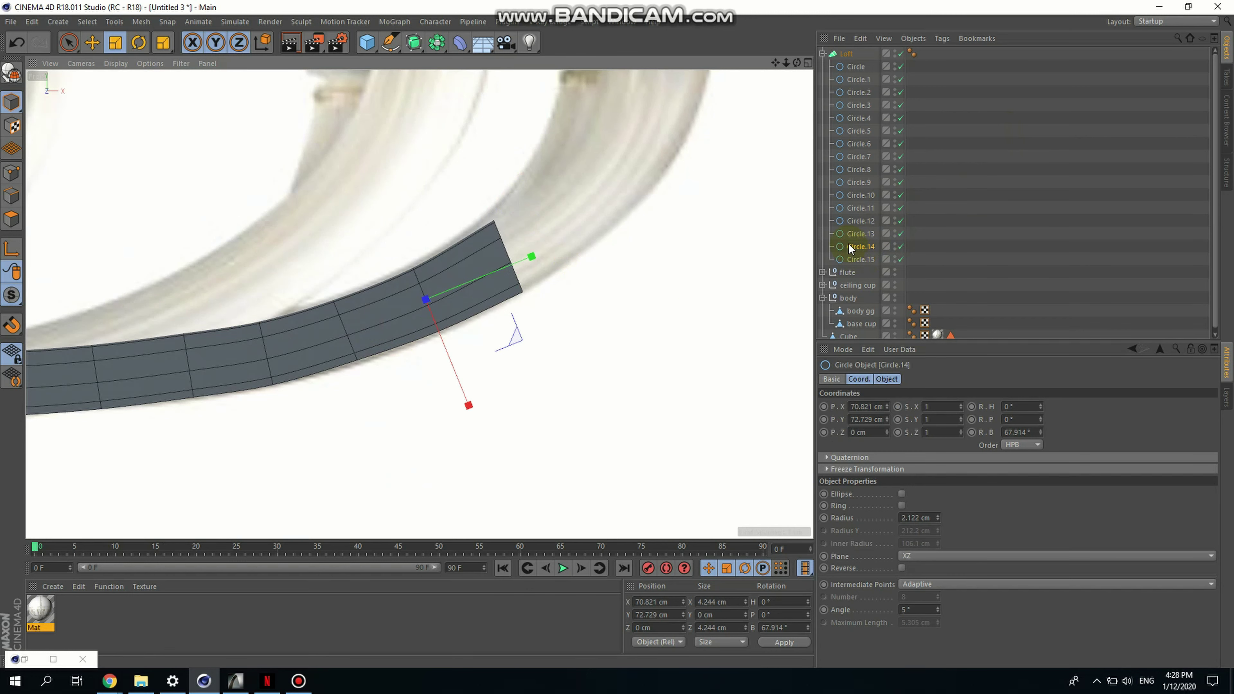
click(856, 234)
drag(416, 395, 519, 405)
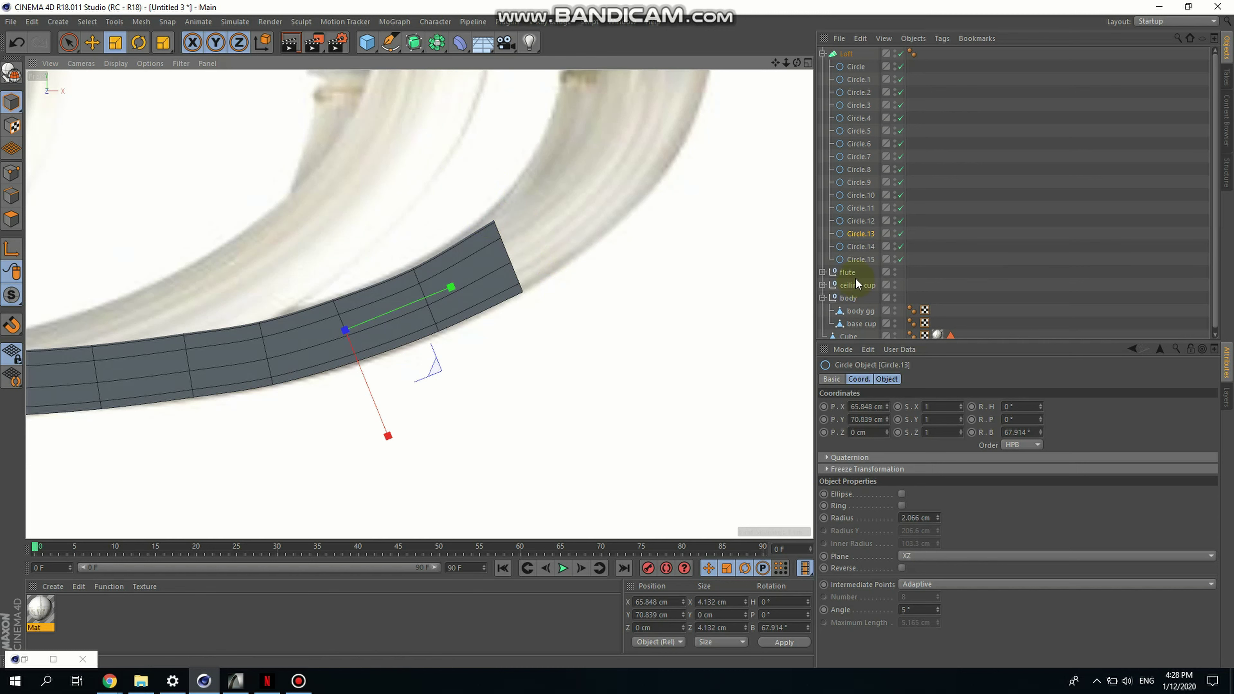
Rotate the end circle to a bank of about 58.4° and duplicate it up the reference arm to about X 80 cm, Y 79.8 cm
click(860, 260)
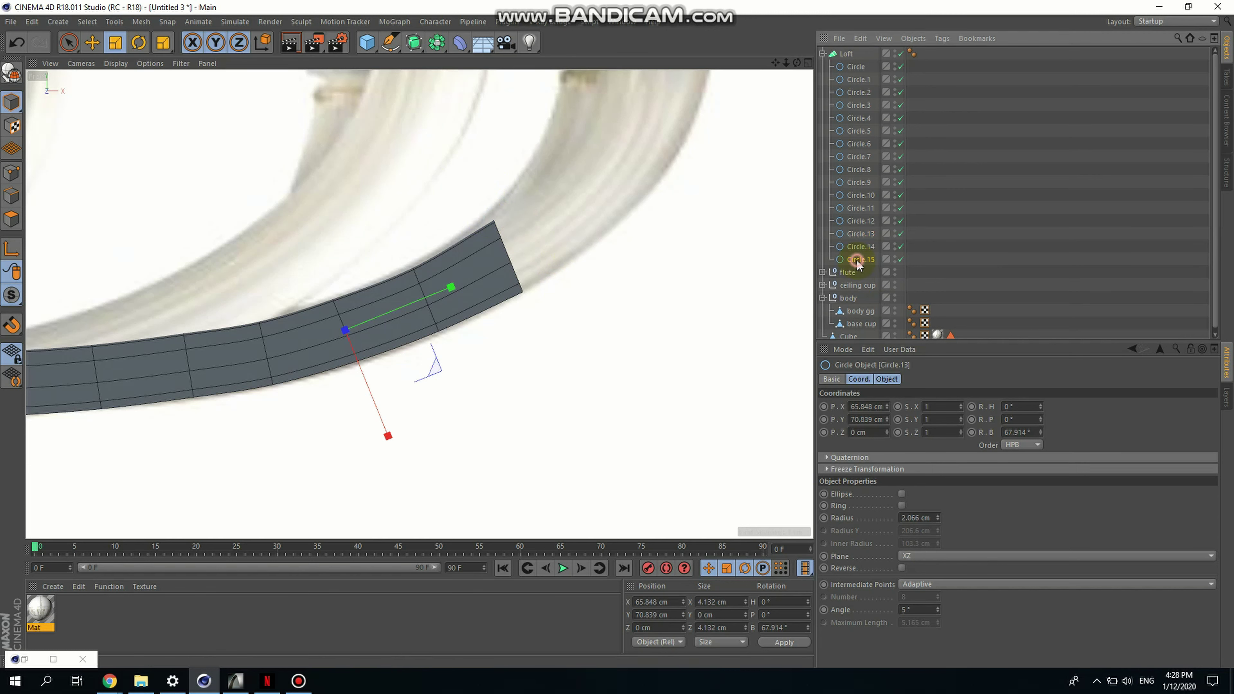
click(139, 43)
drag(490, 199, 440, 213)
click(92, 43)
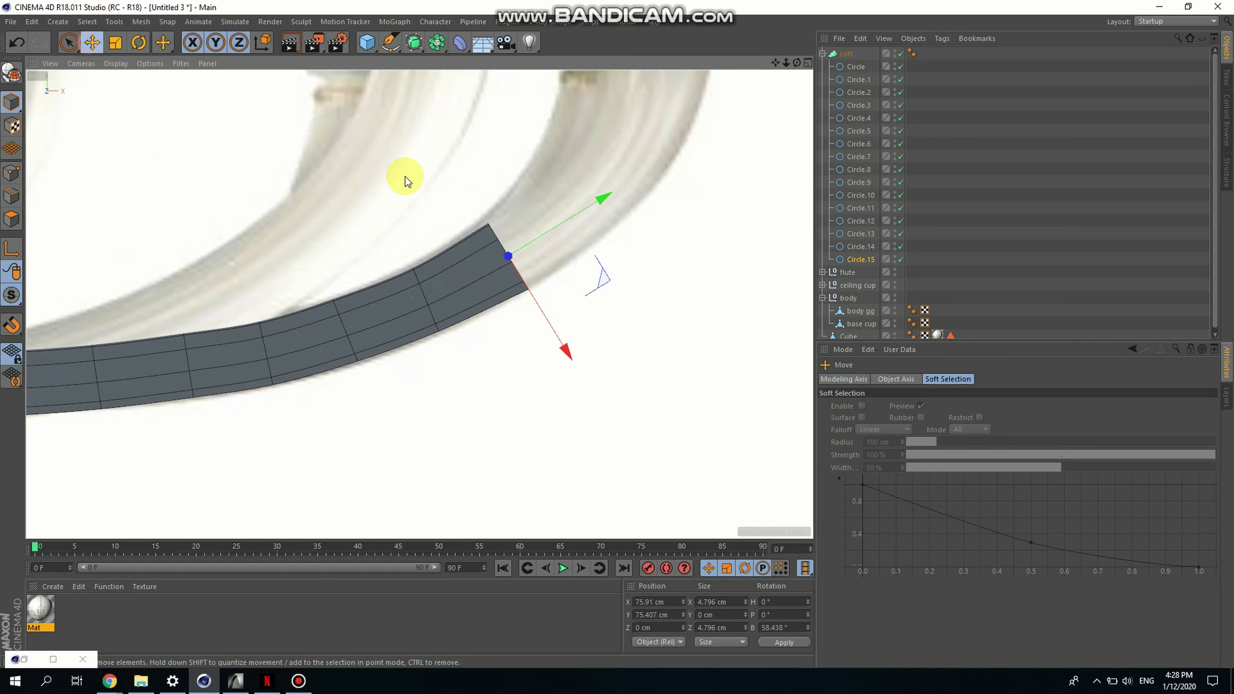
drag(517, 279, 517, 273)
ctrl+drag(547, 234, 626, 182)
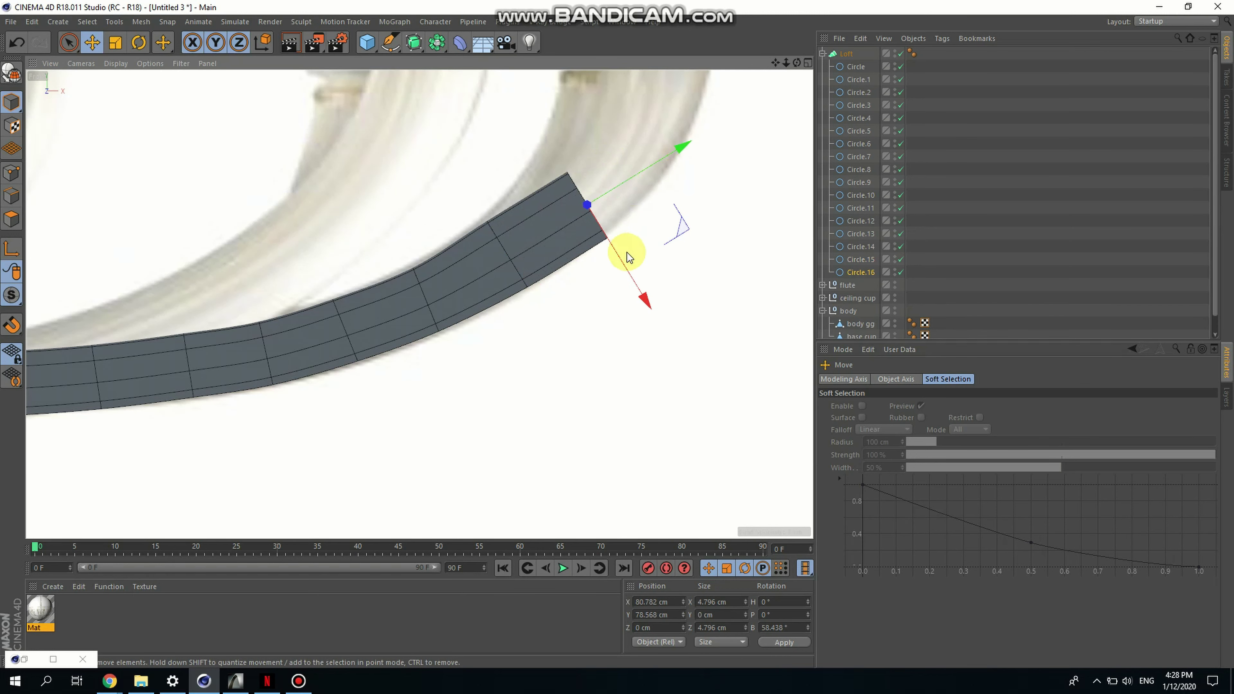
drag(627, 252, 630, 238)
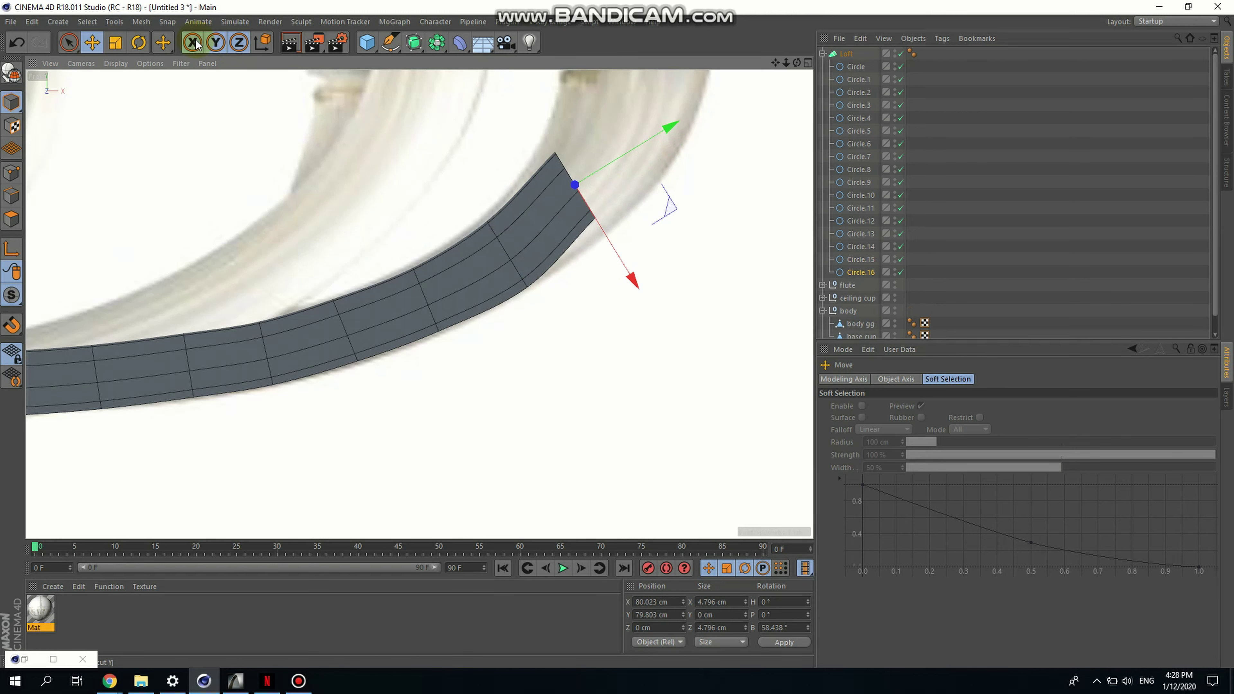
Rotate the new end circle to a bank of about 42.3° and scale it uniformly to about 5.65 cm across
click(137, 43)
drag(560, 105, 504, 151)
click(122, 44)
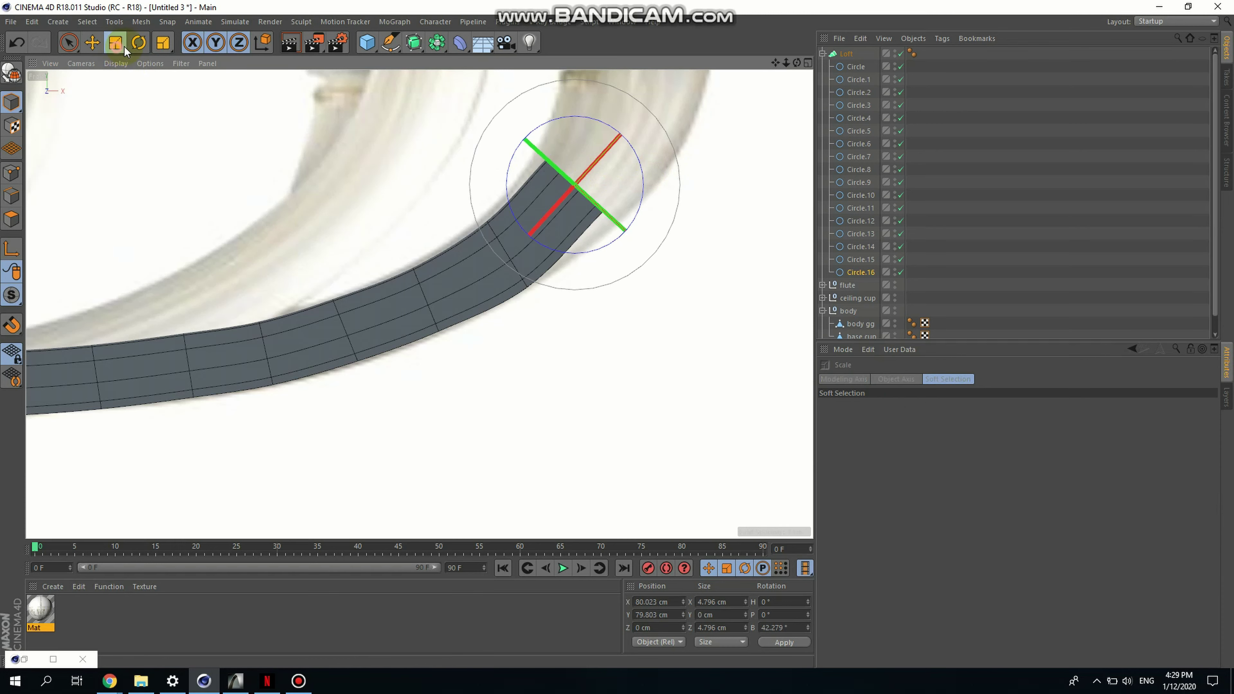
drag(747, 175, 857, 168)
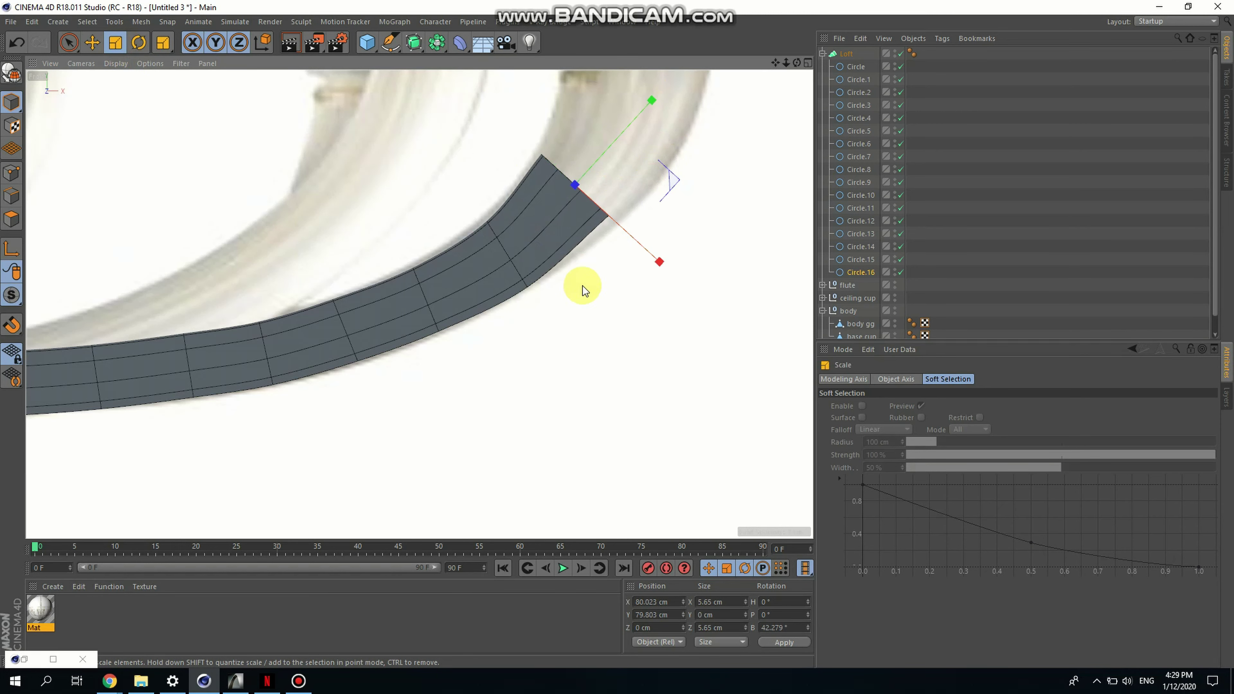
Nudge the end circle across the arm's width and duplicate it further up the reference arm
alt+middle_drag(584, 291, 495, 344)
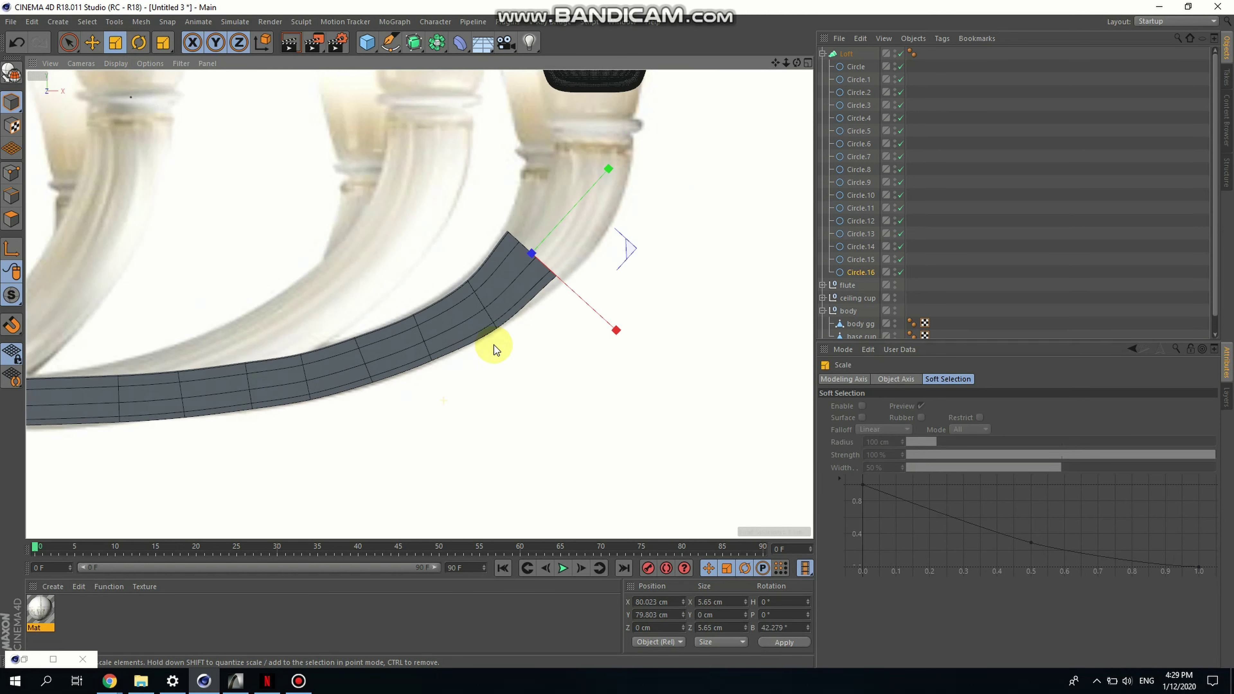
click(93, 45)
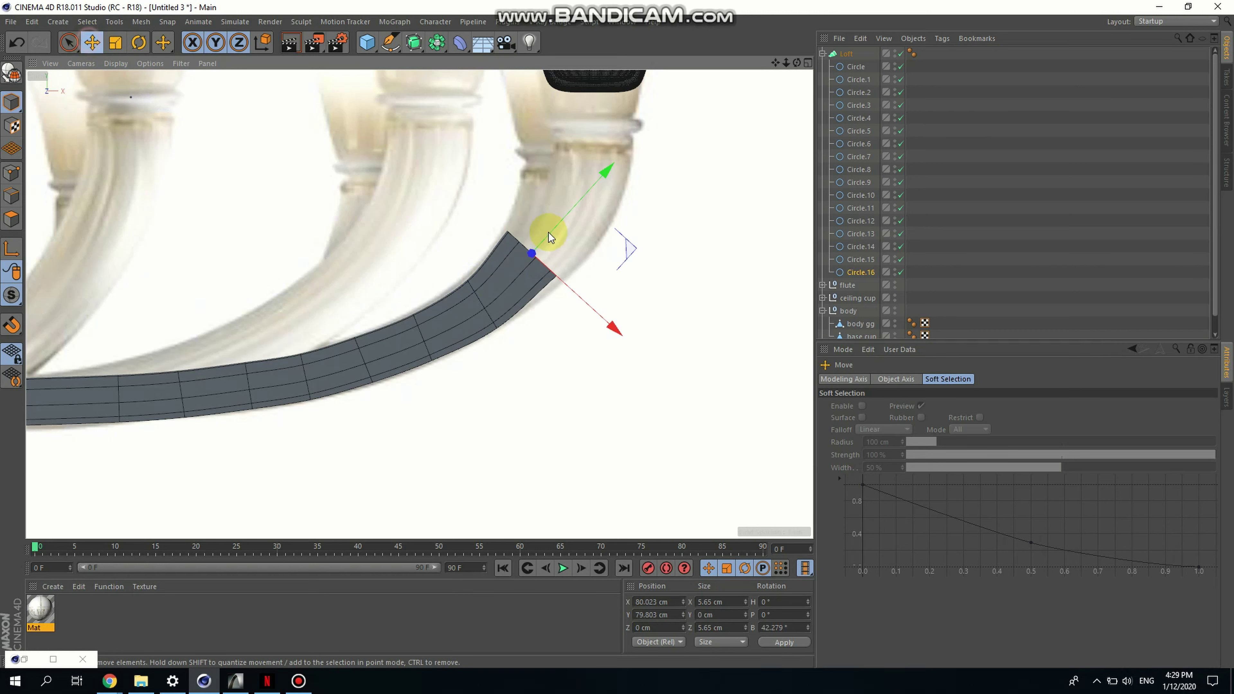
drag(589, 297, 602, 300)
ctrl+drag(598, 199, 627, 165)
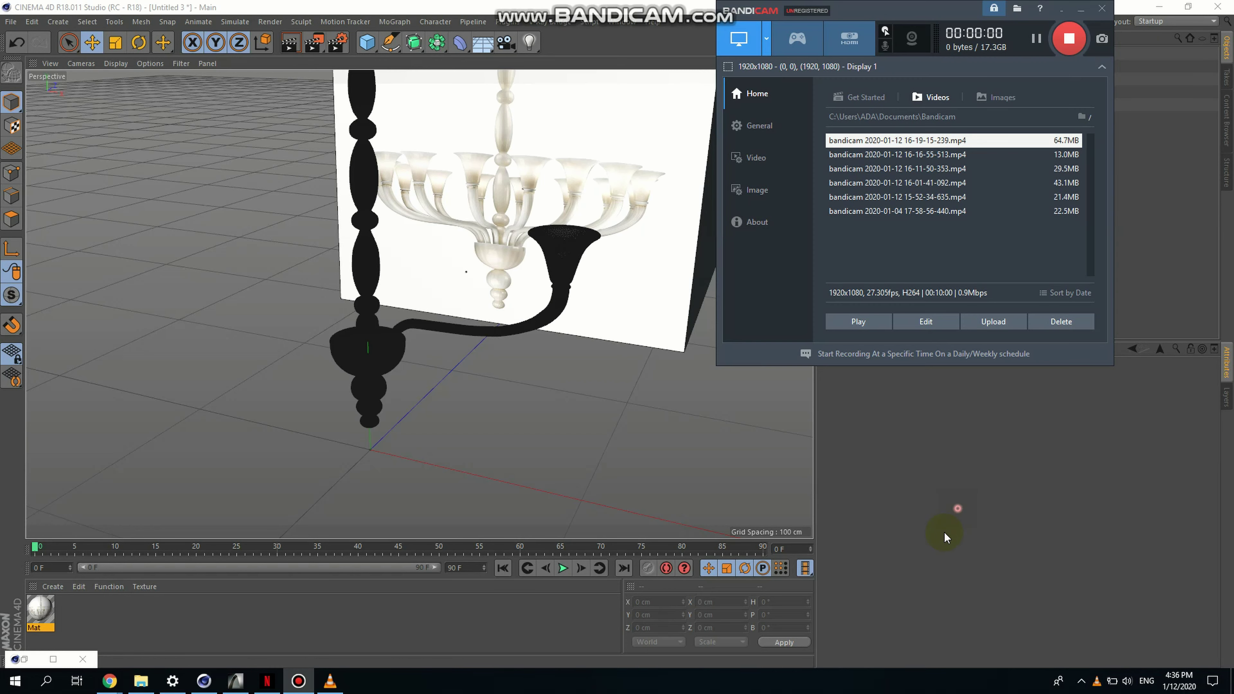
Display the perspective view with plain shading, without wireframe lines, and frame the whole chandelier model
click(938, 515)
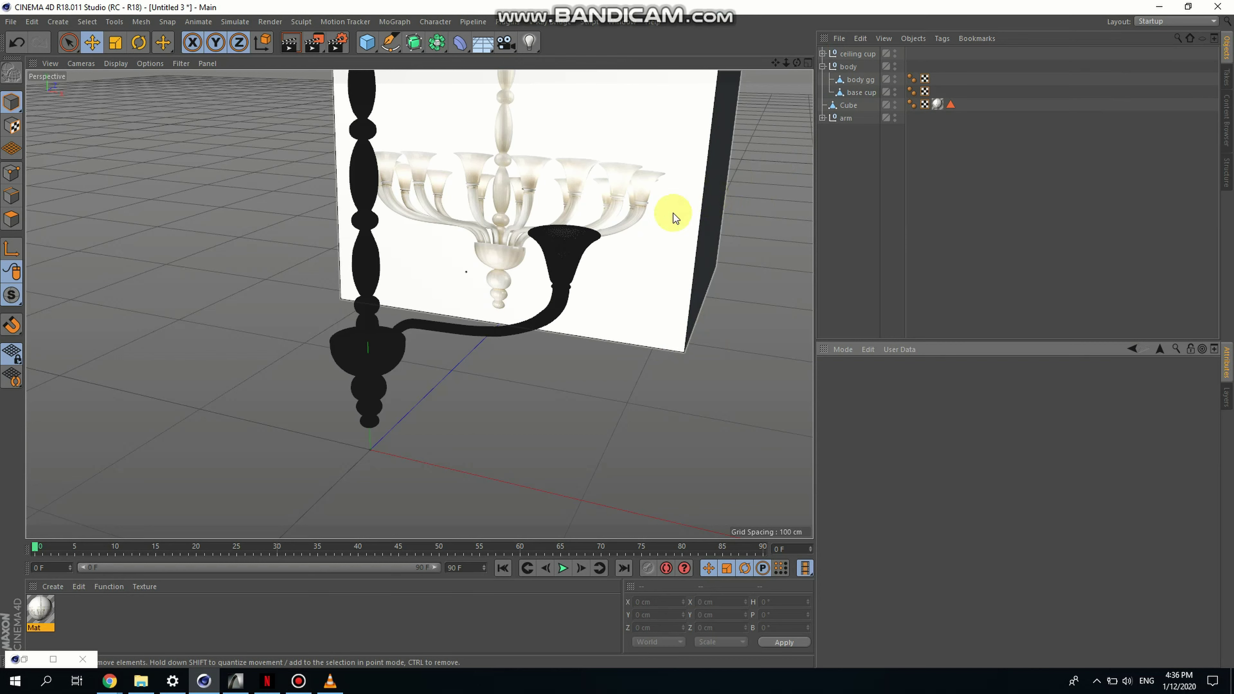
click(808, 63)
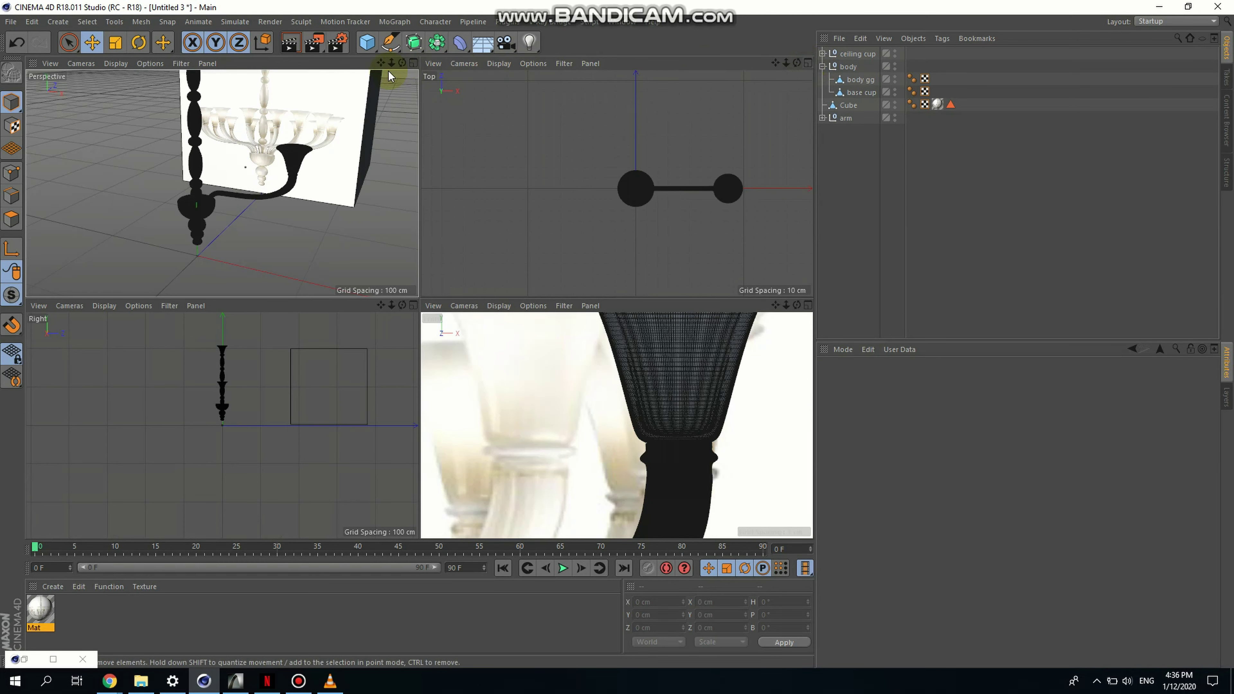
click(413, 63)
scroll(490, 340, up, 5)
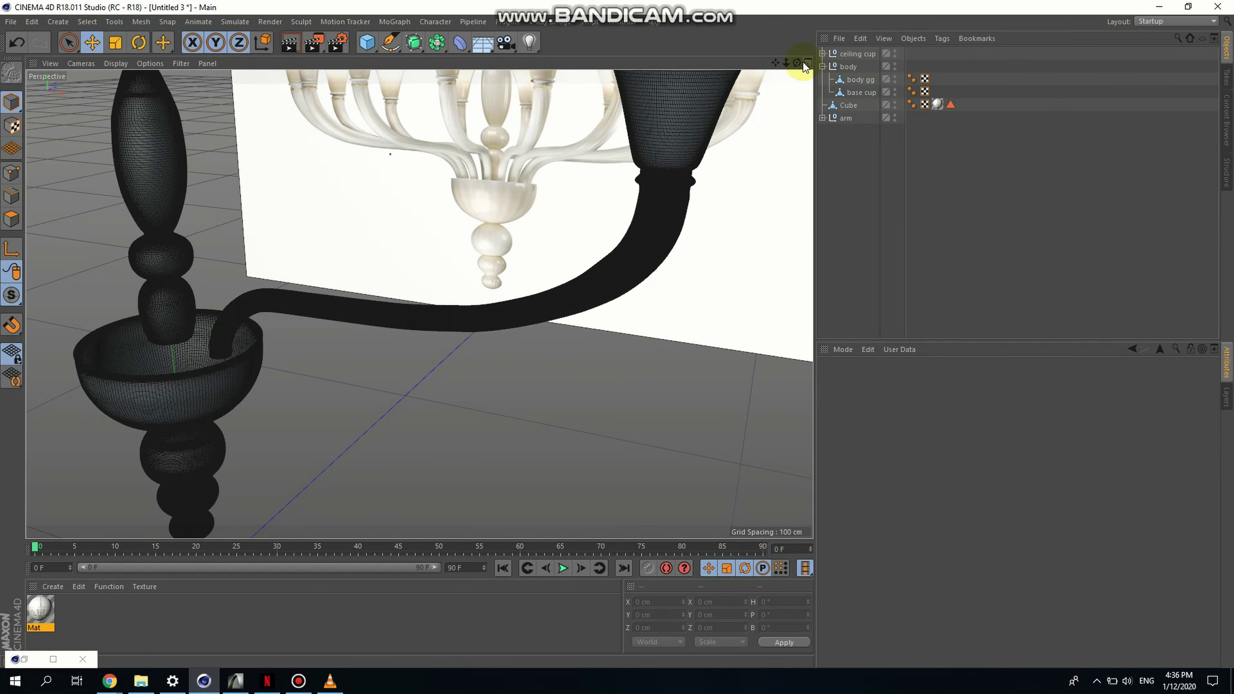
drag(797, 62, 761, 63)
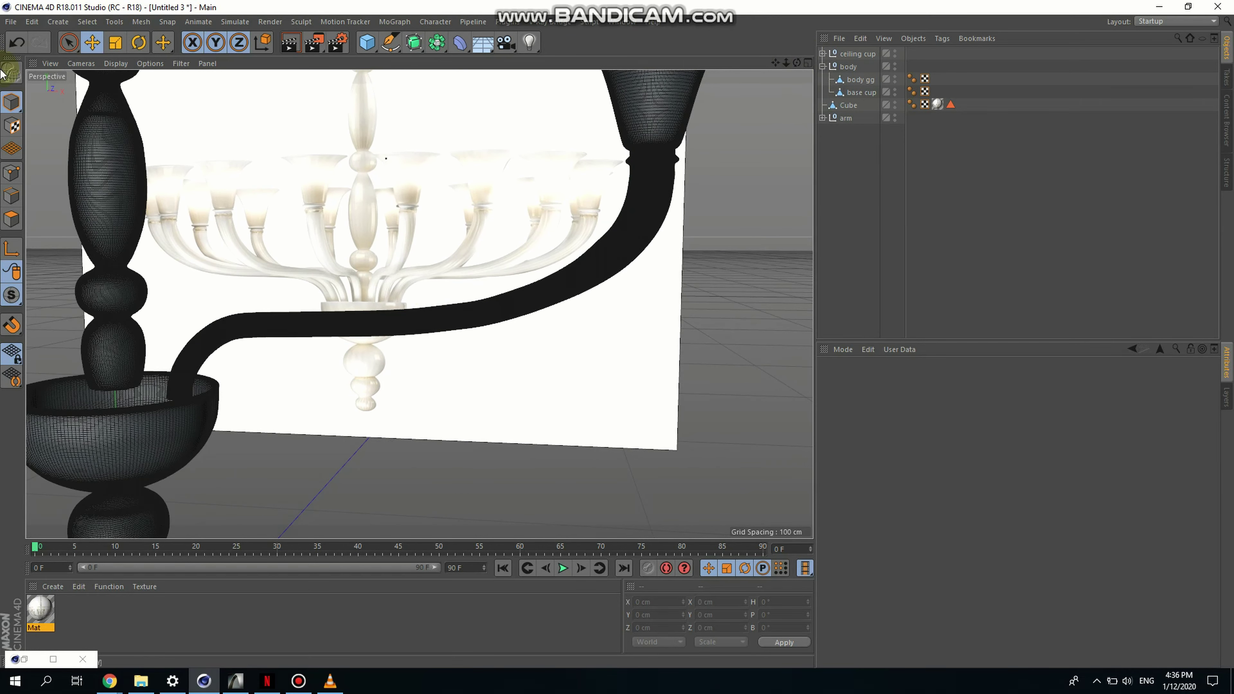
click(68, 43)
click(161, 105)
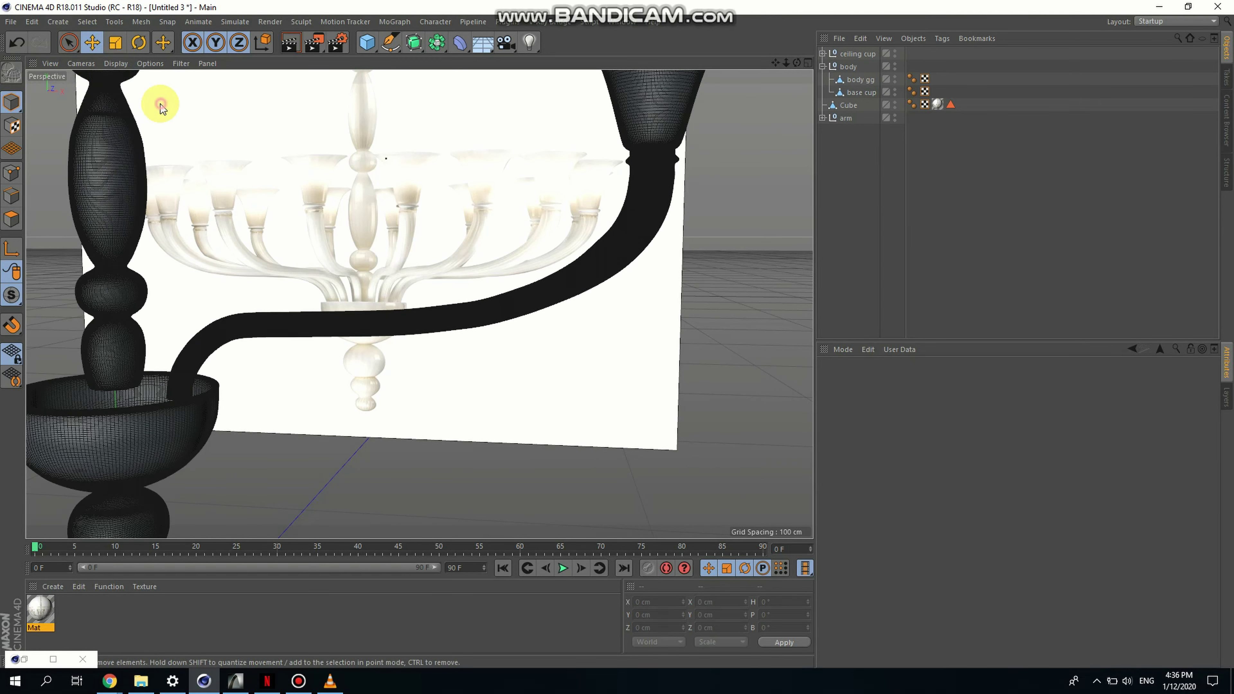
mouse_move(797, 63)
mouse_down()
mouse_move(758, 73)
mouse_move(786, 78)
mouse_up()
scroll(389, 306, down, 6)
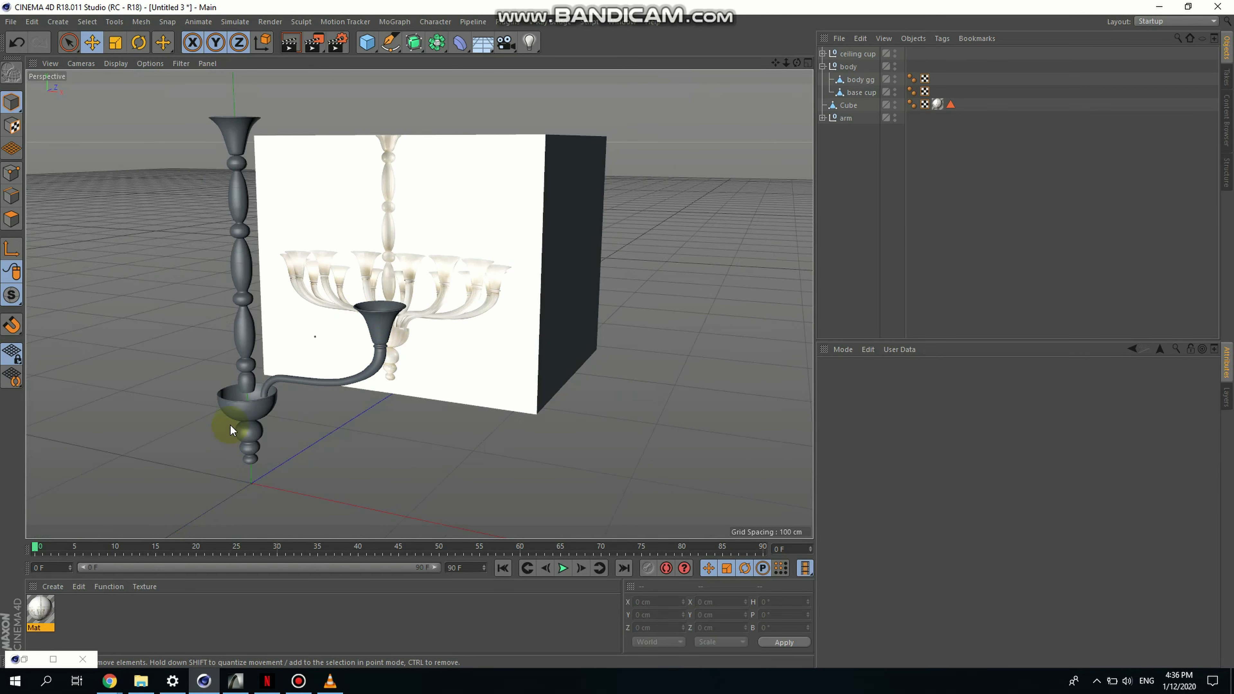
Examine the shaded arm, its lamp cup and the joint with the body against the reference chandelier
scroll(243, 413, up, 4)
scroll(375, 400, up, 2)
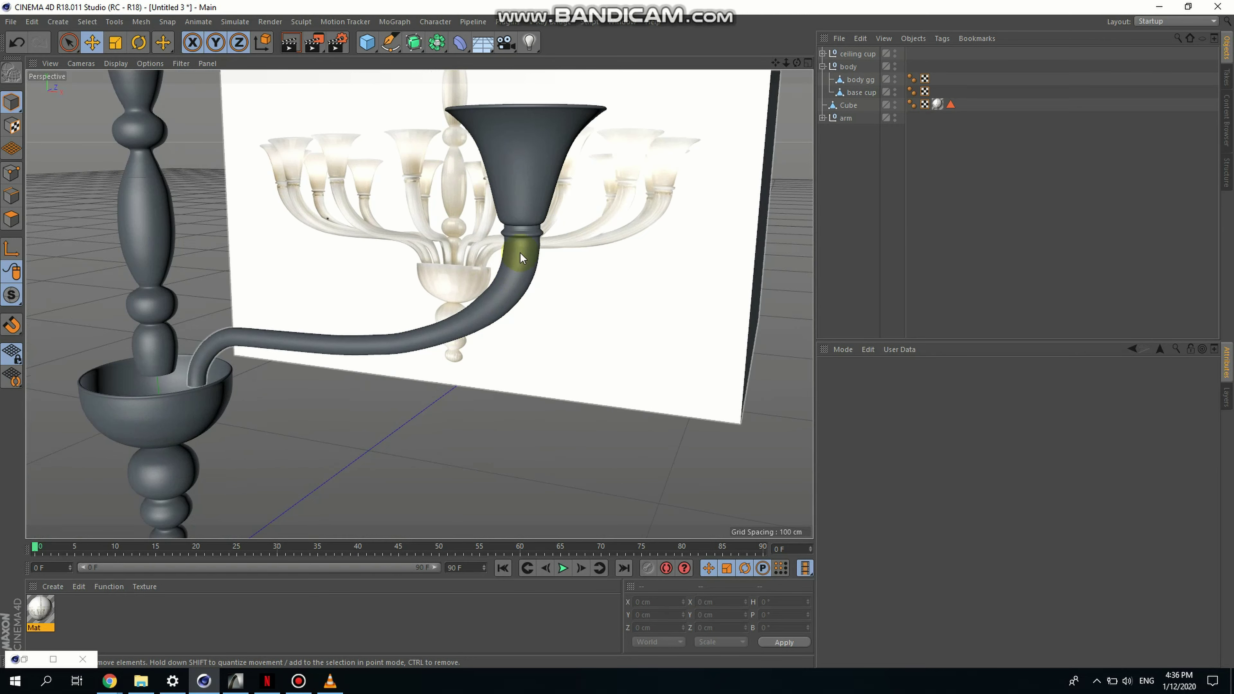
scroll(523, 236, up, 3)
scroll(526, 300, down, 6)
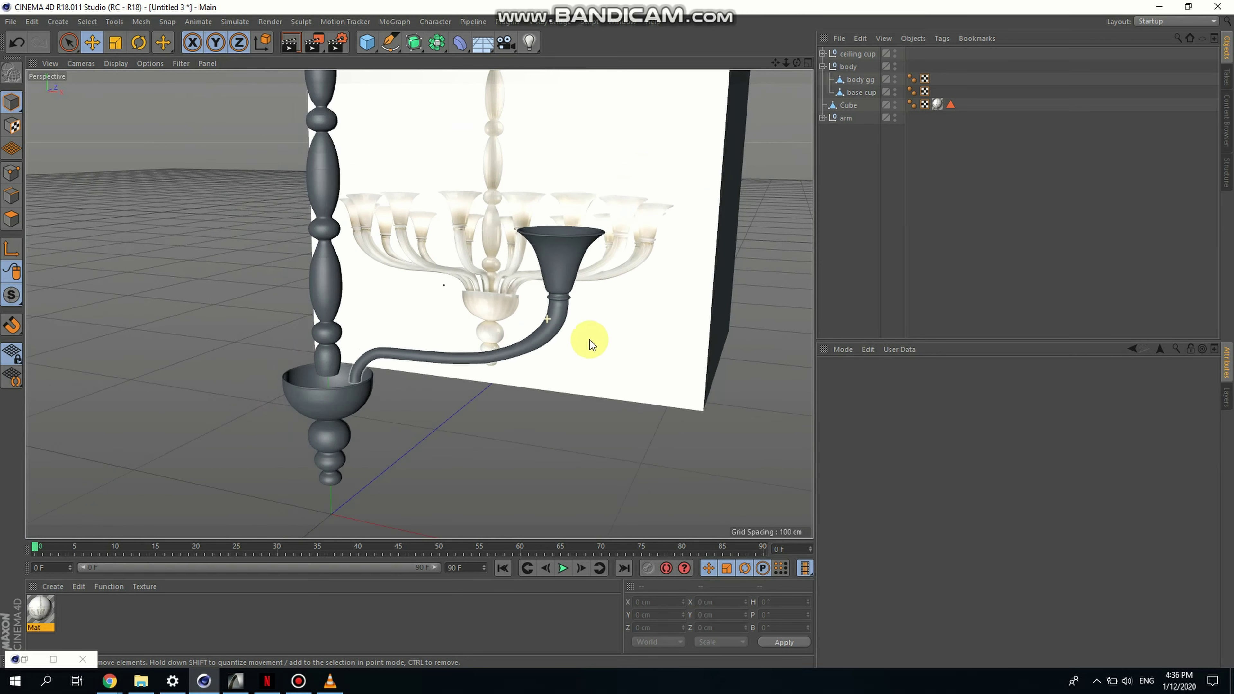
scroll(610, 314, up, 2)
scroll(611, 316, up, 2)
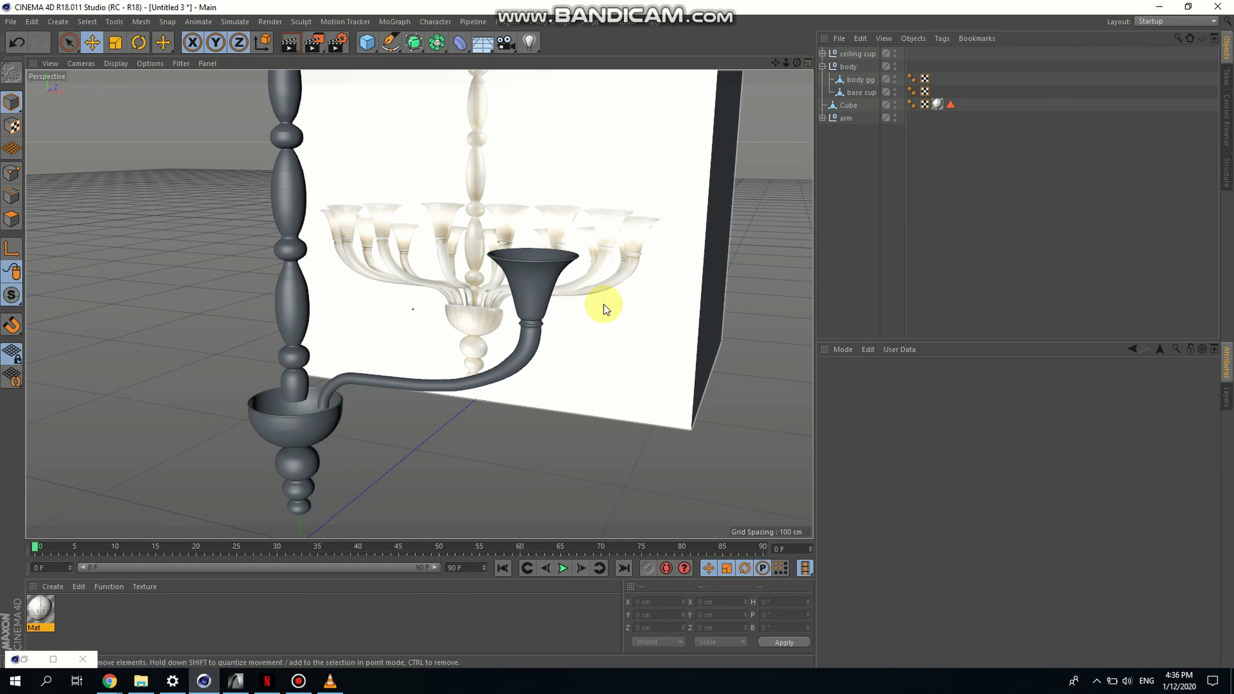
Add an Array object, set its copies to 15 and show the model in the maximized top view
click(885, 211)
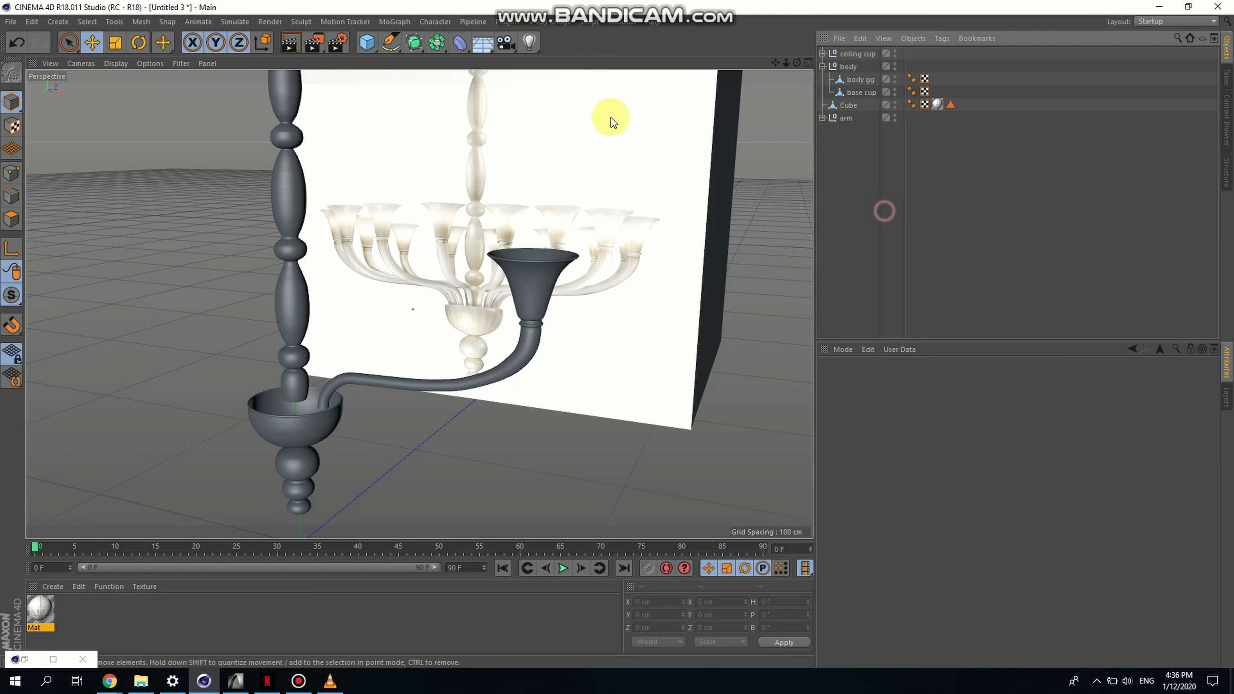
click(437, 42)
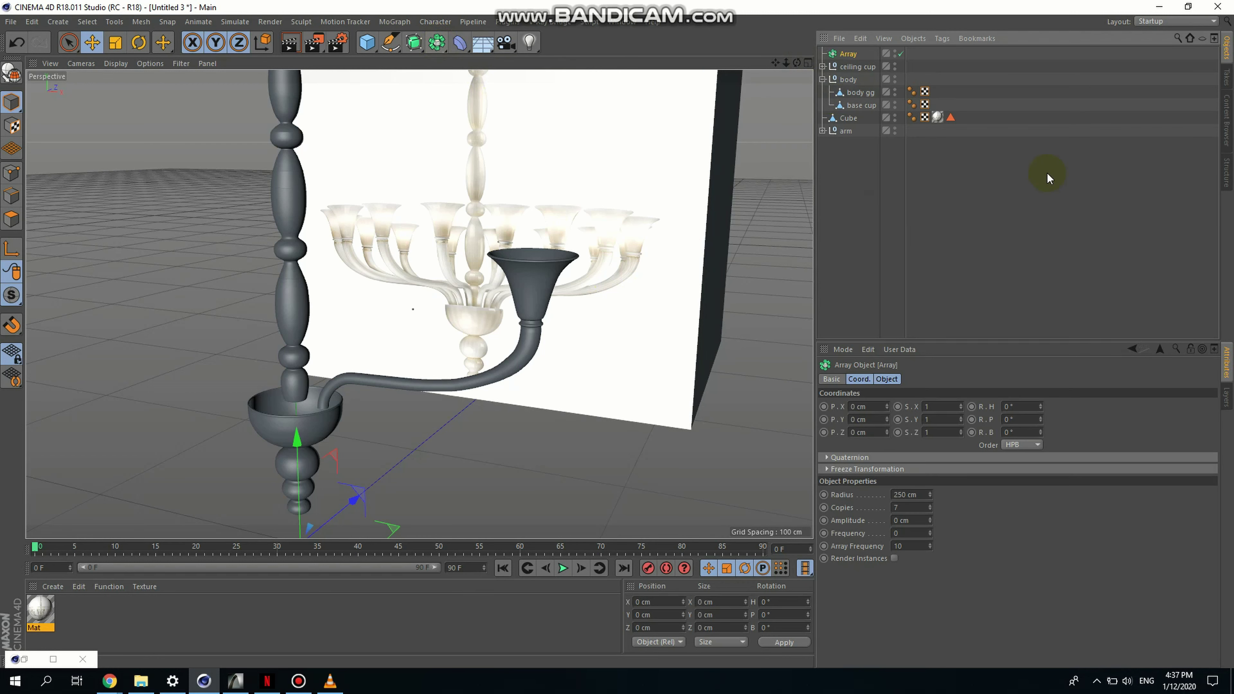
click(808, 63)
click(806, 59)
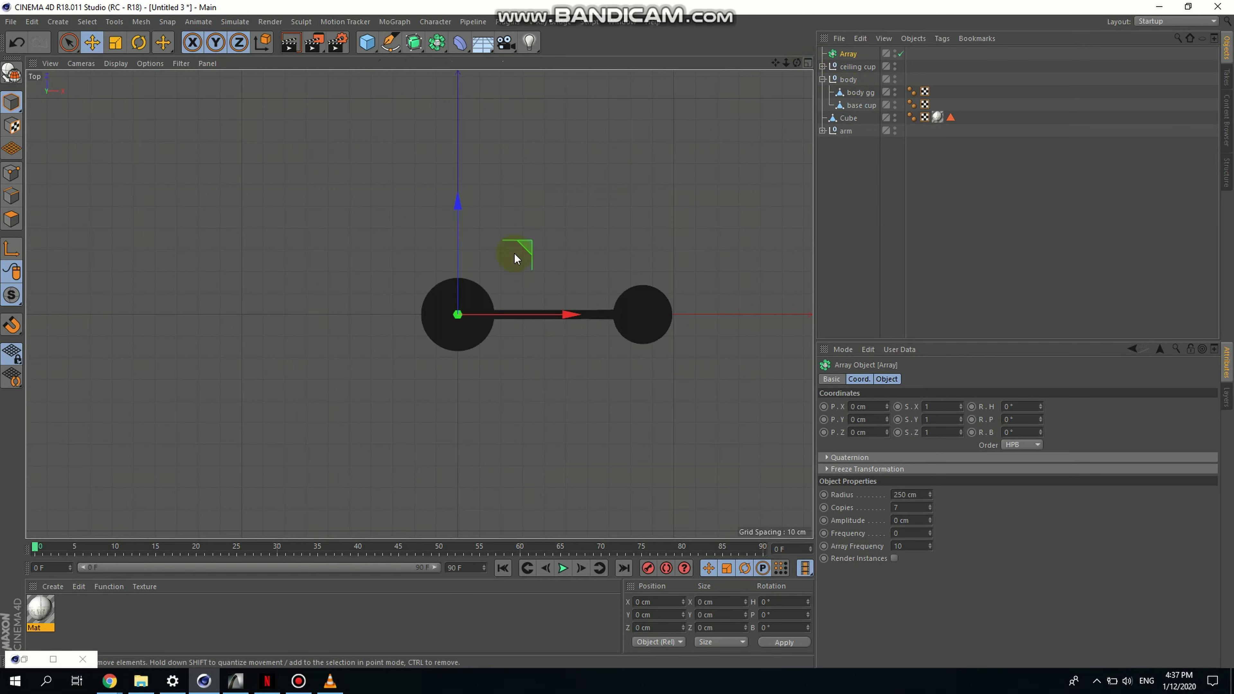
scroll(455, 331, up, 3)
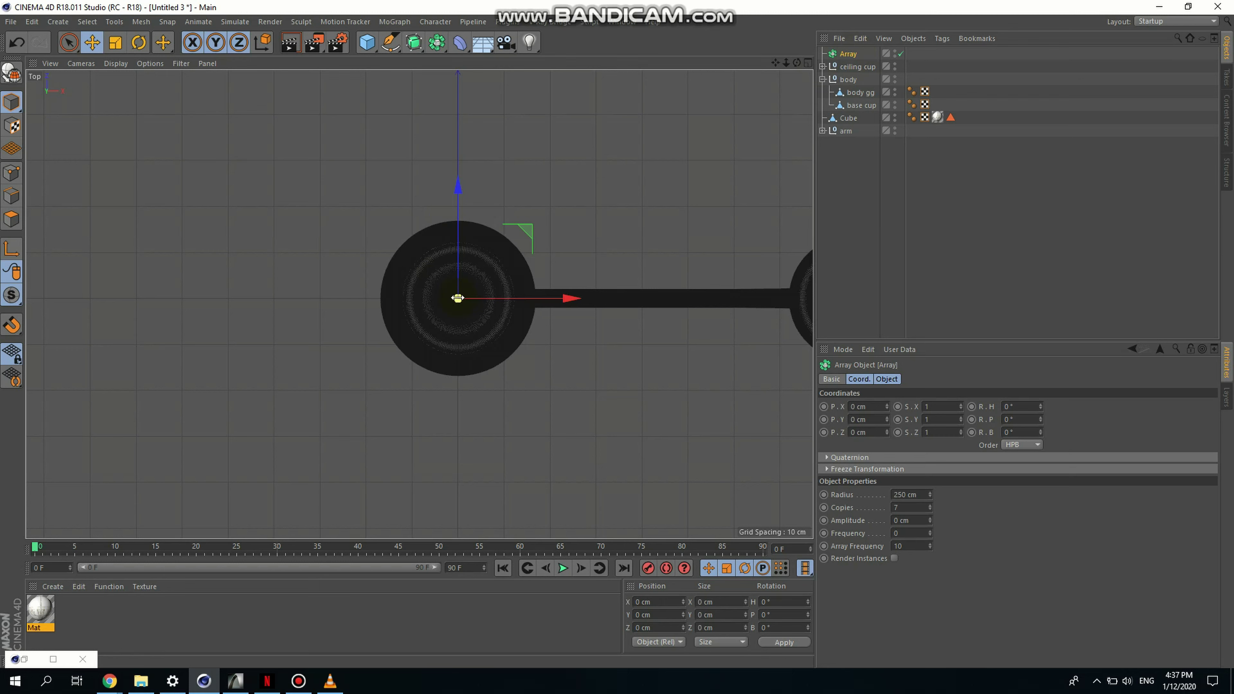
click(901, 507)
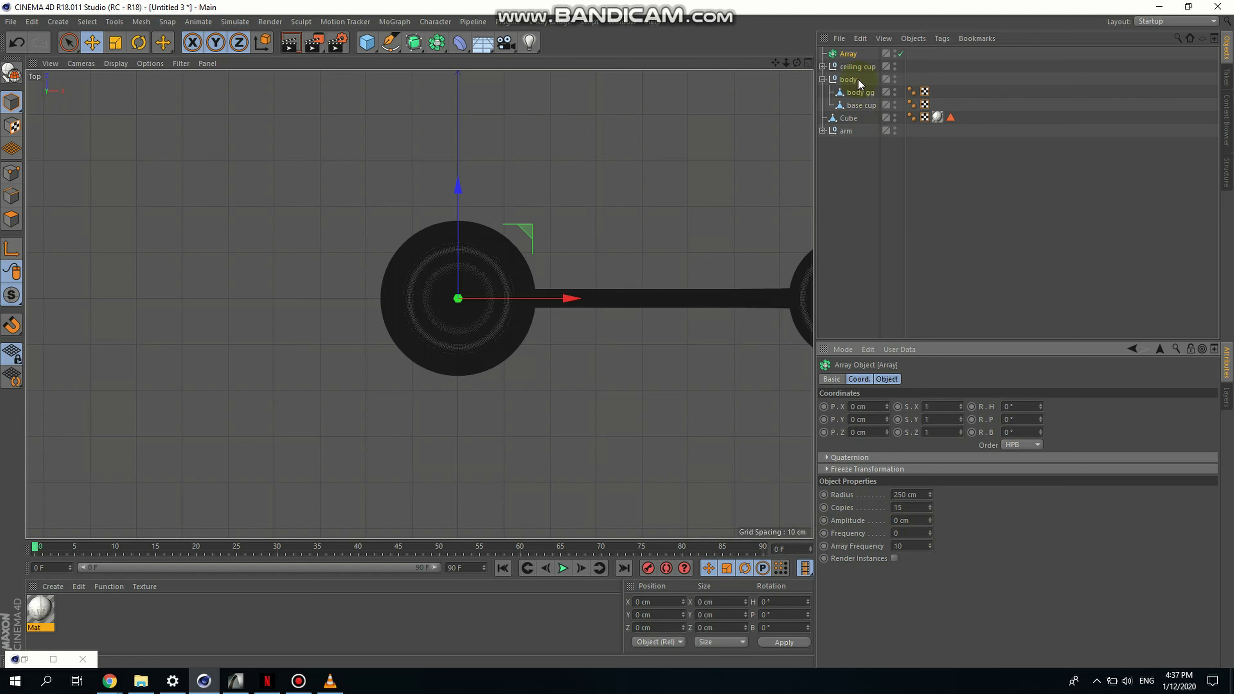
Make the arm group a child of the Array and bring the full ring of copies into view
click(844, 132)
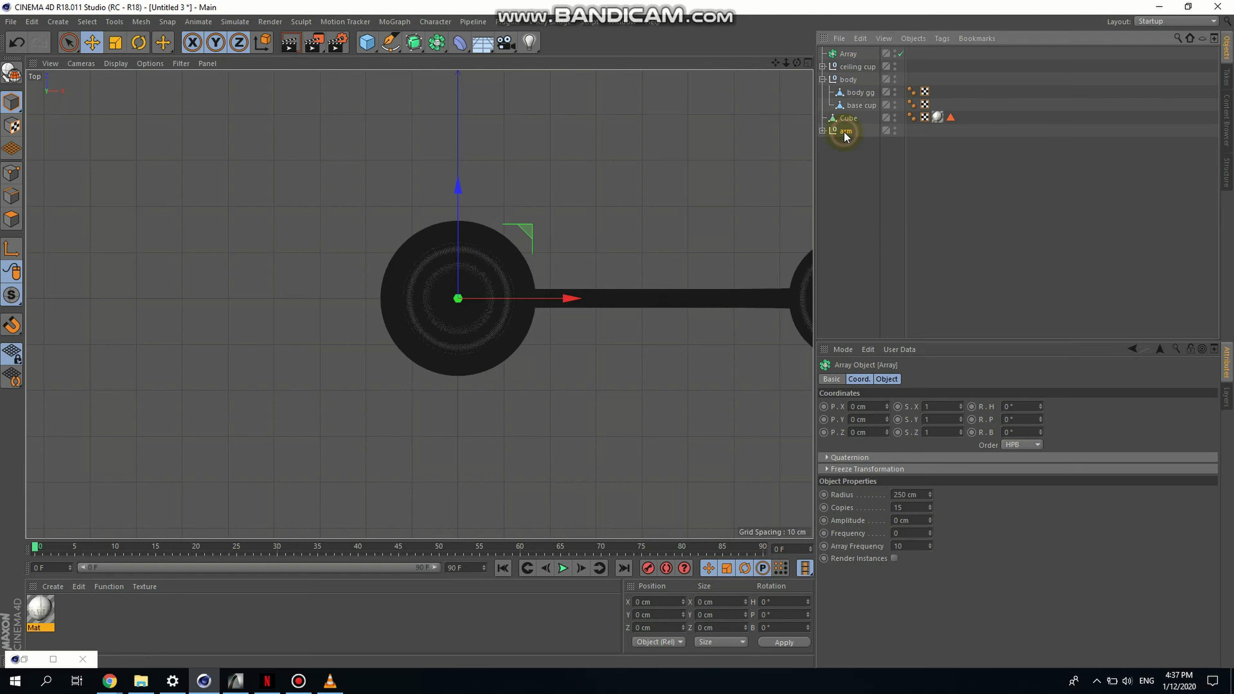
drag(852, 57, 852, 56)
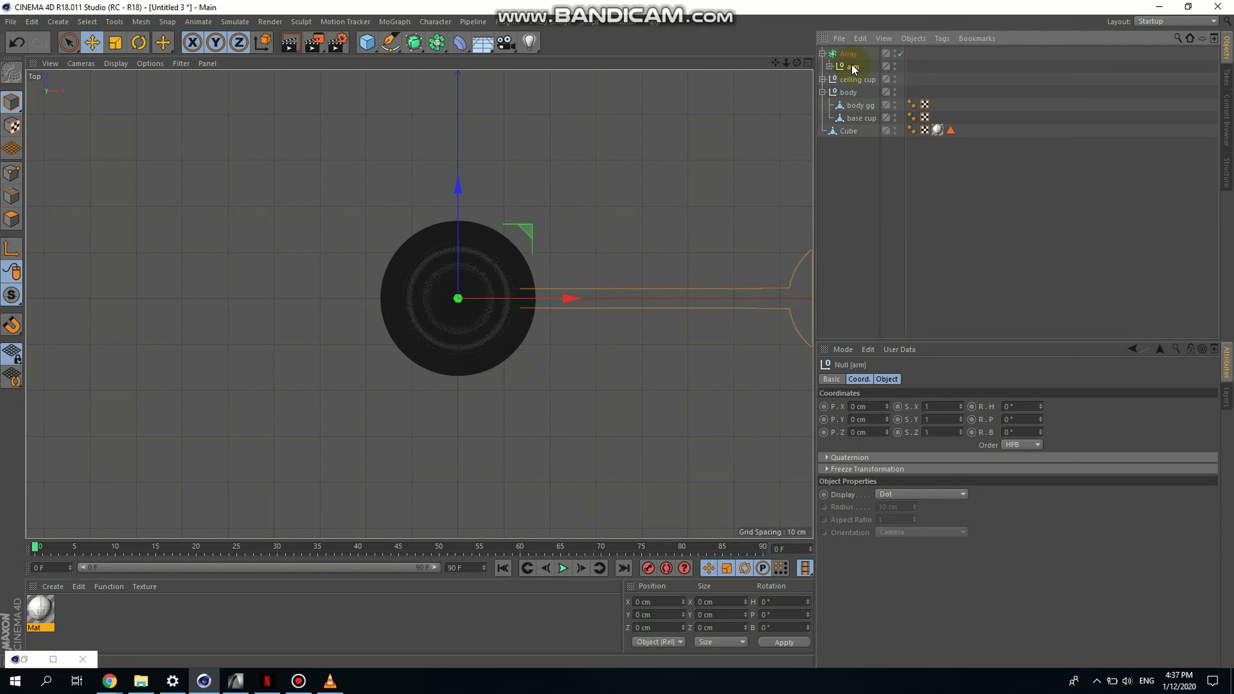
scroll(356, 310, down, 6)
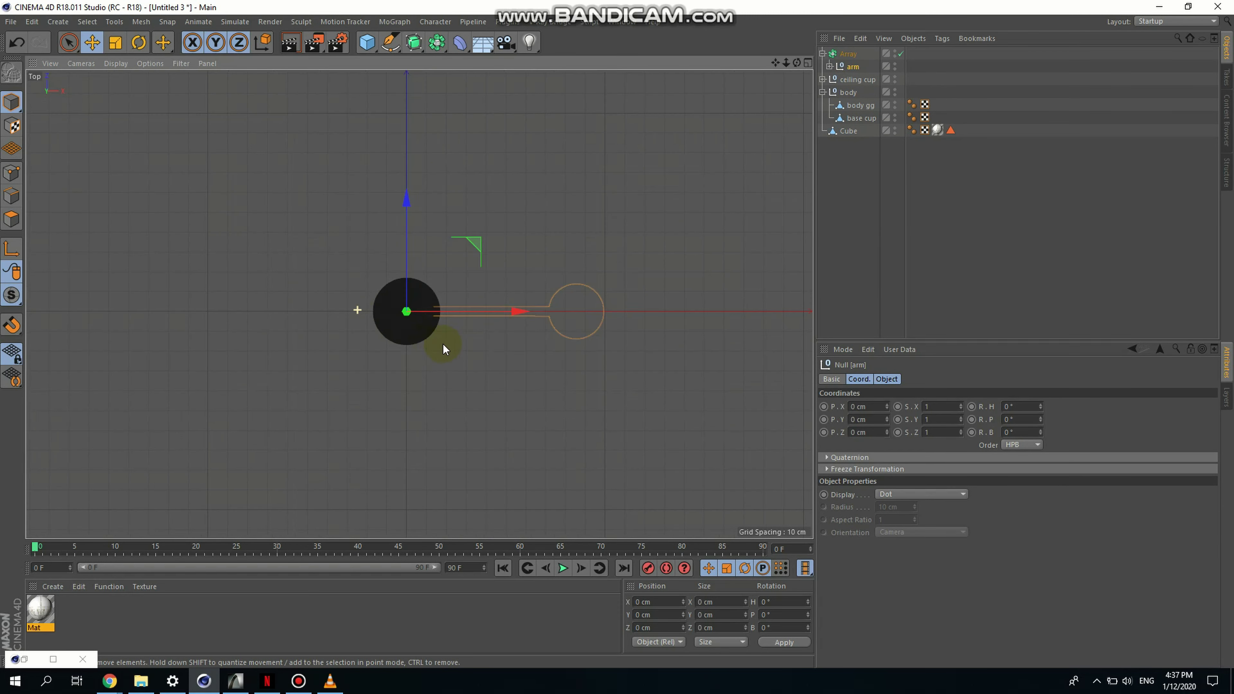
scroll(537, 359, down, 2)
scroll(649, 362, down, 1)
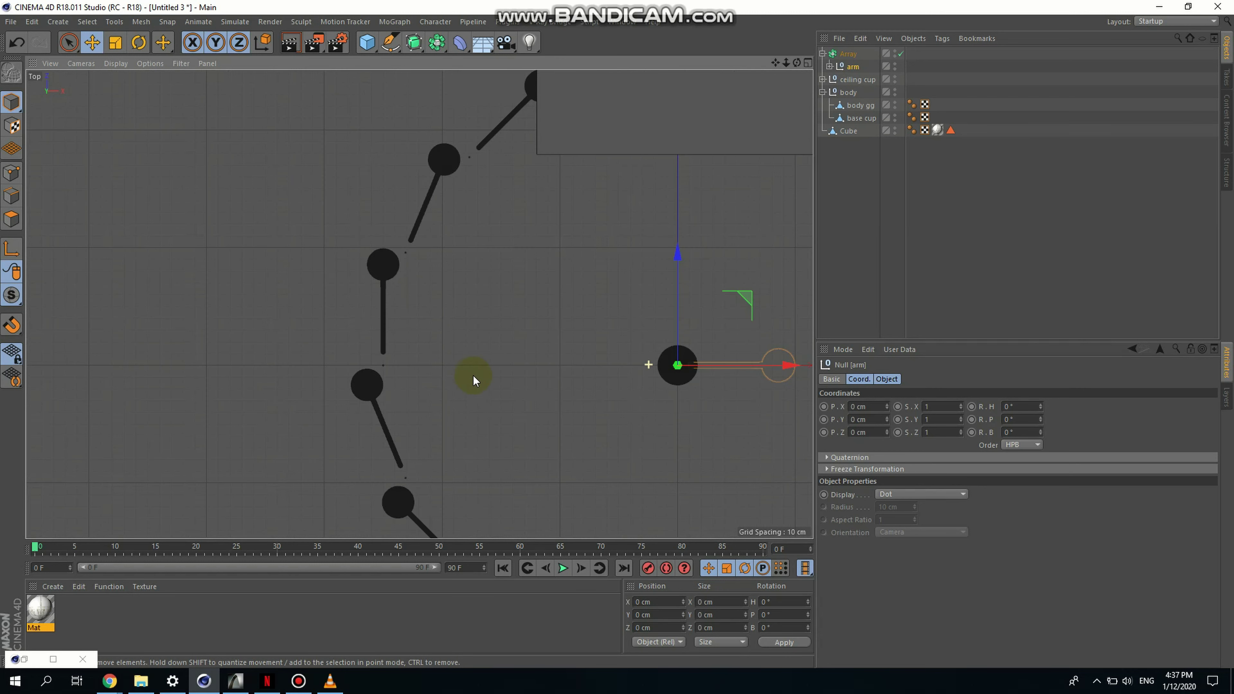
scroll(376, 349, down, 2)
scroll(357, 331, down, 2)
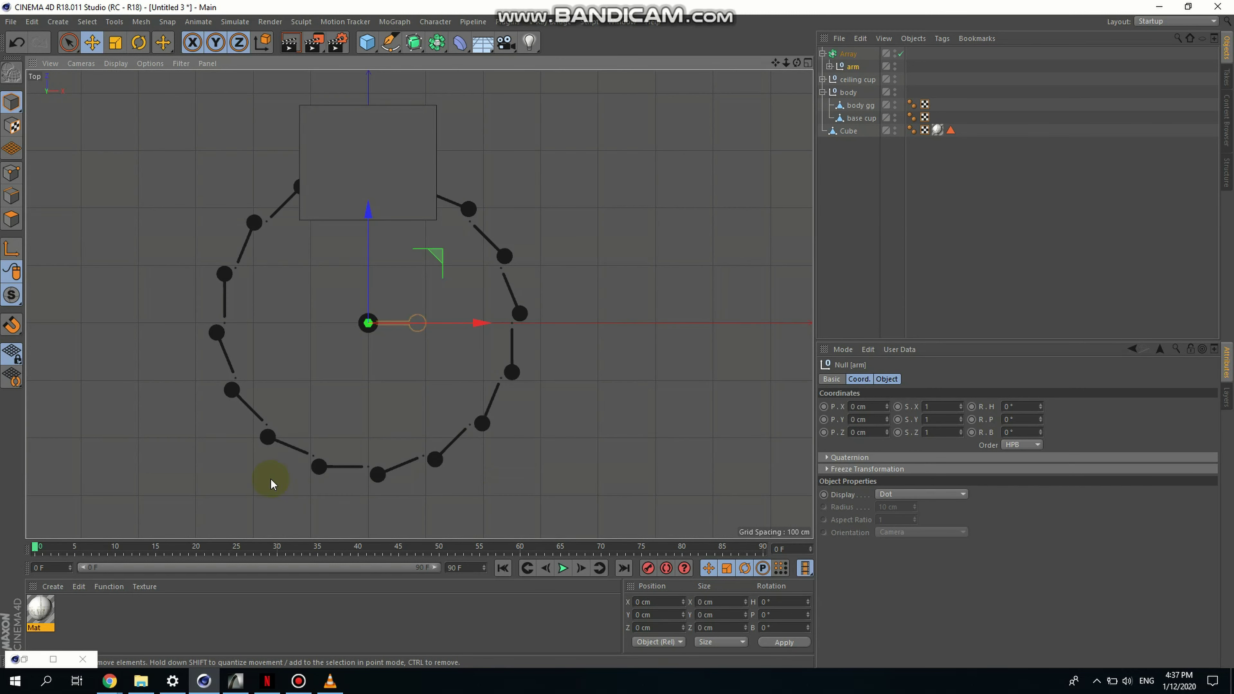
Set the Array's radius to 0 cm
click(848, 56)
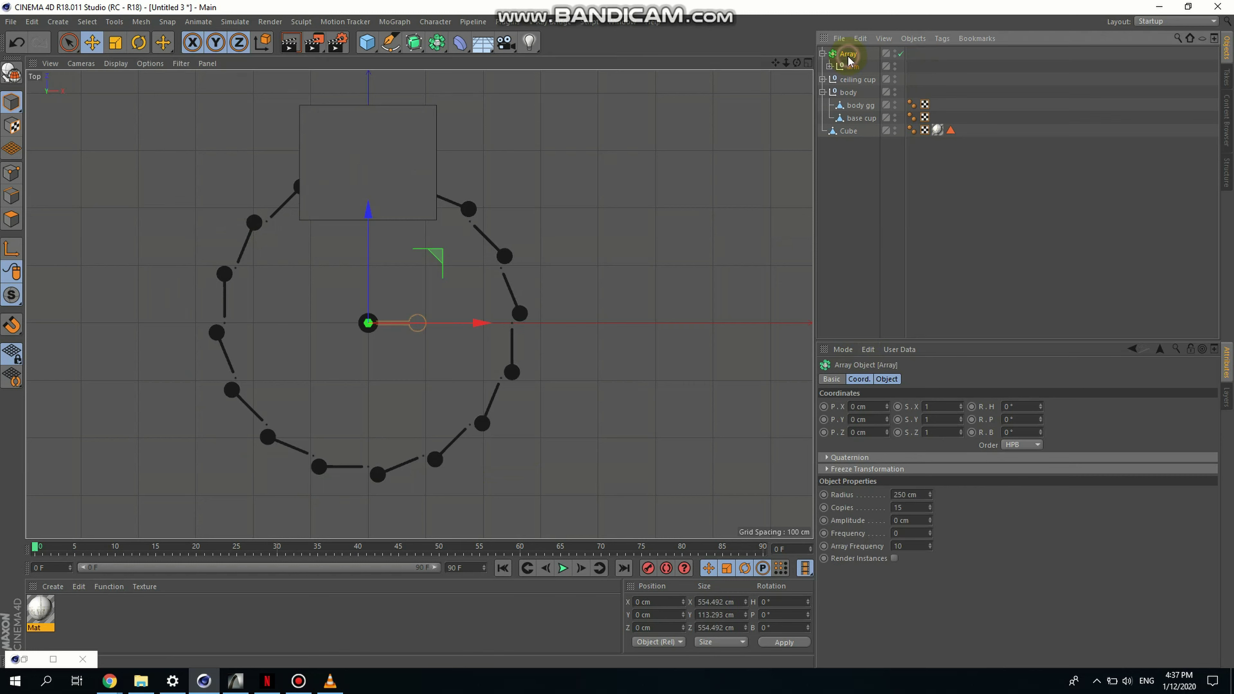
click(906, 494)
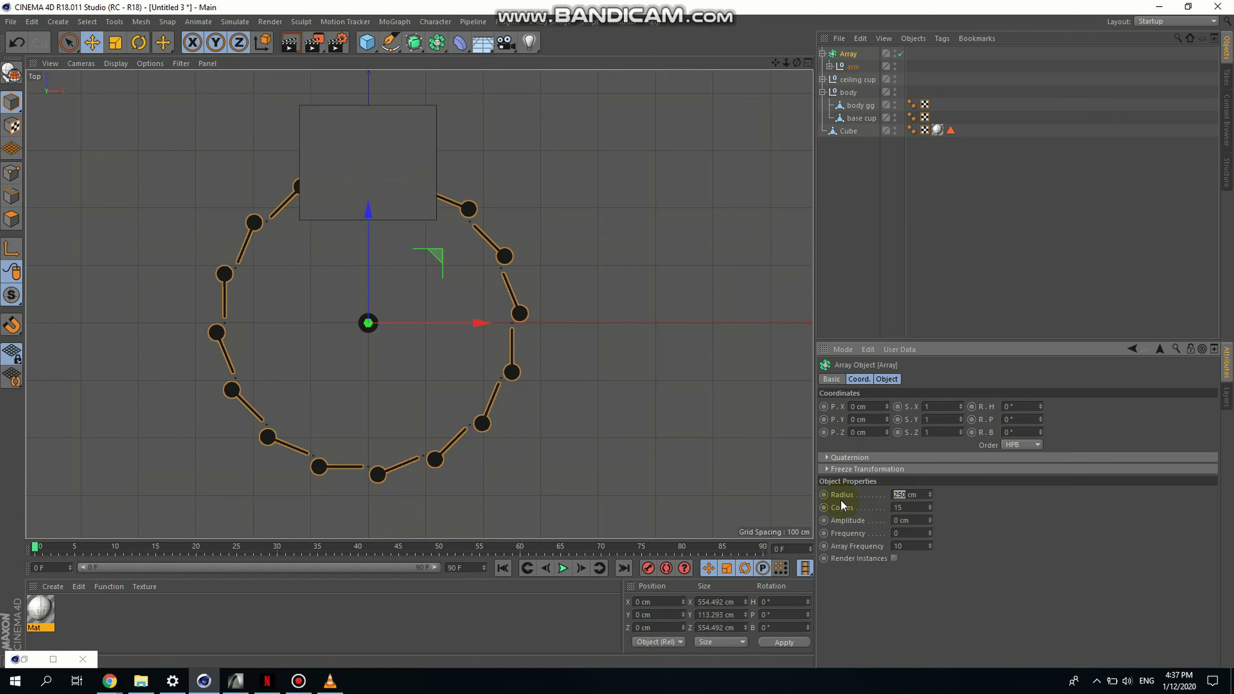
text(0)
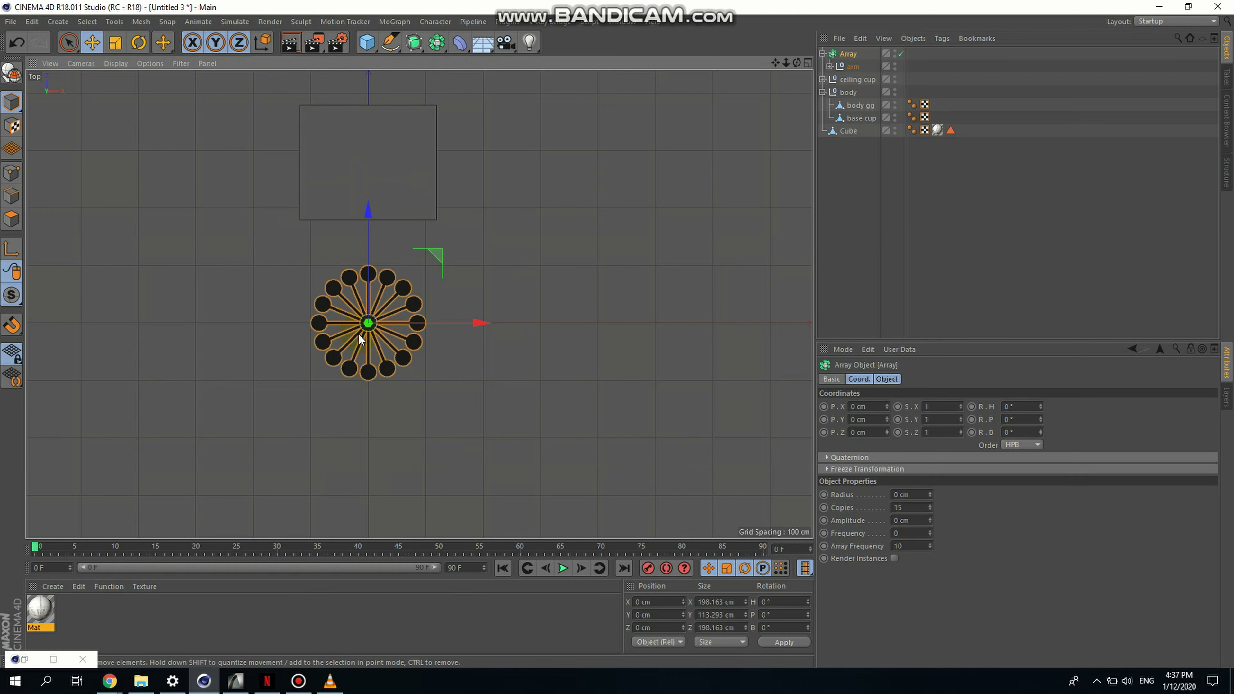
Examine the ring of arrayed arms around the central body in the top view and in the perspective view against the reference image
scroll(359, 326, up, 6)
scroll(376, 332, up, 6)
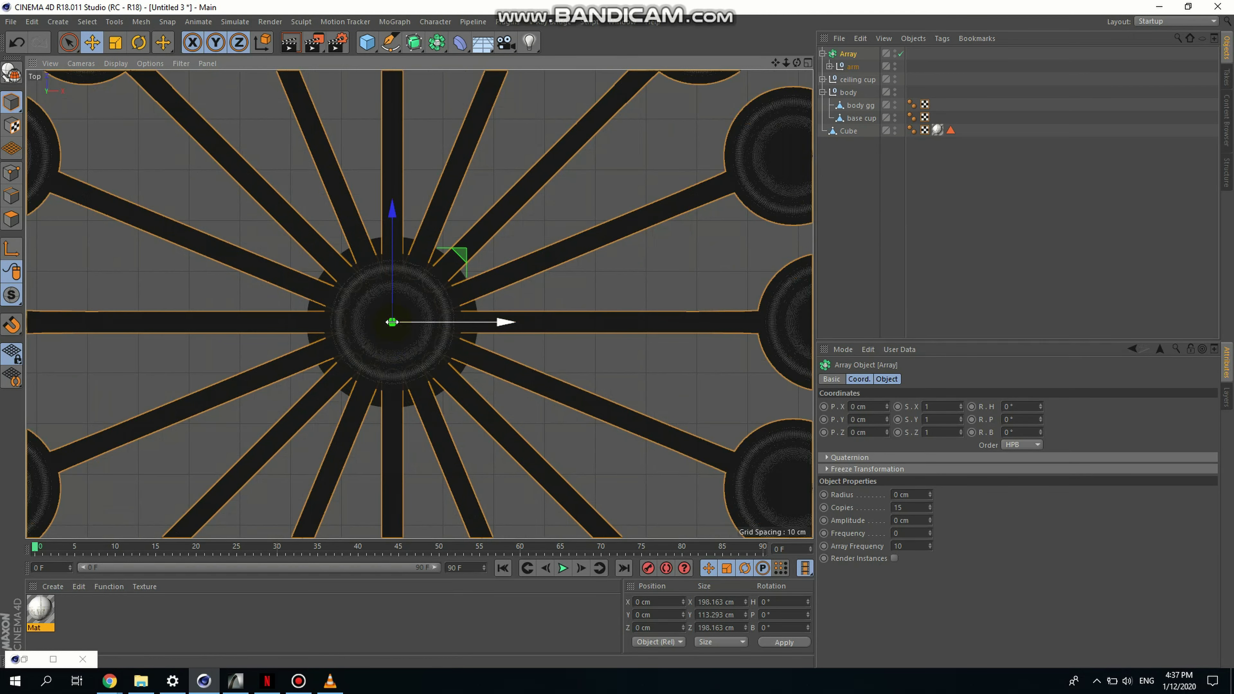
scroll(504, 302, down, 8)
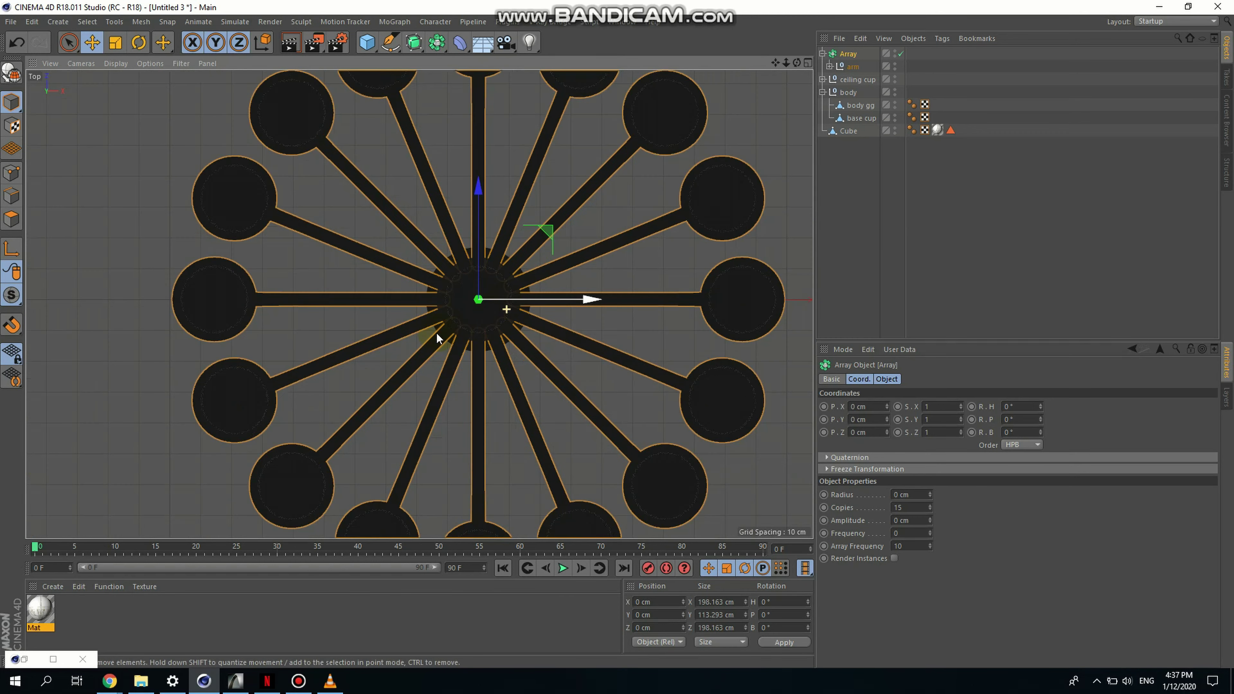
click(807, 64)
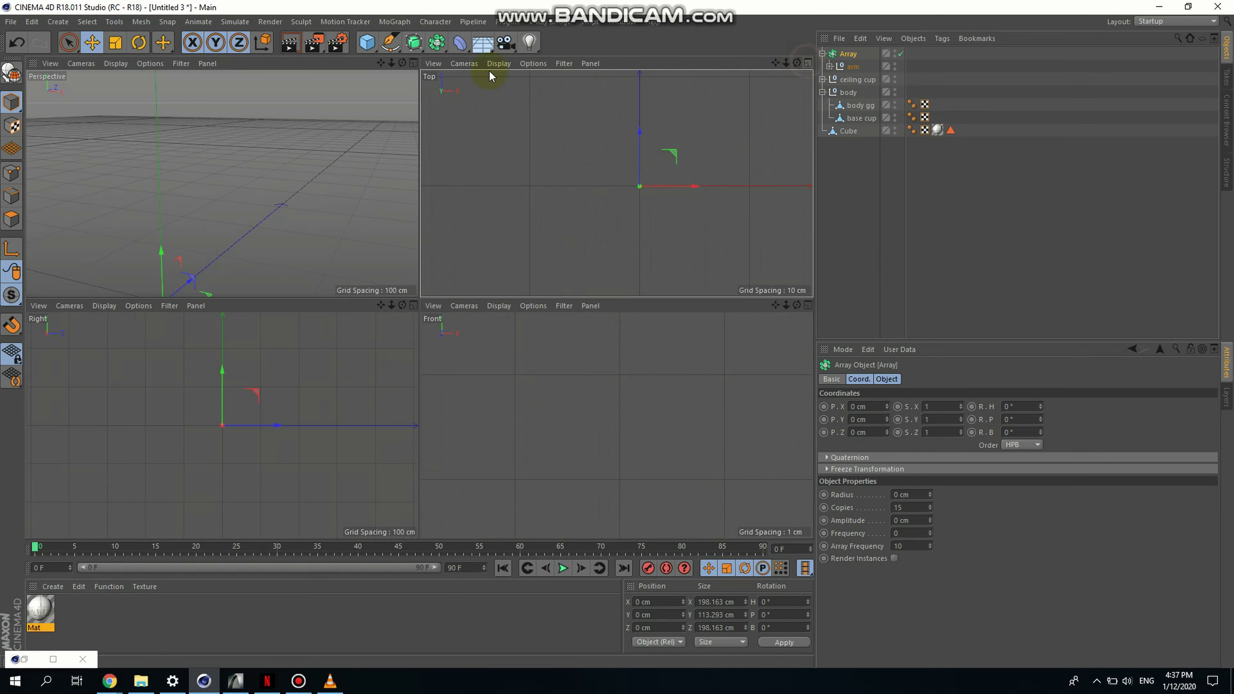
click(412, 64)
scroll(465, 319, down, 5)
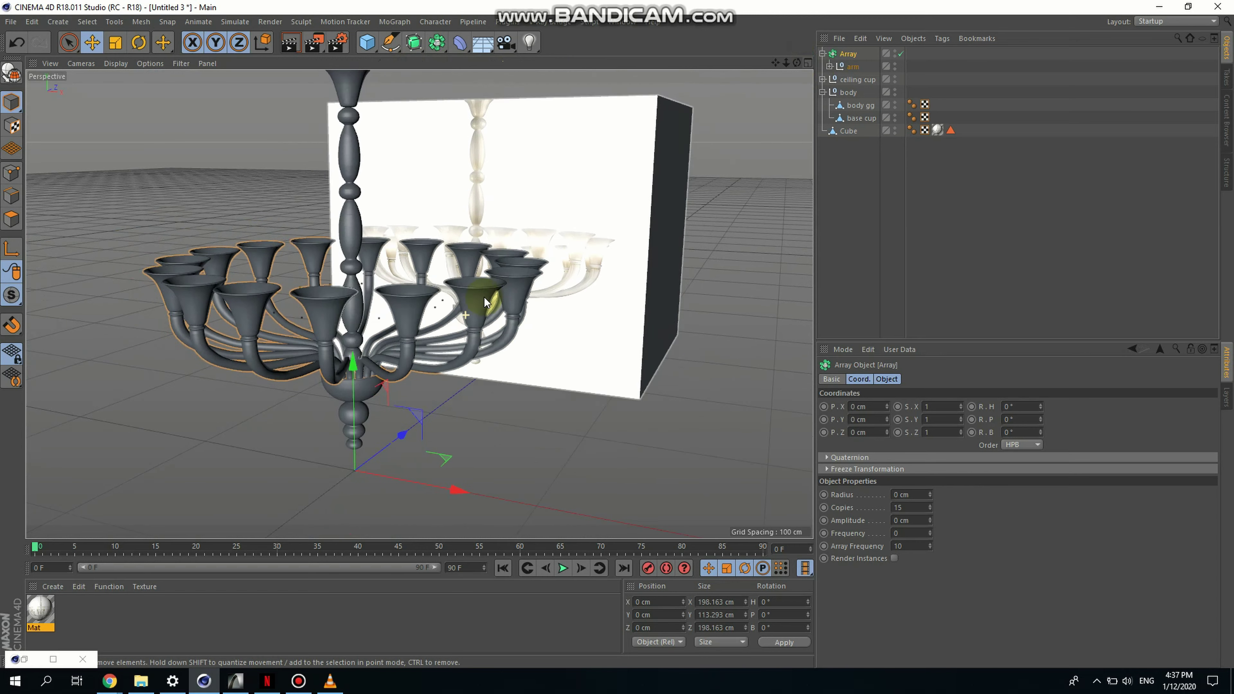
scroll(324, 396, up, 2)
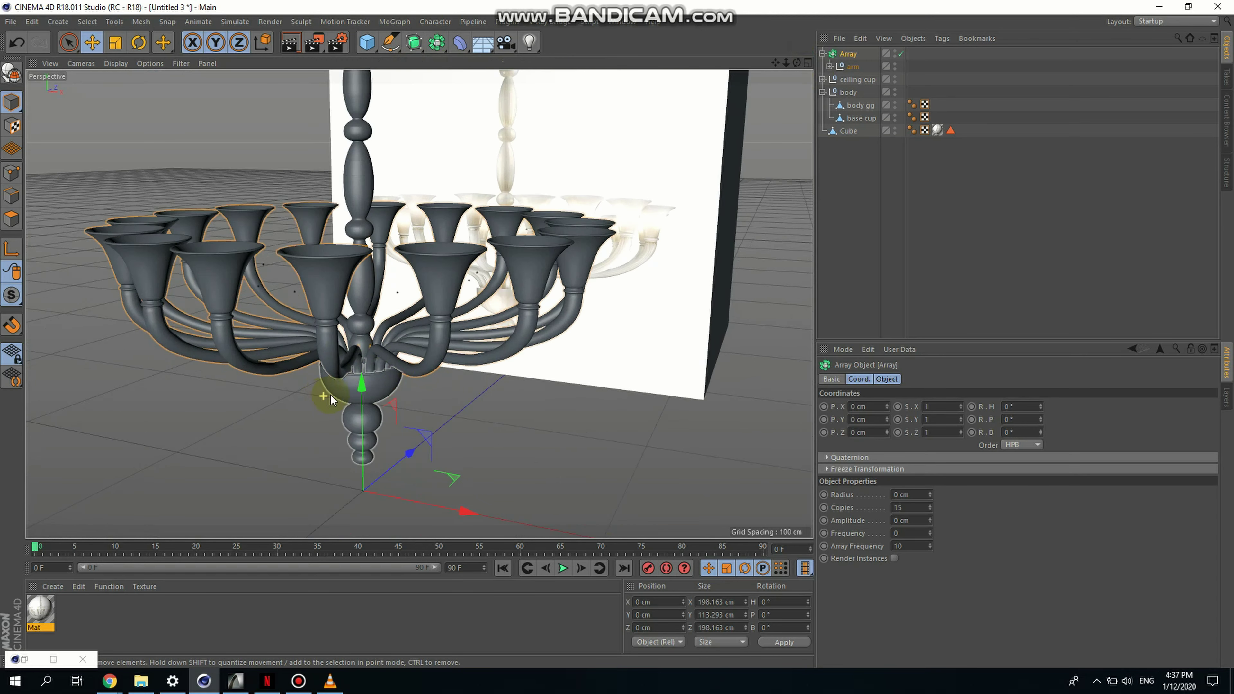
scroll(407, 360, down, 4)
alt+drag(375, 340, 449, 364)
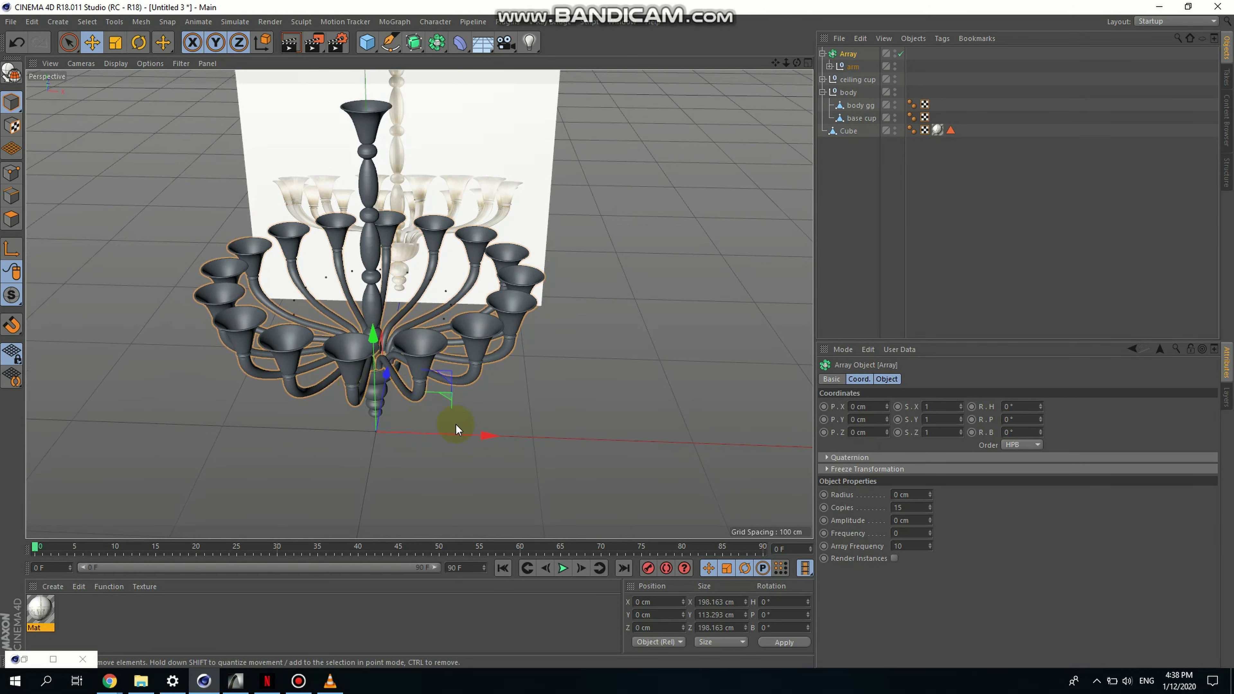
alt+drag(455, 424, 412, 416)
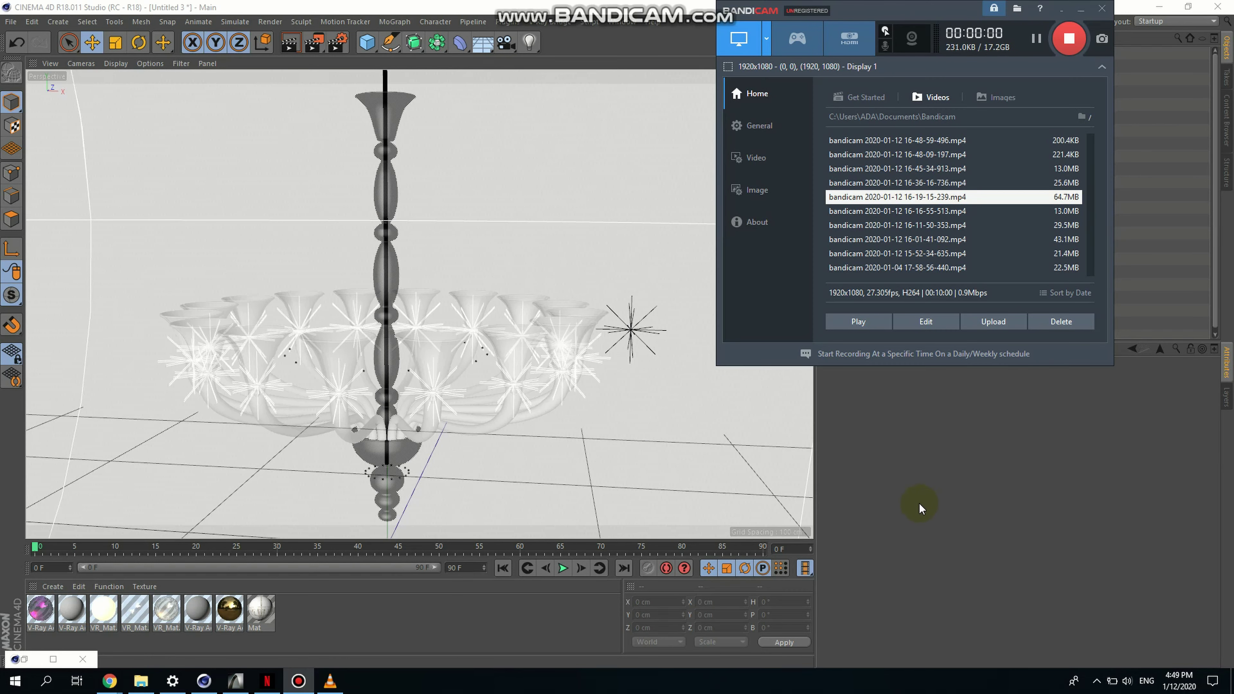
Return to the chandelier scene and examine the backdrop, planes and lights surrounding the chandelier from outside
click(915, 466)
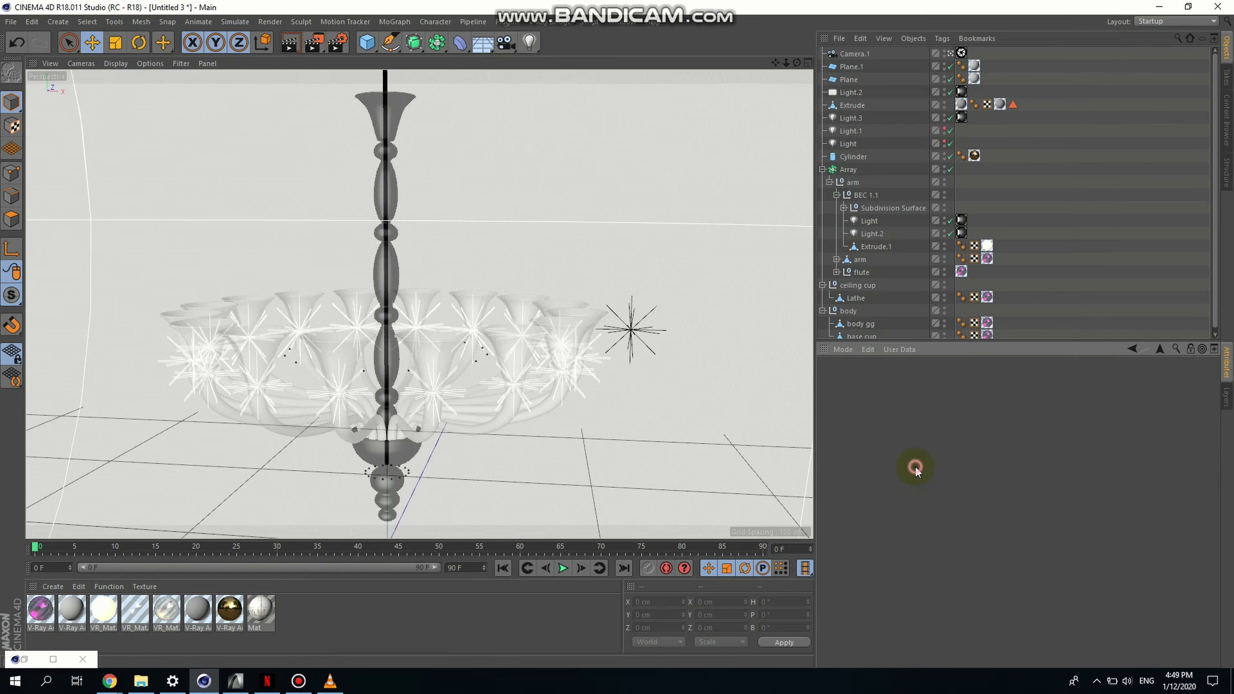
scroll(494, 321, up, 5)
scroll(538, 325, up, 3)
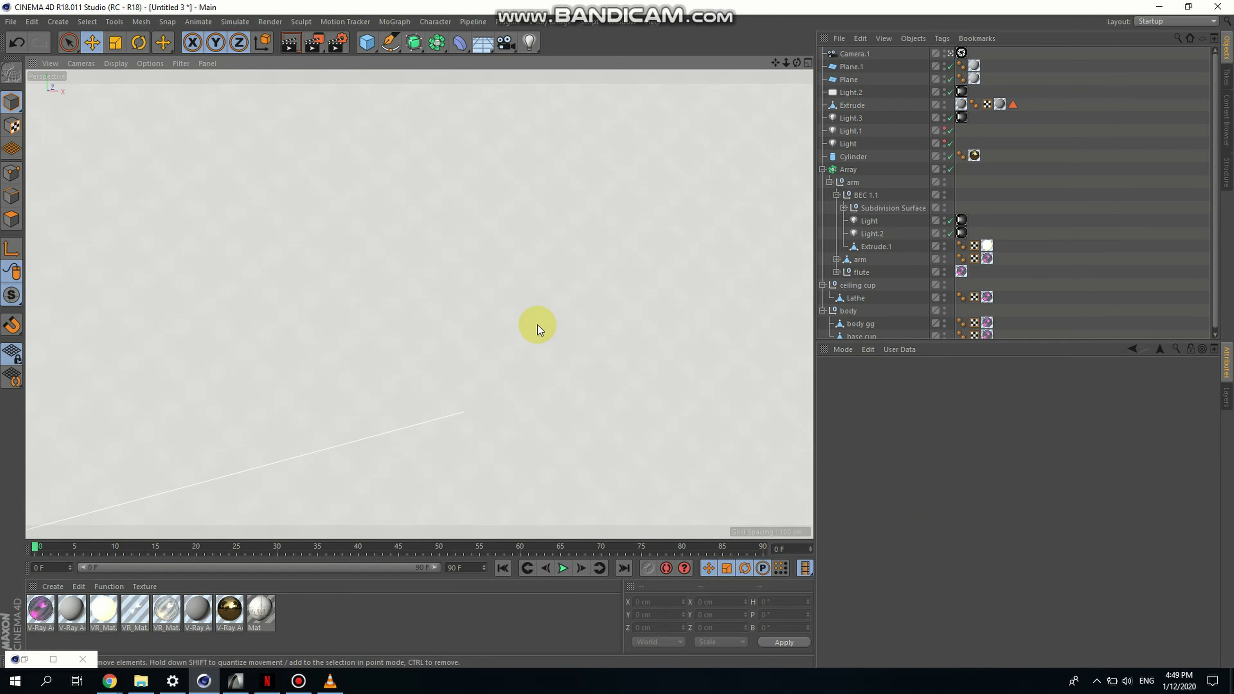
click(844, 56)
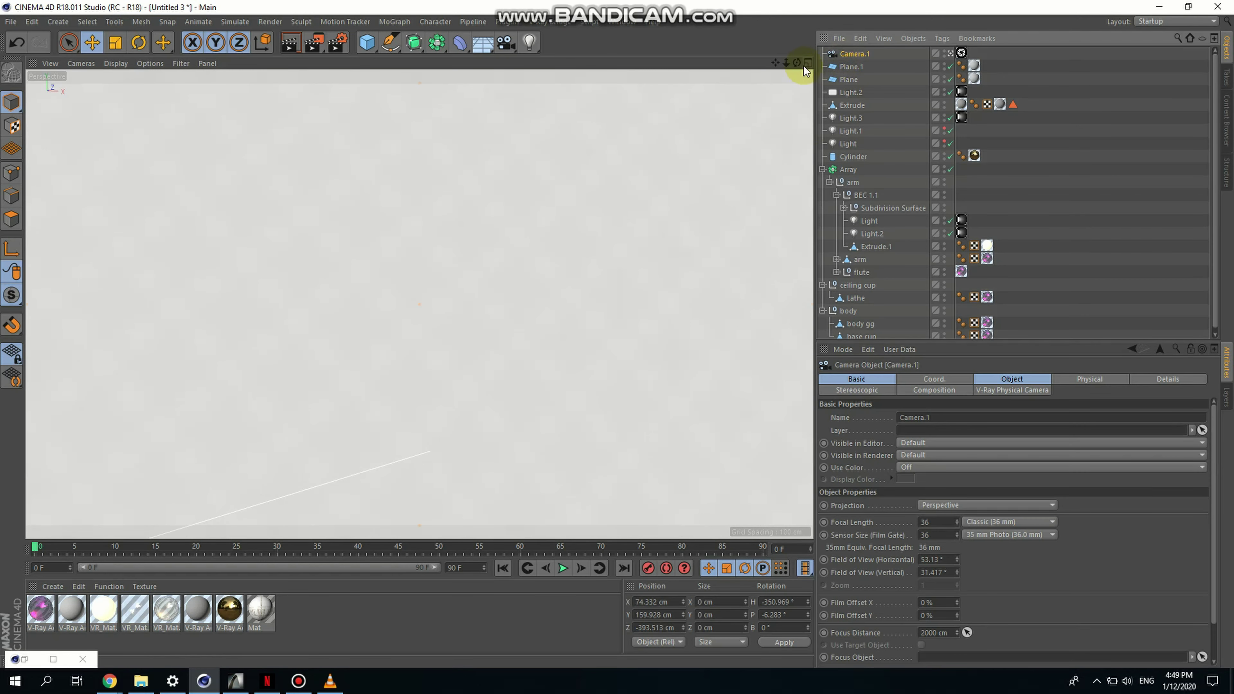
drag(798, 63, 917, 79)
alt+right_drag(419, 242, 129, 283)
mouse_move(299, 285)
alt+right_down()
mouse_move(315, 252)
mouse_move(289, 260)
mouse_move(290, 331)
mouse_move(314, 281)
alt+right_up()
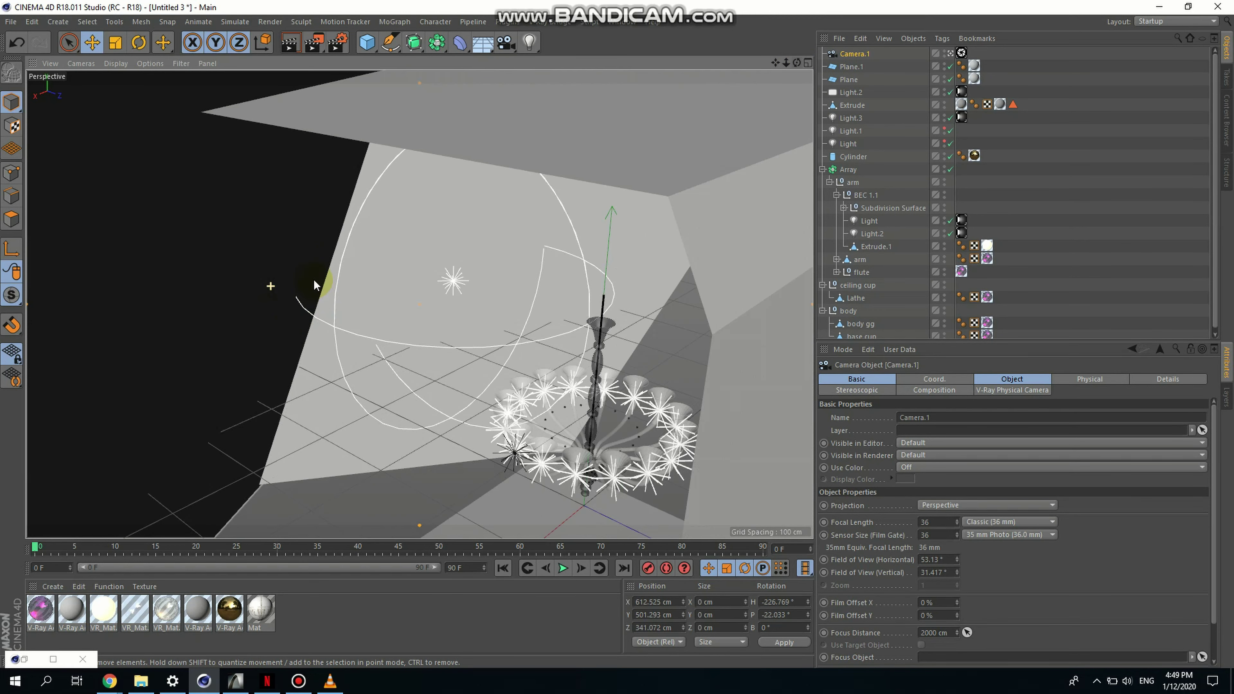
alt+drag(395, 354, 282, 286)
Scale the Extrude backdrop up to about 985 cm in X and 1915 cm in Z, and shift it along its Z axis
click(574, 291)
alt+drag(562, 295, 538, 338)
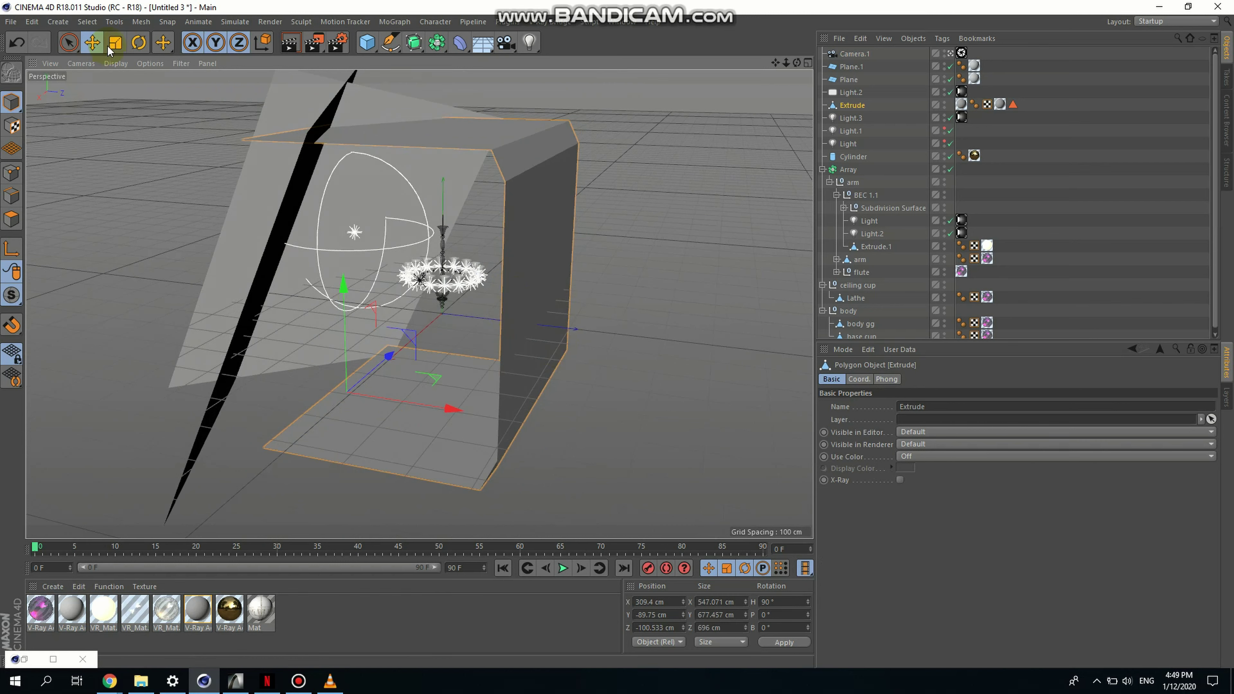
key(t)
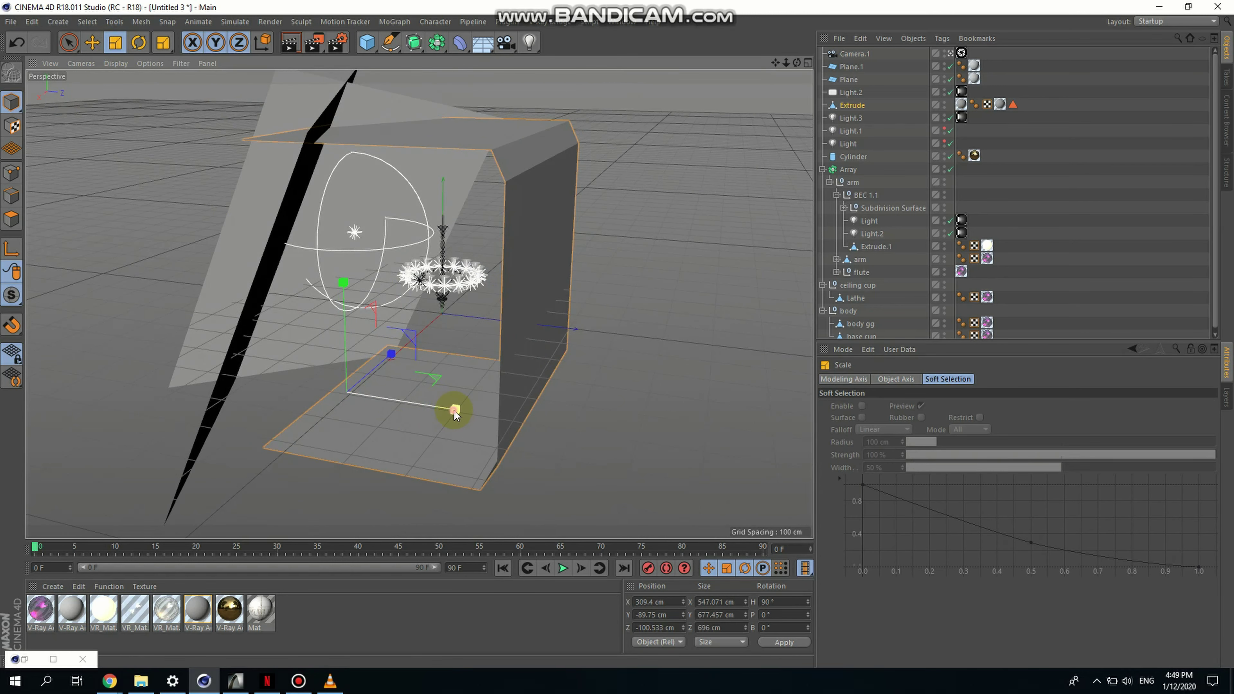
drag(456, 410, 438, 284)
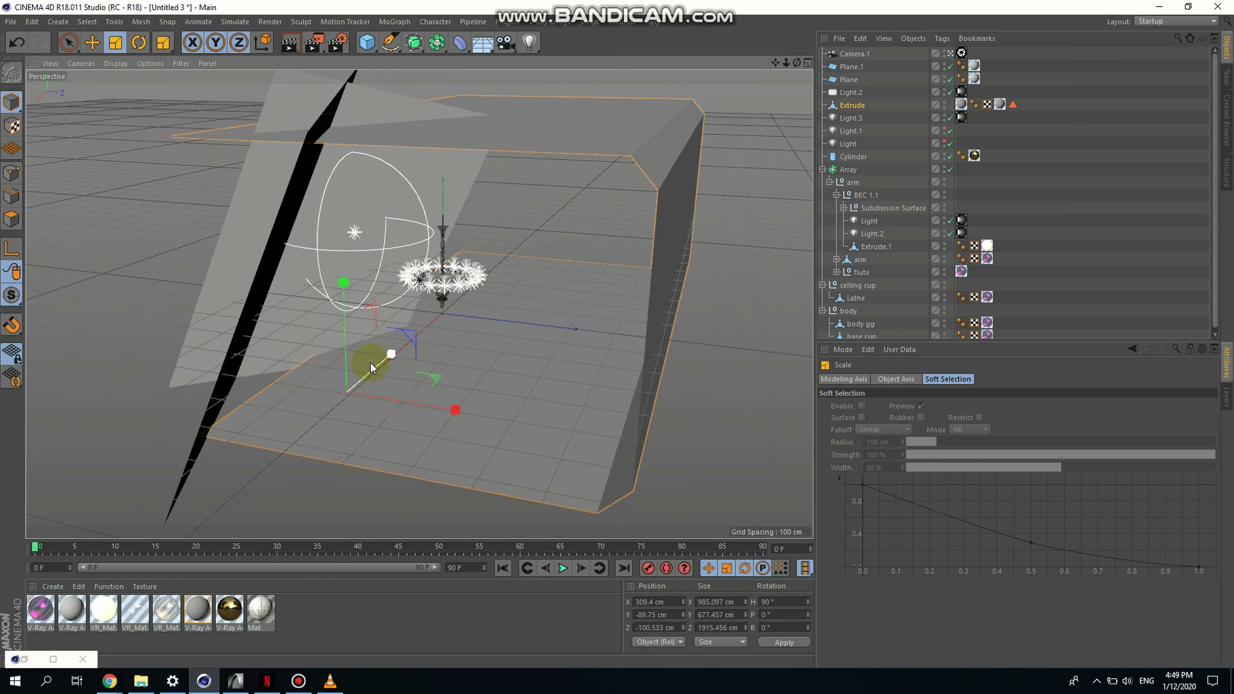
click(90, 44)
drag(391, 354, 332, 411)
Enlarge Plane.1 and Plane together and move them about 154 cm along Z, away from the chandelier
shift+click(849, 79)
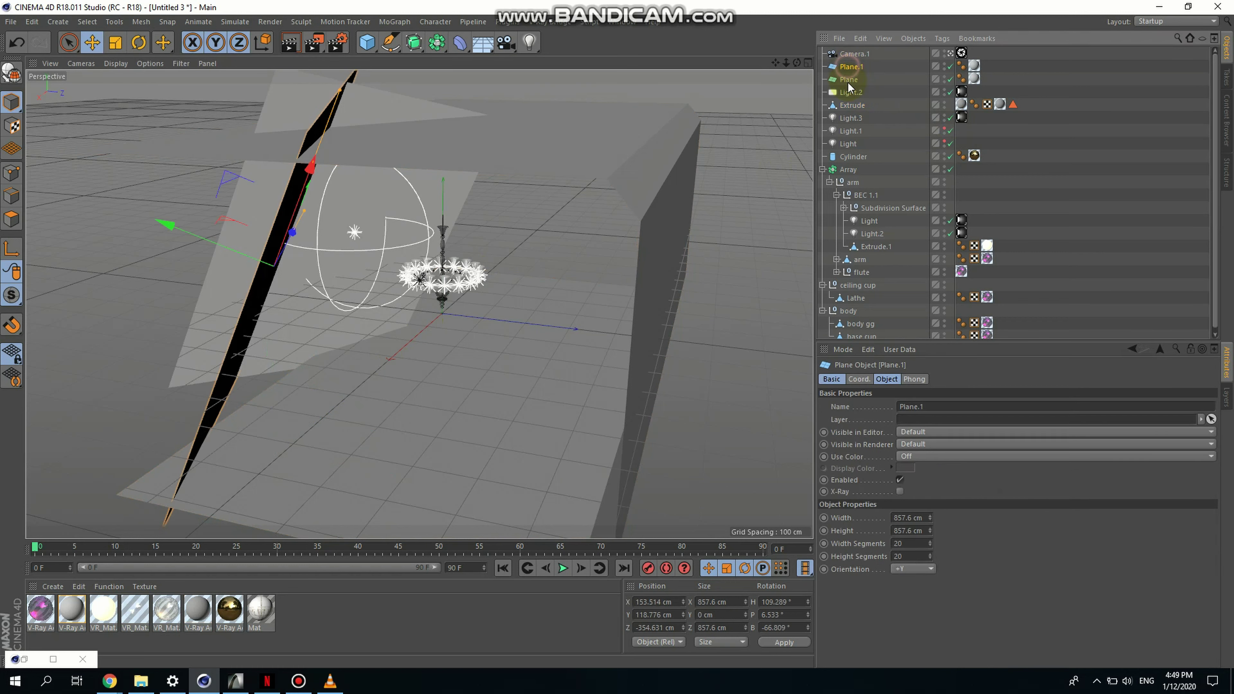
click(117, 42)
mouse_move(486, 127)
mouse_down()
mouse_move(510, 94)
mouse_move(502, 133)
mouse_up()
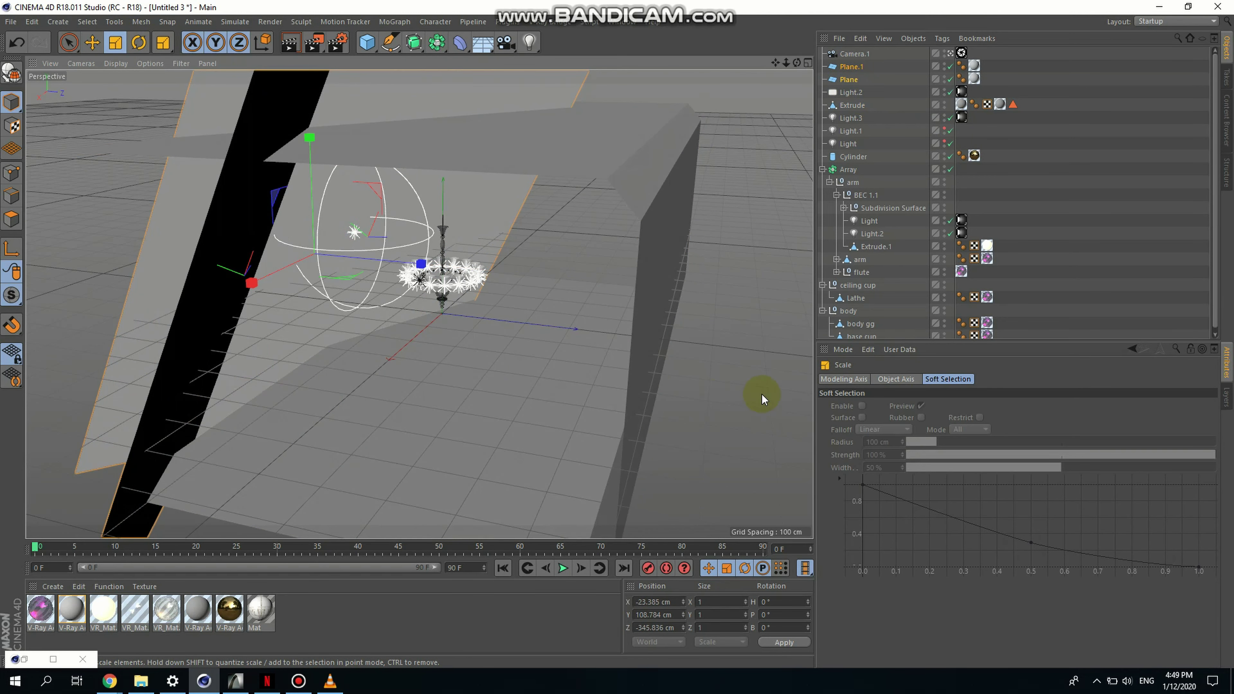
click(92, 43)
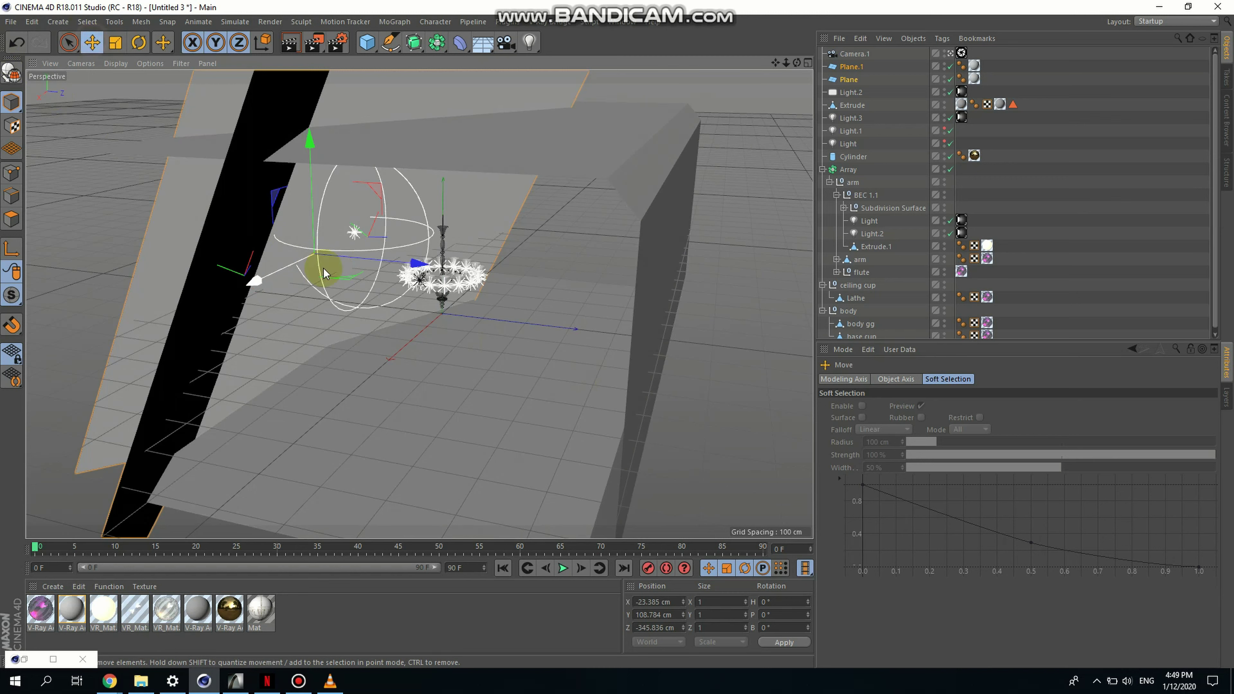
drag(323, 269, 315, 232)
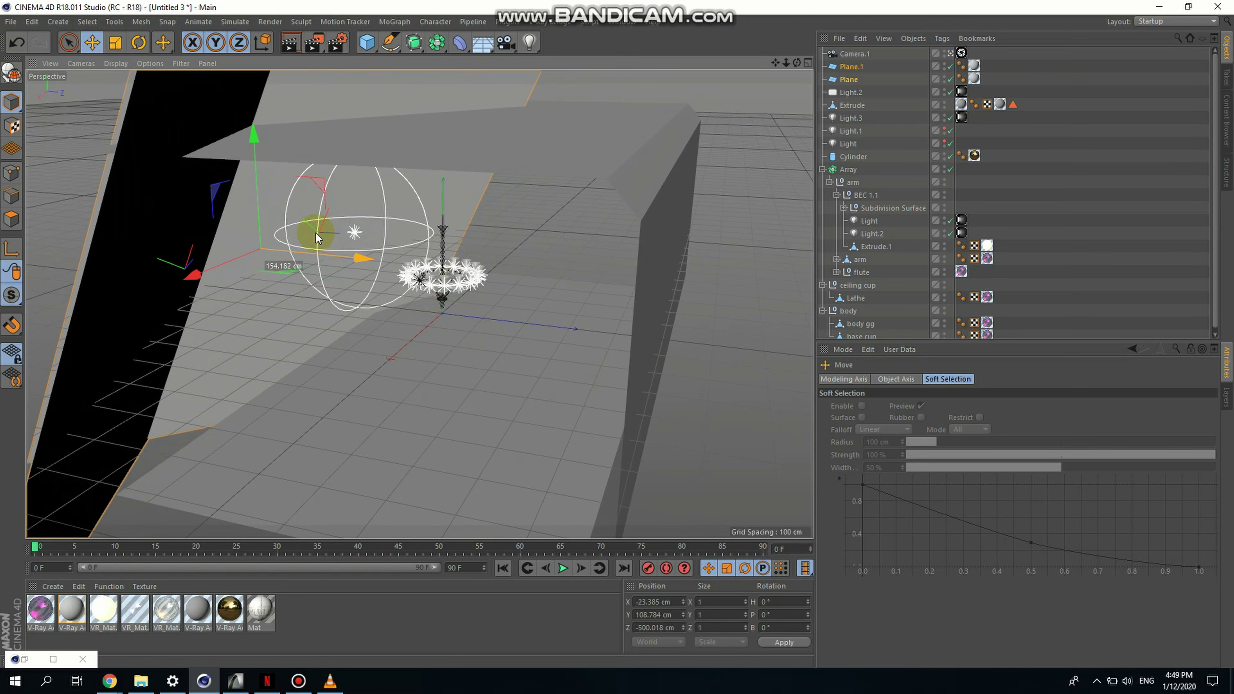
Make Light.1 and the top-level Light visible in the viewport
click(487, 298)
click(691, 282)
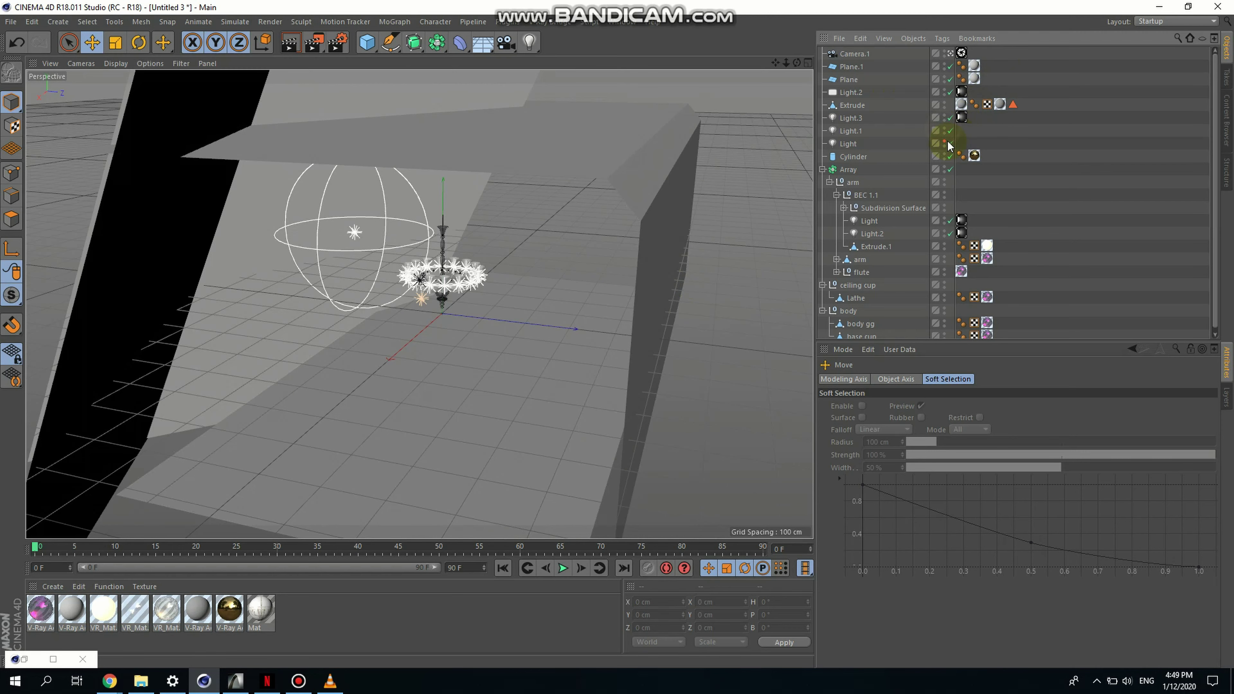
click(944, 129)
click(1056, 183)
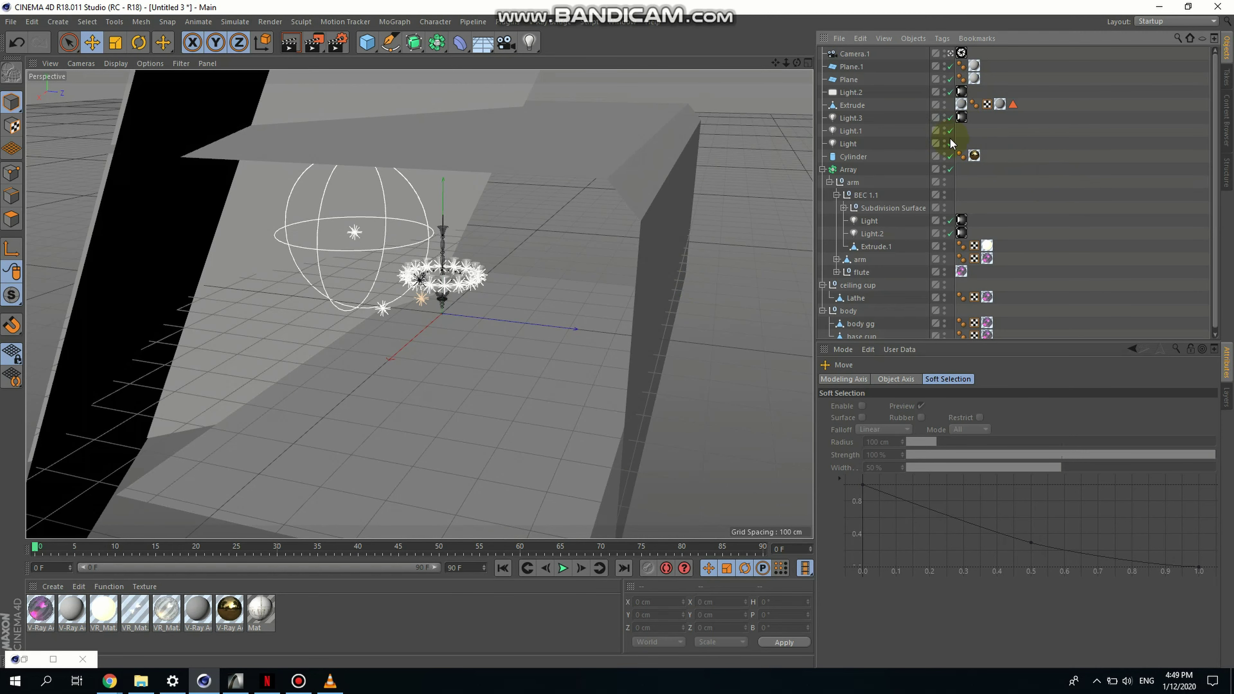
Move Light.1 about 283 cm along the negative X axis and shift the top-level Light in the opposite direction
click(848, 135)
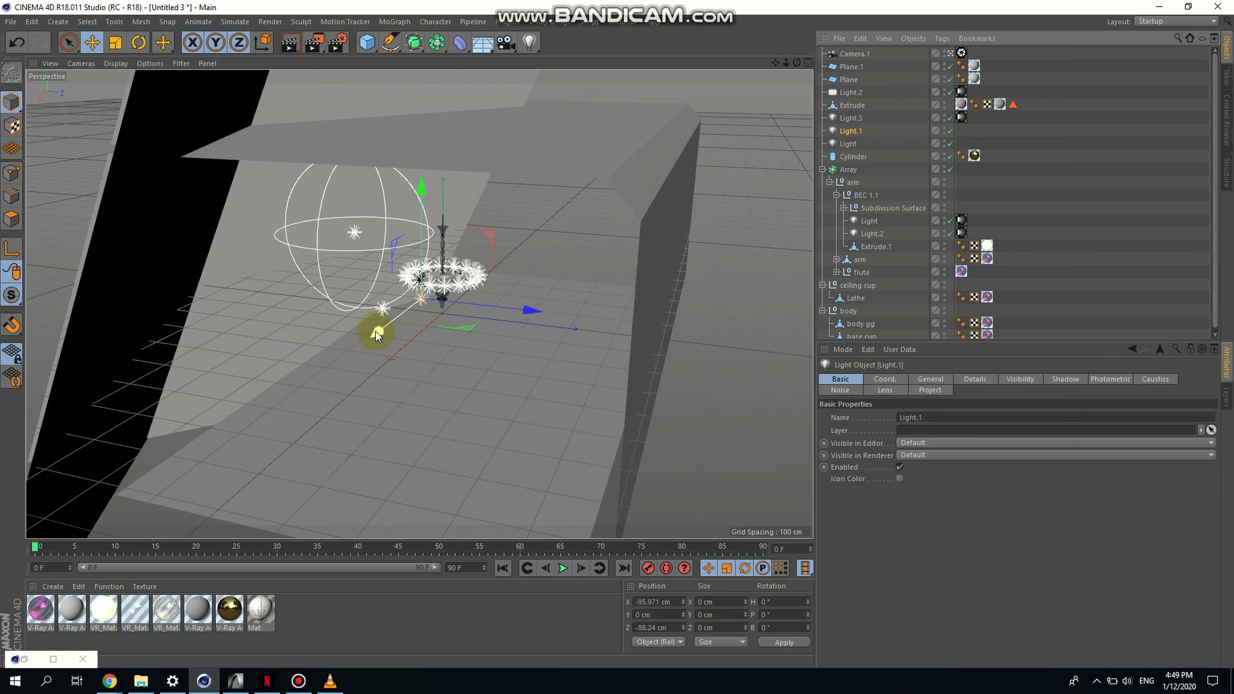
drag(375, 331, 419, 306)
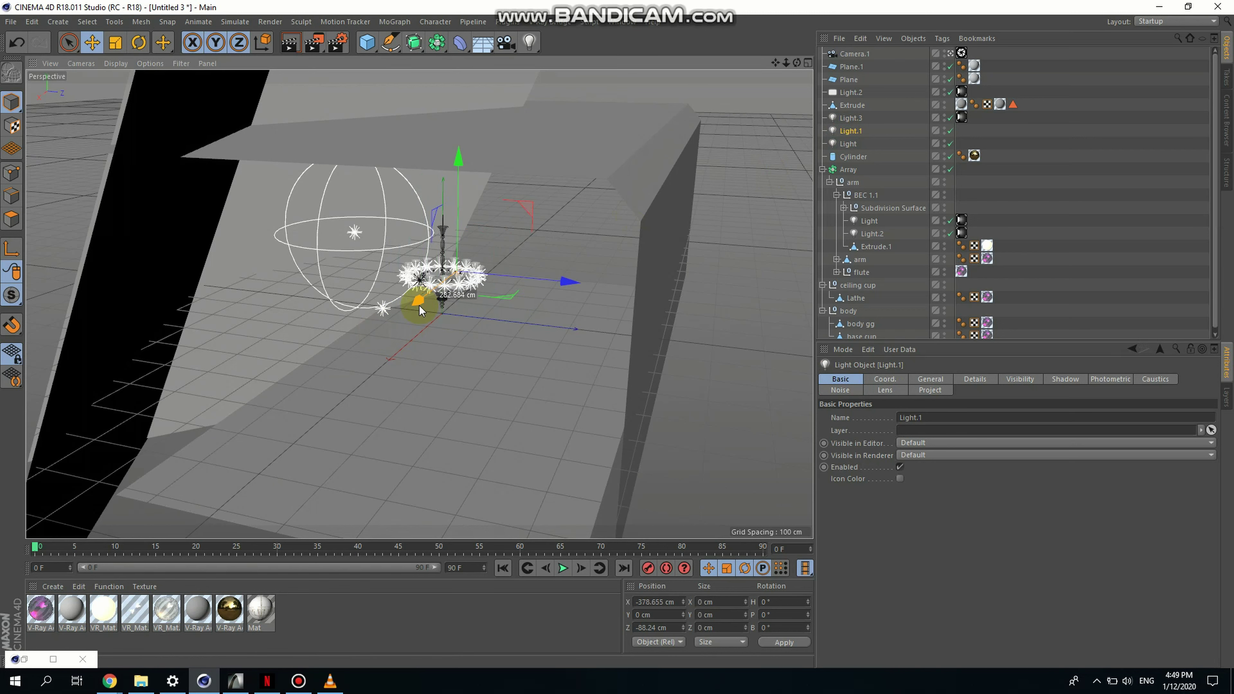
click(850, 143)
drag(333, 344, 289, 359)
click(1102, 240)
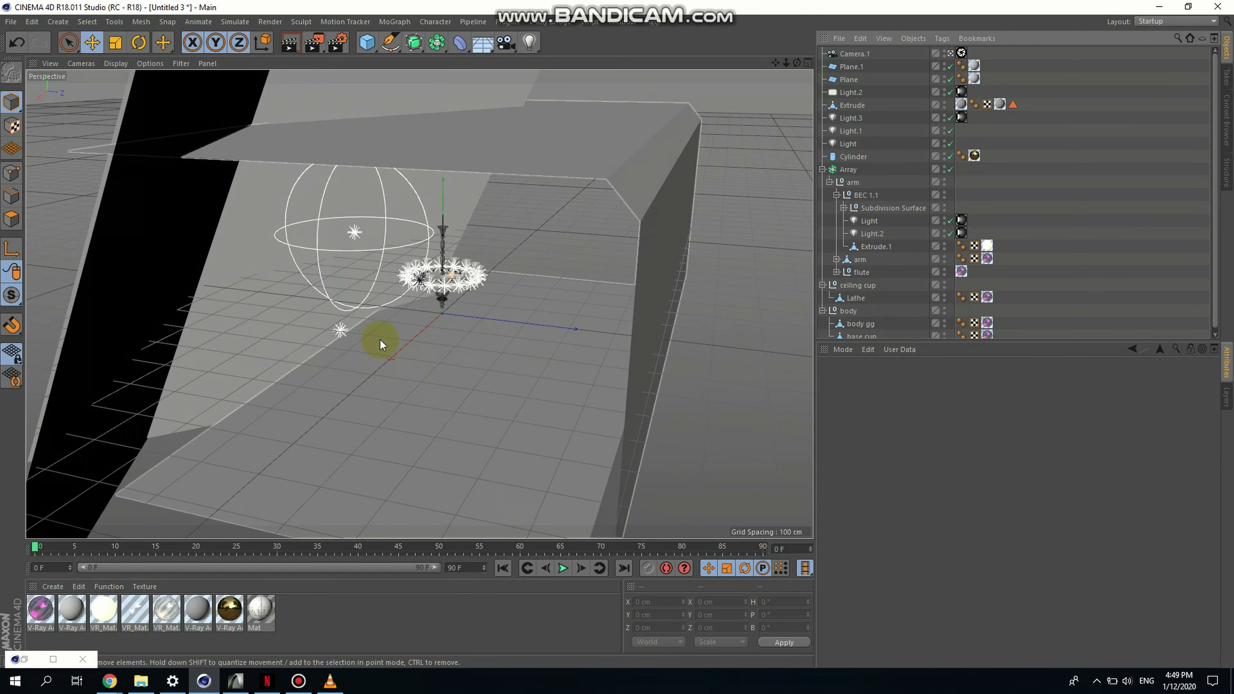
alt+drag(380, 340, 281, 382)
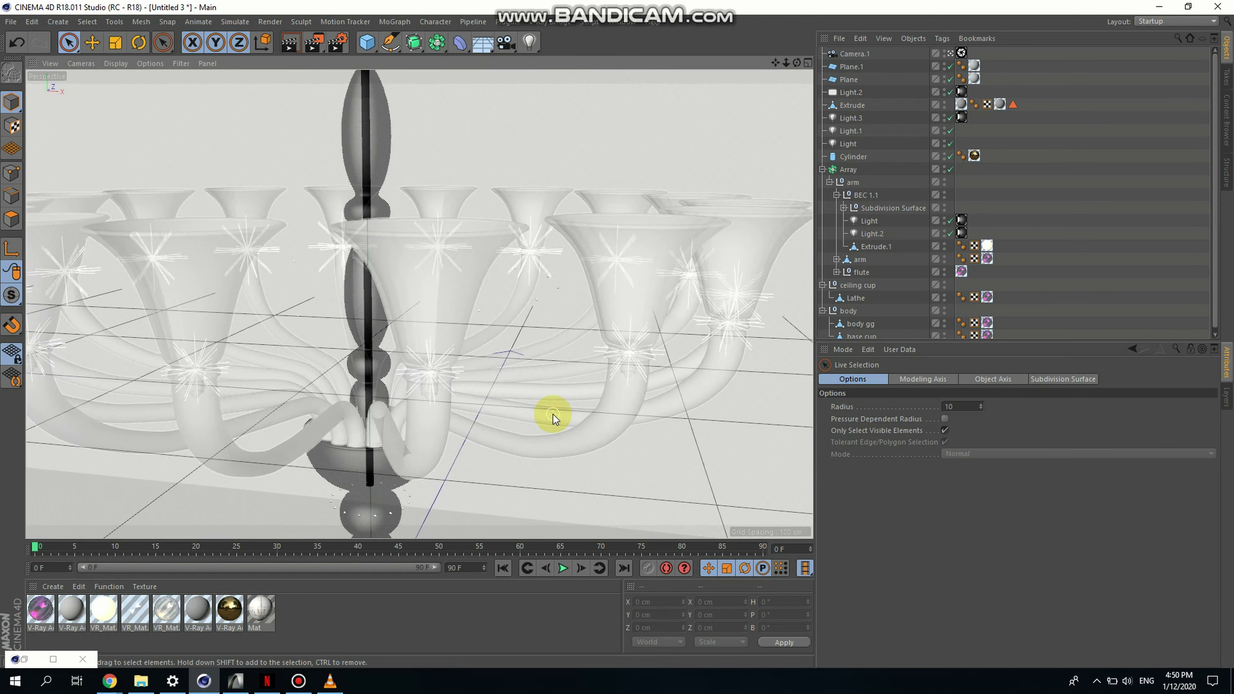
scroll(552, 414, down, 4)
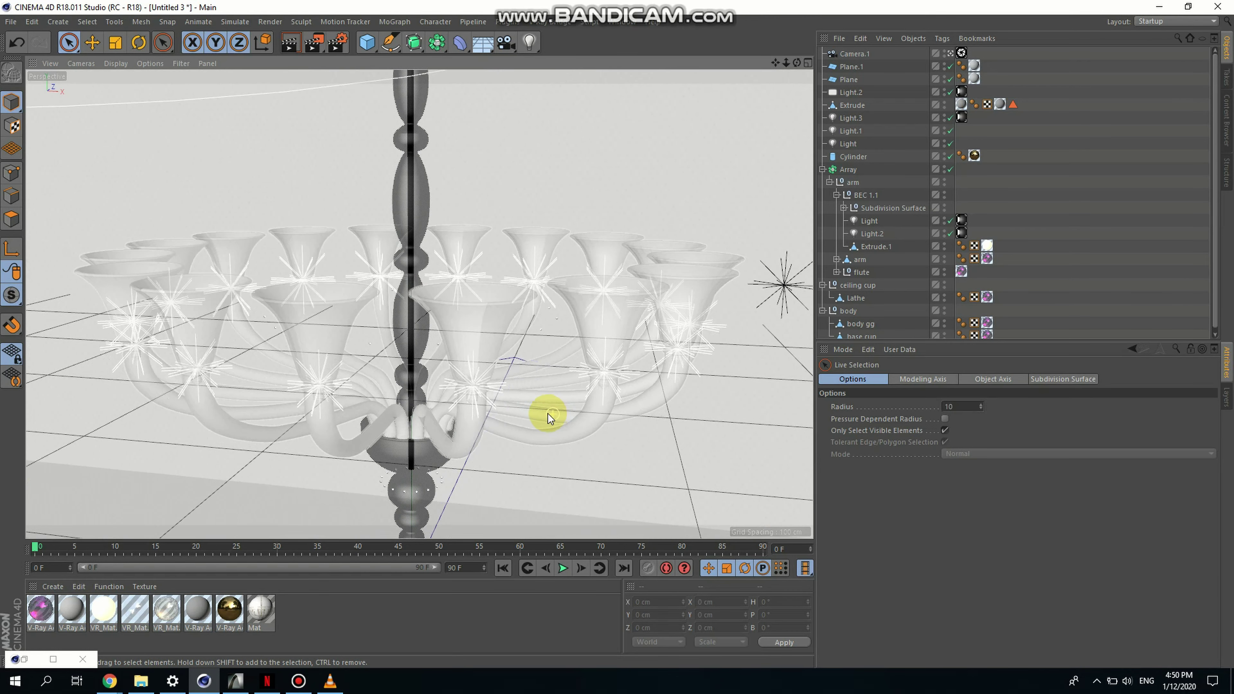
alt+drag(512, 407, 479, 334)
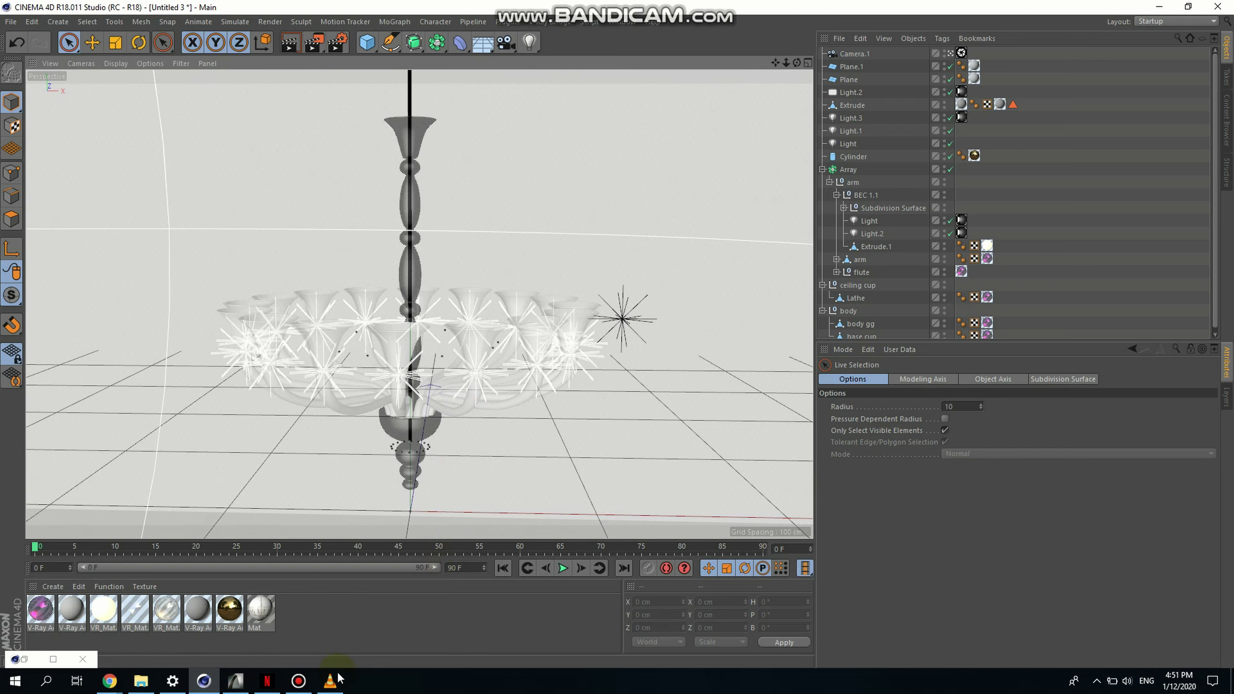
mouse_move(330, 680)
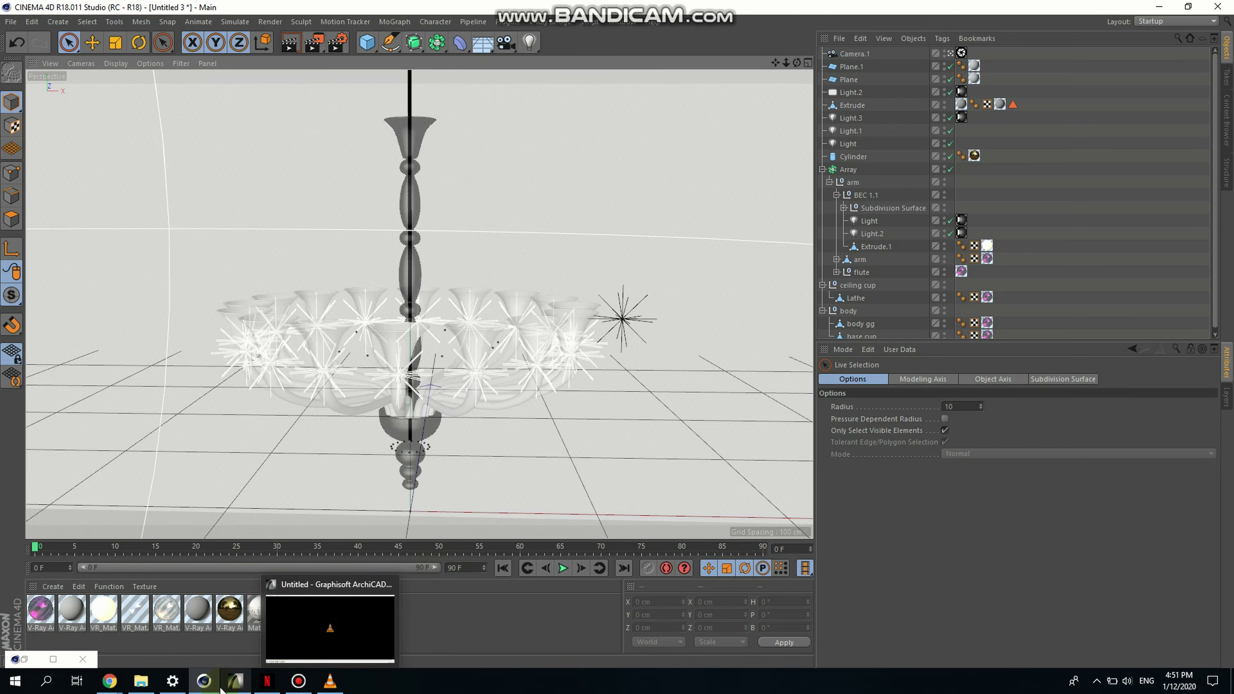